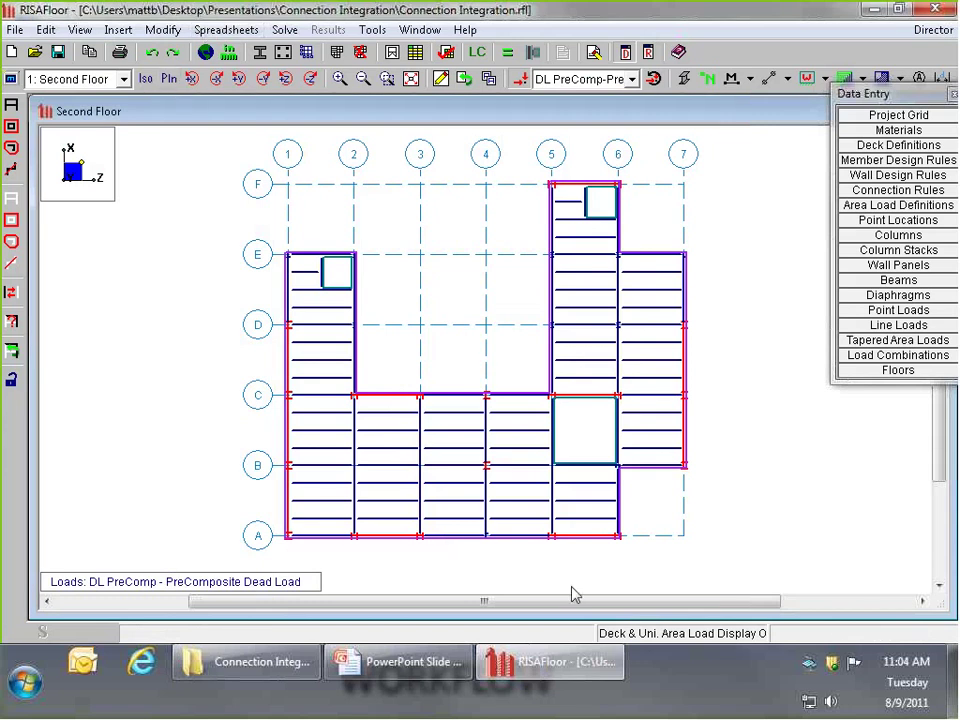
# Display the full 3D model and switch to the Roof floor plan, centring its framing in the view
pyautogui.click(93, 82)
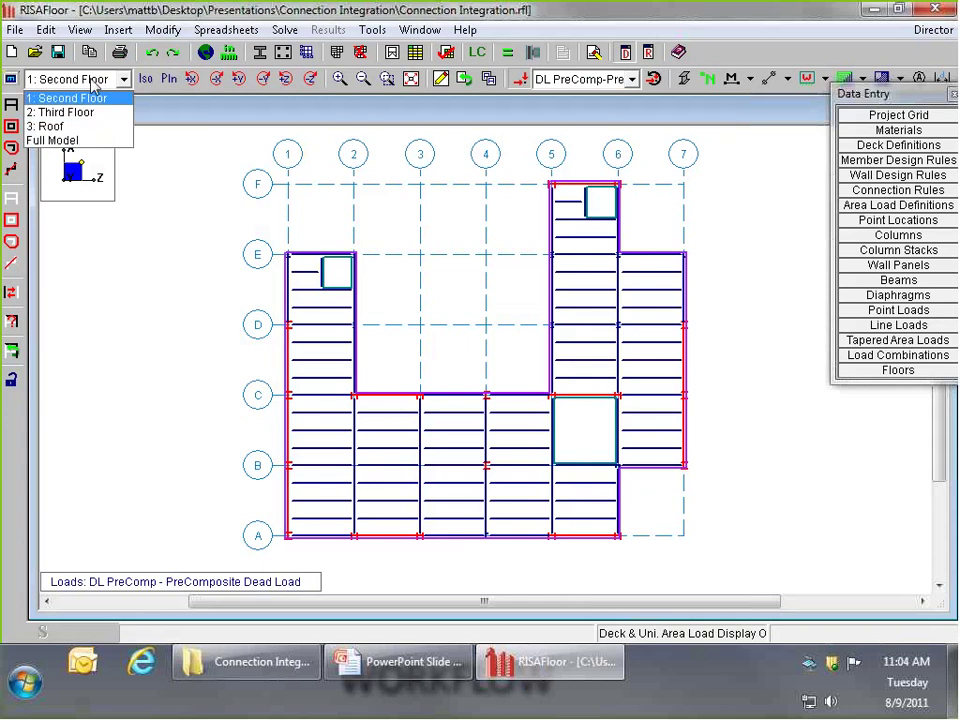
pyautogui.click(88, 141)
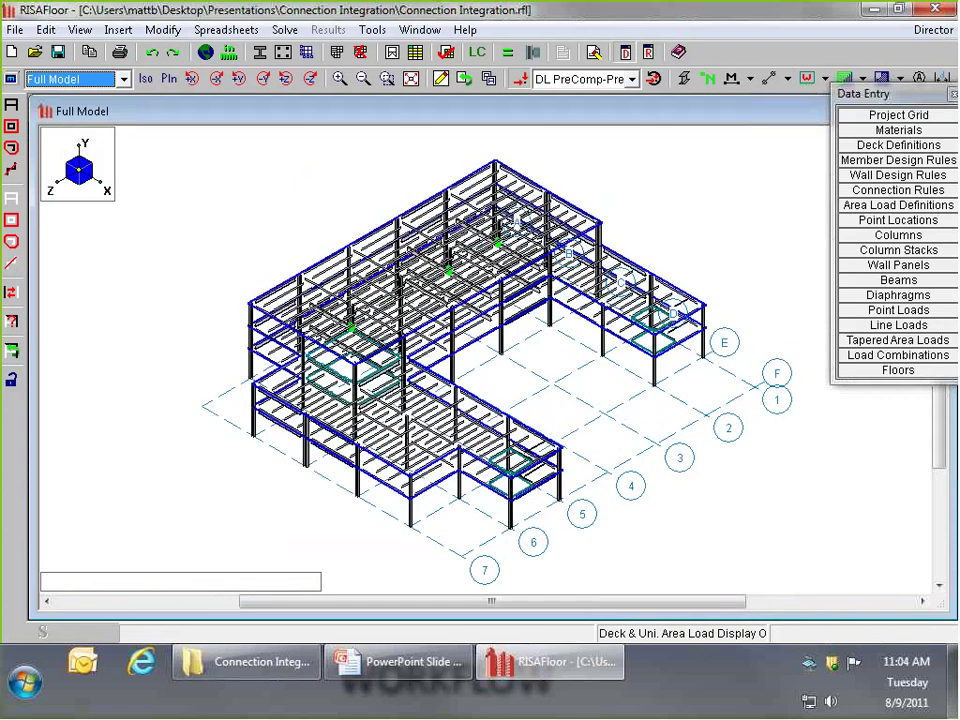
pyautogui.click(107, 80)
pyautogui.click(103, 124)
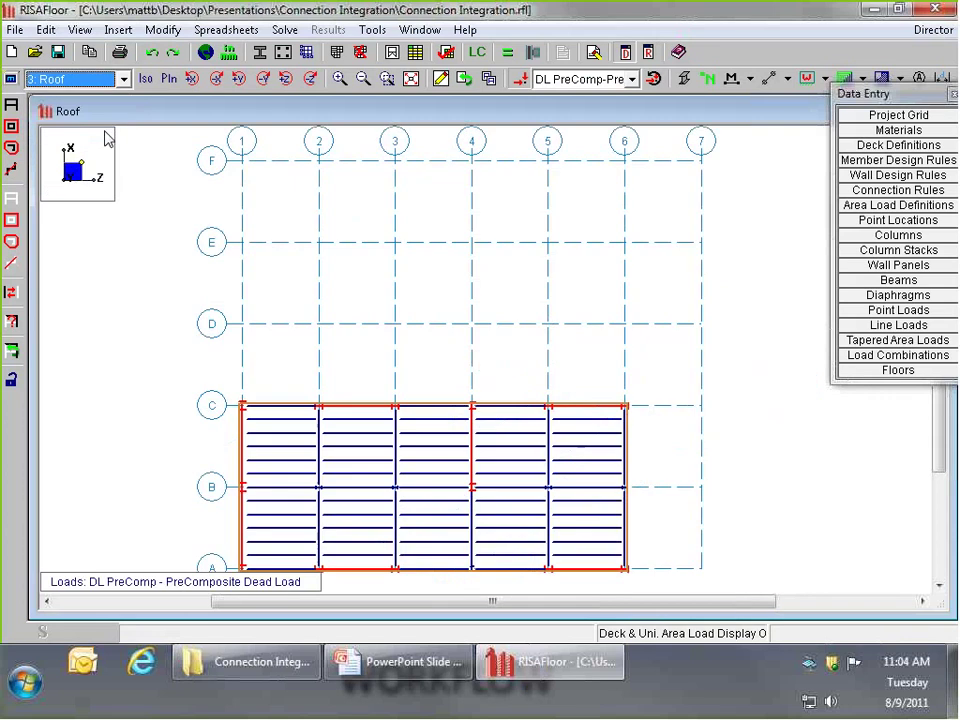
pyautogui.moveTo(527, 388); pyautogui.dragTo(538, 306, button='middle')
pyautogui.scroll(1, 483, 428)
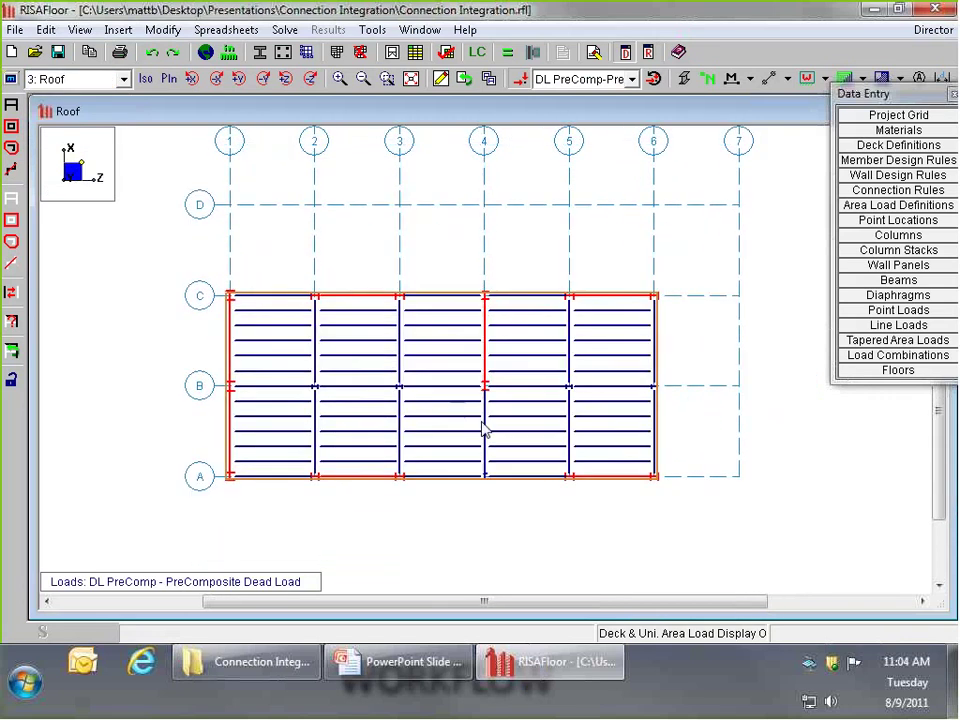
# Show the member labels on the Roof plan, and switch the member labelling to Shape
pyautogui.click(751, 78)
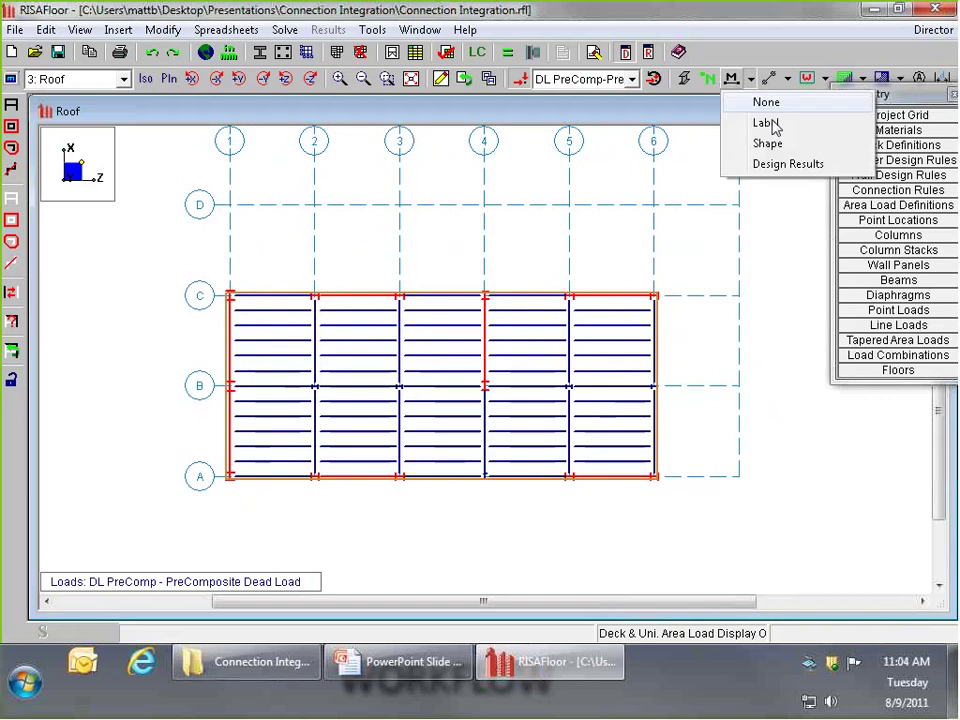
pyautogui.click(765, 122)
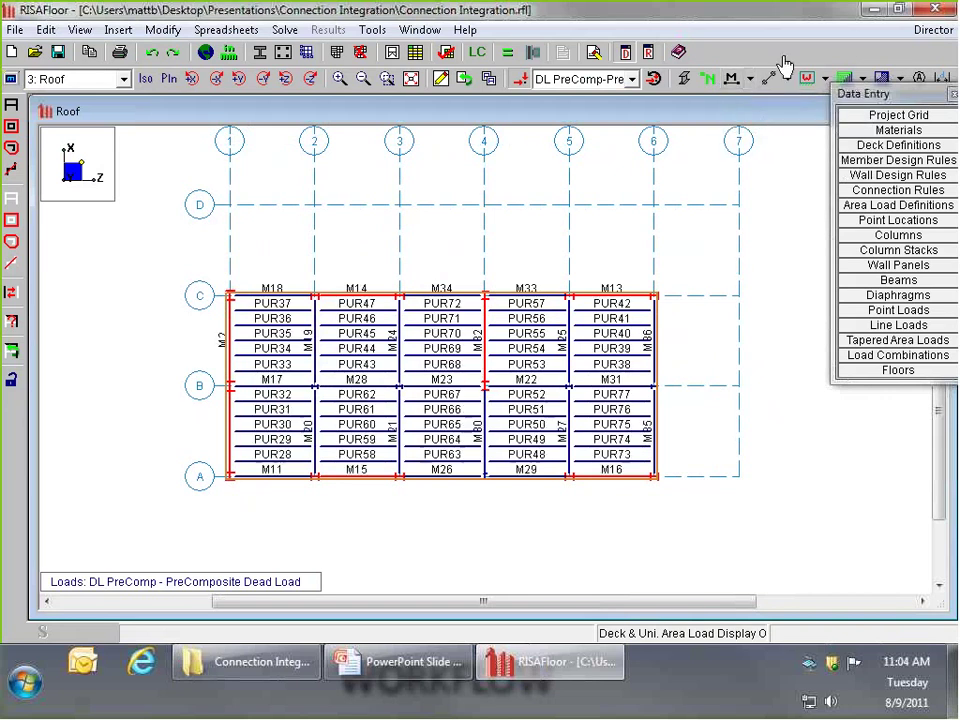
pyautogui.click(751, 78)
pyautogui.click(766, 143)
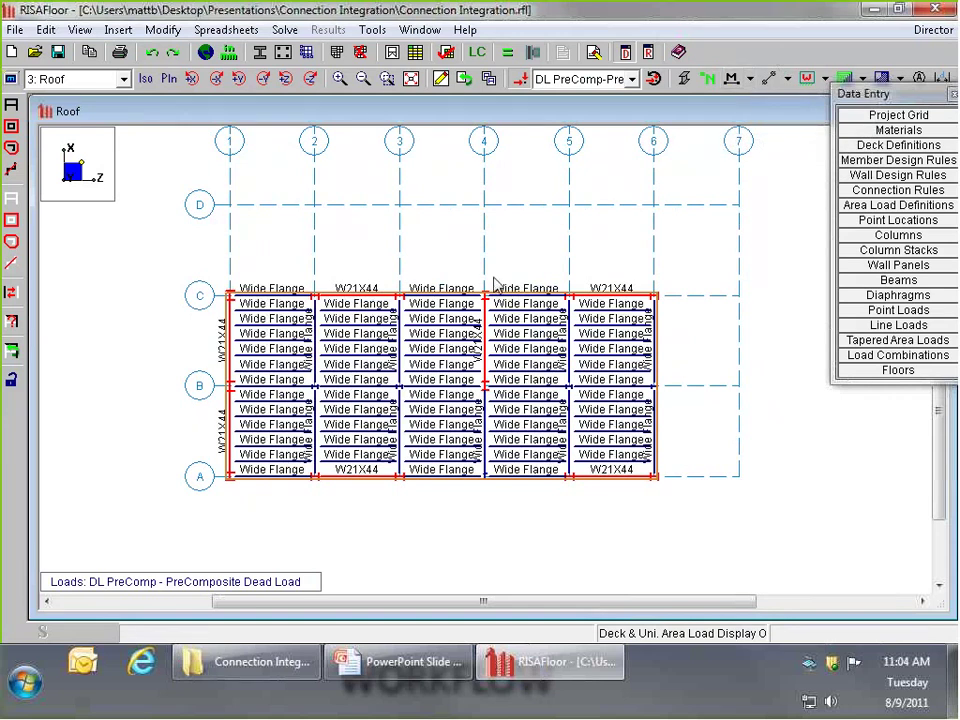
pyautogui.scroll(1, 494, 283)
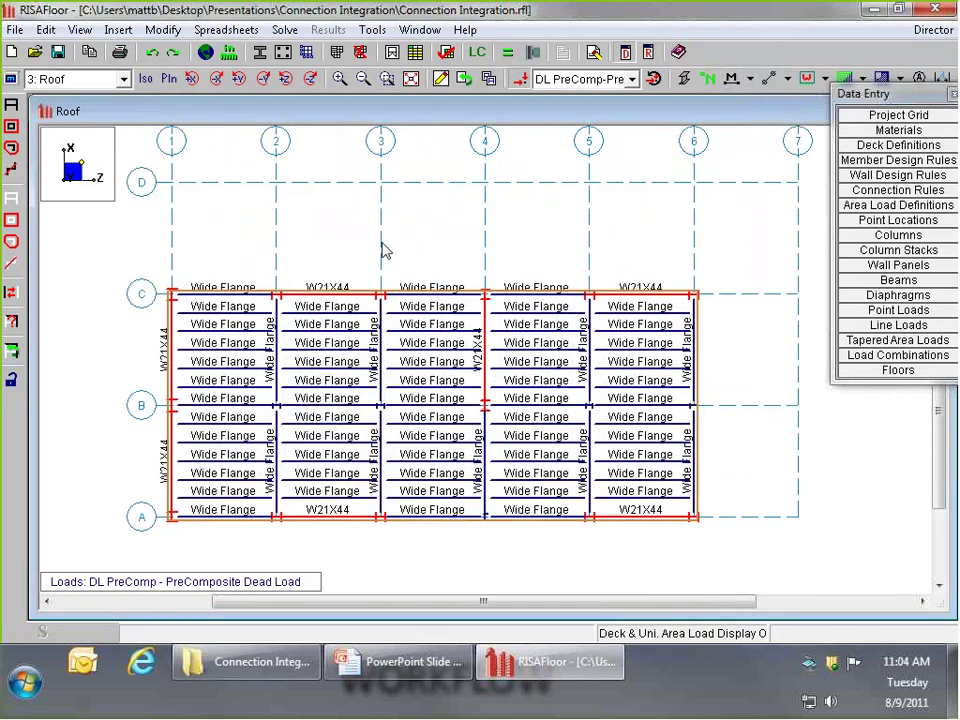
# View the member shapes on the Third Floor plan and on the Second Floor plan
pyautogui.click(85, 79)
pyautogui.click(85, 112)
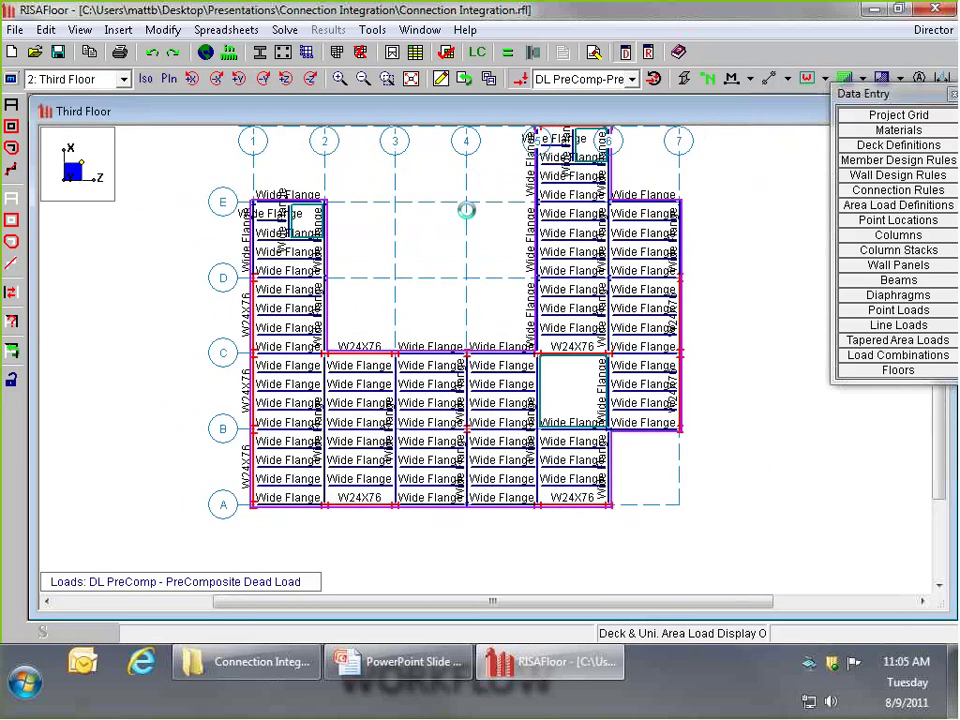
pyautogui.click(85, 79)
pyautogui.click(80, 98)
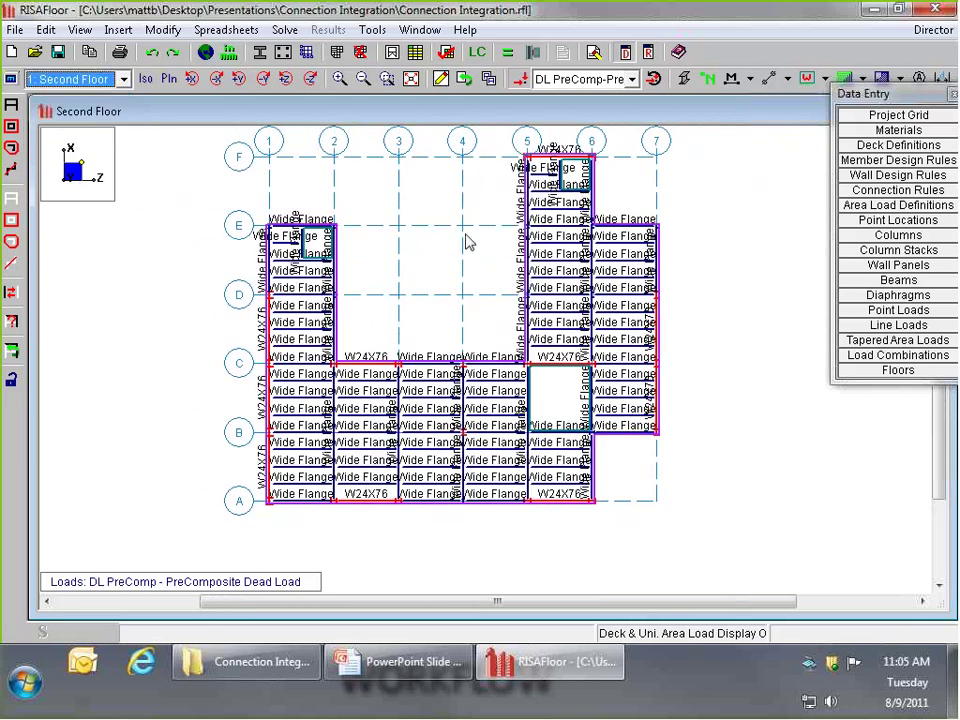
pyautogui.moveTo(471, 240); pyautogui.dragTo(450, 270, button='middle')
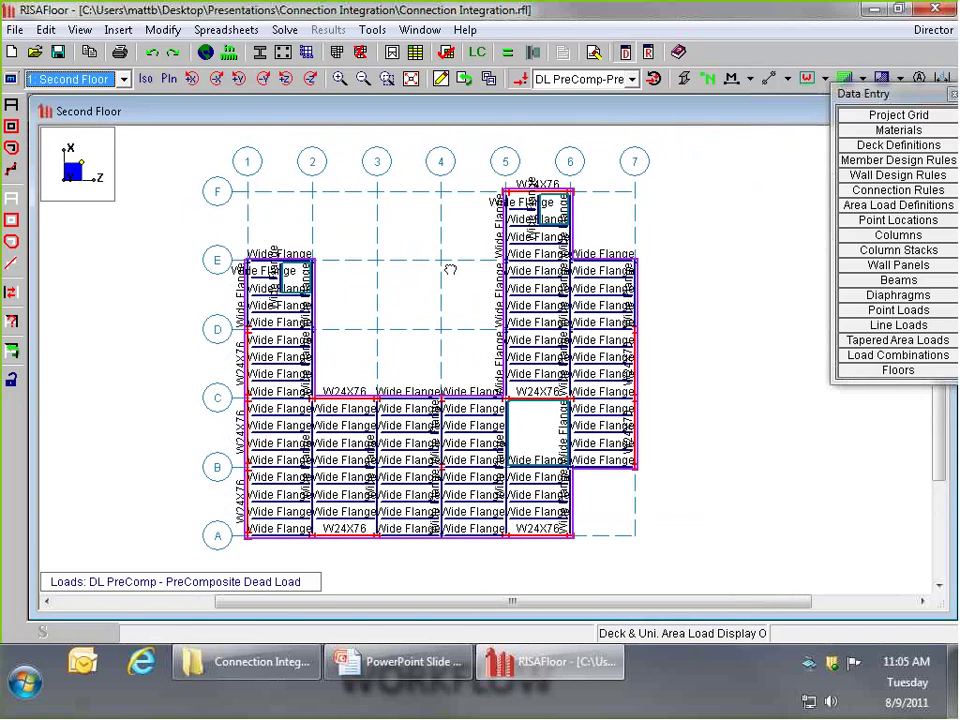
# Solve the model, and inspect the beam design results on the Second Floor plan with the results spreadsheet closed
pyautogui.click(509, 54)
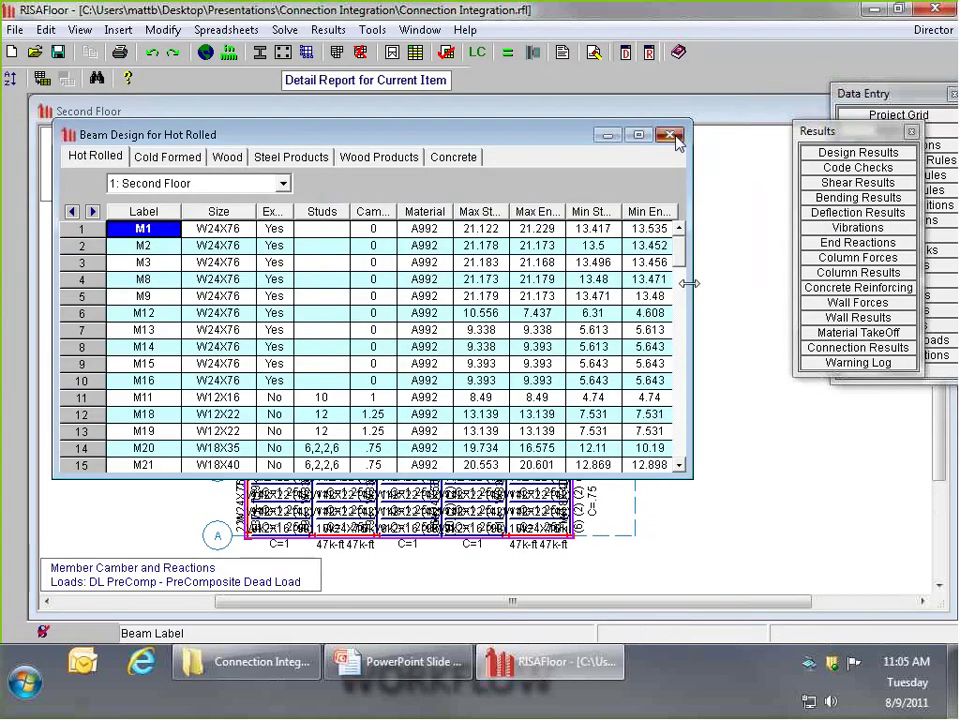
pyautogui.click(669, 133)
pyautogui.scroll(3, 607, 302)
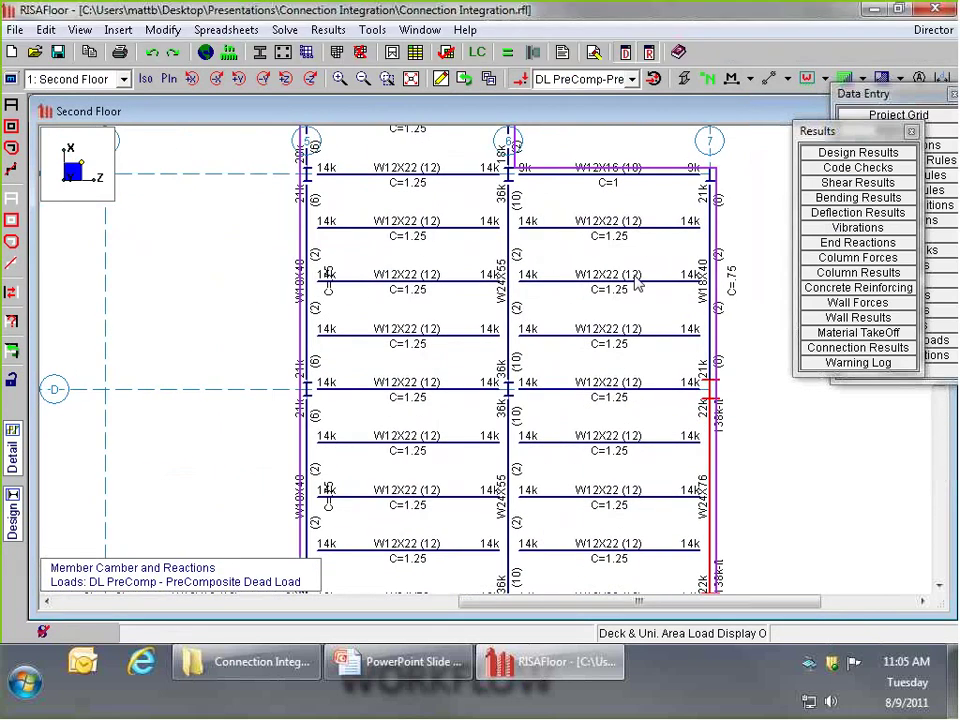
pyautogui.scroll(-5, 636, 284)
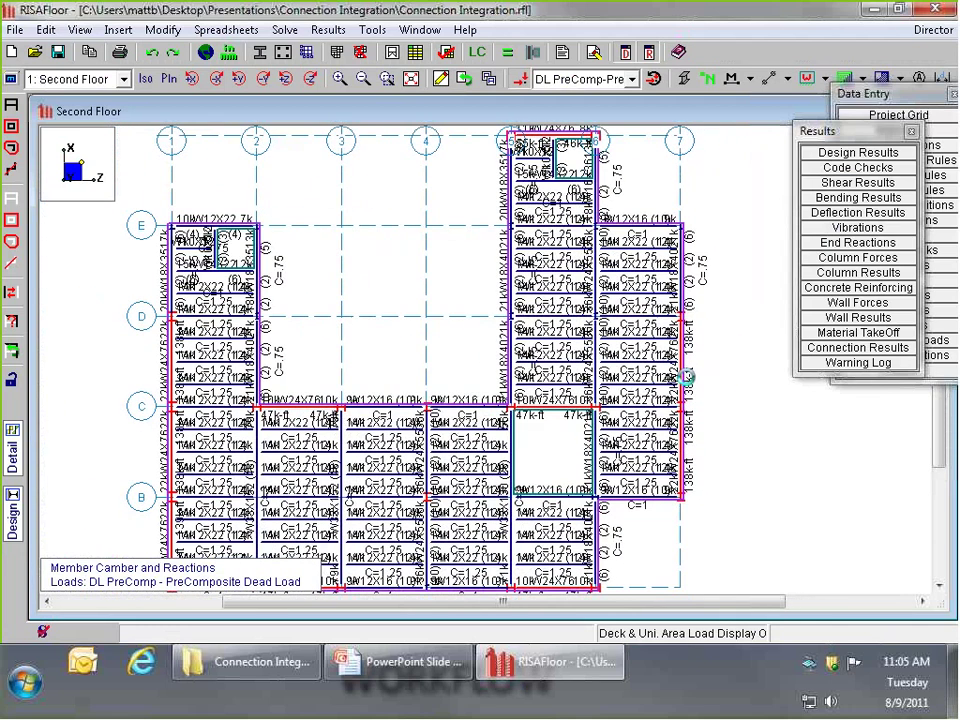
pyautogui.scroll(3, 638, 262)
pyautogui.scroll(-2, 632, 258)
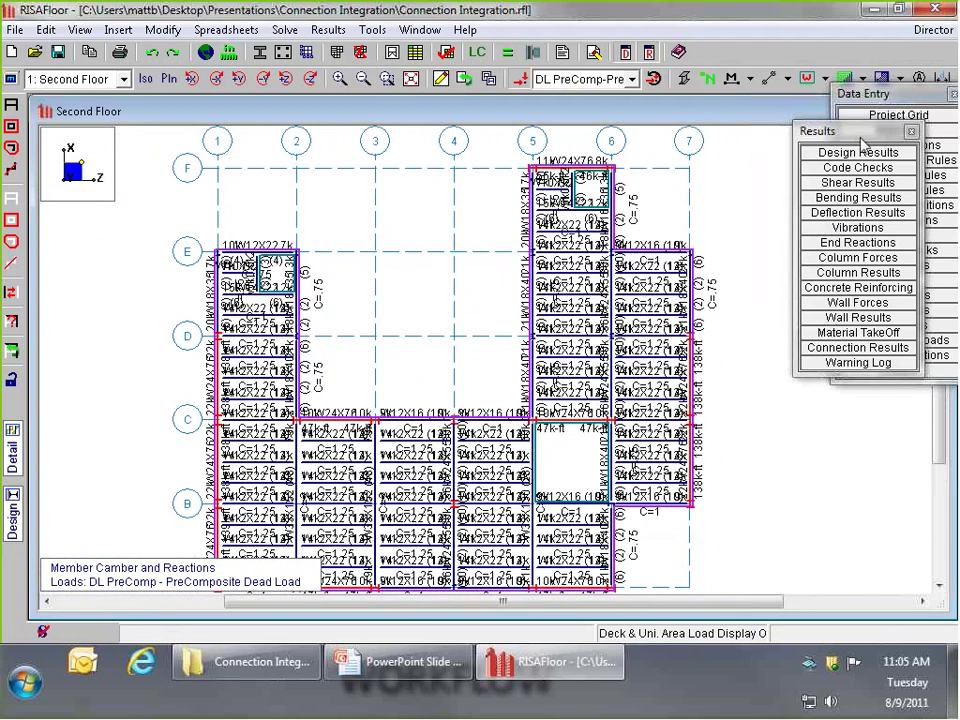
# Reposition the Results and Data Entry palettes, and open the Connection Rules spreadsheet beneath them
pyautogui.moveTo(872, 136); pyautogui.dragTo(749, 134)
pyautogui.moveTo(877, 94); pyautogui.dragTo(825, 116)
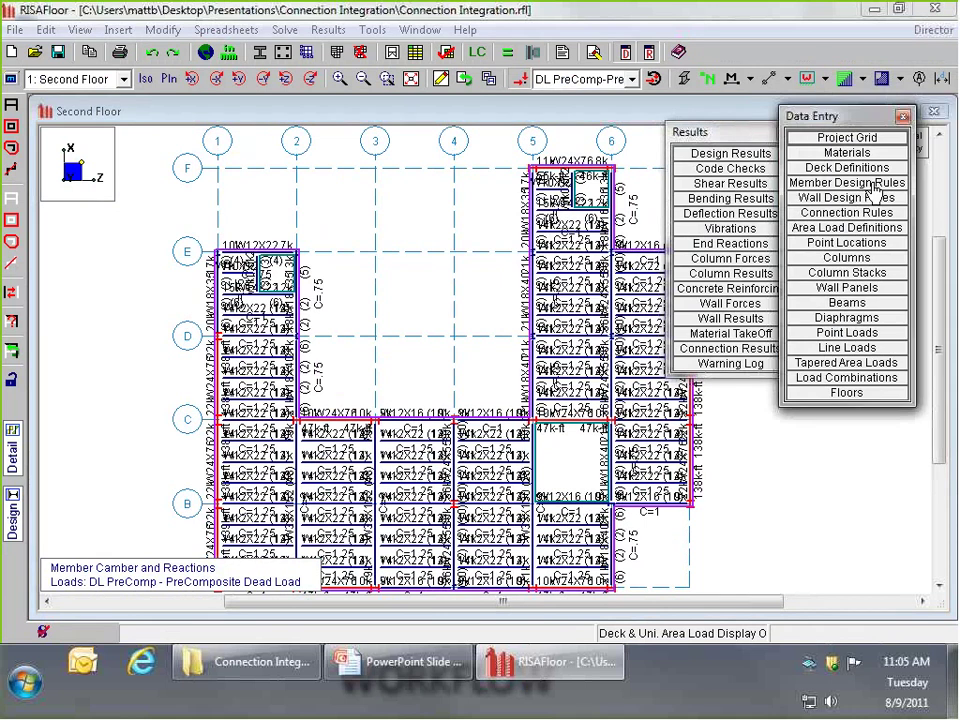
pyautogui.click(875, 222)
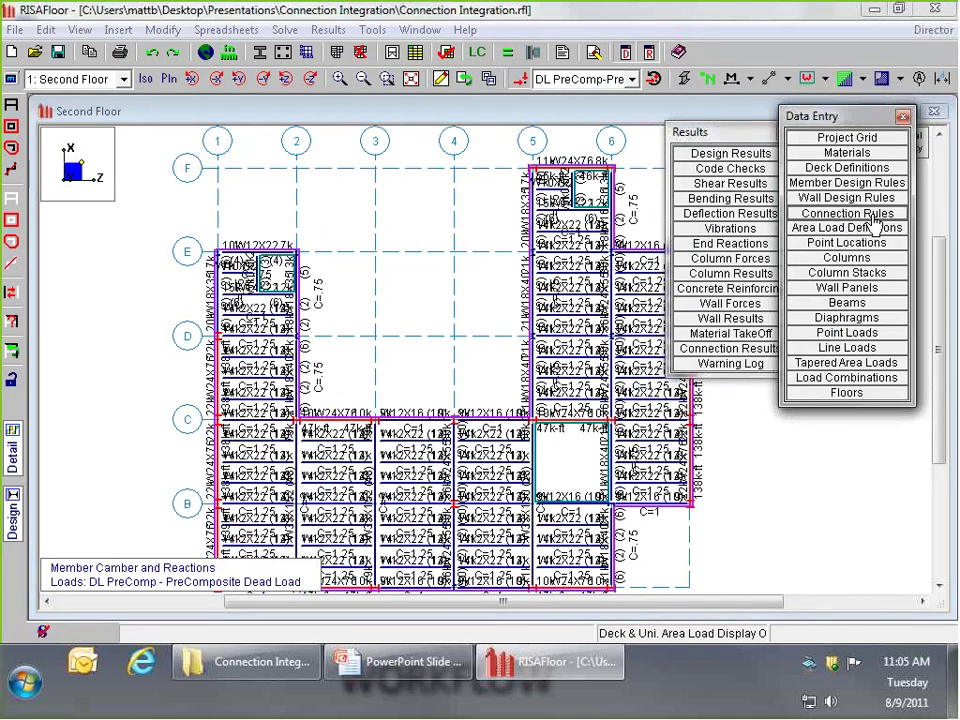
pyautogui.moveTo(210, 176); pyautogui.dragTo(171, 414)
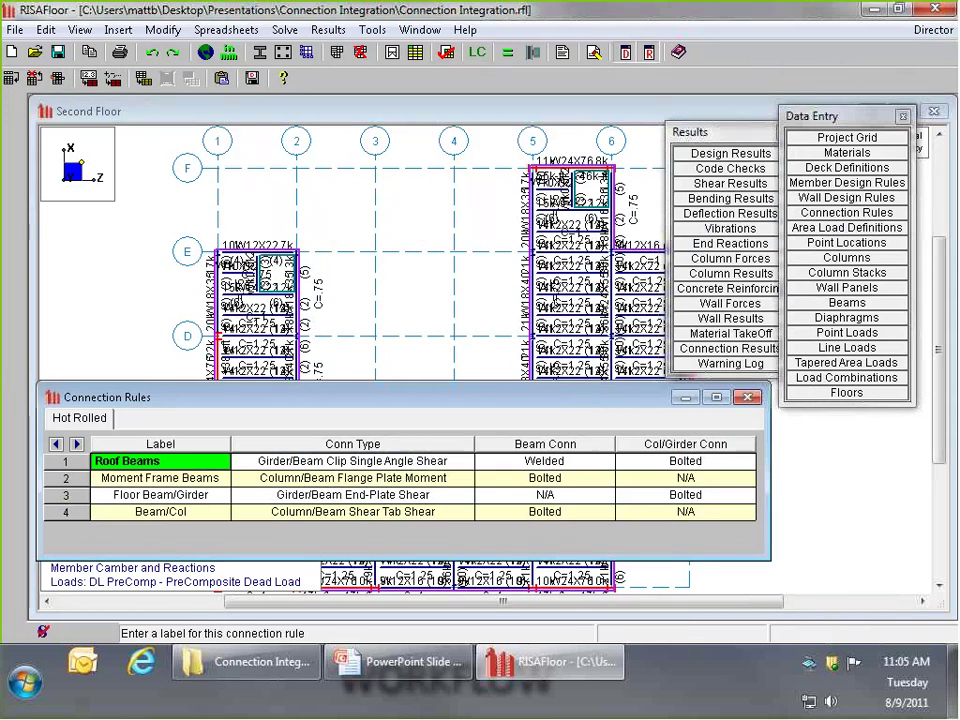
# Review the hot rolled connection rules and widen their Label column
pyautogui.click(79, 418)
pyautogui.click(180, 495)
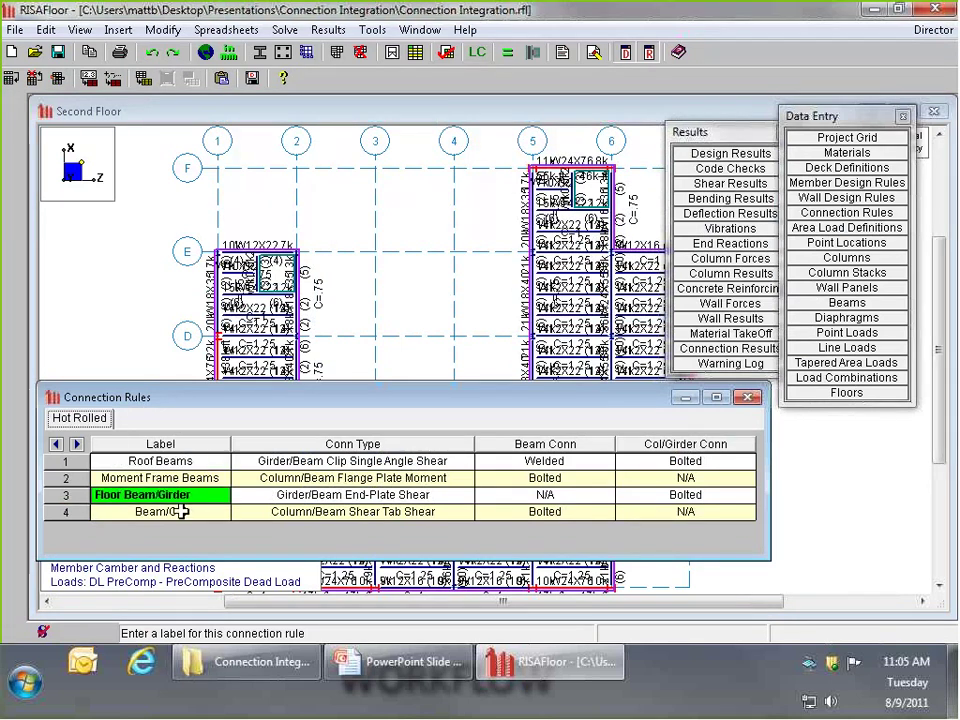
pyautogui.click(186, 479)
pyautogui.press('Up')
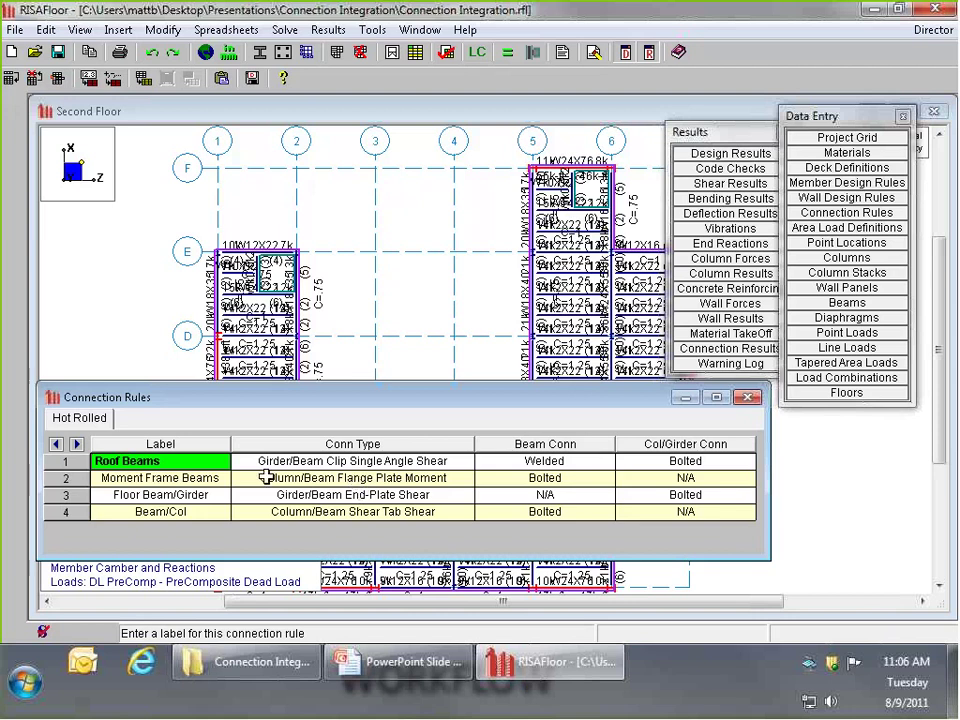
pyautogui.click(197, 493)
pyautogui.click(221, 459)
pyautogui.moveTo(233, 443); pyautogui.dragTo(239, 444)
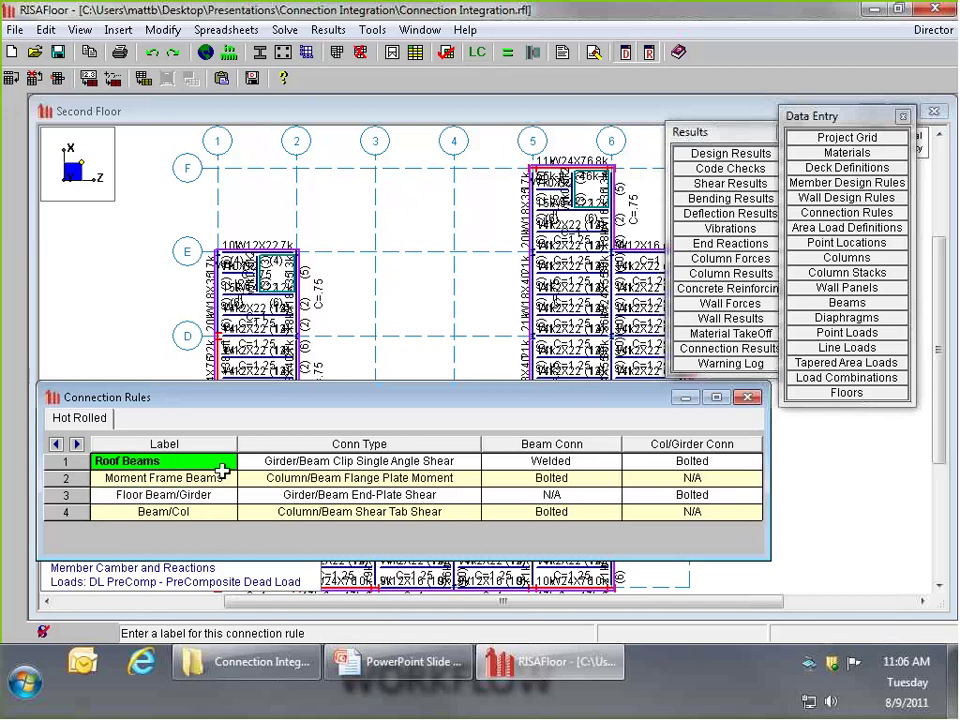
# Examine the Moment Frame Beams, Floor Beam/Girder and Beam/Col connection rules
pyautogui.click(222, 472)
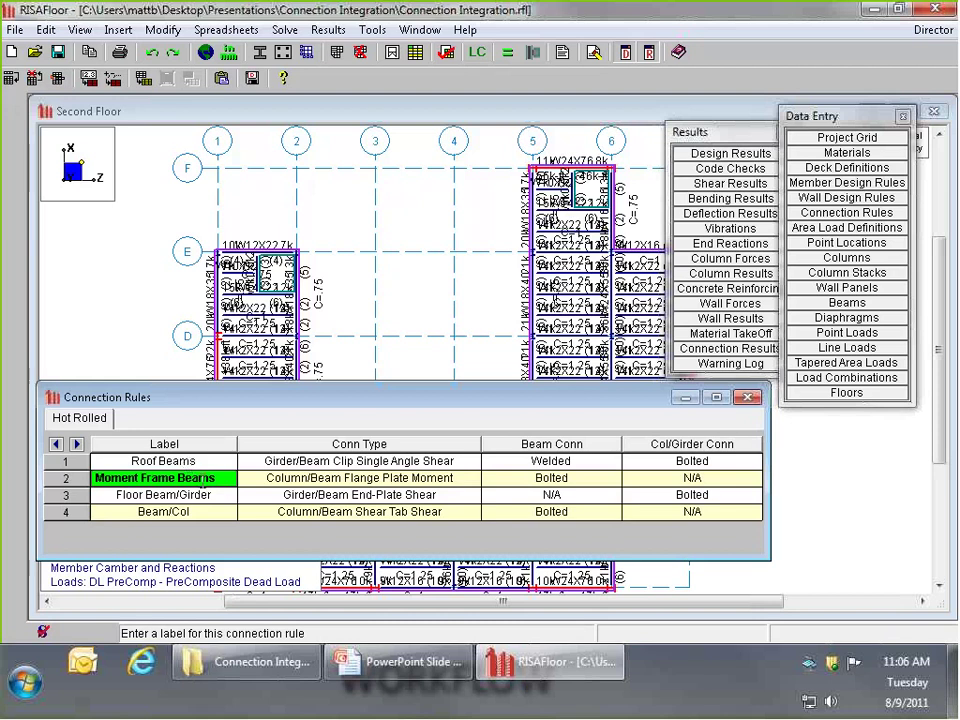
pyautogui.click(203, 494)
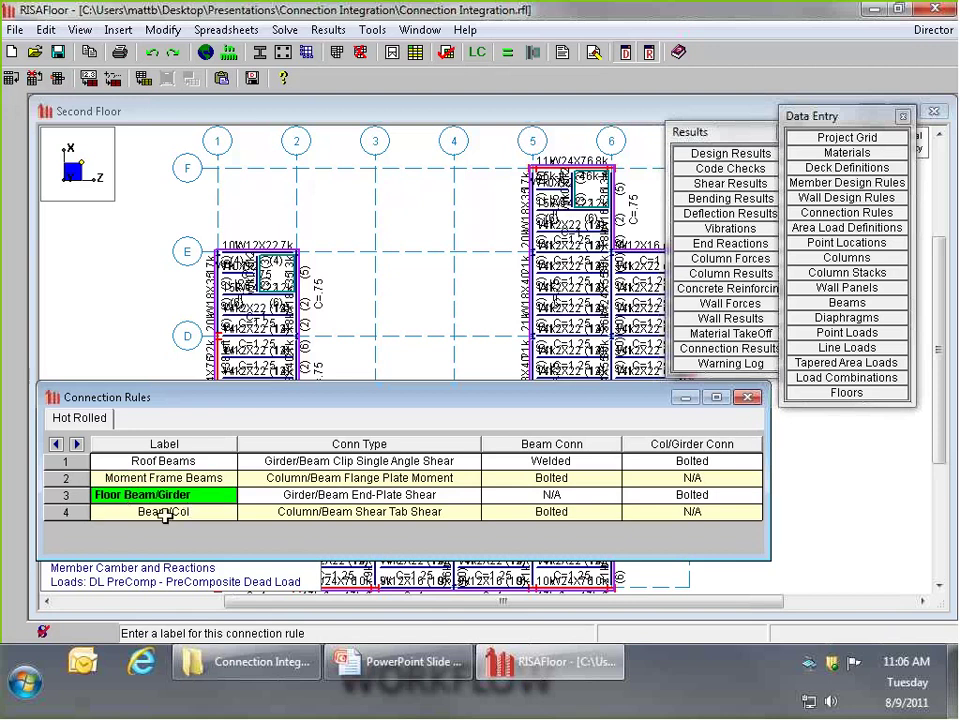
pyautogui.click(198, 510)
# Look through the connection types available for the Floor Beam/Girder rule and choose Girder/Beam End-Plate Shear
pyautogui.click(202, 496)
pyautogui.click(396, 499)
pyautogui.click(247, 499)
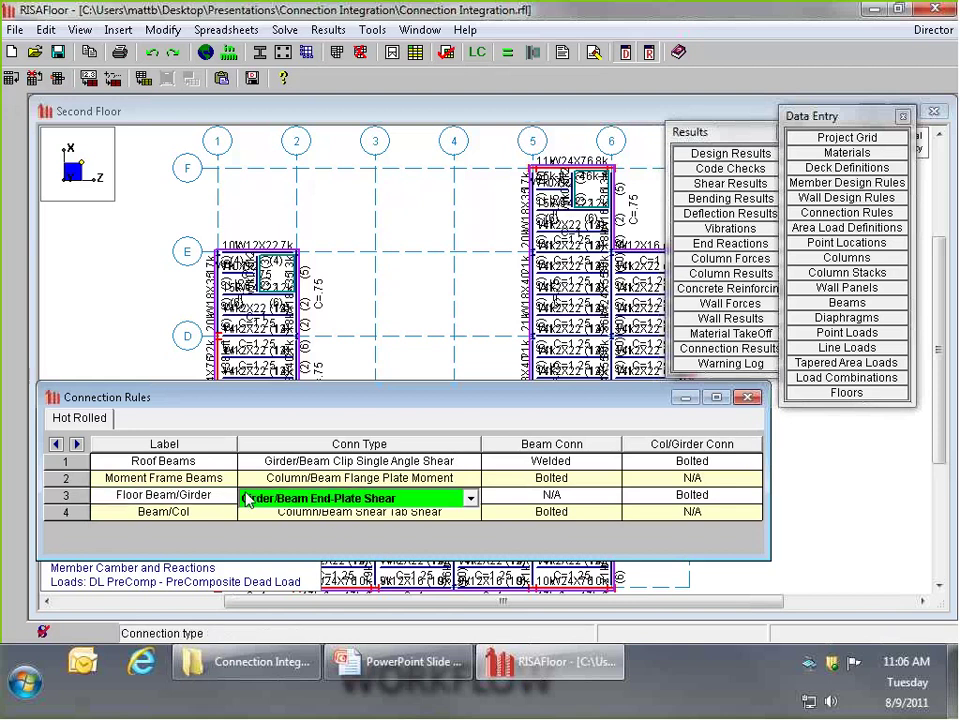
pyautogui.click(470, 499)
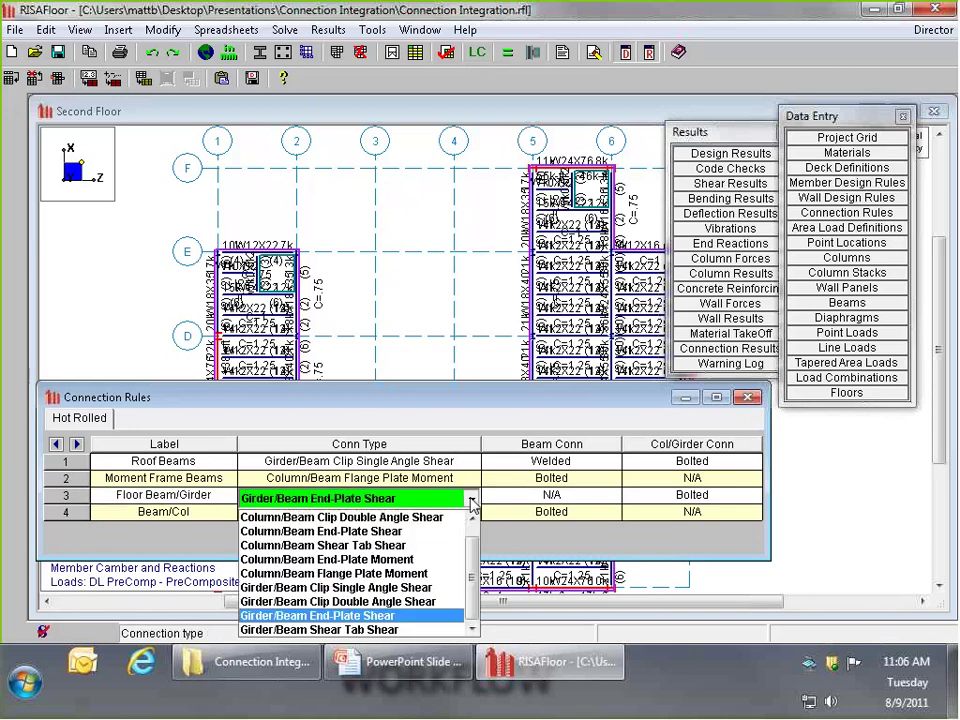
pyautogui.moveTo(474, 544); pyautogui.dragTo(474, 536)
pyautogui.scroll(-1, 476, 543)
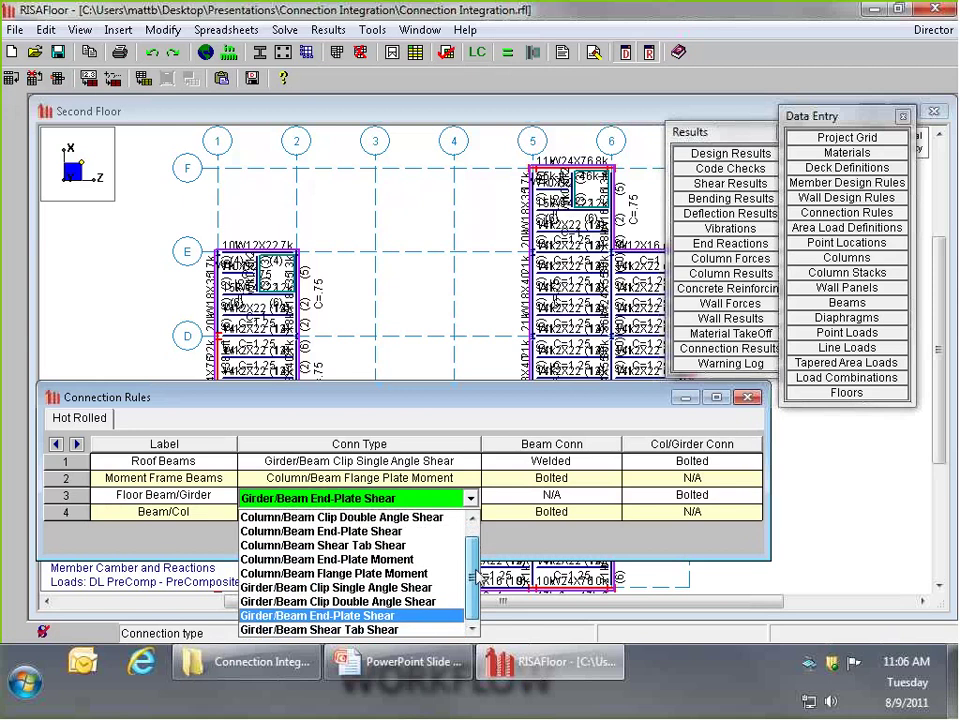
pyautogui.scroll(1, 476, 545)
pyautogui.scroll(-1, 476, 545)
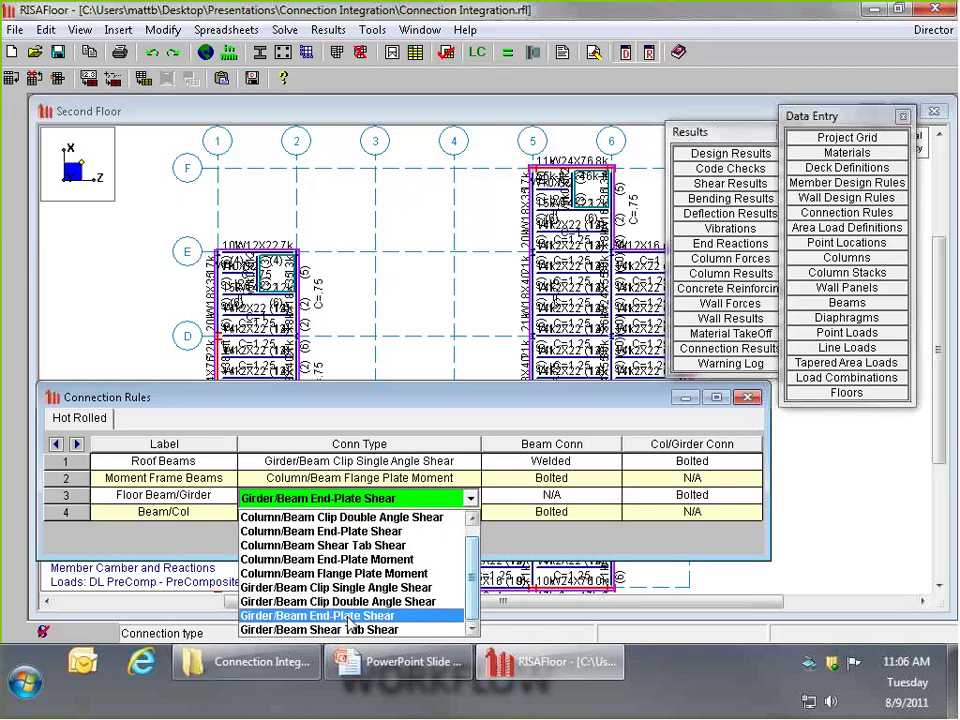
pyautogui.click(321, 616)
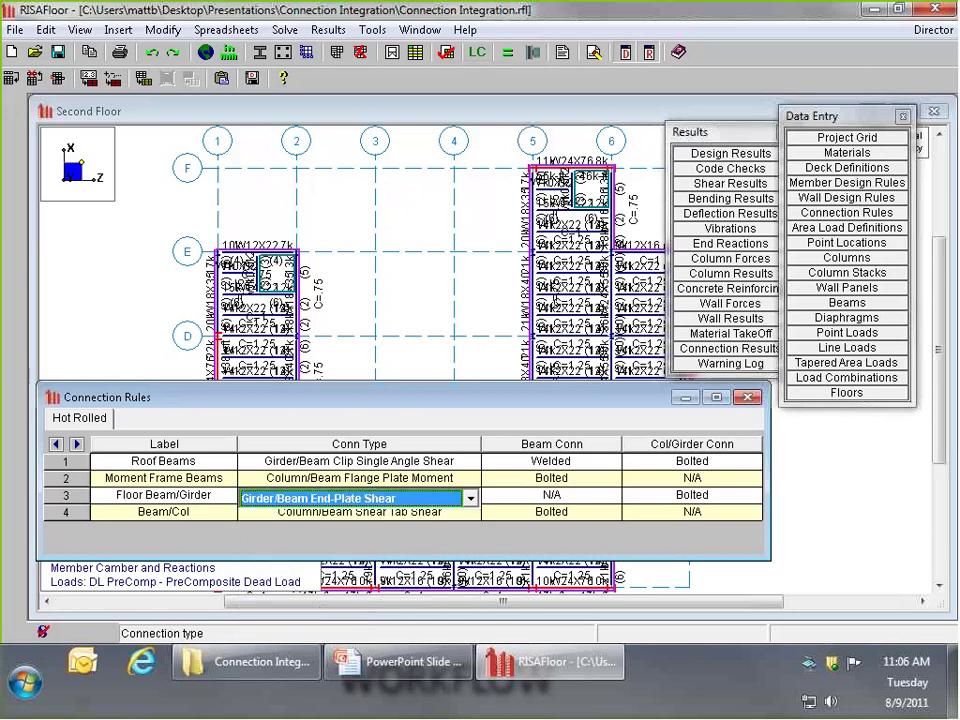
# Decline clearing the current results and close the Connection Rules spreadsheet
pyautogui.click(565, 494)
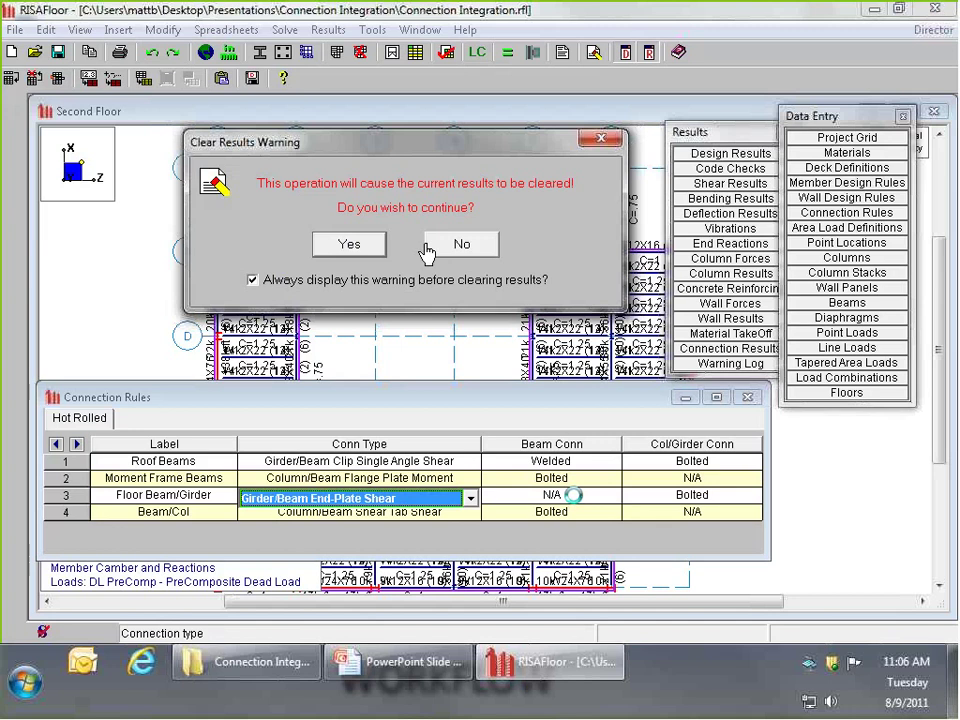
pyautogui.click(463, 250)
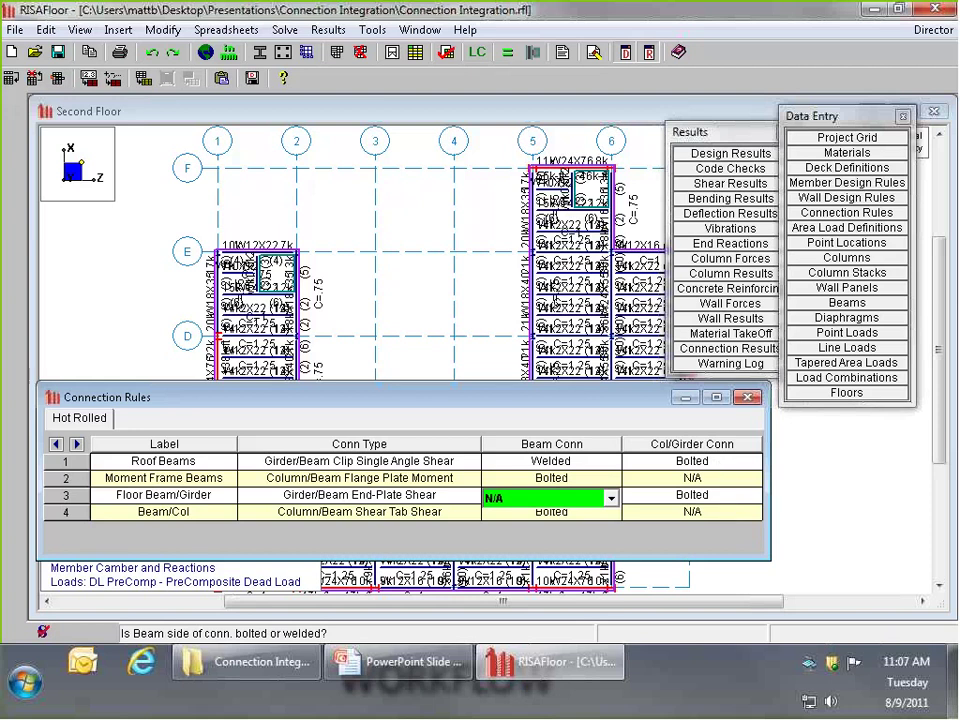
pyautogui.click(750, 399)
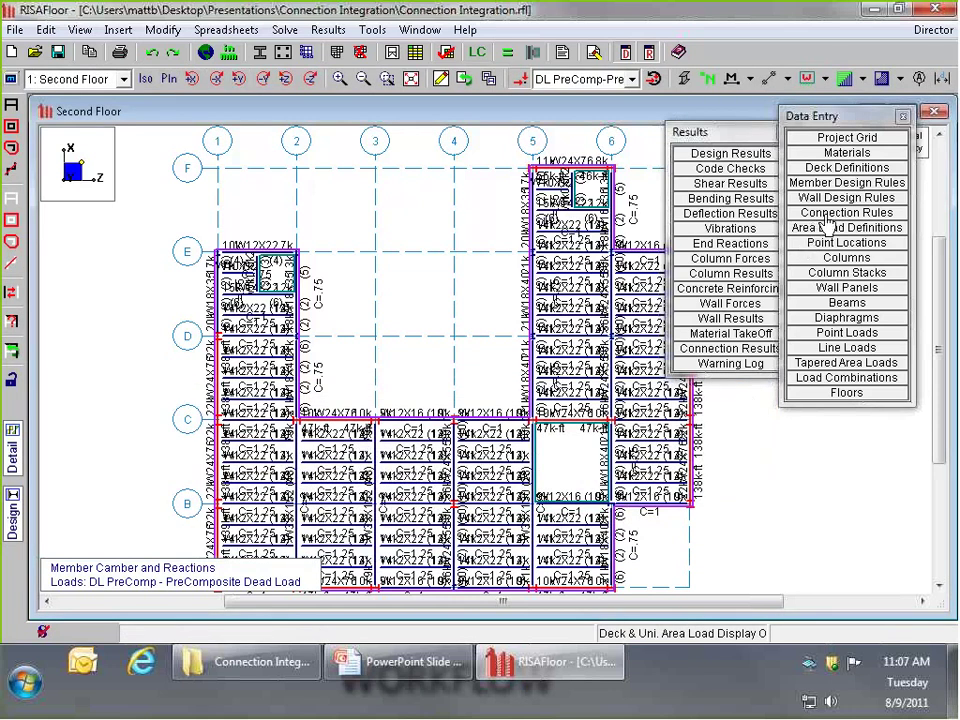
# Open the Beams spreadsheet for the Second Floor and place its window clear of the palettes
pyautogui.moveTo(439, 371); pyautogui.dragTo(401, 282, button='middle')
pyautogui.scroll(8, 454, 350)
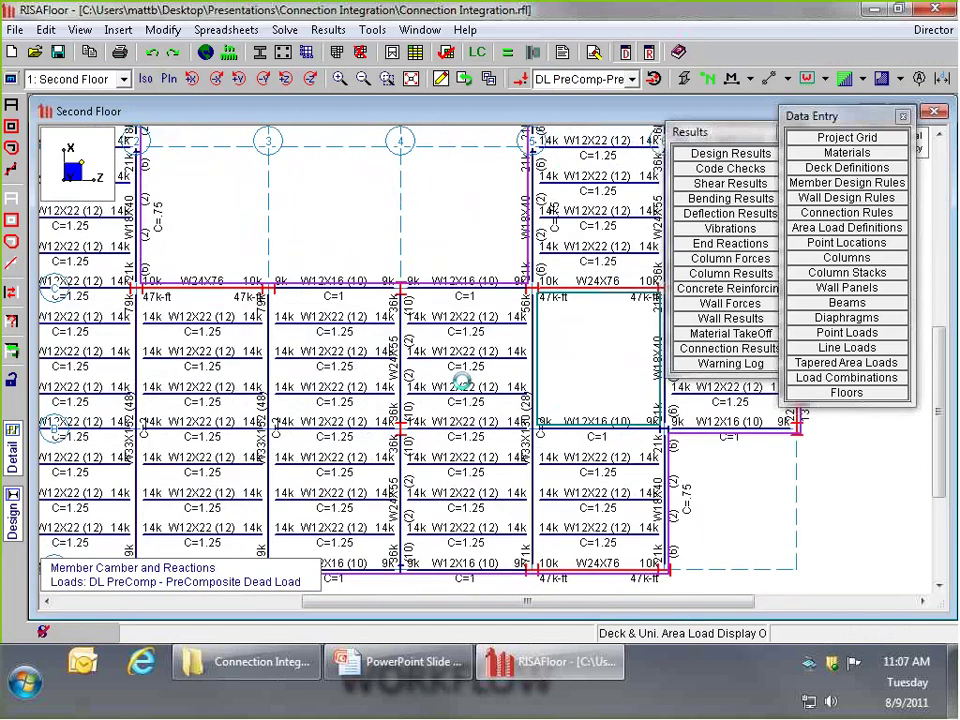
pyautogui.click(830, 303)
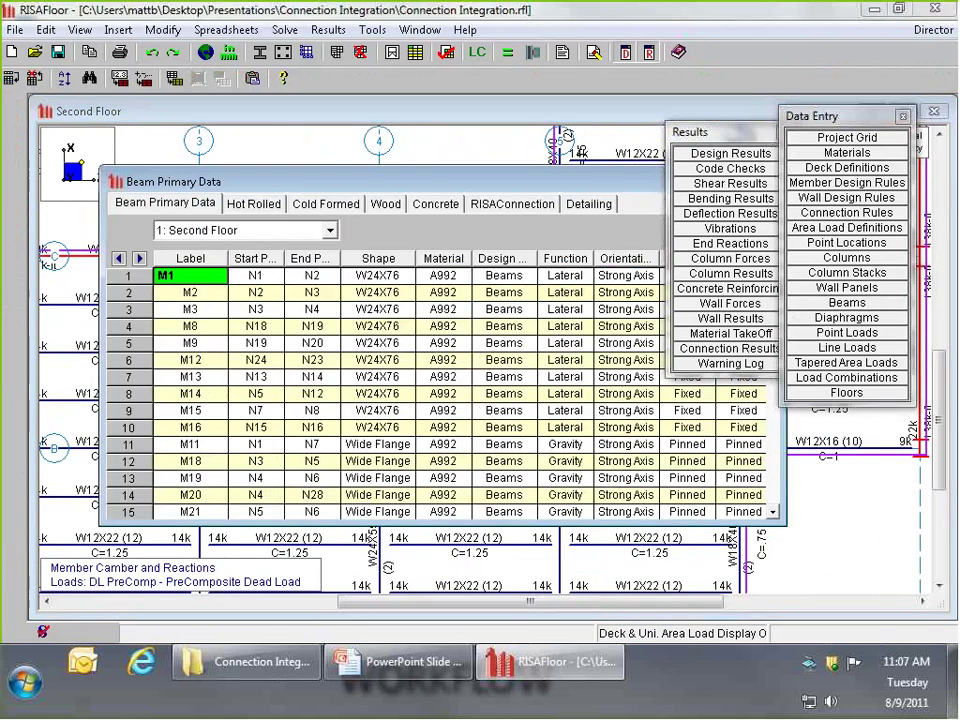
pyautogui.moveTo(389, 179); pyautogui.dragTo(312, 175)
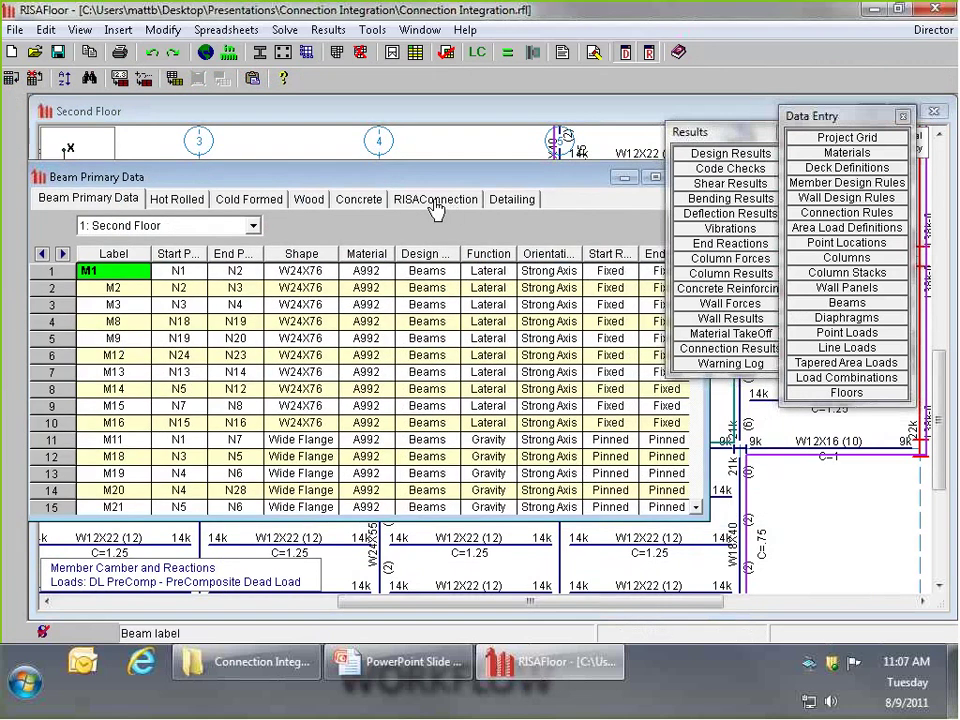
pyautogui.moveTo(158, 180); pyautogui.dragTo(176, 179)
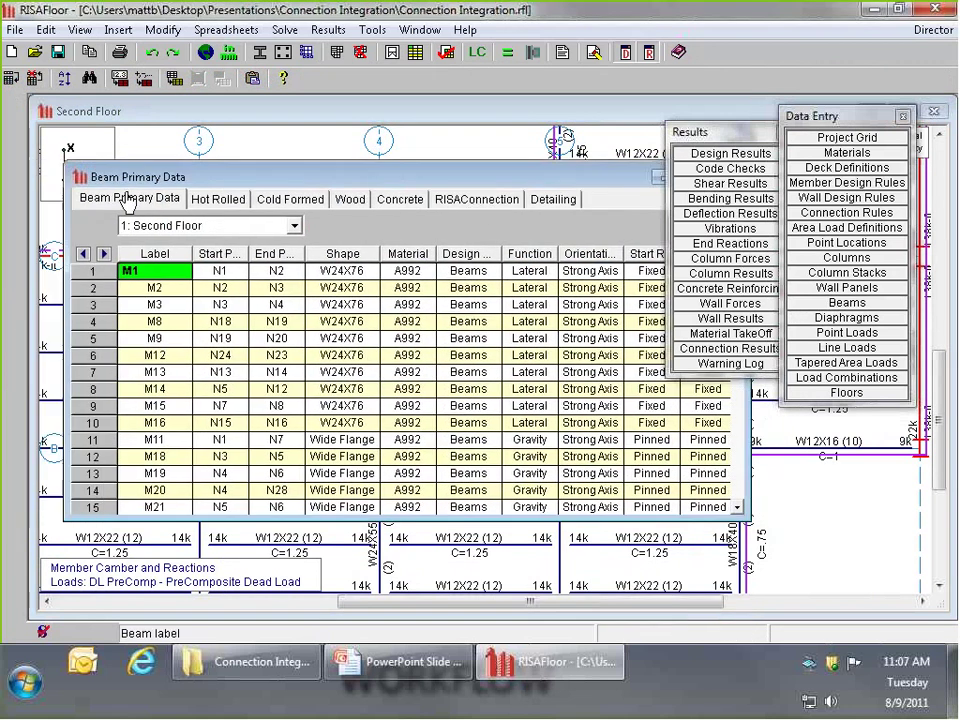
# Show the RISAConnection data for the Second Floor beams, clear the Results palette off the spreadsheet and widen the Start Conn column
pyautogui.click(215, 200)
pyautogui.click(293, 203)
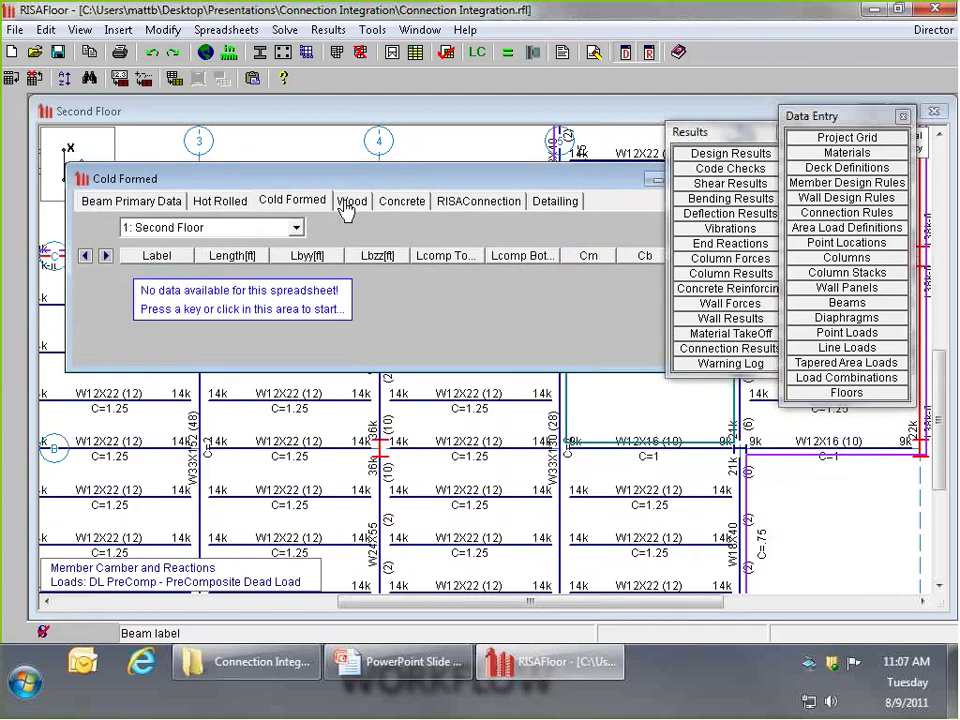
pyautogui.click(402, 201)
pyautogui.click(484, 204)
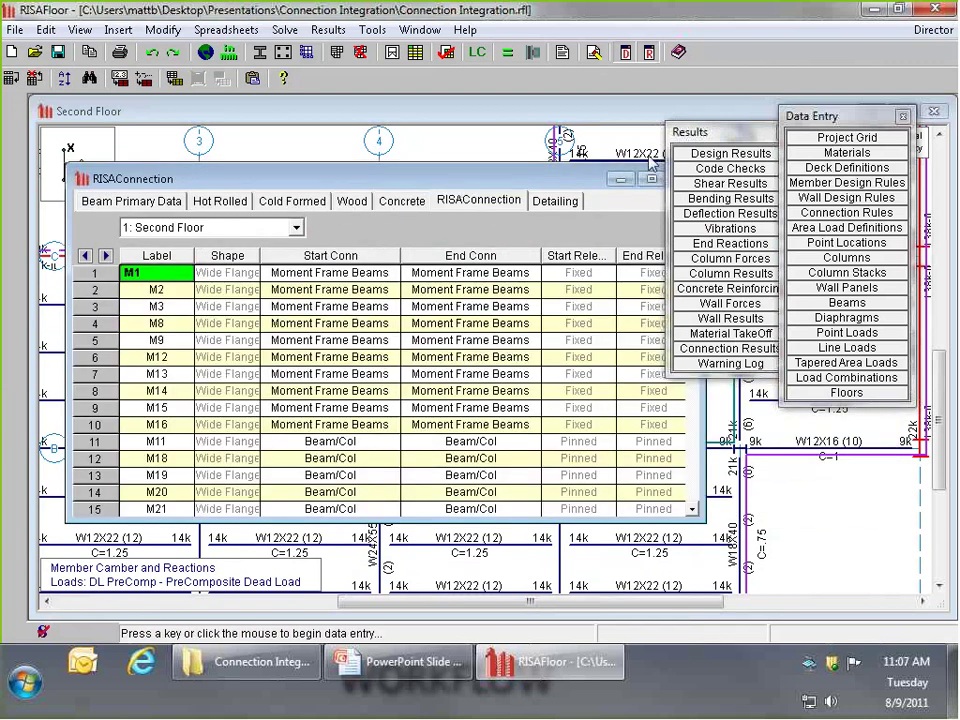
pyautogui.moveTo(717, 132); pyautogui.dragTo(815, 154)
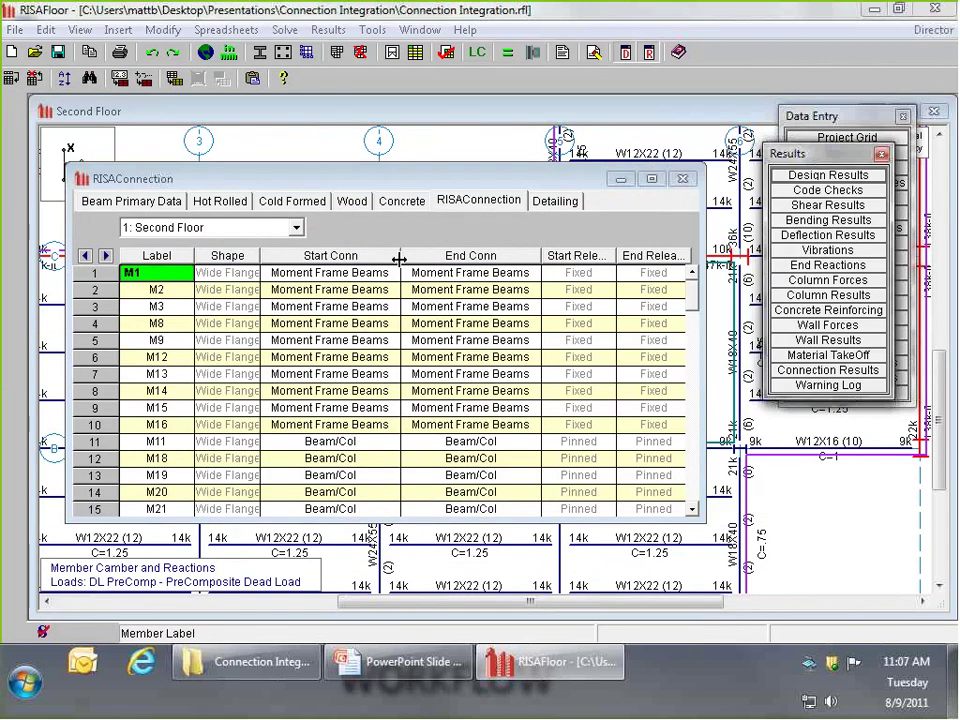
pyautogui.moveTo(399, 260); pyautogui.dragTo(409, 260)
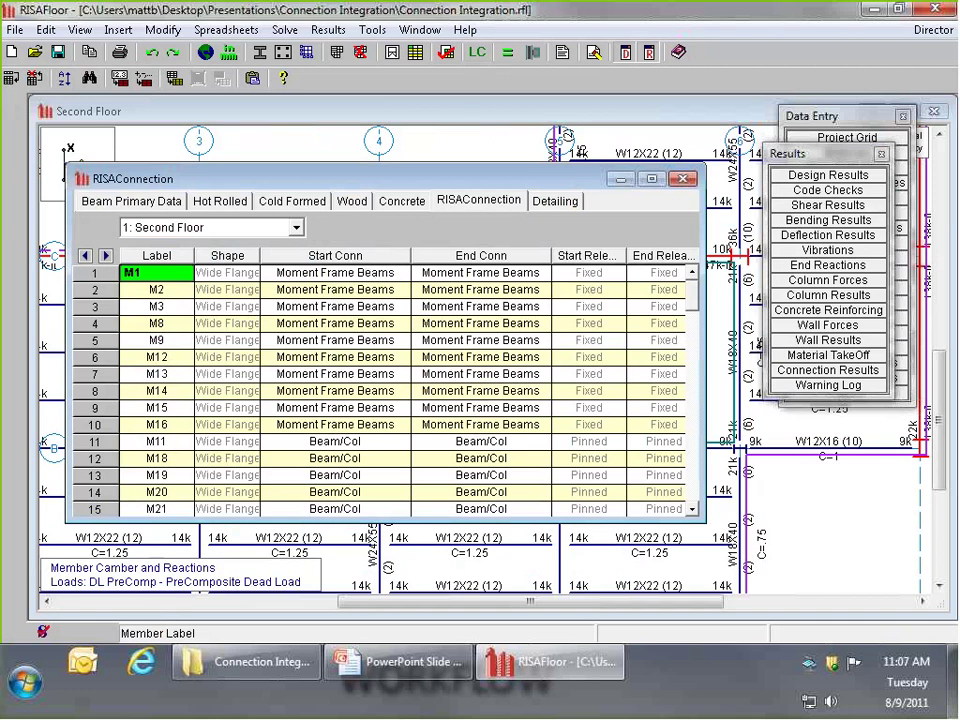
# Compare the Connection Rules with the start and end connections assigned to the Second Floor beams, closing both spreadsheets when done
pyautogui.click(812, 116)
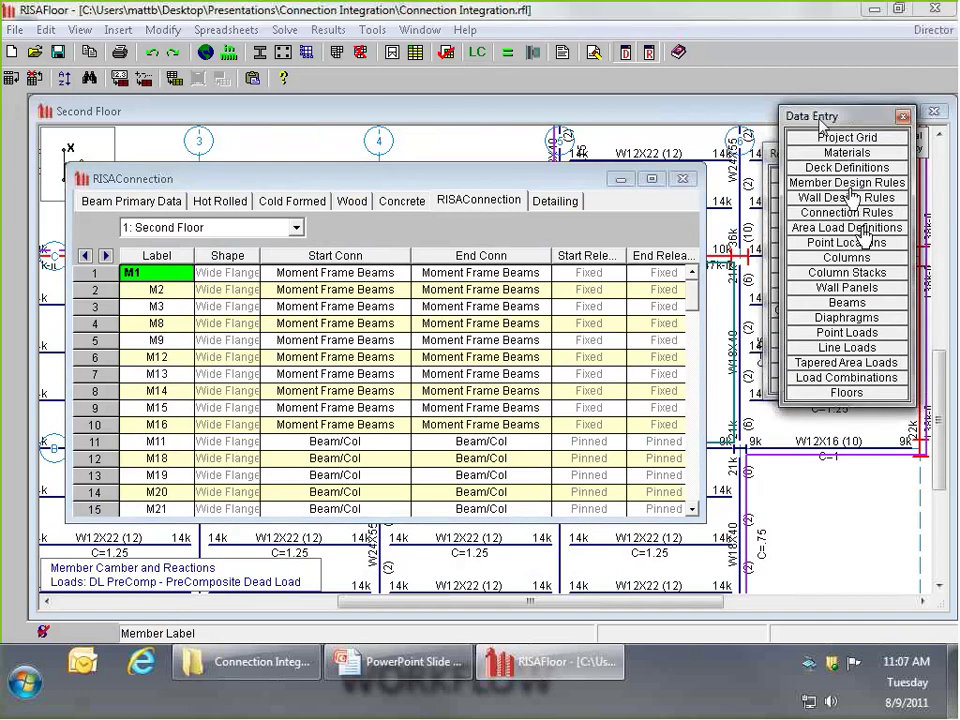
pyautogui.click(815, 213)
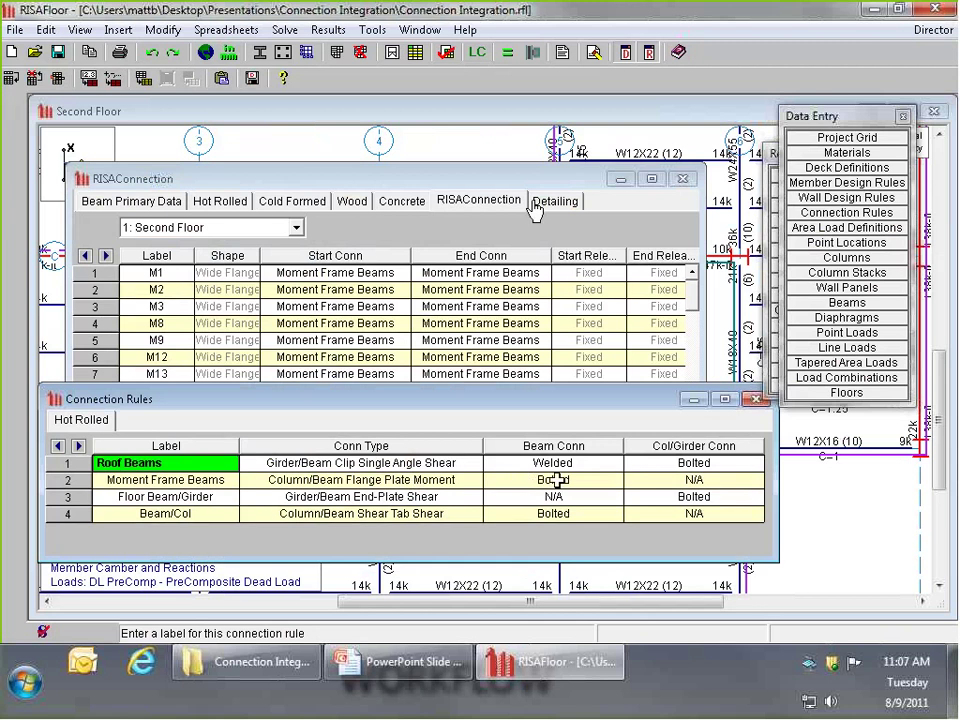
pyautogui.click(680, 323)
pyautogui.scroll(-15, 680, 323)
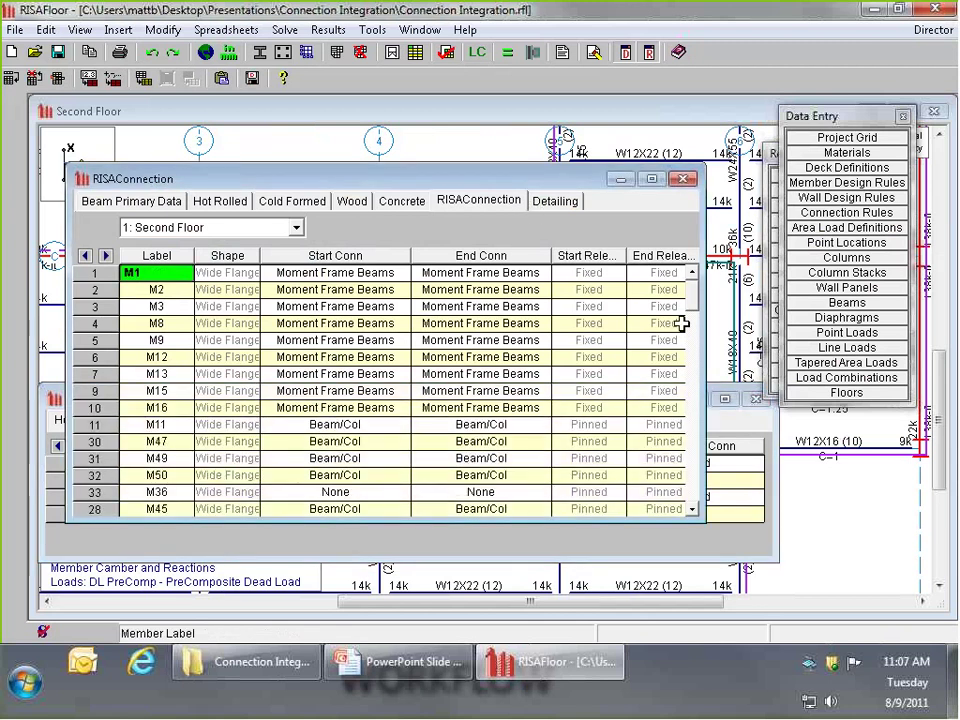
pyautogui.scroll(-20, 700, 440)
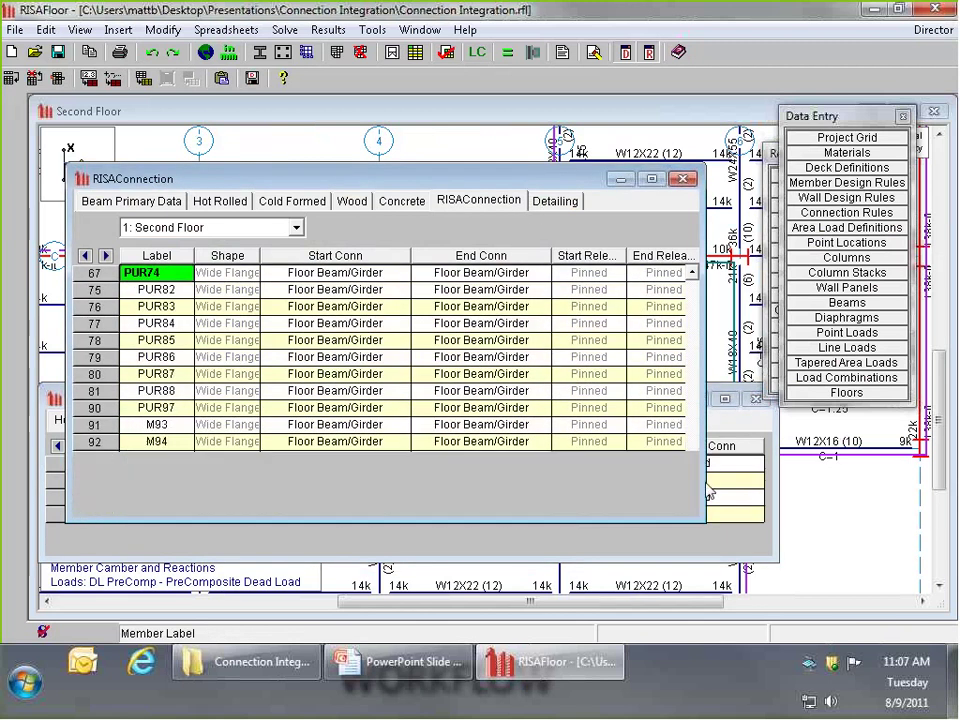
pyautogui.click(683, 180)
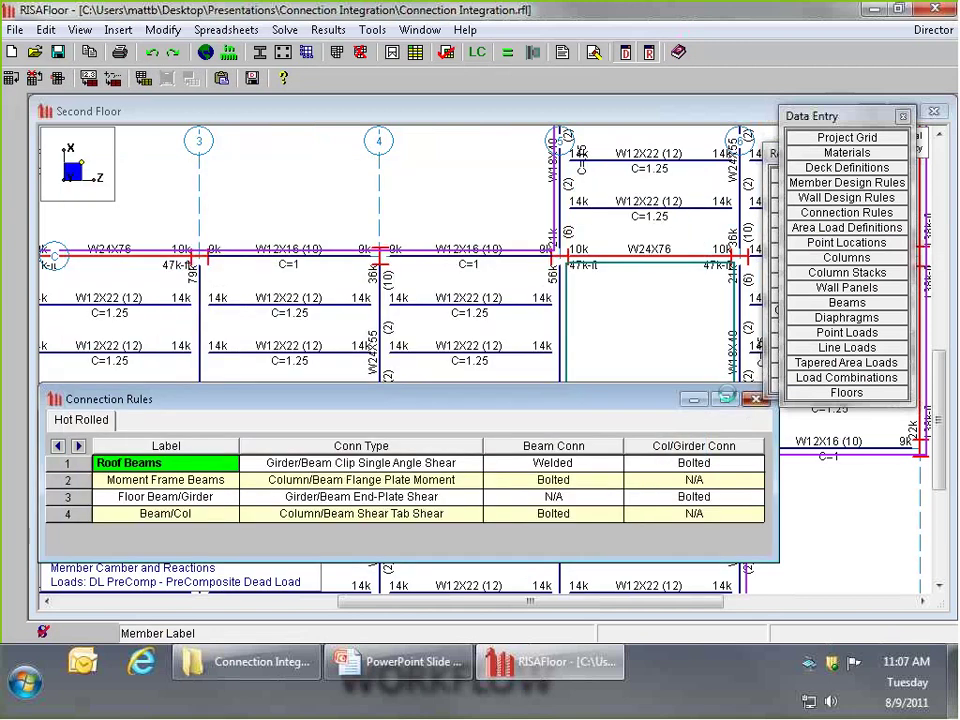
pyautogui.click(756, 399)
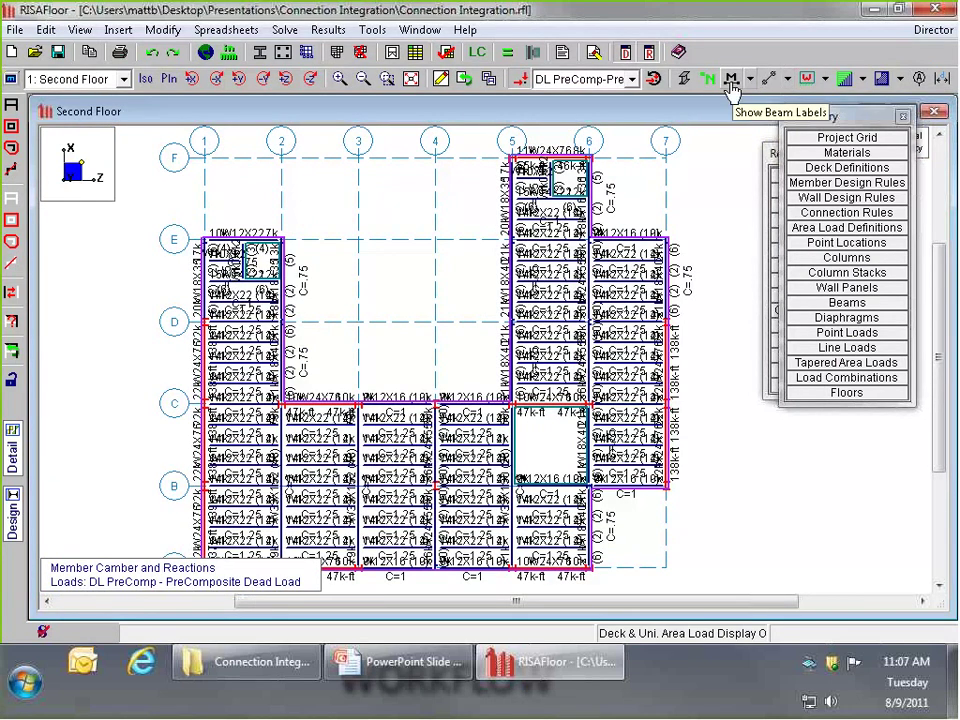
# Display the assigned connection rule at the member ends on the Second Floor plan
pyautogui.click(750, 79)
pyautogui.click(787, 80)
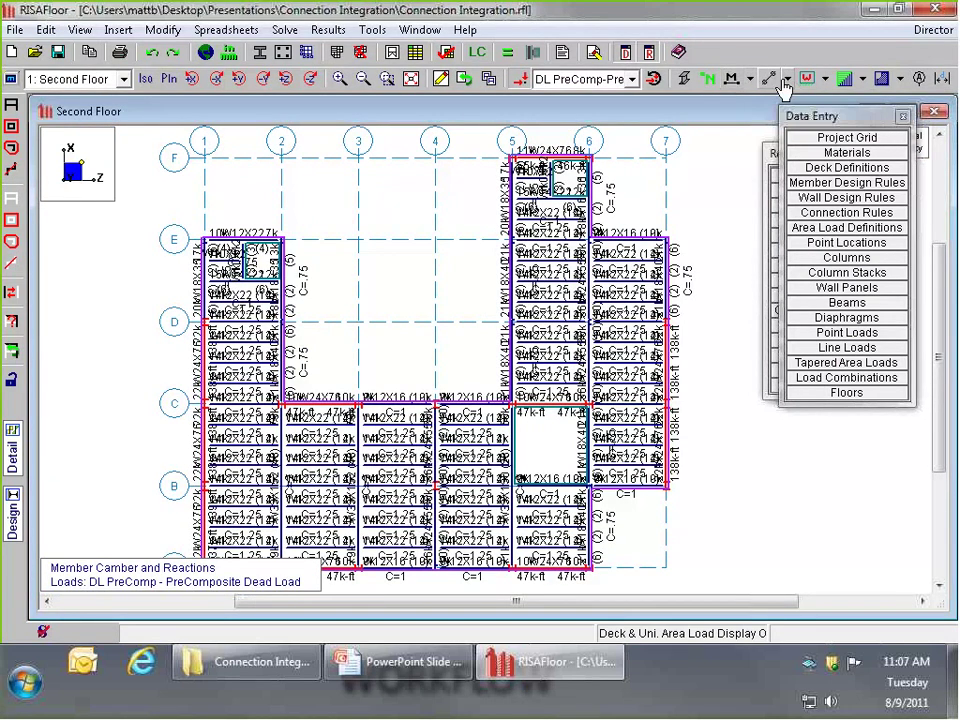
pyautogui.click(787, 80)
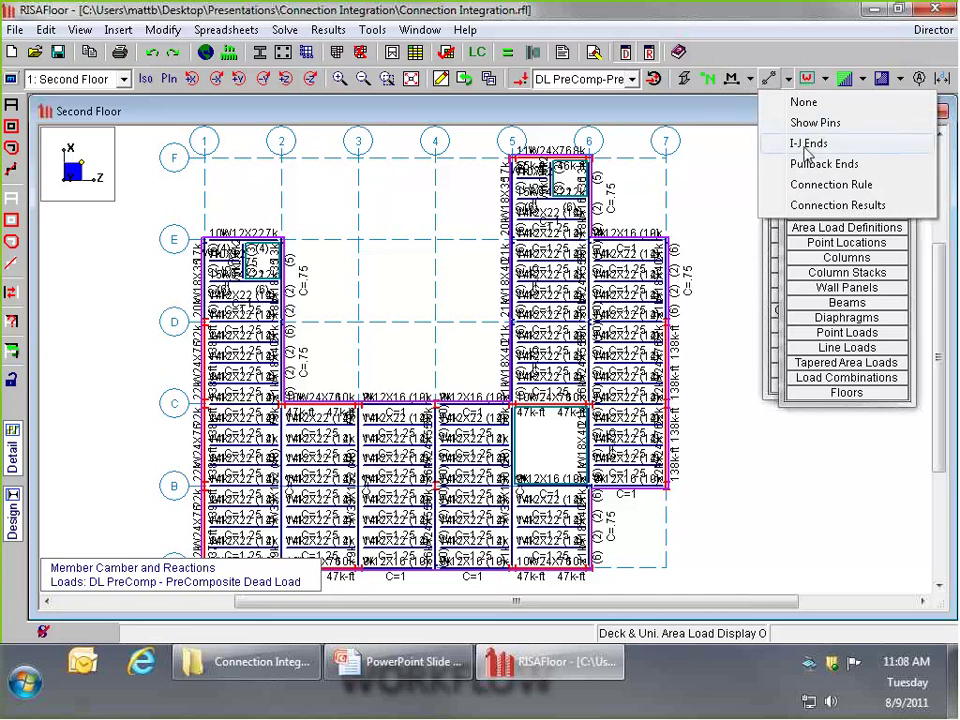
pyautogui.click(812, 188)
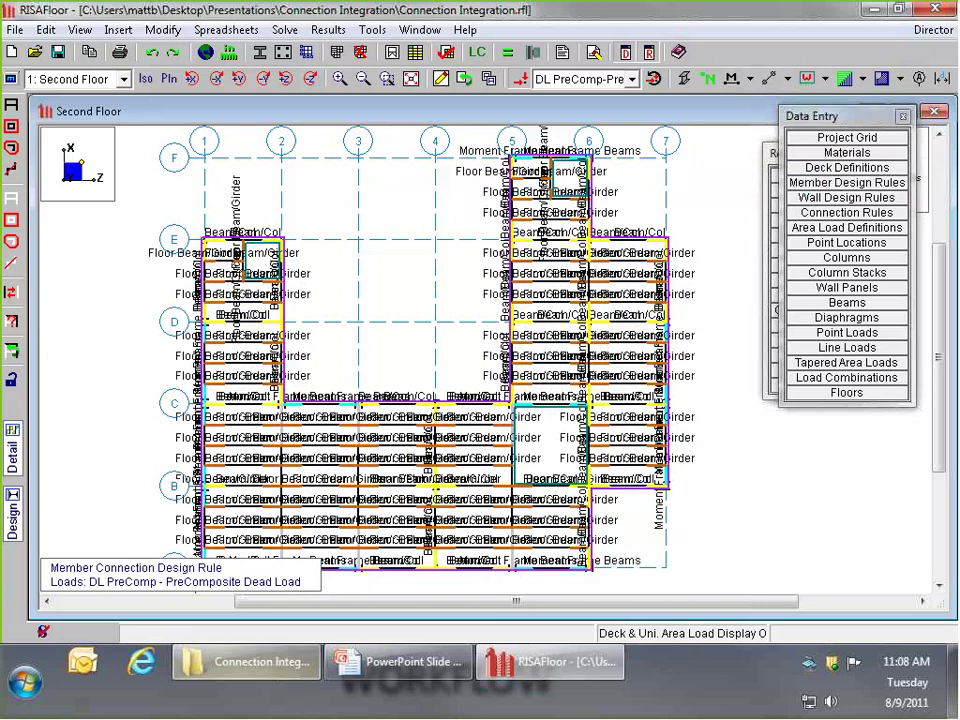
# Move the Data Entry and Results palettes clear of the Connection Rule legend on the Second Floor plan
pyautogui.scroll(6, 230, 553)
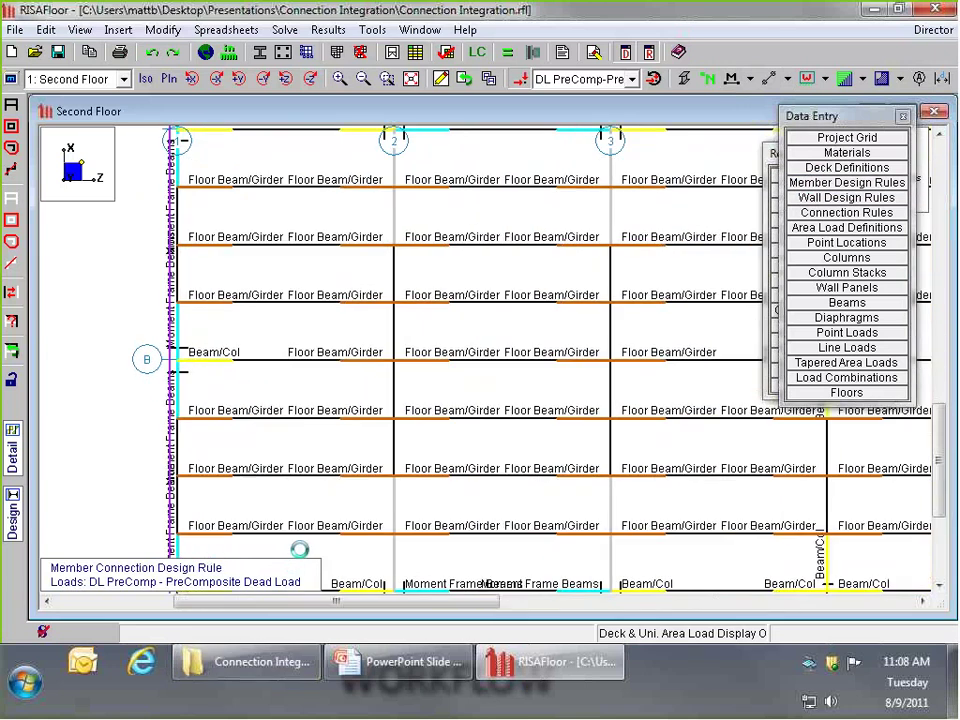
pyautogui.moveTo(343, 461); pyautogui.dragTo(432, 286, button='middle')
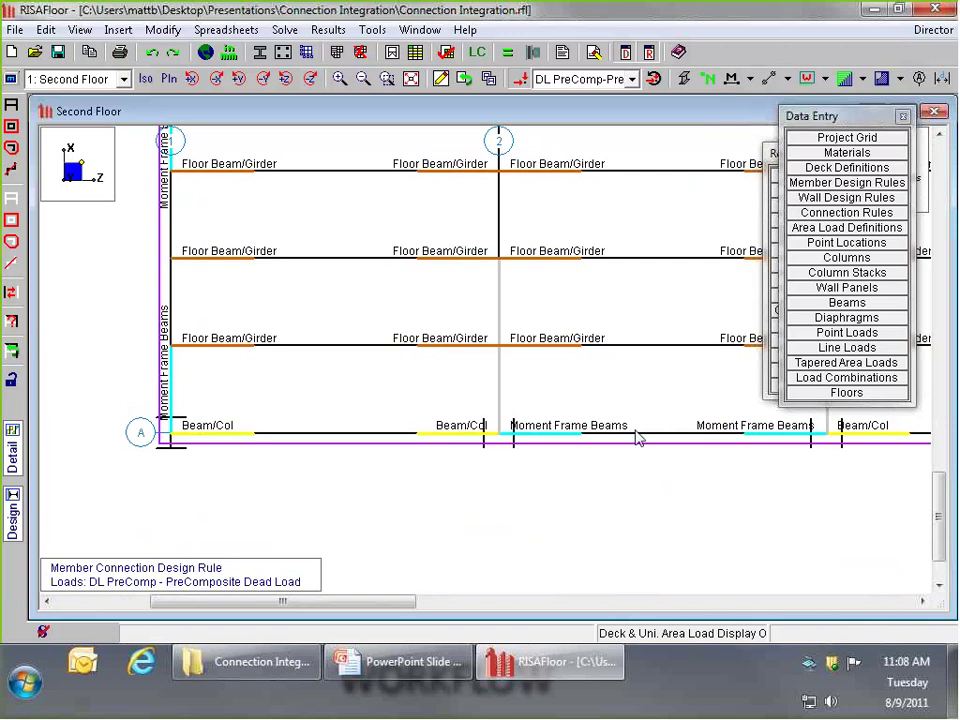
pyautogui.moveTo(843, 117); pyautogui.dragTo(852, 286)
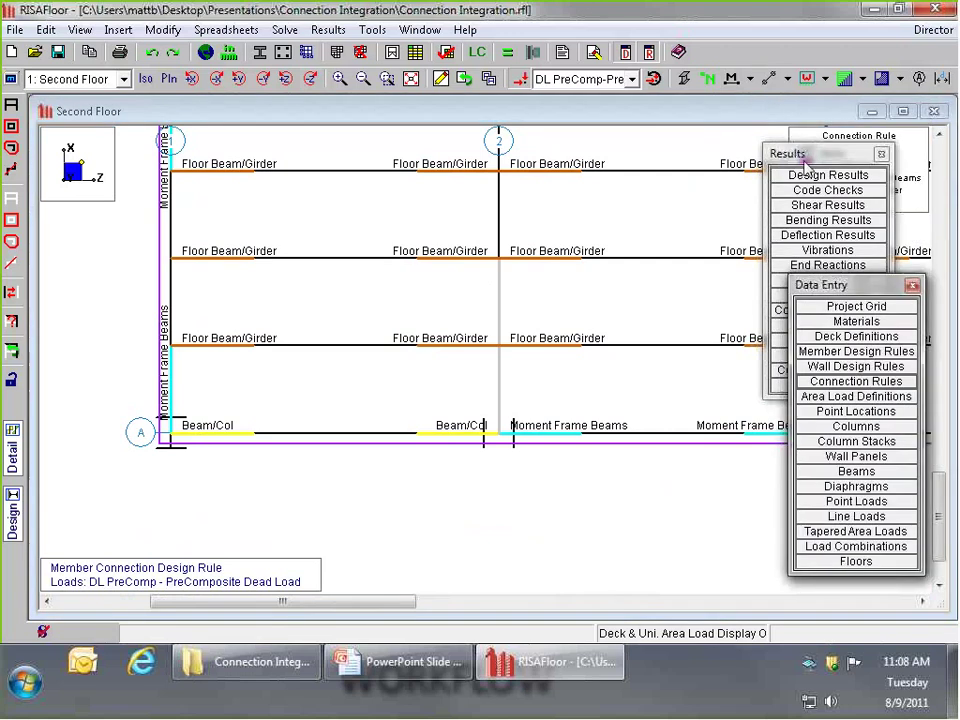
pyautogui.moveTo(804, 155); pyautogui.dragTo(836, 325)
# Examine the colour-coded connection rules across the Second Floor plan against the Connection Rule legend
pyautogui.moveTo(692, 236); pyautogui.dragTo(452, 383, button='middle')
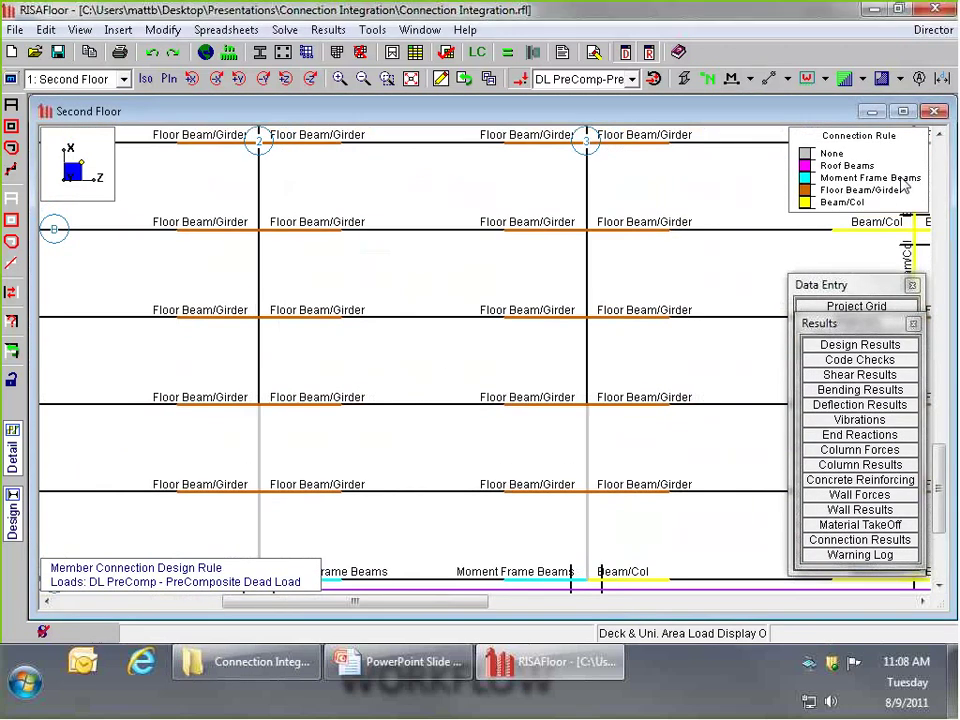
pyautogui.scroll(-11, 498, 420)
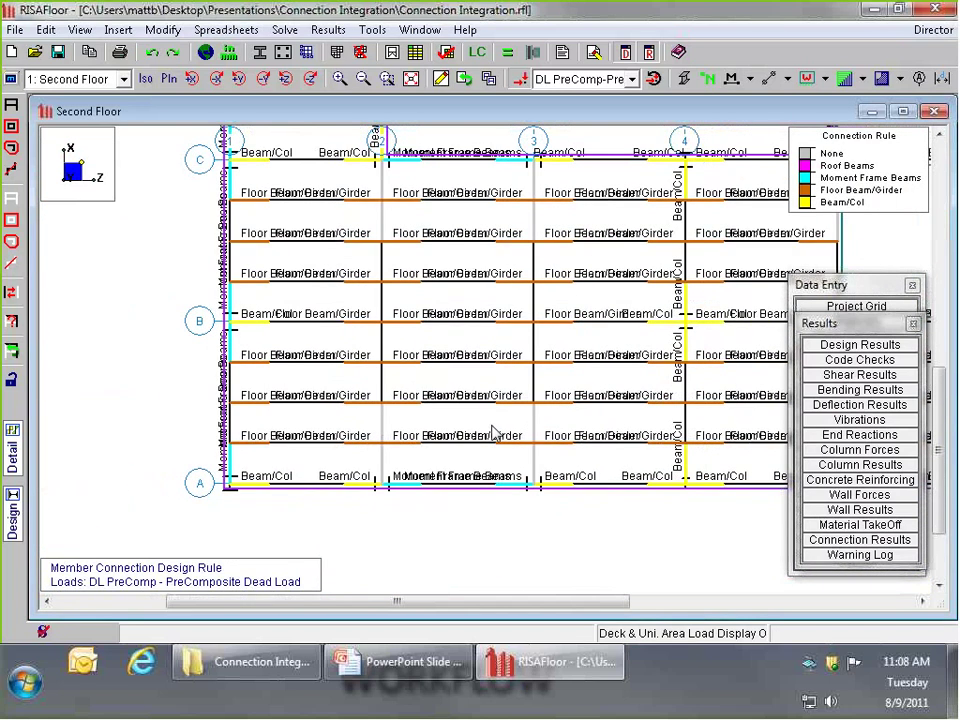
pyautogui.scroll(-2, 497, 428)
pyautogui.moveTo(542, 242); pyautogui.dragTo(482, 362, button='middle')
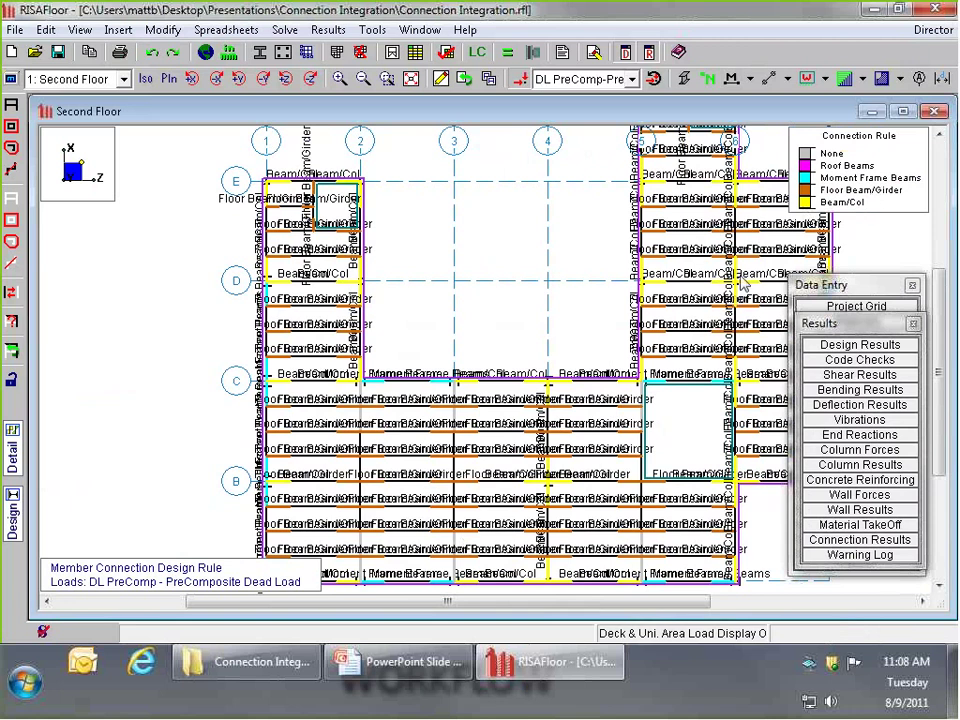
pyautogui.moveTo(450, 330); pyautogui.dragTo(512, 209, button='middle')
pyautogui.scroll(-1, 465, 340)
pyautogui.scroll(-4, 465, 340)
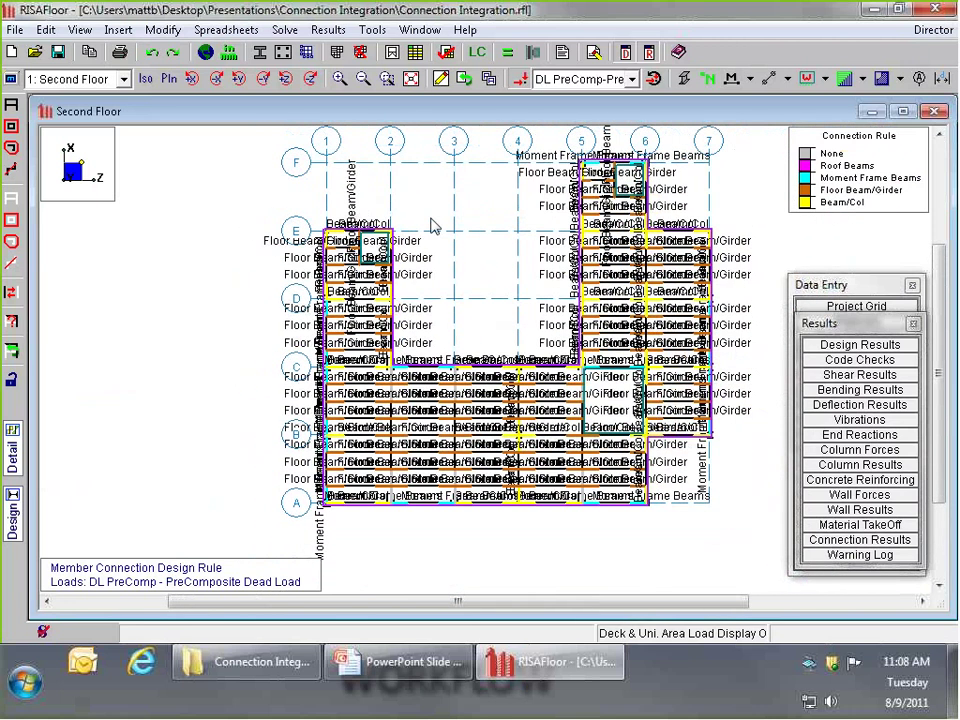
pyautogui.scroll(2, 480, 346)
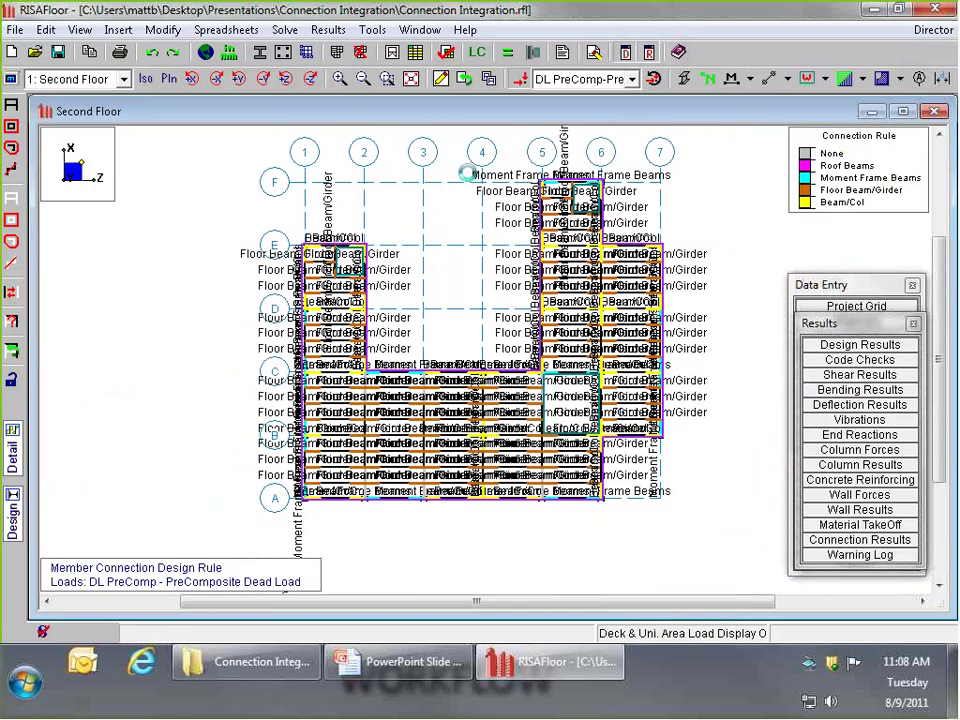
# View the Third Floor's connection rule assignments and return to the Second Floor plan
pyautogui.click(72, 79)
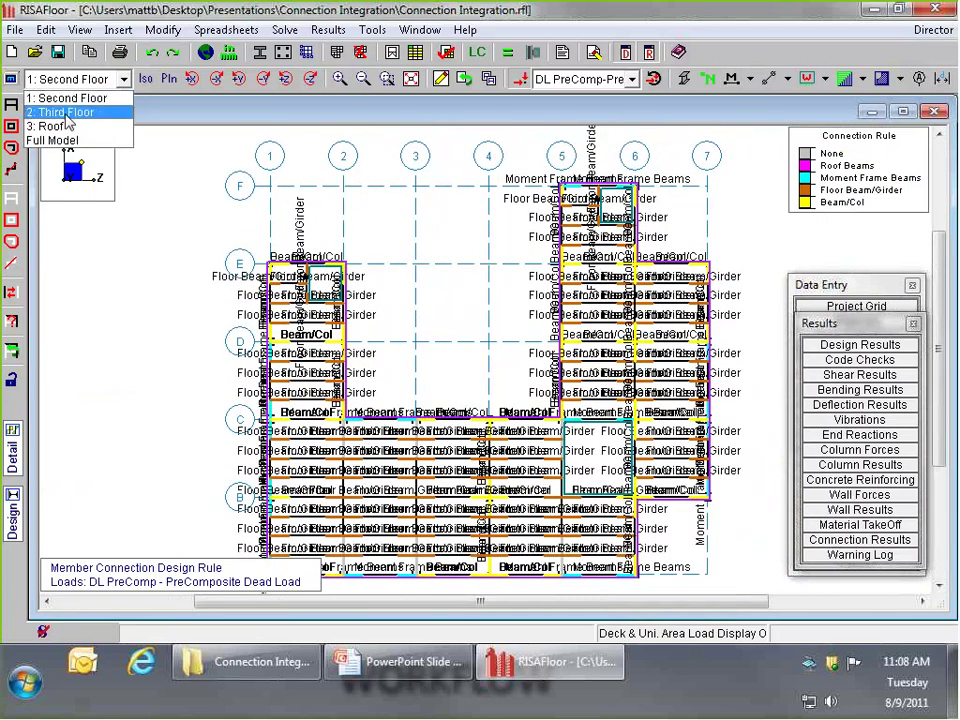
pyautogui.click(66, 112)
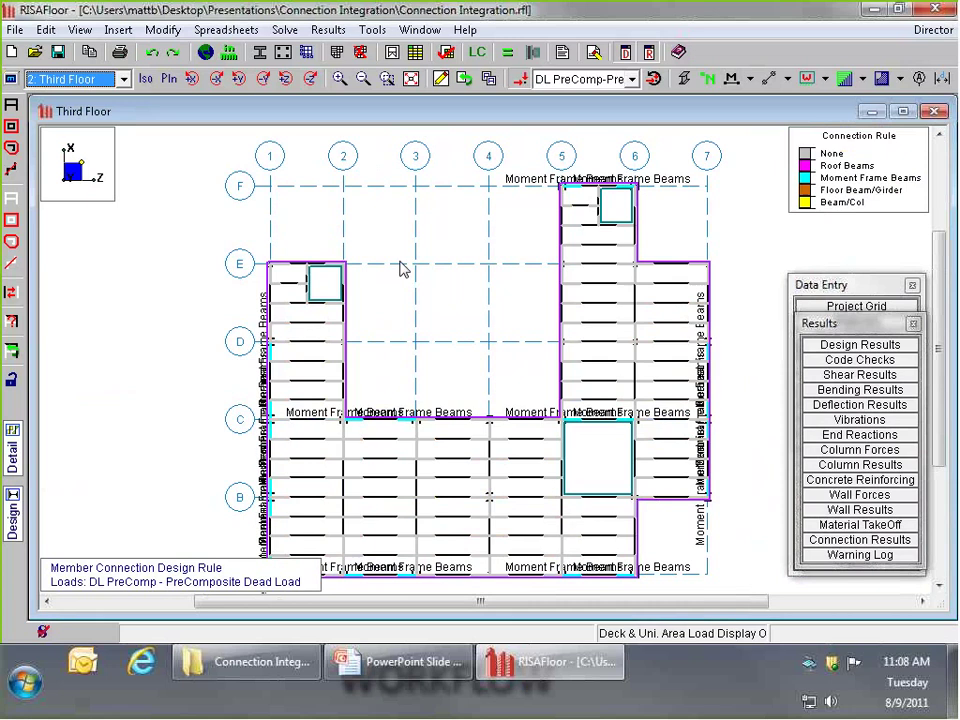
pyautogui.click(44, 80)
pyautogui.click(56, 98)
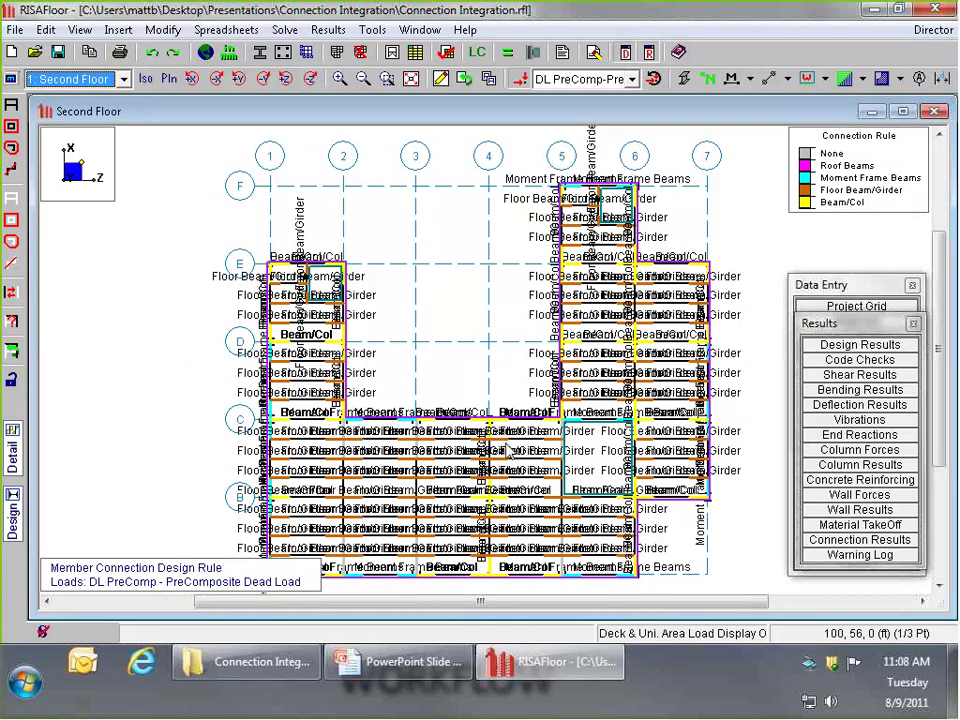
# Show the Roof level and examine the connection rules assigned to its beams
pyautogui.click(80, 79)
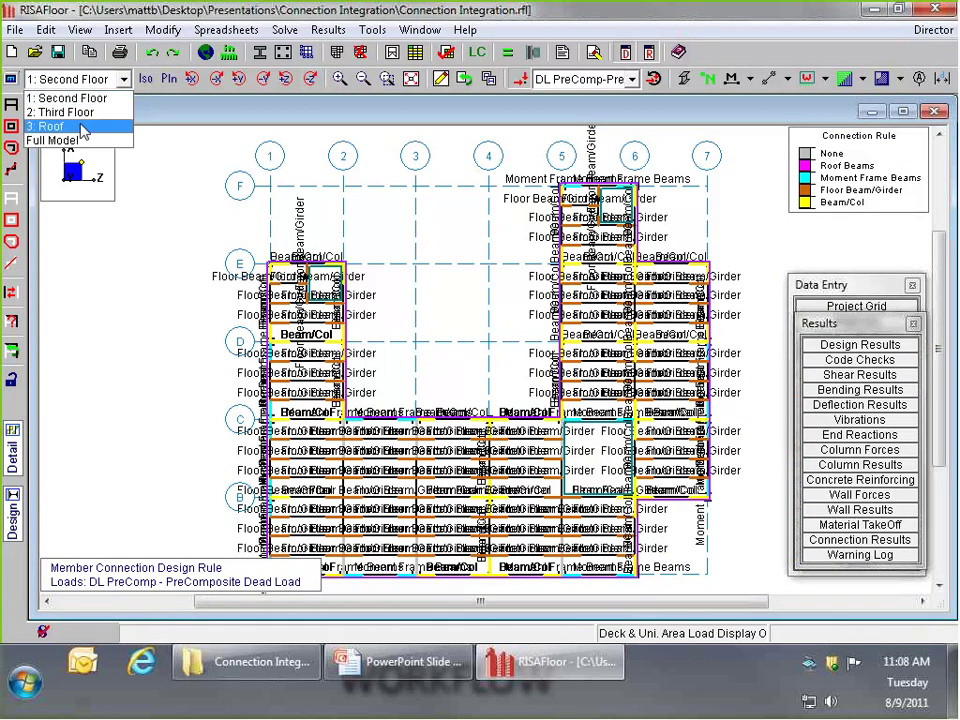
pyautogui.click(83, 128)
pyautogui.scroll(-3, 420, 335)
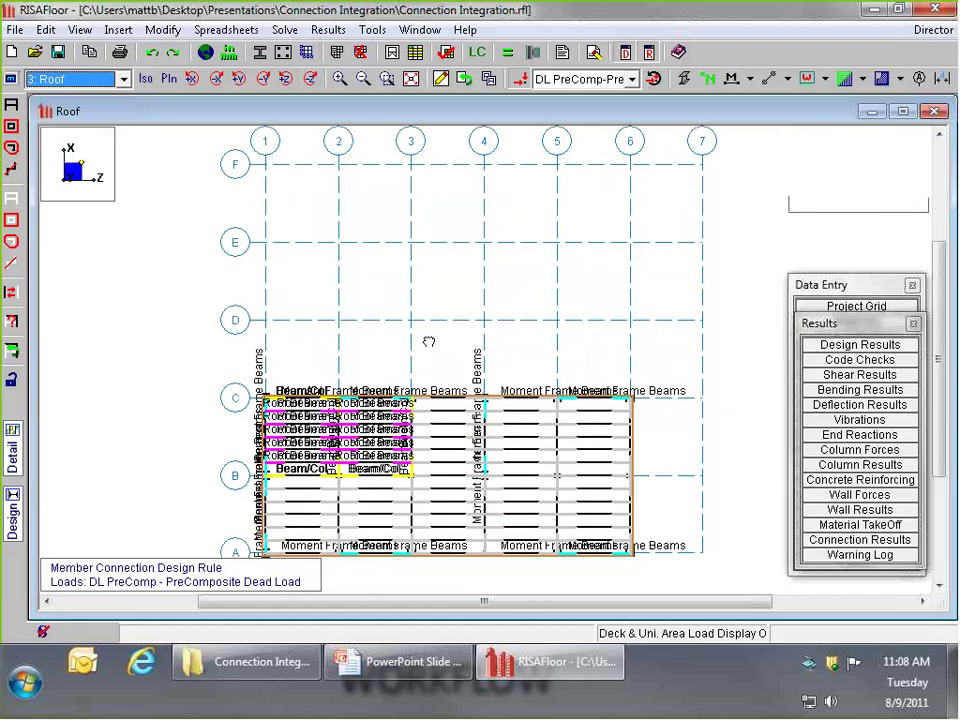
pyautogui.scroll(4, 402, 306)
pyautogui.scroll(3, 390, 292)
pyautogui.moveTo(390, 292); pyautogui.dragTo(306, 257, button='middle')
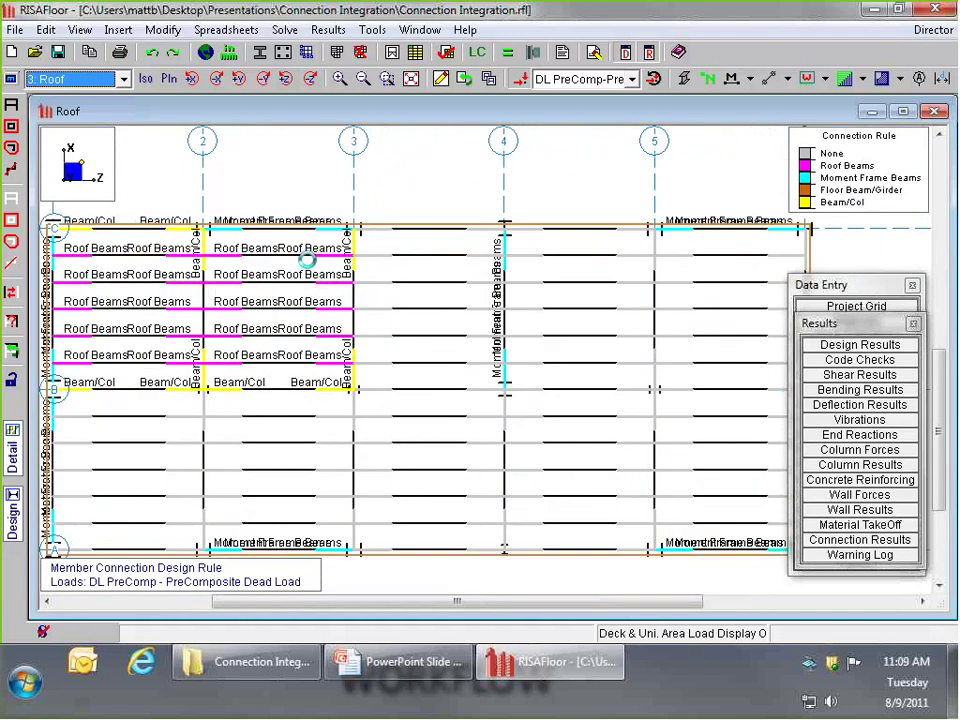
pyautogui.scroll(-4, 306, 257)
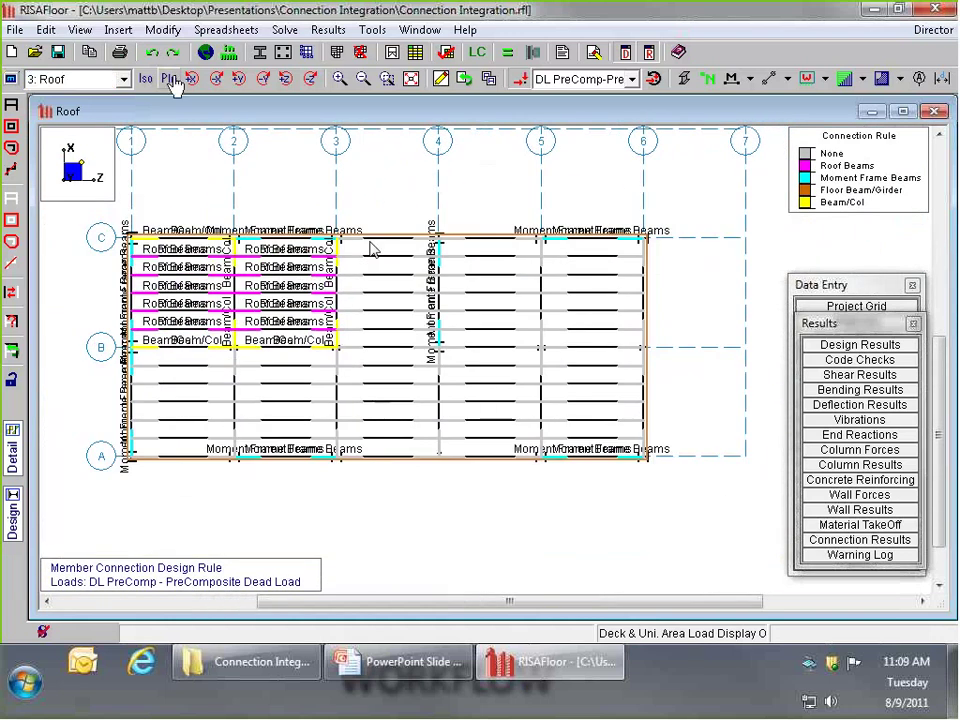
# View the roof isometrically and step the load display through combinations LC 2, LC 3 and LC 4
pyautogui.click(489, 80)
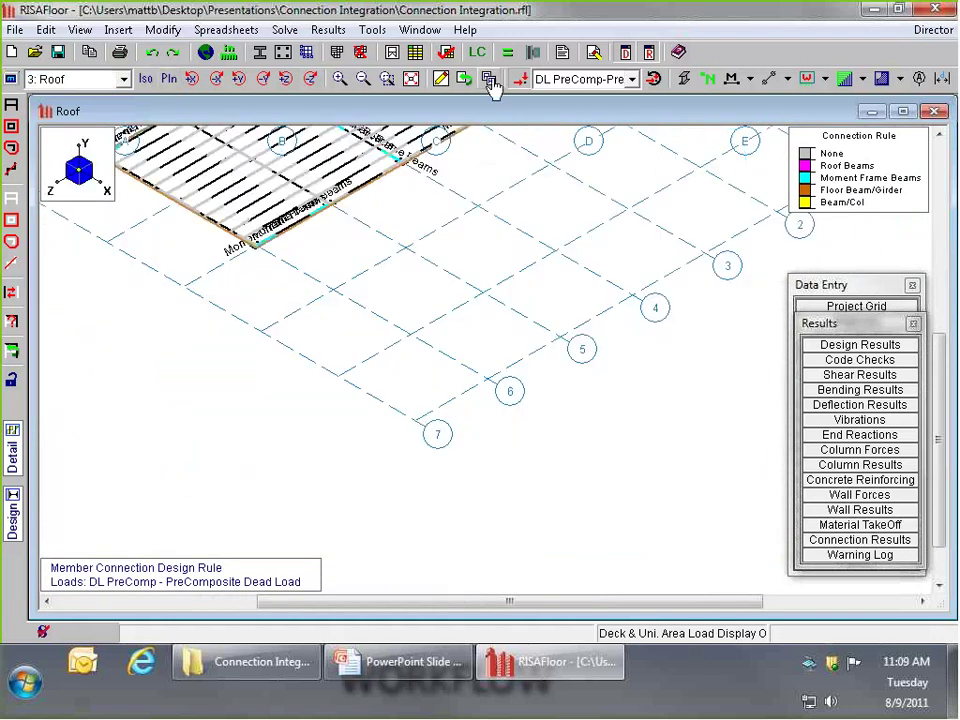
pyautogui.scroll(2, 602, 97)
pyautogui.moveTo(525, 322); pyautogui.dragTo(527, 360, button='middle')
pyautogui.click(590, 79)
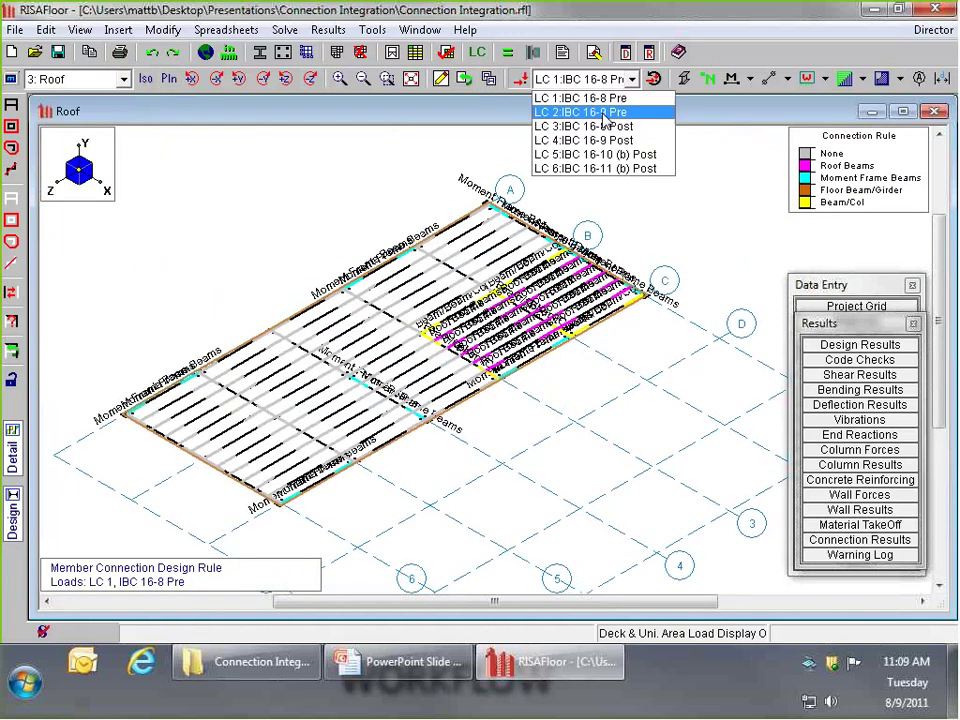
pyautogui.click(600, 112)
pyautogui.click(590, 79)
pyautogui.click(595, 127)
pyautogui.click(590, 79)
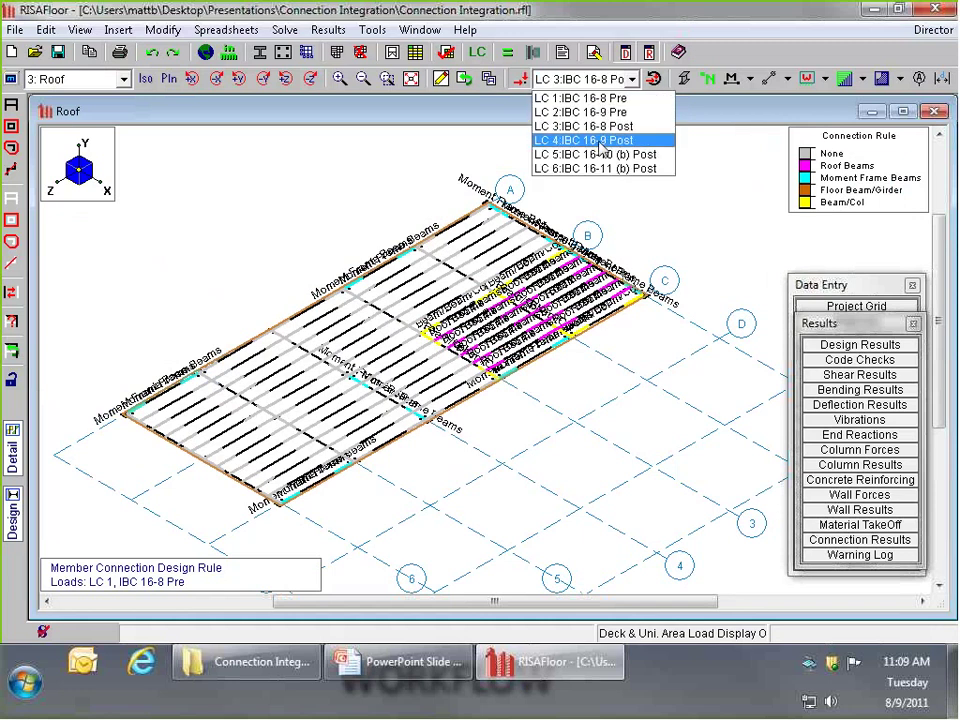
pyautogui.click(600, 143)
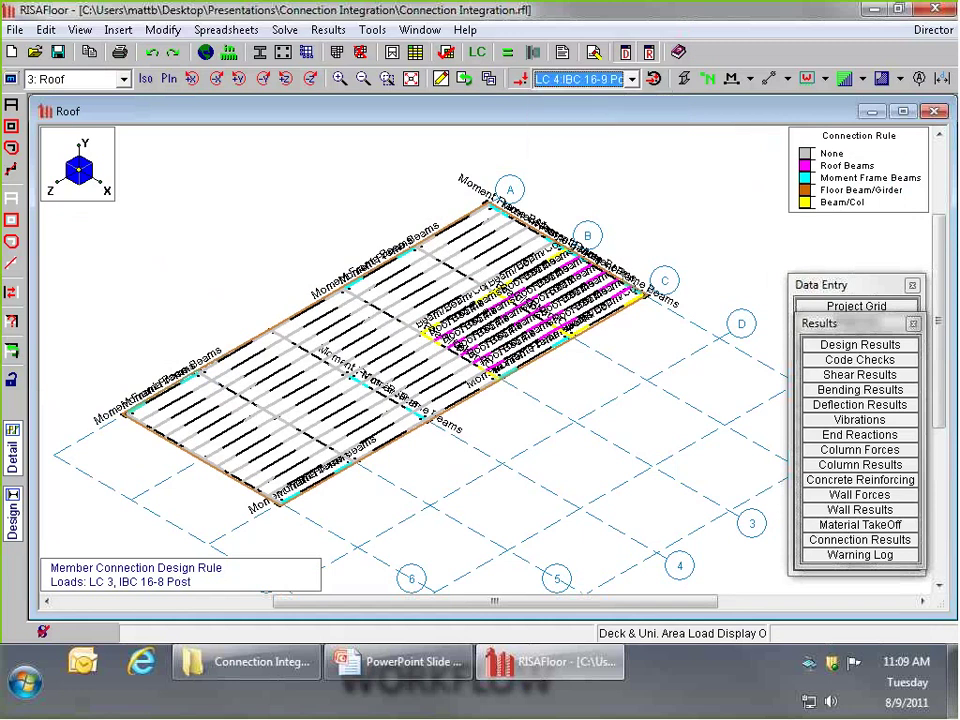
# Display the SL-Snow Load category on the roof, inspect its area loads and hide the loads again
pyautogui.click(652, 79)
pyautogui.click(632, 79)
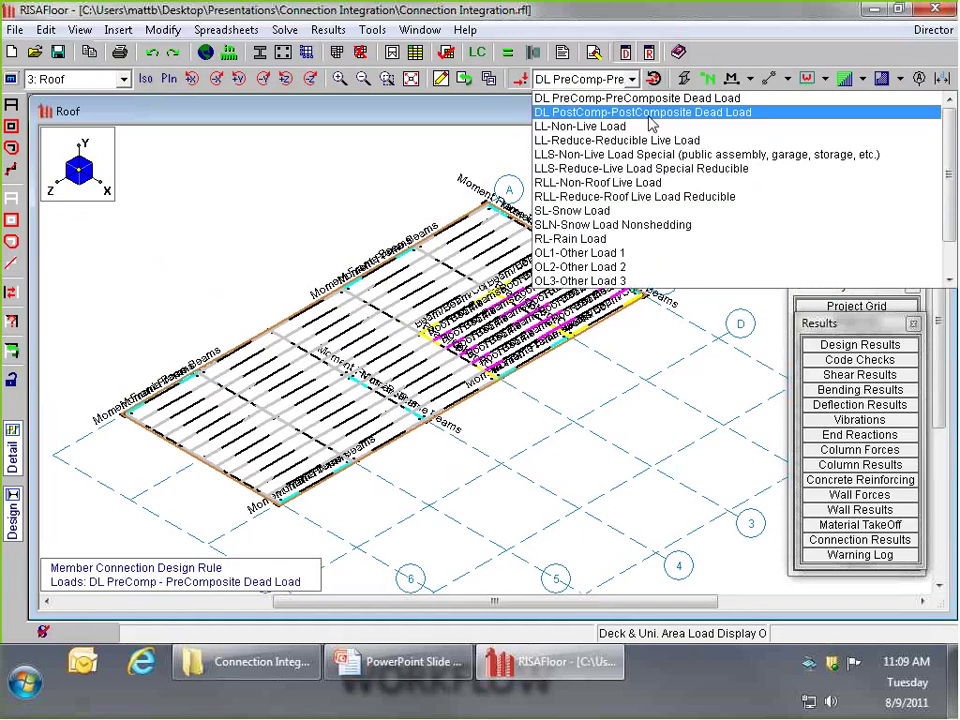
pyautogui.click(609, 212)
pyautogui.click(522, 77)
pyautogui.scroll(3, 600, 226)
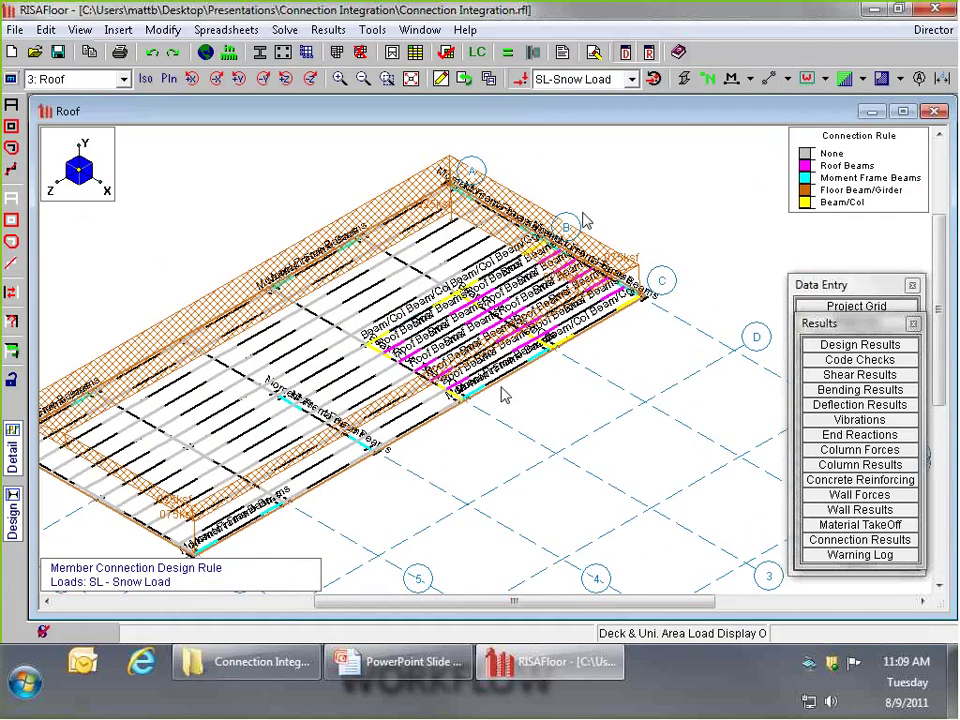
pyautogui.moveTo(505, 395); pyautogui.dragTo(640, 400, button='middle')
pyautogui.click(521, 79)
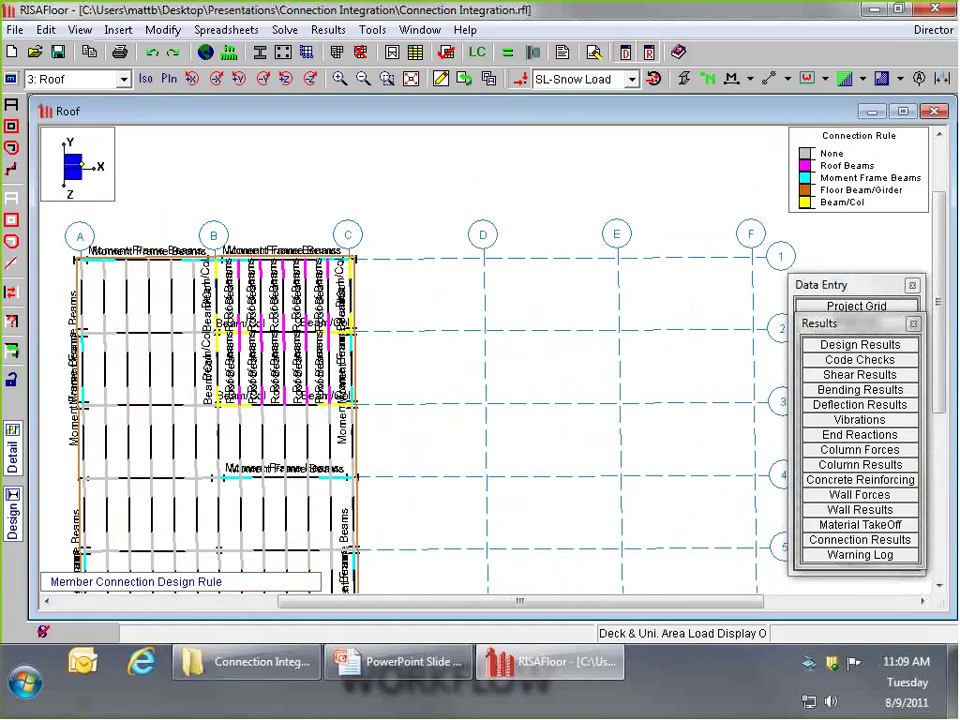
# Show the Roof level in plan view and examine the connection rules assigned between grids A and C
pyautogui.click(169, 79)
pyautogui.scroll(-5, 545, 284)
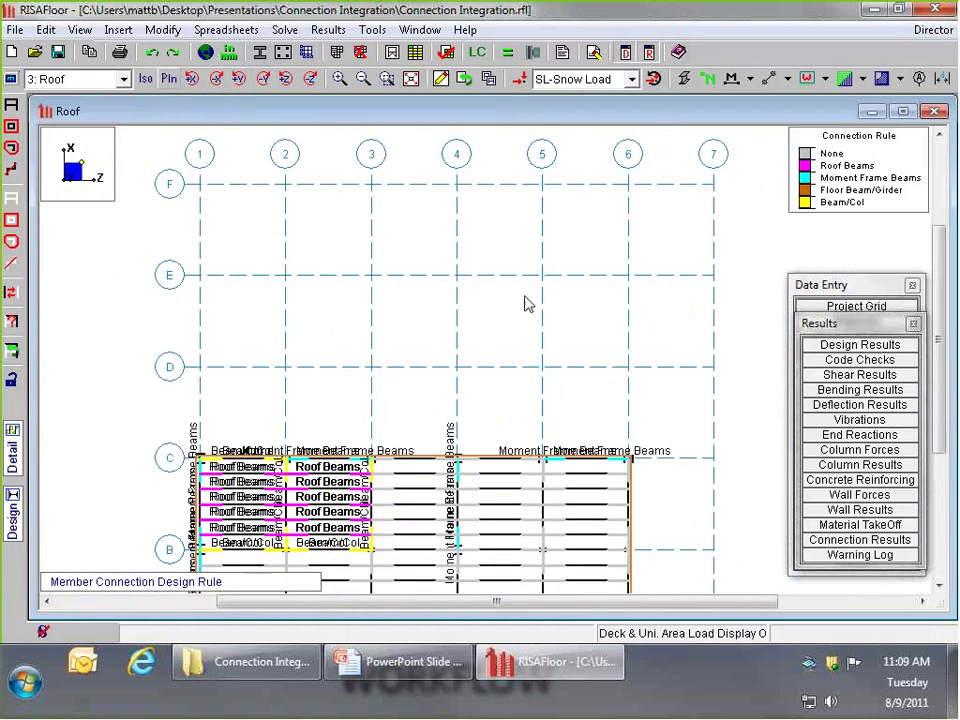
pyautogui.scroll(3, 380, 504)
pyautogui.scroll(1, 521, 531)
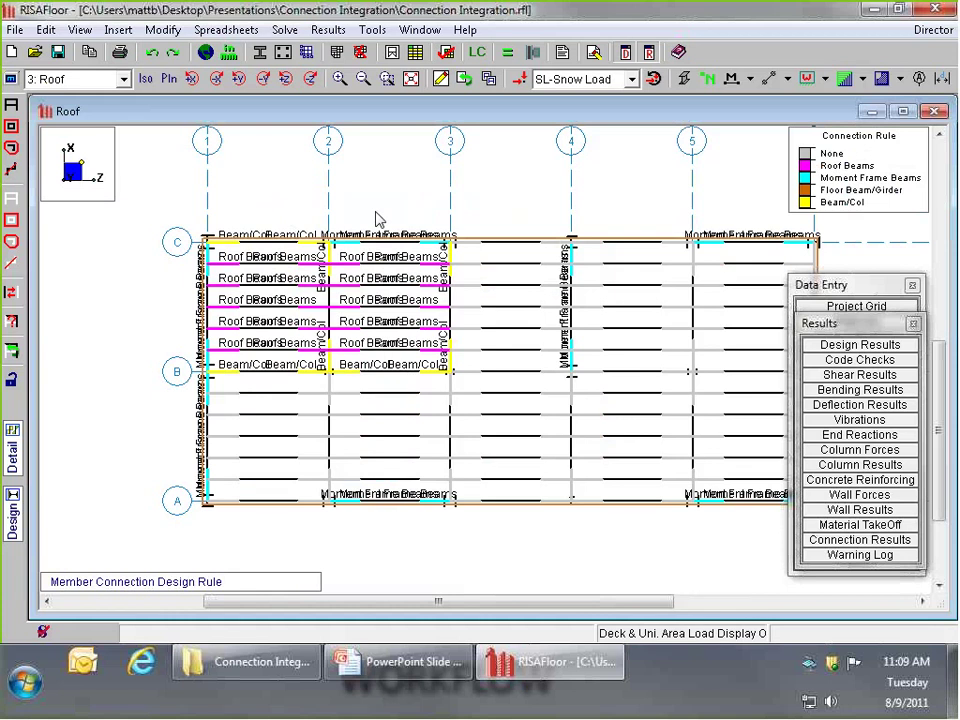
pyautogui.scroll(-1, 378, 218)
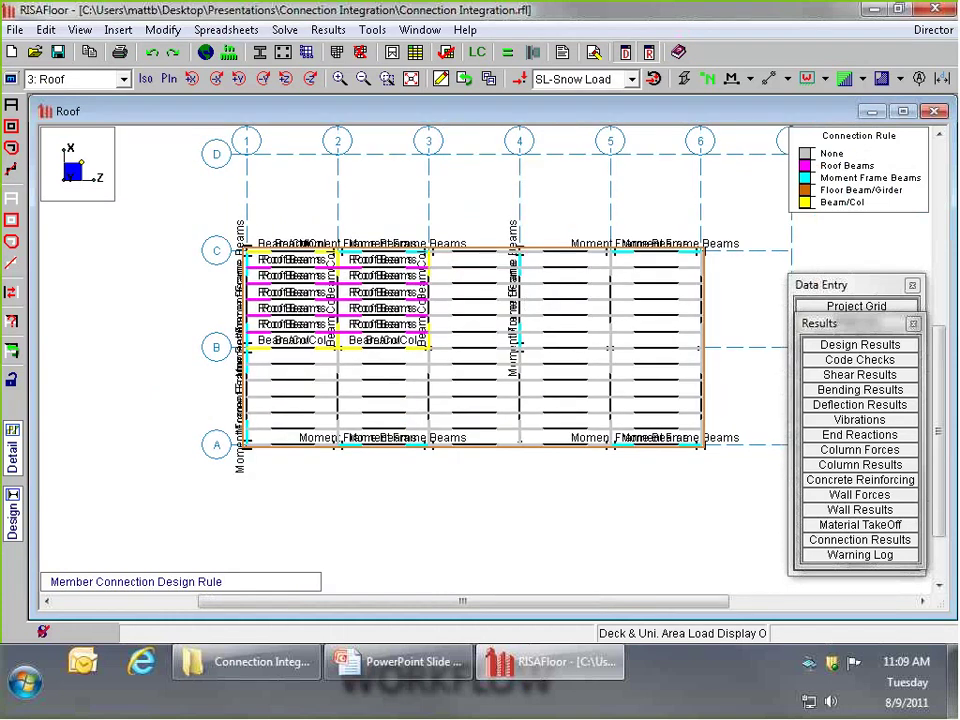
# Show the Second Floor plan and examine the connection rules assigned to its beams and girders
pyautogui.click(78, 78)
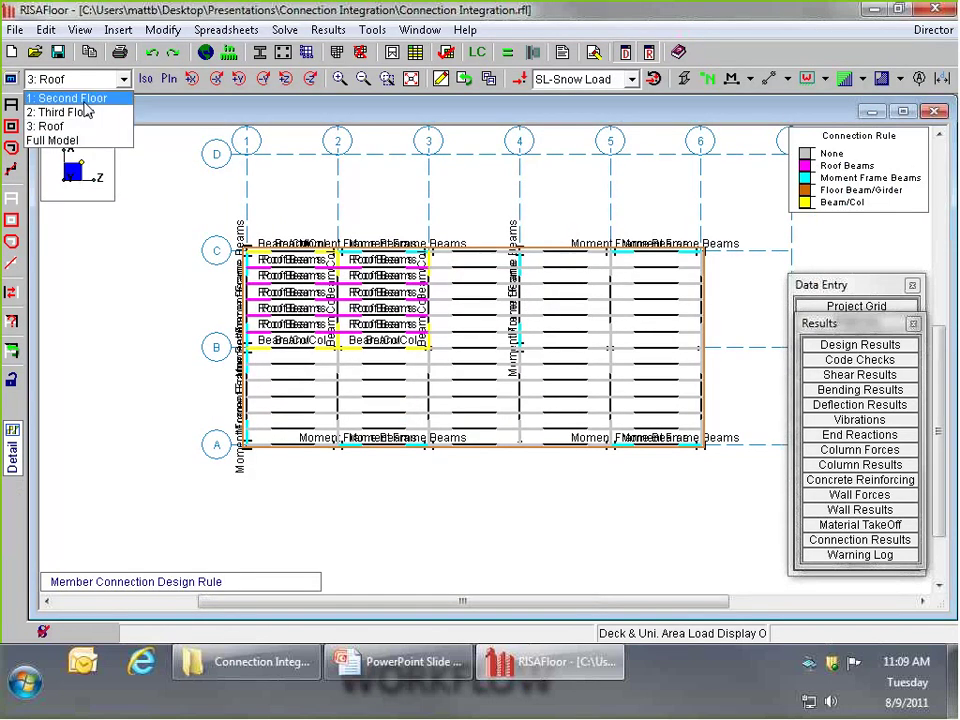
pyautogui.click(75, 96)
pyautogui.moveTo(463, 212); pyautogui.dragTo(432, 330, button='middle')
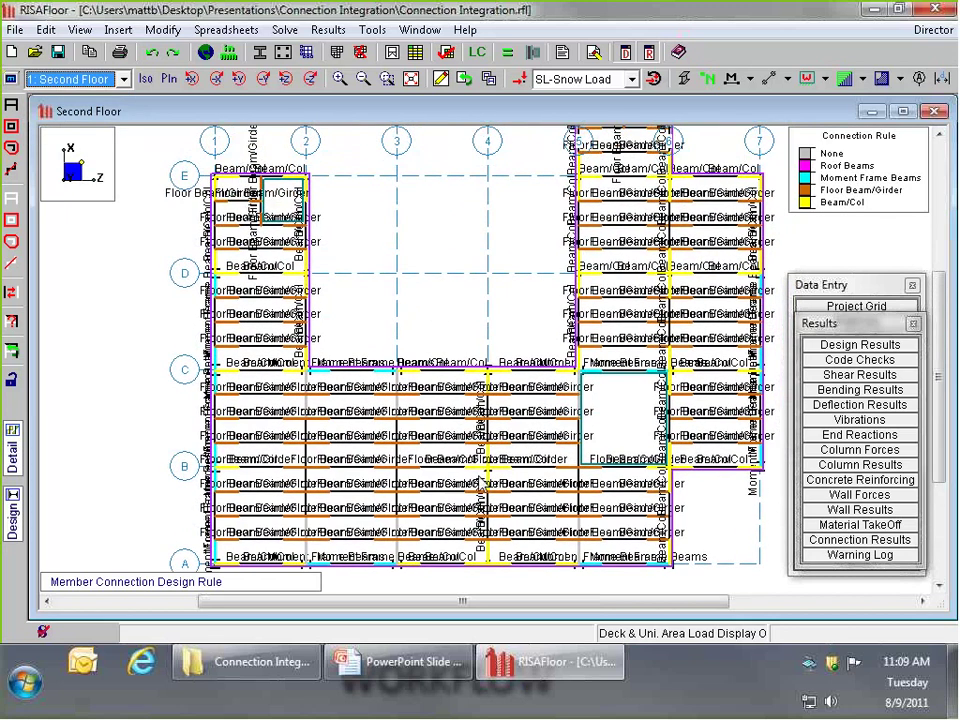
pyautogui.scroll(1, 415, 440)
pyautogui.scroll(3, 417, 449)
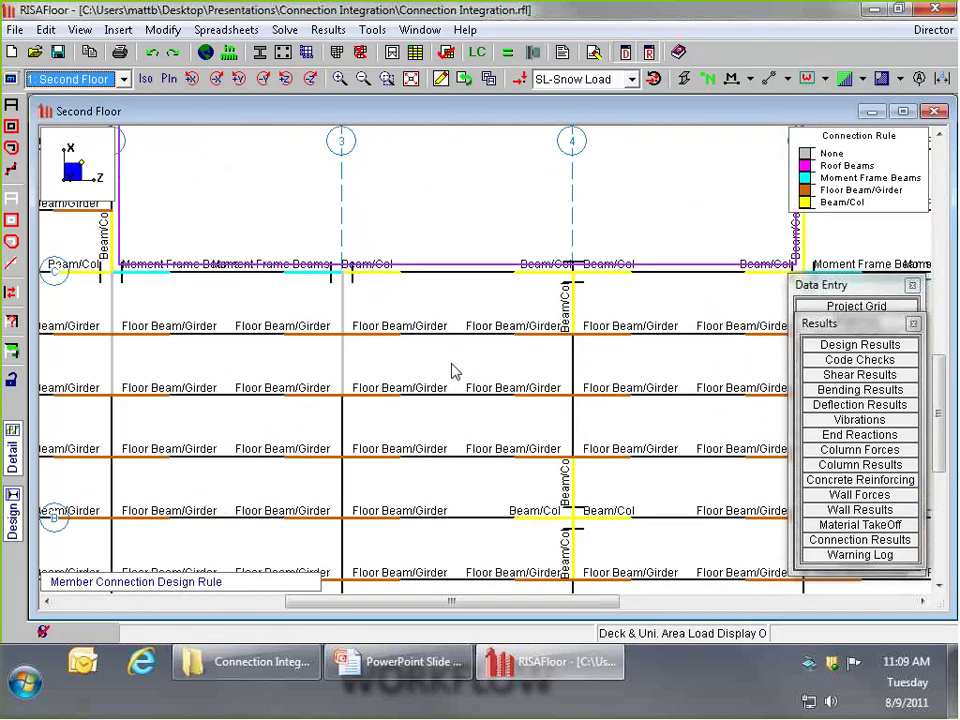
pyautogui.click(380, 357)
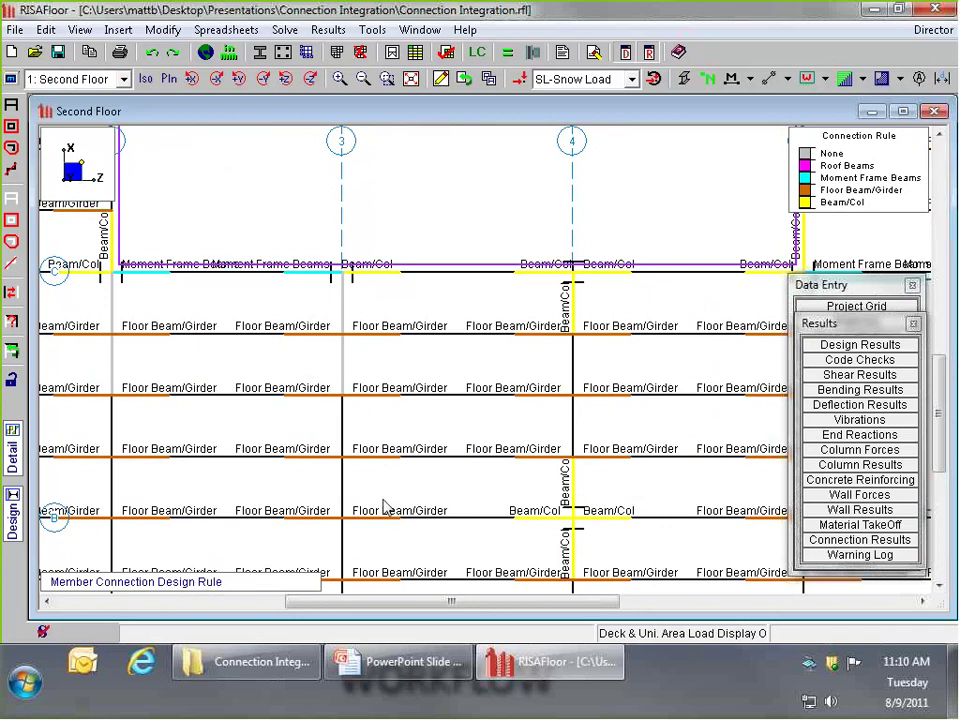
pyautogui.scroll(-5, 385, 507)
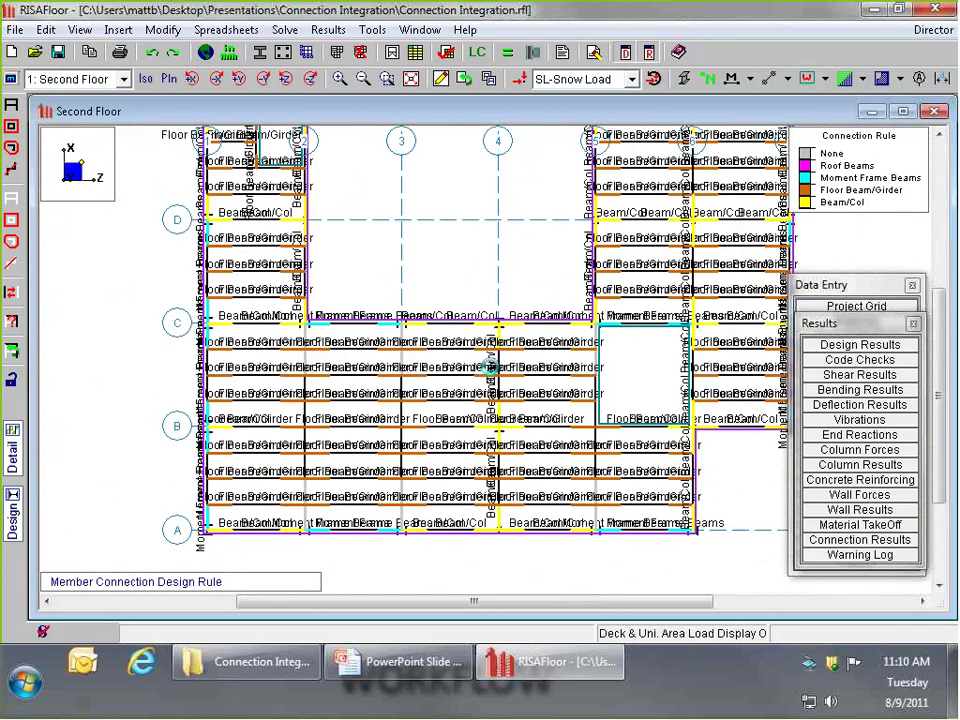
pyautogui.scroll(-1, 503, 284)
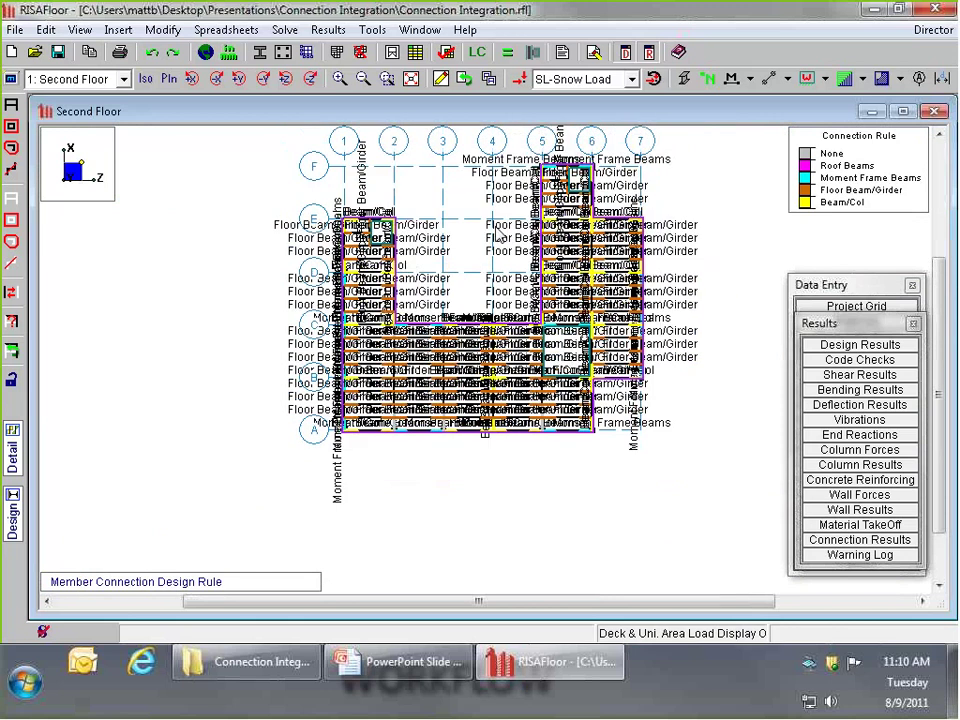
pyautogui.scroll(1, 485, 229)
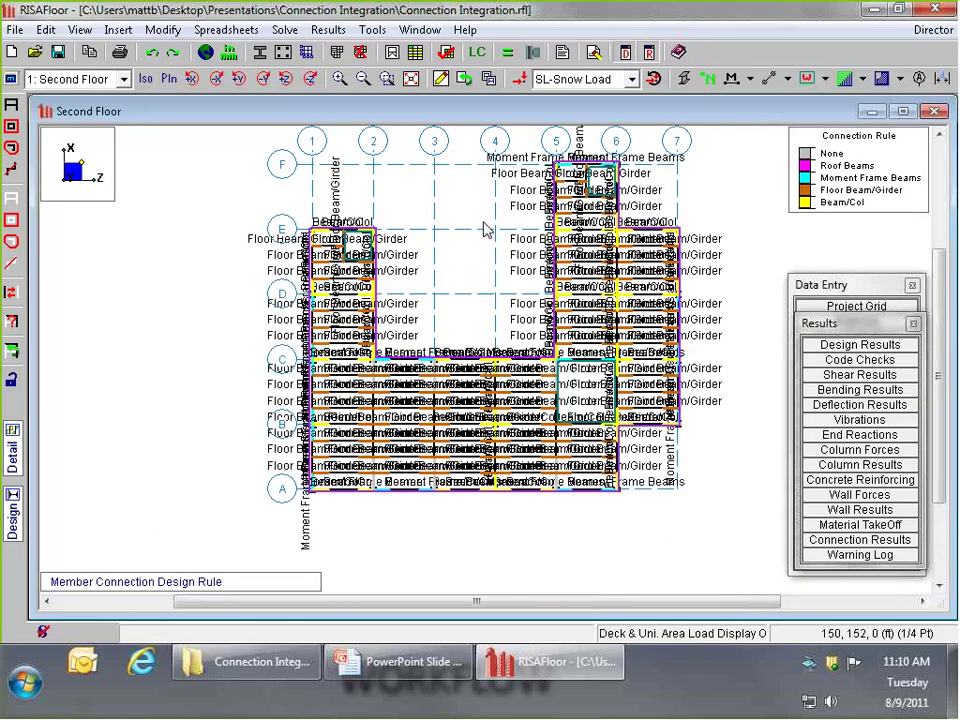
# Transfer the model to RISA-3D, accepting the seismic loads and the global parameters as they are
pyautogui.click(930, 30)
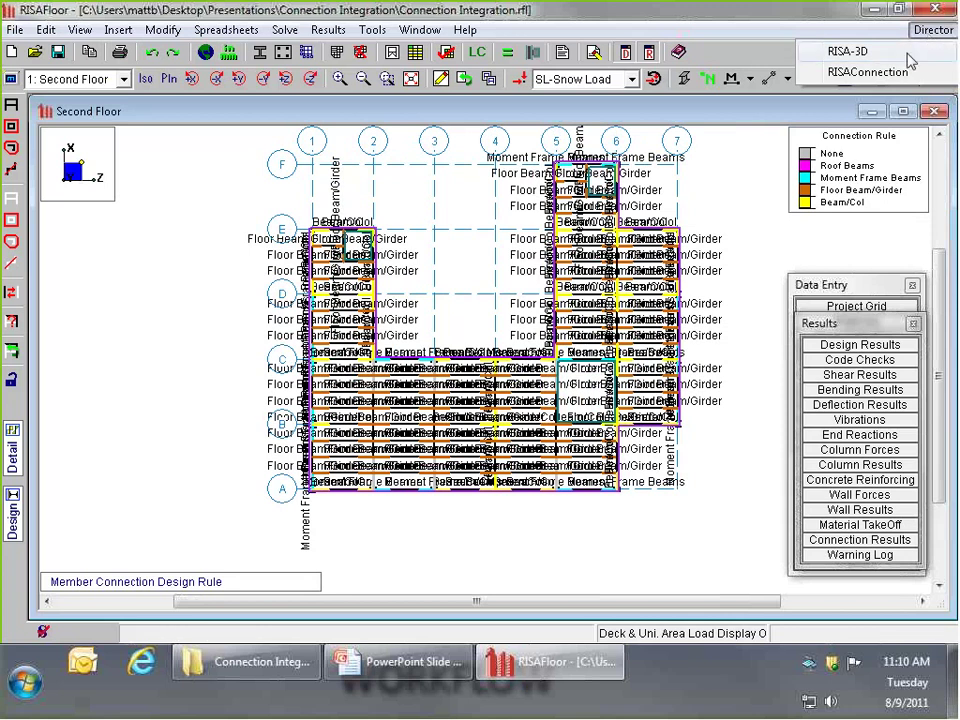
pyautogui.click(855, 54)
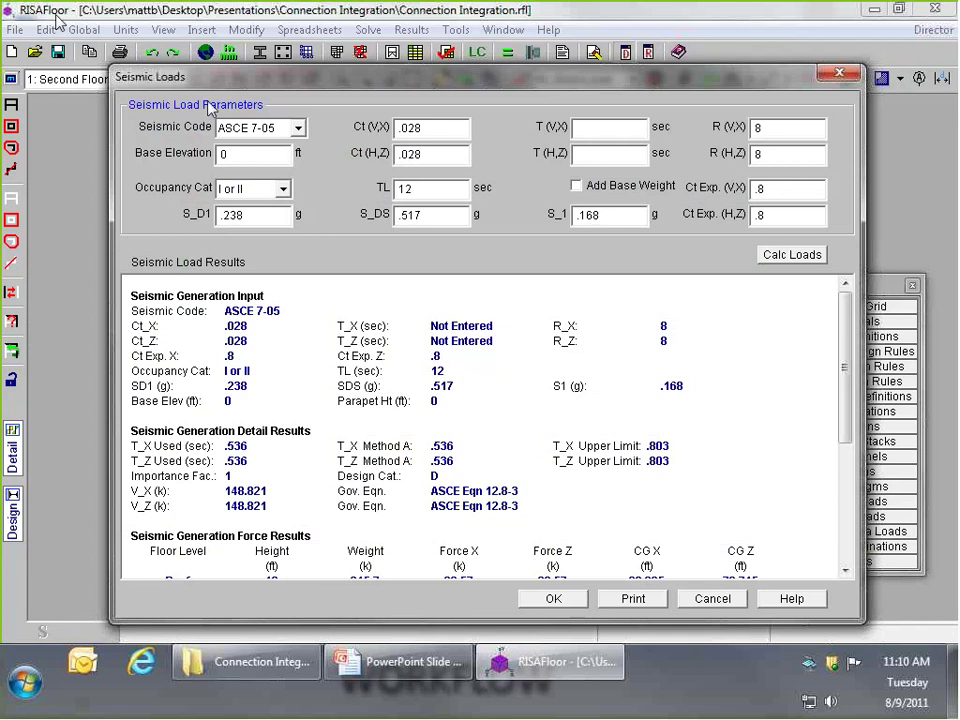
pyautogui.click(553, 598)
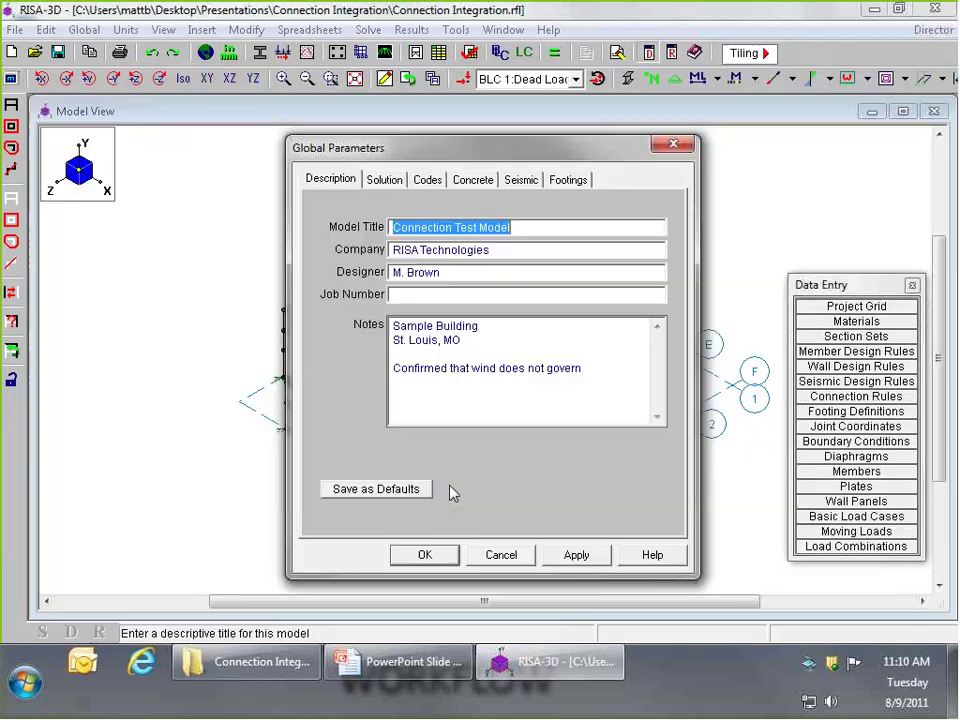
pyautogui.click(450, 553)
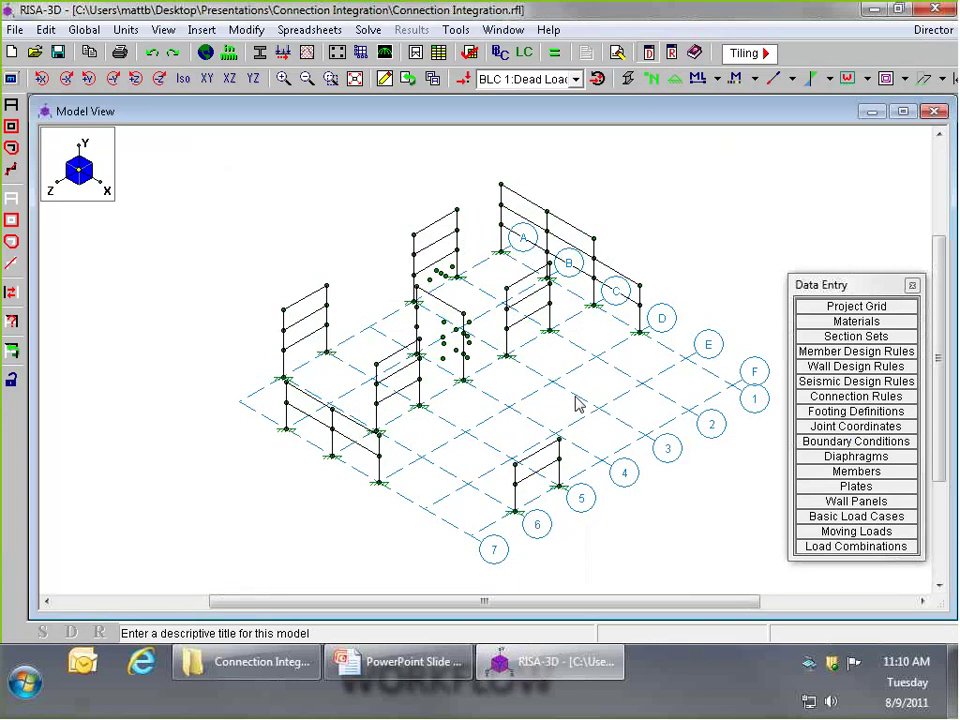
pyautogui.moveTo(574, 435)
pyautogui.keyDown('shift'); pyautogui.mouseDown(button='middle')
pyautogui.moveTo(546, 422)
pyautogui.moveTo(578, 420)
pyautogui.moveTo(580, 430)
pyautogui.mouseUp(button='middle'); pyautogui.keyUp('shift')
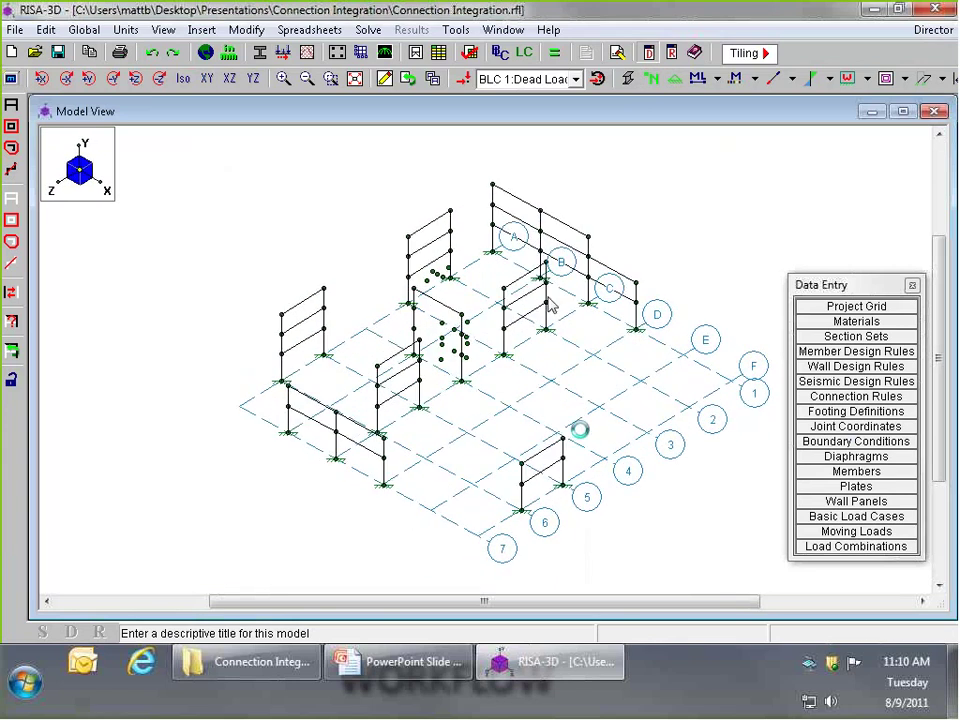
# Review the hot rolled connection rules spreadsheet in RISA-3D and close it
pyautogui.moveTo(837, 187); pyautogui.dragTo(833, 163)
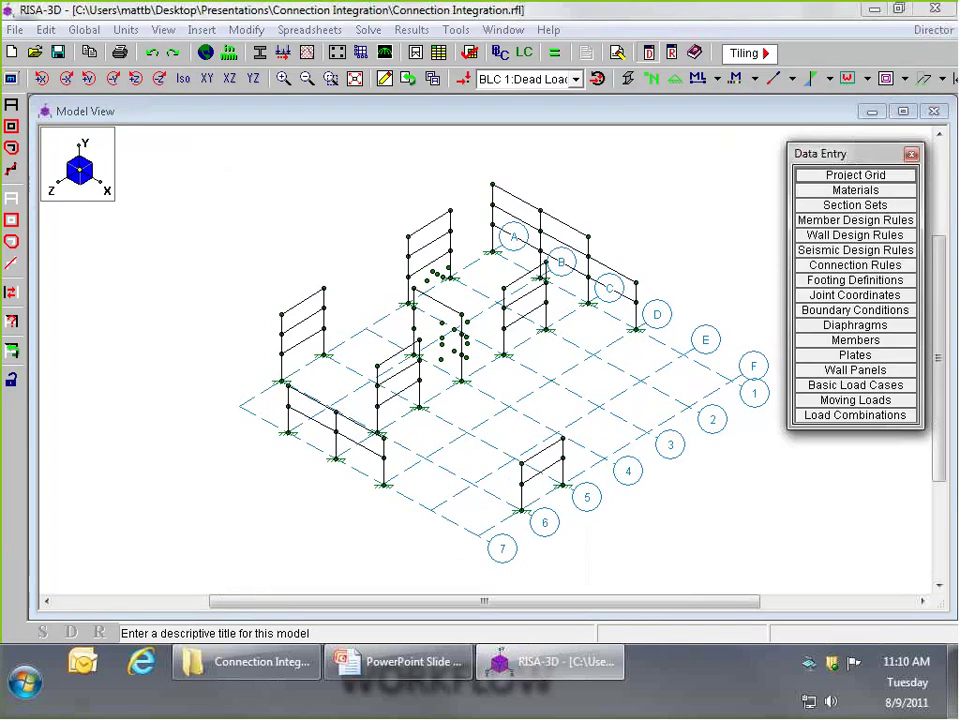
pyautogui.click(846, 266)
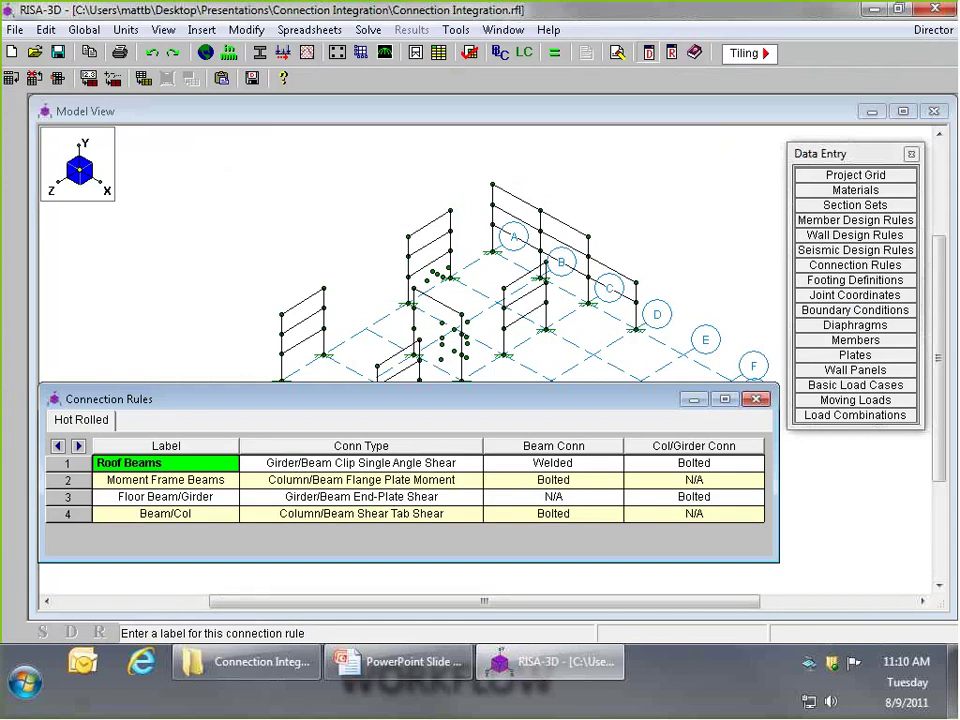
pyautogui.click(758, 400)
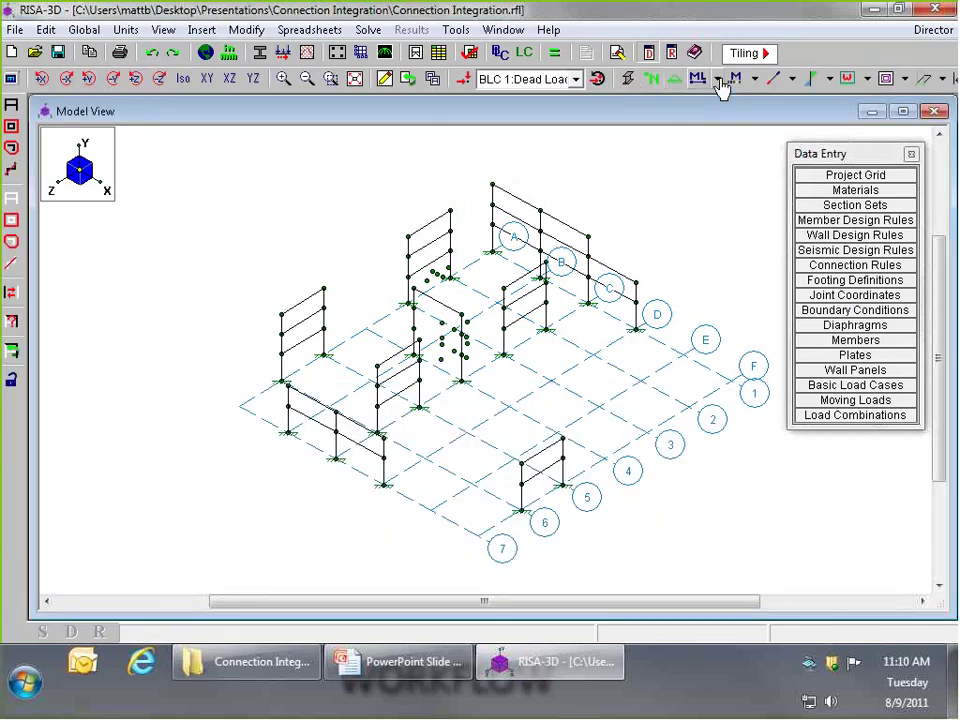
# Display the connection rules on the 3D model's members and examine the labels on the frames
pyautogui.click(794, 79)
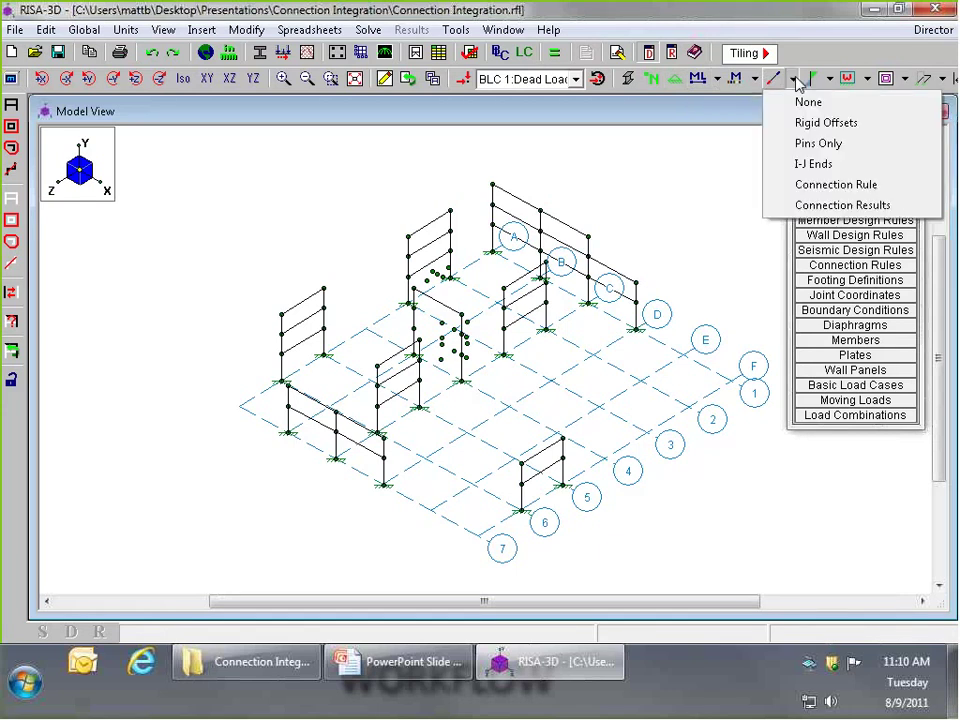
pyautogui.click(810, 186)
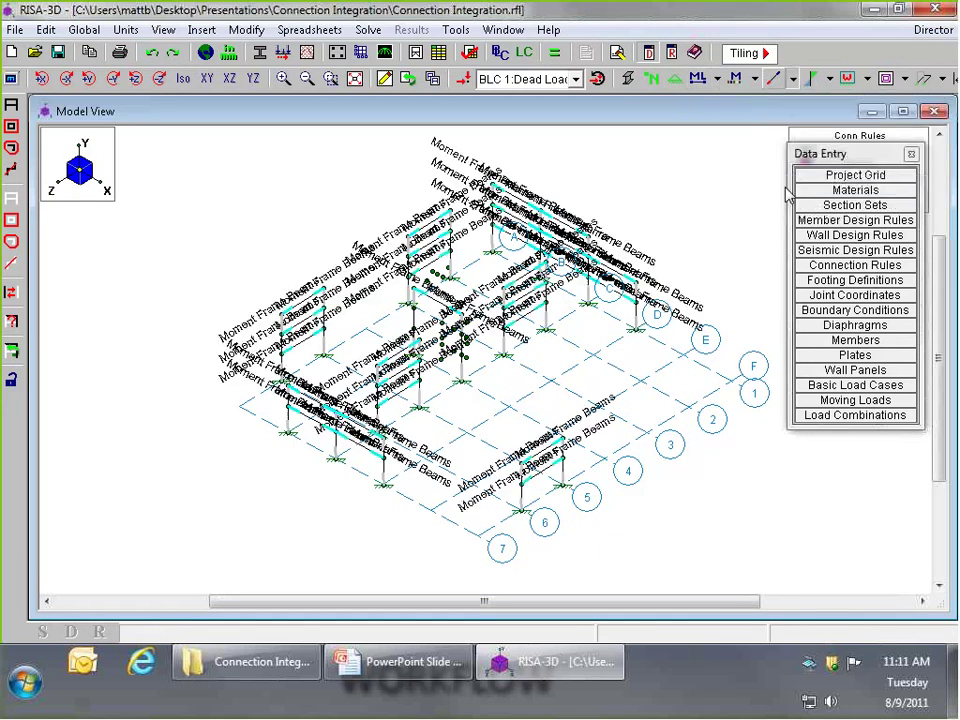
pyautogui.scroll(5, 571, 257)
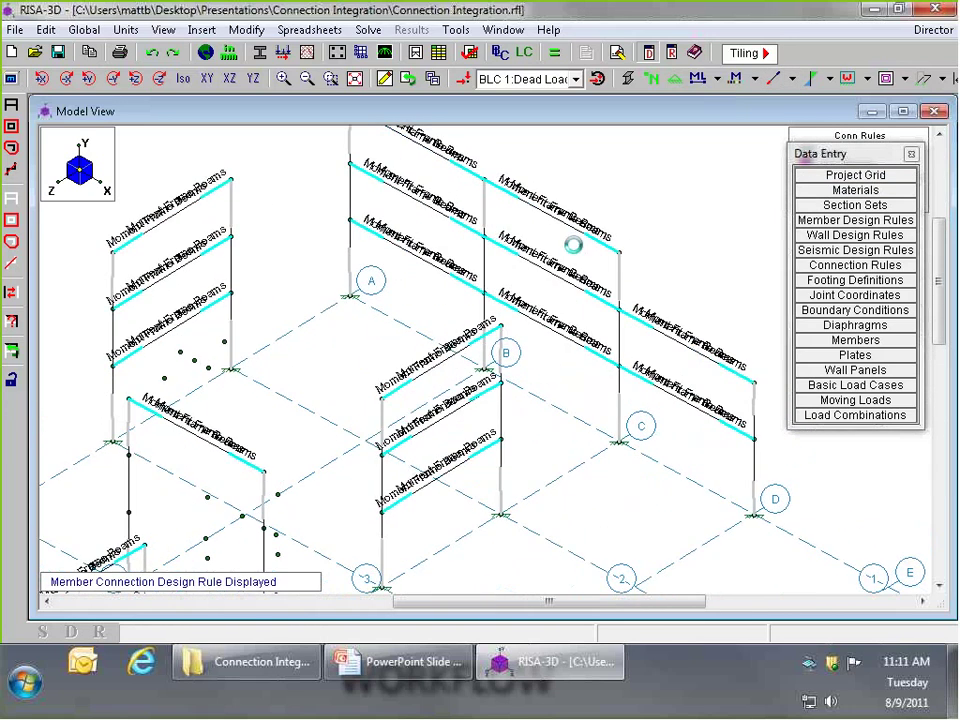
pyautogui.scroll(3, 571, 257)
pyautogui.moveTo(347, 381); pyautogui.dragTo(518, 175, button='middle')
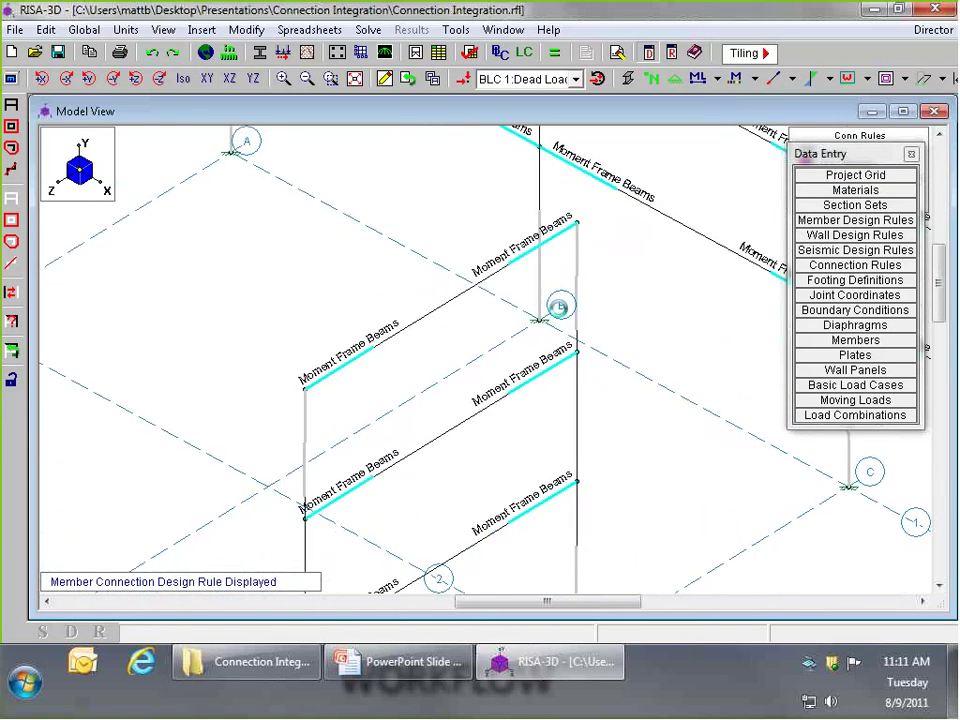
pyautogui.scroll(-4, 557, 279)
pyautogui.scroll(-2, 557, 279)
pyautogui.scroll(-2, 527, 277)
pyautogui.moveTo(425, 352); pyautogui.dragTo(438, 303, button='middle')
pyautogui.scroll(-2, 438, 303)
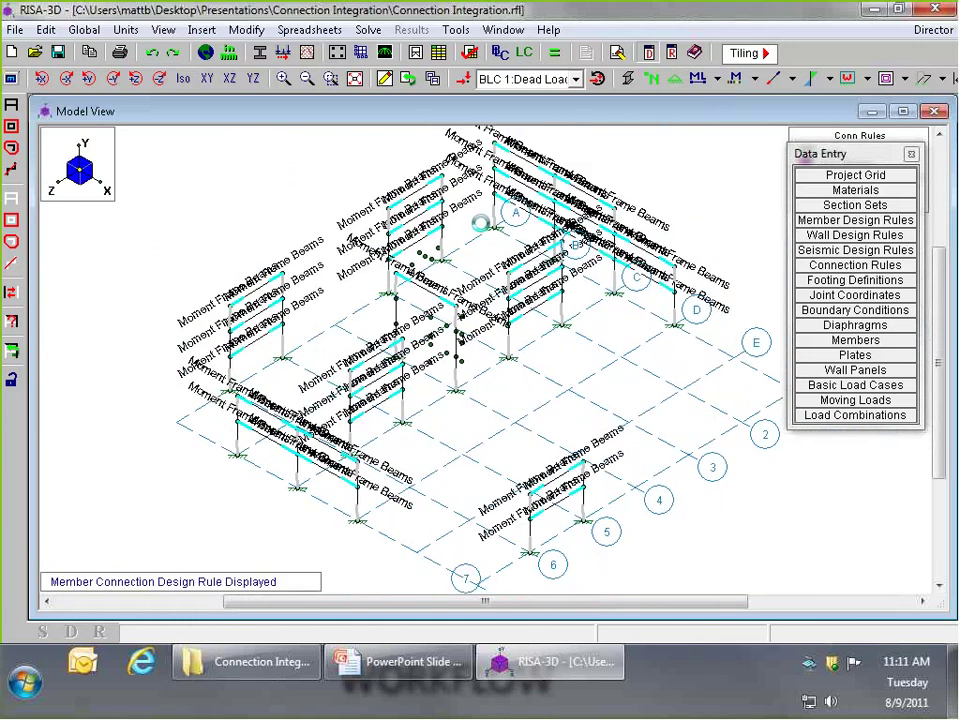
# Solve the model with a batch solution of the marked load combinations
pyautogui.click(557, 58)
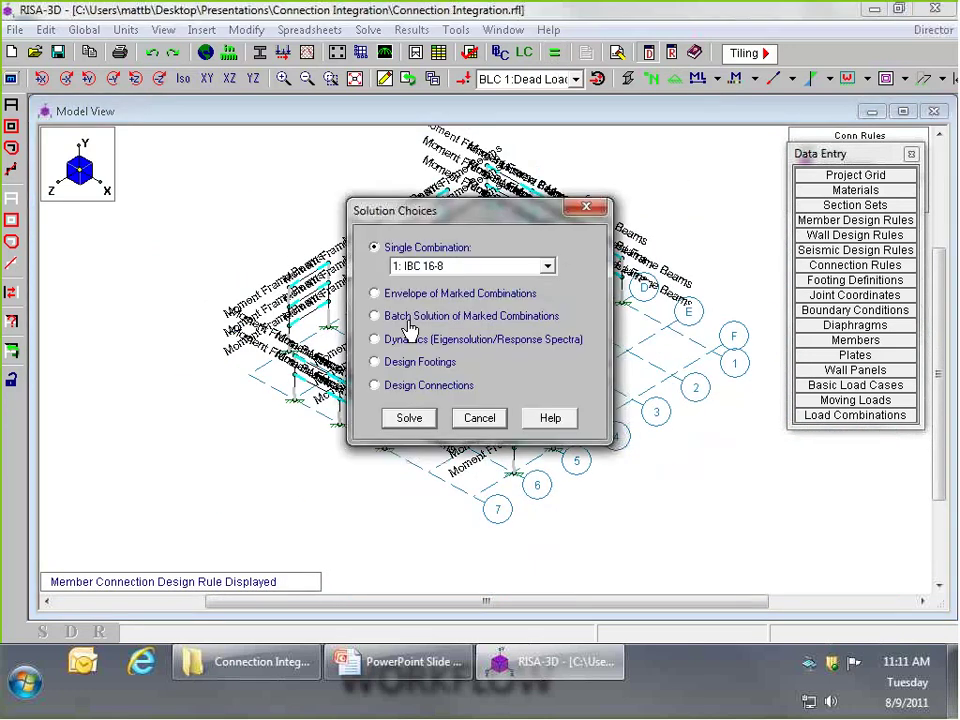
pyautogui.click(410, 318)
pyautogui.click(409, 419)
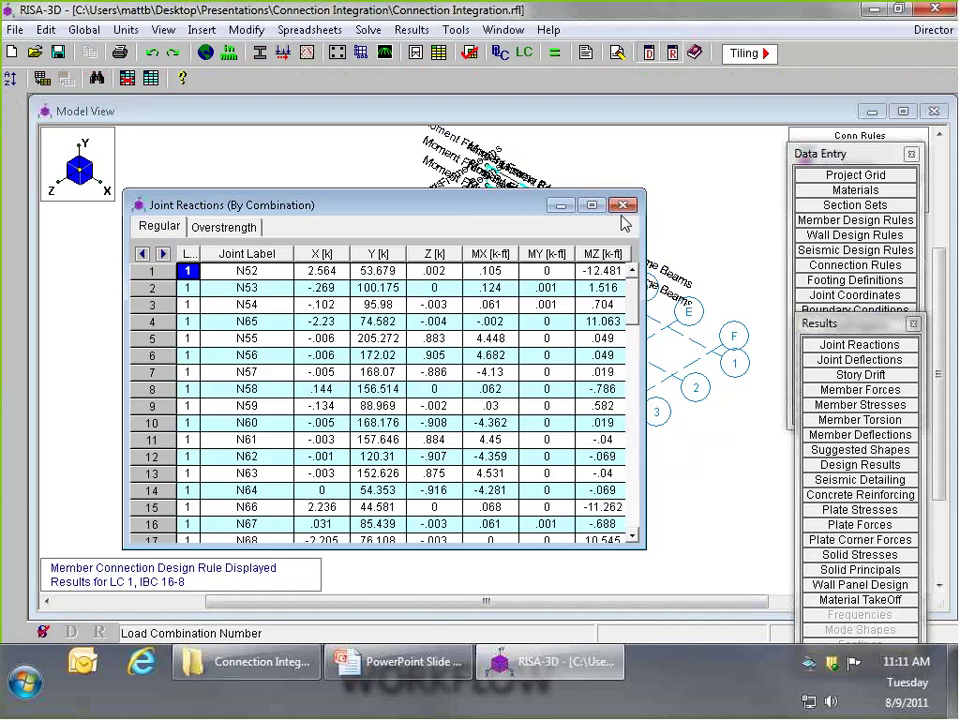
# Open the load combinations spreadsheet, arrange the windows around it and review the IBC combinations
pyautogui.moveTo(850, 323); pyautogui.dragTo(761, 244)
pyautogui.click(848, 355)
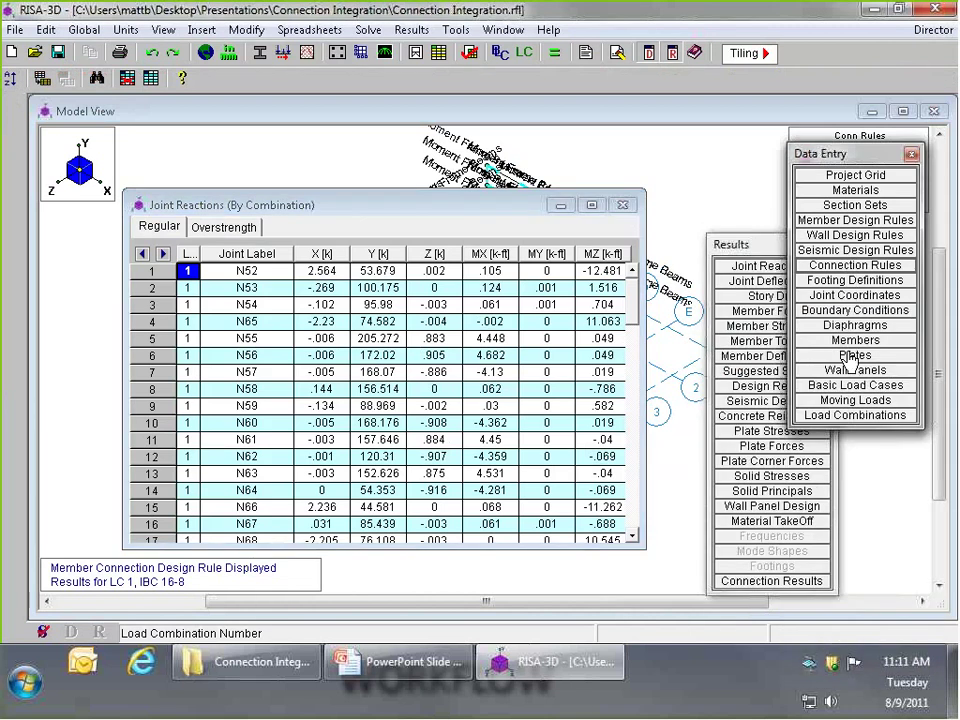
pyautogui.click(845, 416)
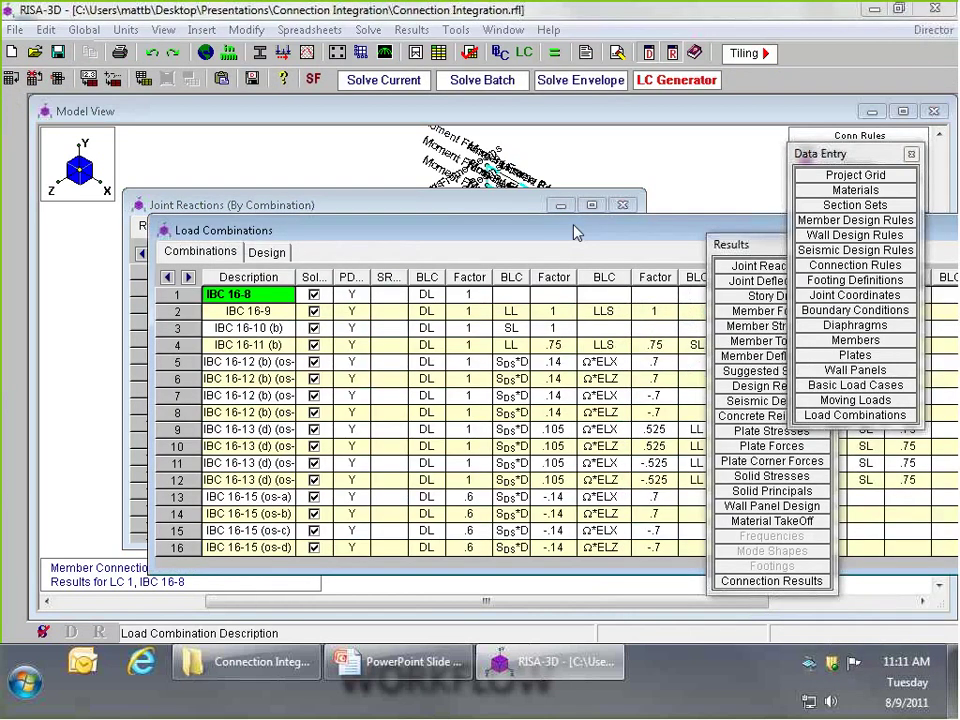
pyautogui.moveTo(498, 192); pyautogui.dragTo(437, 188)
pyautogui.click(849, 154)
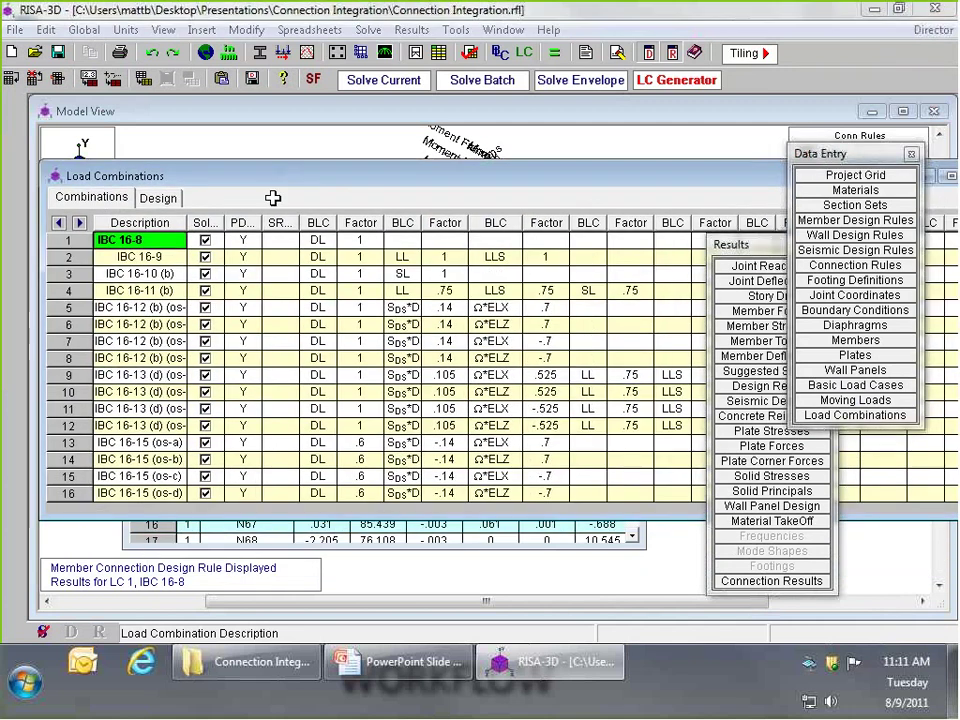
pyautogui.moveTo(748, 245); pyautogui.dragTo(878, 263)
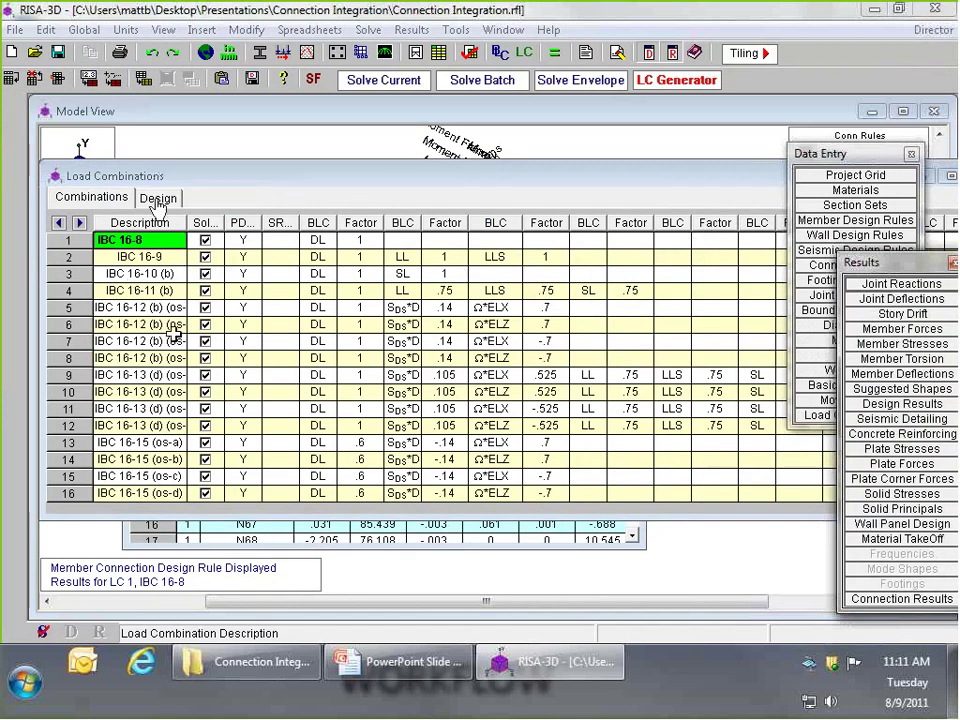
pyautogui.moveTo(37, 200); pyautogui.dragTo(162, 198)
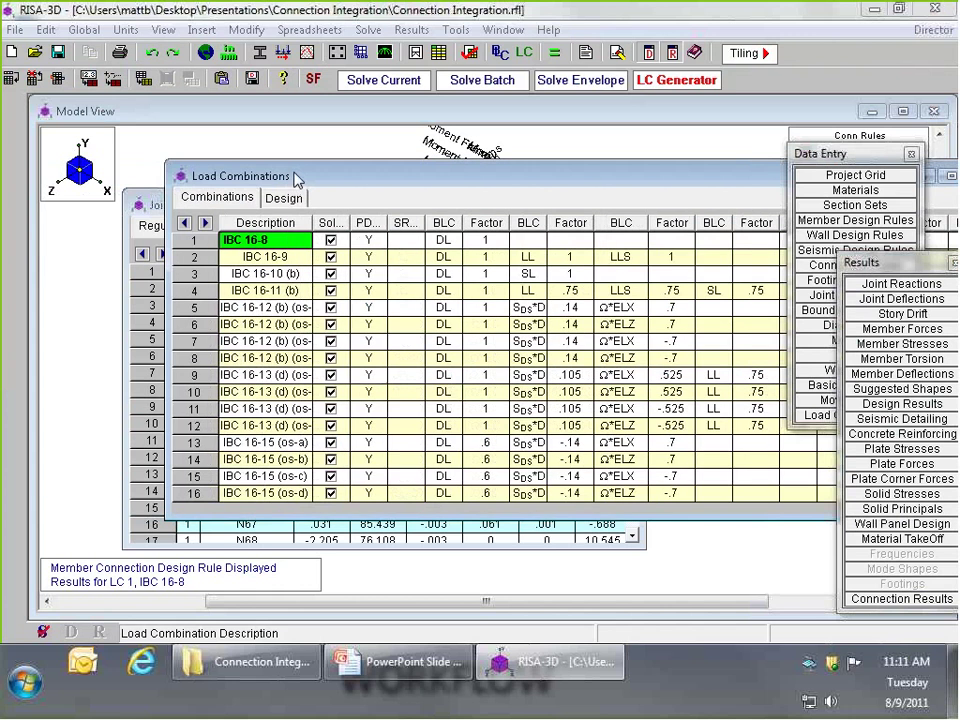
pyautogui.moveTo(292, 174); pyautogui.dragTo(177, 160)
# Review the load combinations' design settings across to the Connection column, then return to the combination definitions
pyautogui.click(172, 187)
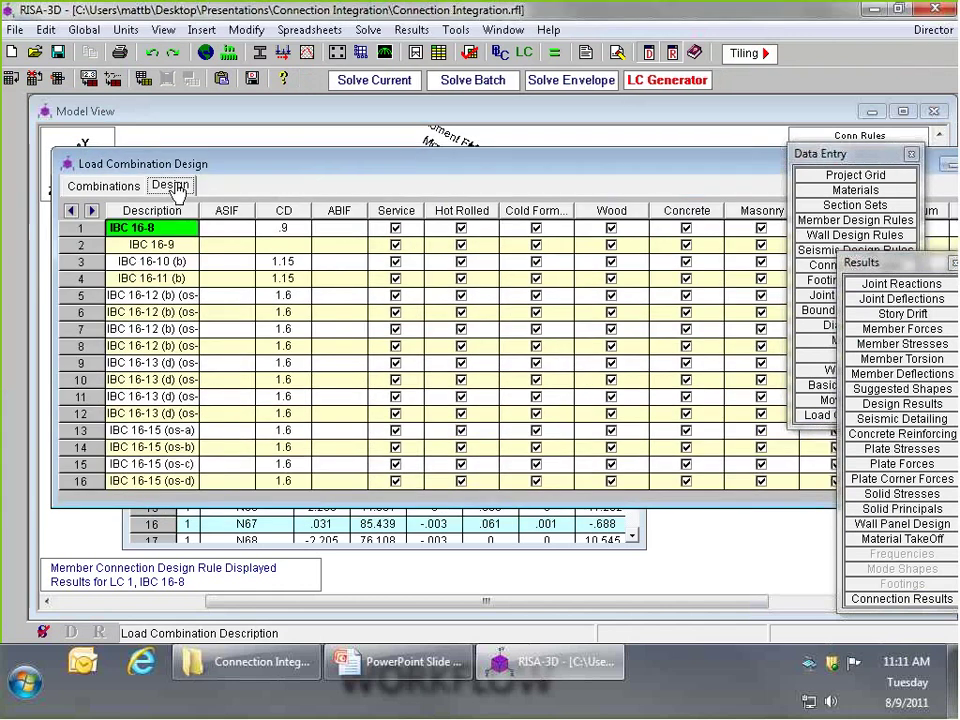
pyautogui.moveTo(407, 170); pyautogui.dragTo(385, 168)
pyautogui.moveTo(40, 219); pyautogui.dragTo(264, 224)
pyautogui.moveTo(386, 159); pyautogui.dragTo(148, 155)
pyautogui.moveTo(826, 155); pyautogui.dragTo(925, 192)
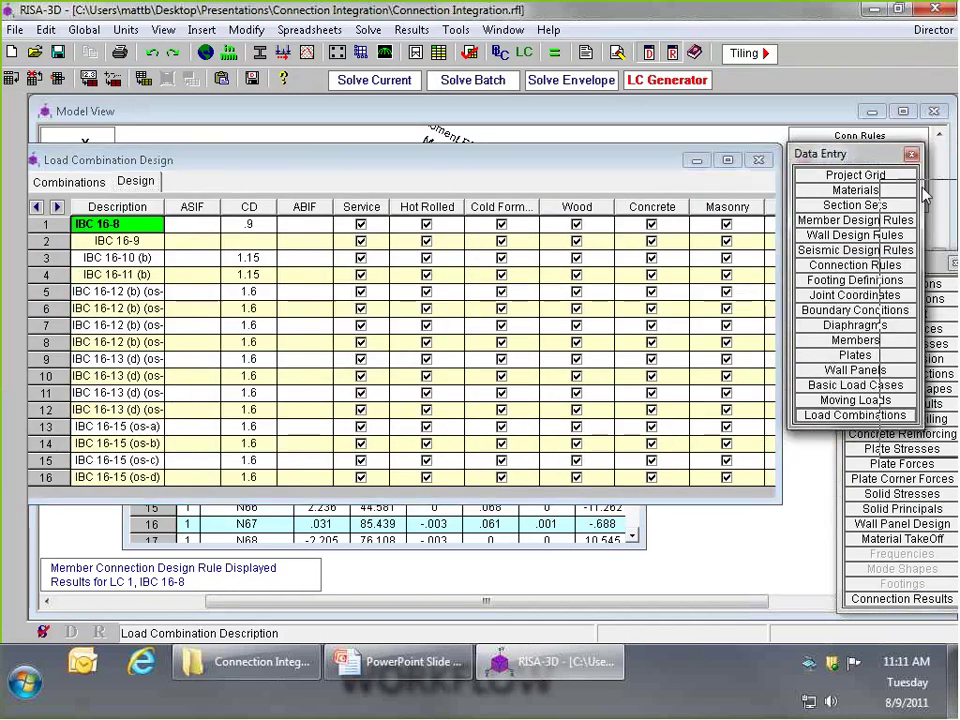
pyautogui.moveTo(781, 232); pyautogui.dragTo(955, 236)
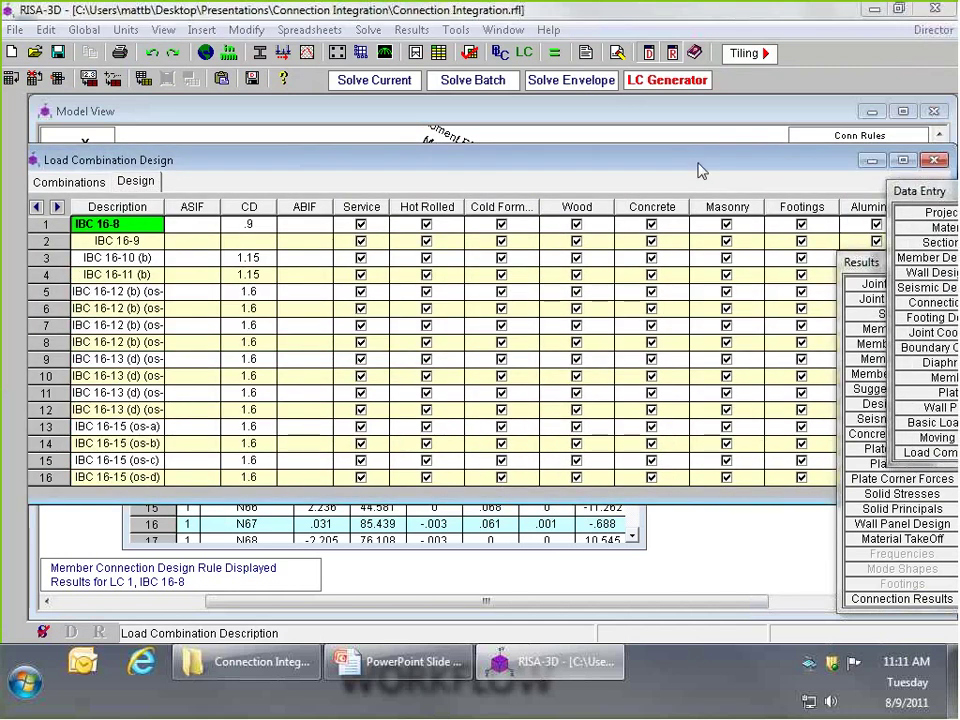
pyautogui.moveTo(695, 162); pyautogui.dragTo(514, 164)
pyautogui.moveTo(779, 219); pyautogui.dragTo(810, 222)
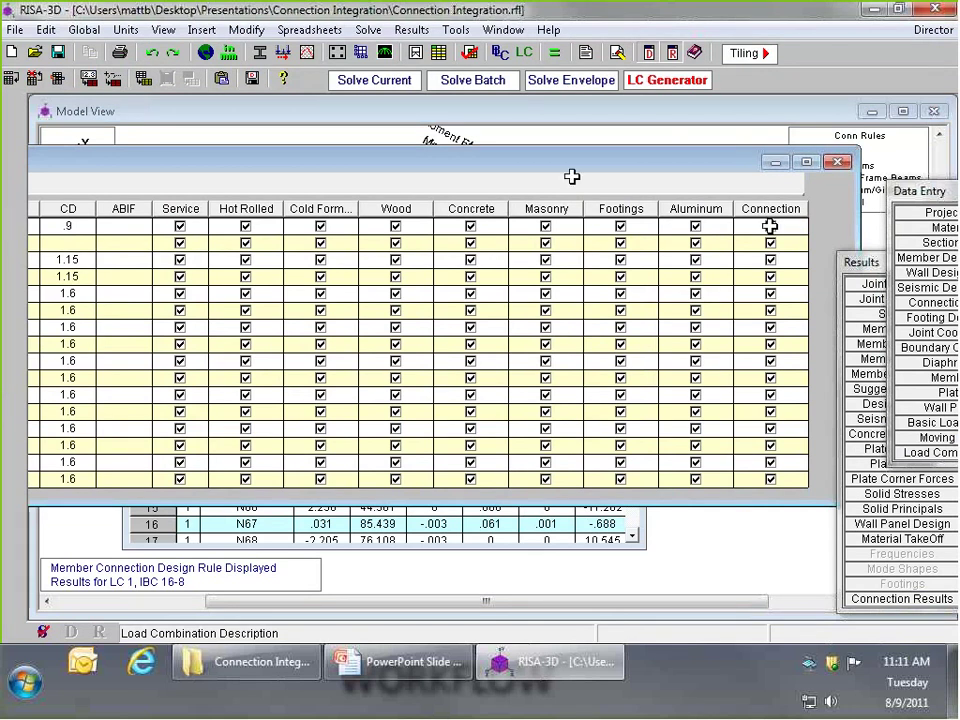
pyautogui.moveTo(571, 176); pyautogui.dragTo(793, 161)
pyautogui.click(94, 183)
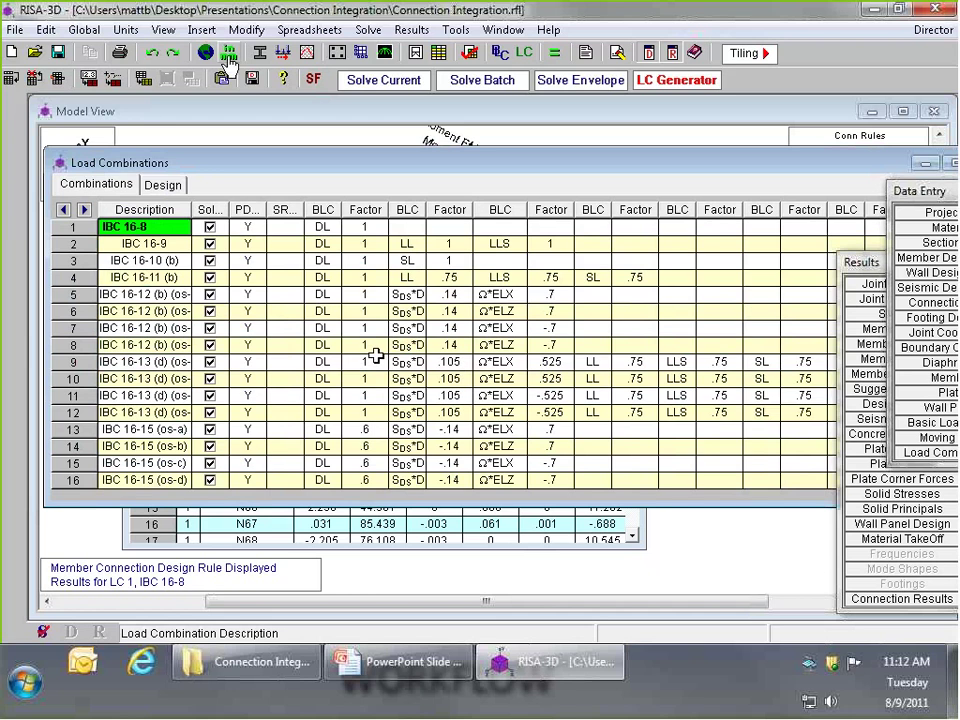
# Review the Hot Rolled Steel and RISAConnection design codes in the Global Parameters, then leave the settings as they are
pyautogui.click(99, 36)
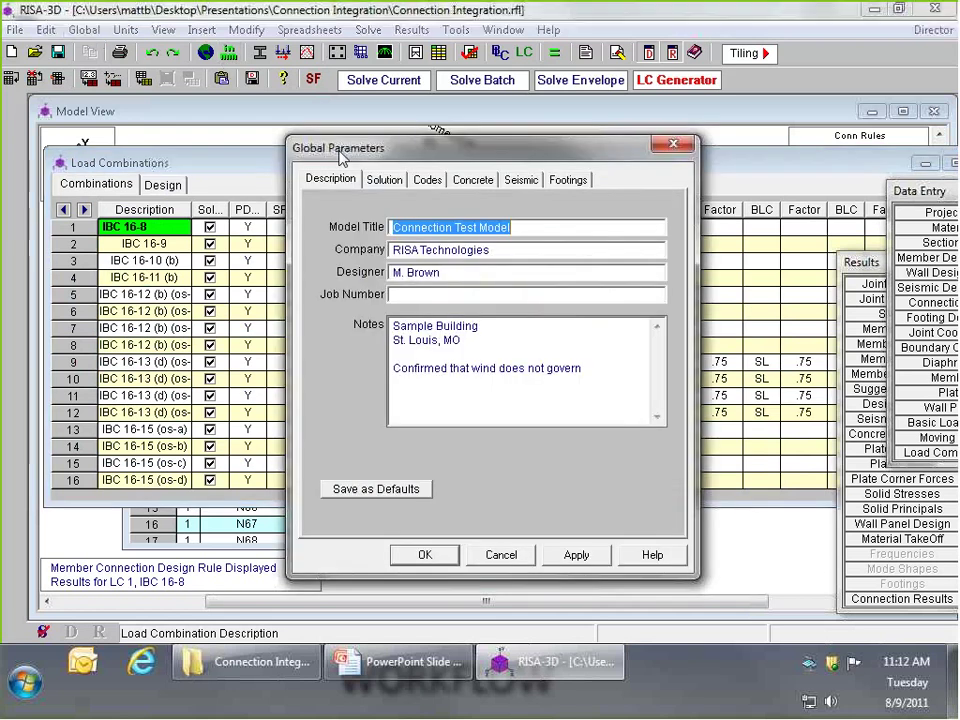
pyautogui.click(426, 181)
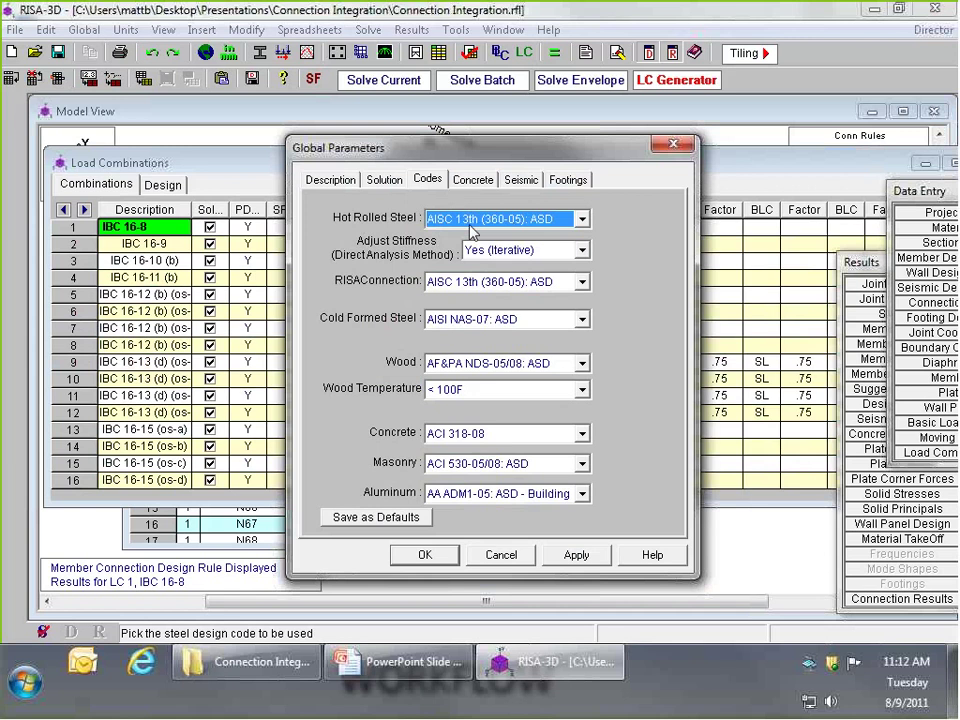
pyautogui.click(462, 287)
pyautogui.click(463, 289)
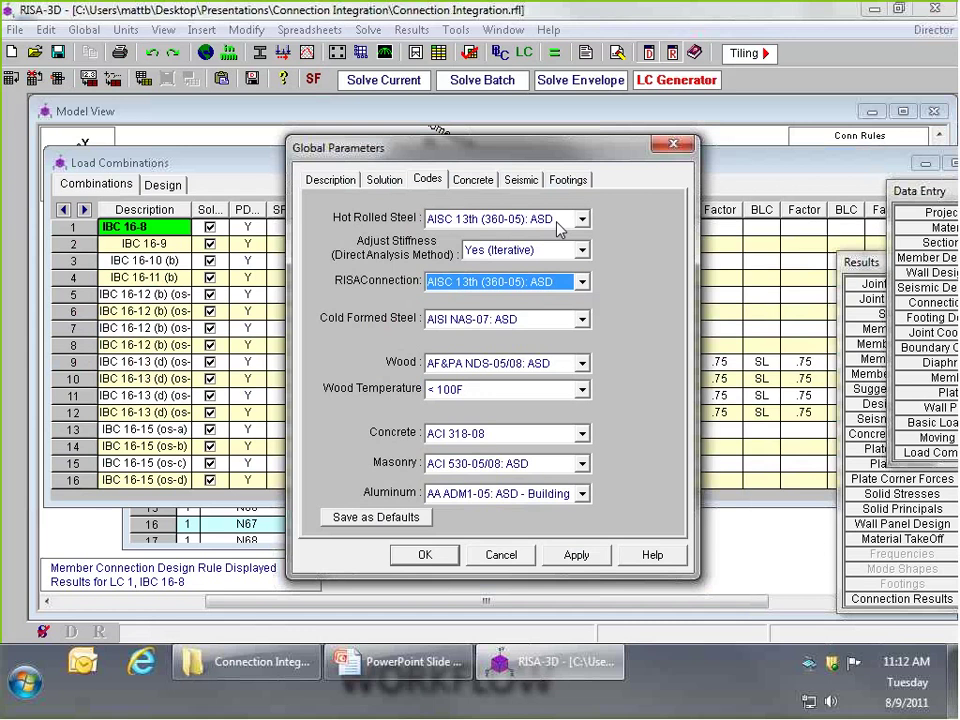
pyautogui.click(500, 555)
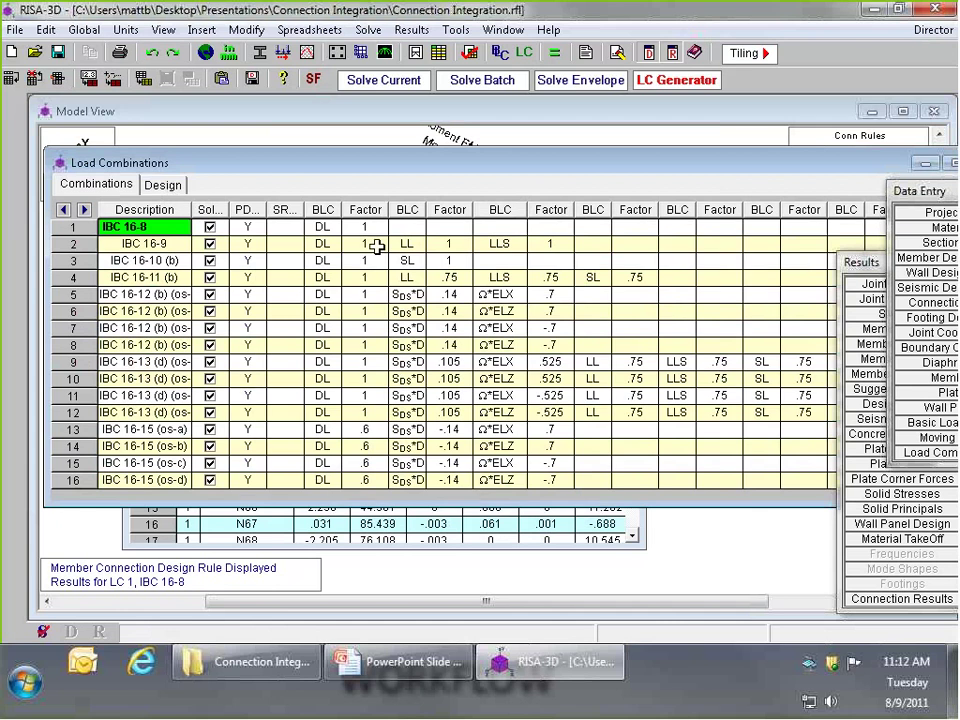
# Review the load combinations' design settings through the Connection column again, then close the spreadsheet
pyautogui.click(184, 187)
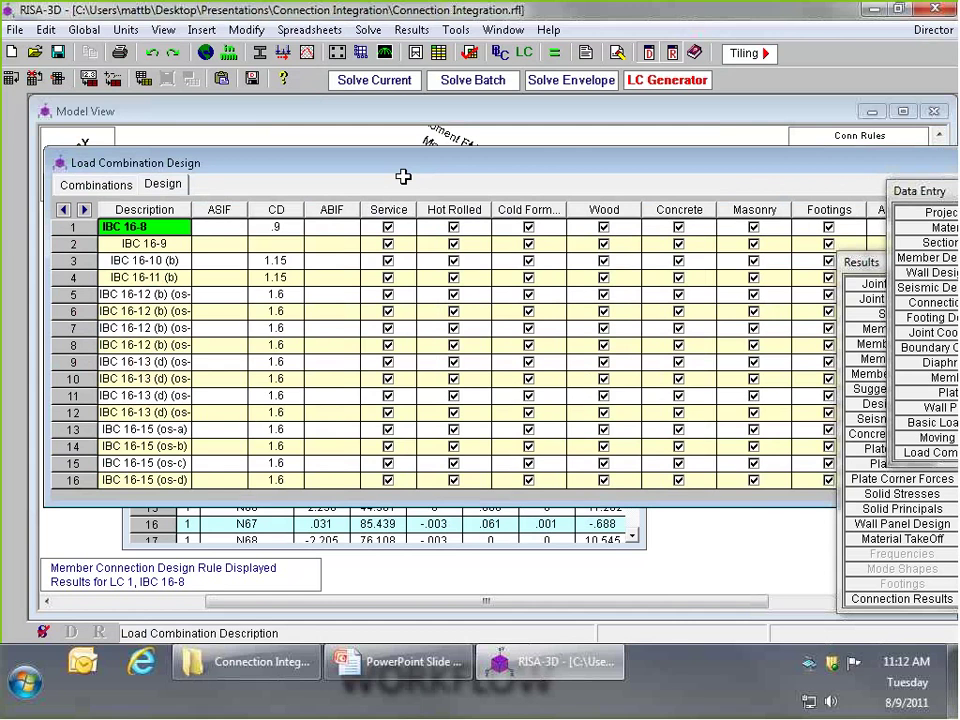
pyautogui.moveTo(403, 176); pyautogui.dragTo(223, 186)
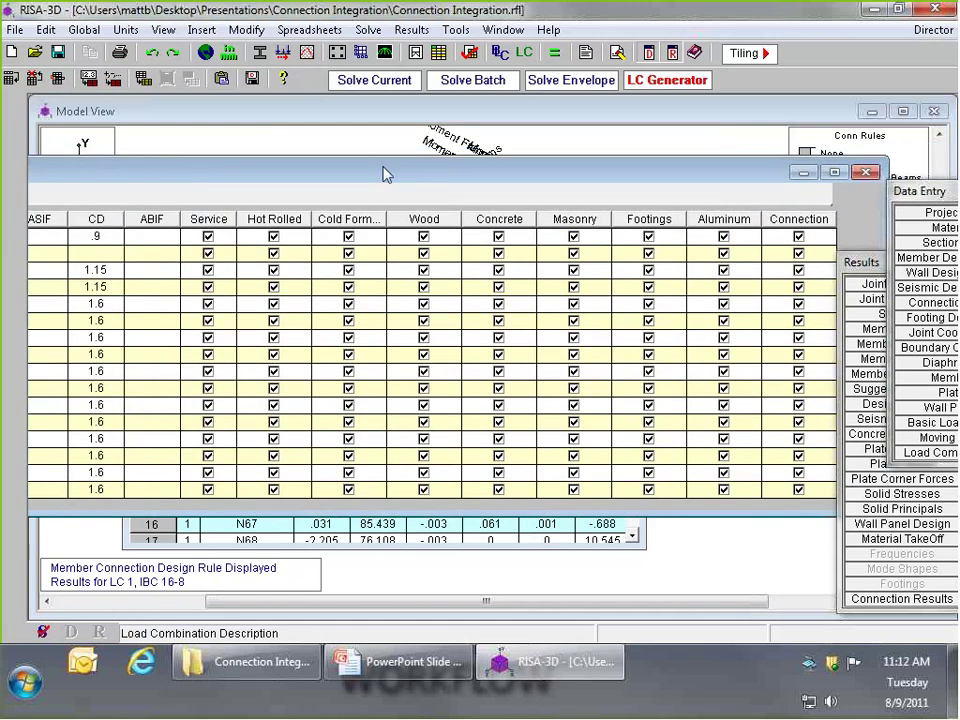
pyautogui.moveTo(384, 167); pyautogui.dragTo(587, 144)
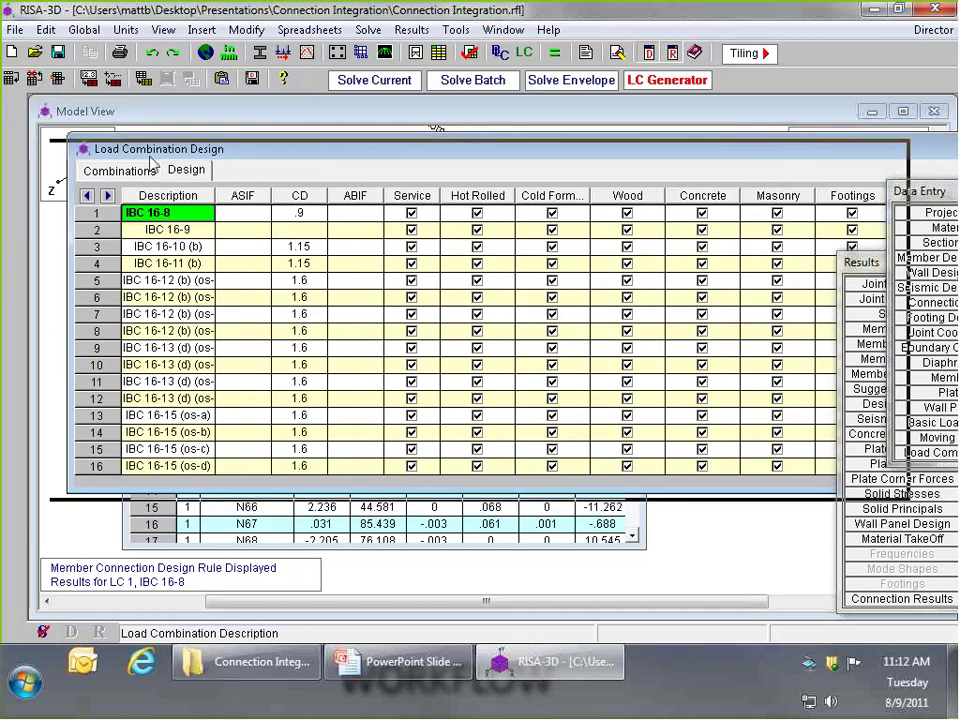
pyautogui.moveTo(289, 158); pyautogui.dragTo(76, 166)
pyautogui.click(857, 156)
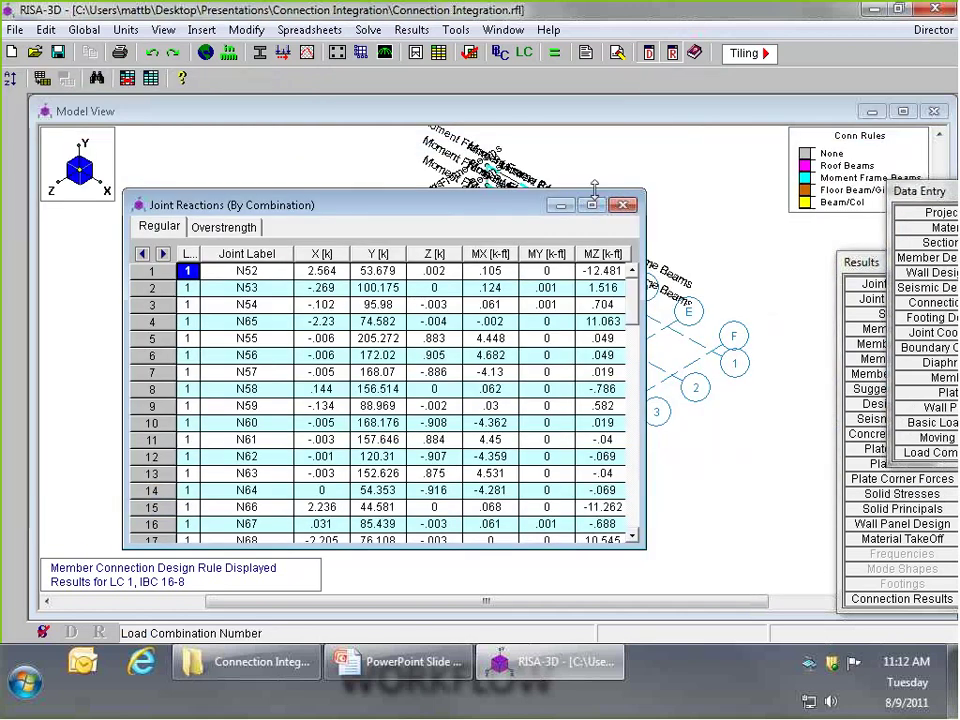
# Bring the 3D model view forward and reposition the Data Entry and Results palettes so the Results list is fully visible
pyautogui.click(484, 101)
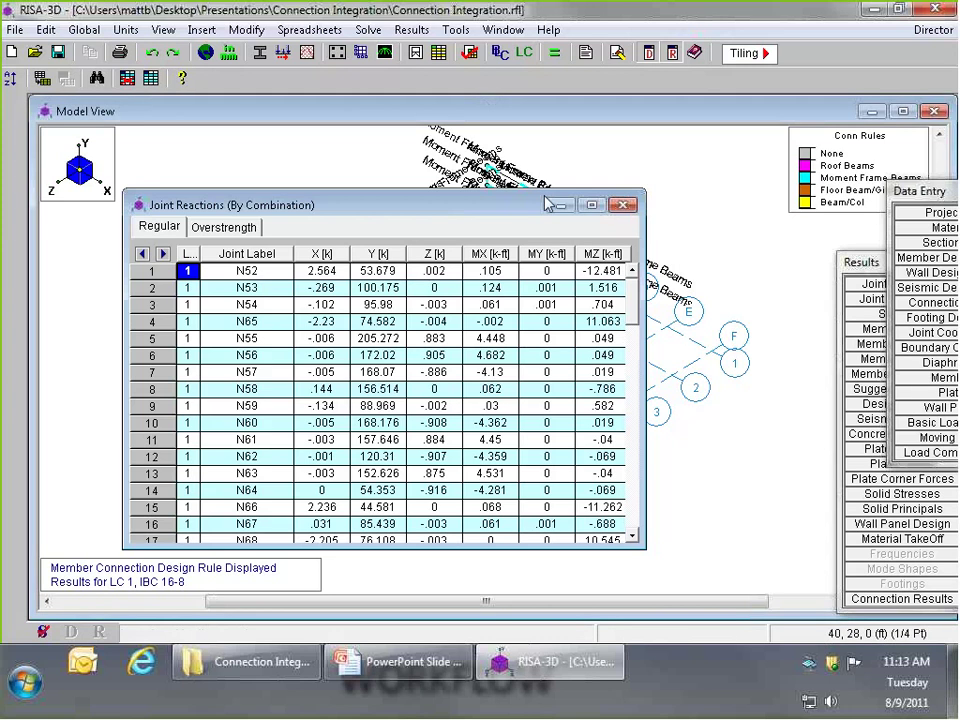
pyautogui.scroll(5, 550, 182)
pyautogui.scroll(-1, 545, 180)
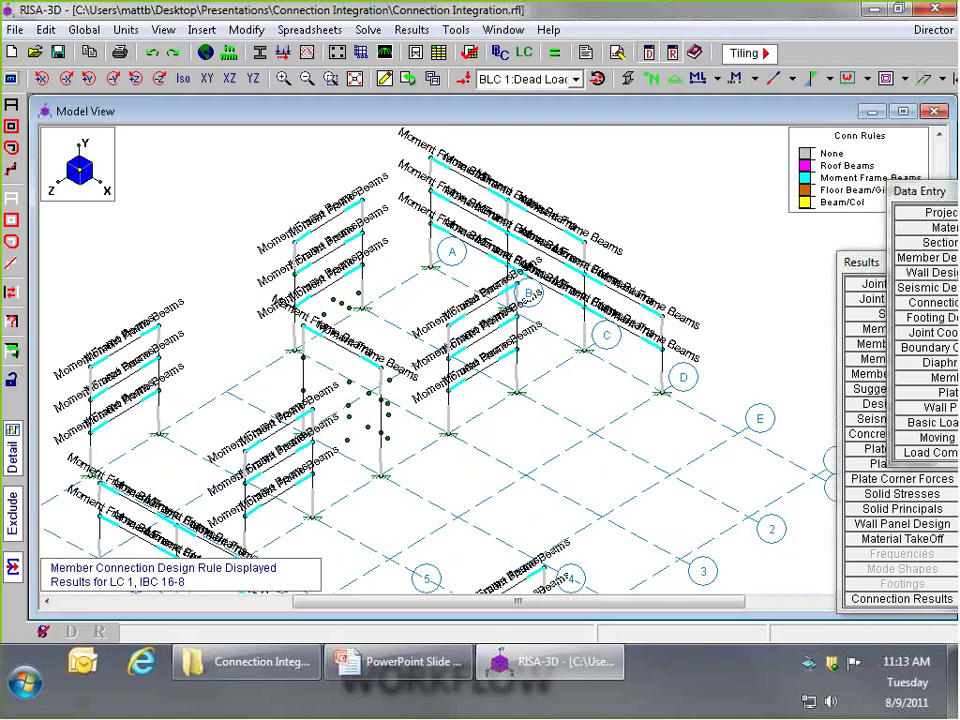
pyautogui.scroll(-4, 410, 365)
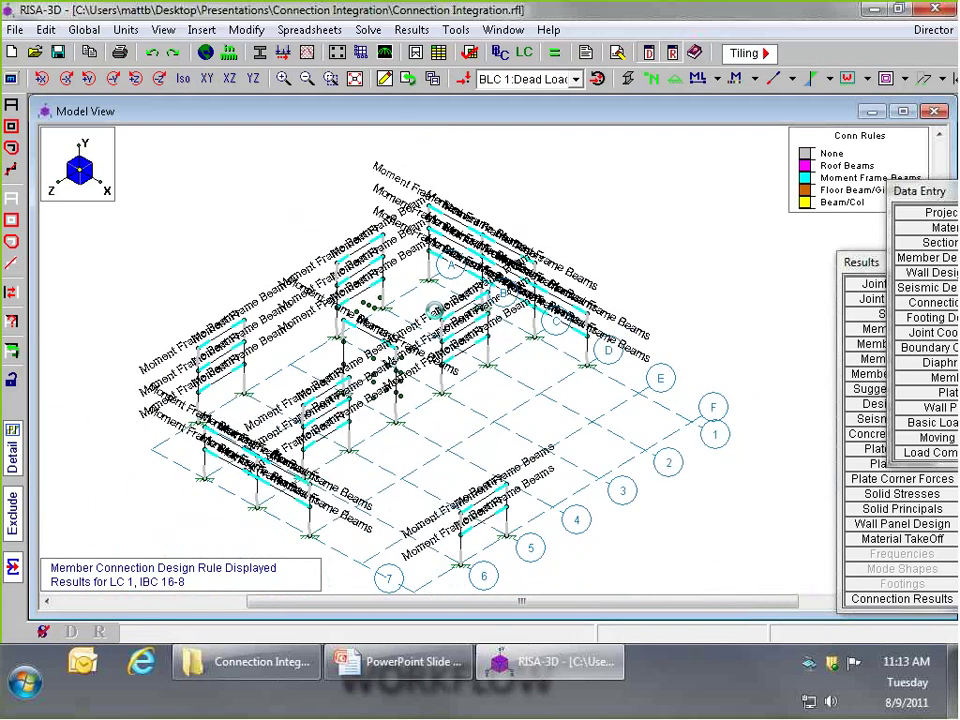
pyautogui.scroll(5, 350, 420)
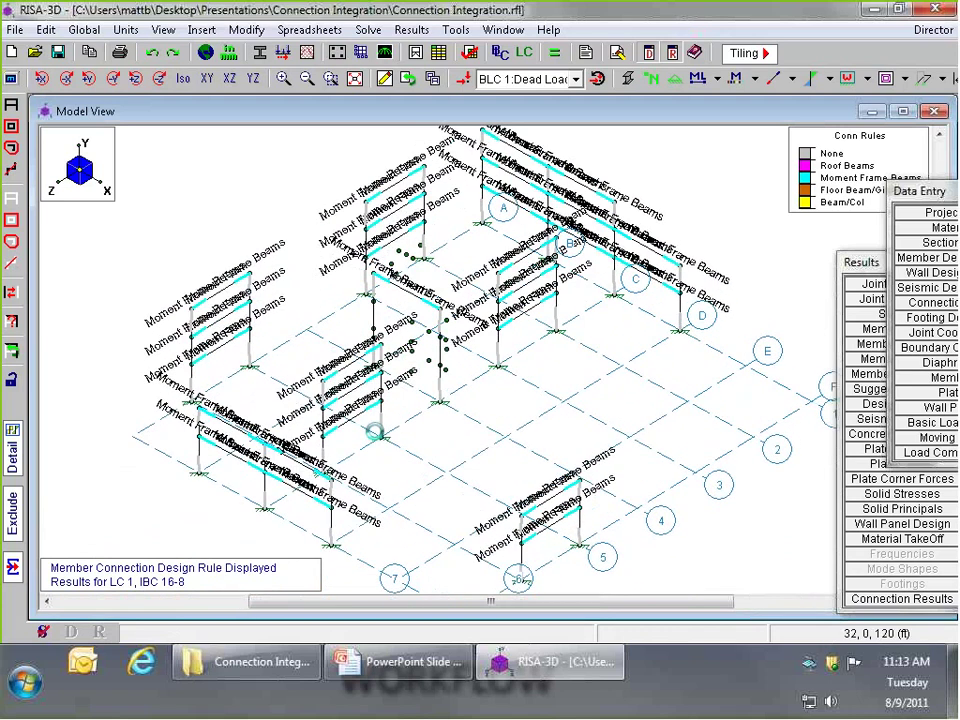
pyautogui.moveTo(915, 190); pyautogui.dragTo(749, 227)
pyautogui.moveTo(904, 264); pyautogui.dragTo(845, 245)
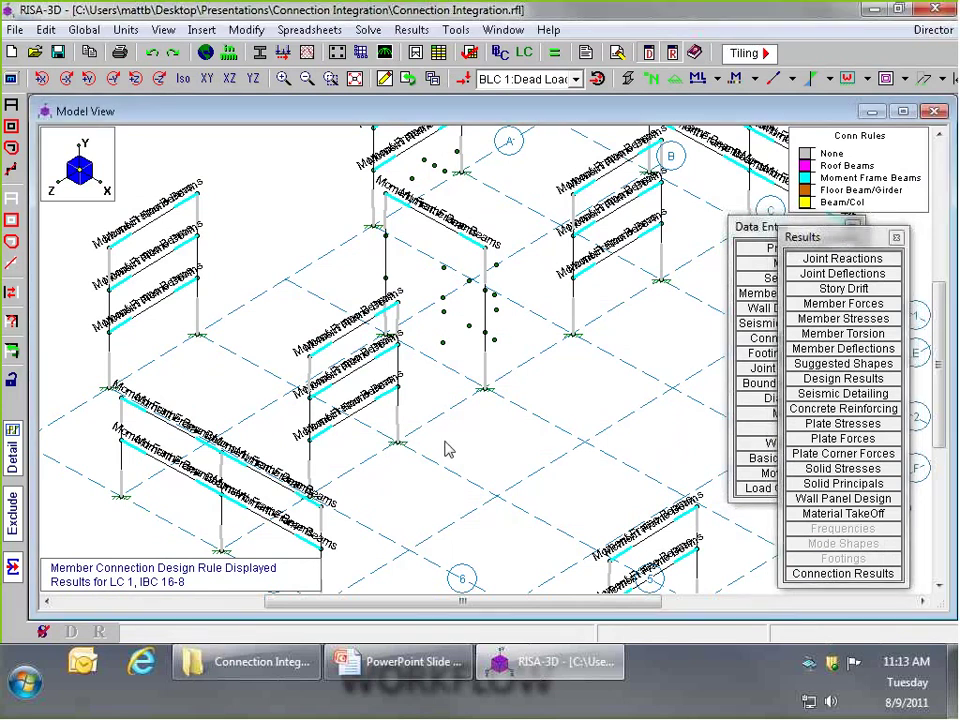
pyautogui.scroll(-5, 430, 430)
pyautogui.scroll(1, 720, 310)
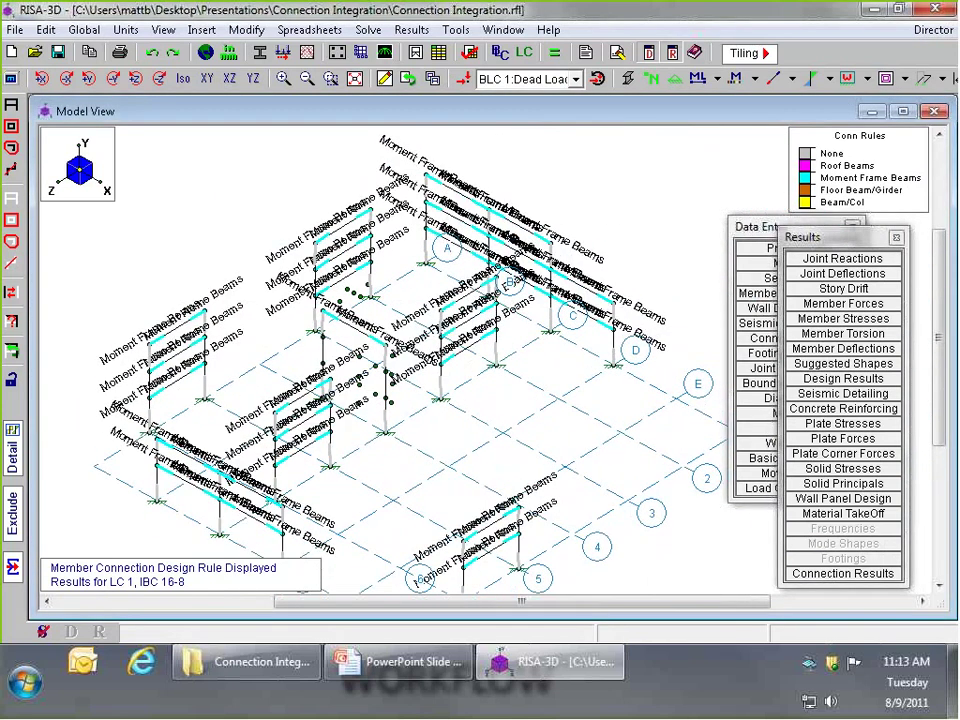
# Switch to the Connection Integration project folder and examine the files stored there
pyautogui.click(930, 30)
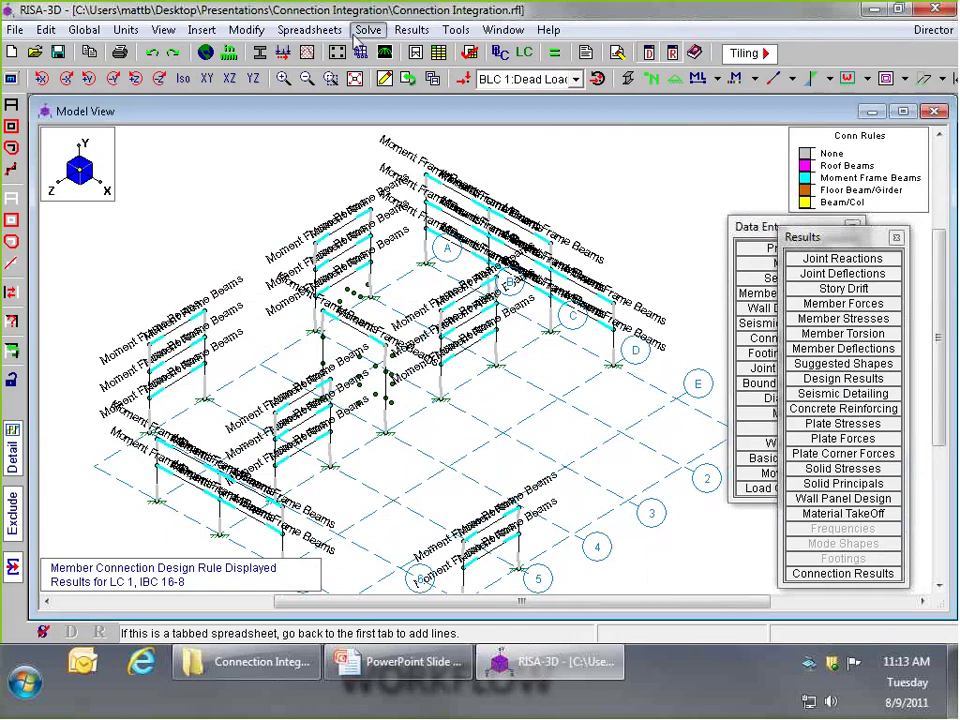
pyautogui.click(246, 29)
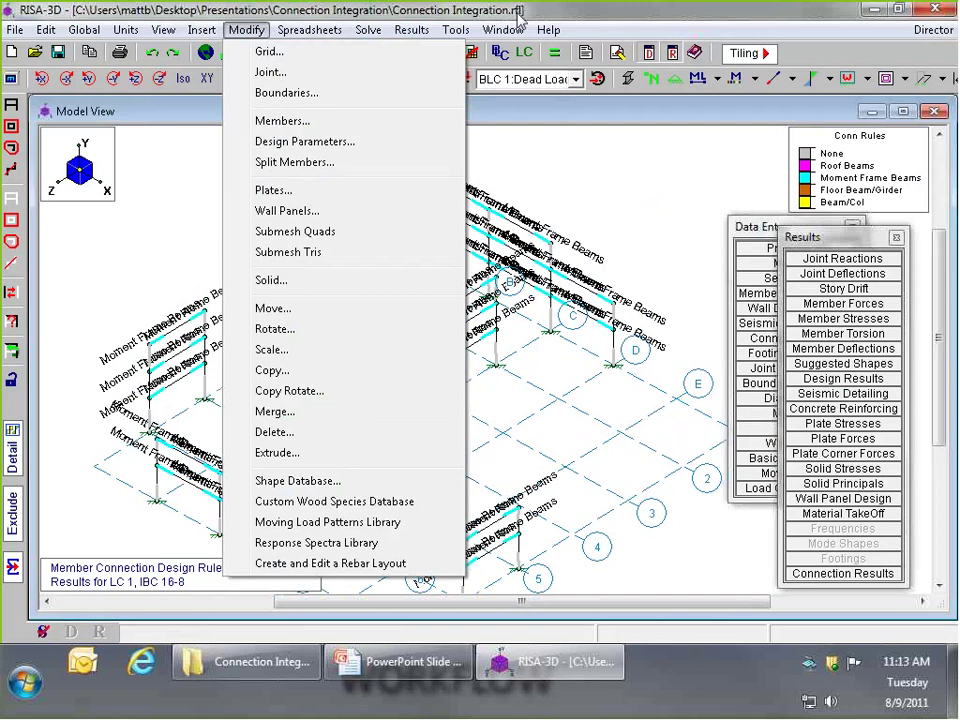
pyautogui.moveTo(512, 29)
pyautogui.click(266, 672)
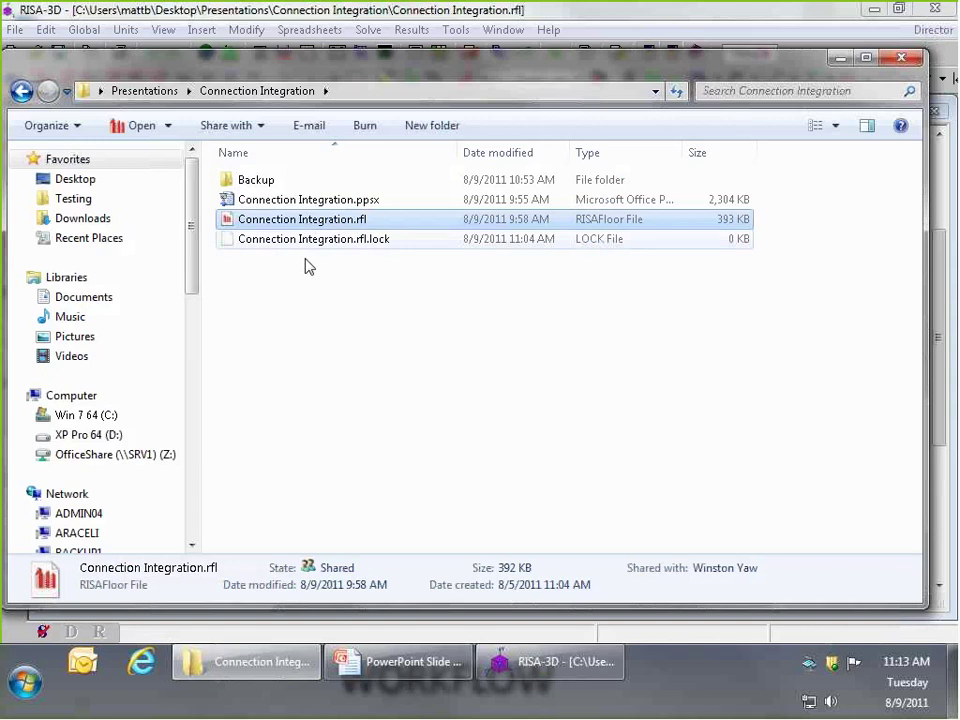
pyautogui.click(308, 283)
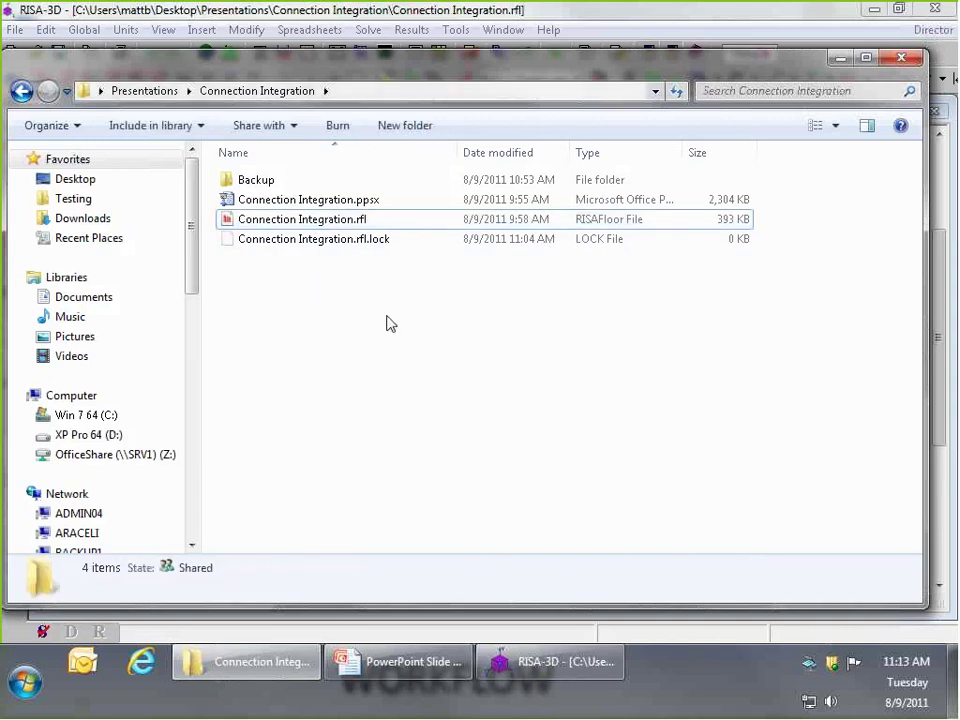
# Transfer the solved model from RISA-3D to RISAConnection and recheck the project folder before returning to the connection project
pyautogui.click(933, 30)
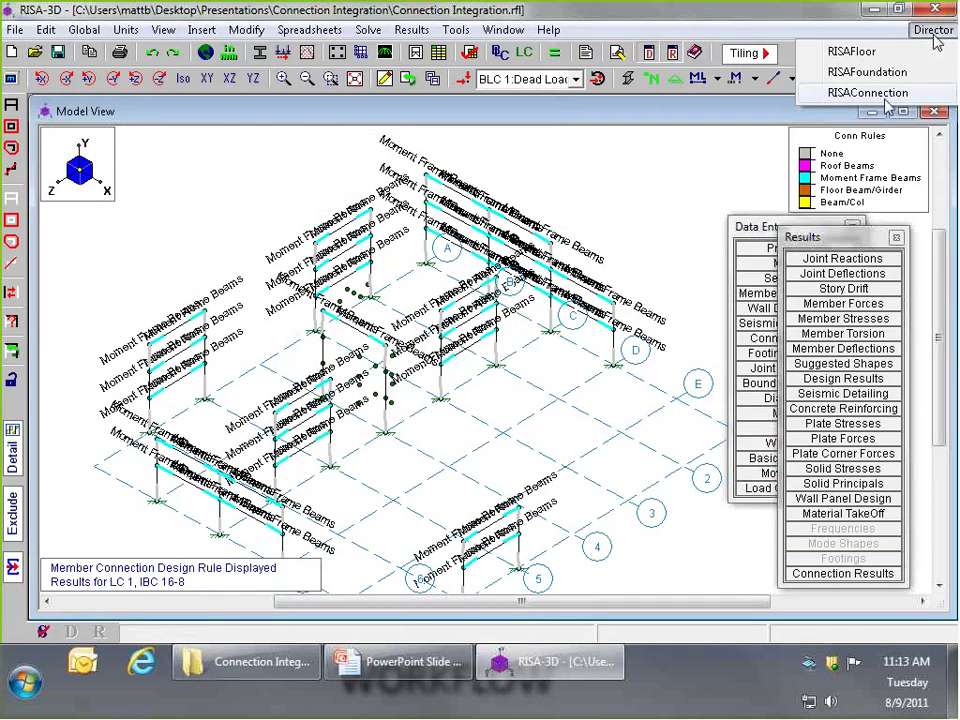
pyautogui.click(884, 100)
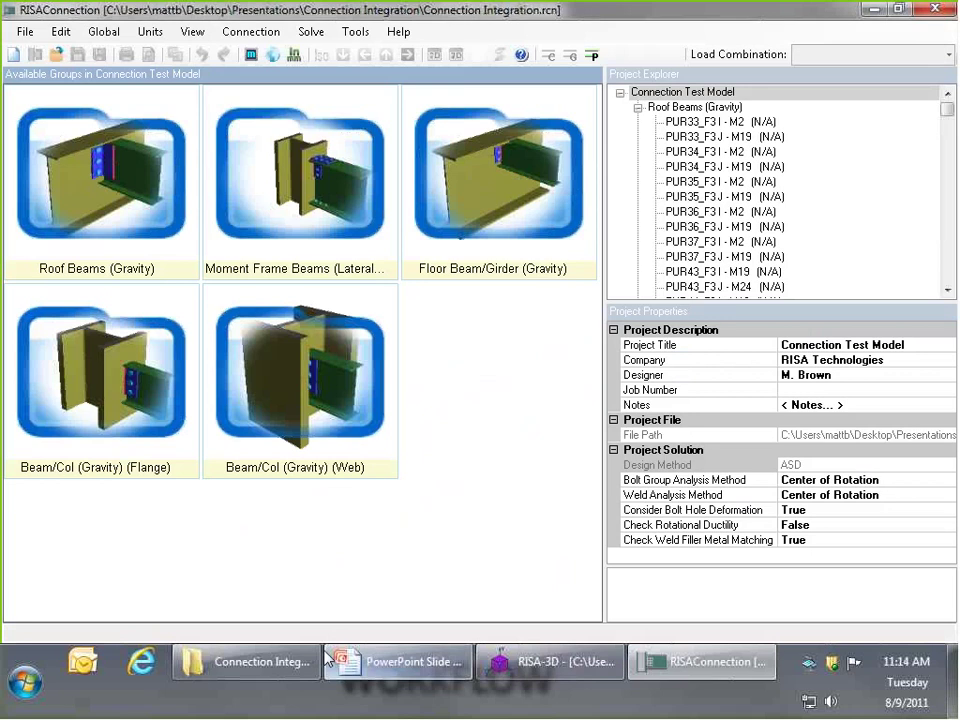
pyautogui.click(266, 667)
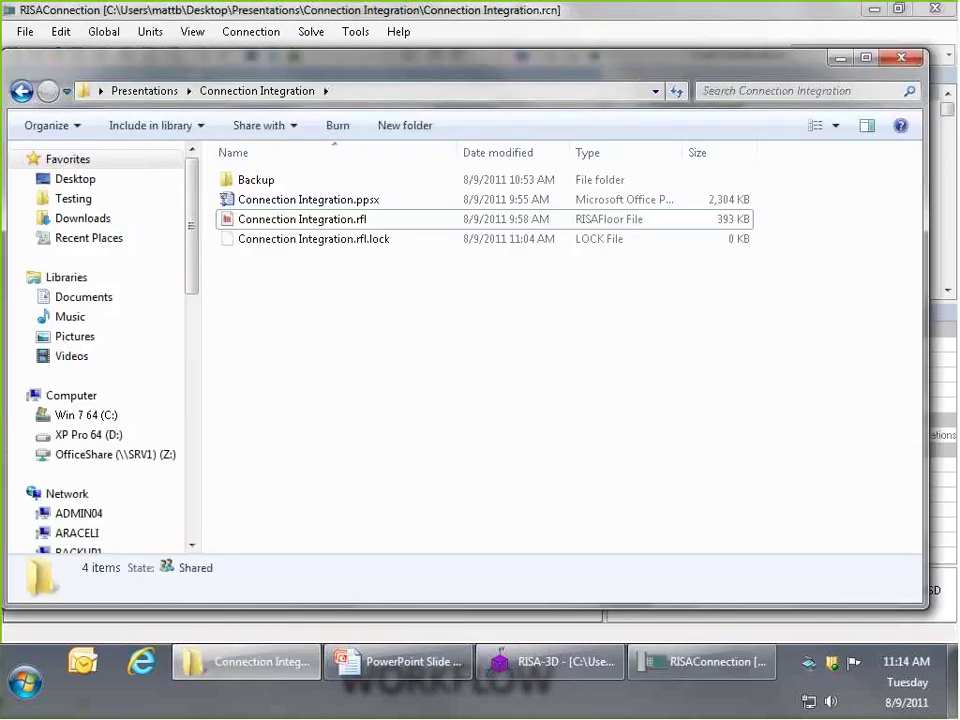
pyautogui.click(705, 661)
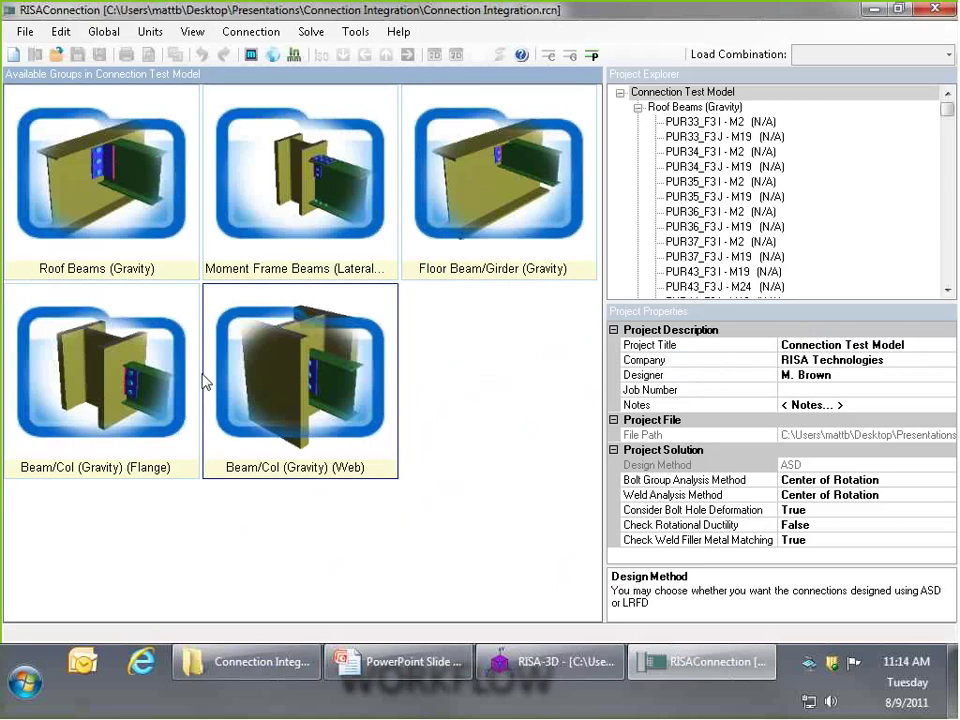
pyautogui.click(655, 92)
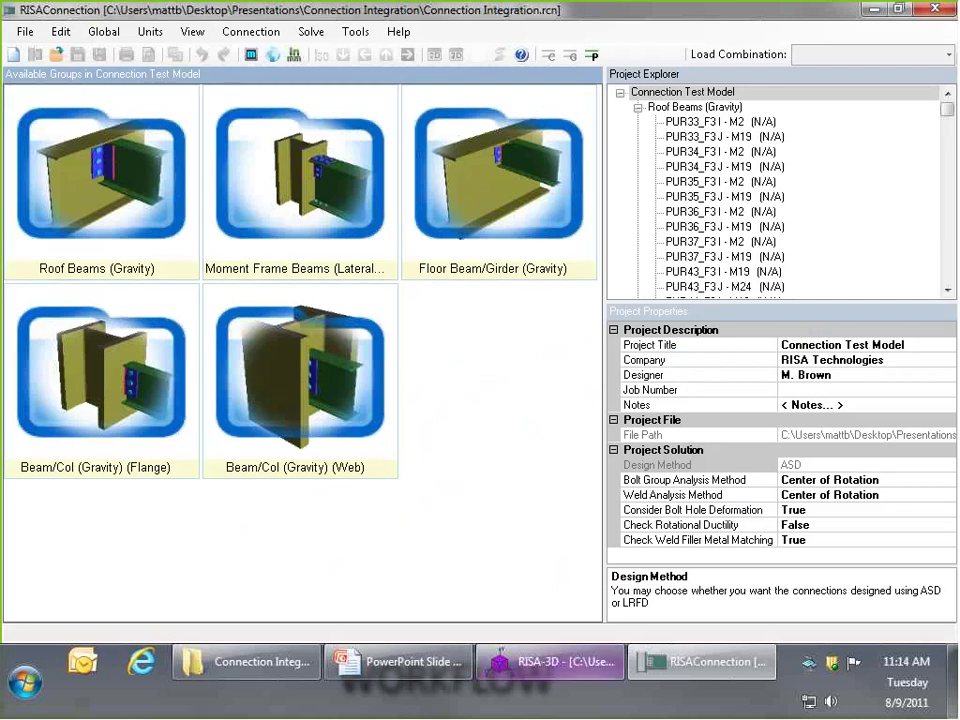
# Switch back to RISA-3D and open the Connection Rules spreadsheet
pyautogui.click(560, 664)
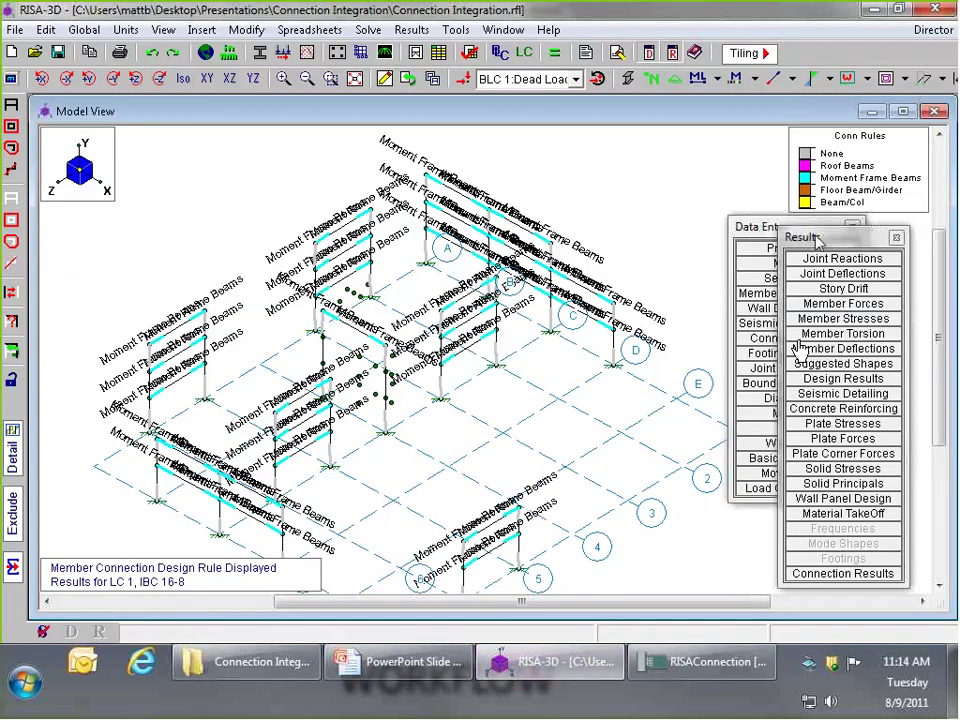
pyautogui.click(757, 228)
pyautogui.click(780, 338)
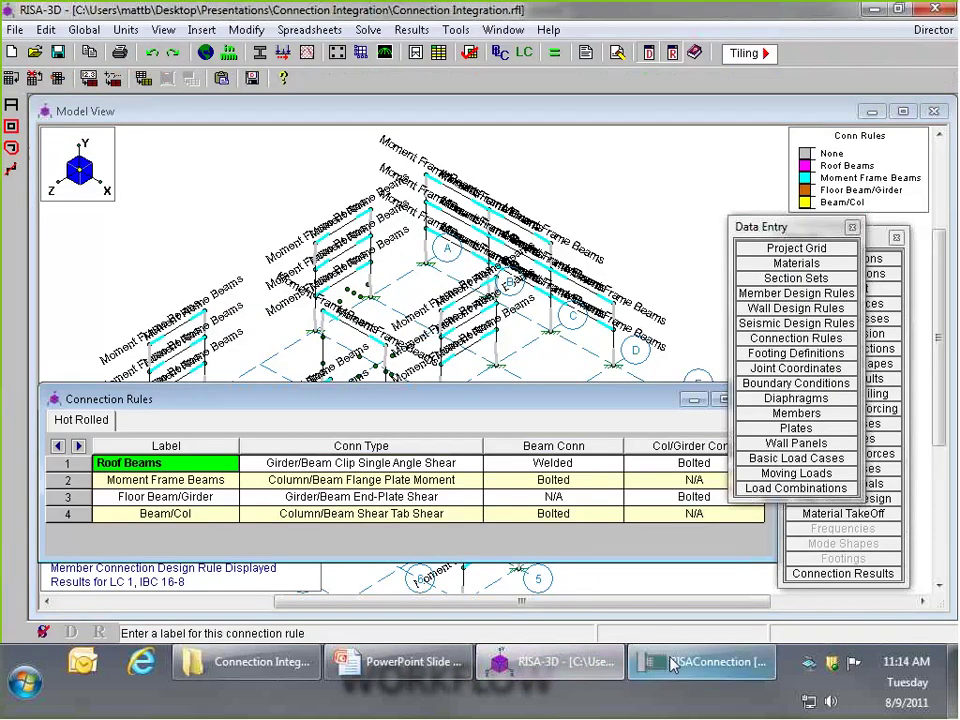
# Compare the connection groups in RISAConnection with the connection rules in RISA-3D, alternating between the two programs
pyautogui.click(705, 662)
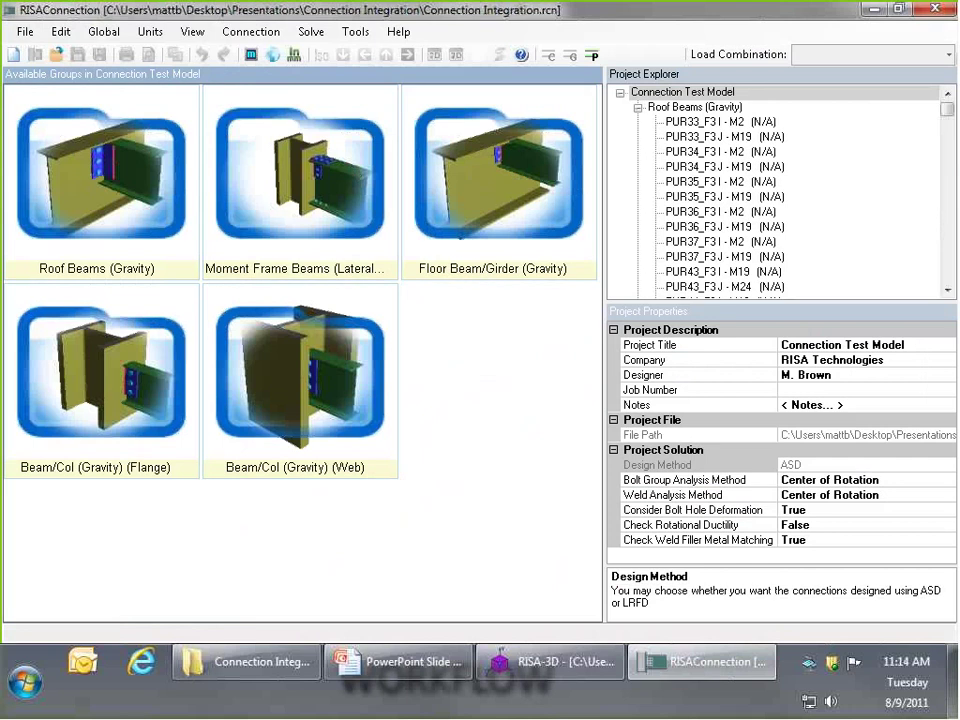
pyautogui.click(160, 238)
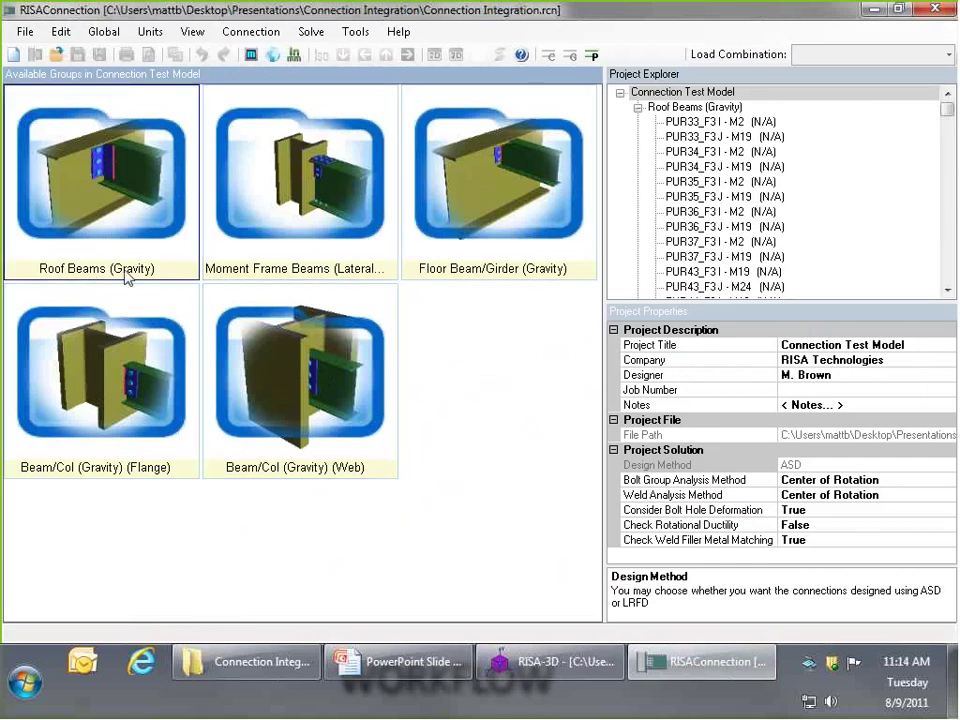
pyautogui.click(580, 657)
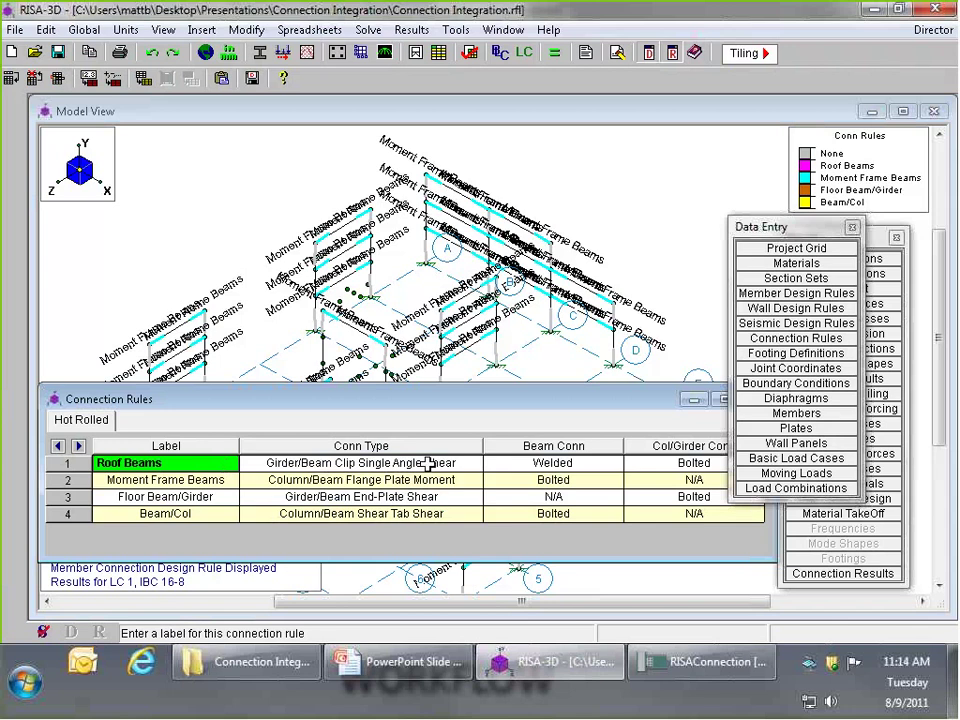
pyautogui.click(701, 662)
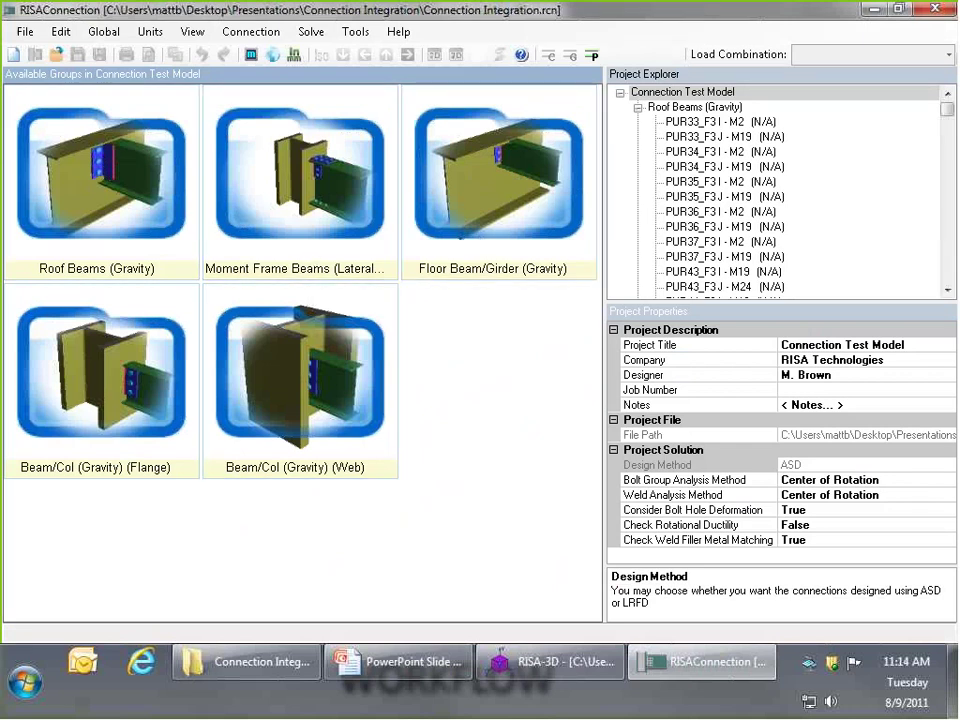
pyautogui.click(551, 662)
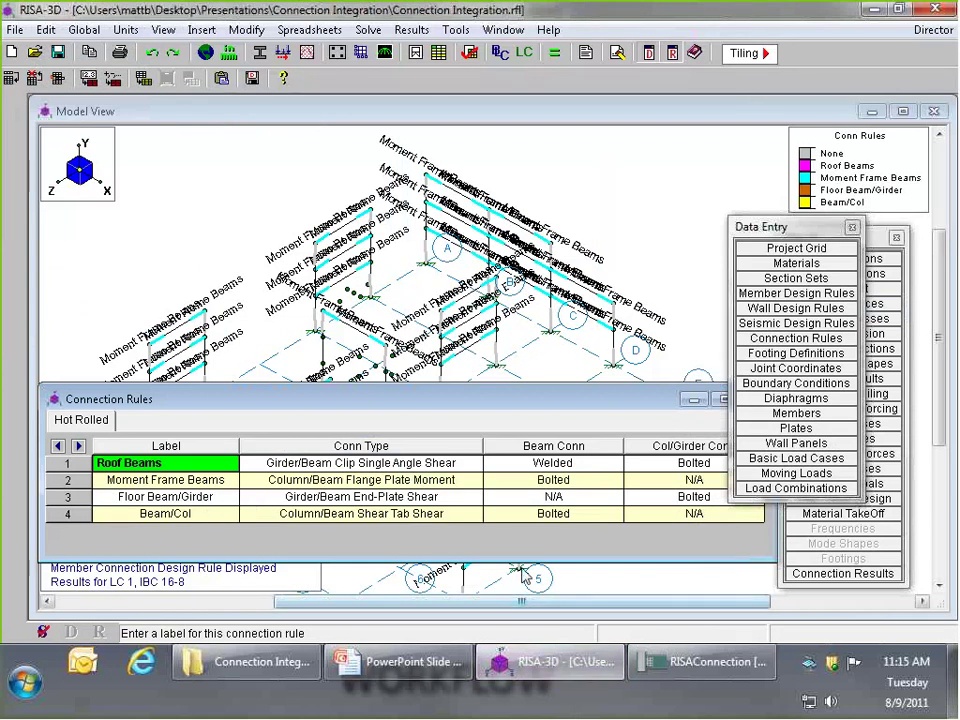
pyautogui.hotkey('alt', 'Tab')
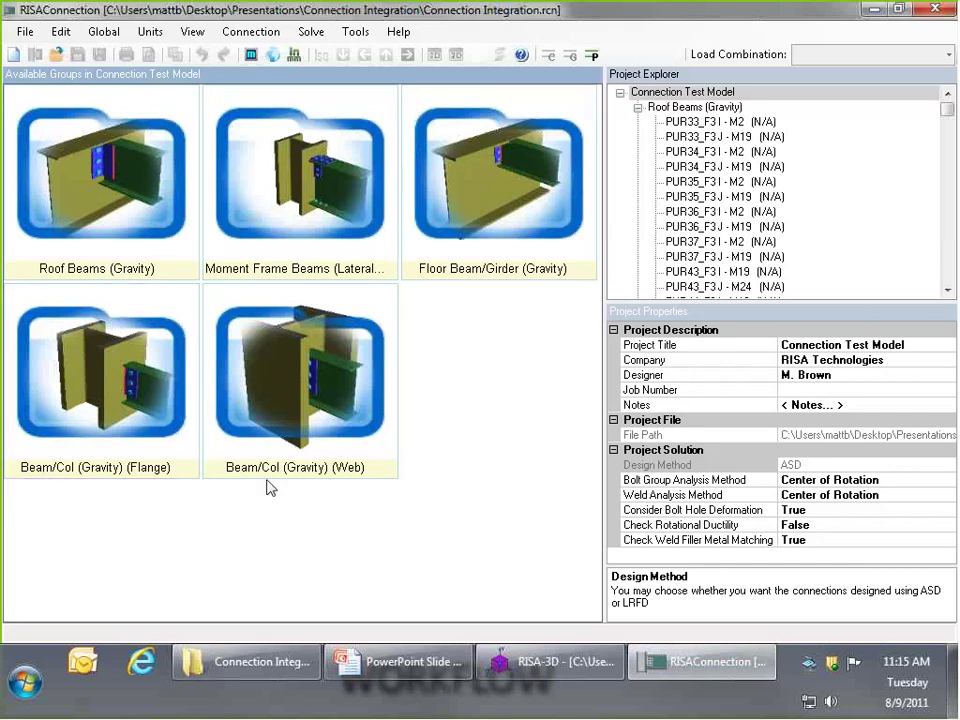
pyautogui.click(548, 660)
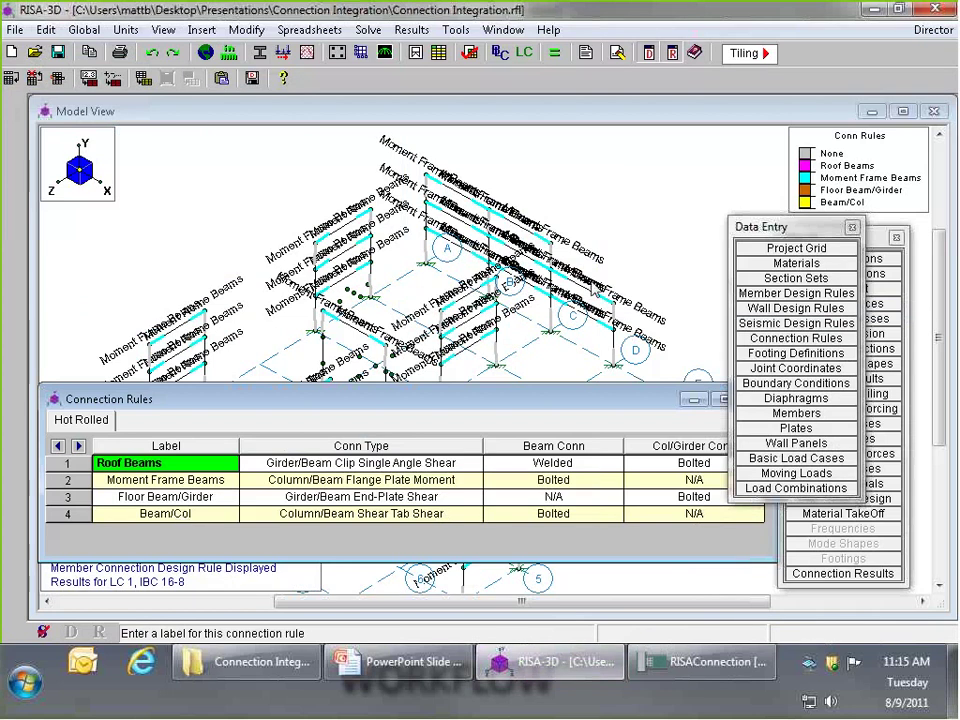
pyautogui.click(700, 661)
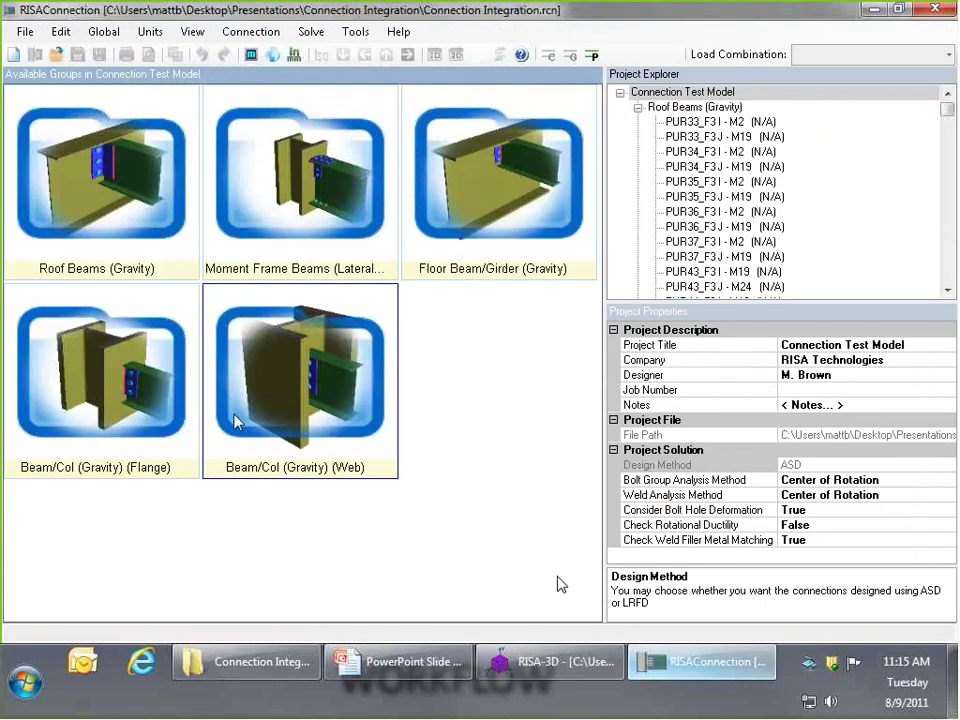
# Open the Roof Beams (Gravity) group and browse its connections to the end of the list
pyautogui.click(133, 184)
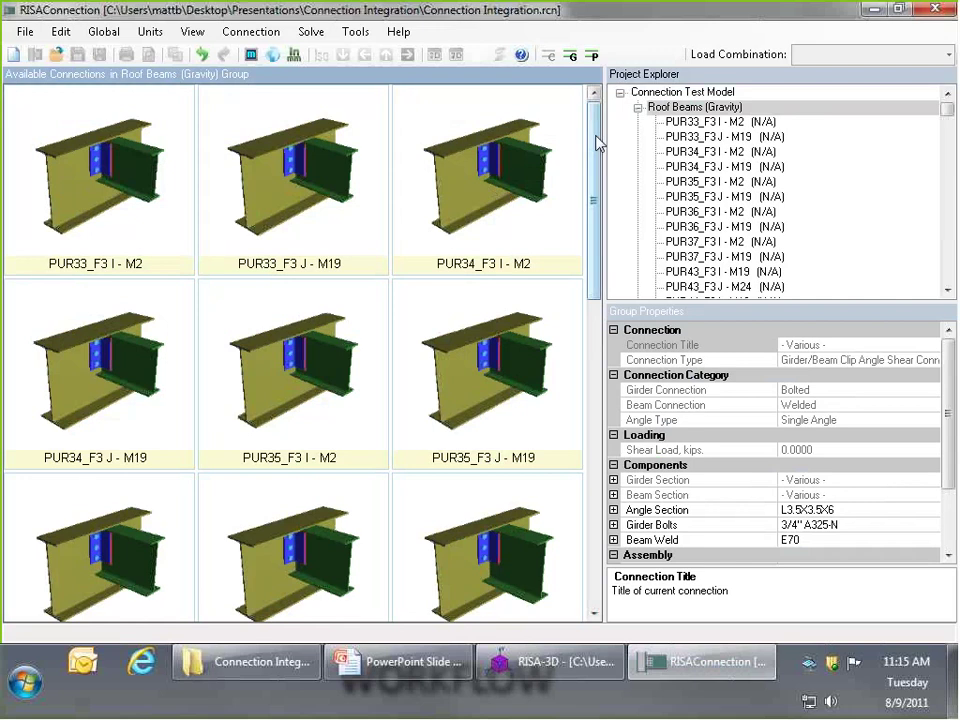
pyautogui.moveTo(597, 136); pyautogui.dragTo(593, 461)
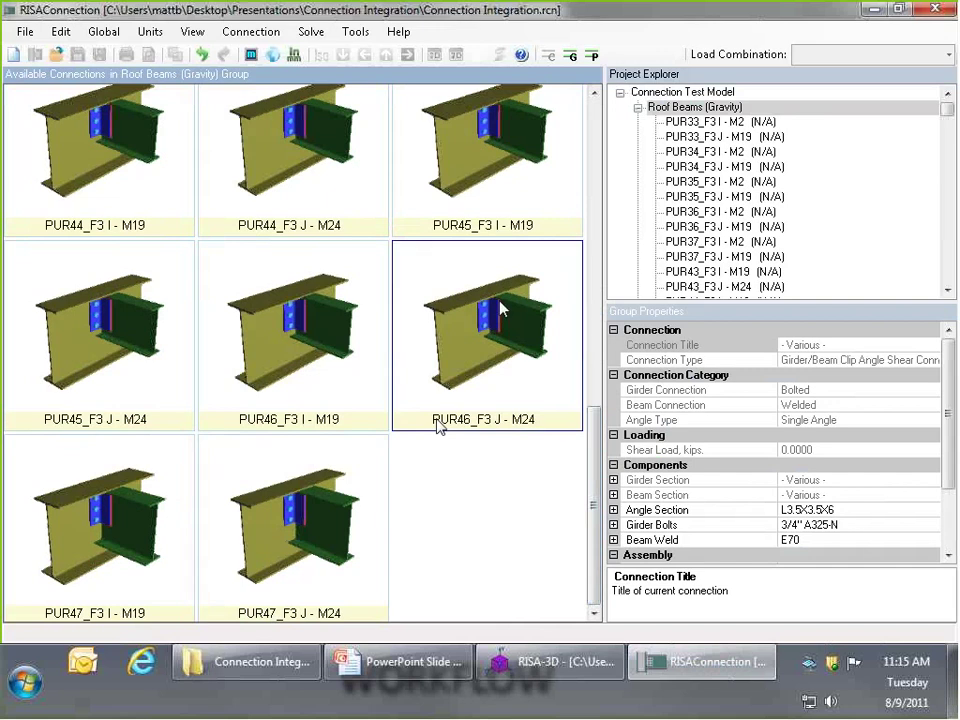
# Return to the start of the roof beam connections, then open the Moment Frame Beams (Lateral) (Flange) group and browse it
pyautogui.moveTo(598, 497); pyautogui.dragTo(602, 161)
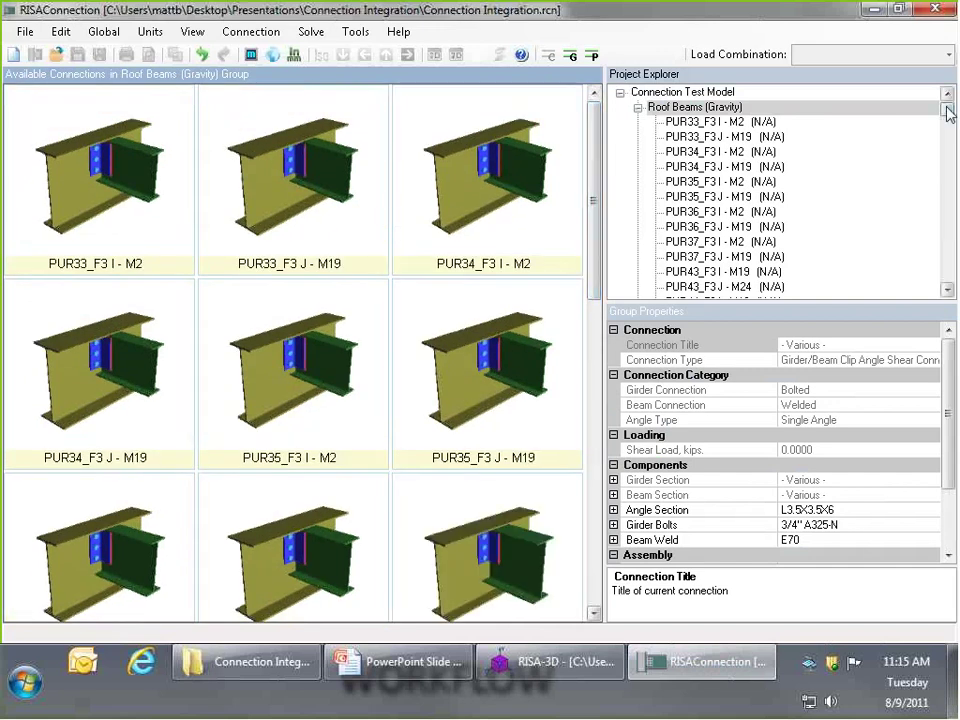
pyautogui.moveTo(945, 110); pyautogui.dragTo(950, 124)
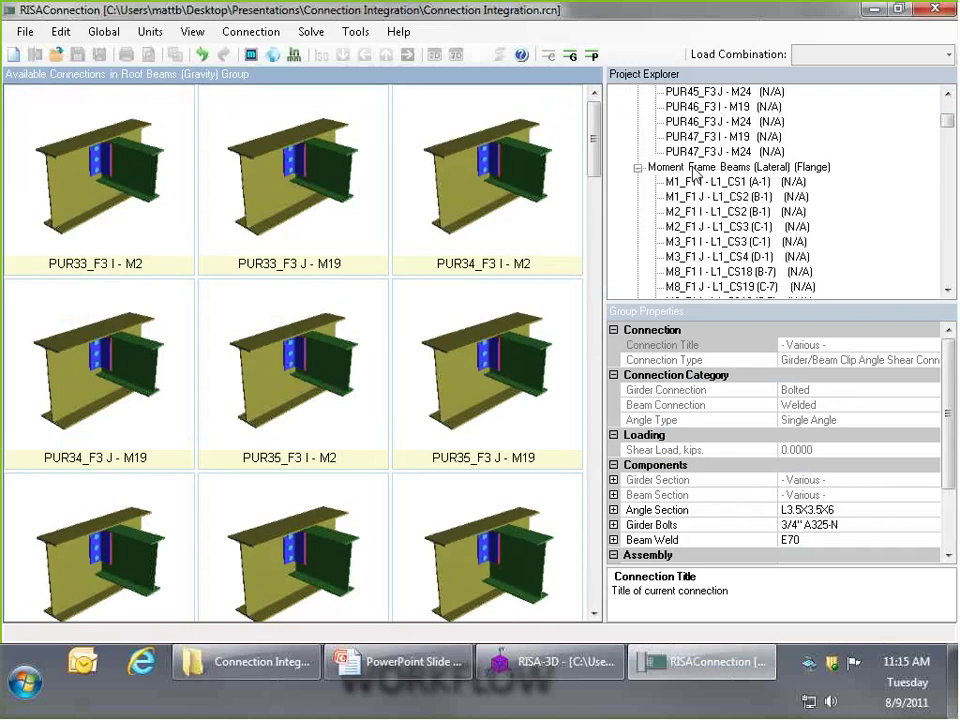
pyautogui.click(740, 167)
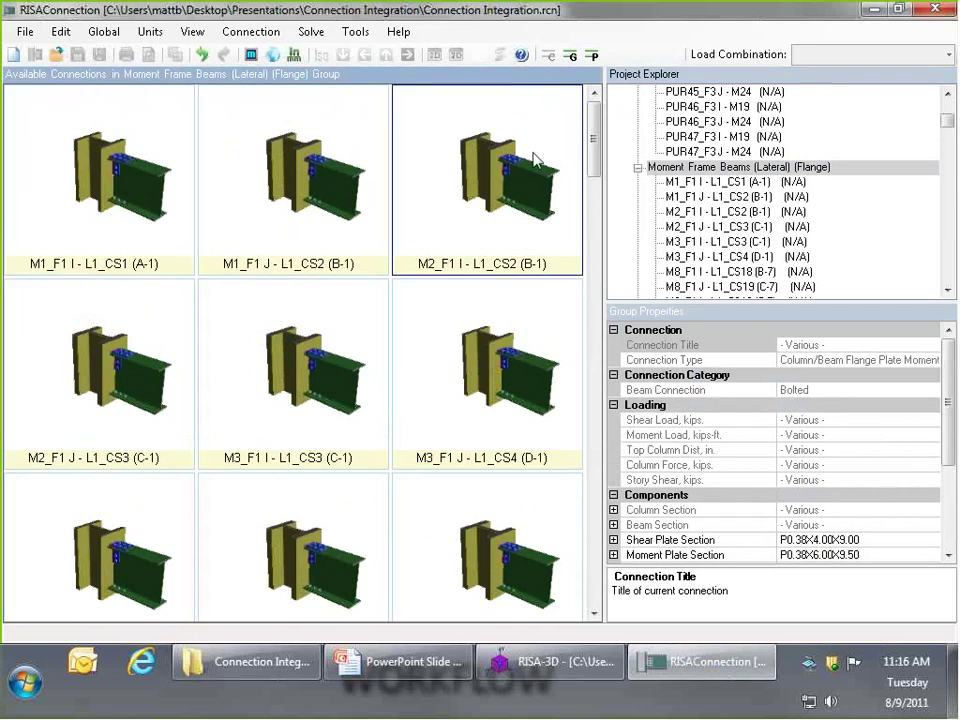
pyautogui.moveTo(596, 144)
pyautogui.mouseDown()
pyautogui.moveTo(592, 519)
pyautogui.moveTo(606, 161)
pyautogui.mouseUp()
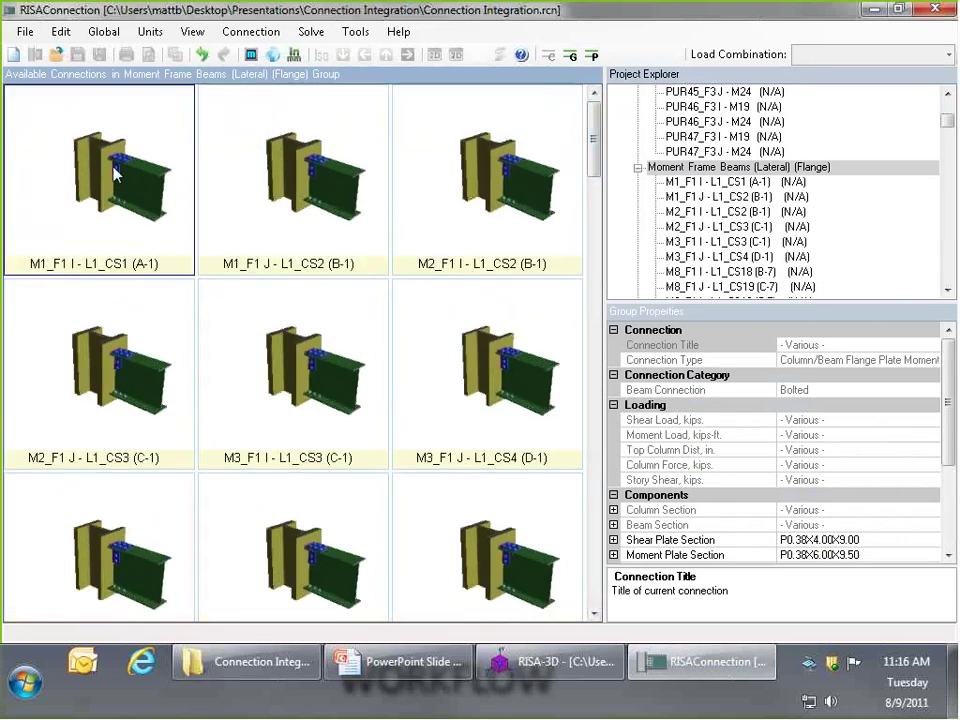
# Open the M1_F1 I - L1_CS1 (A-1) connection in 3D and examine its plates and bolts up close from several angles
pyautogui.doubleClick(115, 178)
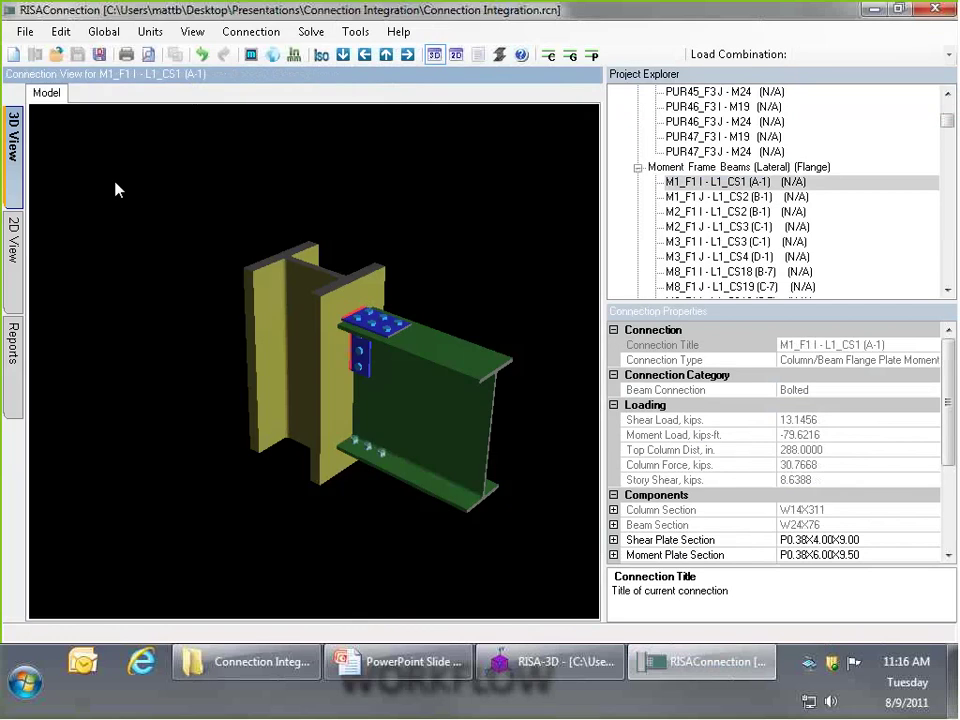
pyautogui.moveTo(333, 331); pyautogui.dragTo(338, 352)
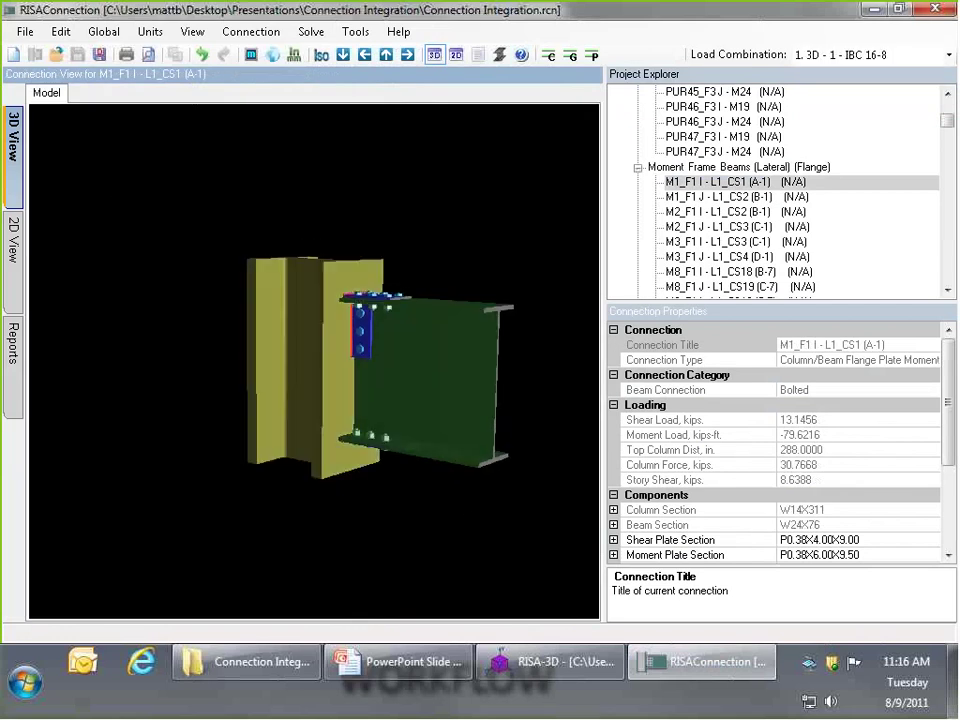
pyautogui.click(650, 169)
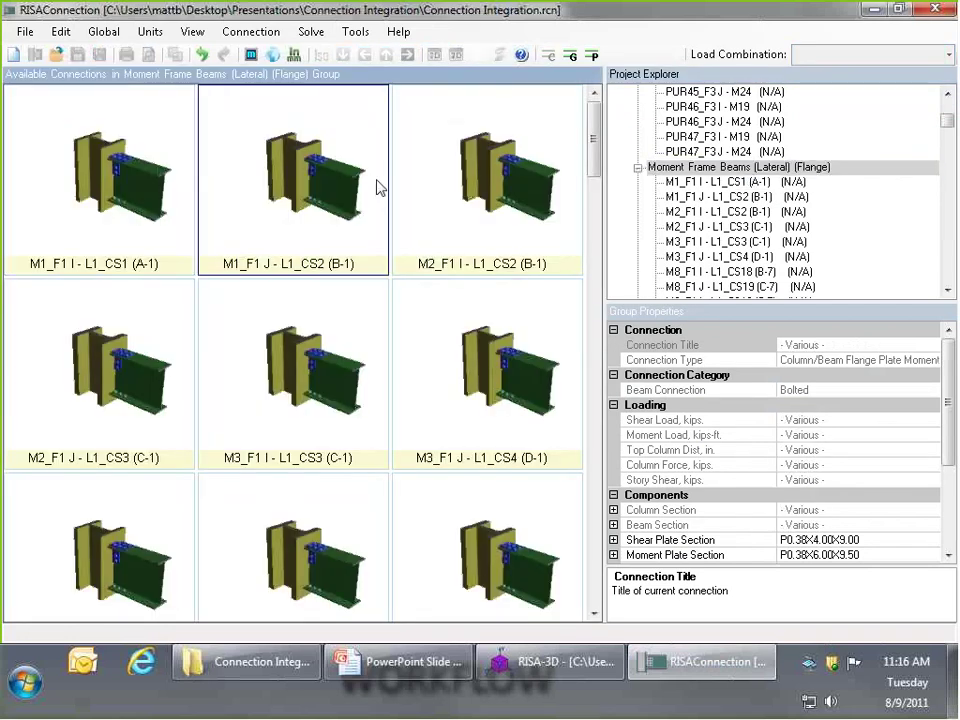
pyautogui.doubleClick(121, 184)
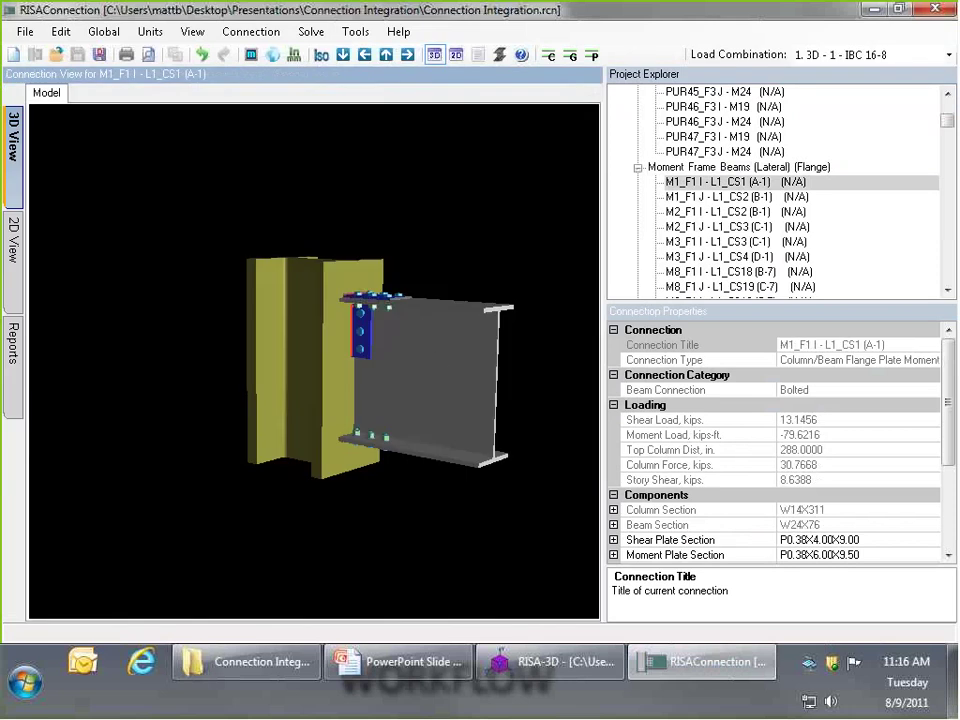
pyautogui.scroll(4, 437, 335)
pyautogui.moveTo(440, 332); pyautogui.dragTo(432, 286)
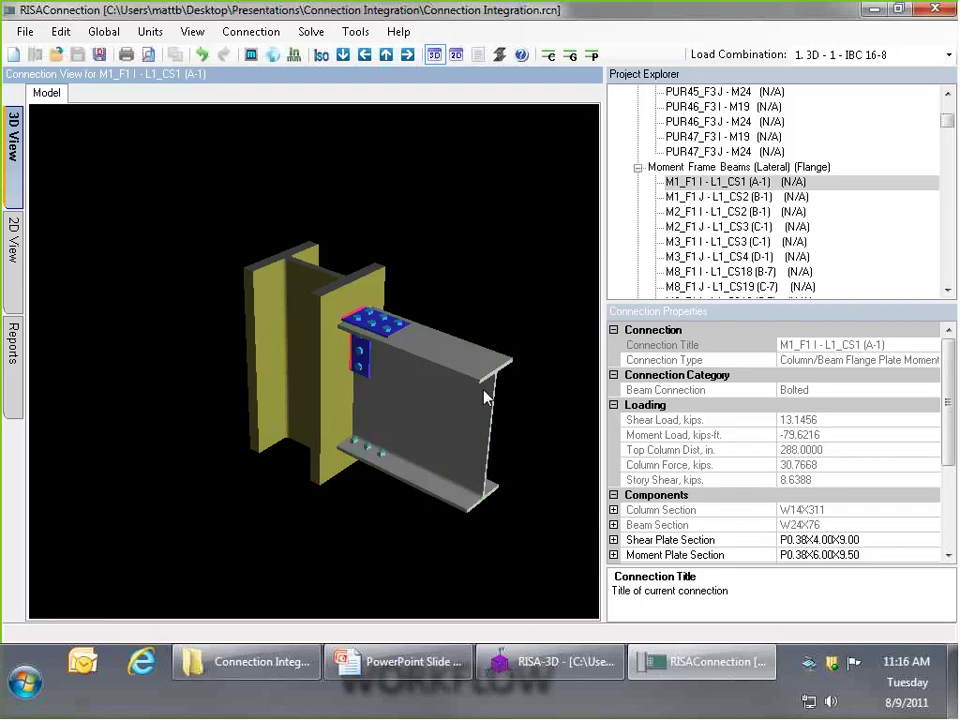
pyautogui.moveTo(484, 394); pyautogui.dragTo(467, 292)
pyautogui.scroll(3, 467, 292)
pyautogui.scroll(3, 464, 286)
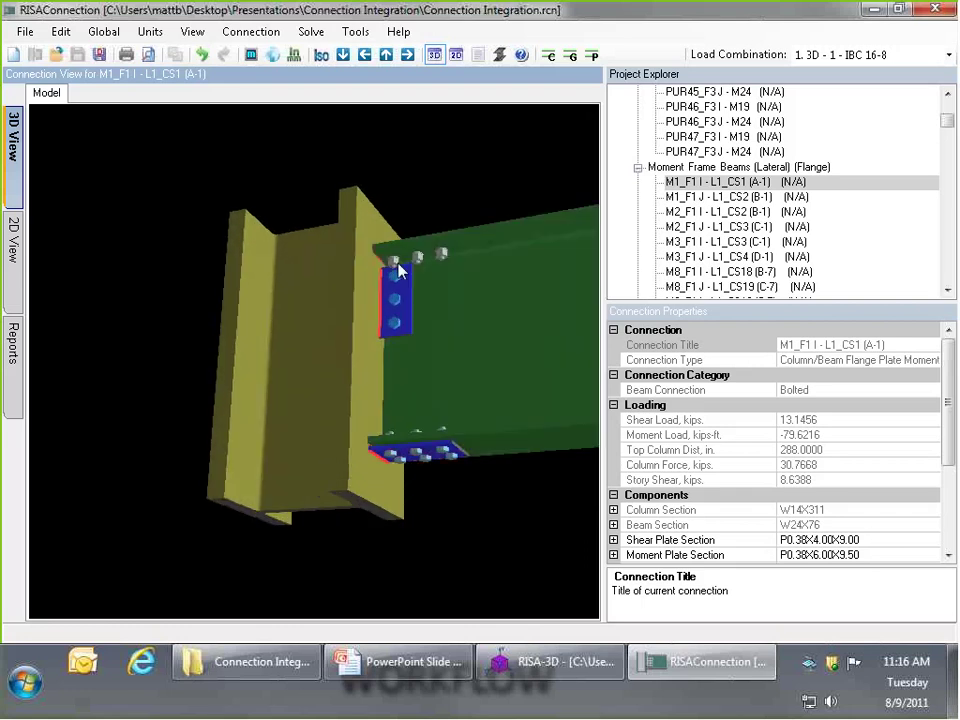
pyautogui.scroll(-4, 300, 379)
pyautogui.moveTo(301, 384); pyautogui.dragTo(378, 364, button='middle')
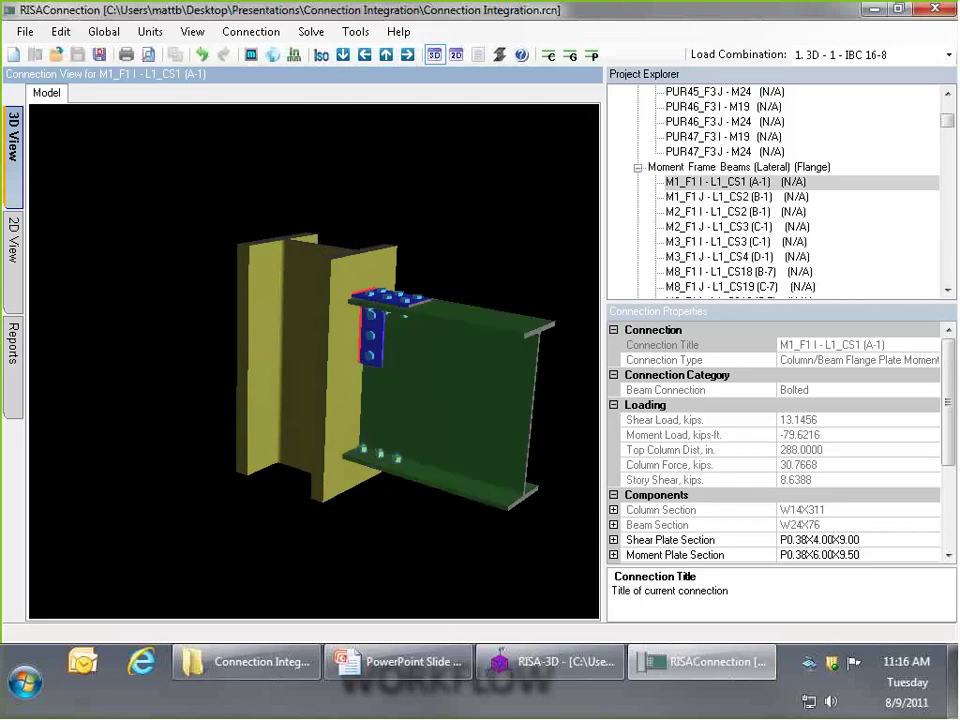
# Compare the properties of the Moment Frame Beams (Lateral) (Flange) group with those of its M1_F1 I - L1_CS1 (A-1) connection
pyautogui.click(702, 168)
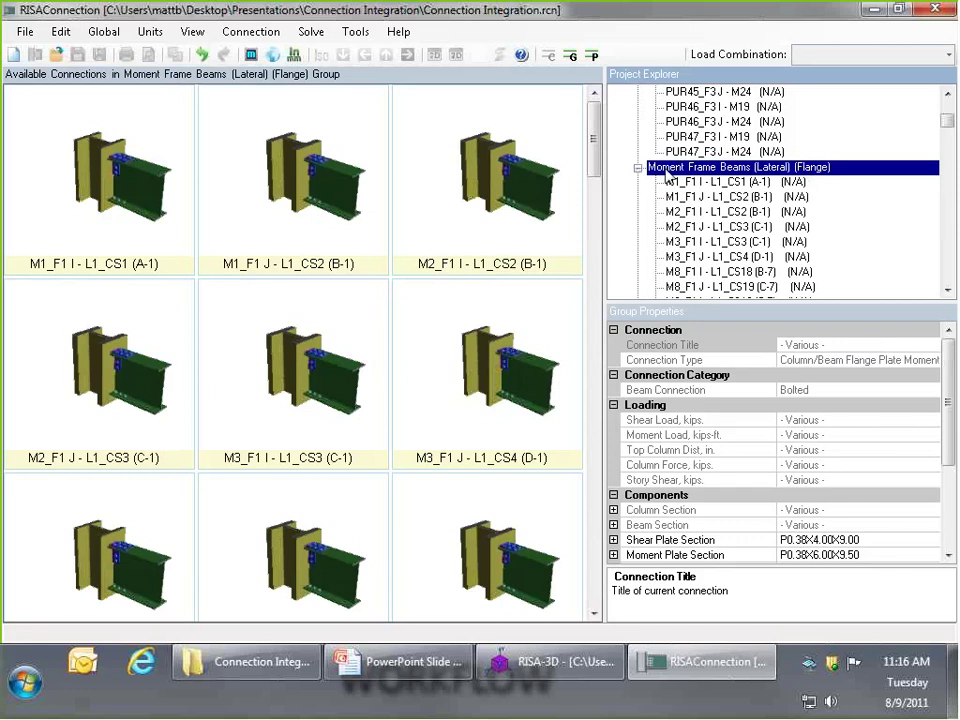
pyautogui.click(676, 182)
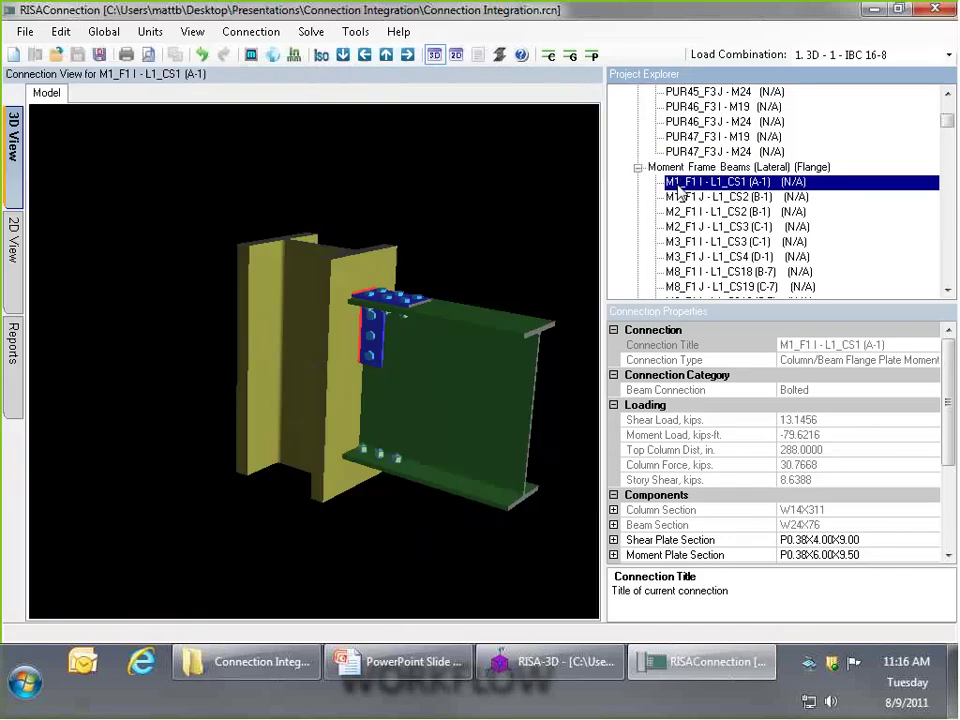
pyautogui.click(679, 169)
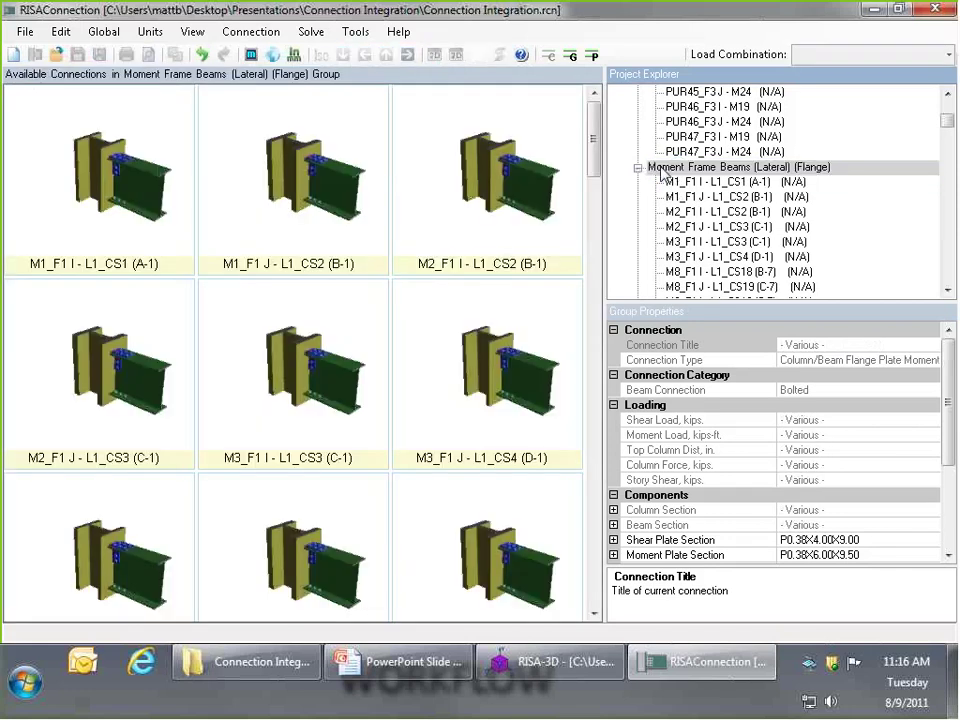
pyautogui.click(662, 168)
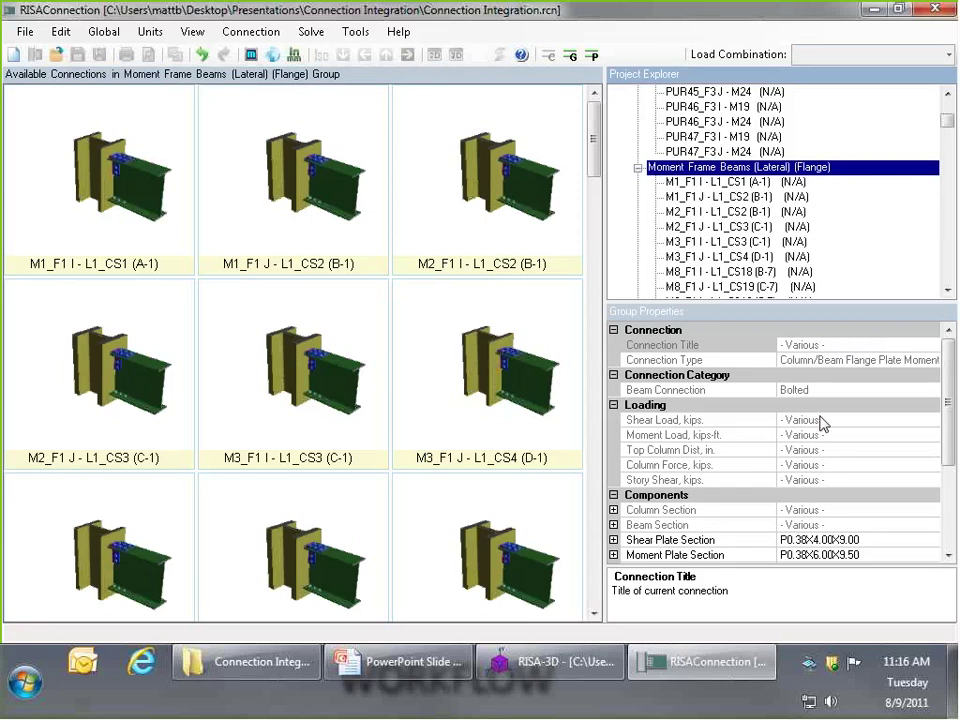
pyautogui.moveTo(947, 419)
pyautogui.mouseDown()
pyautogui.moveTo(949, 462)
pyautogui.moveTo(950, 401)
pyautogui.mouseUp()
pyautogui.click(384, 193)
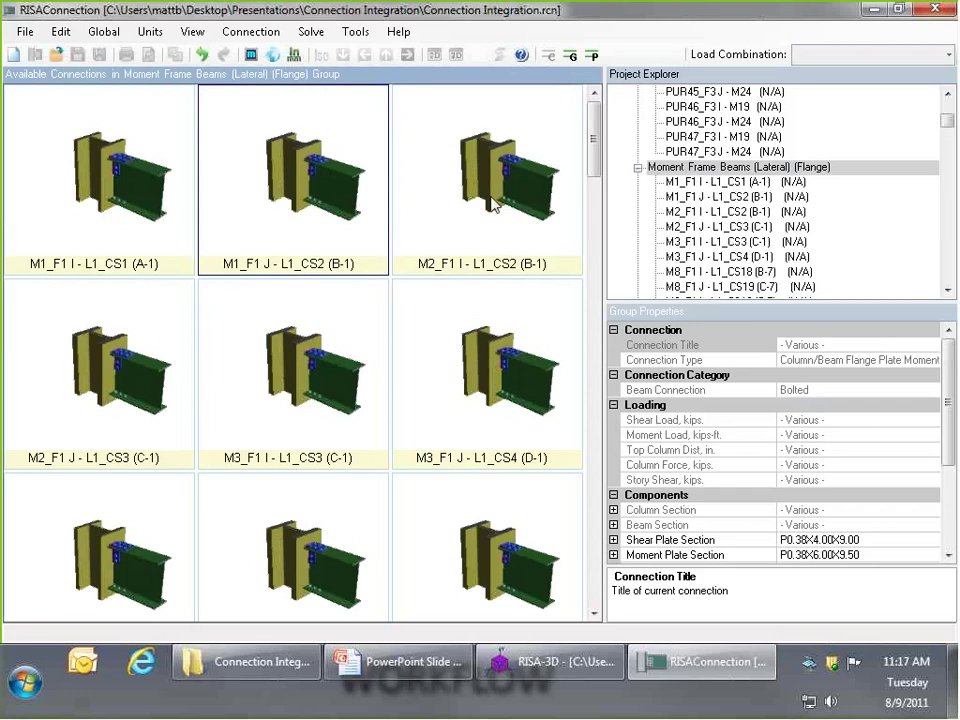
pyautogui.click(700, 182)
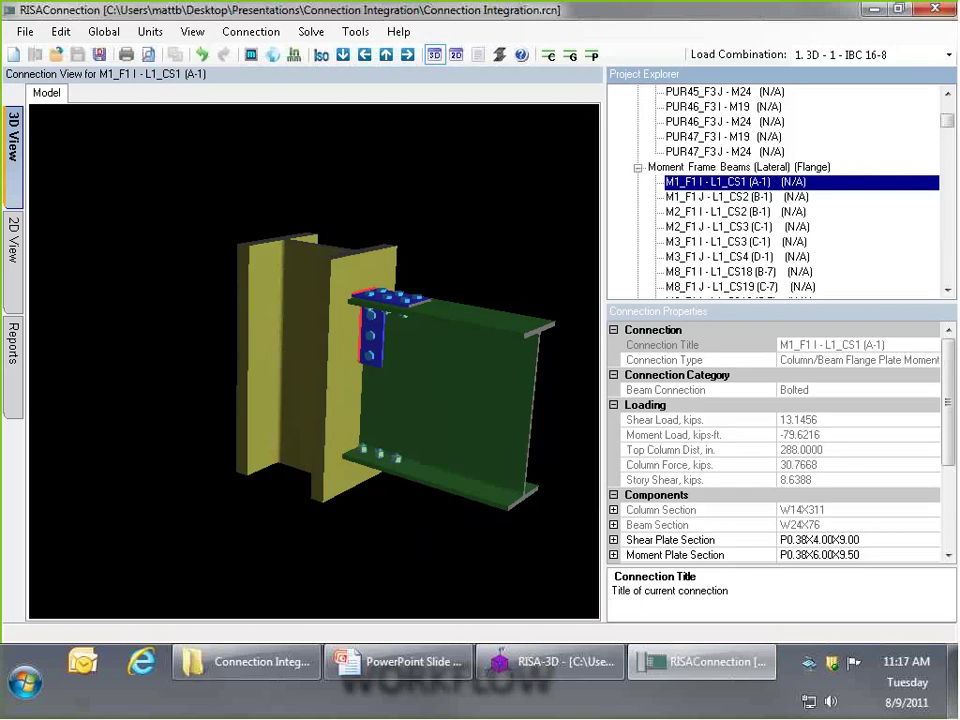
pyautogui.click(734, 168)
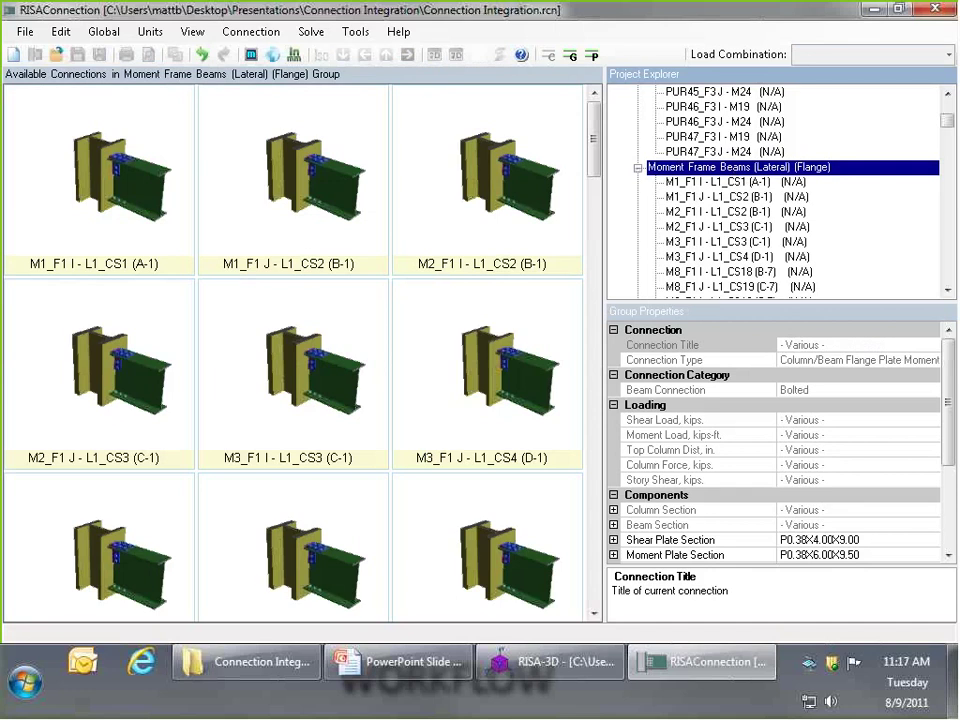
# Set the beam bolts per row to 4 for the whole Moment Frame Beams (Lateral) (Flange) group
pyautogui.moveTo(948, 419); pyautogui.dragTo(957, 483)
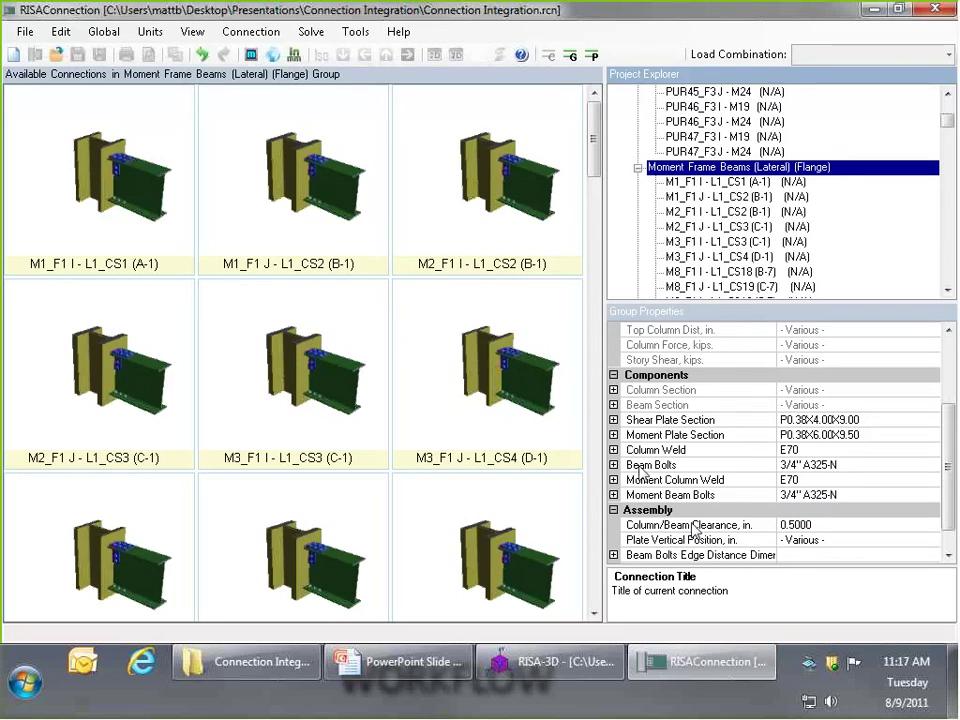
pyautogui.click(127, 201)
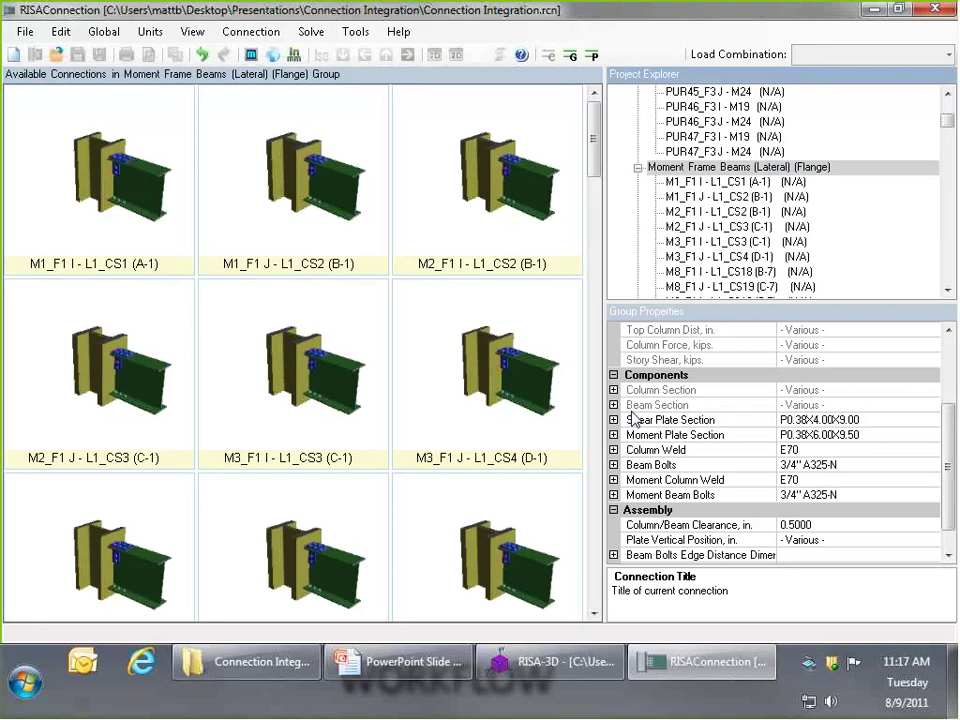
pyautogui.click(738, 167)
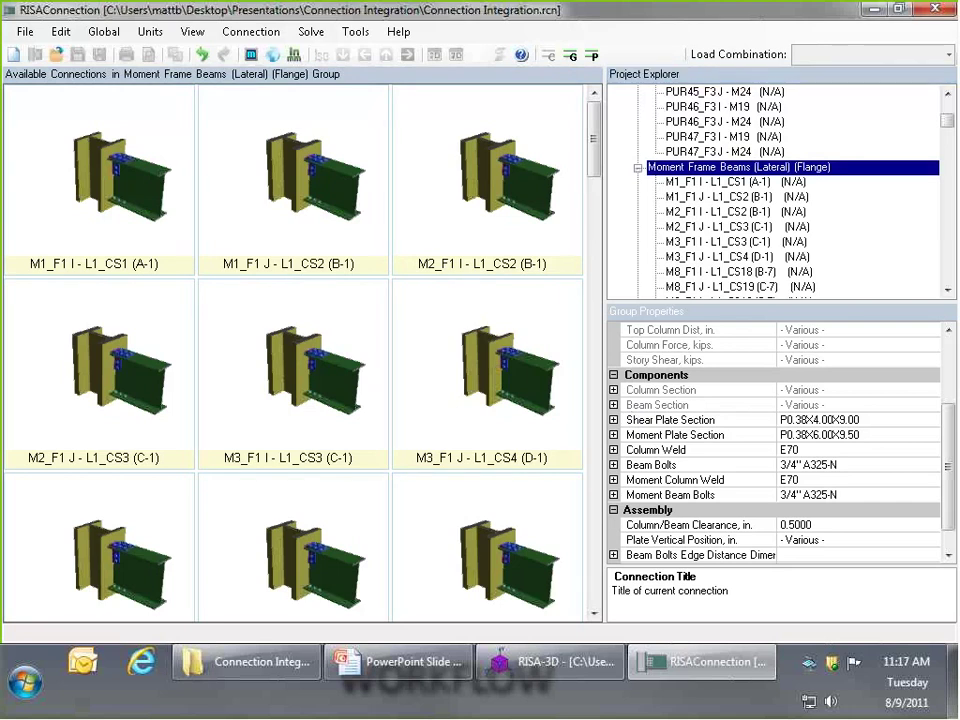
pyautogui.click(613, 465)
pyautogui.click(797, 525)
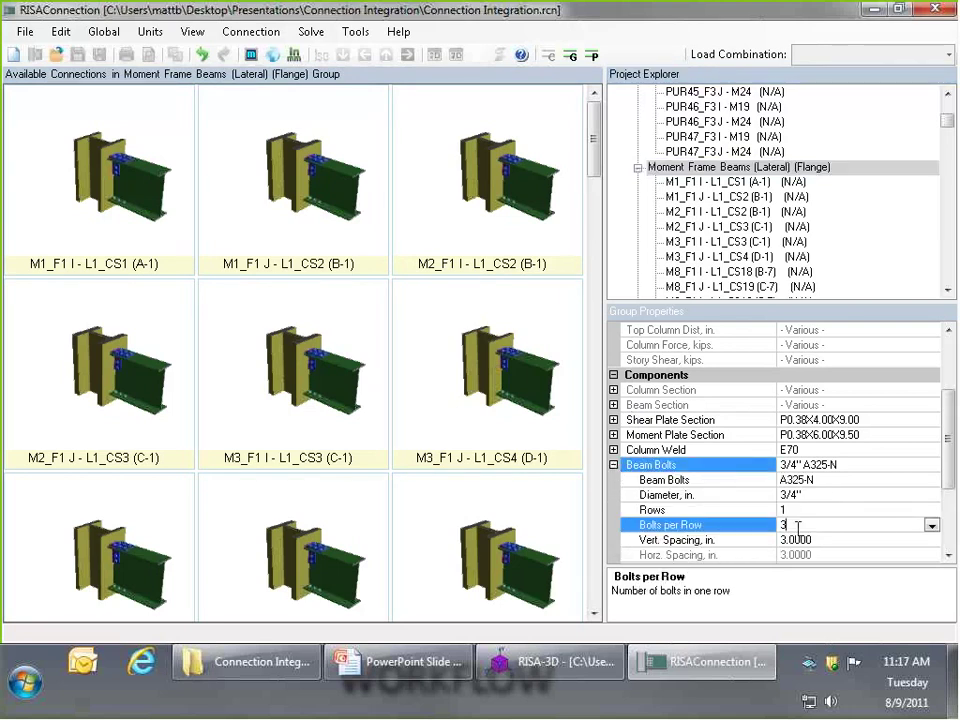
pyautogui.click(931, 525)
pyautogui.click(787, 420)
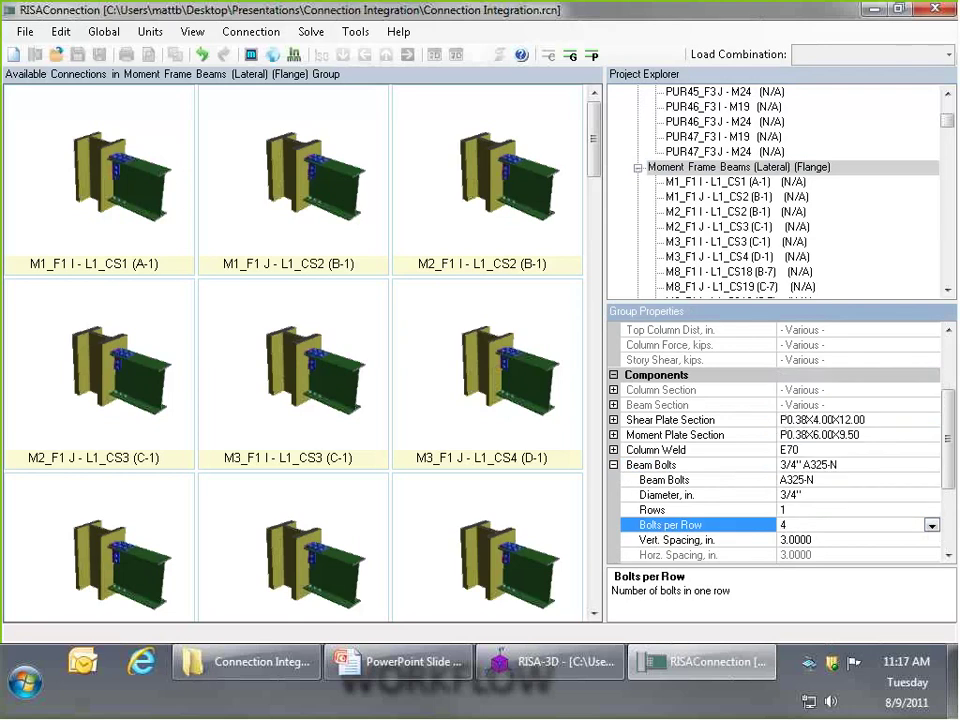
# Inspect the shear plate bolts of M1_F1 I - L1_CS1 (A-1) in 3D, then browse the other connections in its group
pyautogui.doubleClick(71, 167)
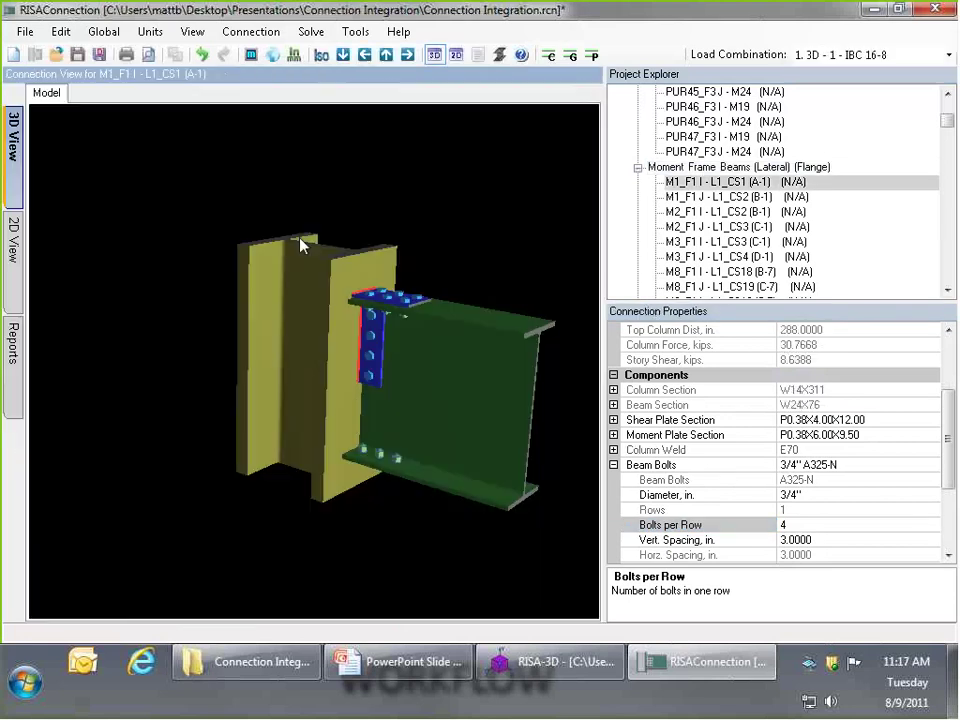
pyautogui.moveTo(300, 245); pyautogui.dragTo(366, 302)
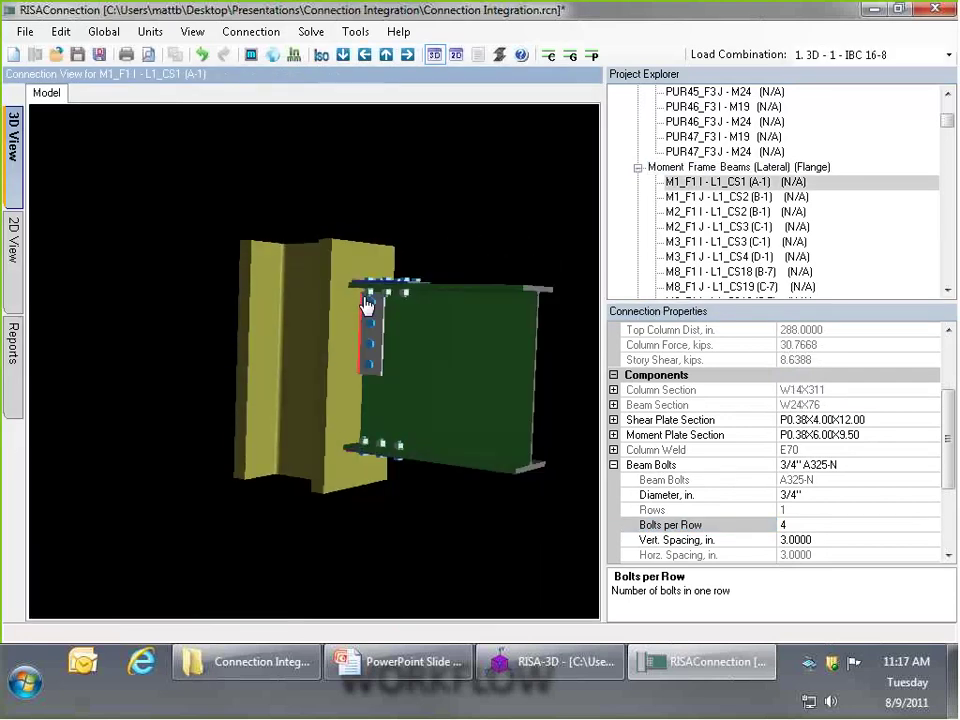
pyautogui.click(738, 168)
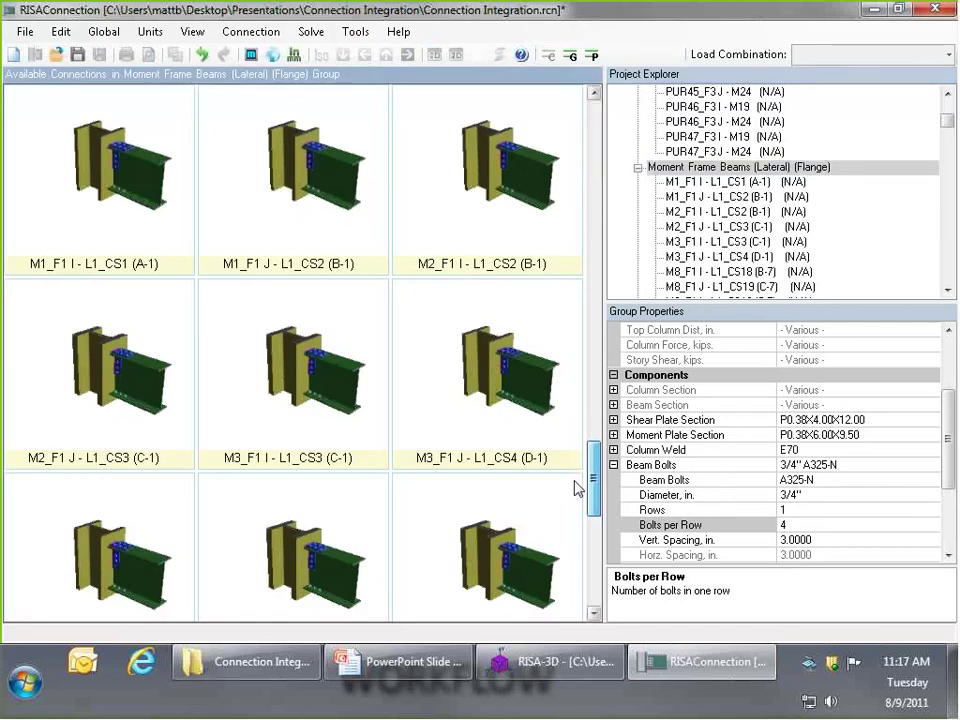
pyautogui.moveTo(593, 465); pyautogui.dragTo(597, 143)
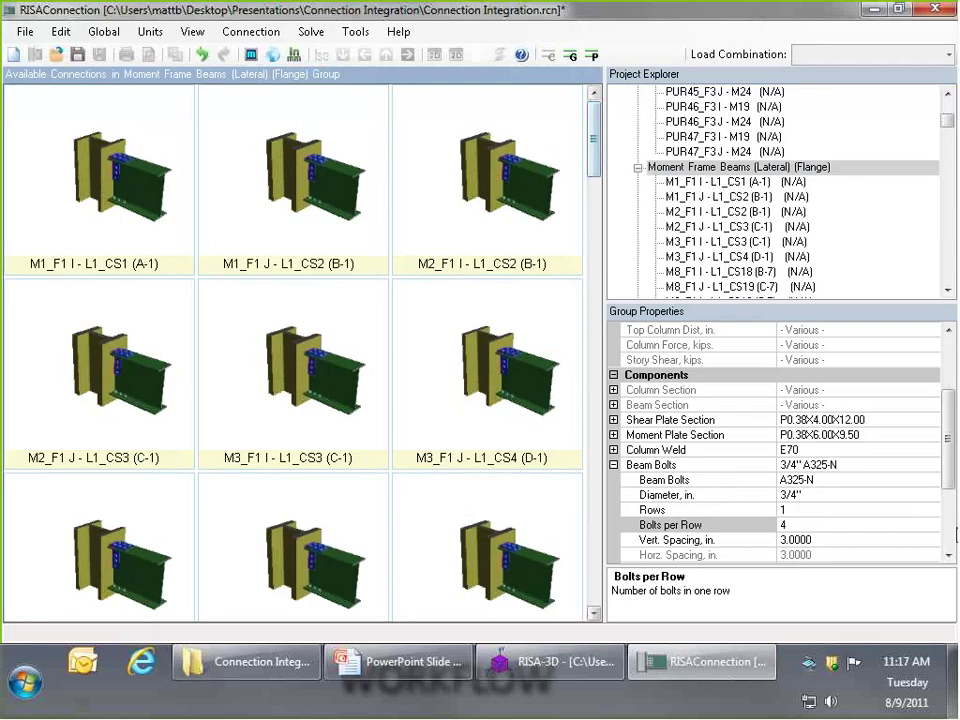
# Review the full list of moment frame group properties and reopen the M1_F1 I - L1_CS1 (A-1) connection in 3D
pyautogui.moveTo(949, 455); pyautogui.dragTo(950, 381)
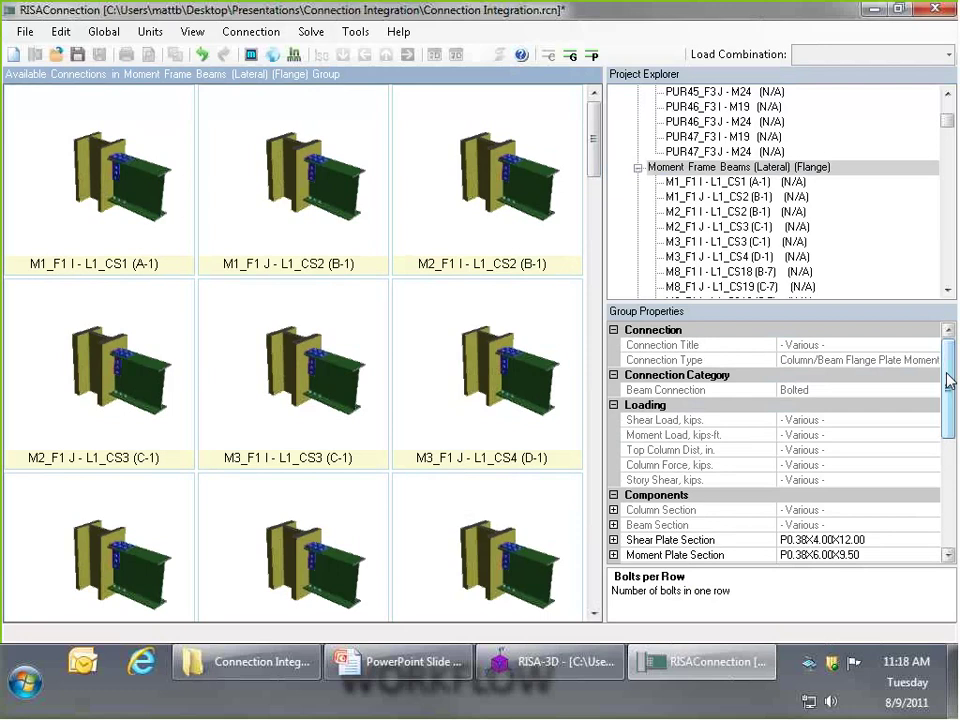
pyautogui.moveTo(950, 380); pyautogui.dragTo(950, 489)
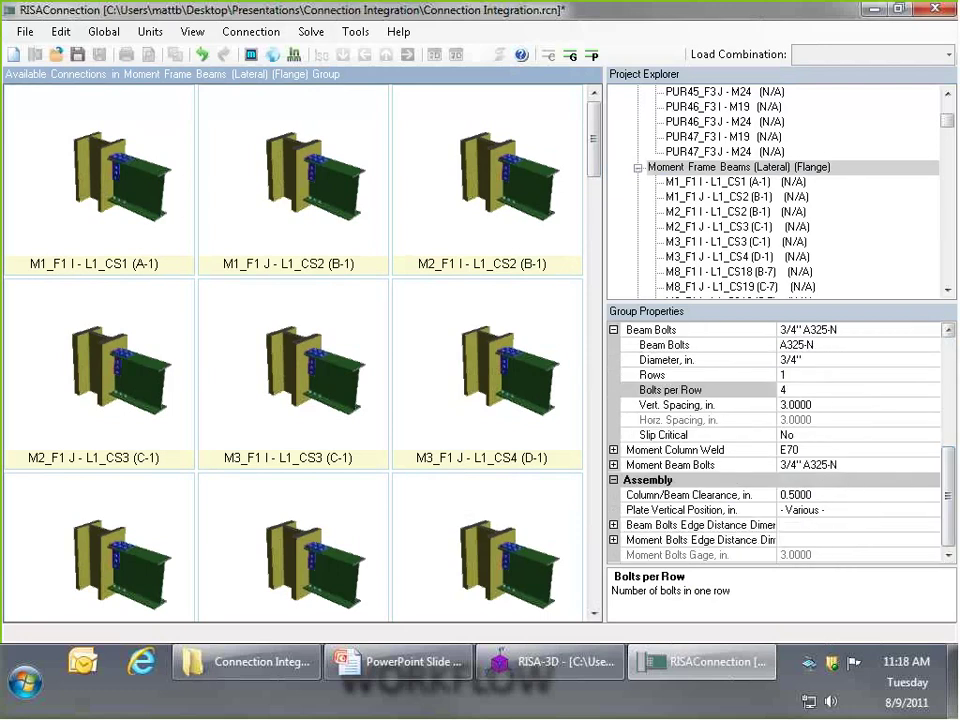
pyautogui.doubleClick(161, 165)
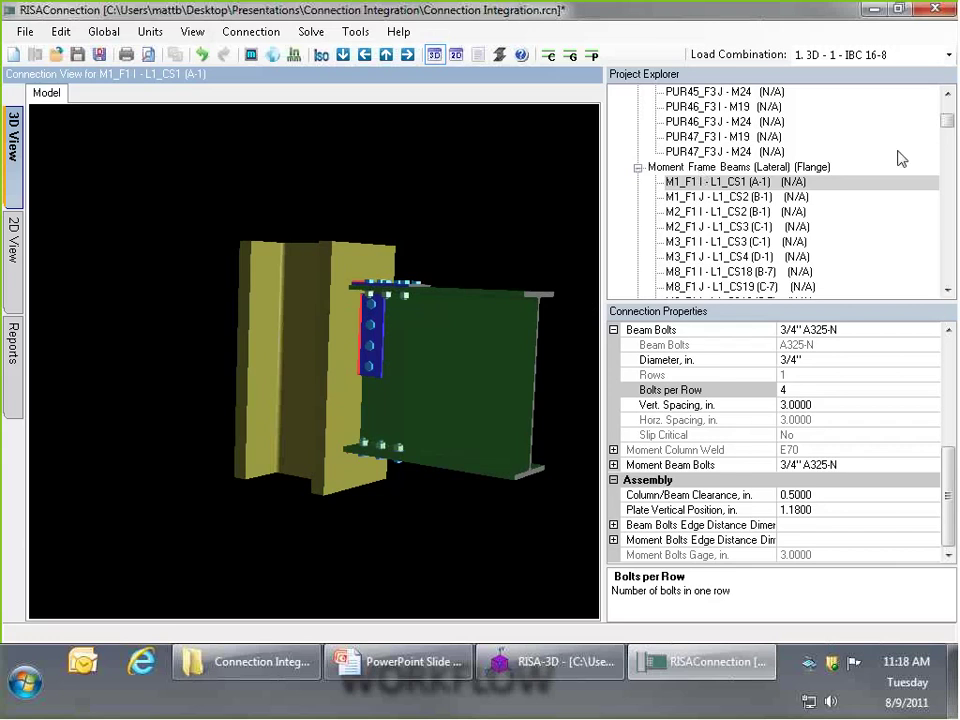
# Open the Floor Beam/Girder (Gravity) group and browse its connections to the end of the list
pyautogui.moveTo(946, 121); pyautogui.dragTo(951, 165)
pyautogui.click(750, 169)
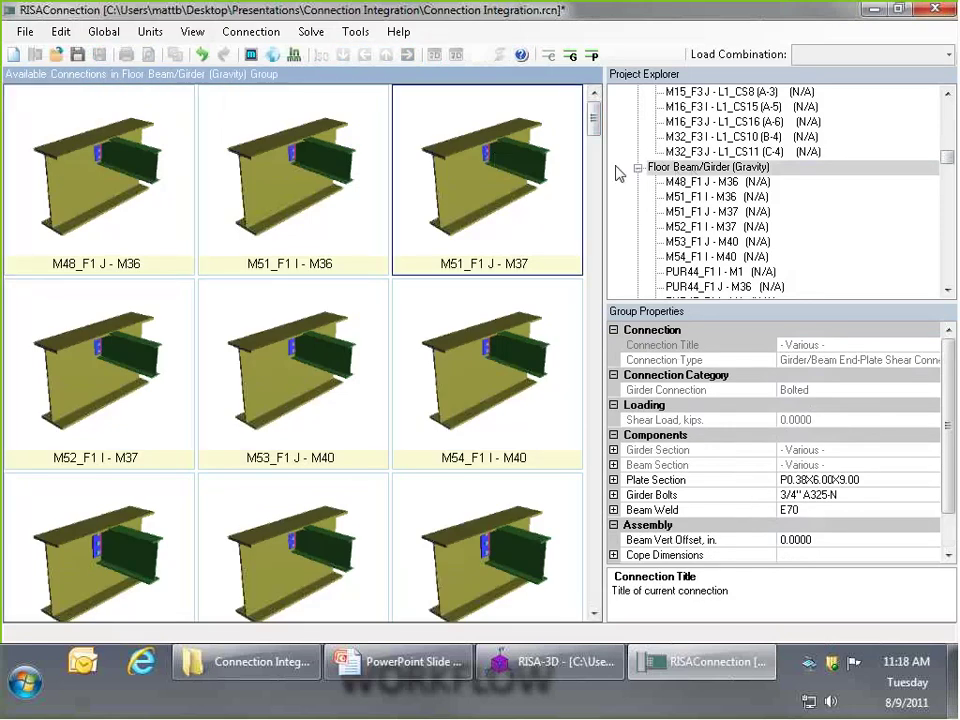
pyautogui.moveTo(595, 120); pyautogui.dragTo(598, 610)
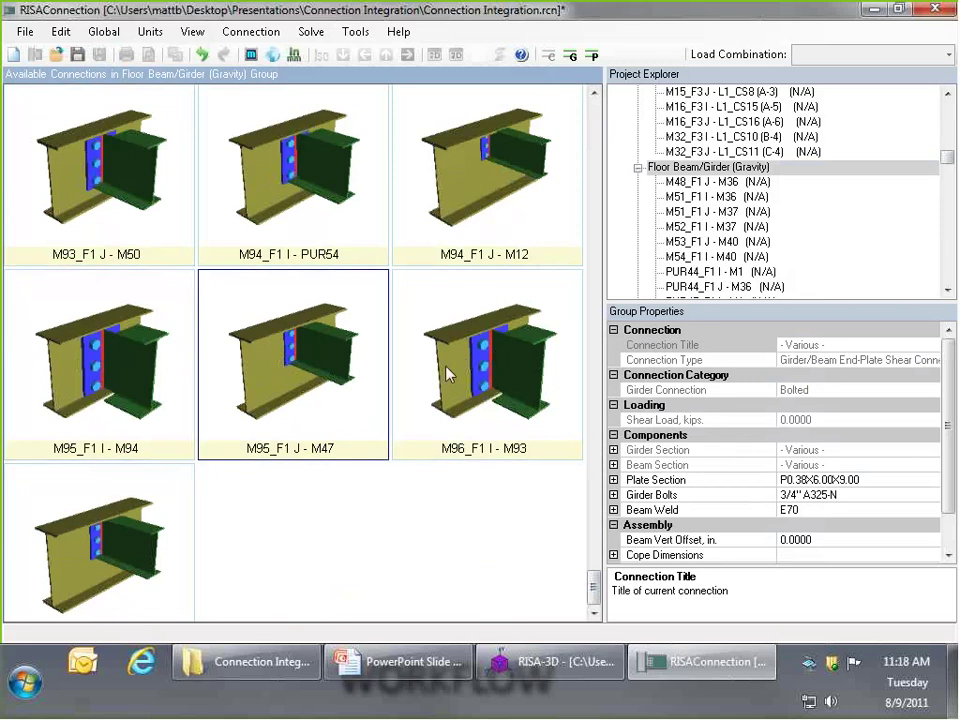
# Open the M95_F1 I - M94 connection in 3D and examine its end plate and the beam's cope from different angles
pyautogui.doubleClick(113, 378)
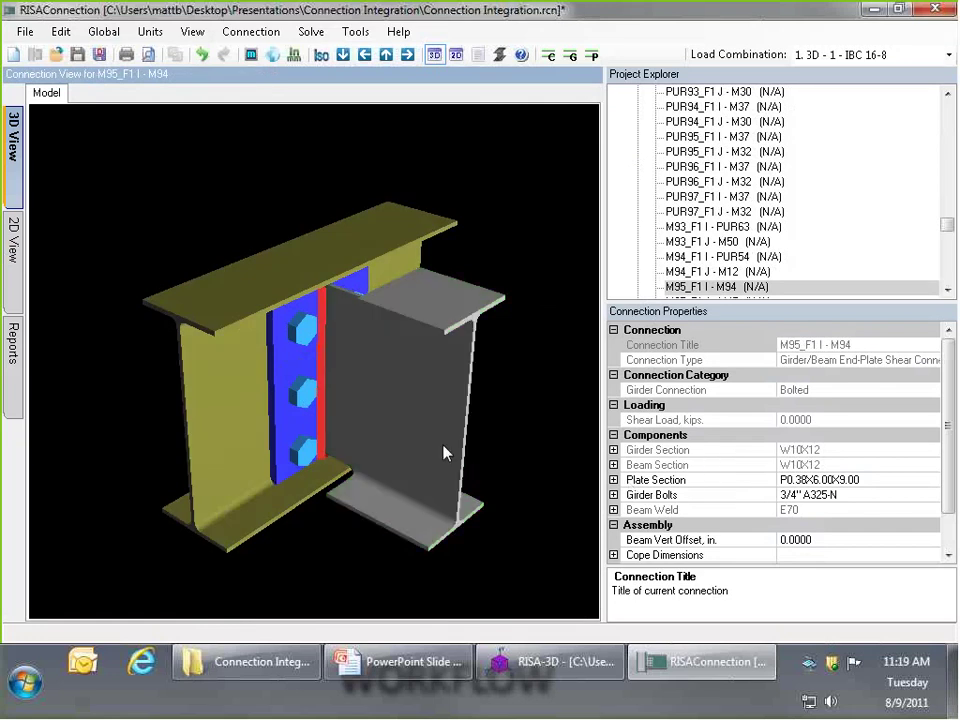
pyautogui.moveTo(378, 495); pyautogui.dragTo(437, 407)
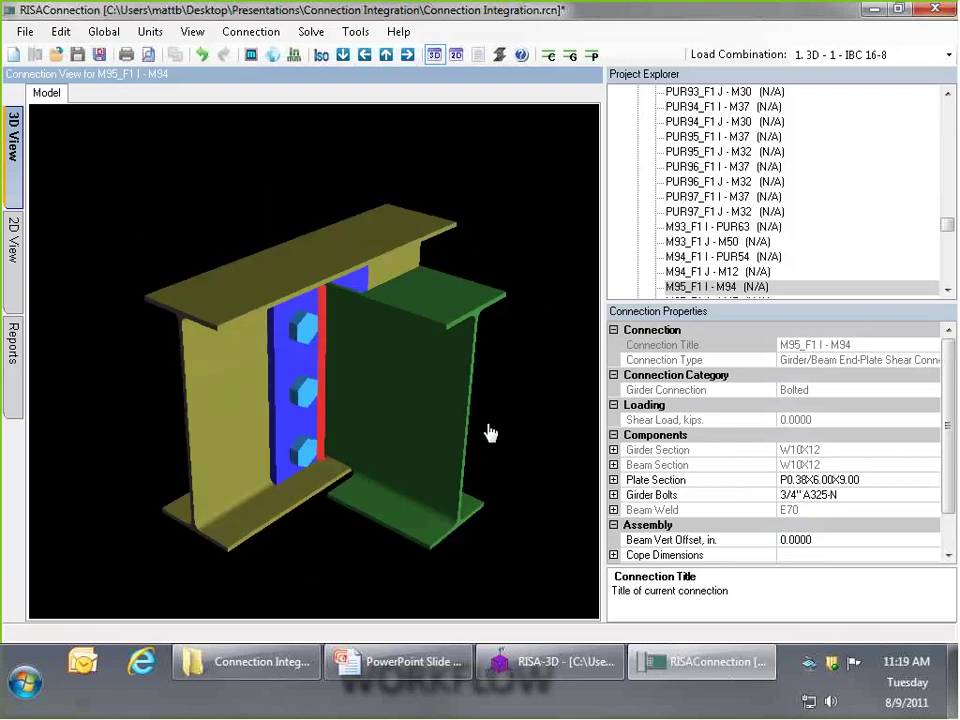
pyautogui.moveTo(489, 435); pyautogui.dragTo(337, 466)
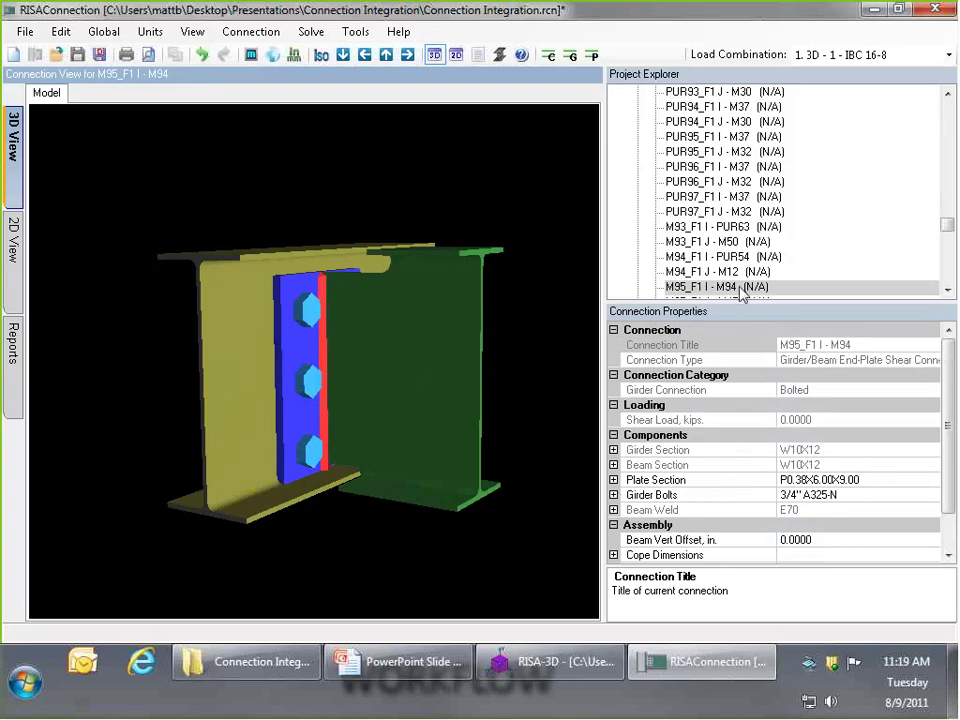
# Compare the M94_F1 J - M12 connection in 3D with M95_F1 I - M94, and expand the latter's Girder Bolts properties
pyautogui.click(947, 289)
pyautogui.click(947, 289)
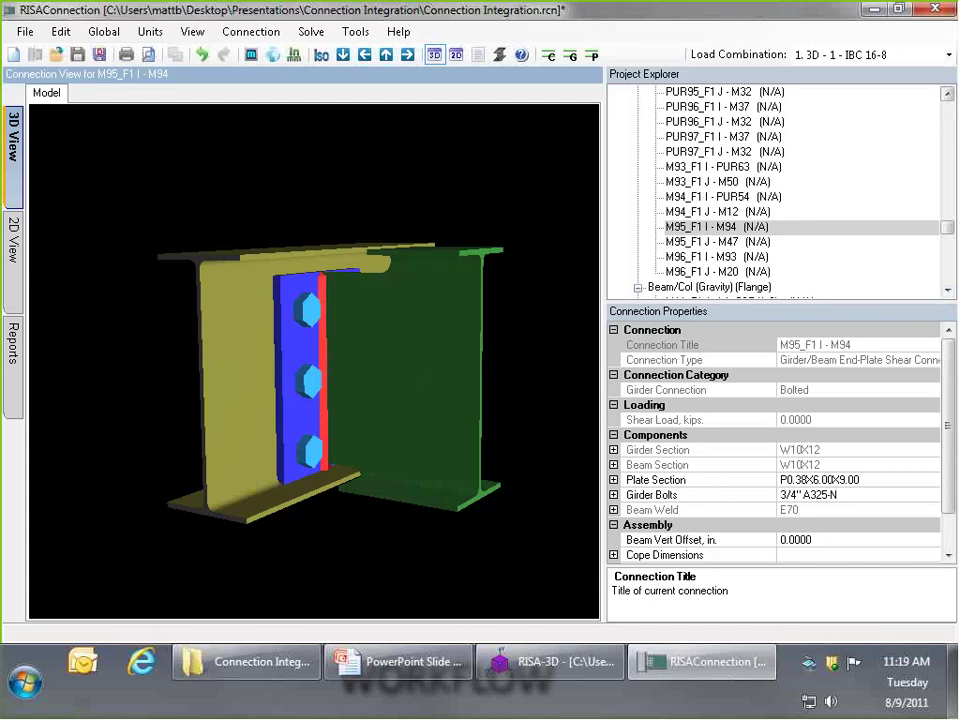
pyautogui.click(750, 214)
pyautogui.moveTo(390, 272); pyautogui.dragTo(375, 365)
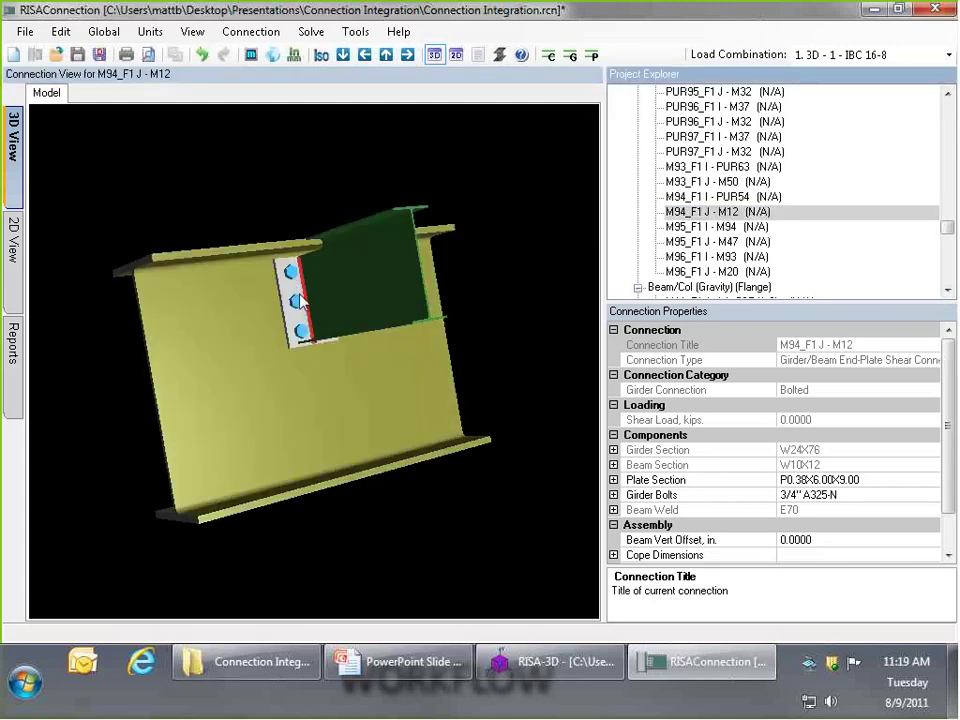
pyautogui.click(740, 229)
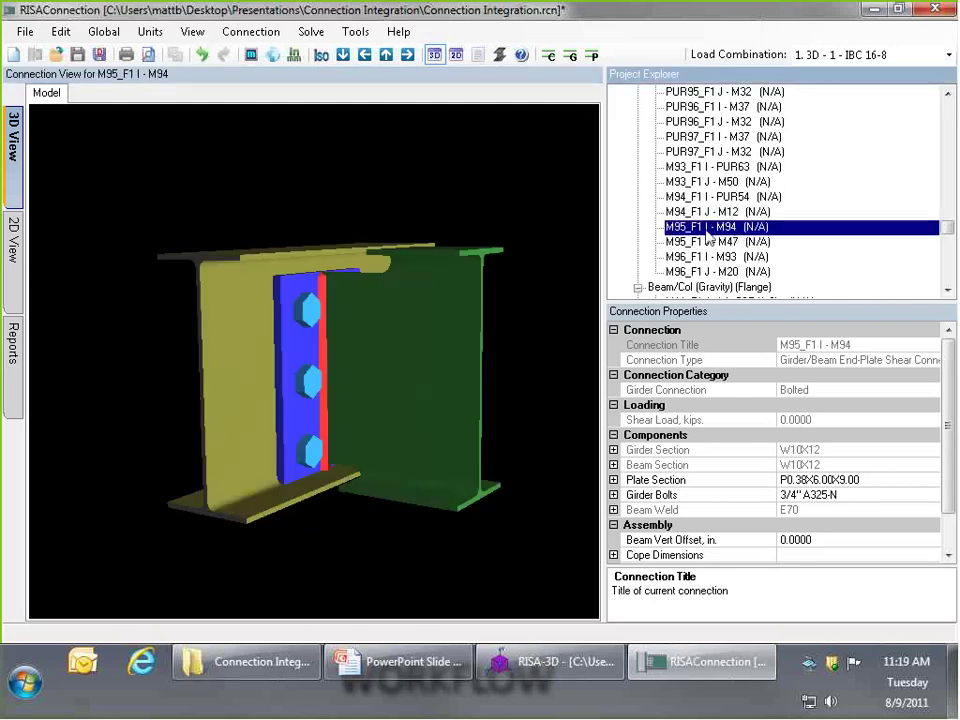
pyautogui.click(613, 495)
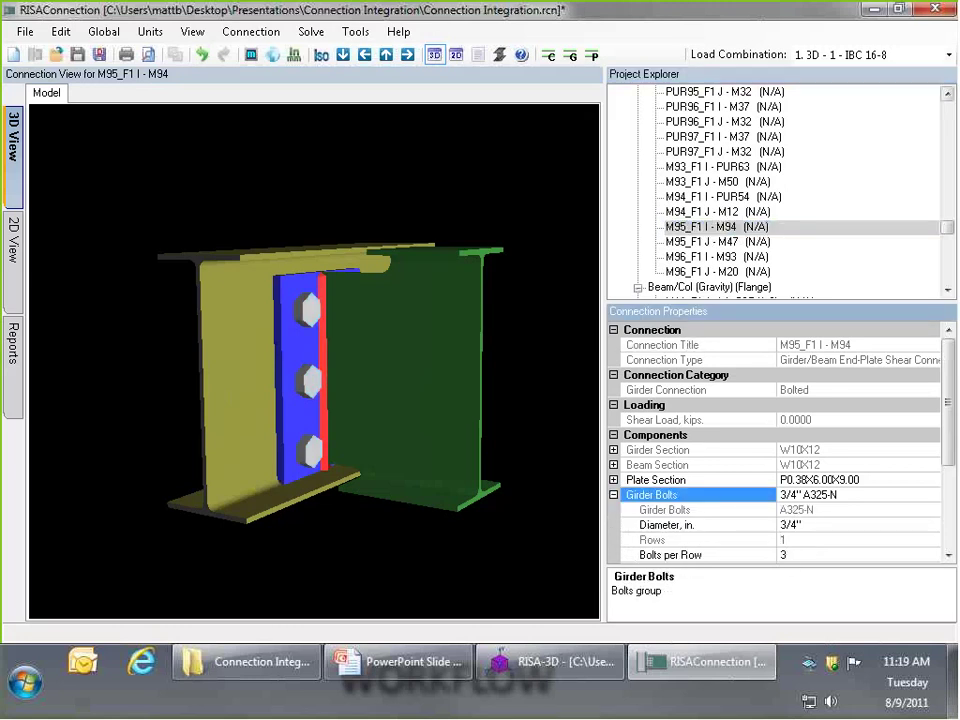
# Open the Floor Beam/Girder (Gravity) group and review its Girder Bolts properties
pyautogui.scroll(3, 950, 221)
pyautogui.moveTo(950, 221); pyautogui.dragTo(950, 158)
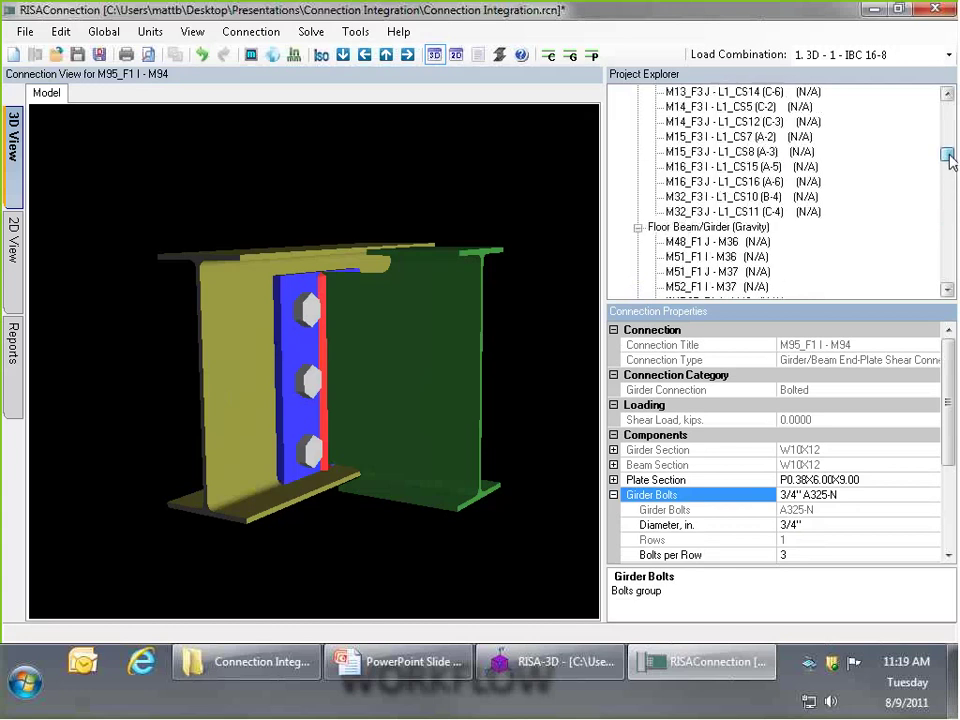
pyautogui.click(707, 229)
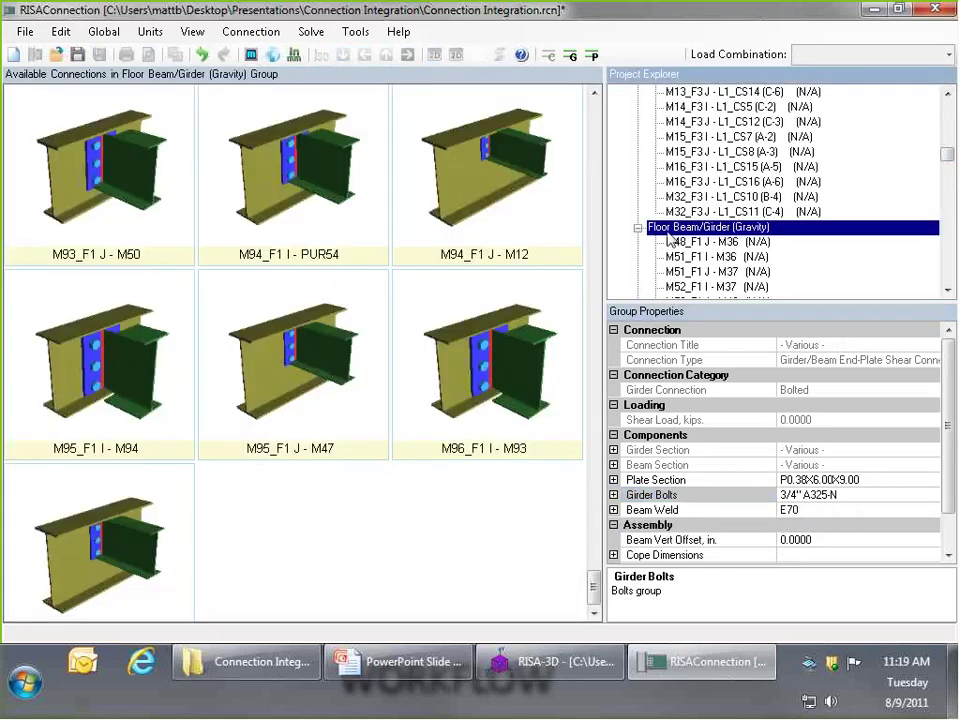
pyautogui.click(613, 494)
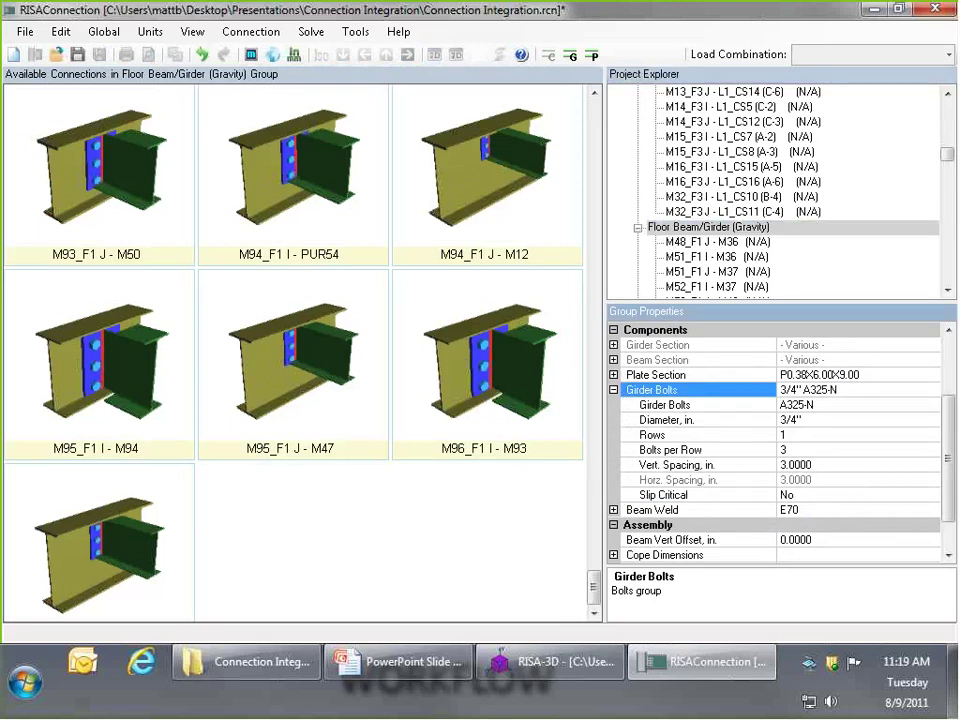
# Set the girder bolts of the M95_F1 I - M94 connection to 2 bolts per row
pyautogui.moveTo(948, 154); pyautogui.dragTo(950, 227)
pyautogui.doubleClick(712, 241)
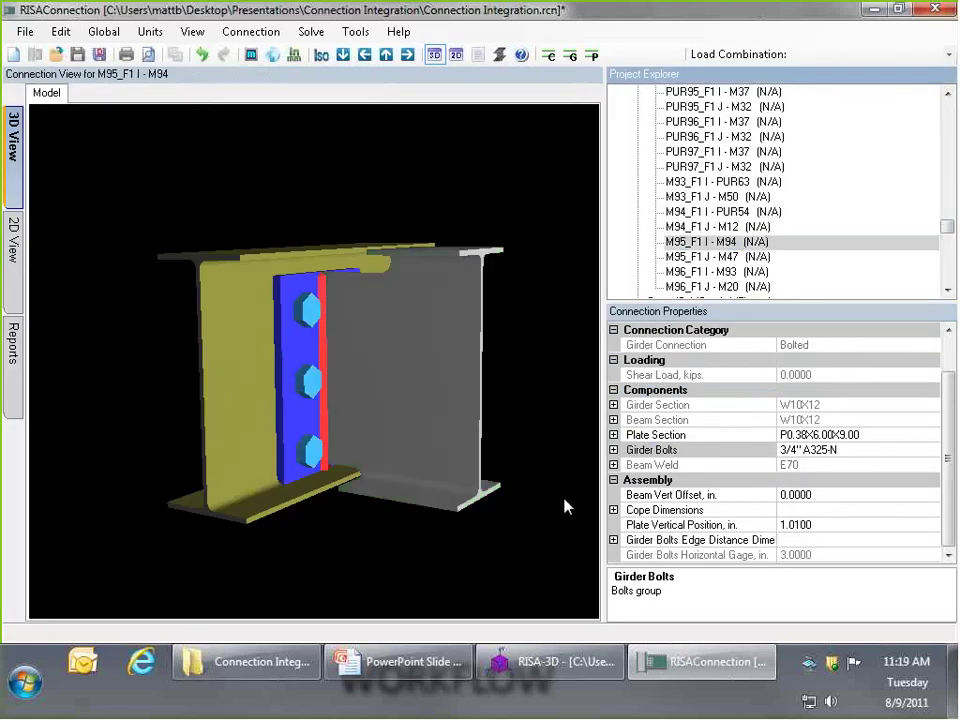
pyautogui.click(614, 449)
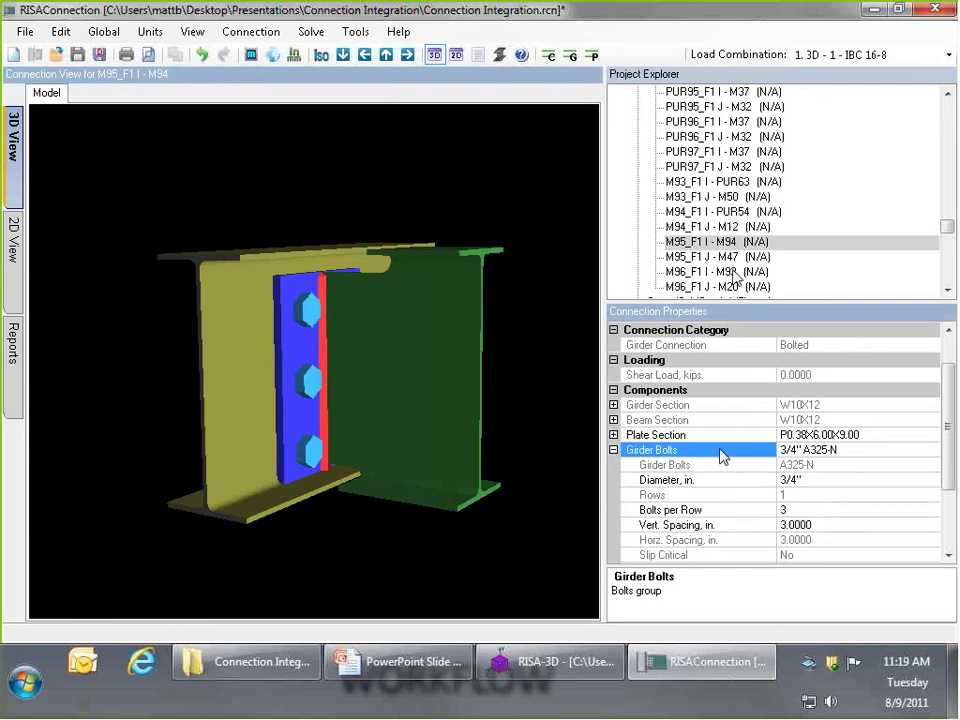
pyautogui.click(934, 509)
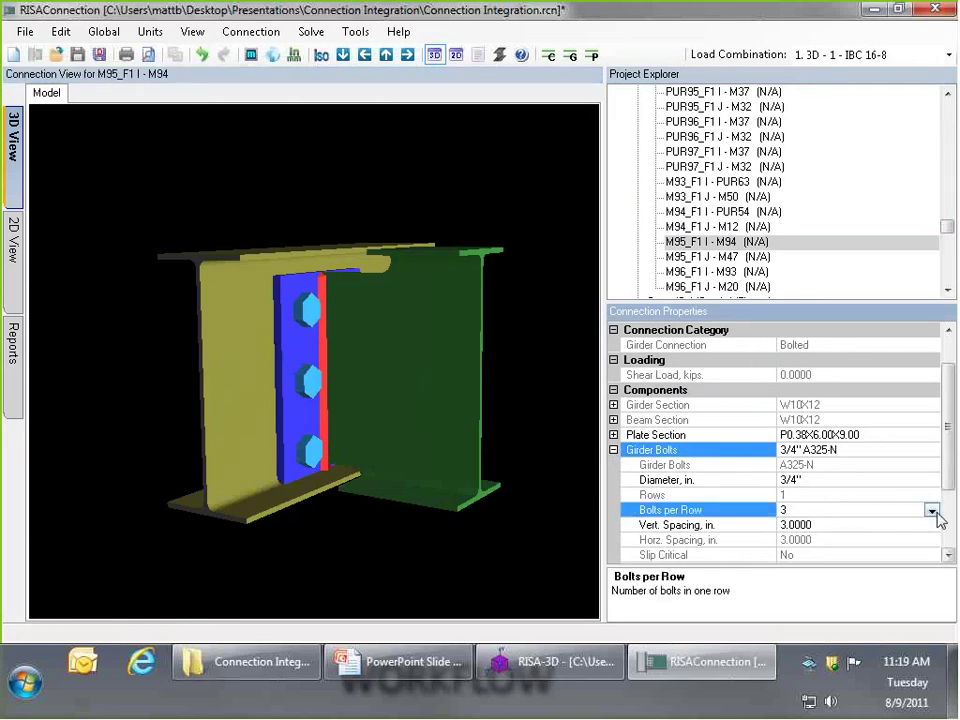
pyautogui.click(931, 510)
pyautogui.click(805, 378)
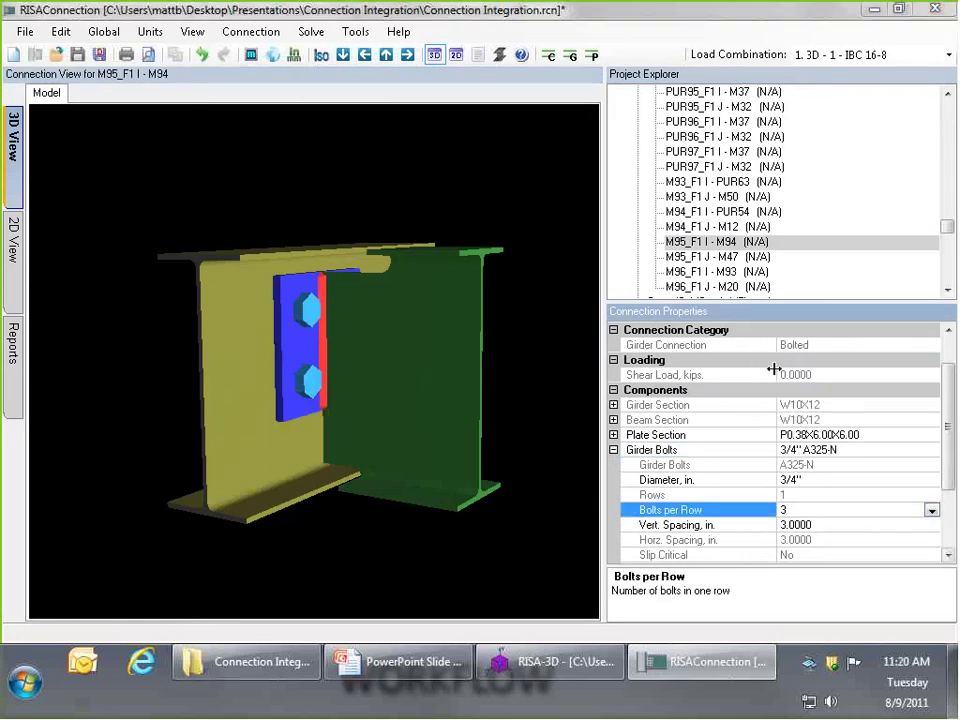
# Set the girder bolts of the M96_F1 I - M93 connection to 2 bolts per row and check the shortened plate in 3D
pyautogui.click(733, 272)
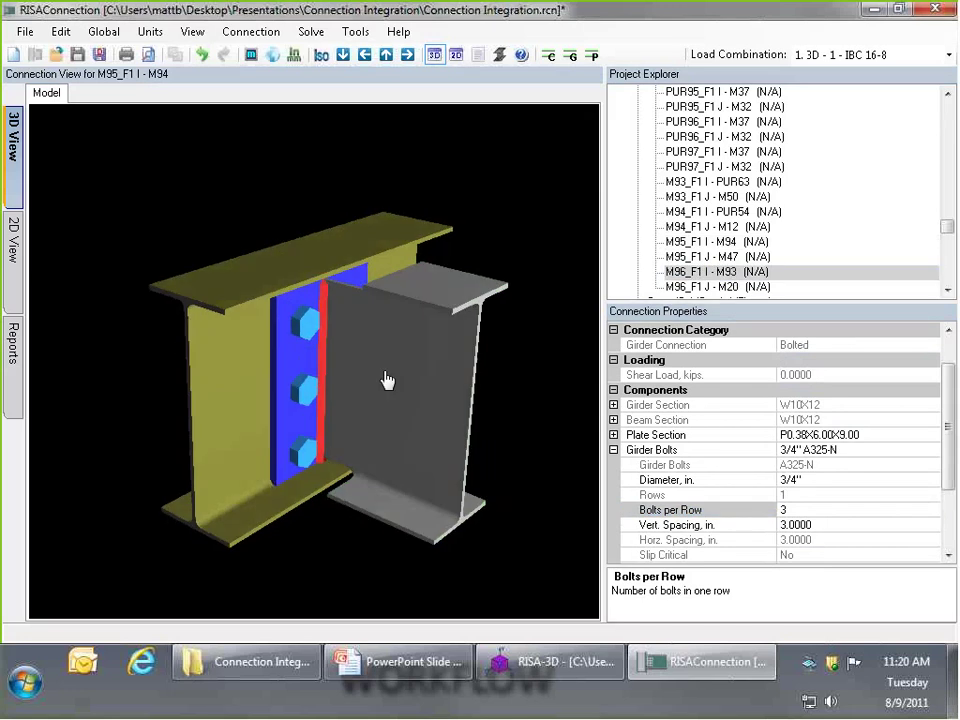
pyautogui.click(817, 508)
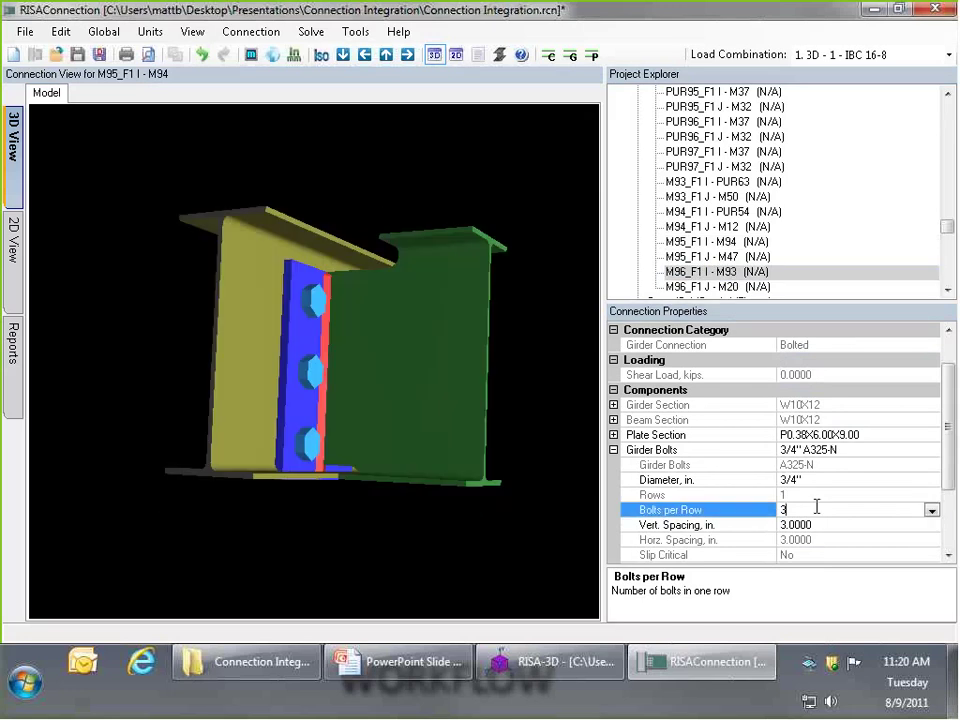
pyautogui.click(931, 510)
pyautogui.click(784, 380)
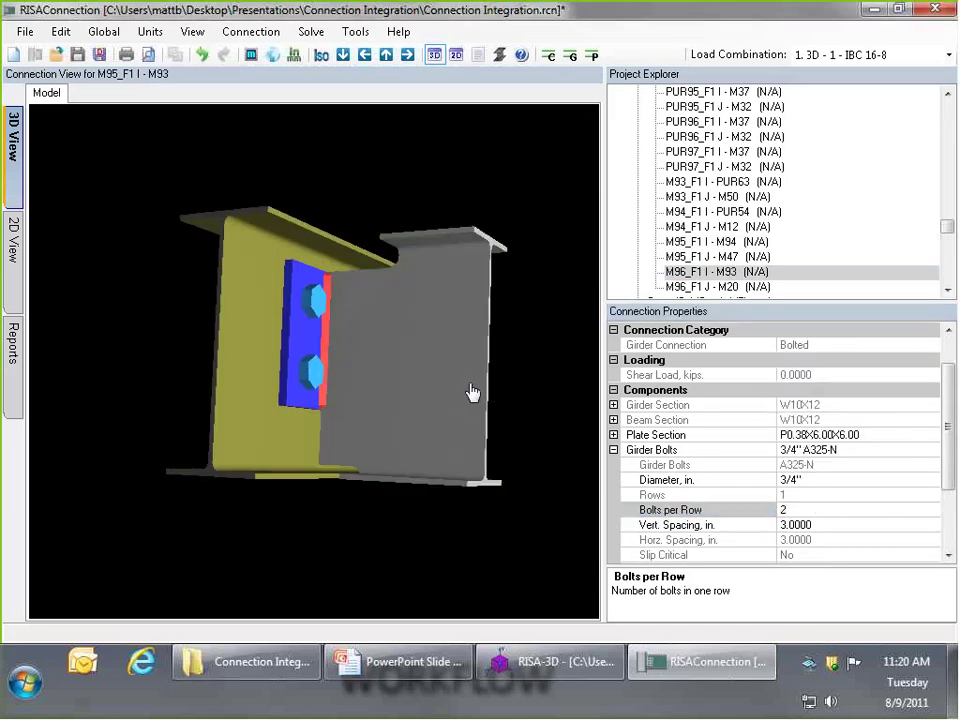
pyautogui.moveTo(492, 400)
pyautogui.mouseDown()
pyautogui.moveTo(495, 411)
pyautogui.moveTo(486, 405)
pyautogui.mouseUp()
# Review the Bolts per Row property of the Floor Beam/Girder (Gravity) group and browse its connection thumbnails to the end
pyautogui.moveTo(948, 231); pyautogui.dragTo(950, 160)
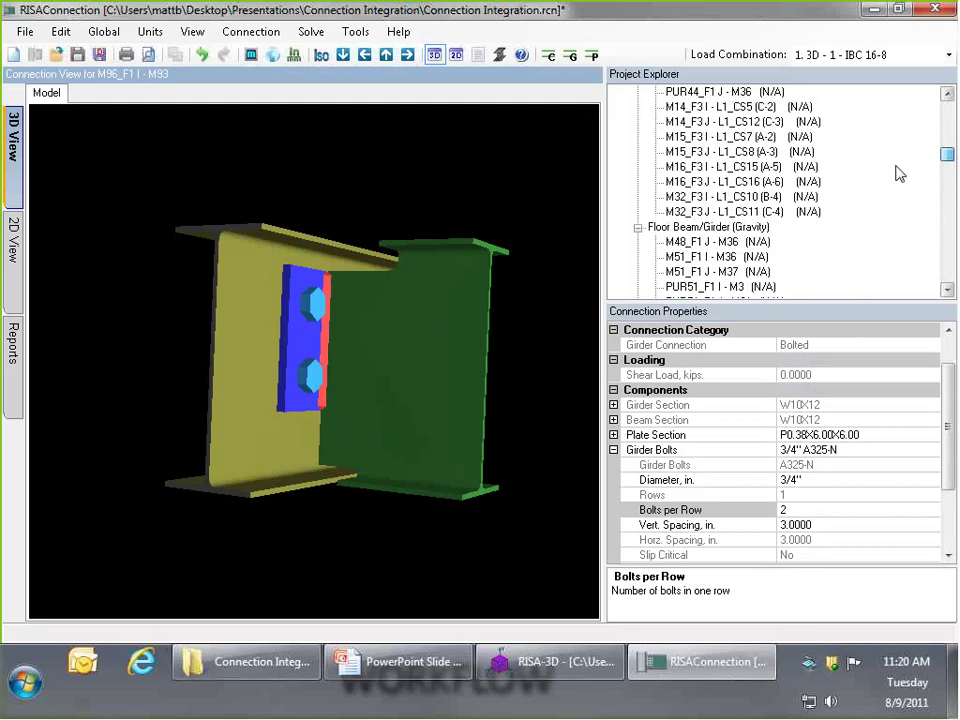
pyautogui.click(840, 227)
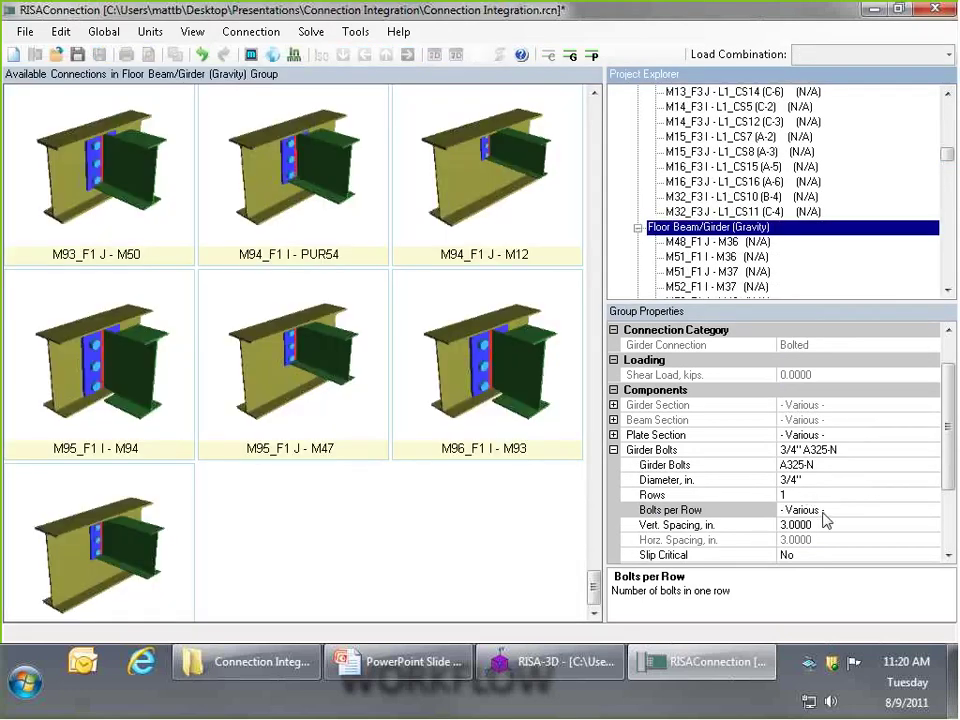
pyautogui.click(322, 525)
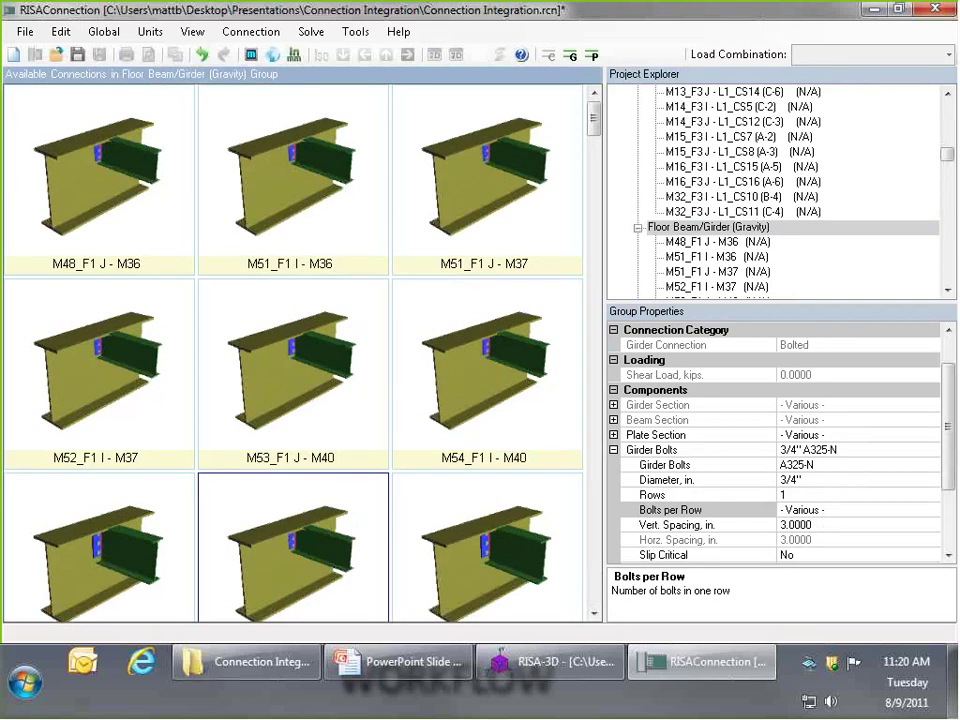
pyautogui.moveTo(607, 530); pyautogui.dragTo(604, 612)
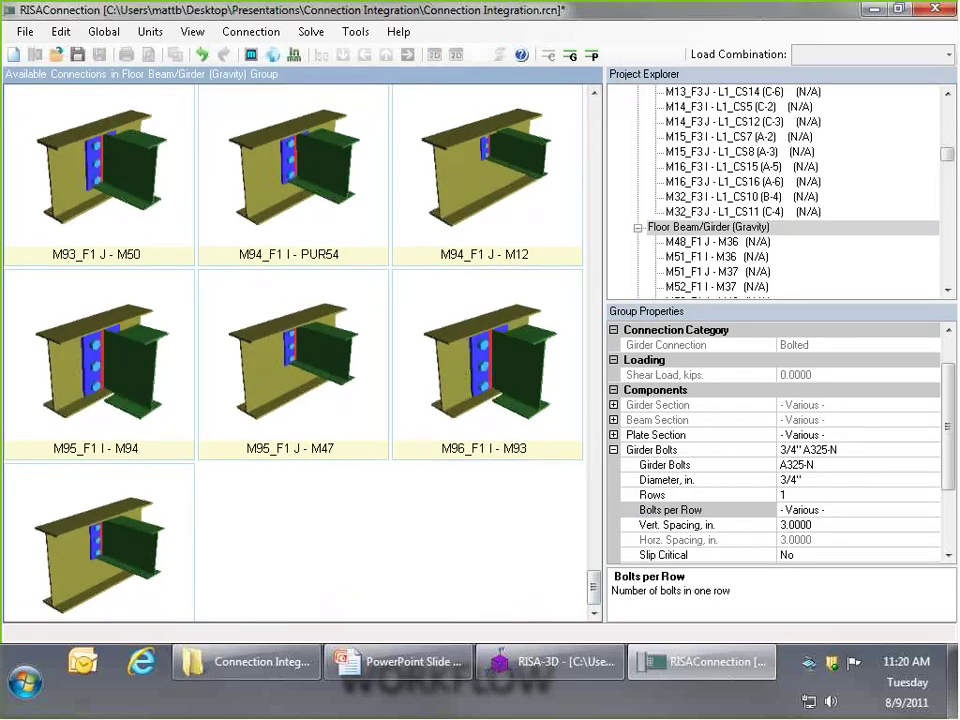
# Reopen the M95_F1 I - M94 and M96_F1 I - M93 connections in 3D to check their bolts and copes
pyautogui.moveTo(947, 155); pyautogui.dragTo(946, 232)
pyautogui.click(726, 228)
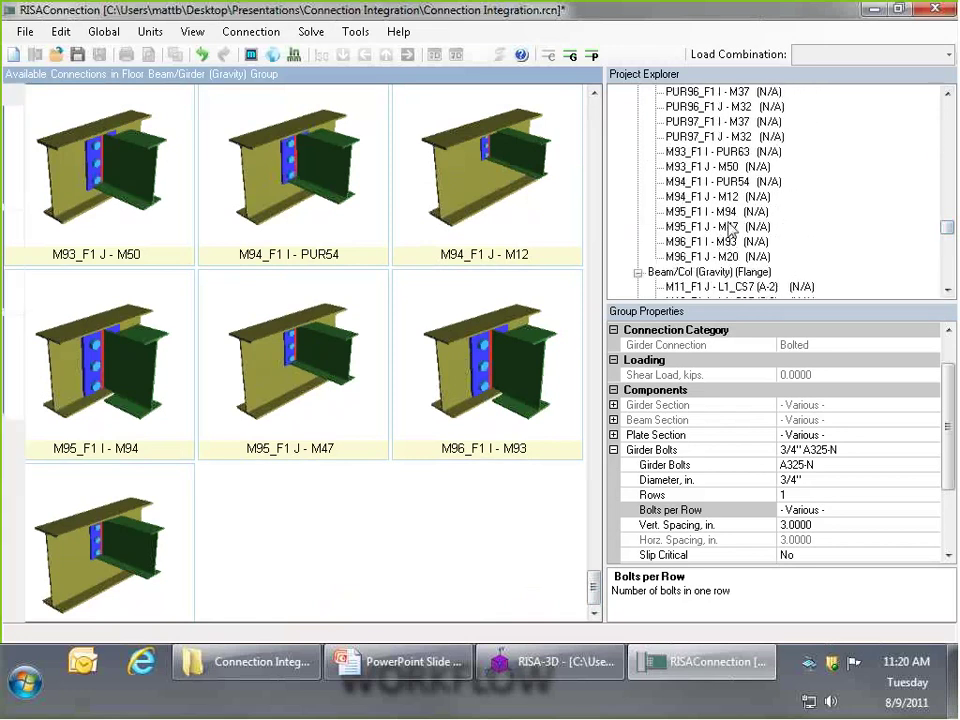
pyautogui.click(716, 212)
pyautogui.moveTo(435, 401); pyautogui.dragTo(465, 388)
pyautogui.click(760, 243)
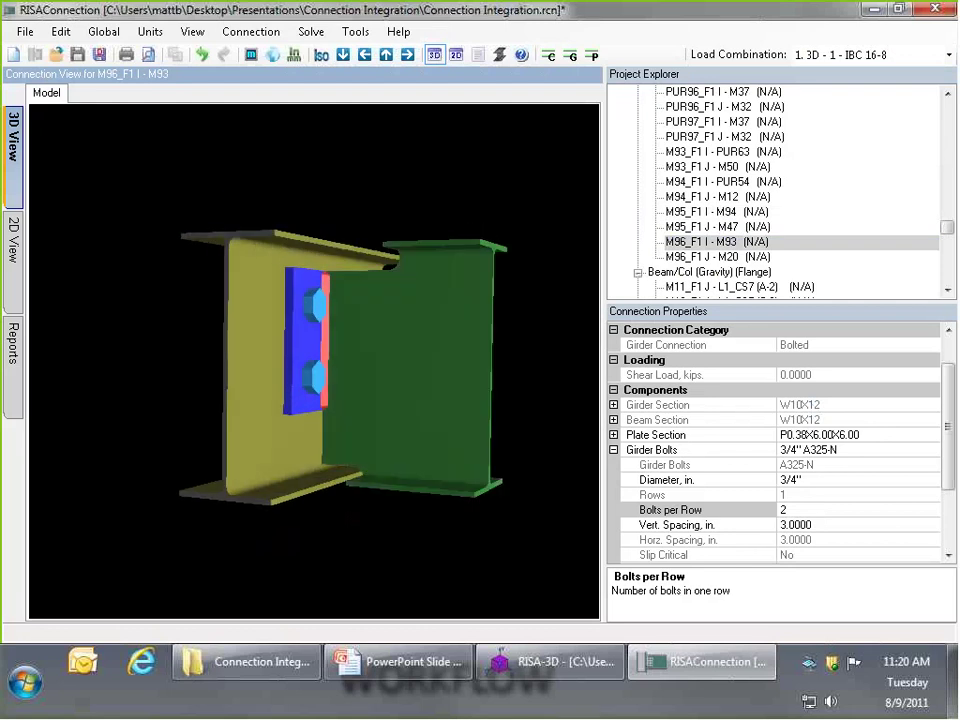
# Switch to RISA-3D, send the model back to RISAFloor, and return to the M96_F1 I - M93 connection in RISAConnection
pyautogui.click(548, 672)
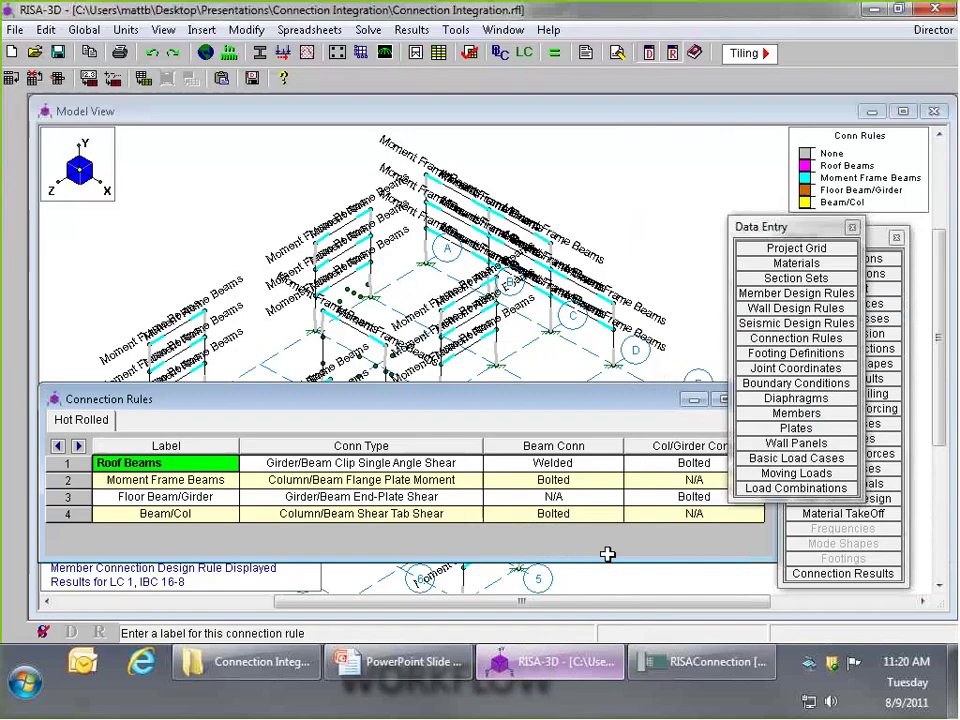
pyautogui.click(933, 30)
pyautogui.click(846, 49)
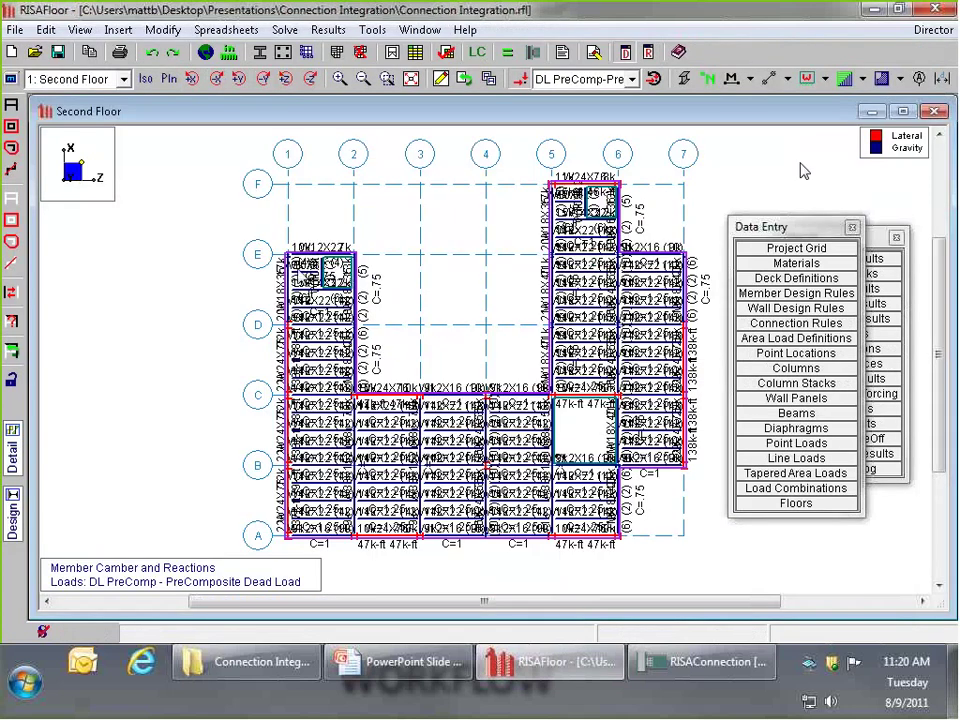
pyautogui.scroll(1, 289, 270)
pyautogui.click(528, 658)
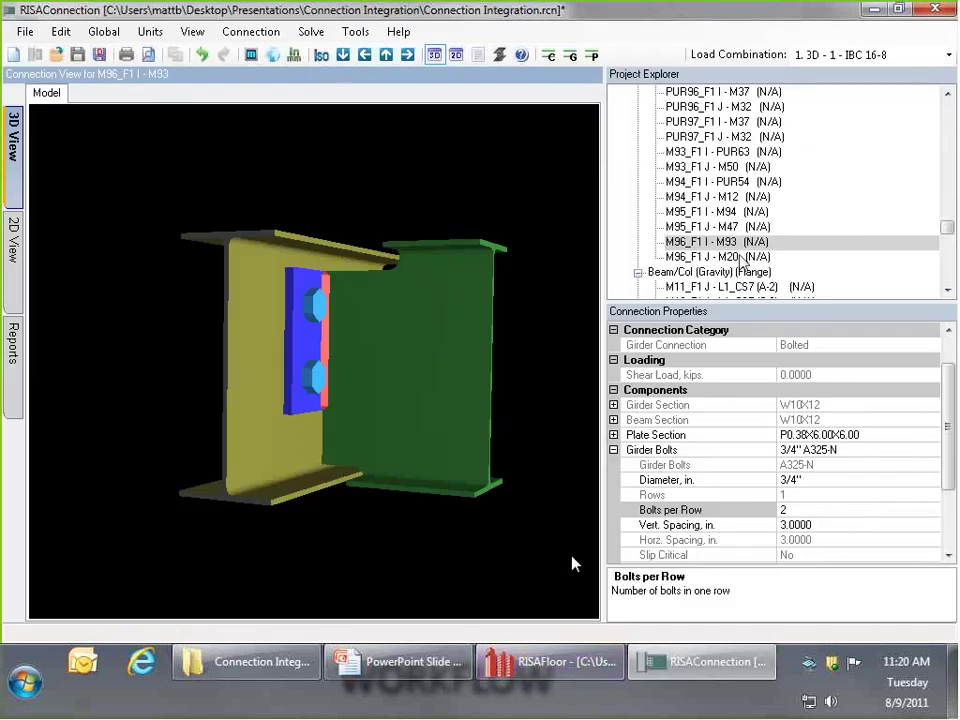
pyautogui.click(690, 244)
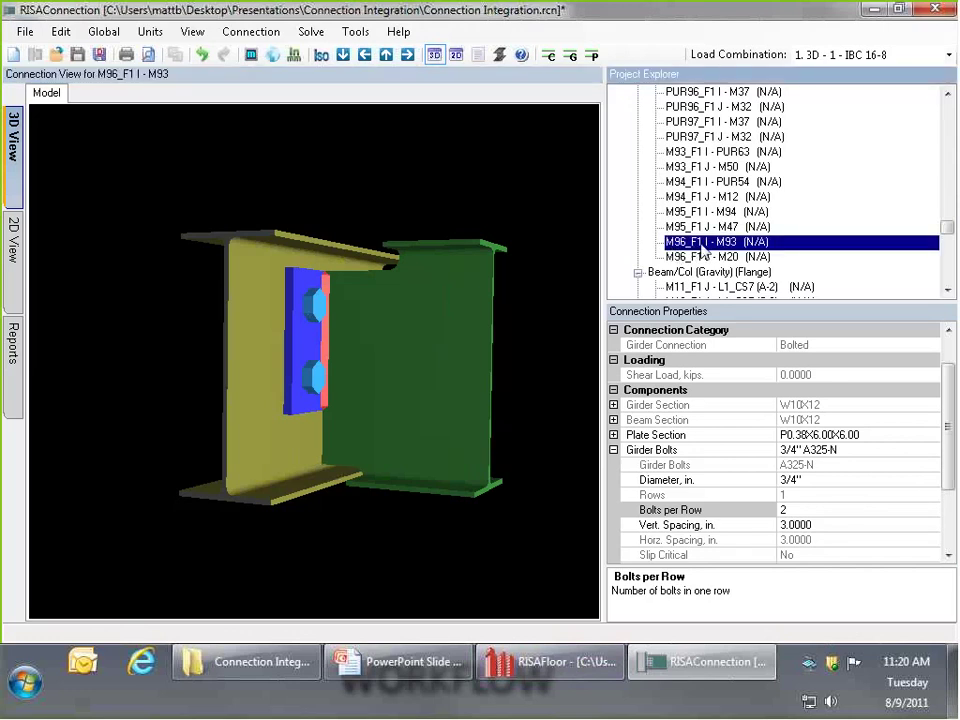
# Switch to RISAFloor, show beam labels on the Second Floor plan, and locate beams M96 and M93 beside the opening near grid E
pyautogui.click(555, 662)
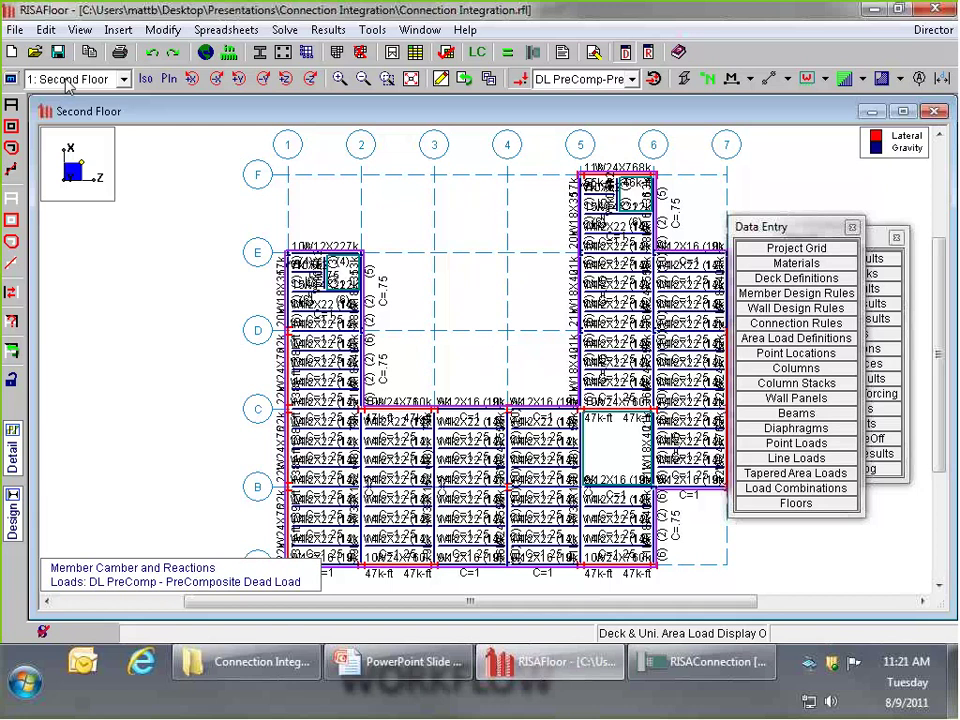
pyautogui.moveTo(450, 301); pyautogui.dragTo(360, 288, button='middle')
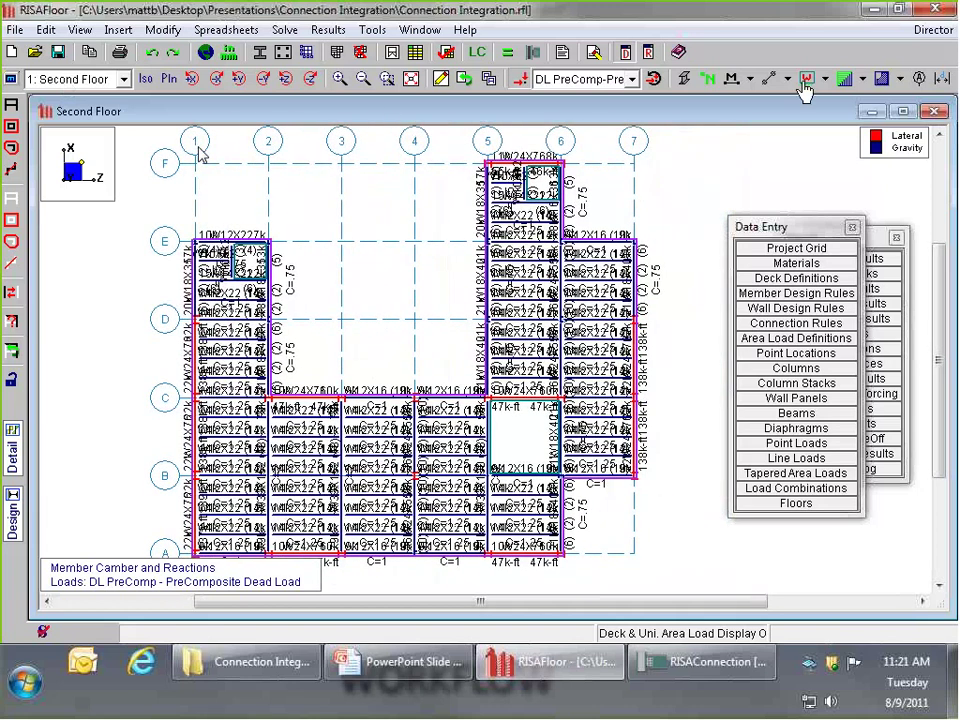
pyautogui.click(748, 80)
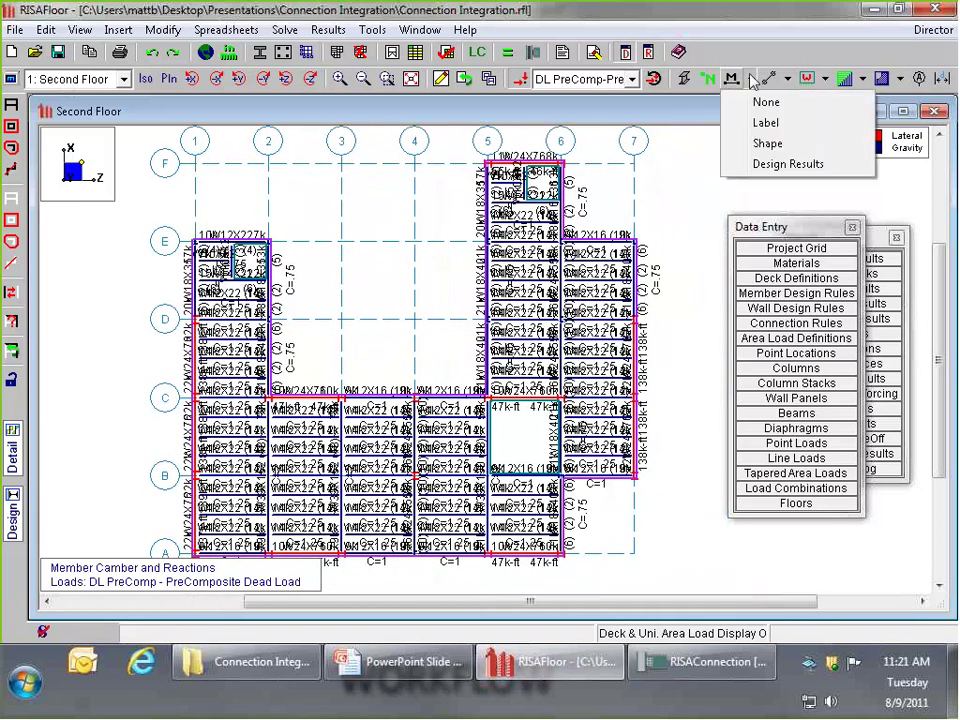
pyautogui.click(768, 124)
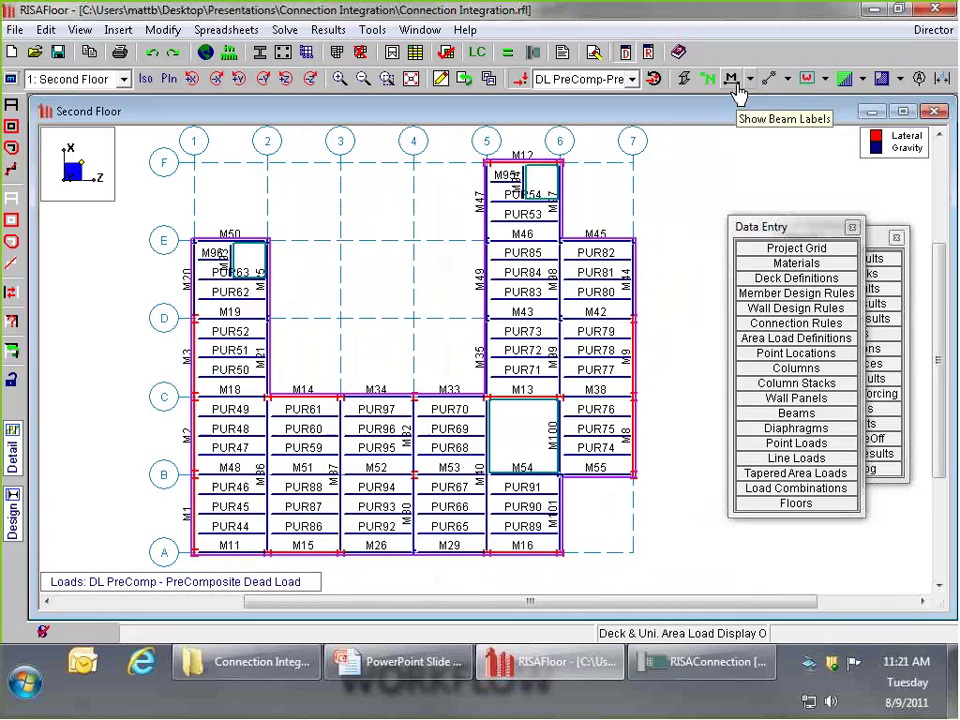
pyautogui.scroll(3, 393, 220)
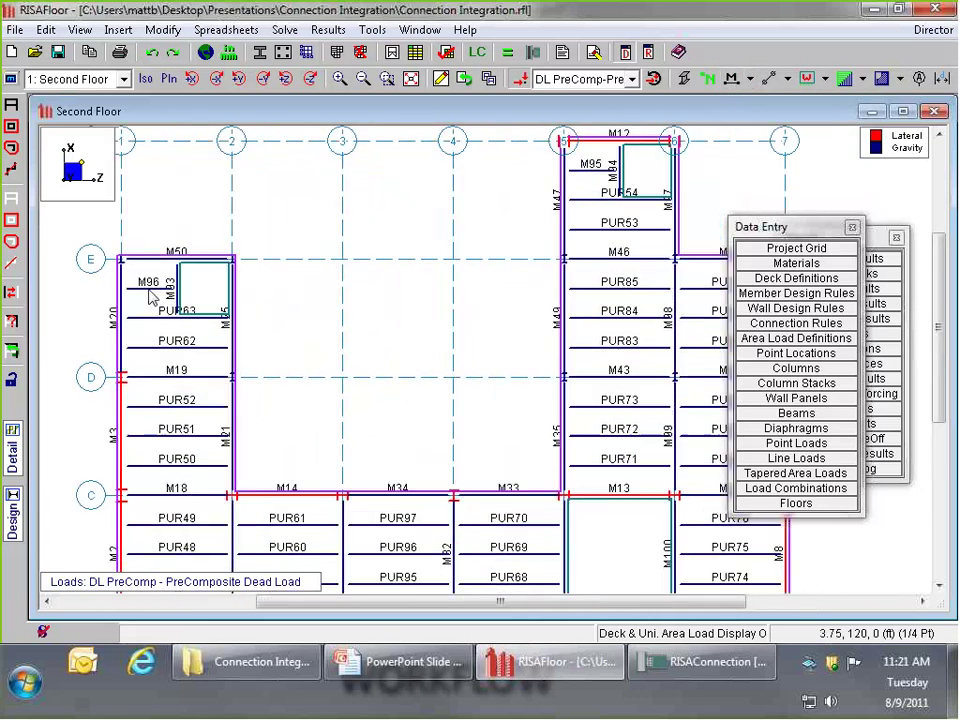
pyautogui.scroll(2, 152, 292)
pyautogui.scroll(2, 152, 288)
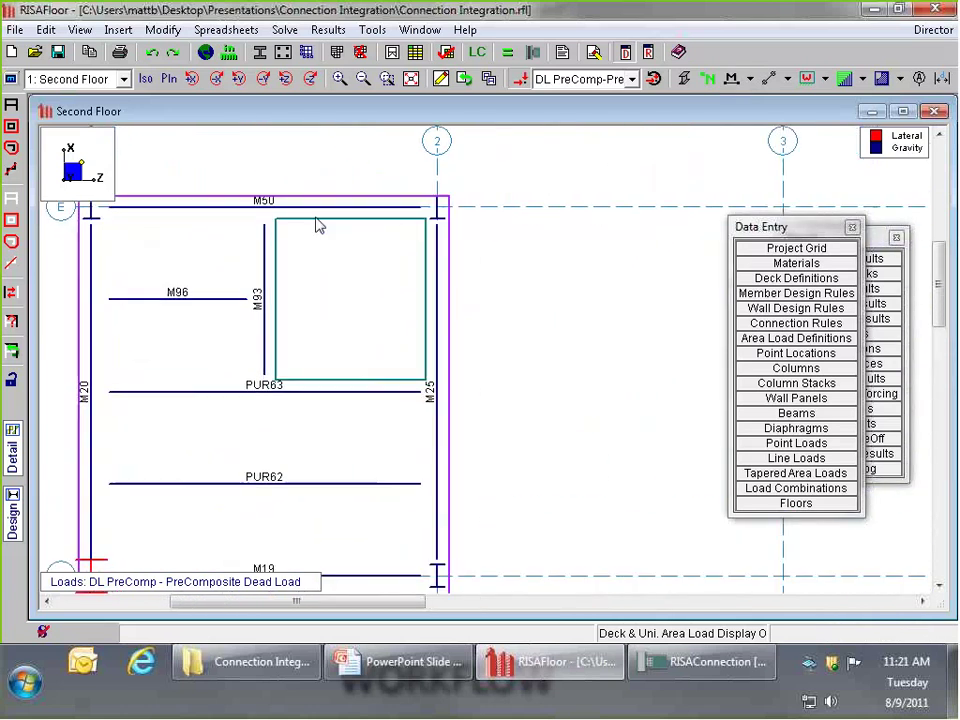
# Display the beam shapes and then the design results on the Second Floor plan, and examine the M96 and M93 beams' reactions
pyautogui.click(752, 80)
pyautogui.click(748, 143)
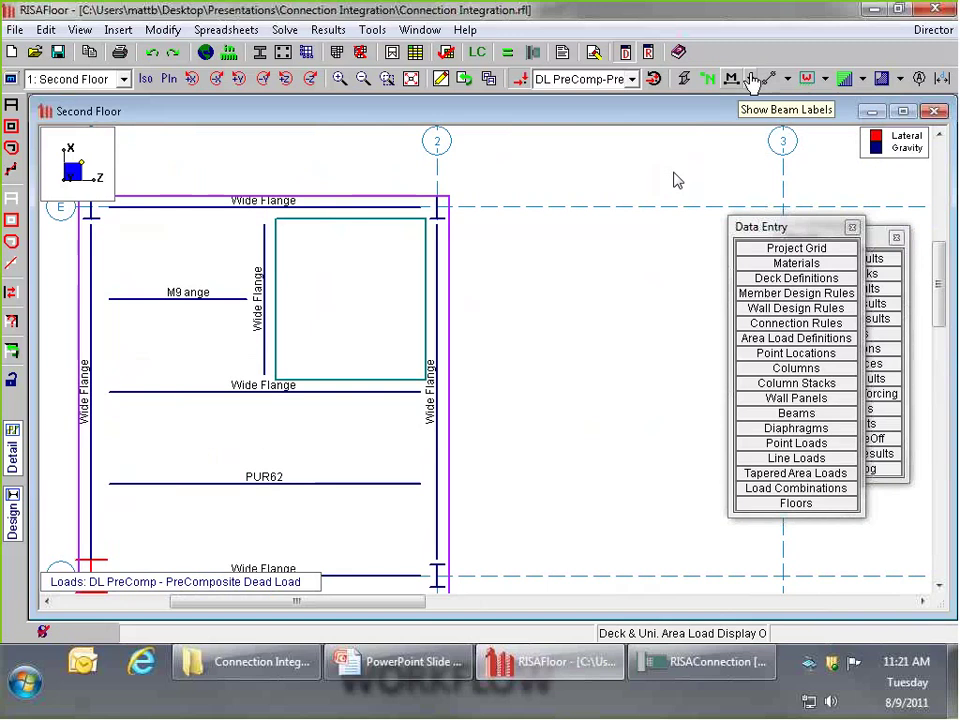
pyautogui.click(752, 80)
pyautogui.click(760, 164)
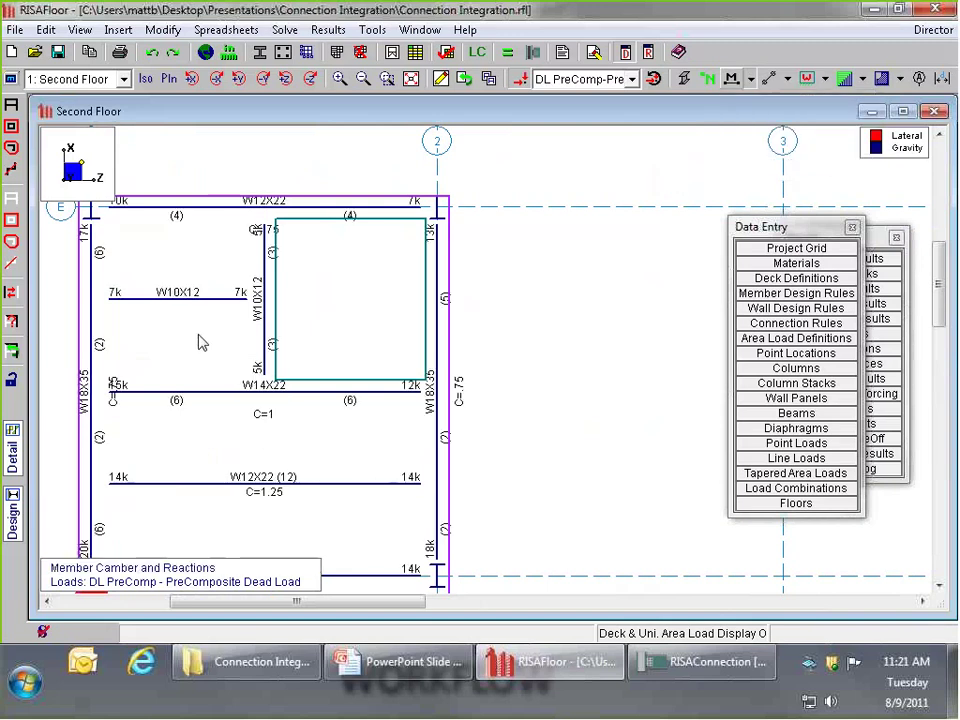
pyautogui.moveTo(199, 338); pyautogui.dragTo(228, 333, button='middle')
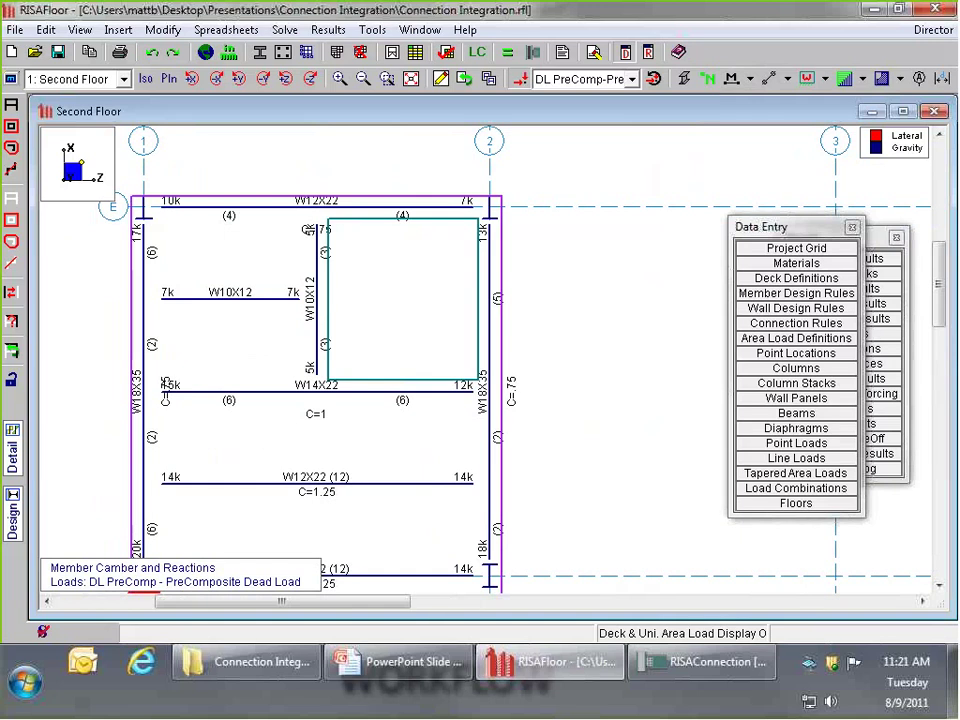
# Switch to RISAConnection and examine the M96_F1 I - M93 end plate and girder bottom flange from another angle
pyautogui.click(703, 661)
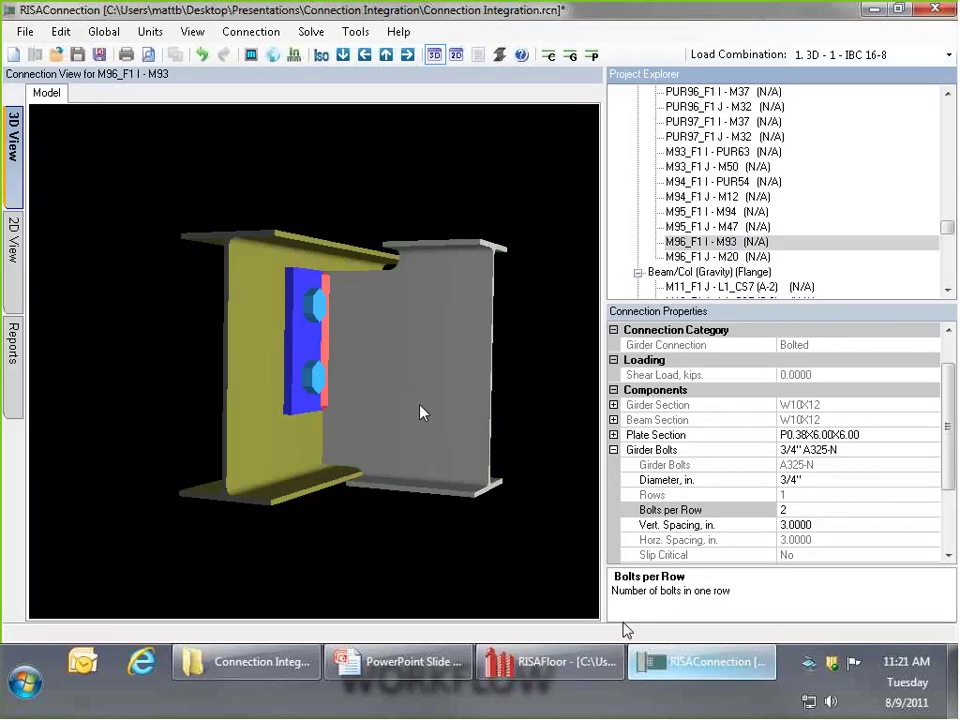
pyautogui.moveTo(444, 390); pyautogui.dragTo(461, 430)
pyautogui.click(366, 478)
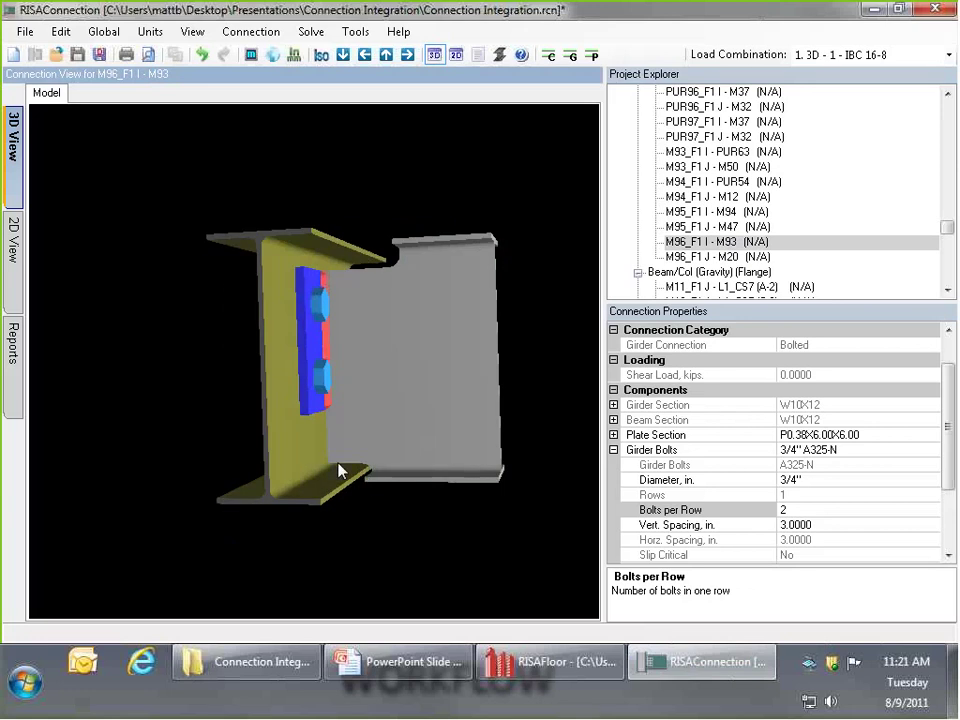
# Switch to RISAFloor and redesign beam M93 beside the opening near grid E on the Second Floor as a W12X14
pyautogui.click(536, 661)
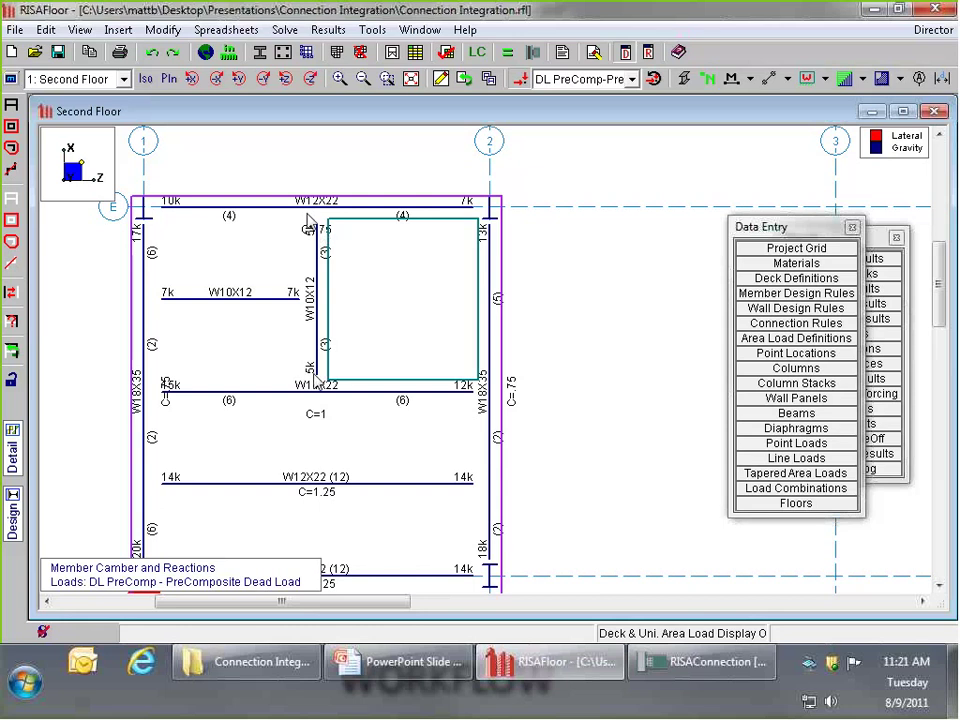
pyautogui.click(690, 664)
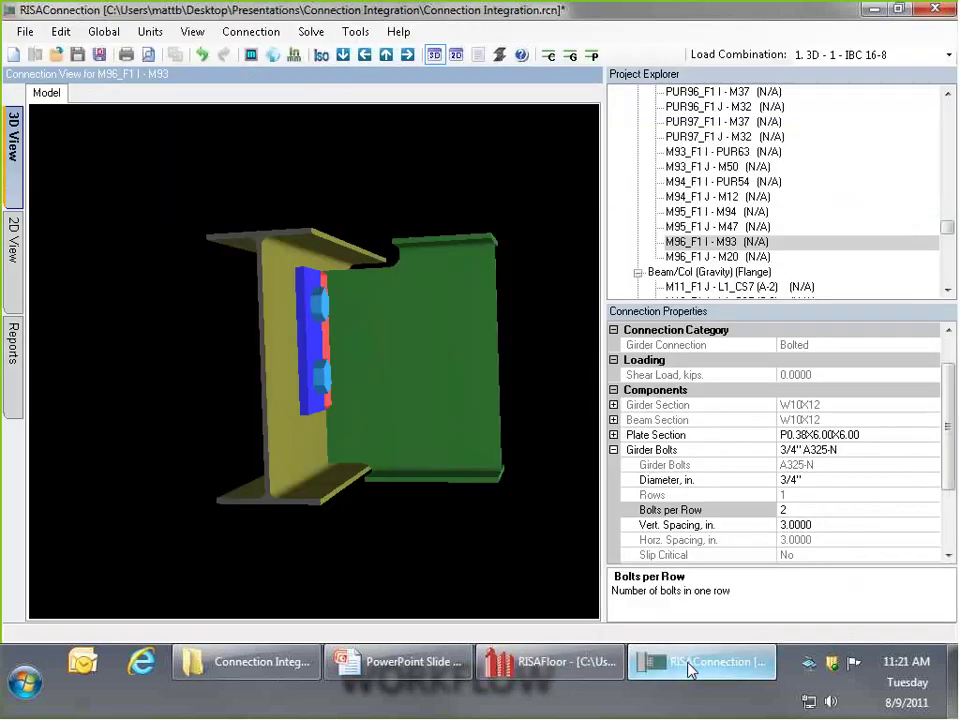
pyautogui.click(690, 664)
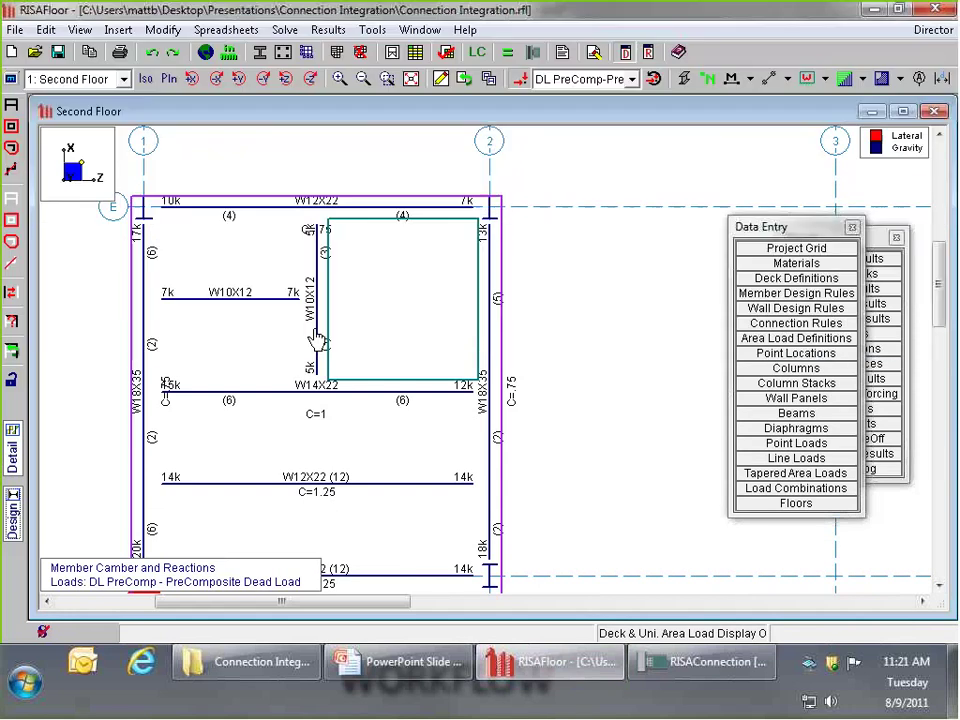
pyautogui.doubleClick(316, 340)
pyautogui.click(80, 158)
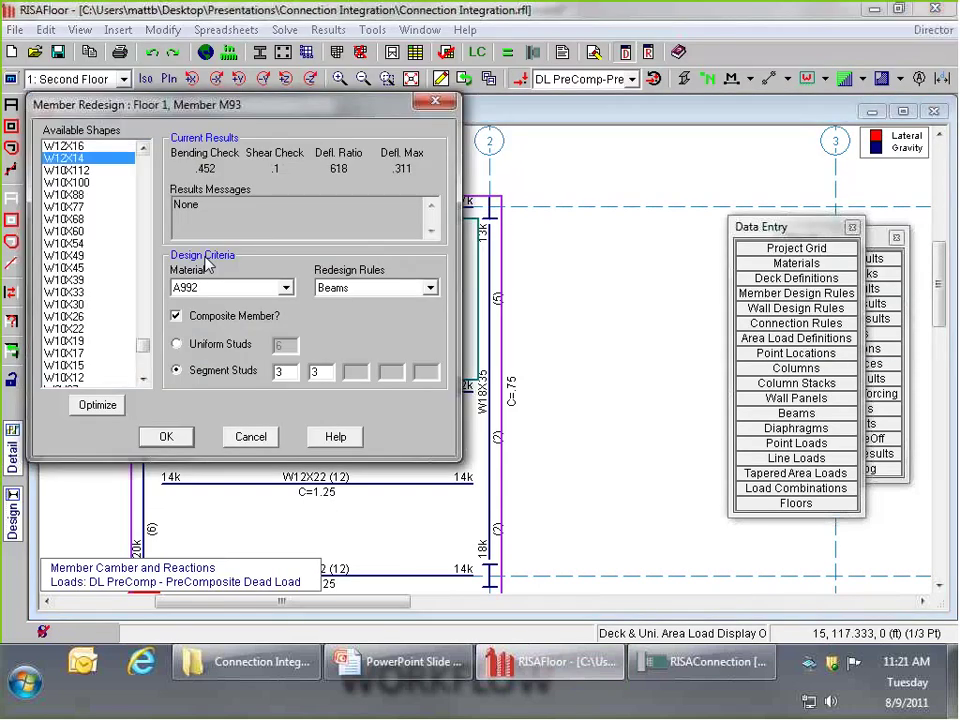
pyautogui.click(174, 436)
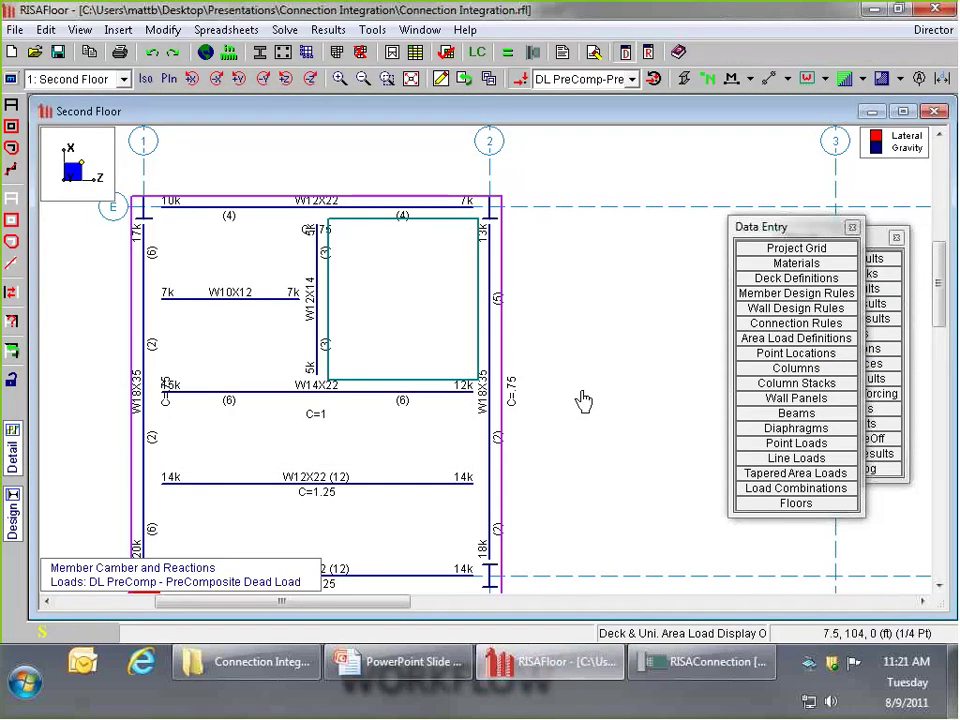
# Redesign beam M94, beside the opening between grids 5 and 6 near grid F, as a W12X14
pyautogui.scroll(-7, 200, 440)
pyautogui.moveTo(885, 200); pyautogui.dragTo(623, 395, button='middle')
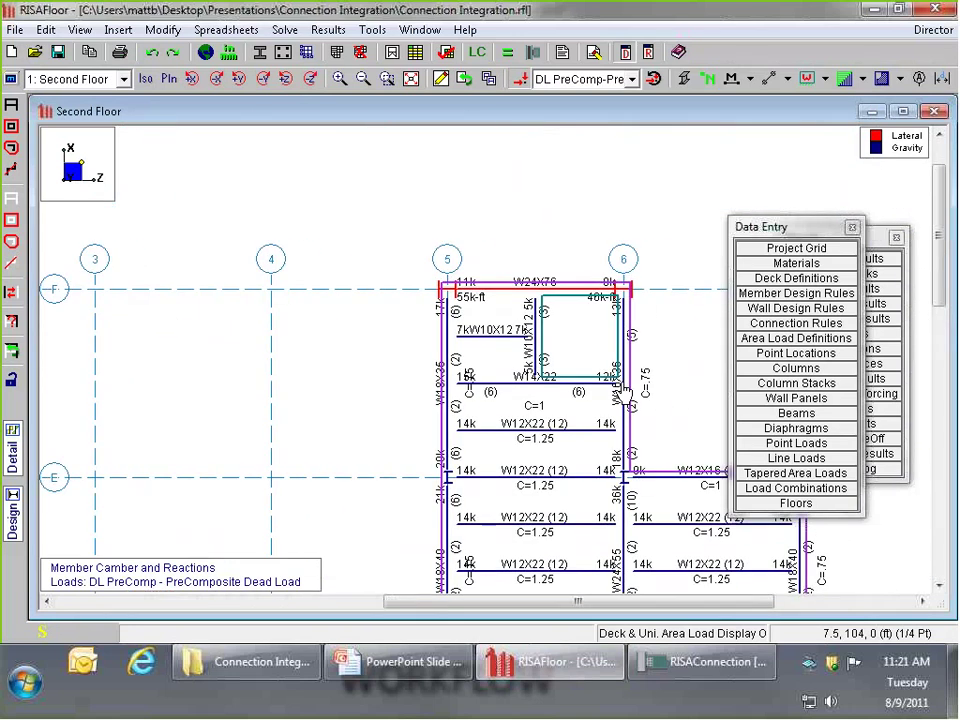
pyautogui.doubleClick(537, 357)
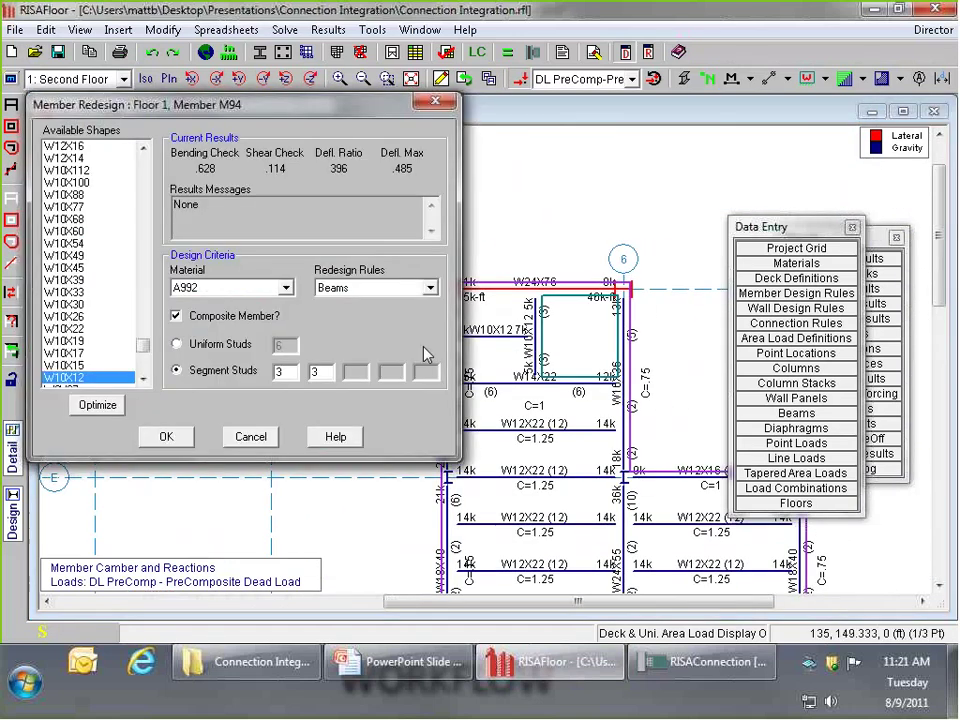
pyautogui.click(68, 158)
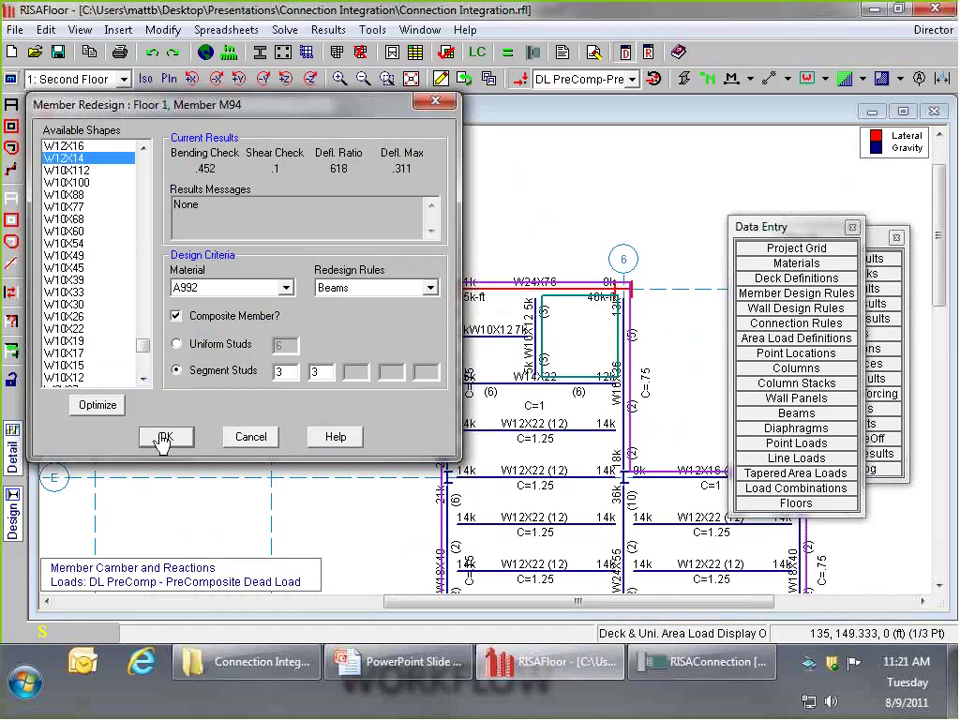
pyautogui.click(163, 440)
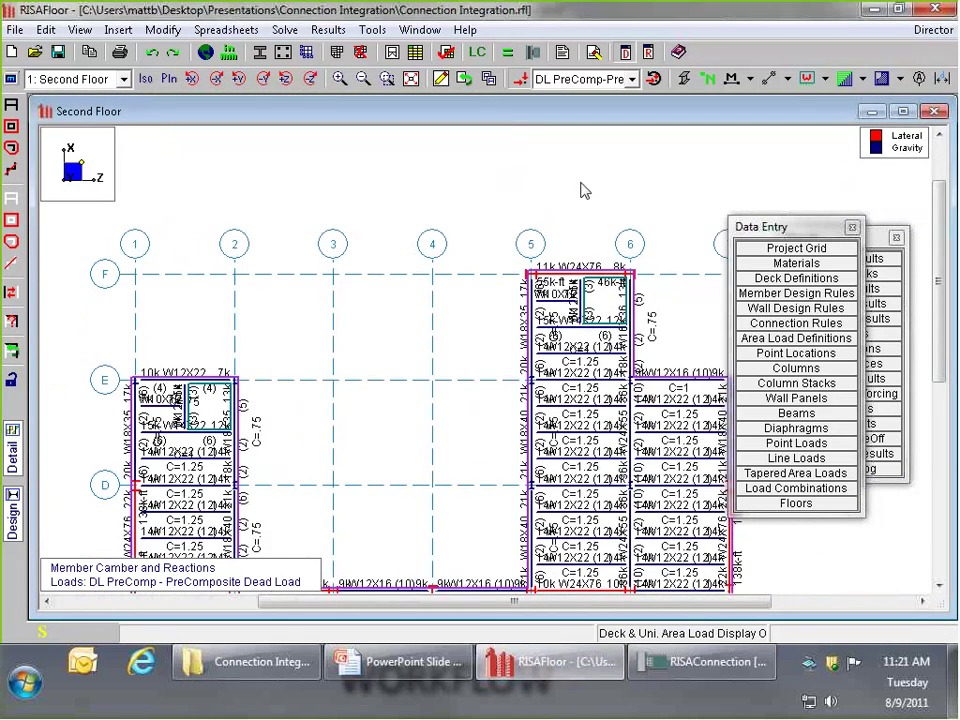
# Send the updated floor model to RISAConnection and save the current connection project
pyautogui.click(933, 30)
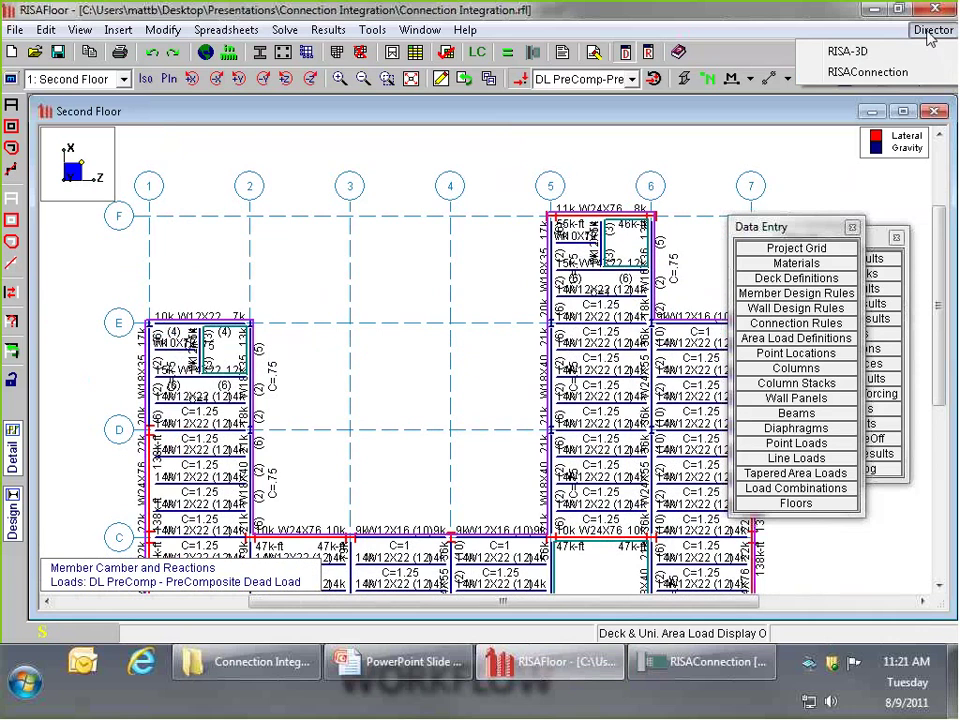
pyautogui.click(867, 72)
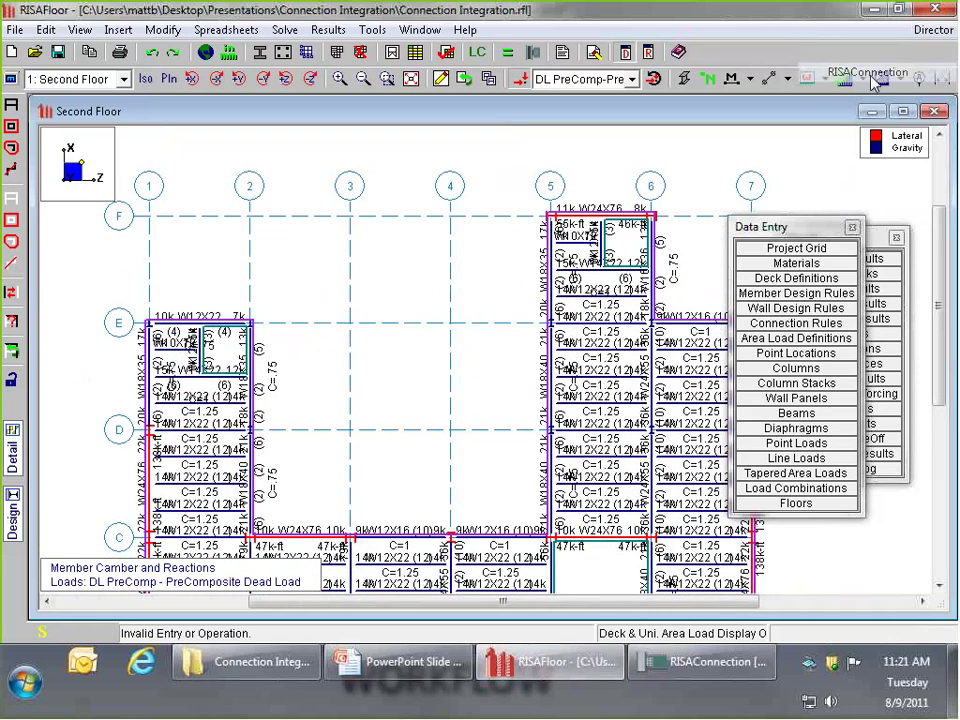
pyautogui.click(705, 662)
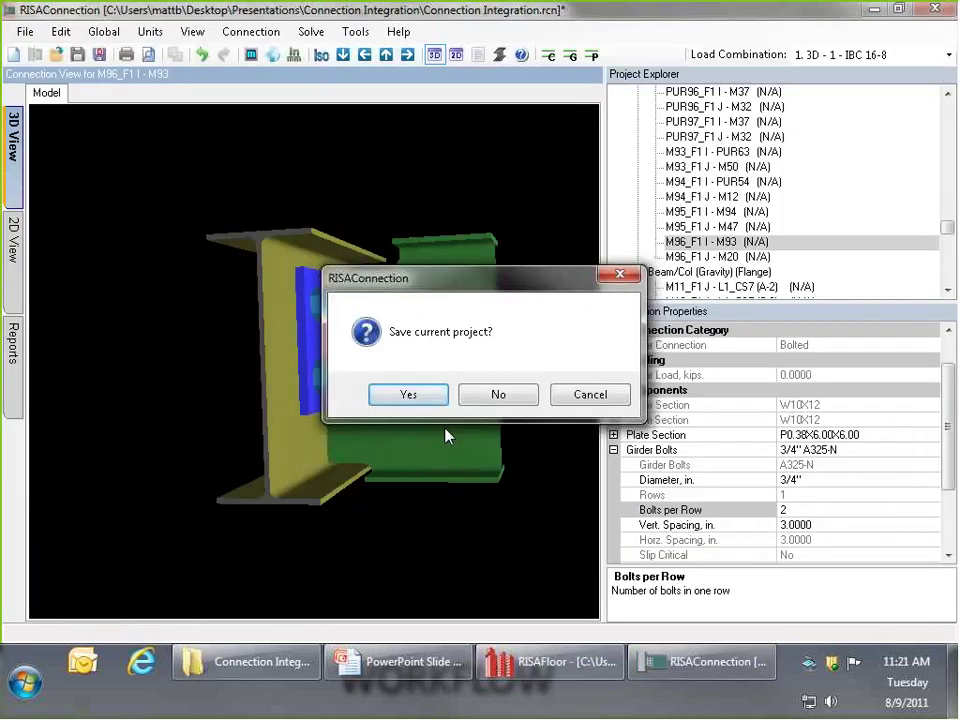
pyautogui.click(410, 394)
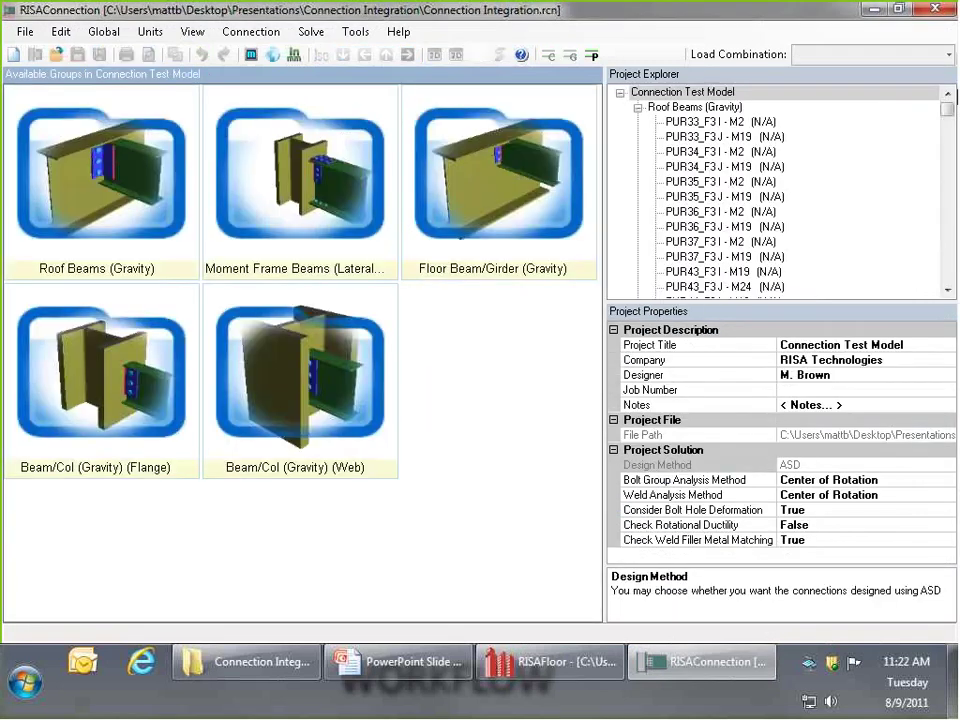
# Open the M95_F1 I - M94 connection from the Floor Beam/Girder (Gravity) group and examine its beam copes in 3D from several angles
pyautogui.doubleClick(474, 218)
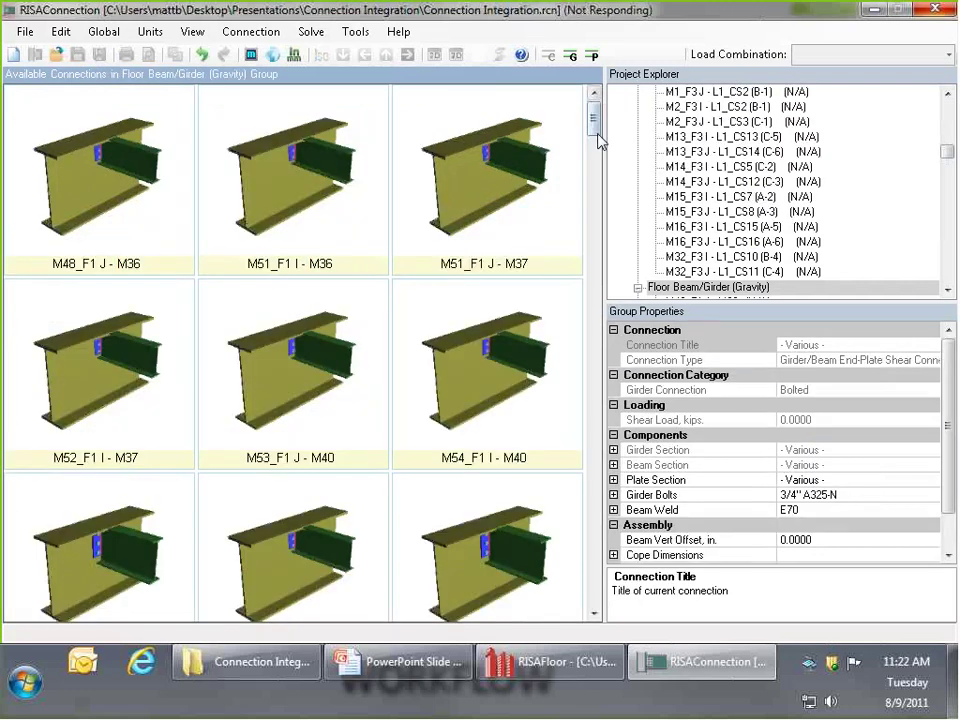
pyautogui.moveTo(598, 134); pyautogui.dragTo(601, 628)
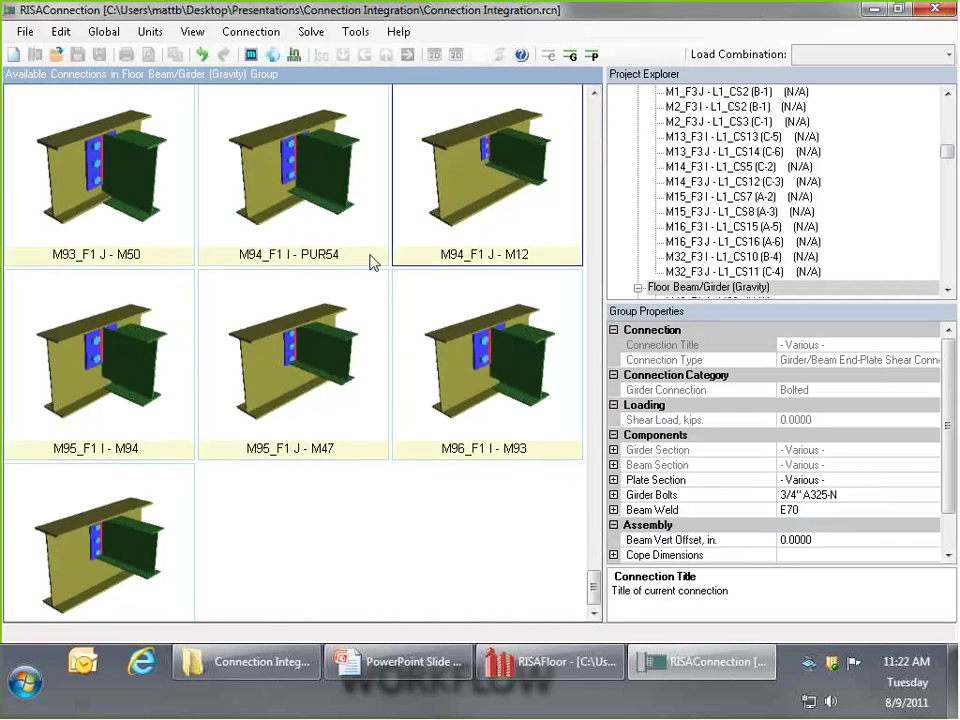
pyautogui.doubleClick(43, 381)
pyautogui.moveTo(310, 365)
pyautogui.mouseDown()
pyautogui.moveTo(347, 349)
pyautogui.moveTo(305, 360)
pyautogui.mouseUp()
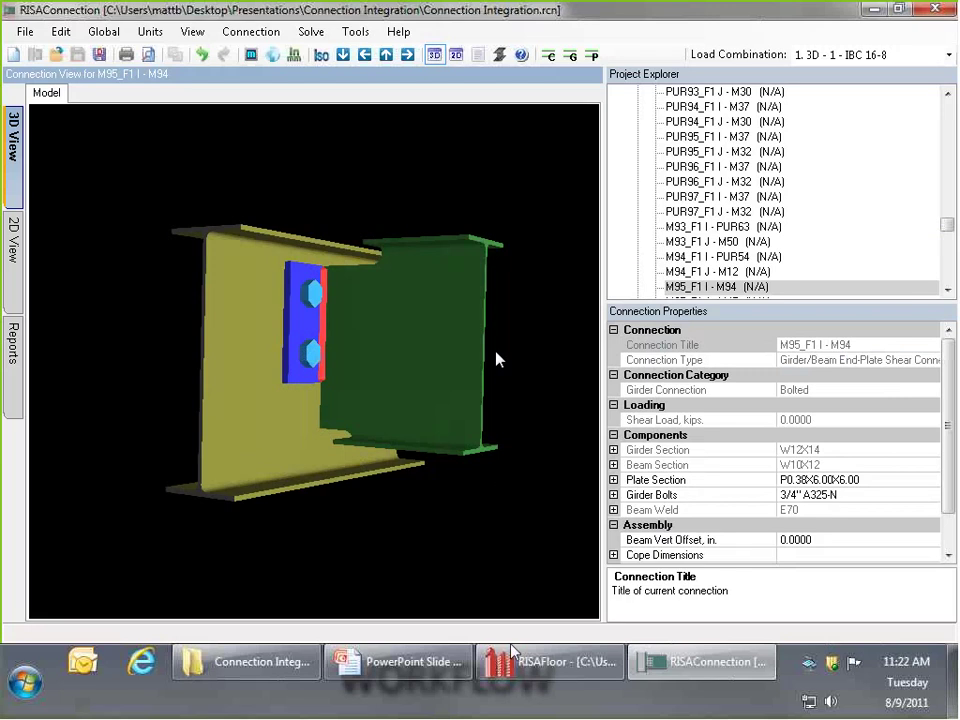
pyautogui.moveTo(575, 652)
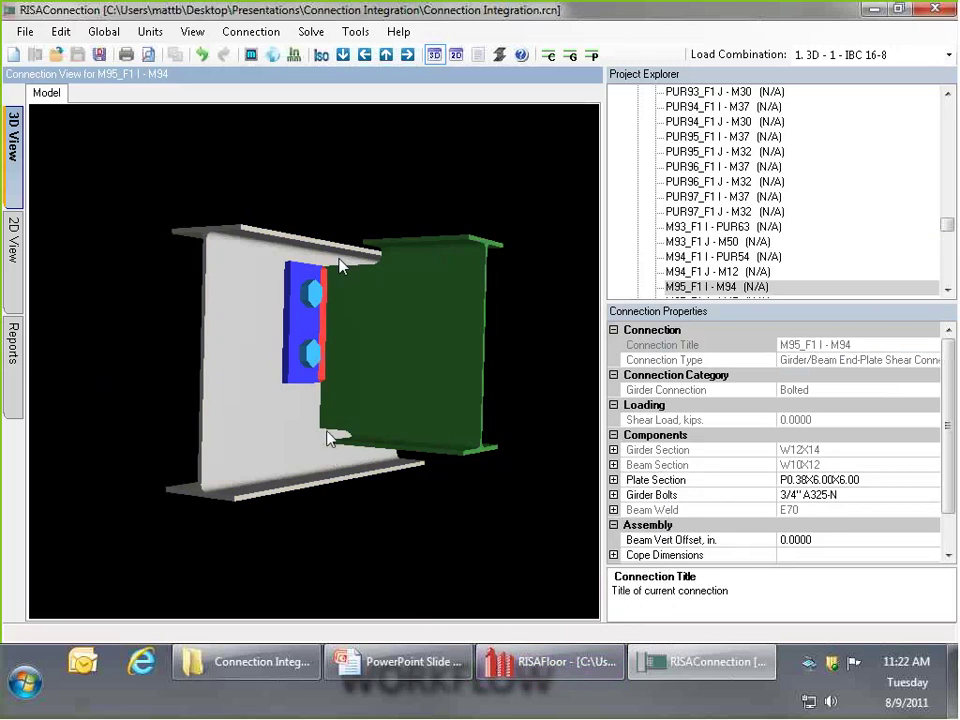
pyautogui.moveTo(332, 434)
pyautogui.mouseDown()
pyautogui.moveTo(444, 465)
pyautogui.moveTo(336, 439)
pyautogui.mouseUp()
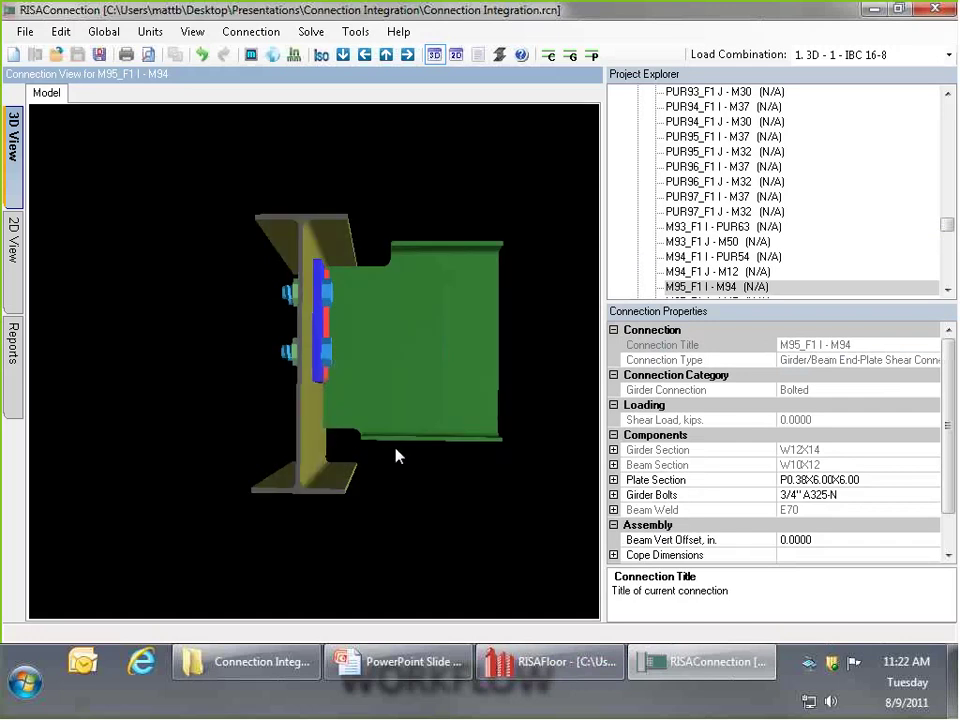
pyautogui.moveTo(395, 455); pyautogui.dragTo(439, 364)
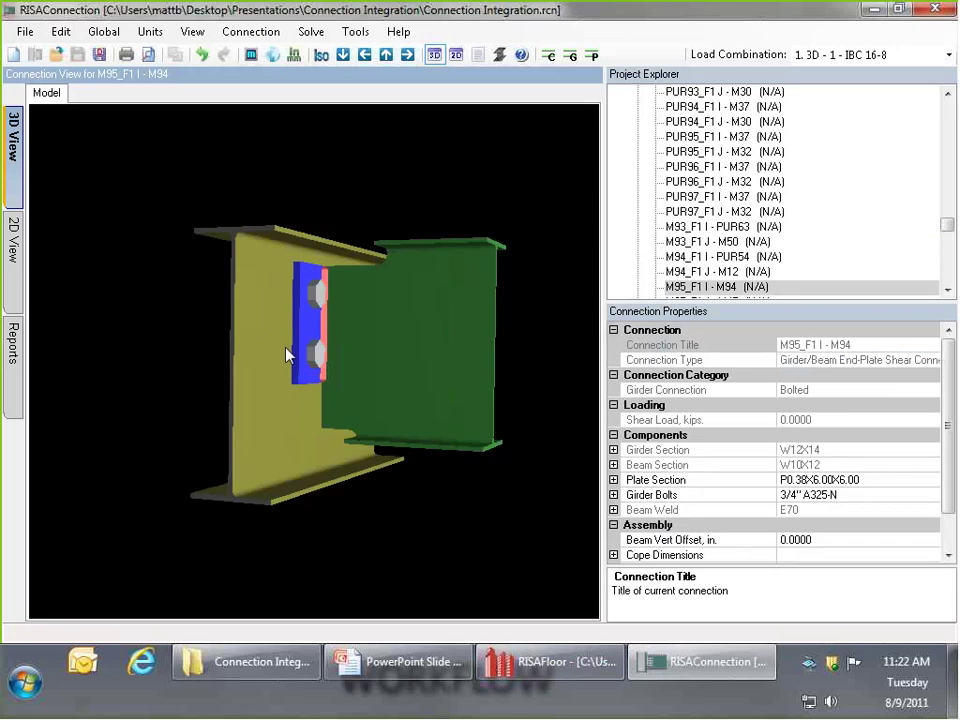
# Set the web cope bottom length of the M95_F1 I - M94 beam to 0 in its 2D beam view, and return to the 3D view
pyautogui.click(14, 255)
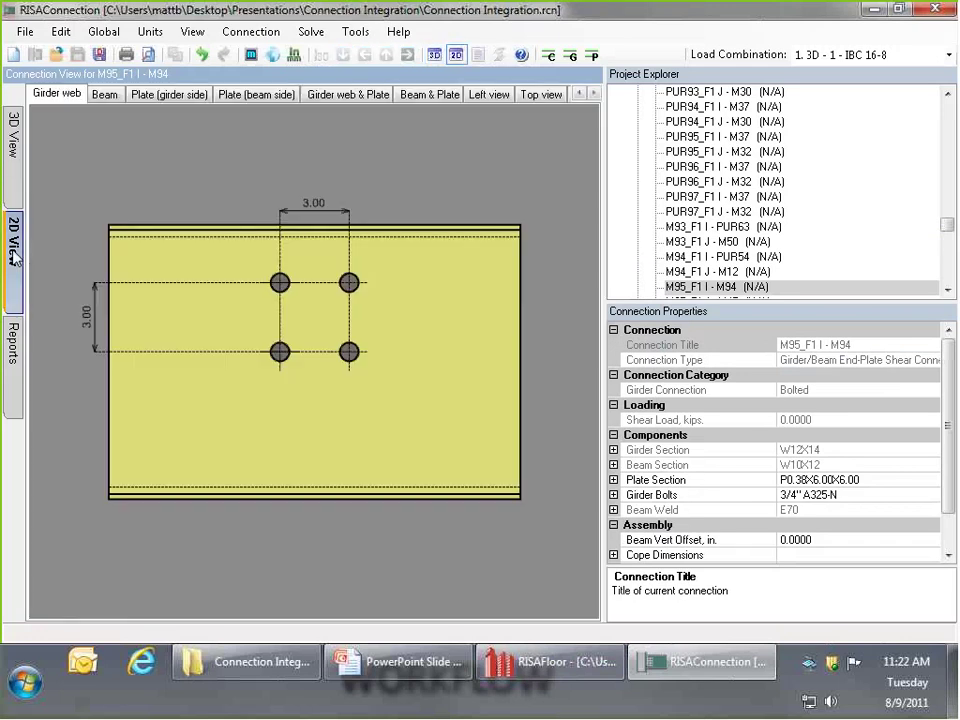
pyautogui.click(104, 94)
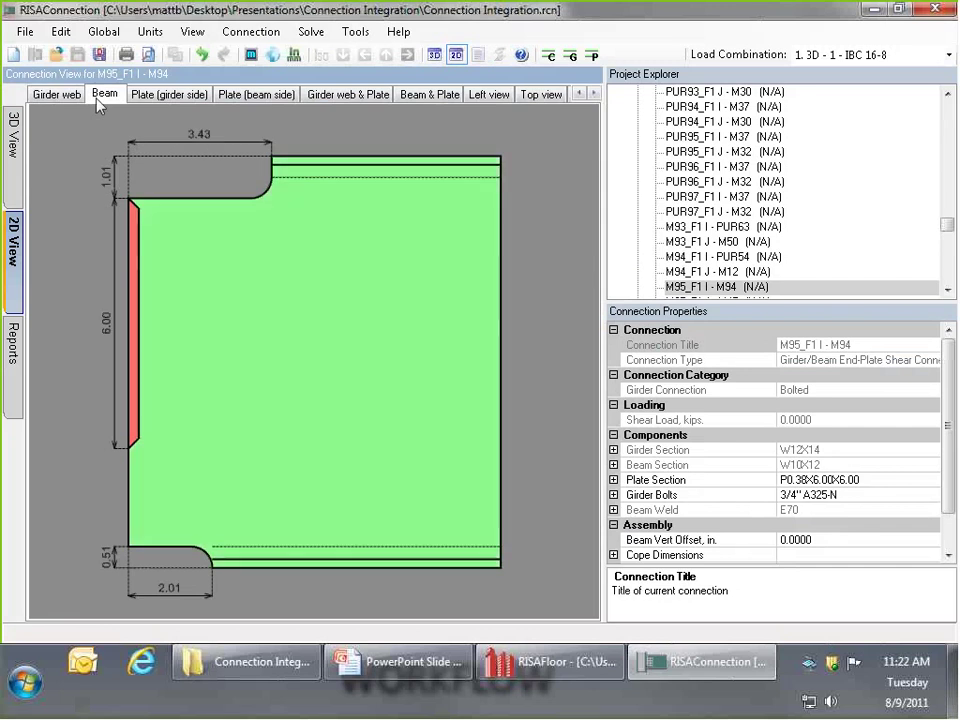
pyautogui.click(170, 589)
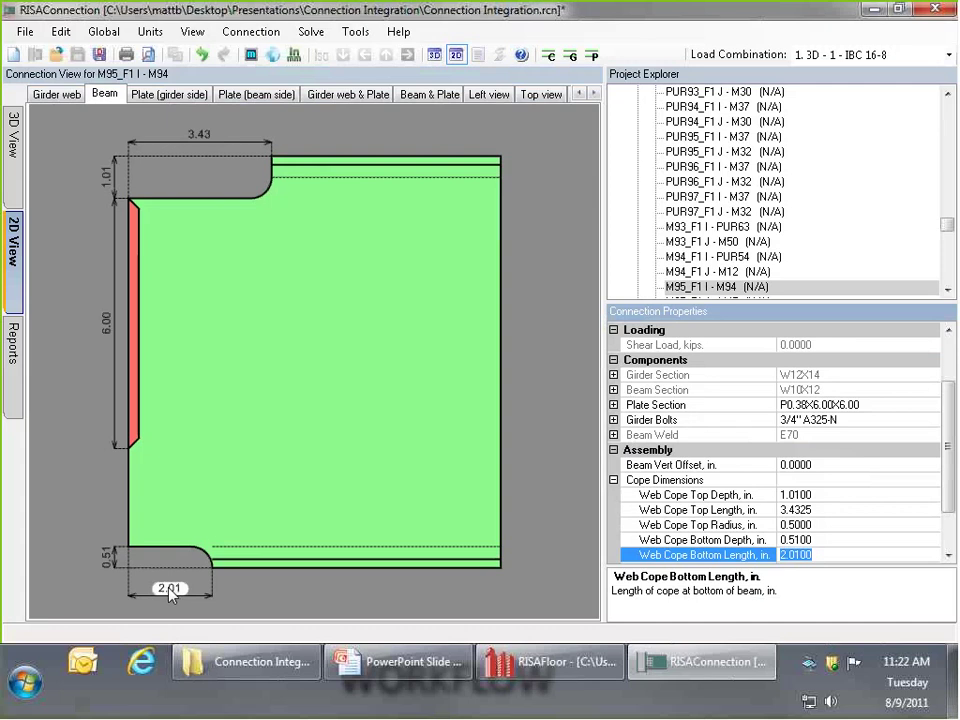
pyautogui.write('0')
pyautogui.press('Return')
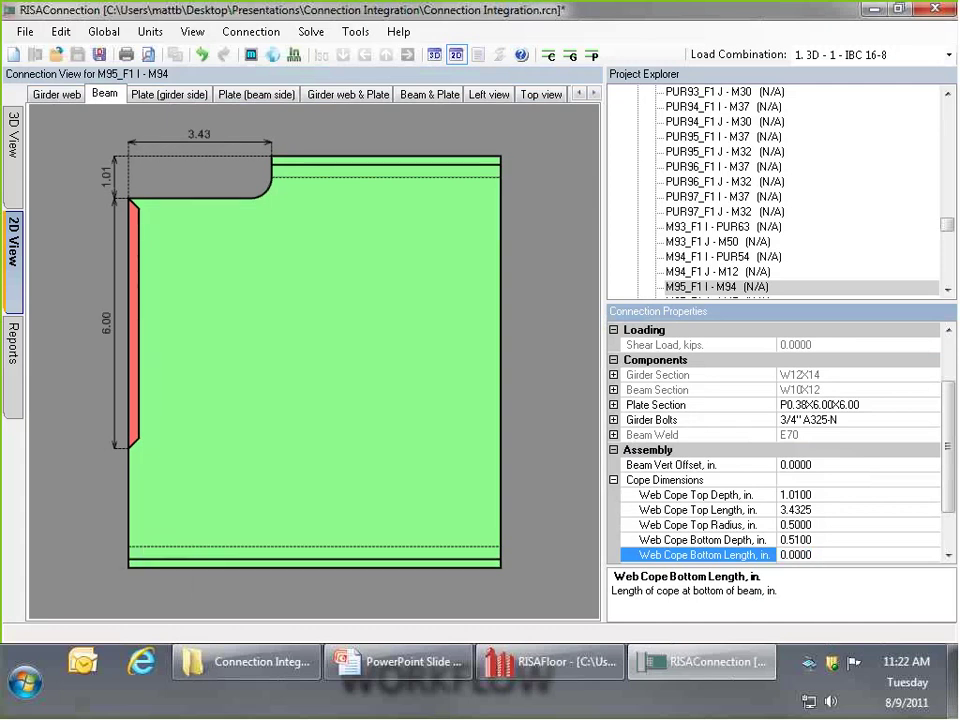
pyautogui.click(100, 108)
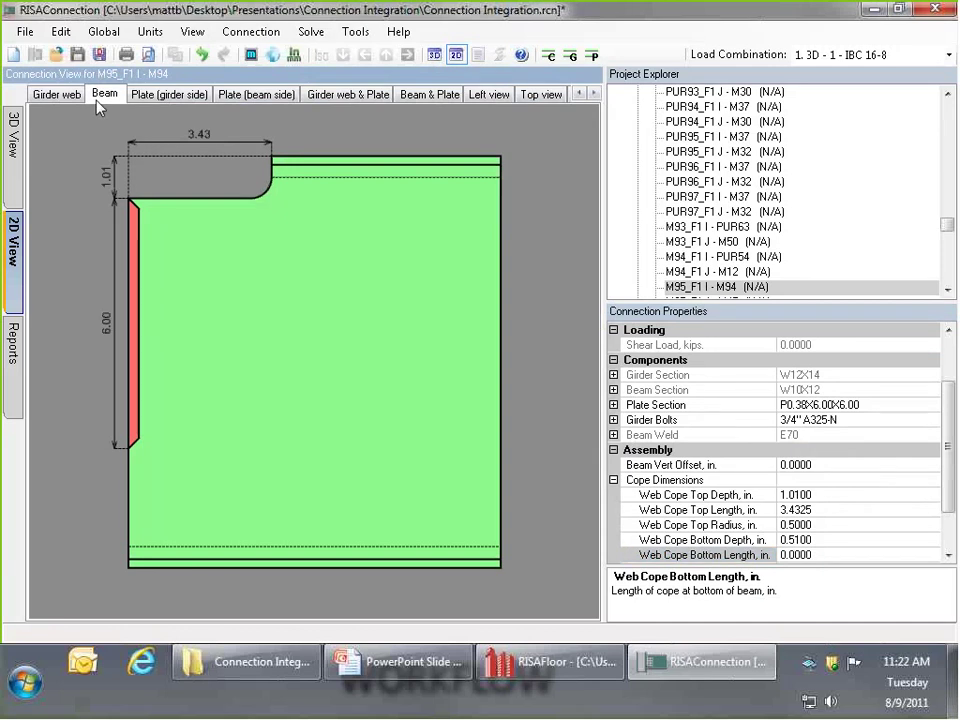
pyautogui.click(14, 138)
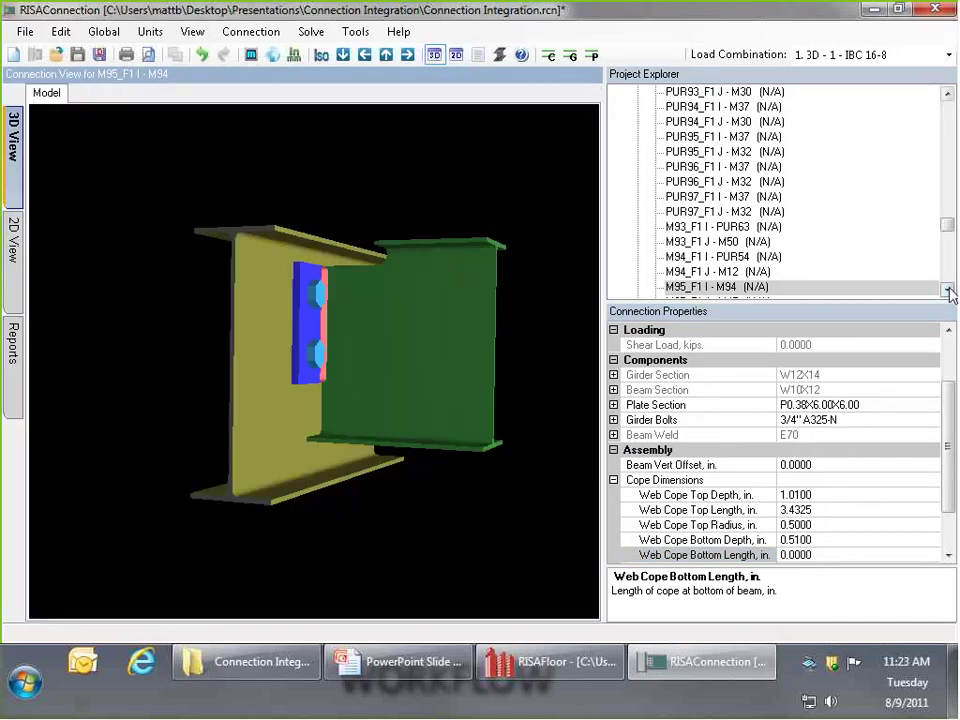
# Open the M96_F1 I - M93 connection and set its beam's web cope bottom length to 0 in the 2D beam view
pyautogui.click(946, 289)
pyautogui.click(946, 289)
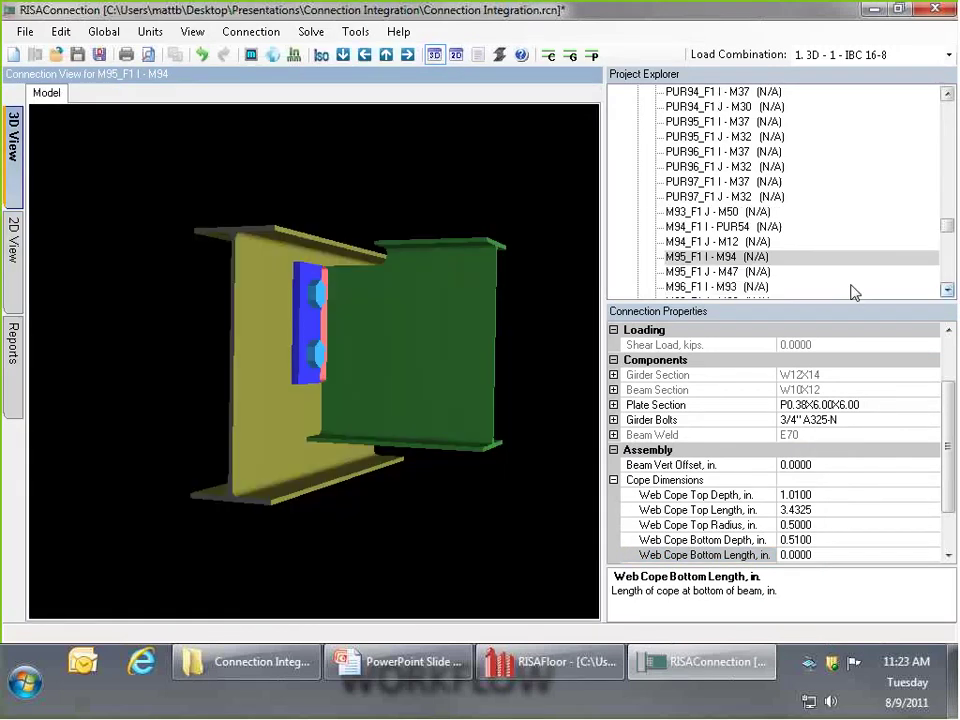
pyautogui.click(738, 286)
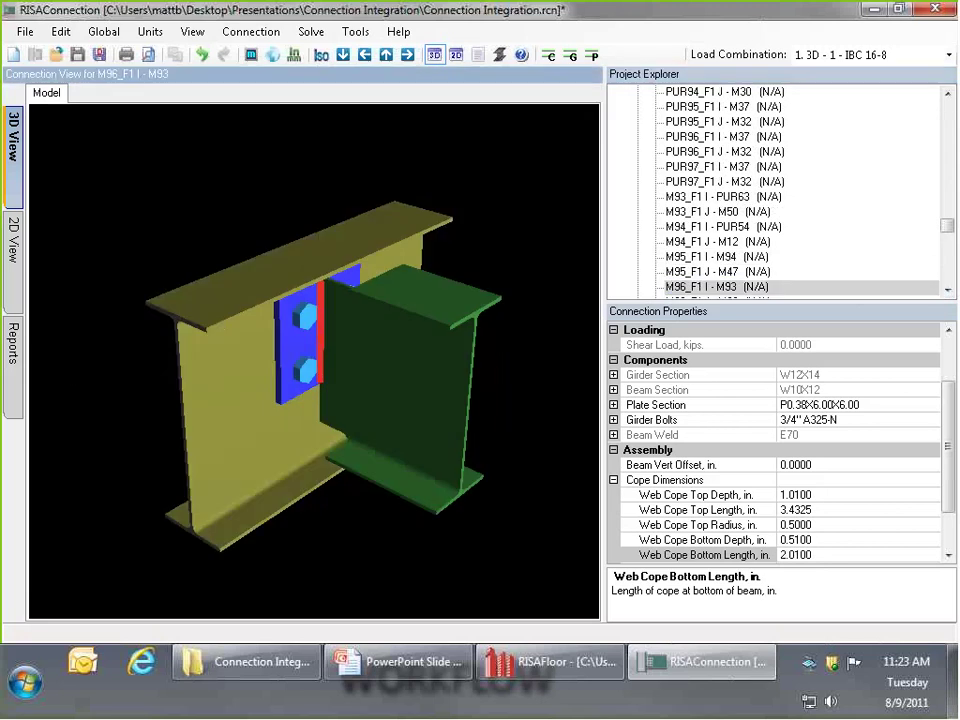
pyautogui.click(8, 248)
pyautogui.click(110, 96)
pyautogui.click(178, 585)
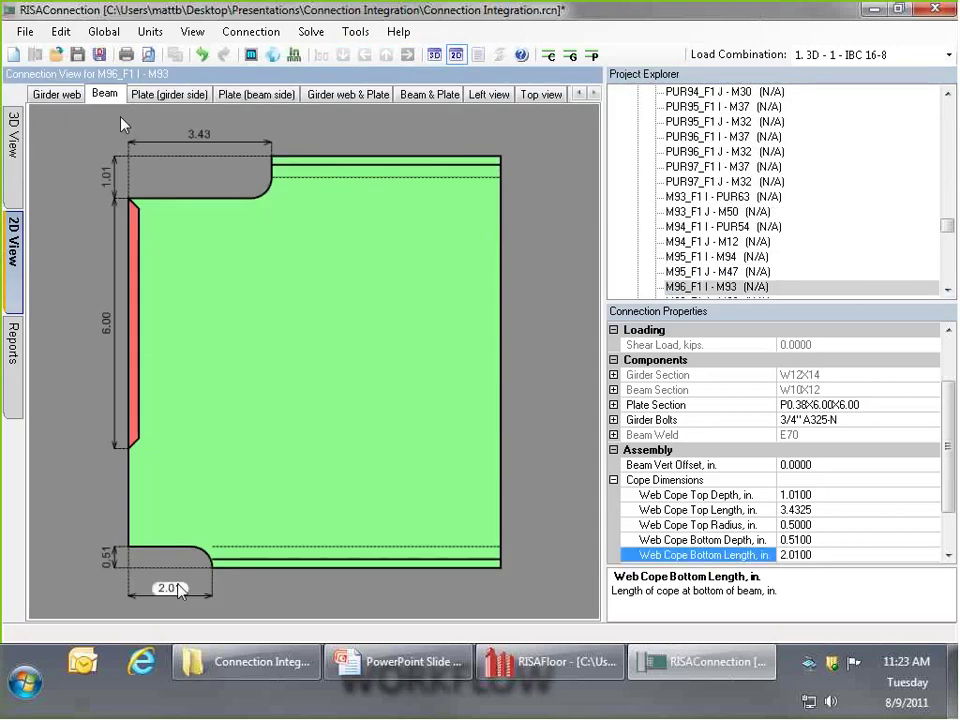
pyautogui.write('0')
pyautogui.press('Return')
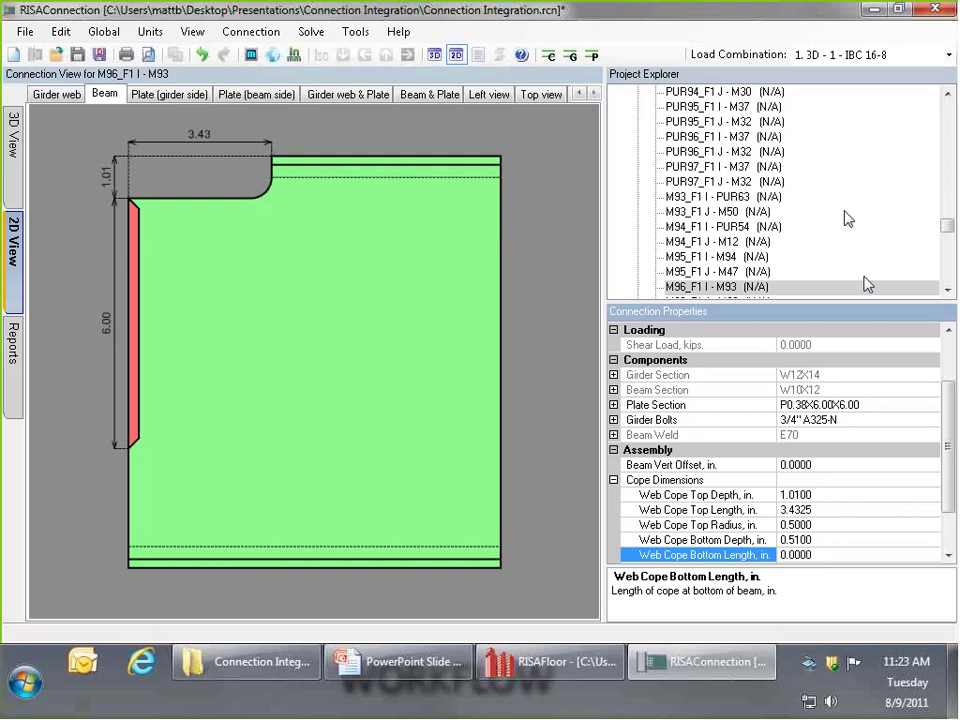
# Open the Beam/Col (Gravity) (Flange) group and review the thumbnails of its shear tab connections
pyautogui.moveTo(946, 225); pyautogui.dragTo(948, 233)
pyautogui.click(685, 139)
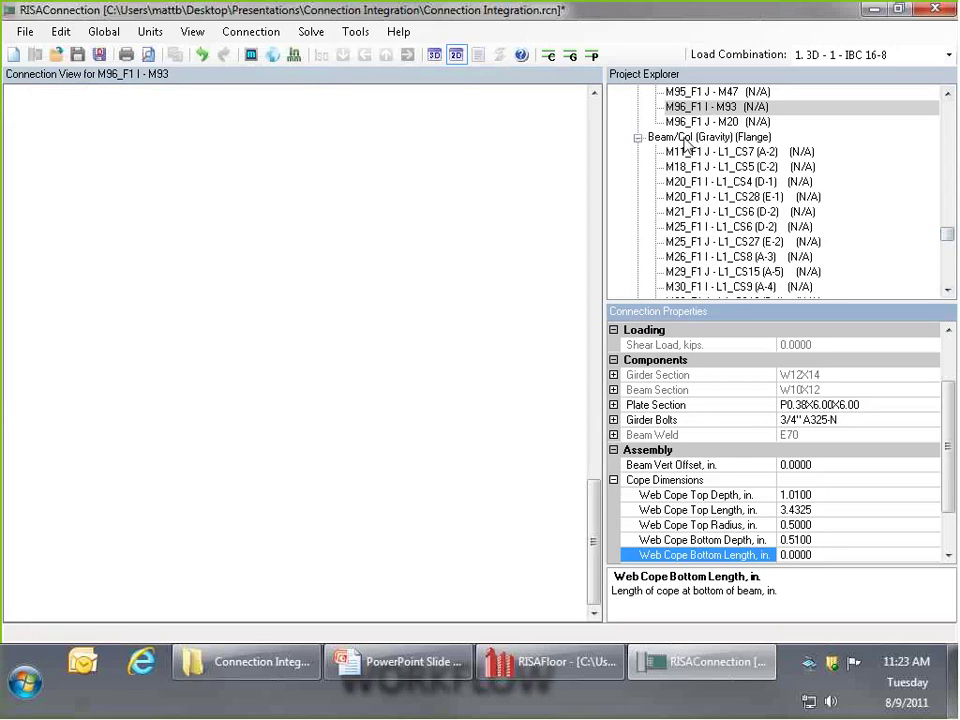
pyautogui.click(686, 140)
pyautogui.moveTo(596, 253); pyautogui.dragTo(598, 186)
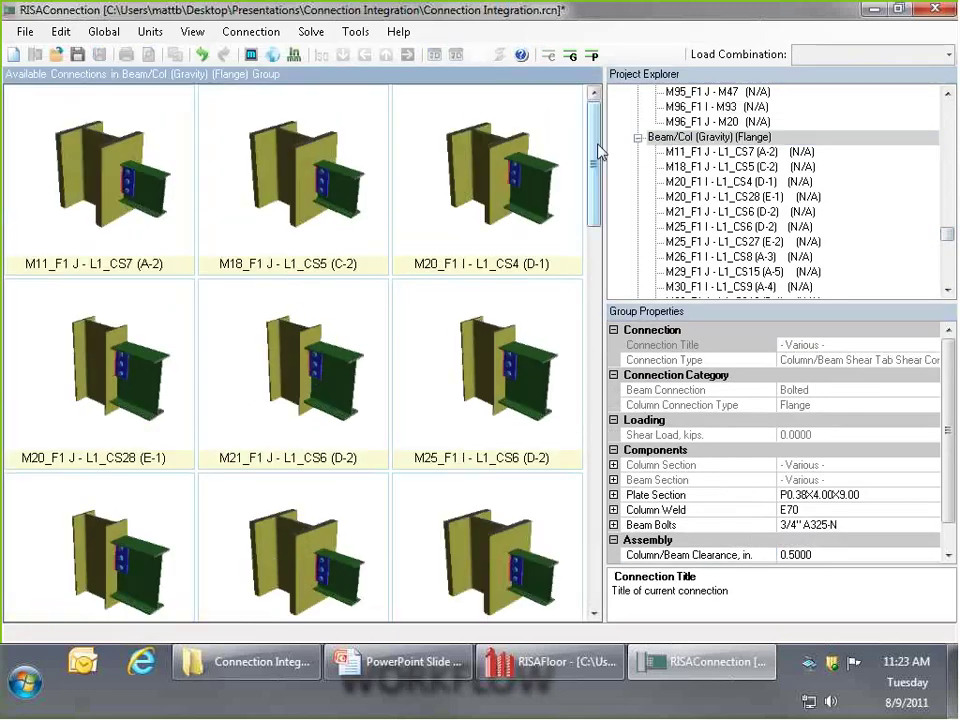
pyautogui.scroll(-6, 531, 390)
pyautogui.scroll(-3, 527, 392)
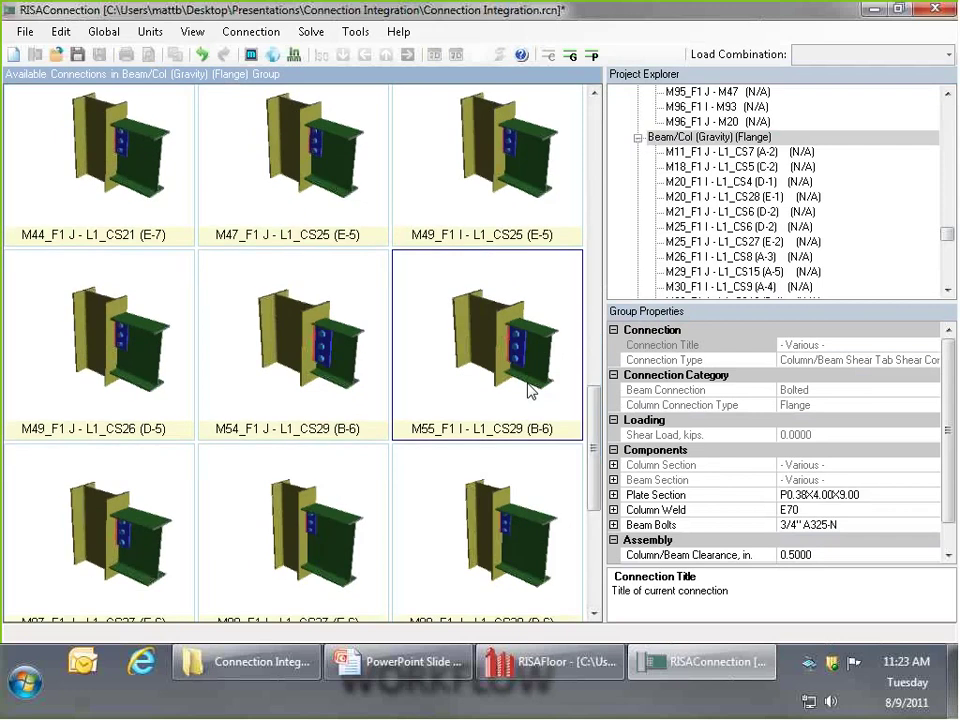
pyautogui.scroll(-4, 527, 392)
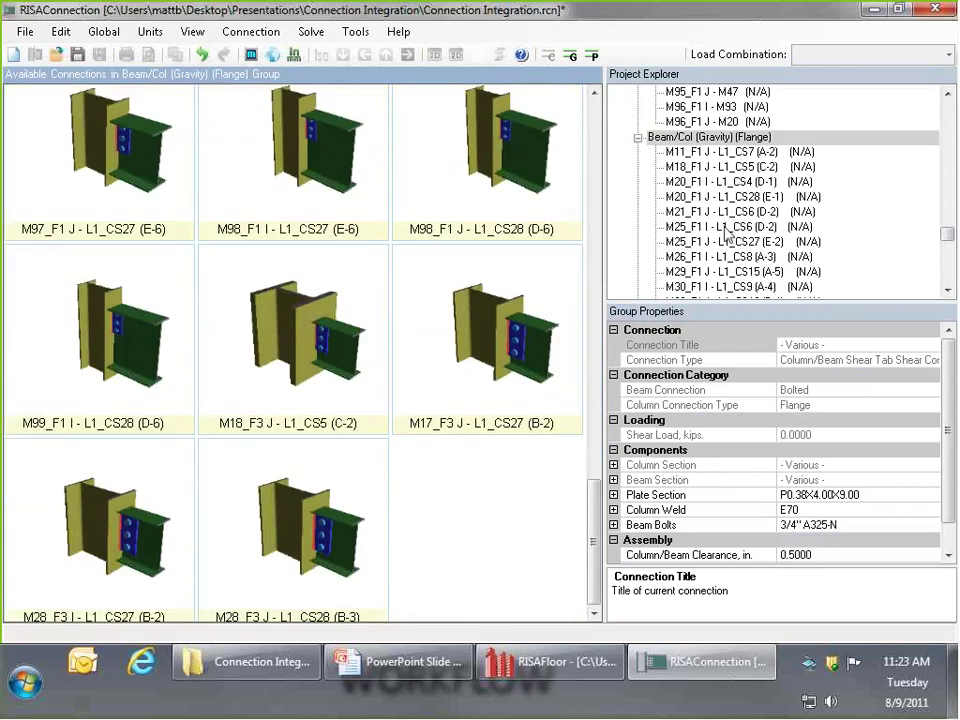
# Open the Beam/Col (Gravity) (Web) group and review the thumbnails of its shear tab connections
pyautogui.moveTo(949, 236); pyautogui.dragTo(949, 253)
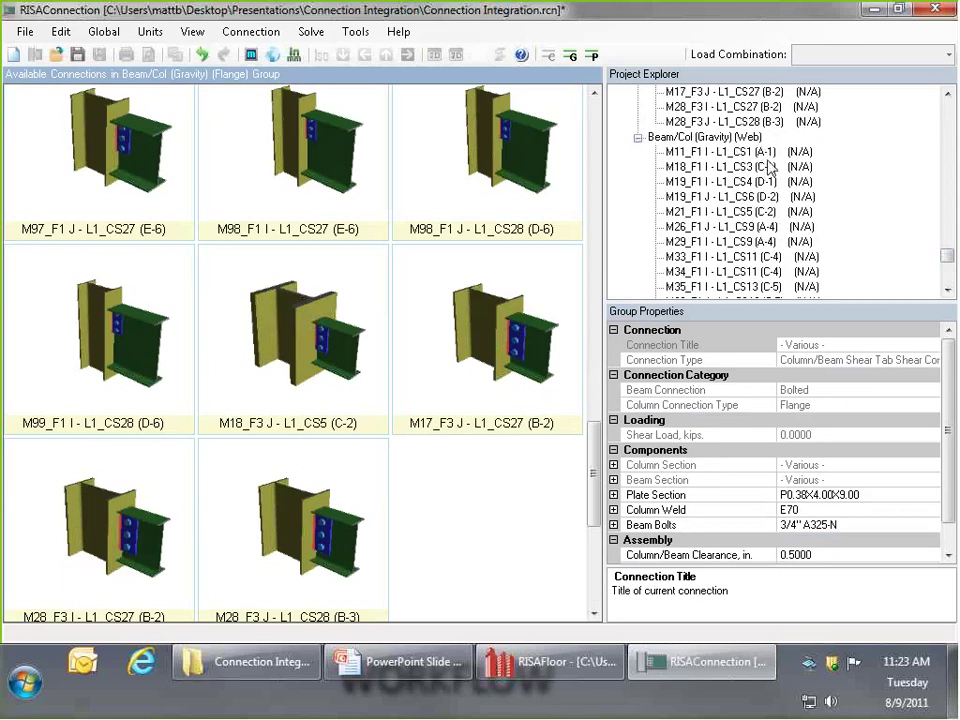
pyautogui.click(705, 137)
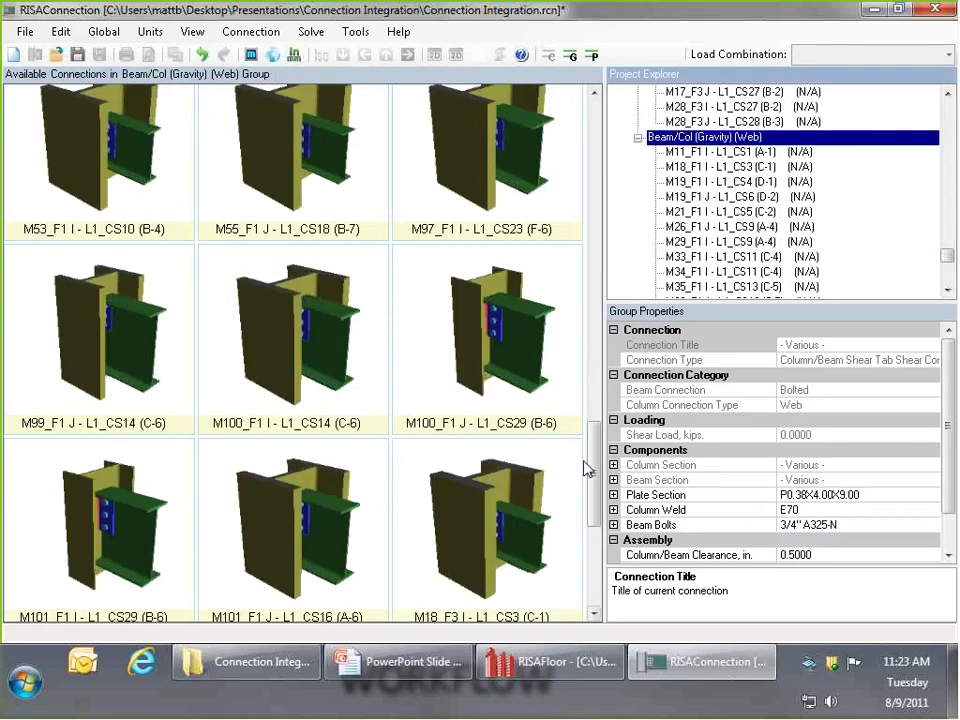
pyautogui.moveTo(590, 524); pyautogui.dragTo(598, 221)
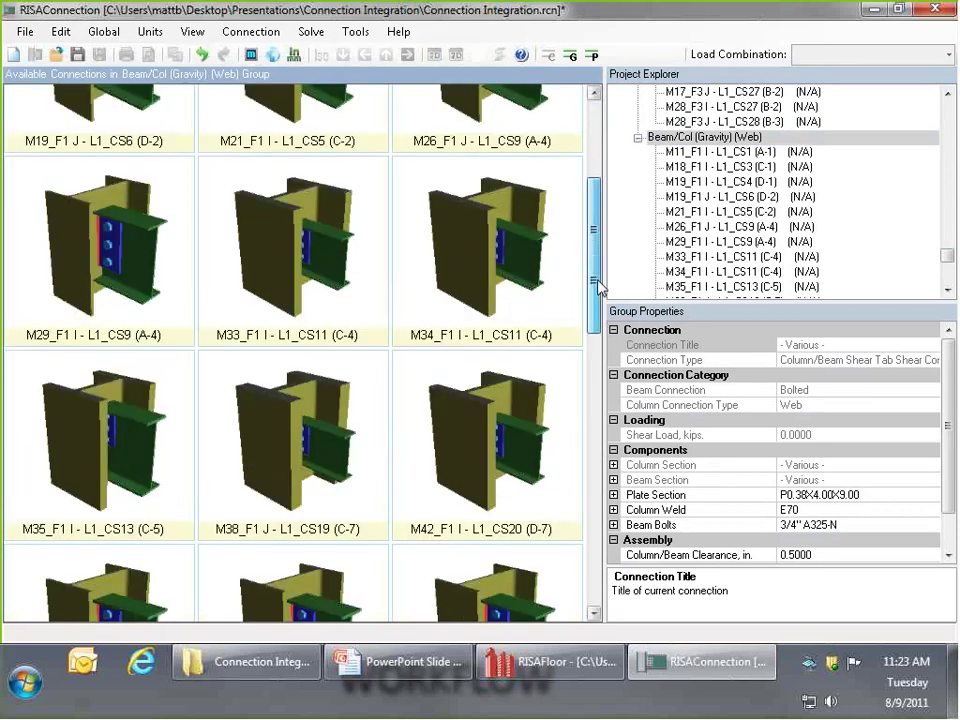
pyautogui.moveTo(598, 281); pyautogui.dragTo(589, 190)
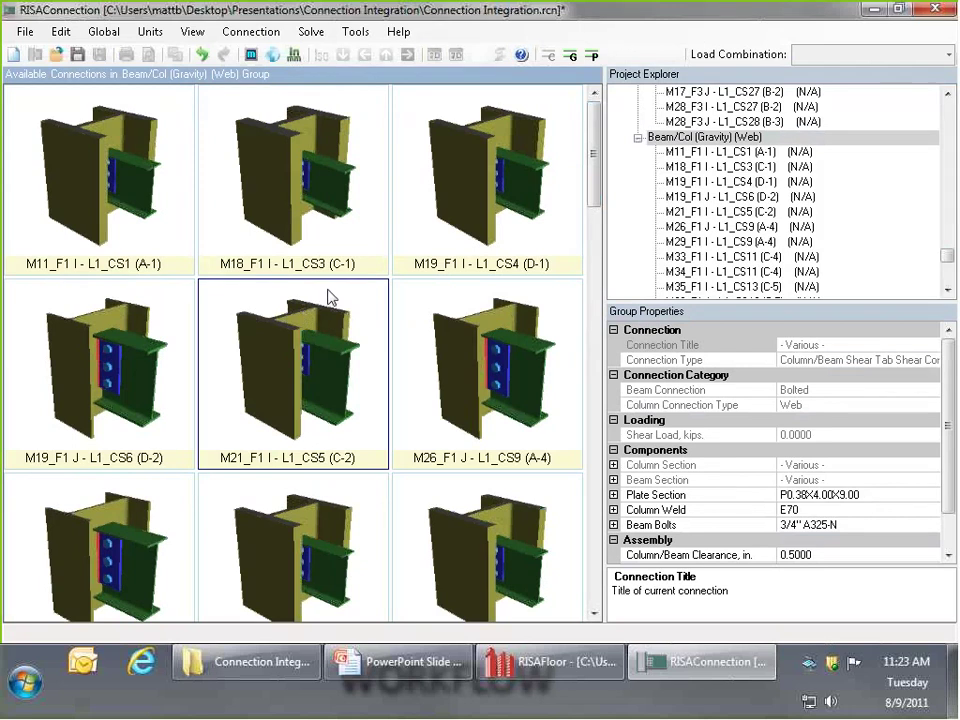
# Switch to RISAFloor and examine the Beam/Col entry in the Connection Rules spreadsheet
pyautogui.click(525, 664)
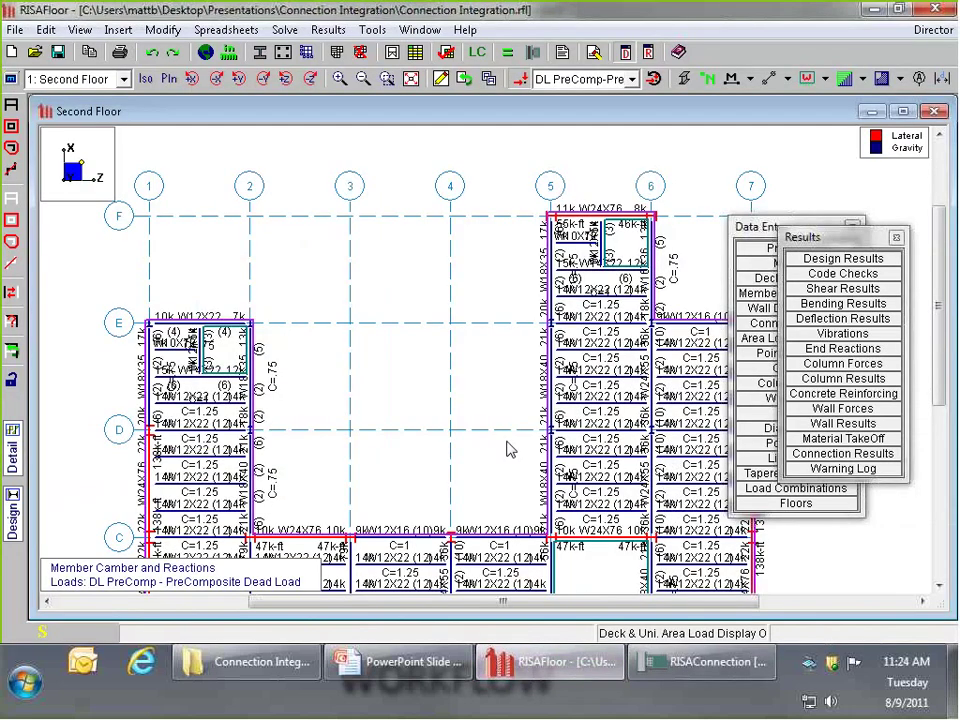
pyautogui.moveTo(764, 228); pyautogui.dragTo(730, 191)
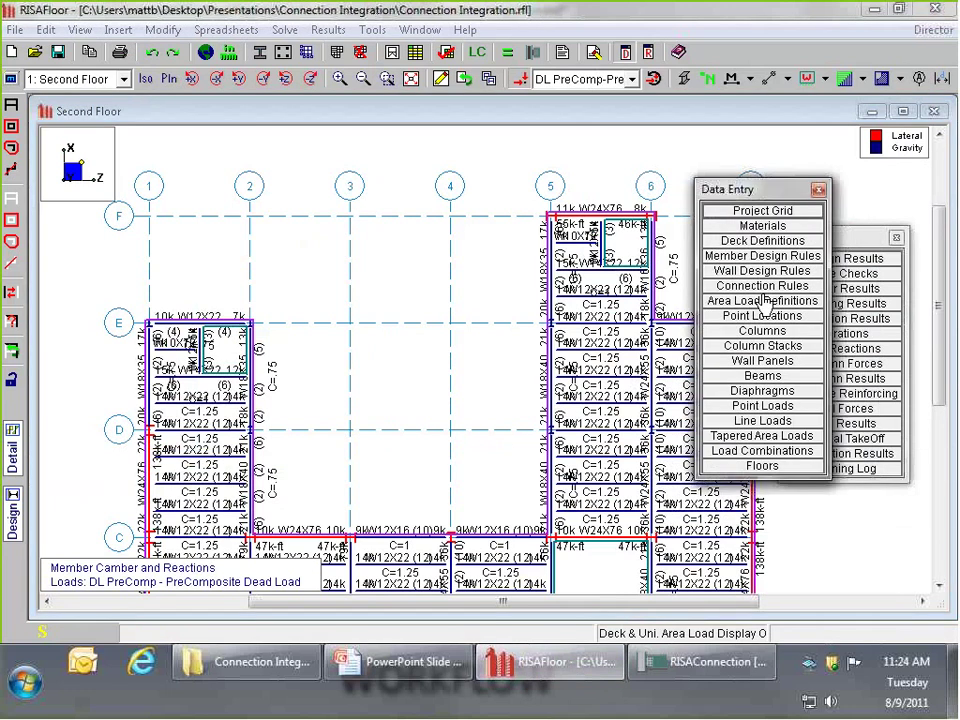
pyautogui.click(762, 288)
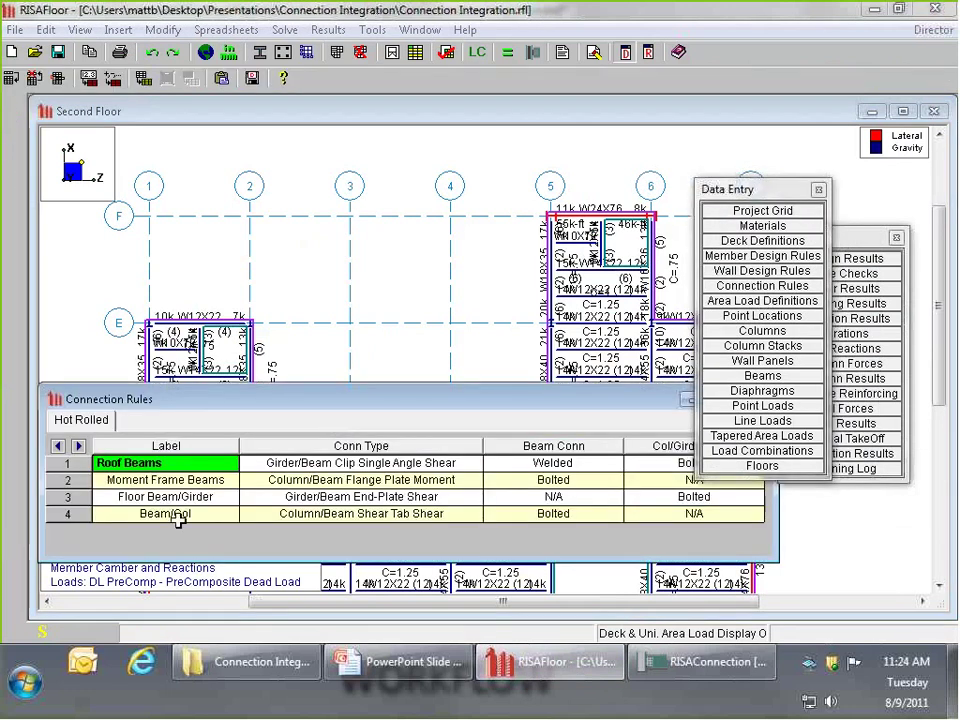
pyautogui.click(208, 516)
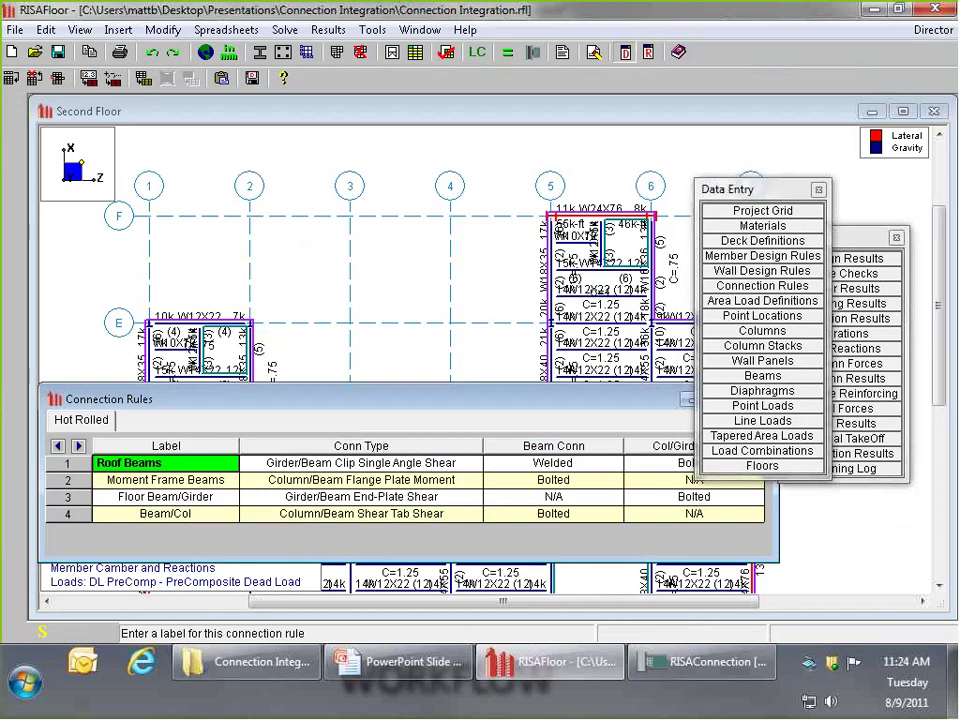
# Switch back to RISAConnection and examine the M11_F1 I - L1_CS1 (A-1) connection's shear tab and beam between the column flanges in 3D
pyautogui.click(688, 664)
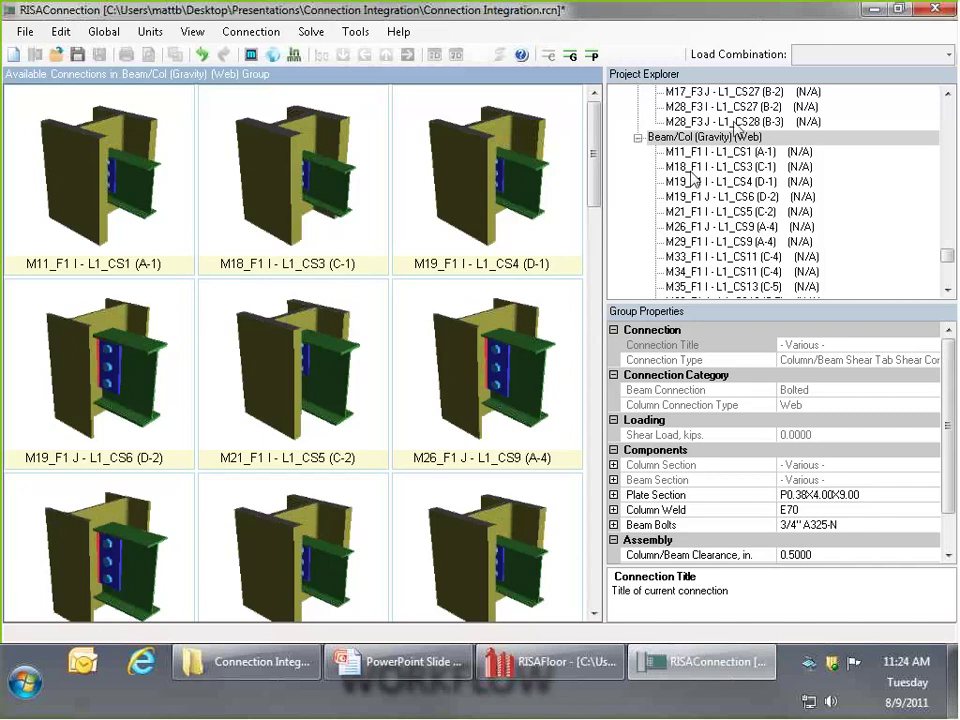
pyautogui.doubleClick(120, 156)
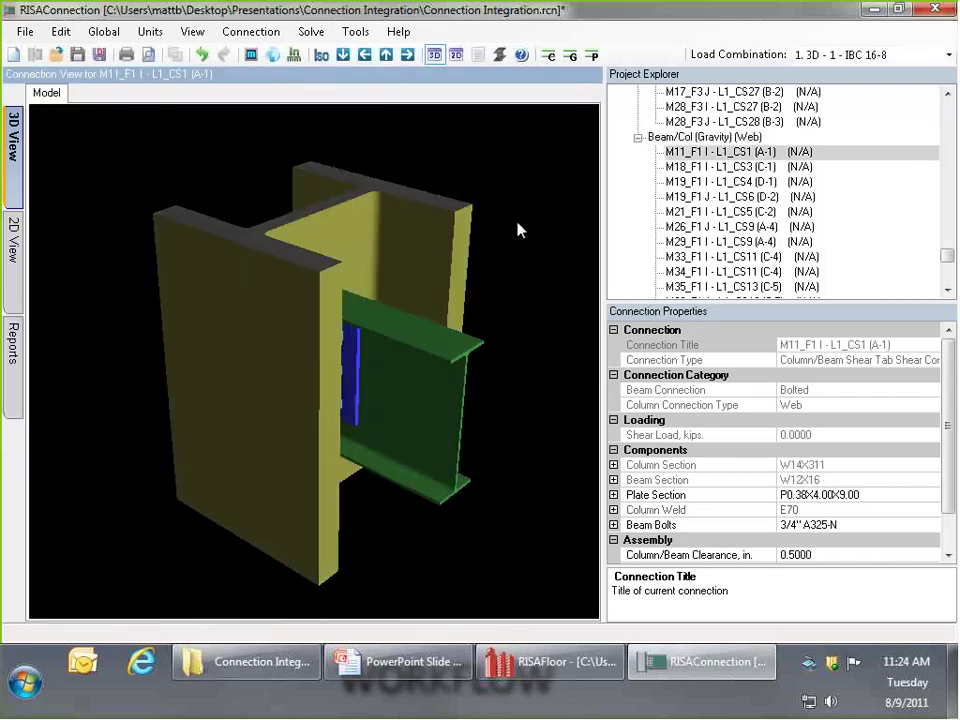
pyautogui.moveTo(300, 415); pyautogui.dragTo(306, 221)
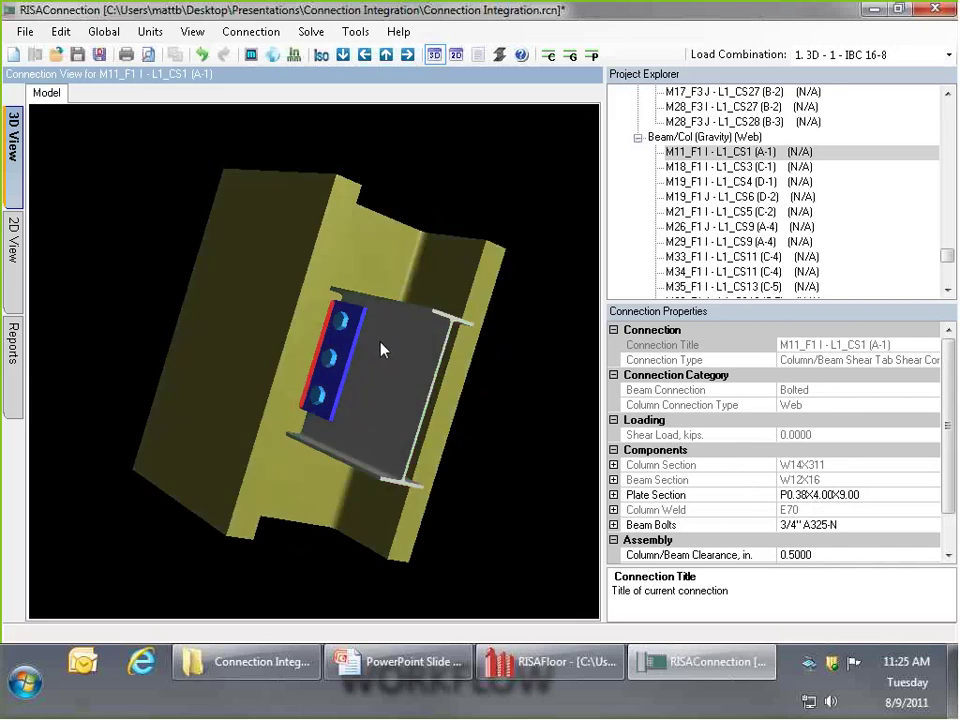
pyautogui.click(385, 350)
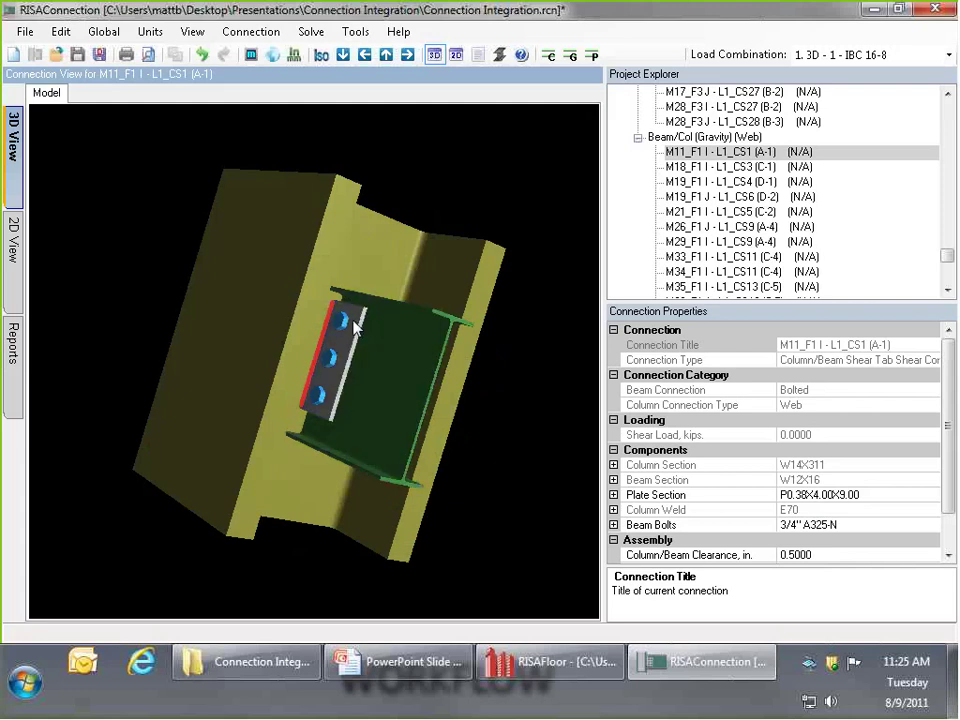
pyautogui.click(311, 415)
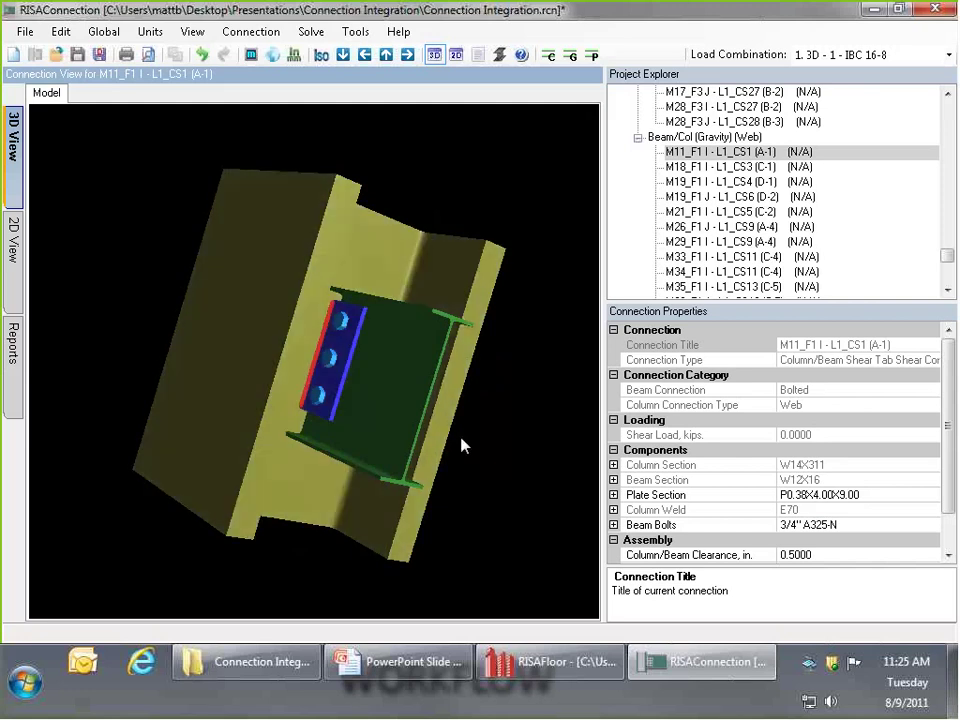
# Set the plate section width to 6 in. for the whole Beam/Col (Gravity) (Web) group
pyautogui.click(703, 138)
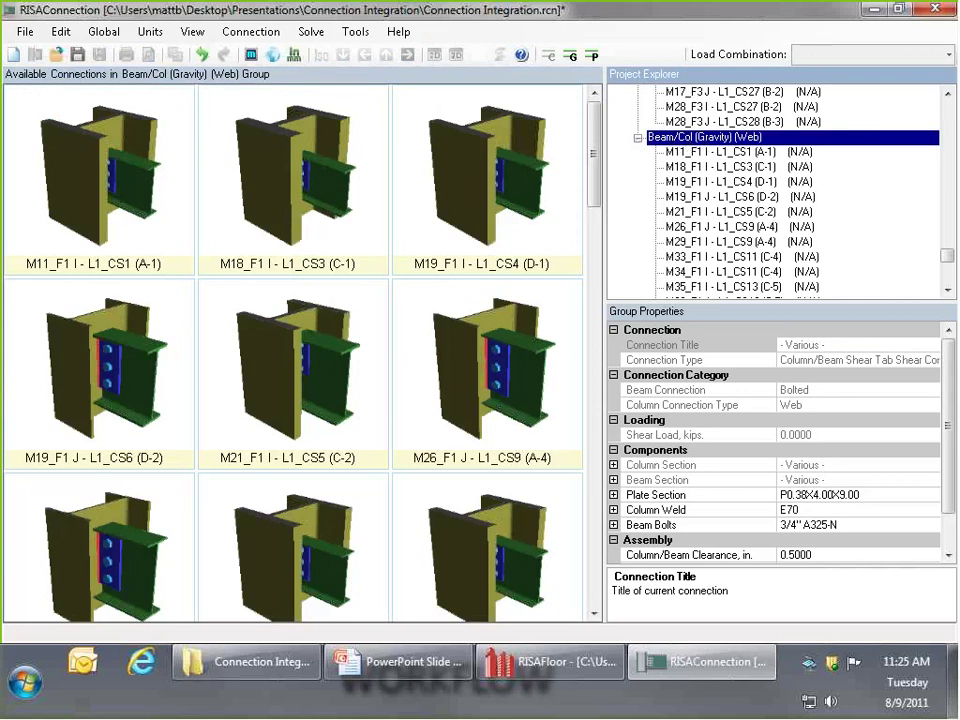
pyautogui.click(614, 495)
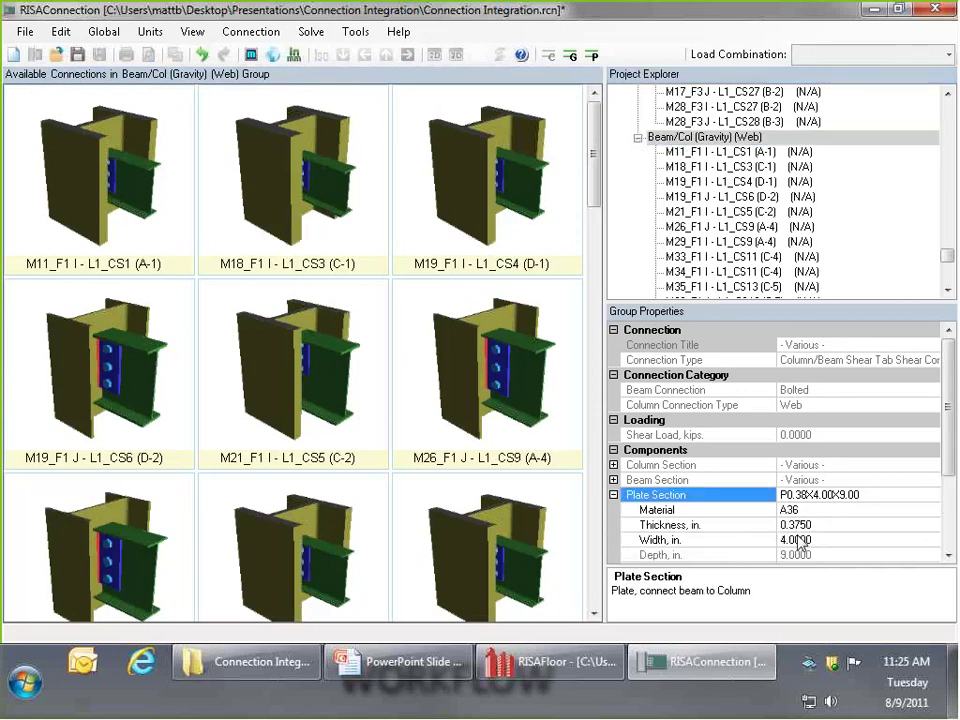
pyautogui.click(799, 540)
pyautogui.moveTo(811, 541); pyautogui.dragTo(713, 542)
pyautogui.write('6')
pyautogui.press('Return')
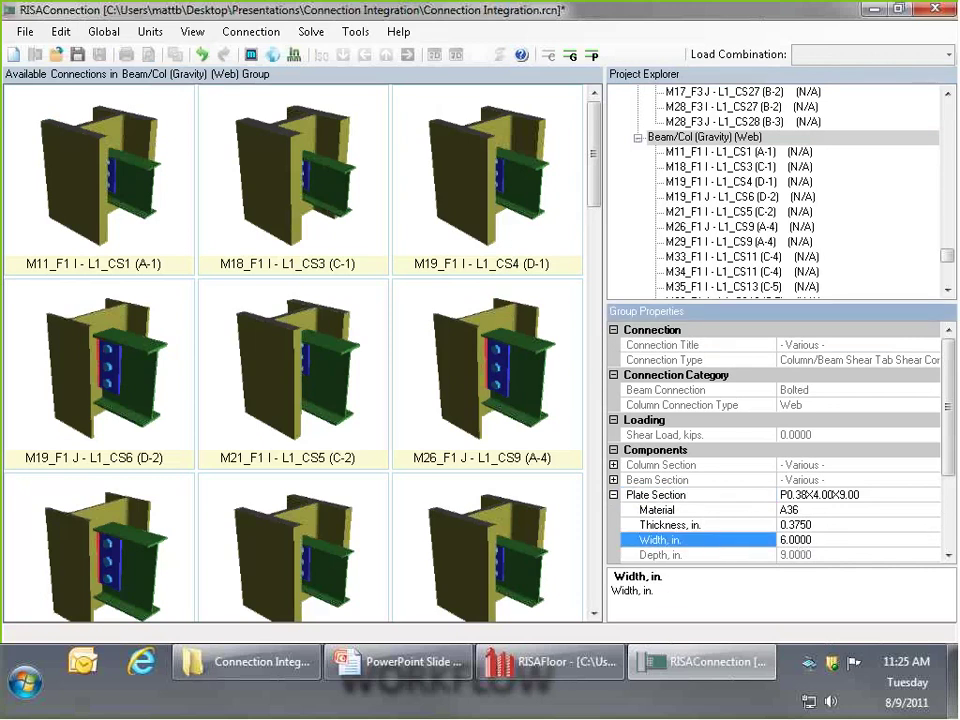
pyautogui.click(497, 368)
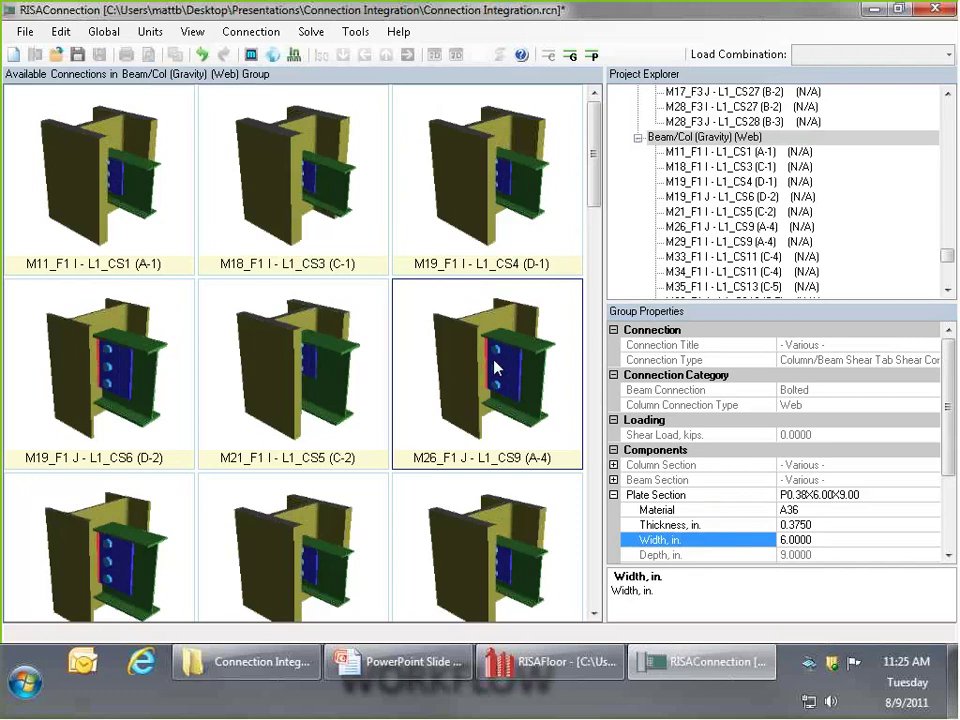
pyautogui.click(480, 366)
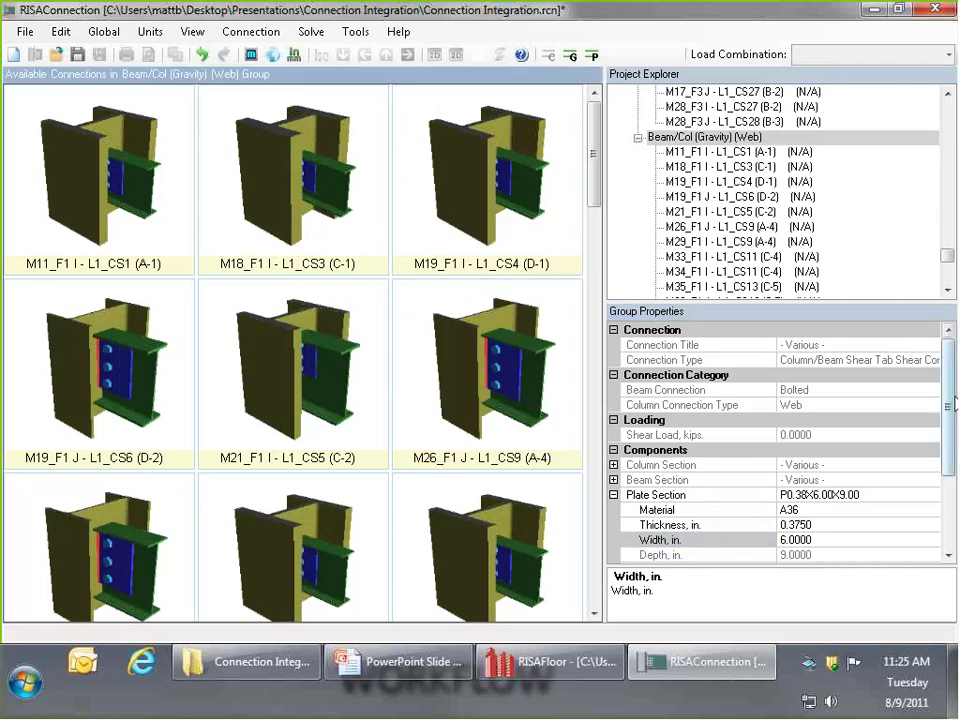
# Set the column/beam clearance of the Beam/Col (Gravity) (Web) group to 2.5 in
pyautogui.moveTo(953, 403); pyautogui.dragTo(953, 475)
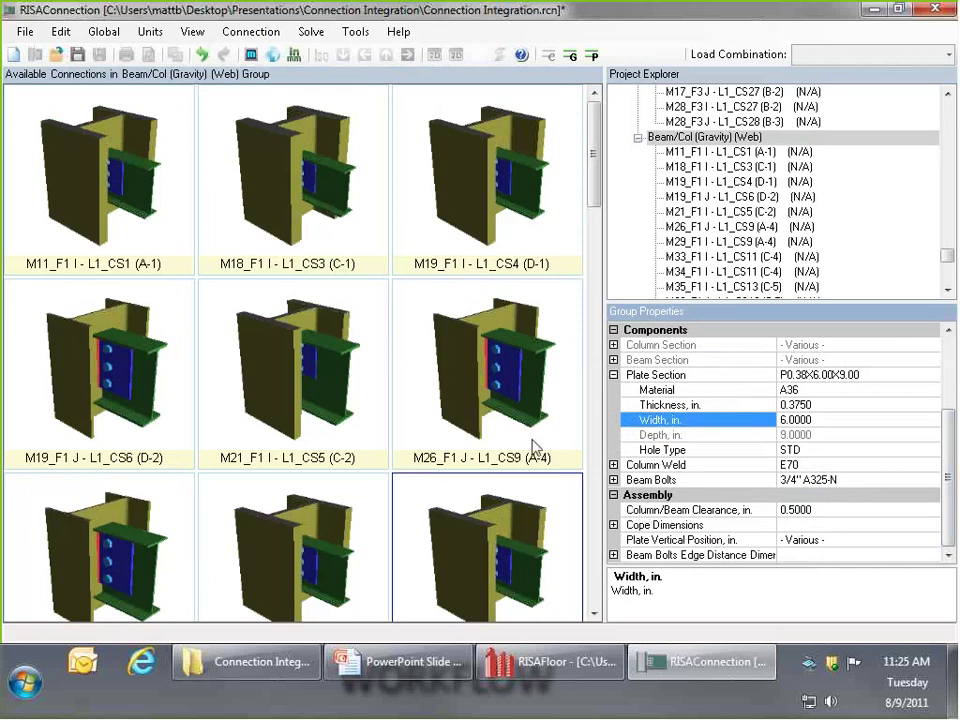
pyautogui.click(505, 343)
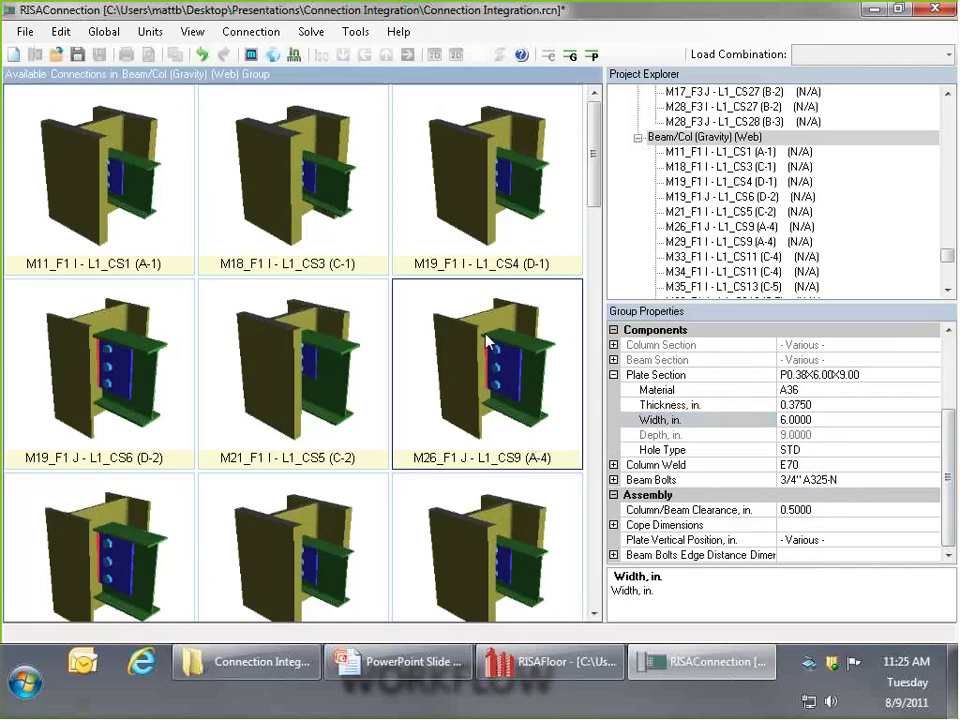
pyautogui.click(730, 509)
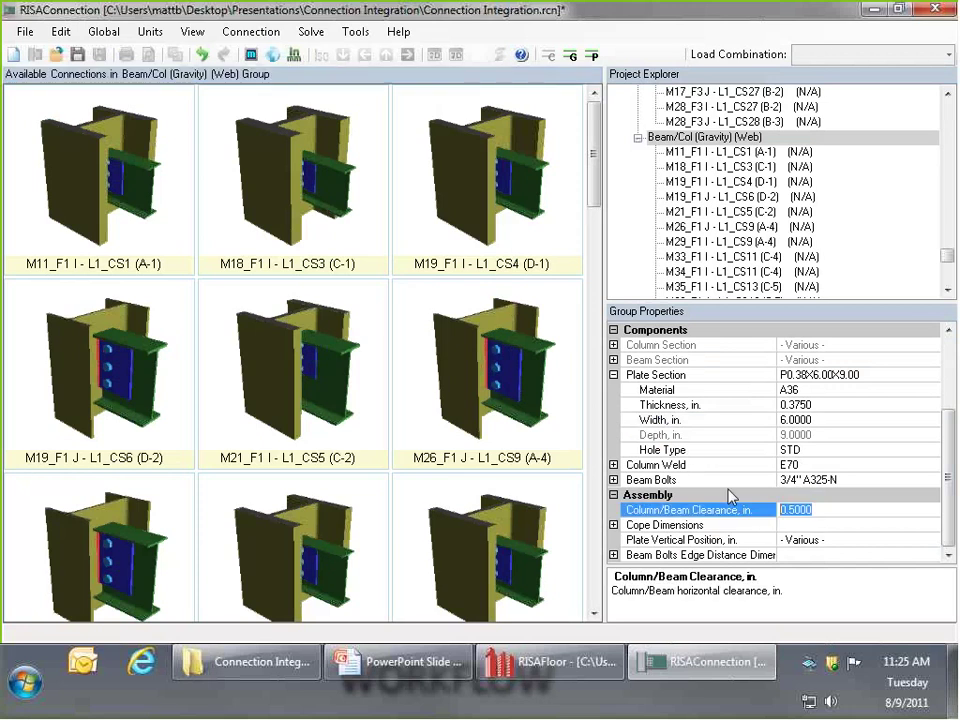
pyautogui.write('2.5')
pyautogui.press('Return')
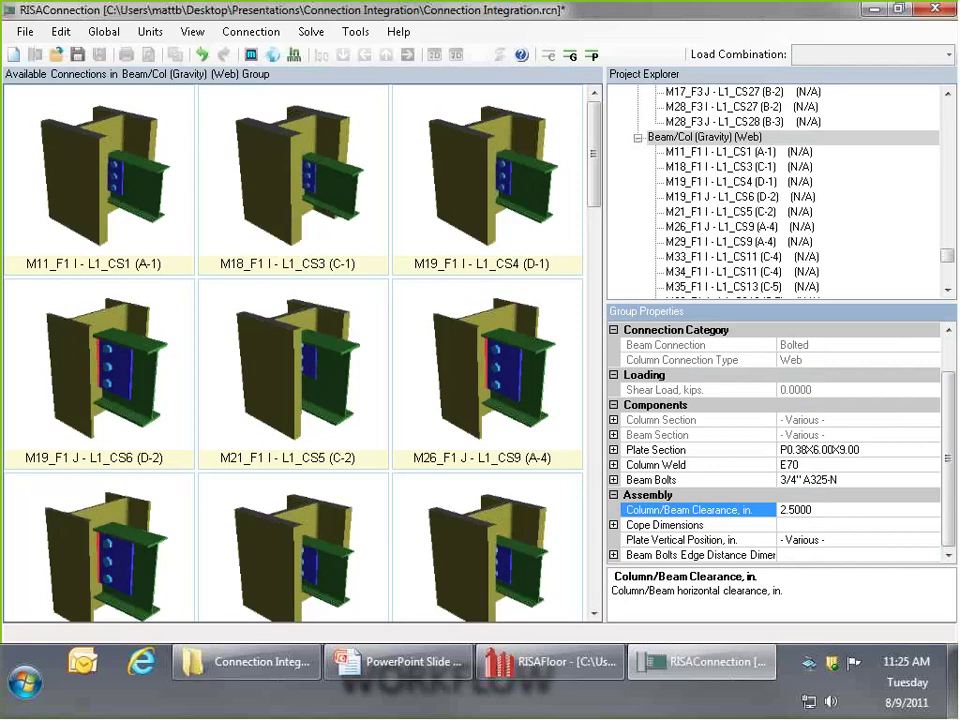
# Open the M11_F1 I - L1_CS1 (A-1) connection and inspect its widened plate and beam clearance in 3D from several angles
pyautogui.click(510, 368)
pyautogui.click(118, 193)
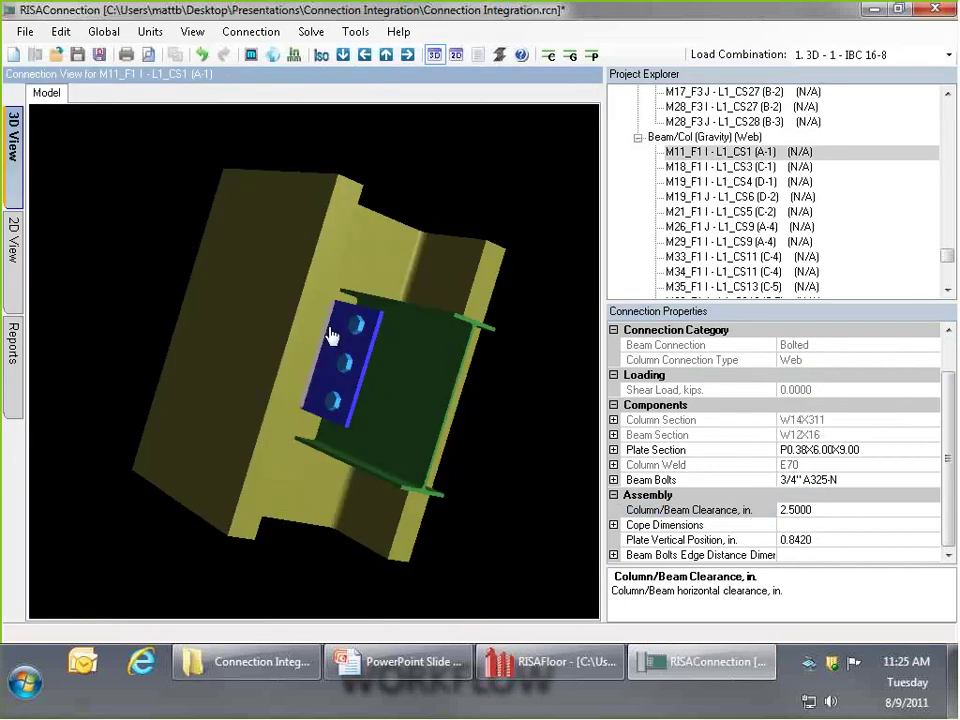
pyautogui.moveTo(336, 332)
pyautogui.mouseDown()
pyautogui.moveTo(289, 411)
pyautogui.moveTo(306, 443)
pyautogui.moveTo(318, 398)
pyautogui.moveTo(390, 392)
pyautogui.moveTo(420, 360)
pyautogui.moveTo(381, 354)
pyautogui.moveTo(470, 340)
pyautogui.mouseUp()
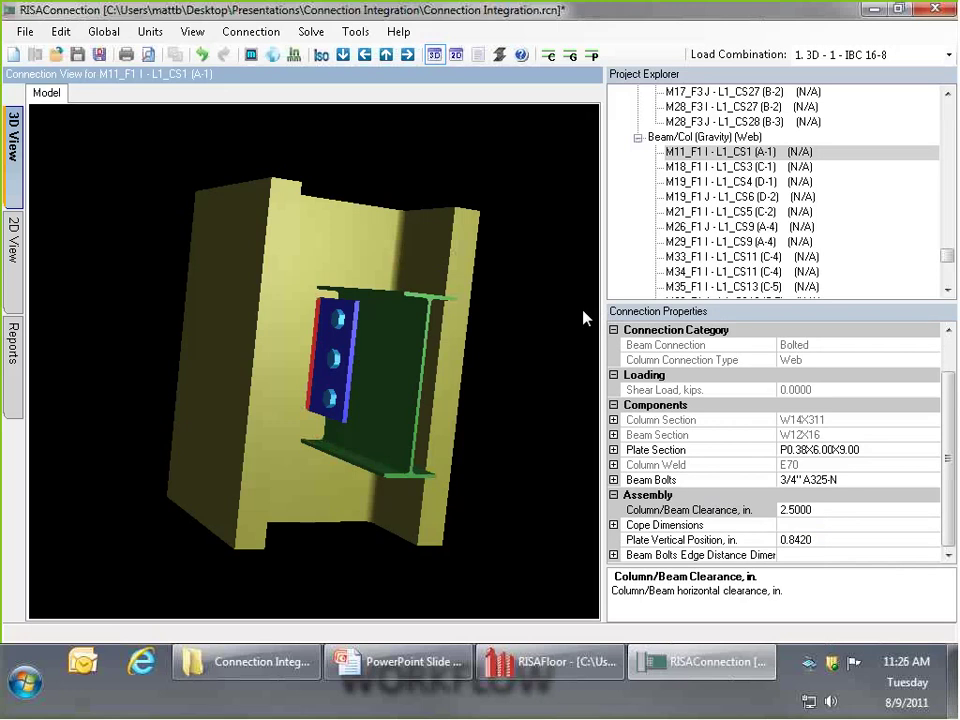
pyautogui.moveTo(584, 312); pyautogui.dragTo(724, 250)
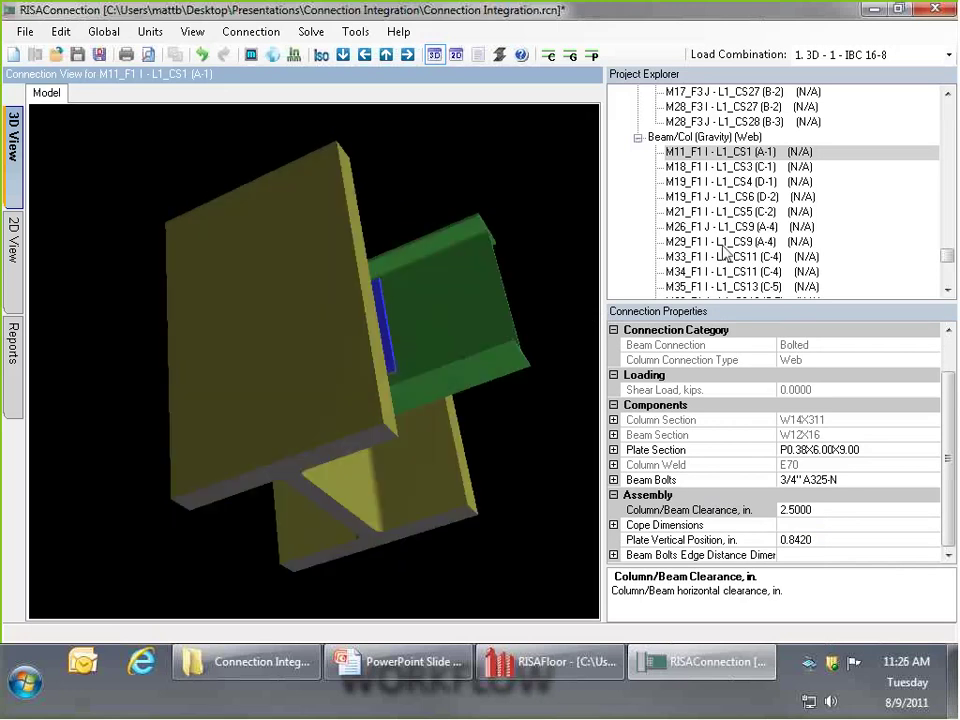
# Return to the start of the project's connection list and solve all connections in the project
pyautogui.moveTo(948, 255); pyautogui.dragTo(946, 91)
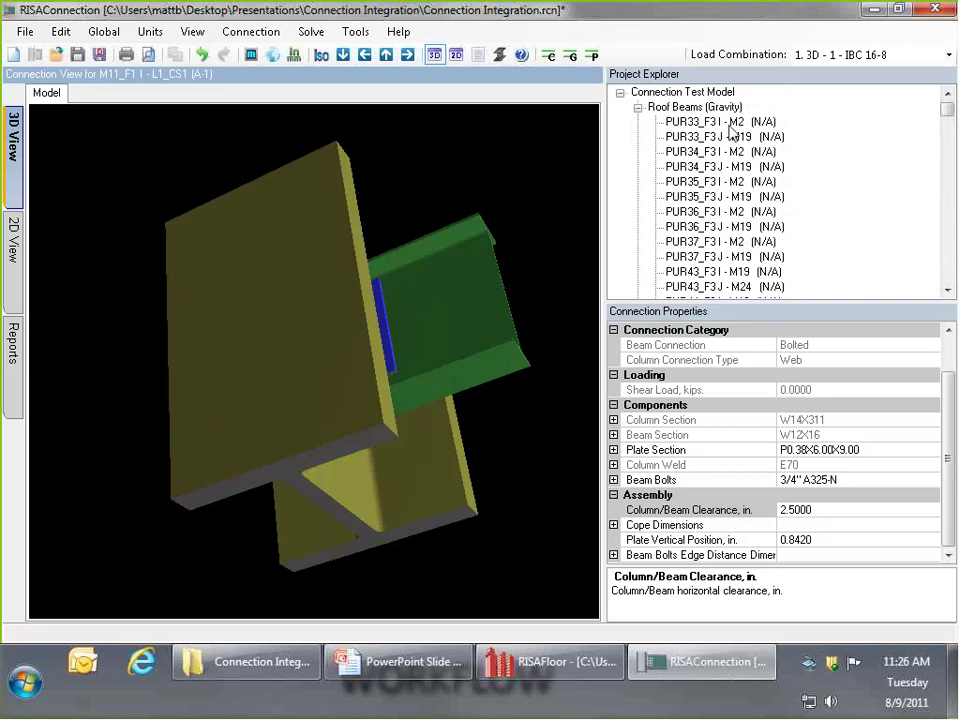
pyautogui.click(592, 57)
pyautogui.click(592, 57)
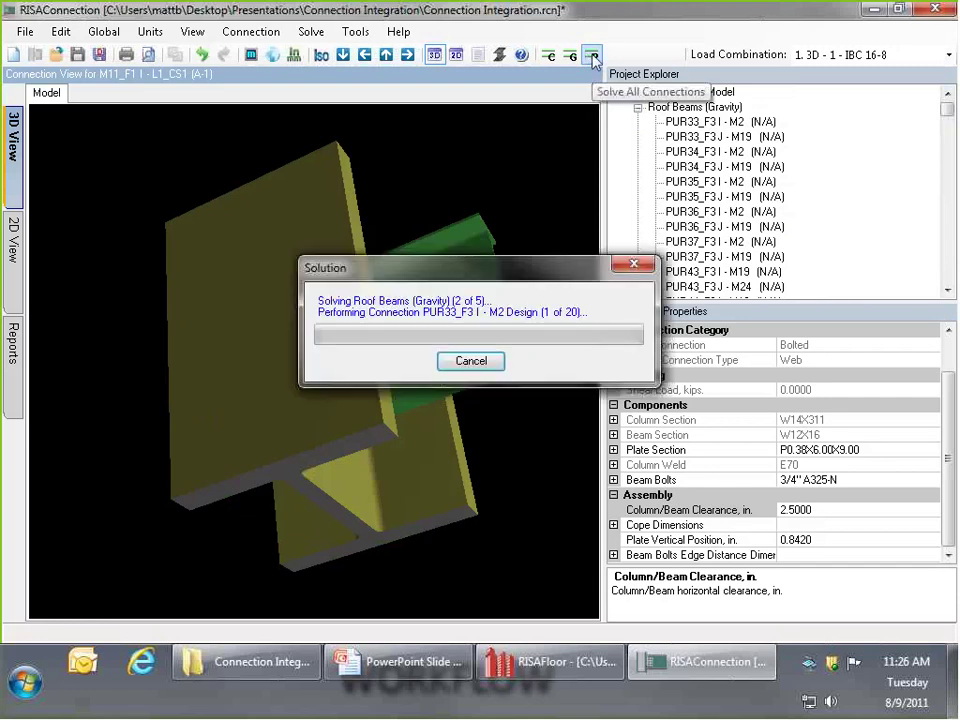
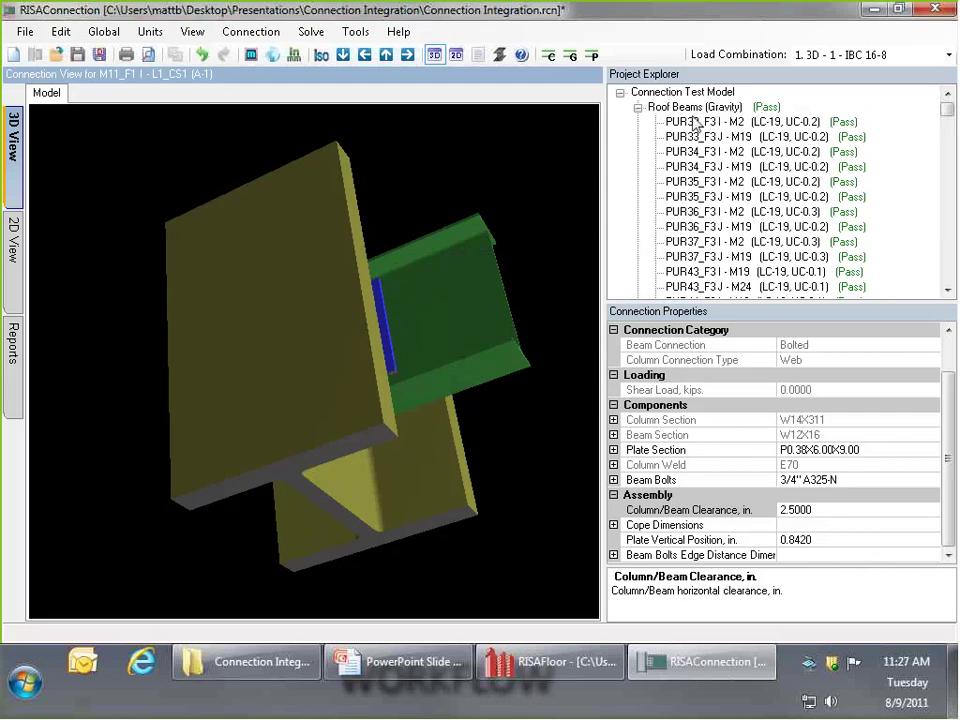
# Browse the project's connection list to the Moment Frame Beams (Lateral) (Flange) group and review the available load combinations
pyautogui.moveTo(947, 108); pyautogui.dragTo(950, 126)
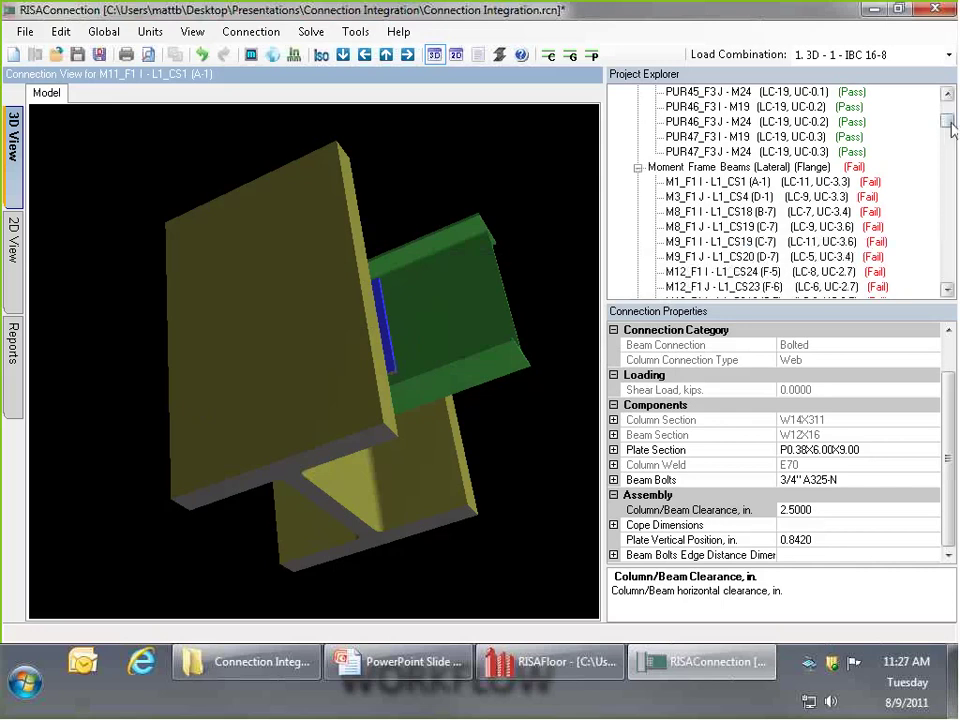
pyautogui.scroll(-2, 948, 138)
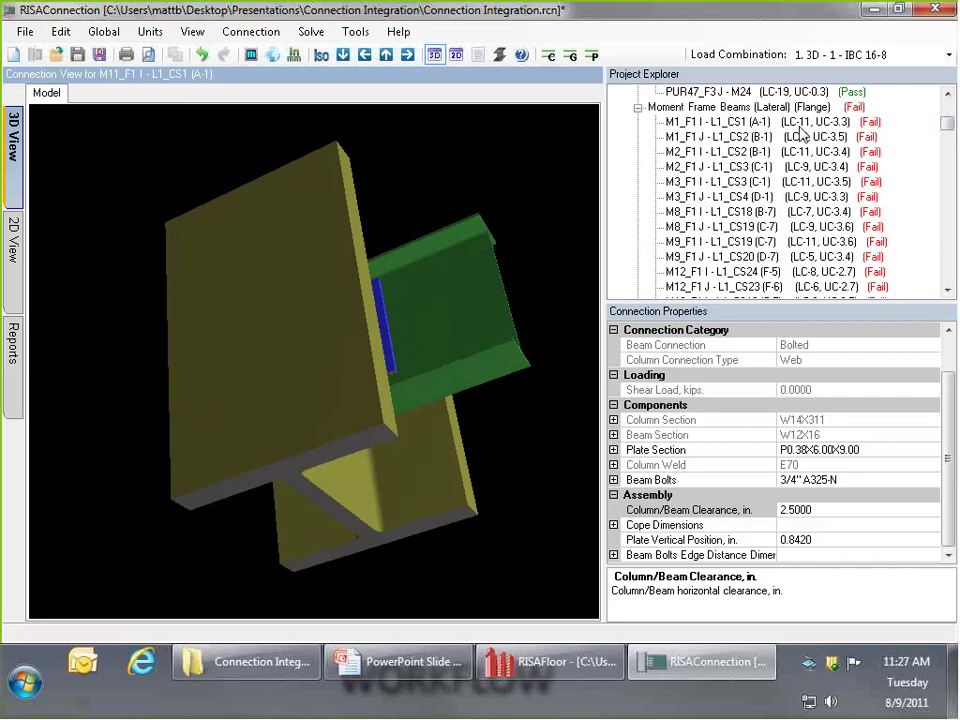
pyautogui.click(948, 56)
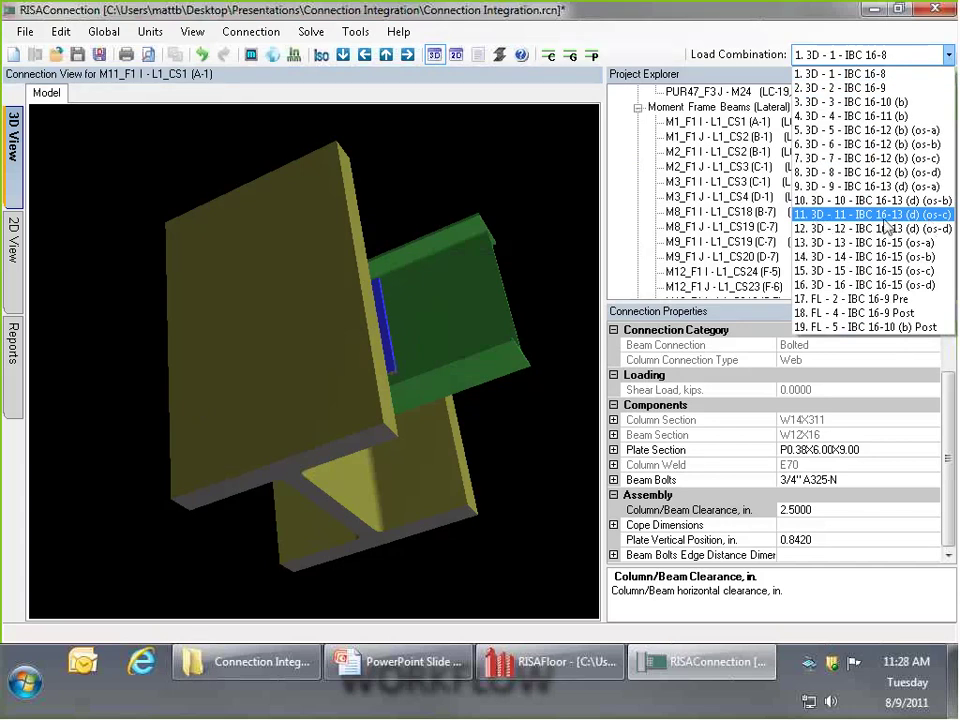
pyautogui.click(951, 56)
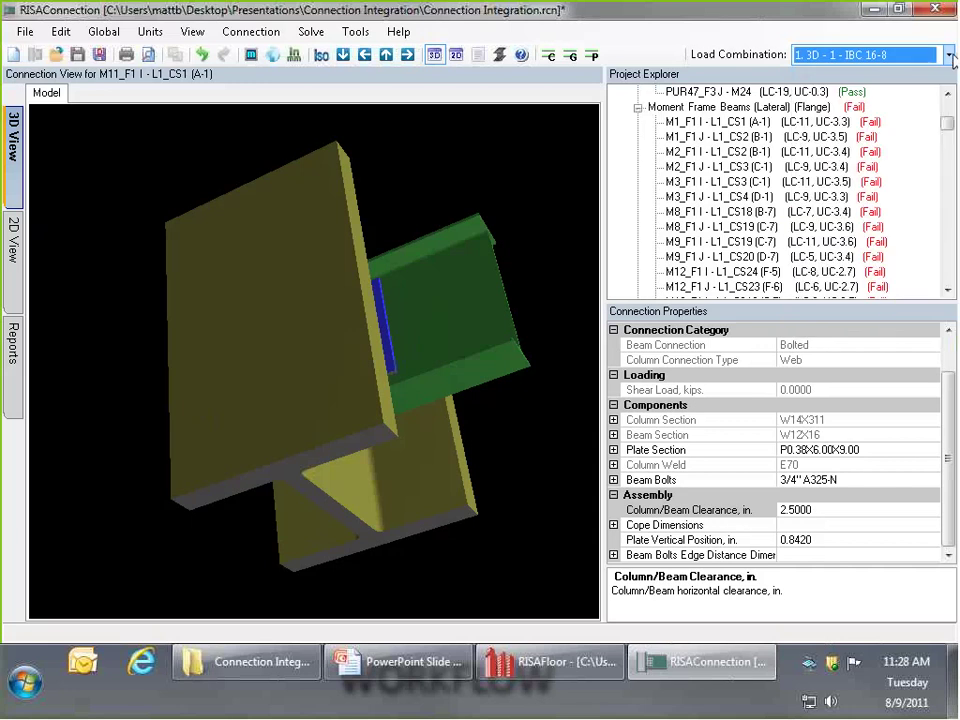
# Switch to RISAFloor, take the model into RISA-3D with the current global parameters, and view its load combinations
pyautogui.click(562, 661)
pyautogui.click(934, 31)
pyautogui.click(922, 52)
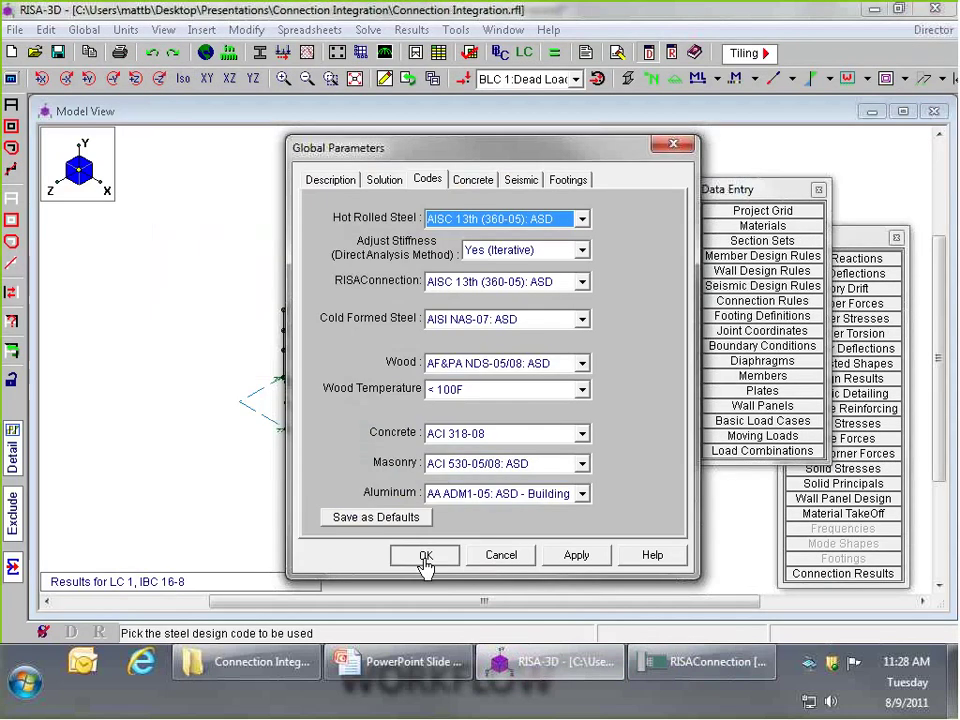
pyautogui.click(424, 555)
pyautogui.click(715, 452)
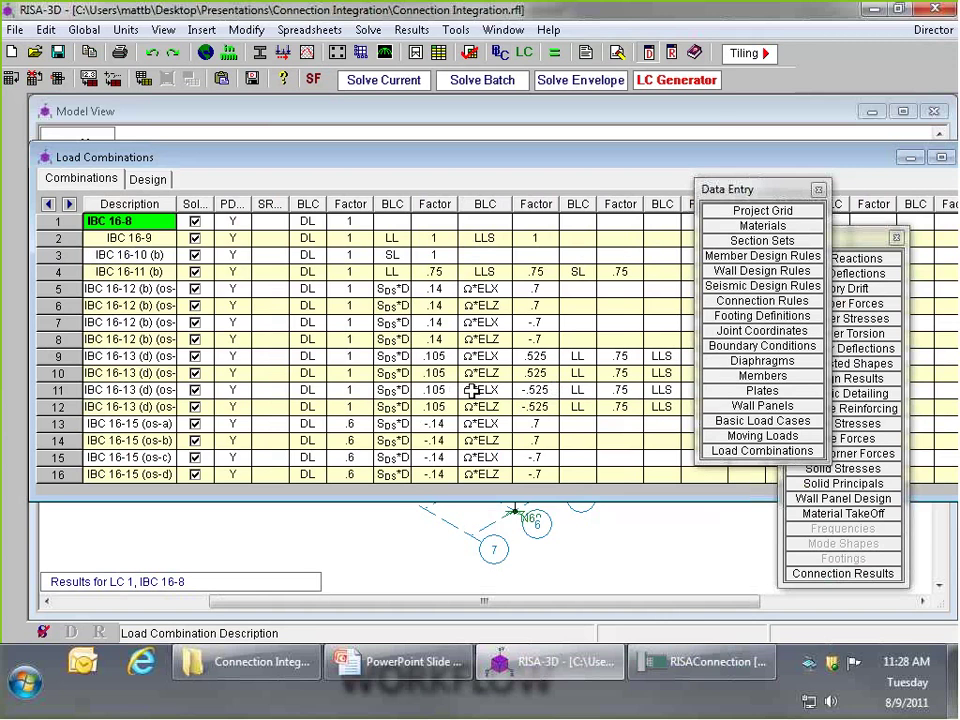
pyautogui.click(696, 561)
# Label and colour the members in the model view by their seismic rules and hide the joint labels
pyautogui.click(752, 80)
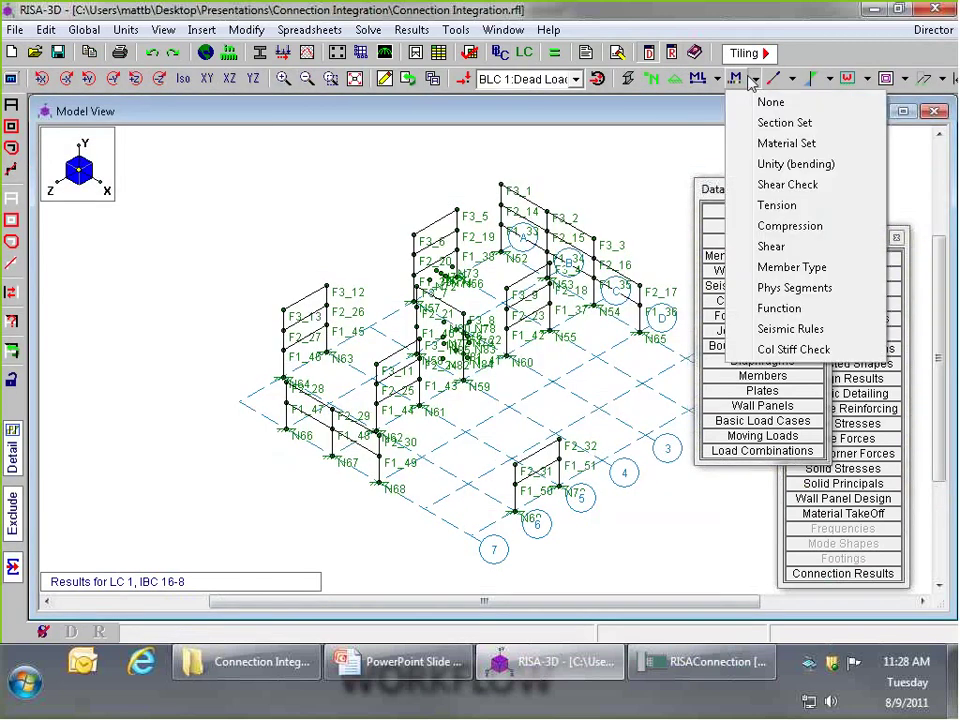
pyautogui.click(780, 330)
pyautogui.moveTo(613, 200); pyautogui.dragTo(586, 218, button='middle')
pyautogui.click(654, 80)
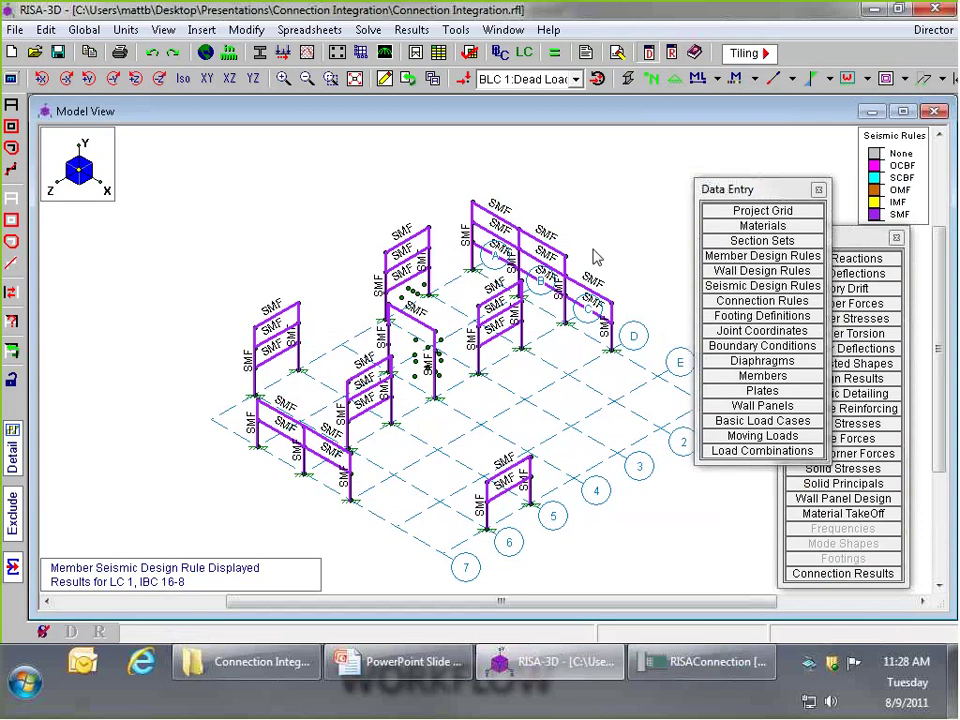
pyautogui.scroll(2, 596, 258)
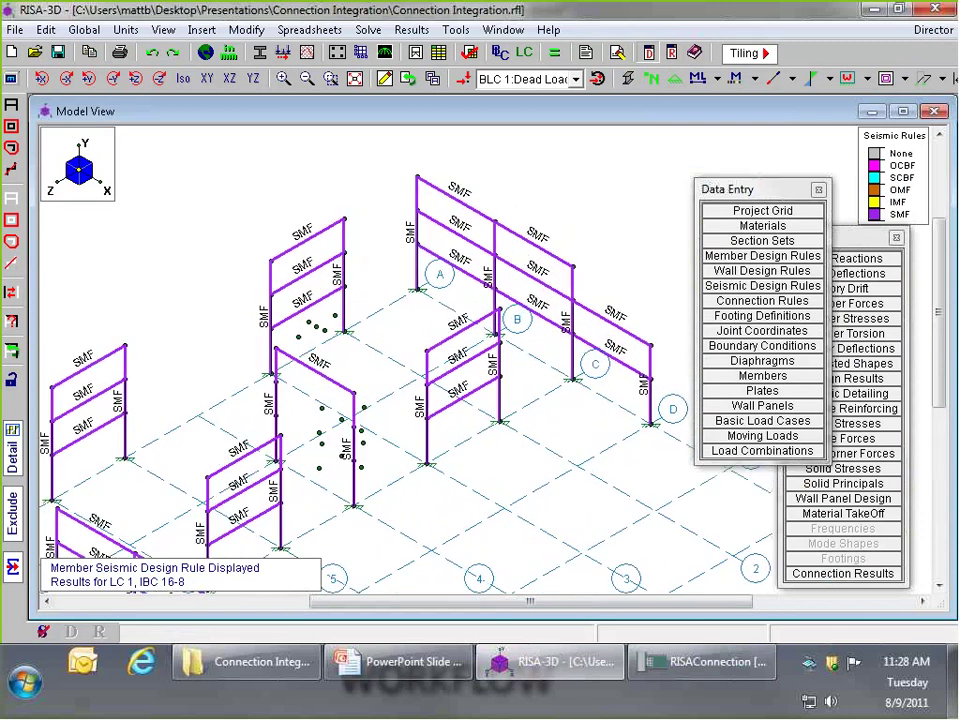
pyautogui.scroll(1, 488, 205)
pyautogui.scroll(-2, 488, 205)
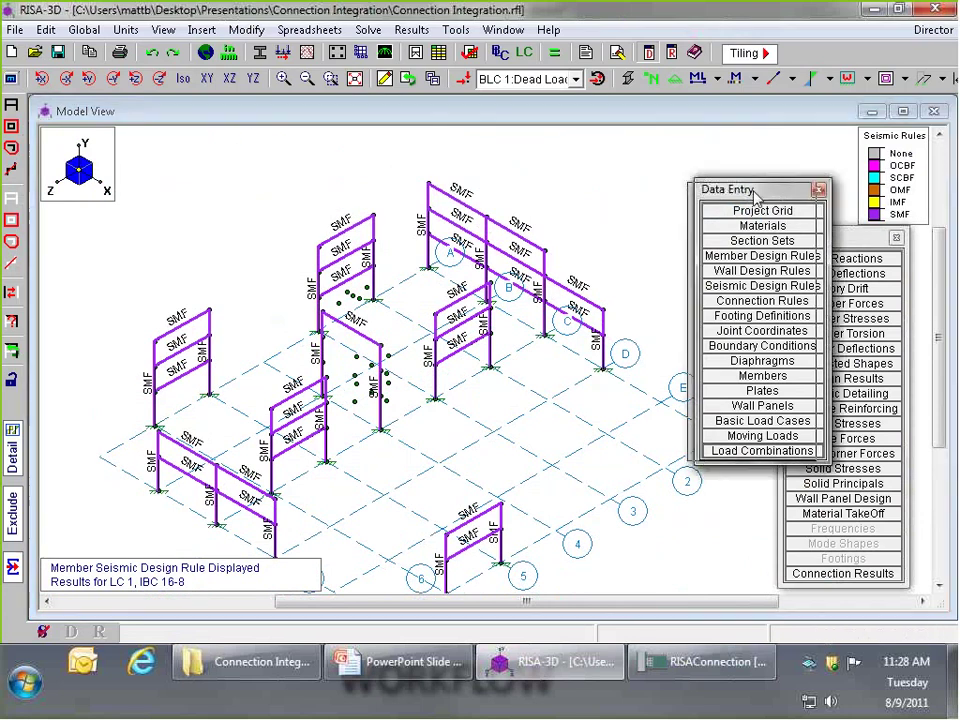
# Review the column and beam seismic design rules, including the beams' moment connection and overstrength settings
pyautogui.moveTo(710, 190); pyautogui.dragTo(695, 190)
pyautogui.click(748, 286)
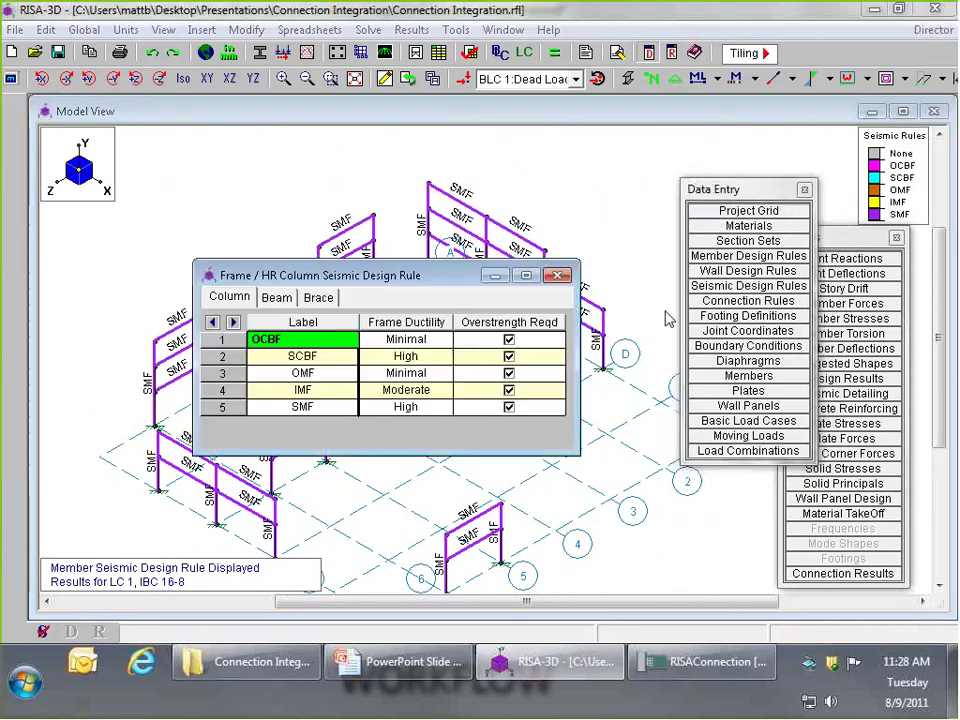
pyautogui.click(277, 299)
pyautogui.moveTo(464, 287); pyautogui.dragTo(351, 306)
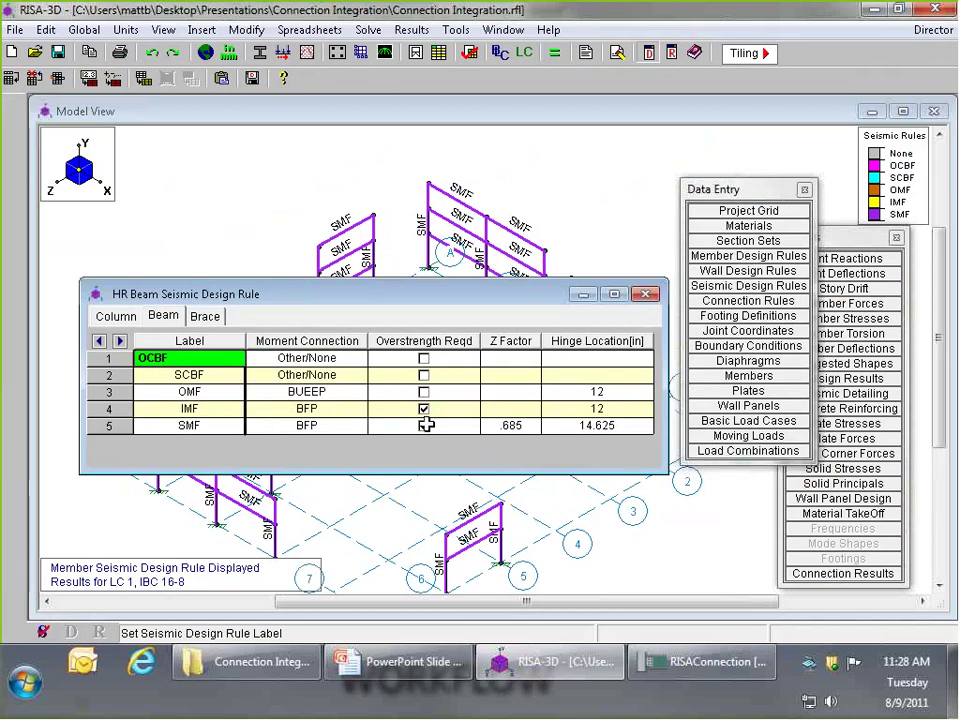
pyautogui.click(645, 294)
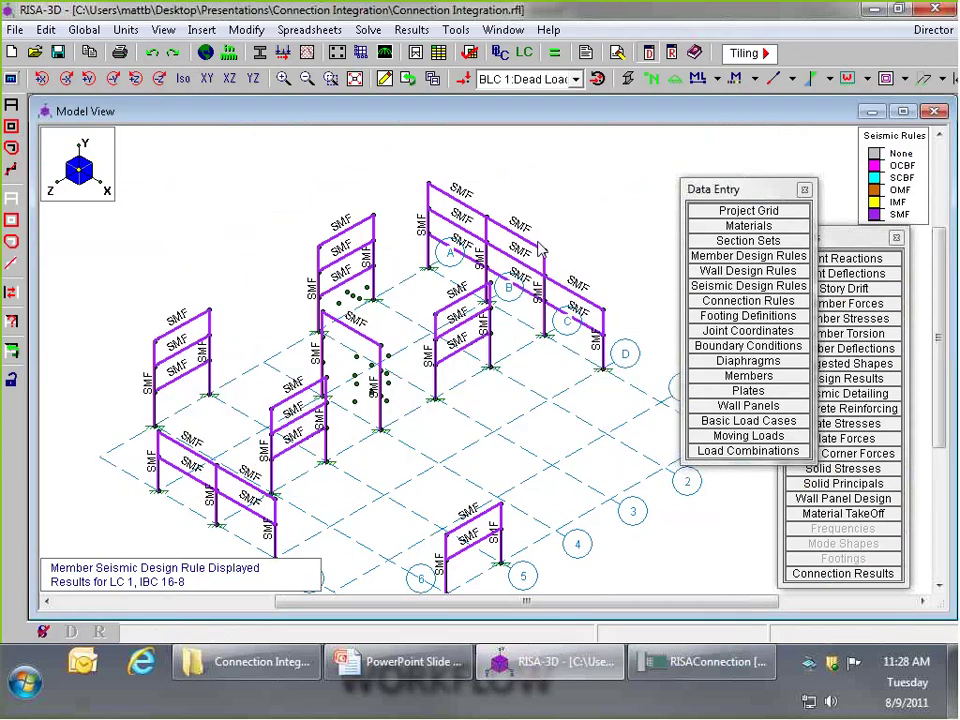
# Review the connection results, the load combinations and the X and Z overstrength factors in the seismic global parameters
pyautogui.click(843, 573)
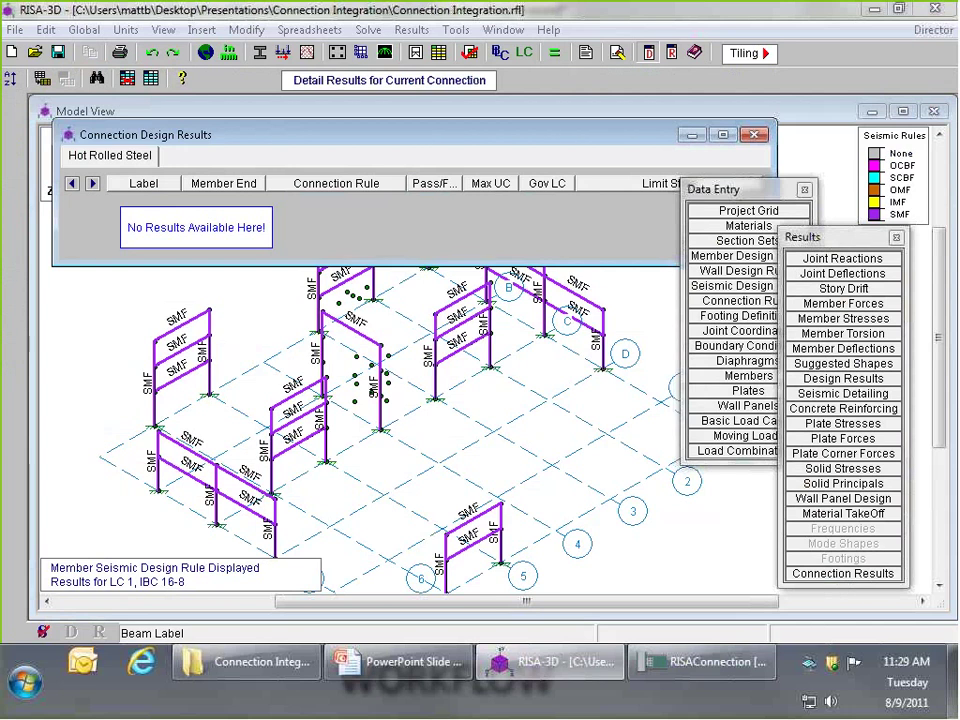
pyautogui.click(705, 452)
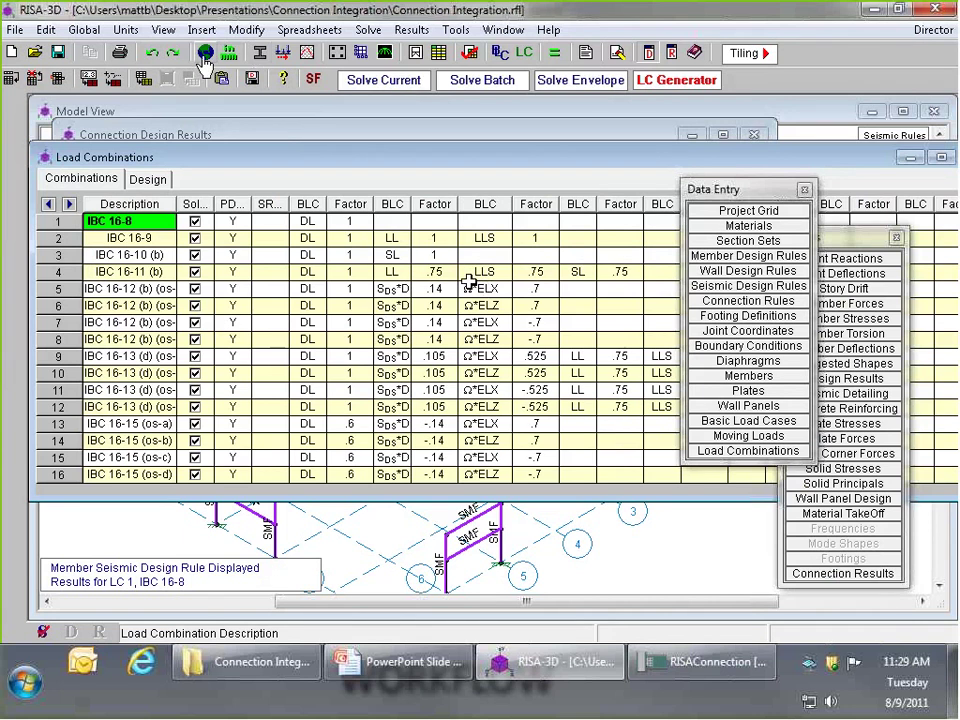
pyautogui.click(205, 53)
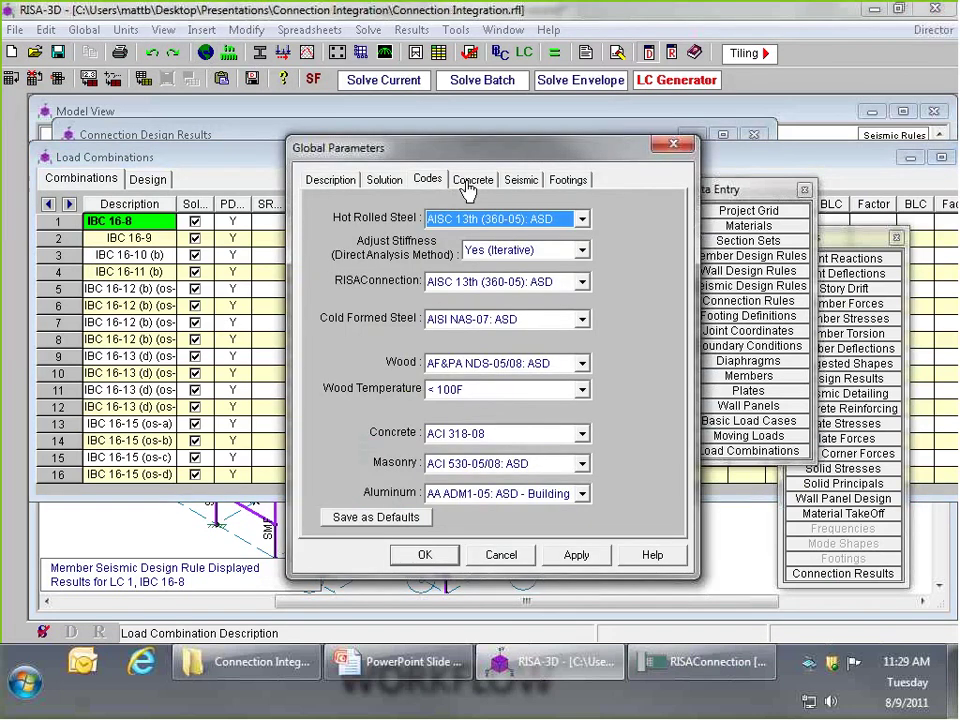
pyautogui.click(518, 179)
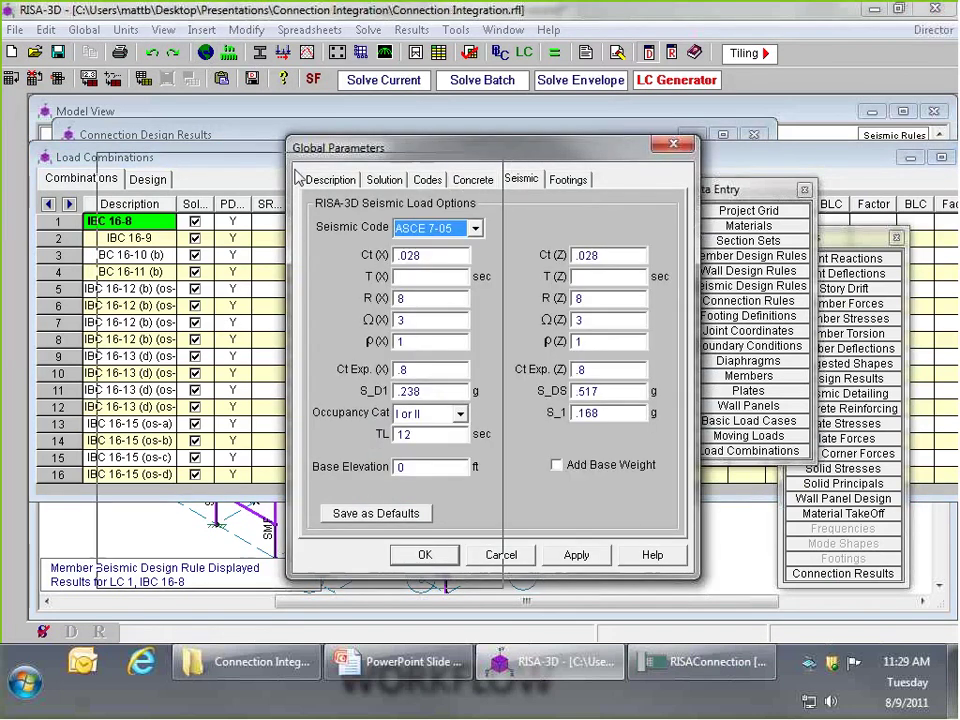
pyautogui.moveTo(265, 168); pyautogui.dragTo(266, 168)
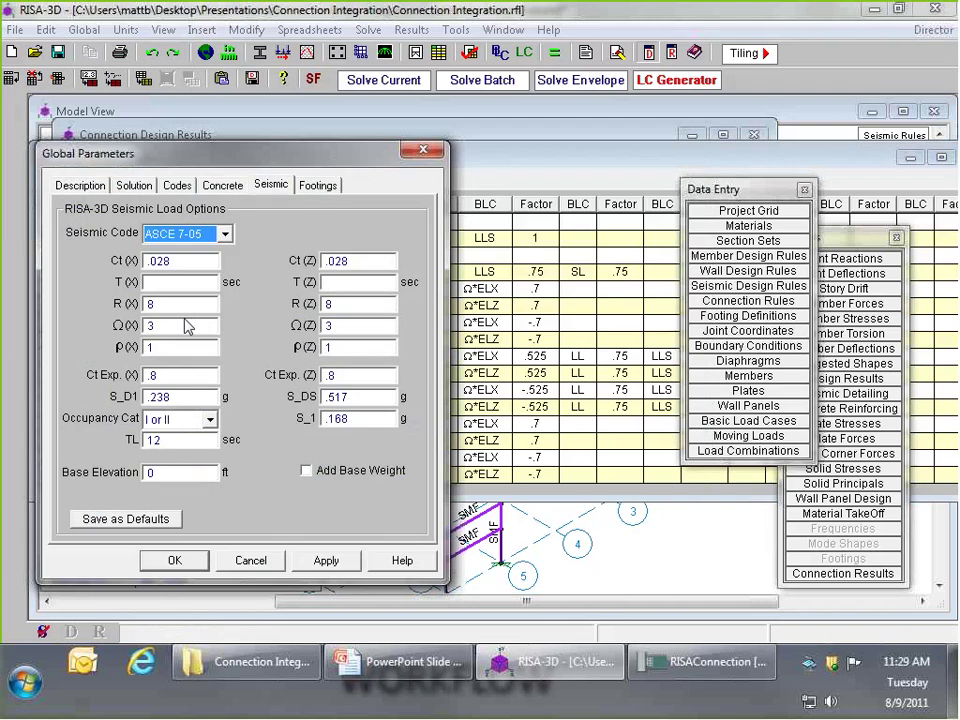
pyautogui.doubleClick(188, 326)
pyautogui.moveTo(351, 328); pyautogui.dragTo(320, 332)
pyautogui.click(355, 330)
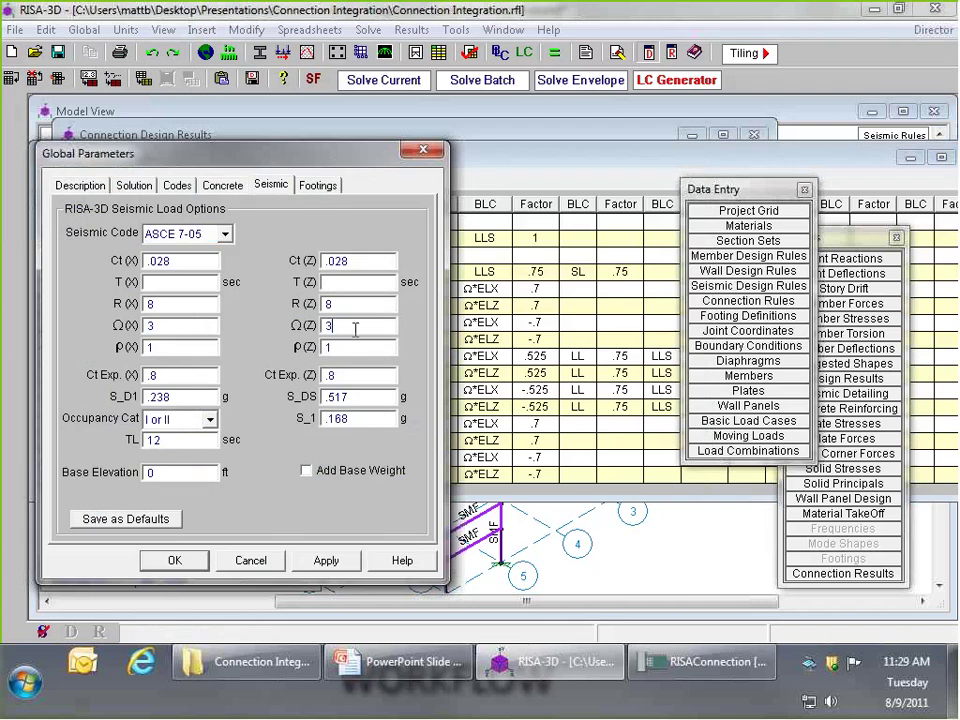
pyautogui.press('Return')
pyautogui.click(452, 560)
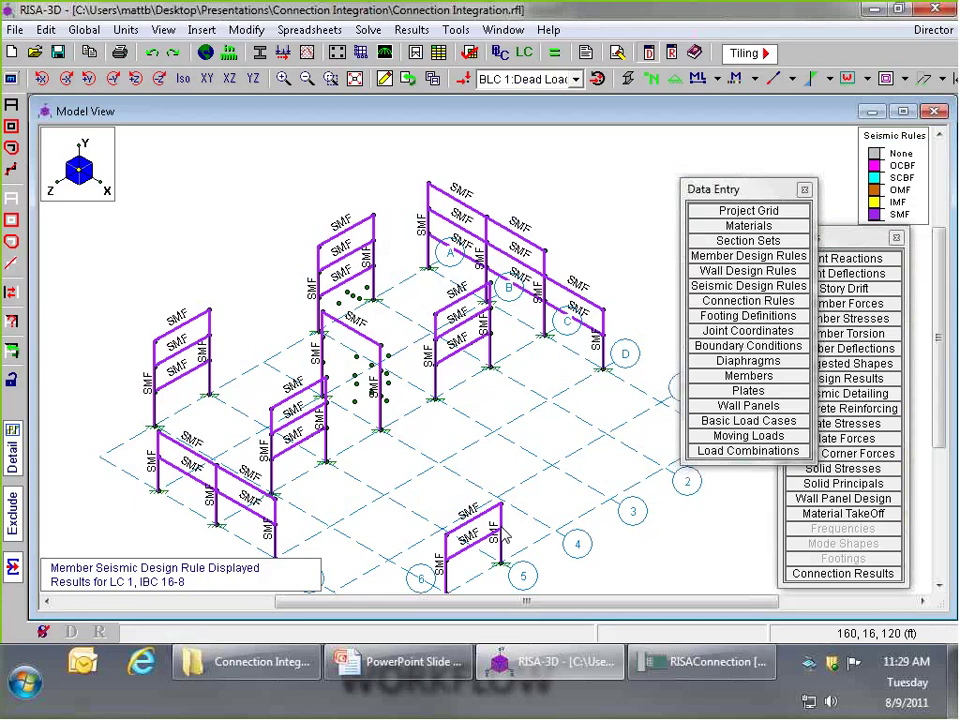
# Switch back to RISAConnection and inspect the M1_F1 I - L1_CS1 (A-1) moment connection in 3D
pyautogui.rightClick(621, 590)
pyautogui.click(680, 672)
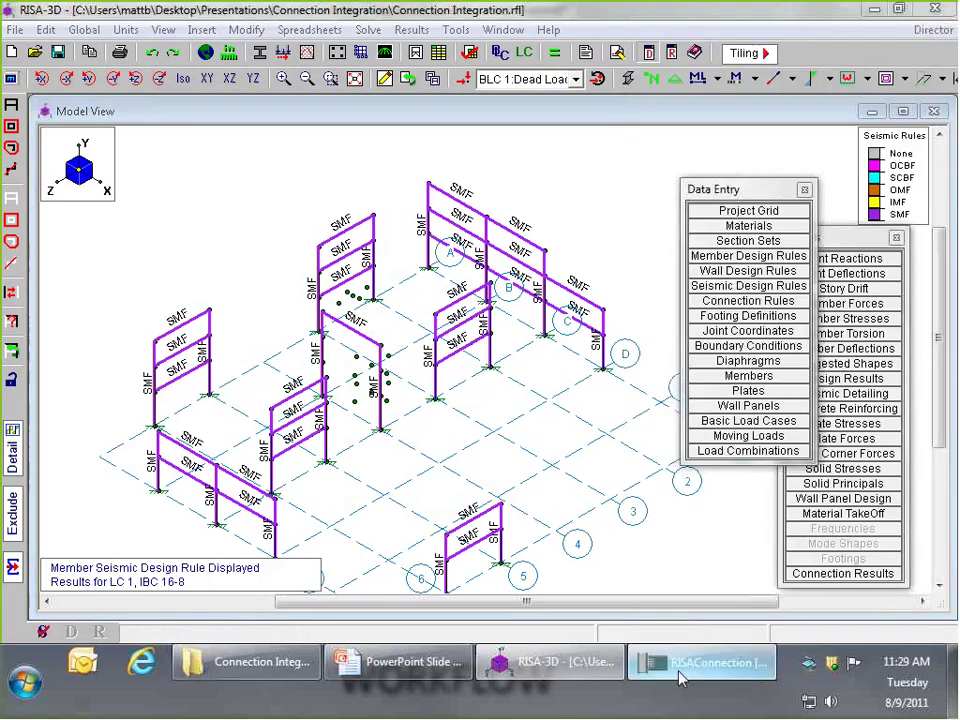
pyautogui.moveTo(478, 502); pyautogui.dragTo(486, 424)
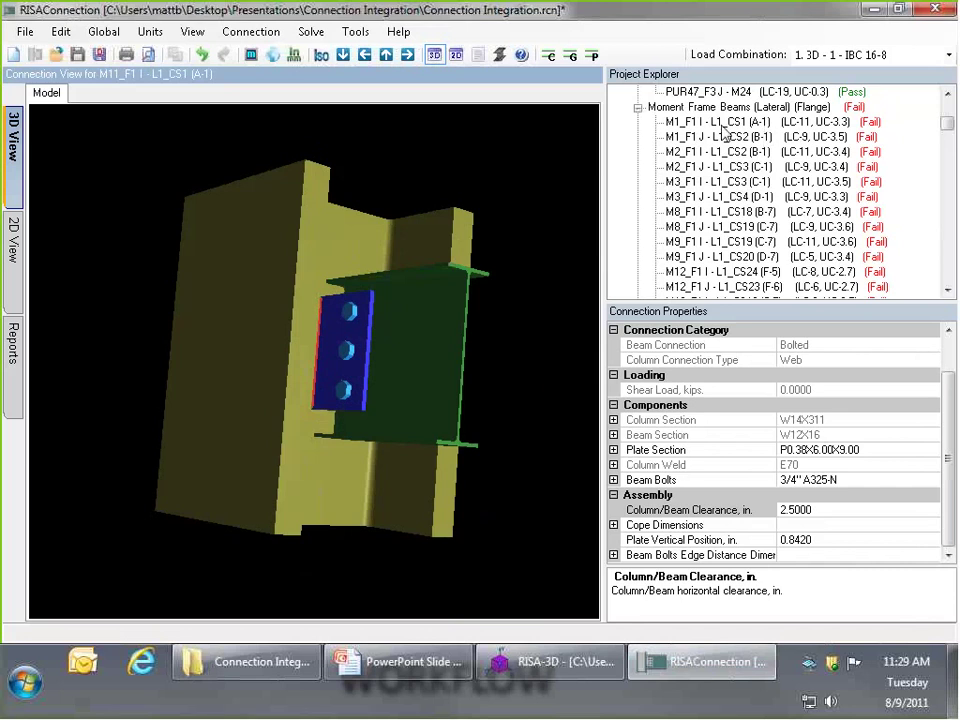
pyautogui.click(766, 122)
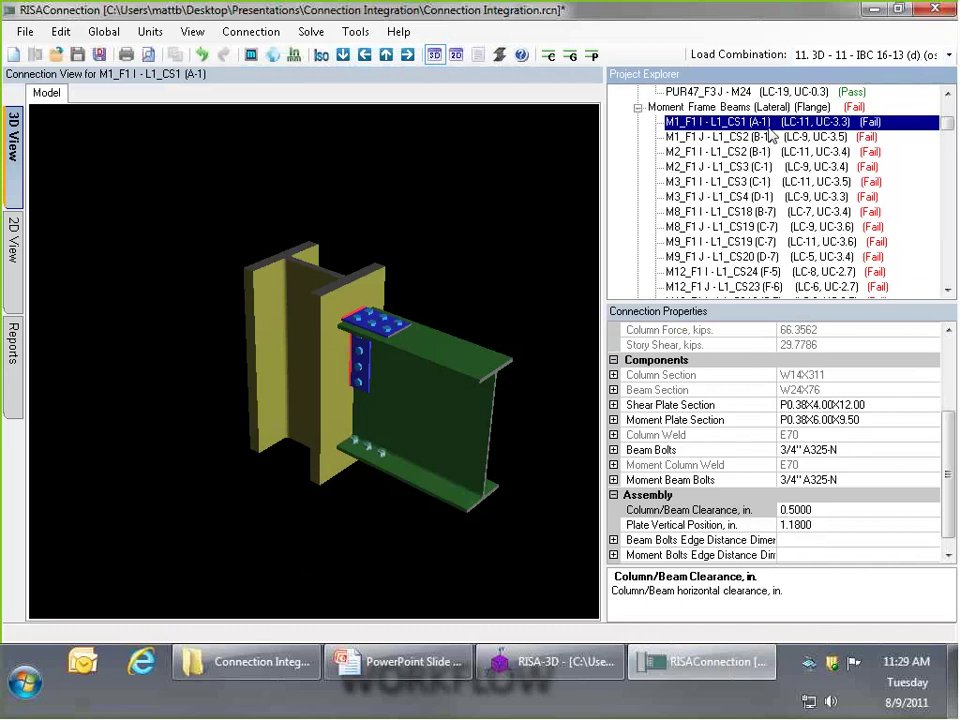
pyautogui.moveTo(258, 232); pyautogui.dragTo(420, 345)
pyautogui.click(800, 122)
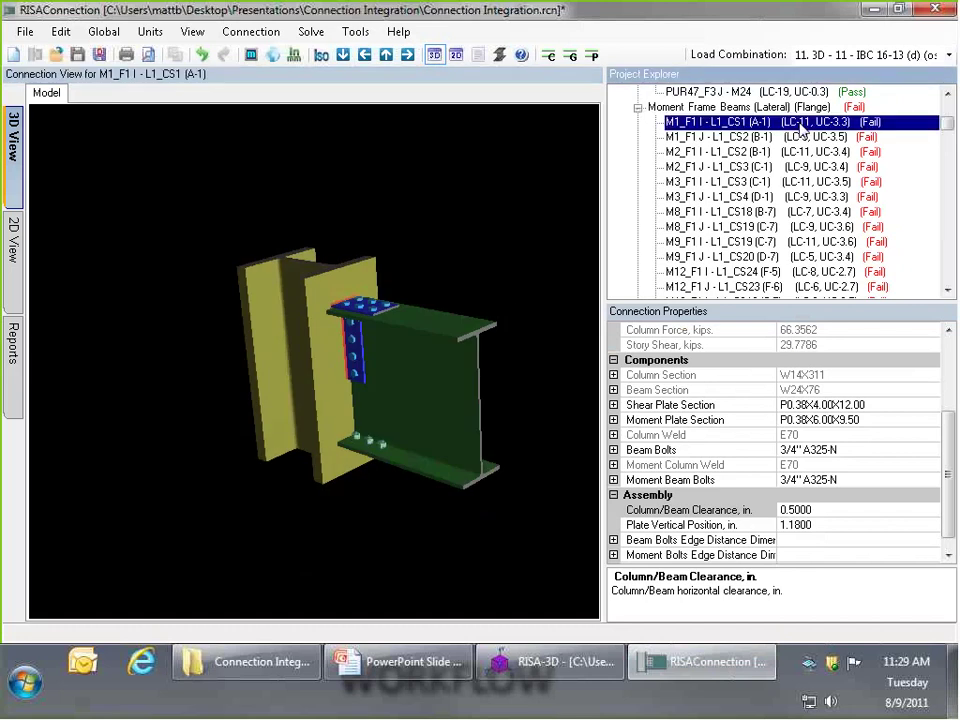
# Read the M1_F1 I - L1_CS1 (A-1) report's limit state checks, including the detailed Flange Plate Tension Rupture calculation
pyautogui.click(9, 263)
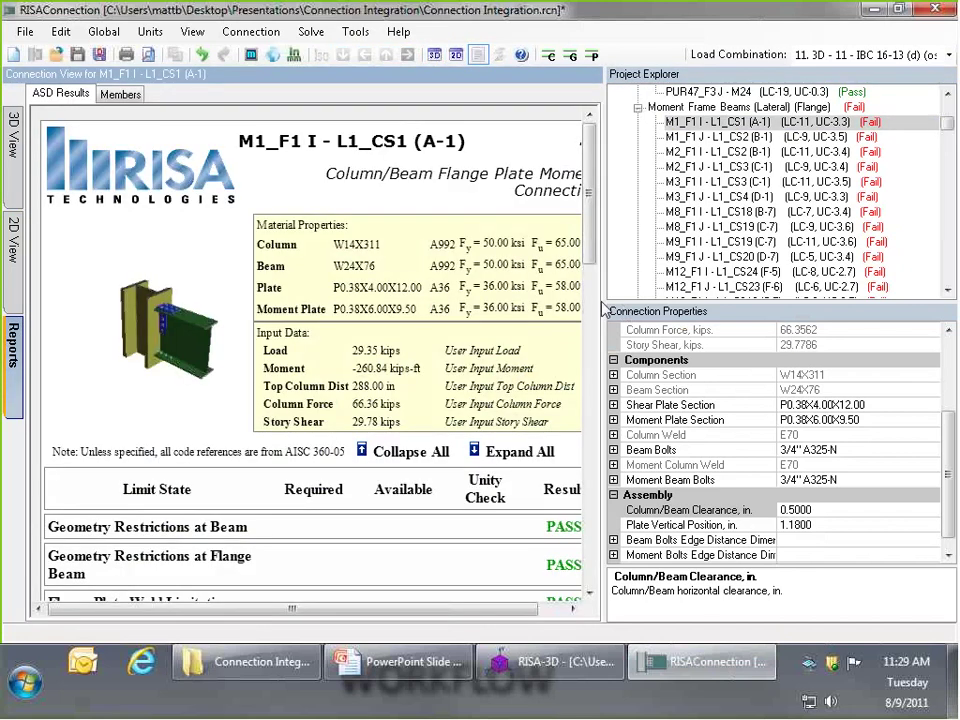
pyautogui.moveTo(604, 310); pyautogui.dragTo(648, 284)
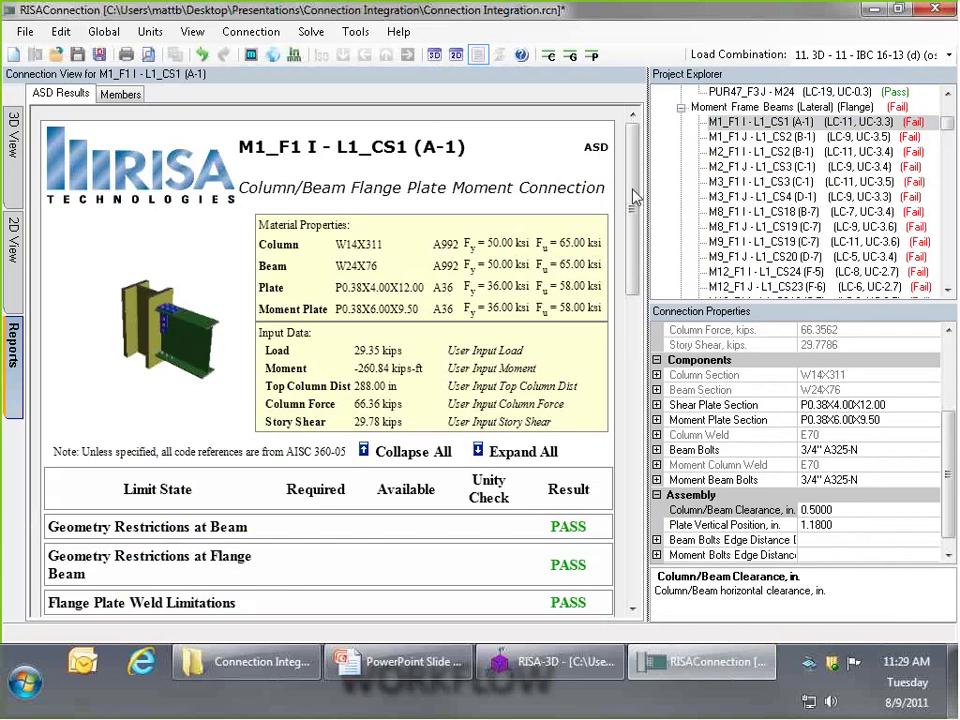
pyautogui.moveTo(633, 197); pyautogui.dragTo(634, 257)
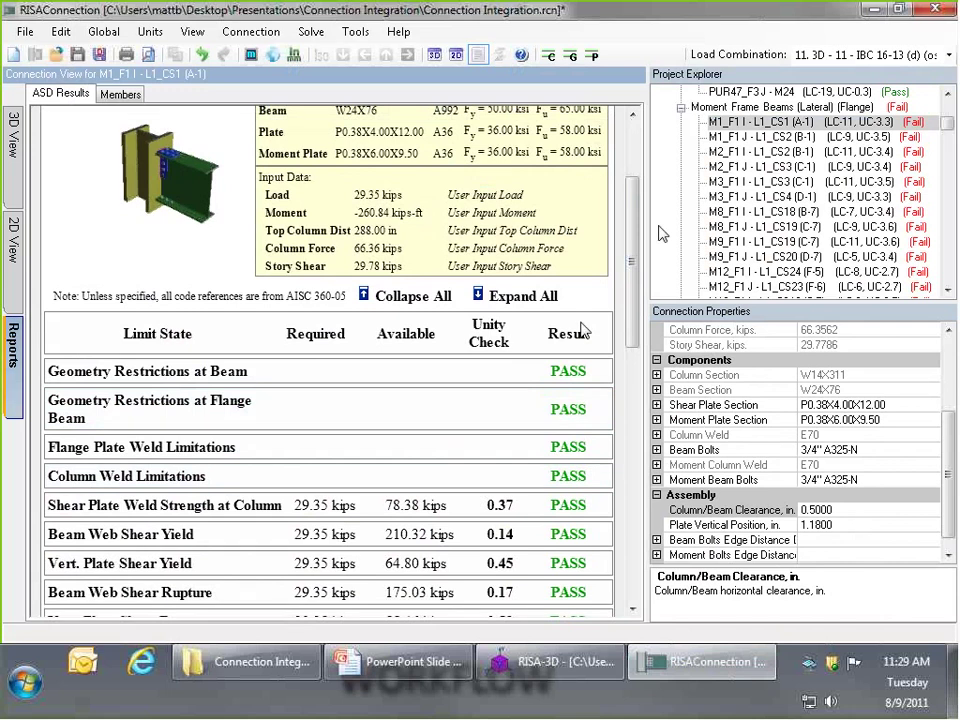
pyautogui.moveTo(633, 255)
pyautogui.mouseDown()
pyautogui.moveTo(643, 333)
pyautogui.moveTo(640, 258)
pyautogui.moveTo(634, 272)
pyautogui.mouseUp()
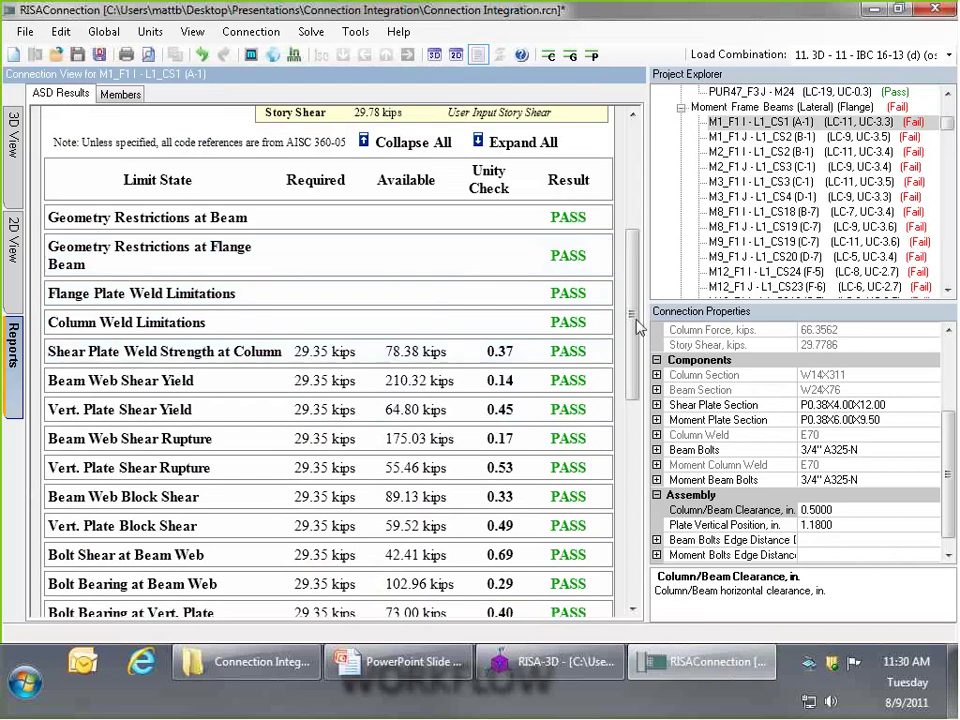
pyautogui.moveTo(633, 330); pyautogui.dragTo(632, 521)
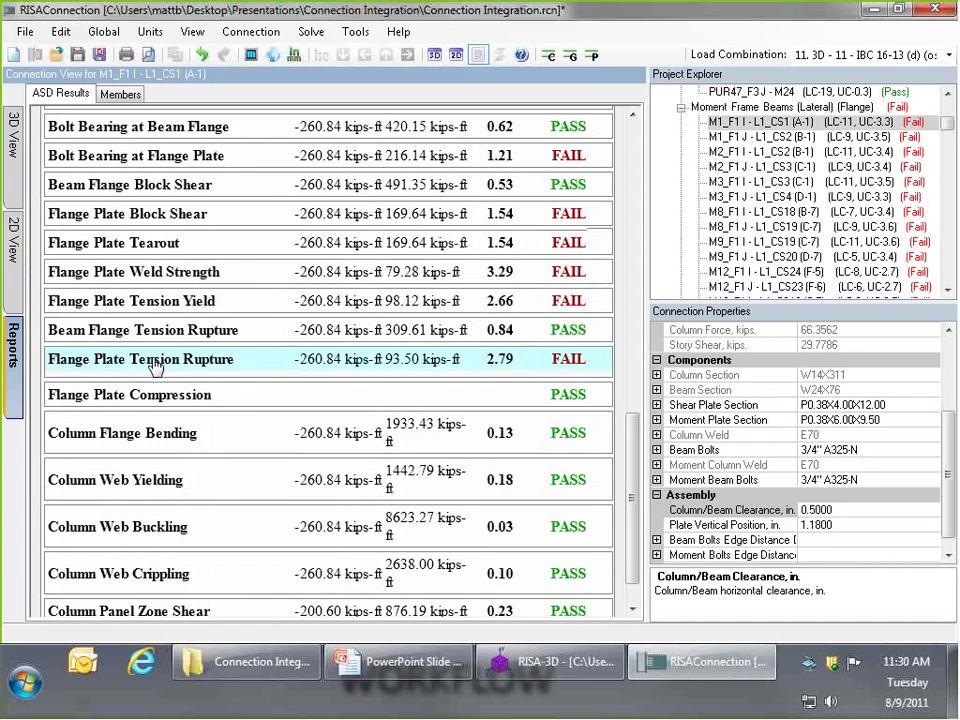
pyautogui.click(155, 368)
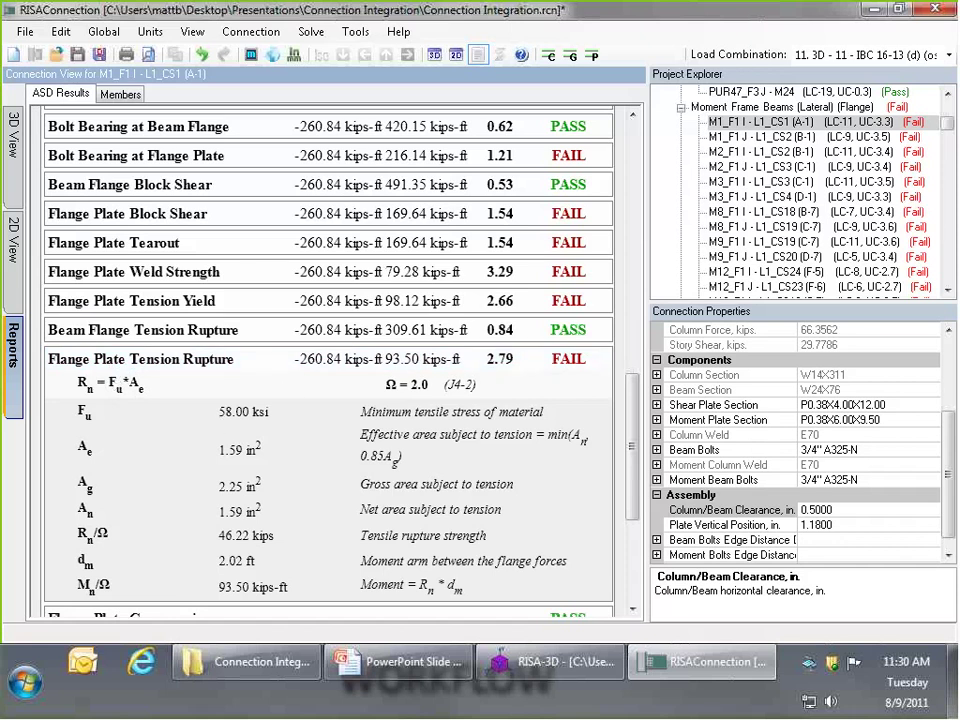
pyautogui.click(318, 360)
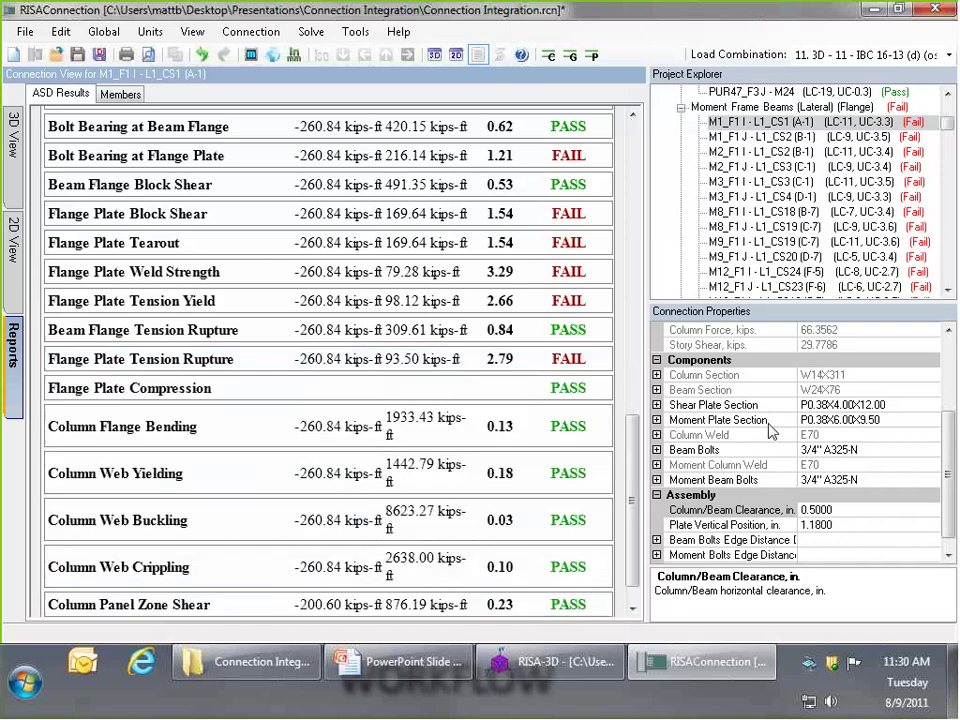
# Show the moment plate section's detailed properties and inspect the flange plate in 3D from several angles
pyautogui.click(656, 420)
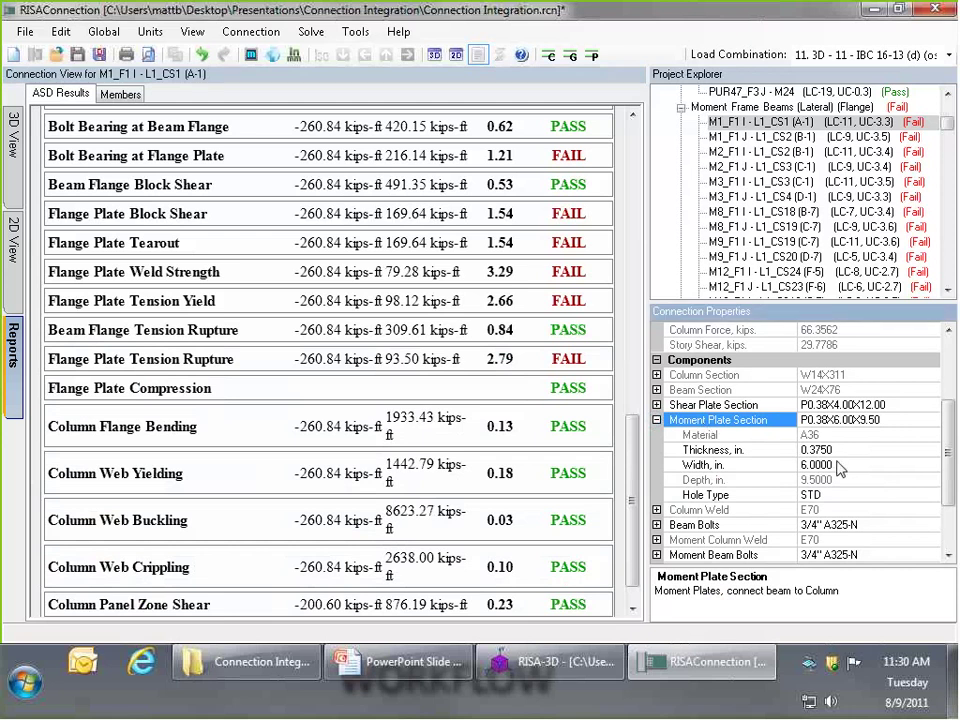
pyautogui.click(12, 175)
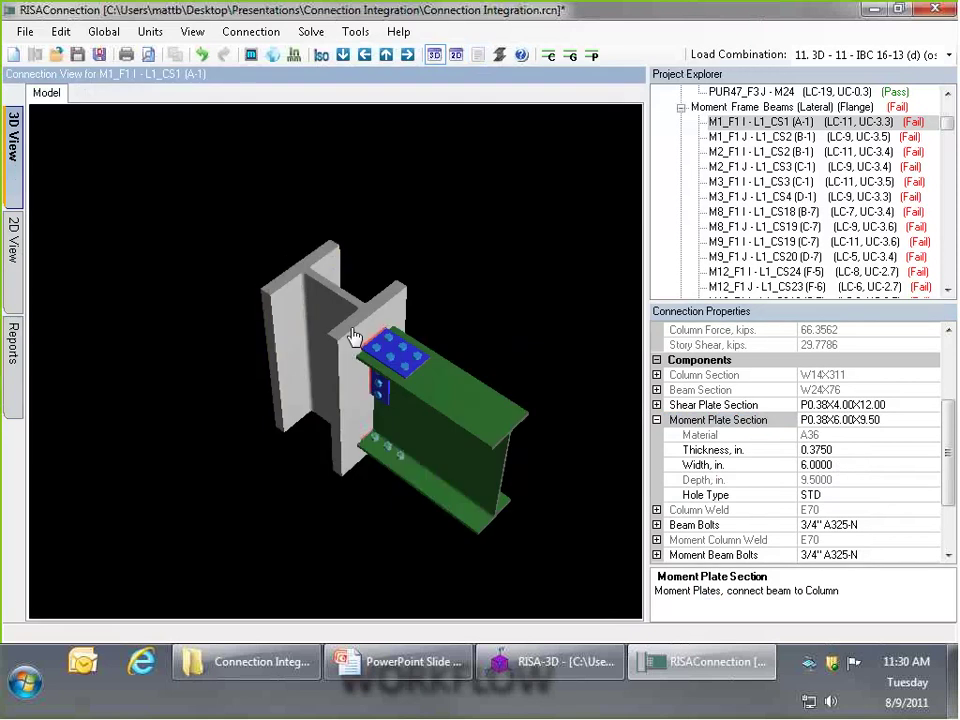
pyautogui.scroll(6, 405, 329)
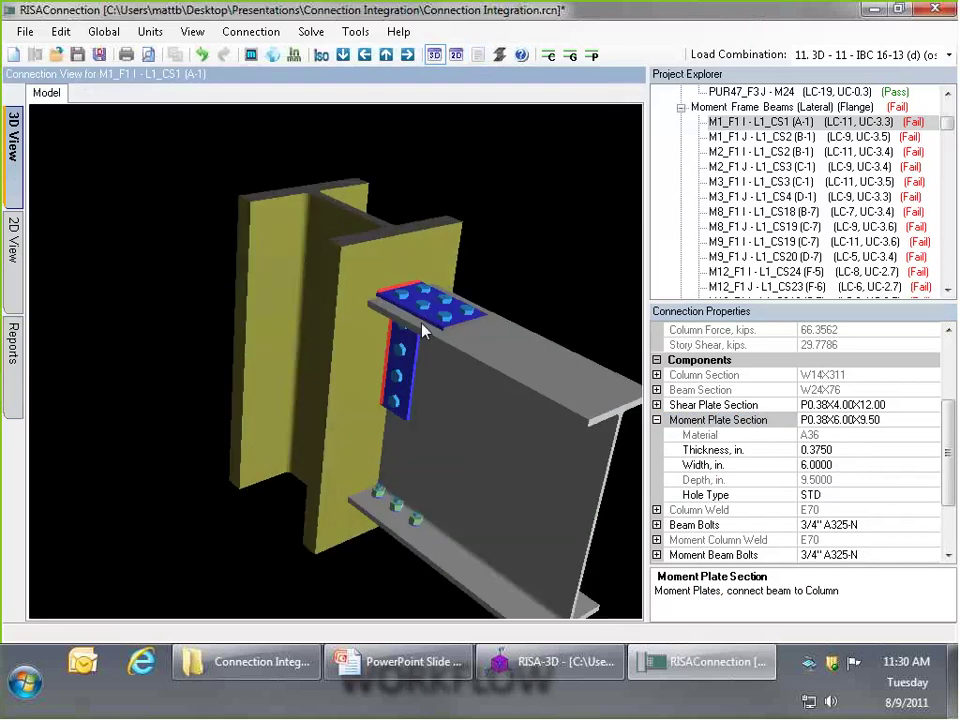
pyautogui.moveTo(499, 306); pyautogui.dragTo(468, 283, button='middle')
pyautogui.moveTo(466, 282); pyautogui.dragTo(462, 321)
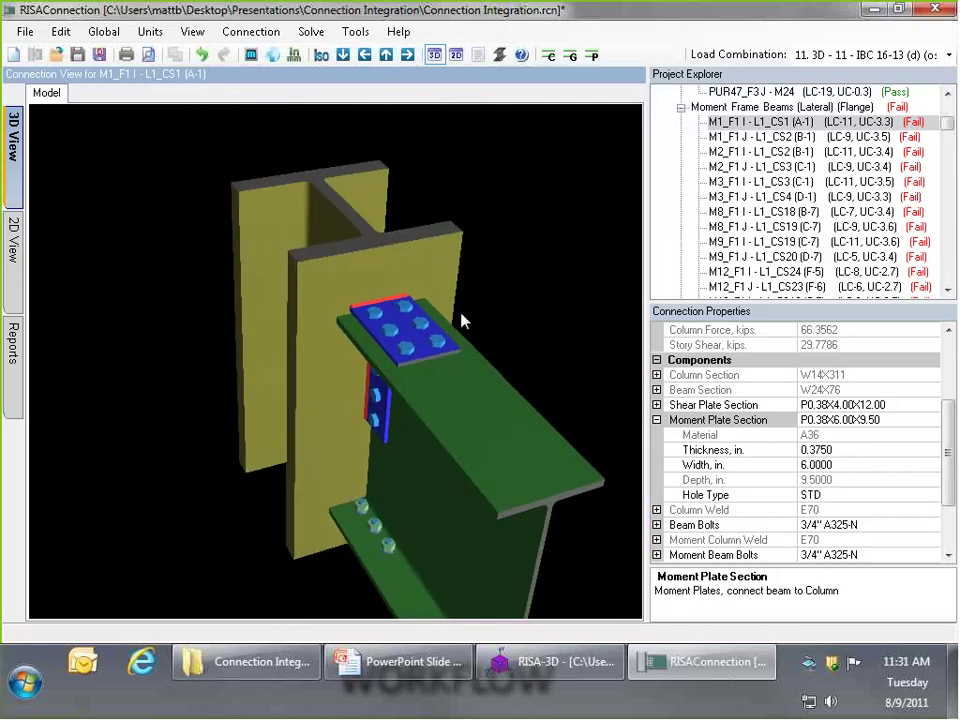
# Set the moment plate width to 8 in for the whole Moment Frame Beams (Lateral) (Flange) group
pyautogui.click(757, 110)
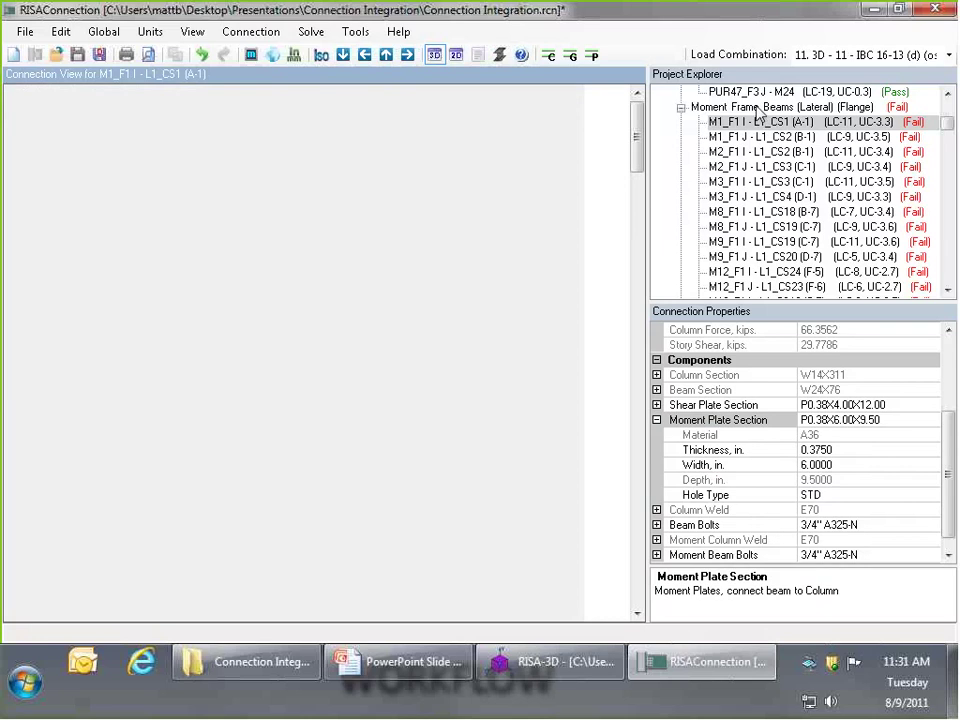
pyautogui.click(757, 107)
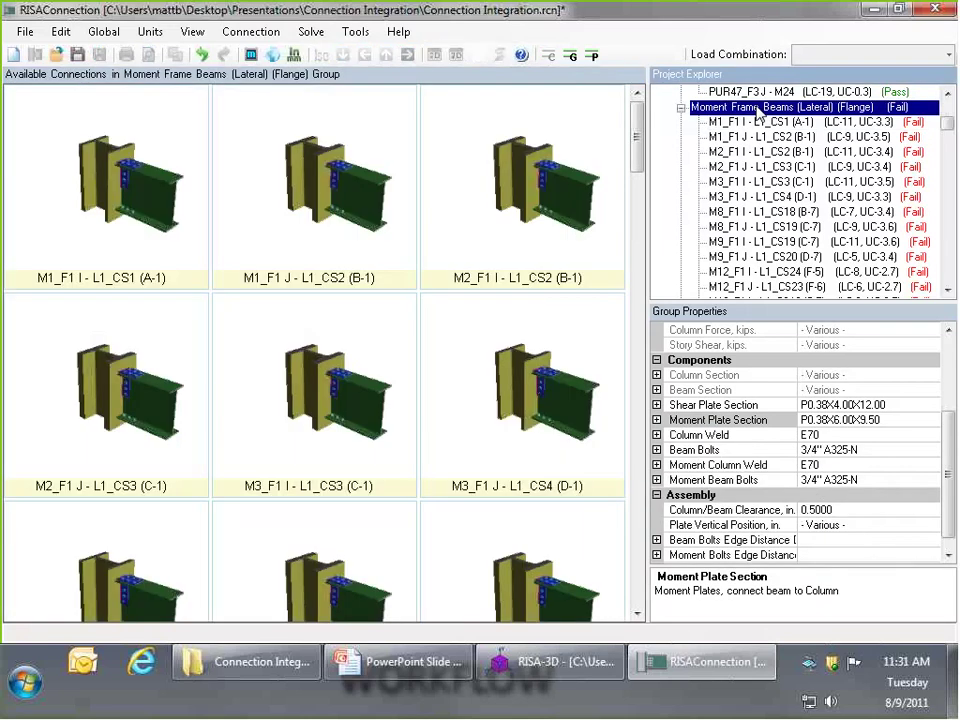
pyautogui.click(656, 420)
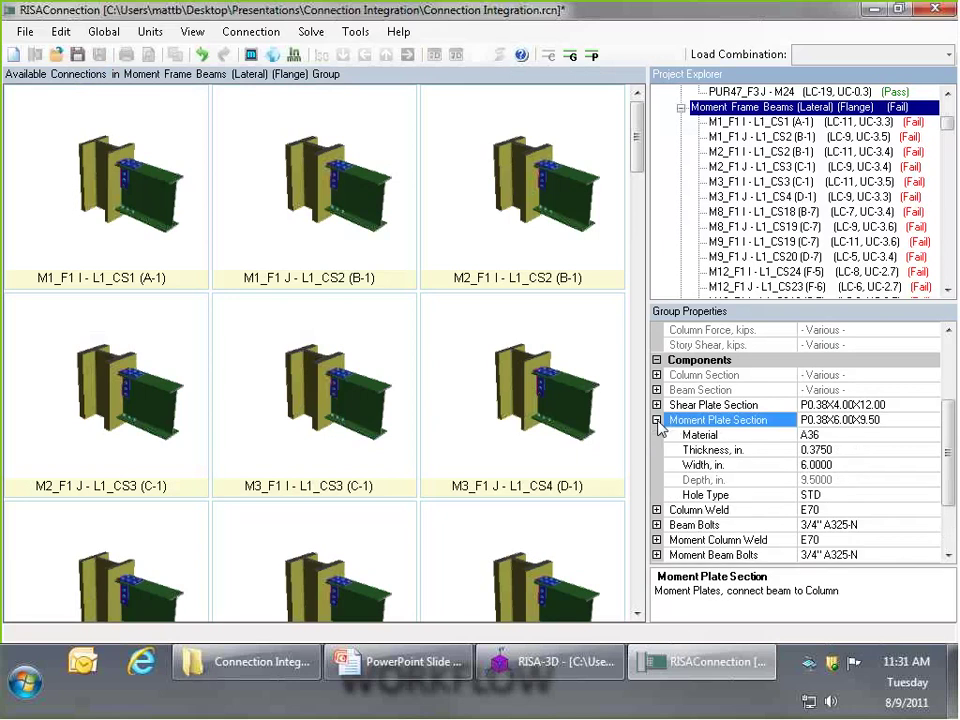
pyautogui.click(848, 464)
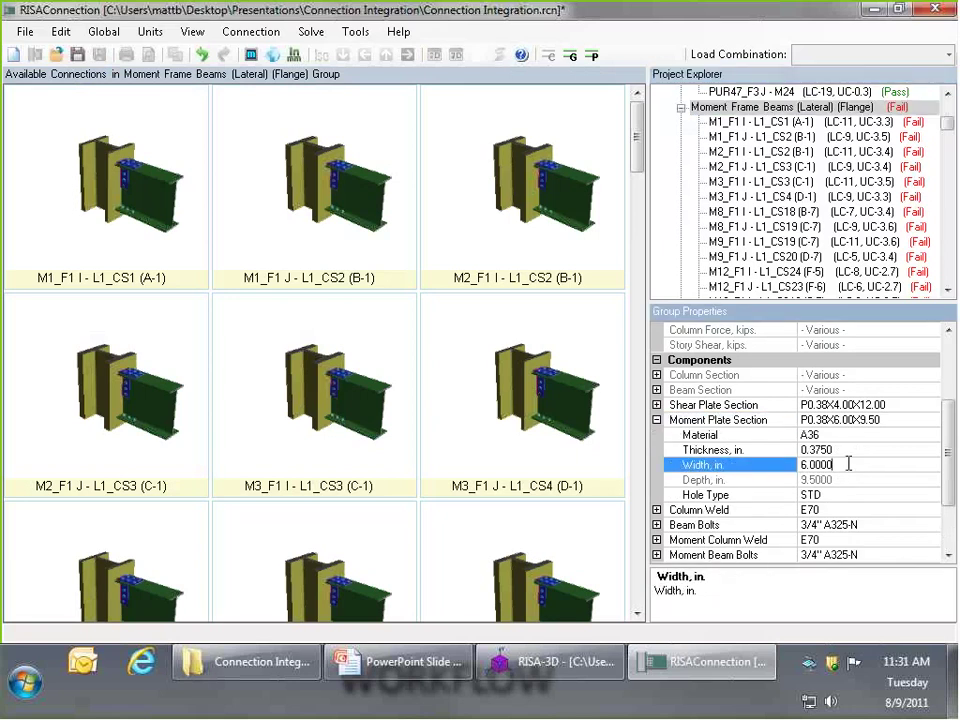
pyautogui.press('BackSpace')
pyautogui.press('BackSpace')
pyautogui.press('BackSpace')
pyautogui.press('BackSpace')
pyautogui.press('BackSpace')
pyautogui.press('BackSpace')
pyautogui.write('8')
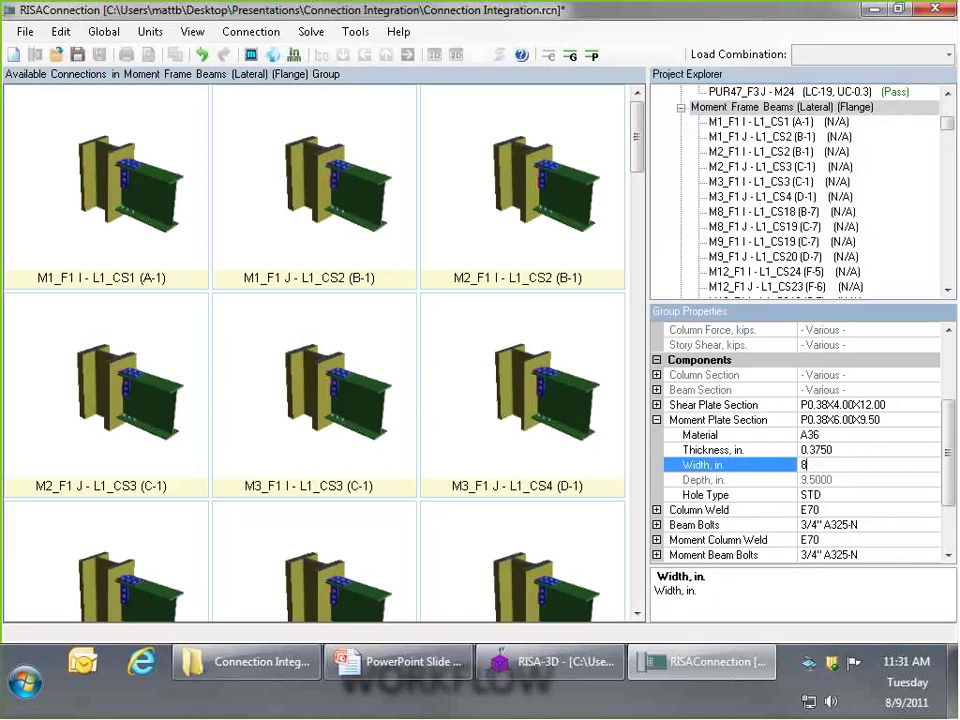
pyautogui.press('Return')
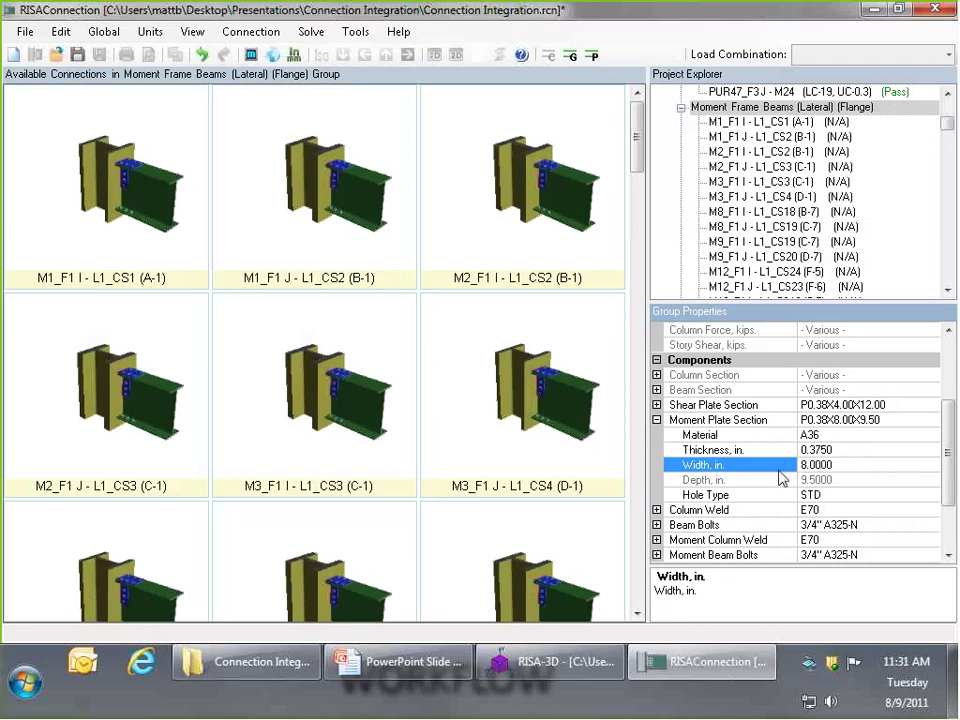
# Set the group's moment plate thickness to 0.875 in and its material to A572 Gr.50
pyautogui.click(699, 451)
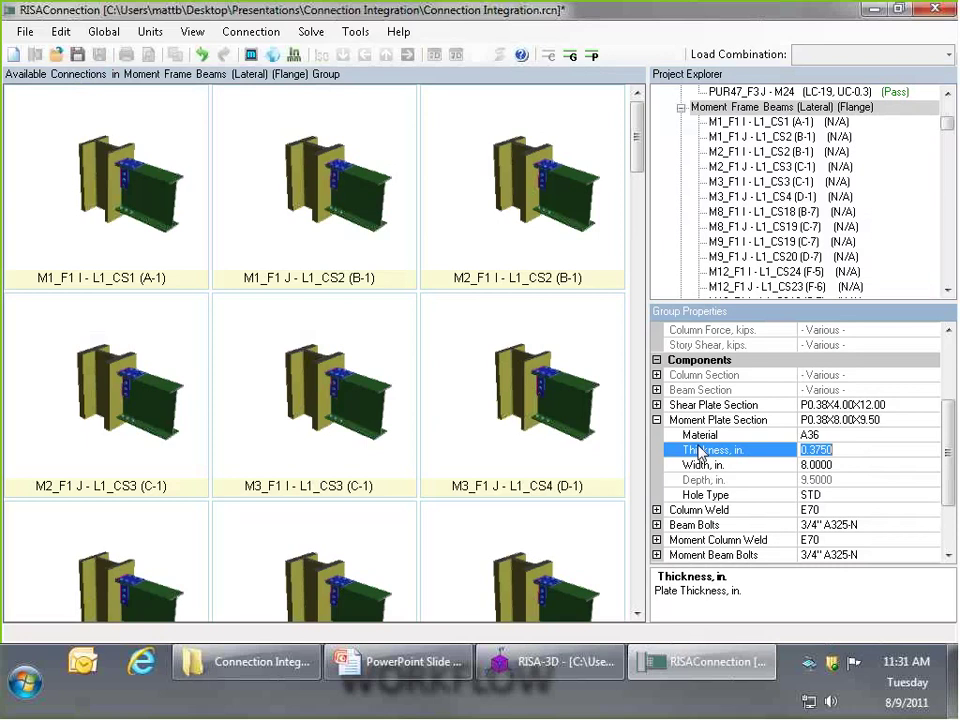
pyautogui.write('.875')
pyautogui.press('Return')
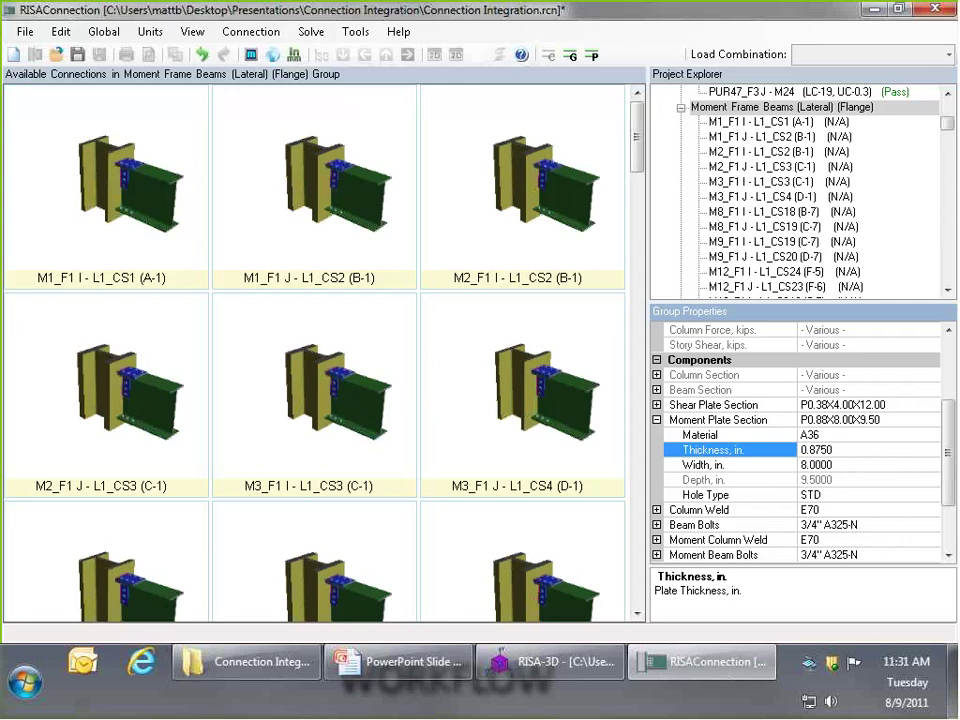
pyautogui.click(931, 435)
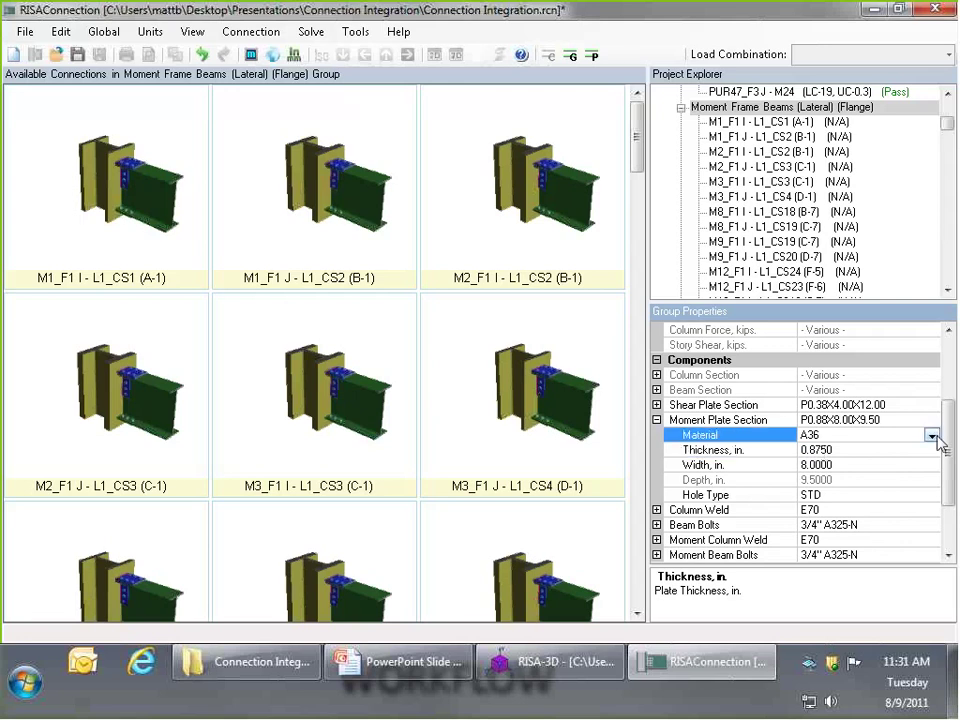
pyautogui.click(931, 435)
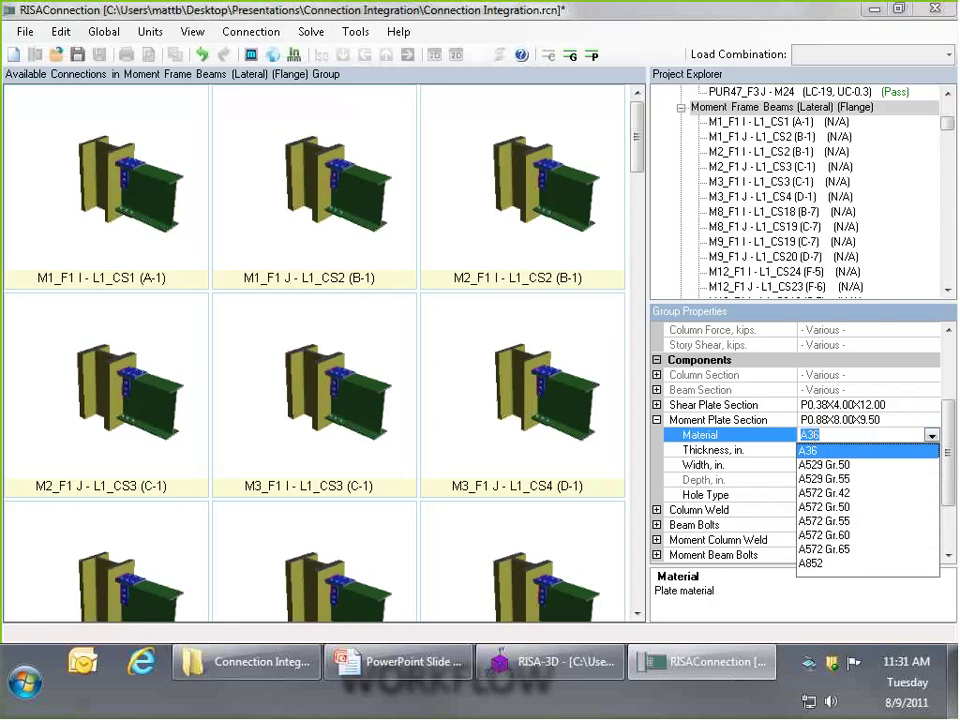
pyautogui.click(840, 507)
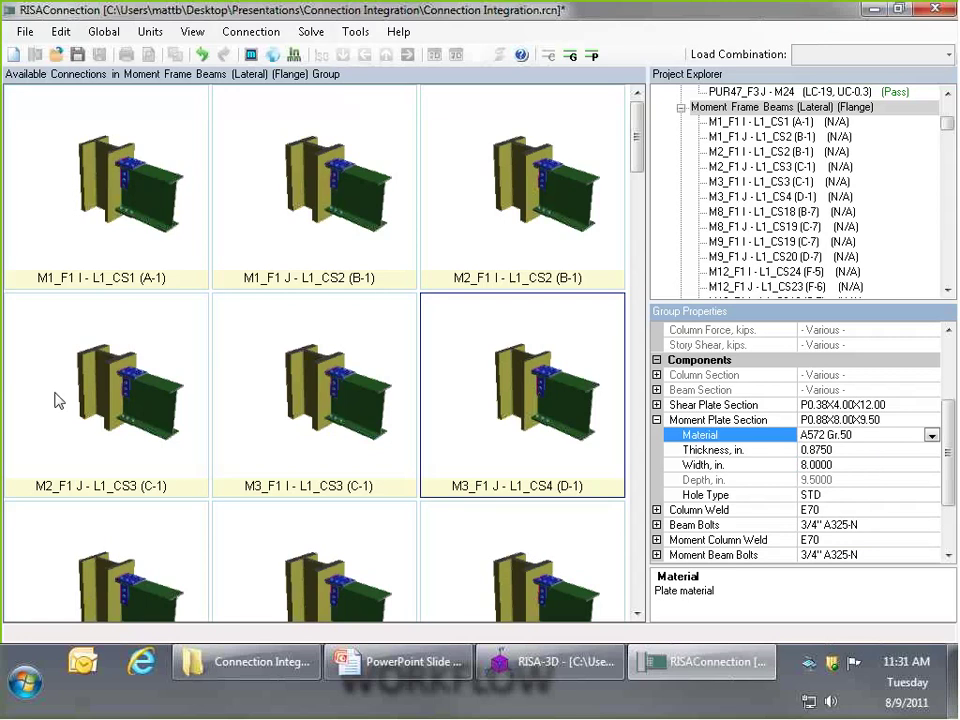
# Inspect the modified flange plate of the M1_F1 I - L1_CS1 (A-1) connection in 3D
pyautogui.click(103, 238)
pyautogui.doubleClick(138, 204)
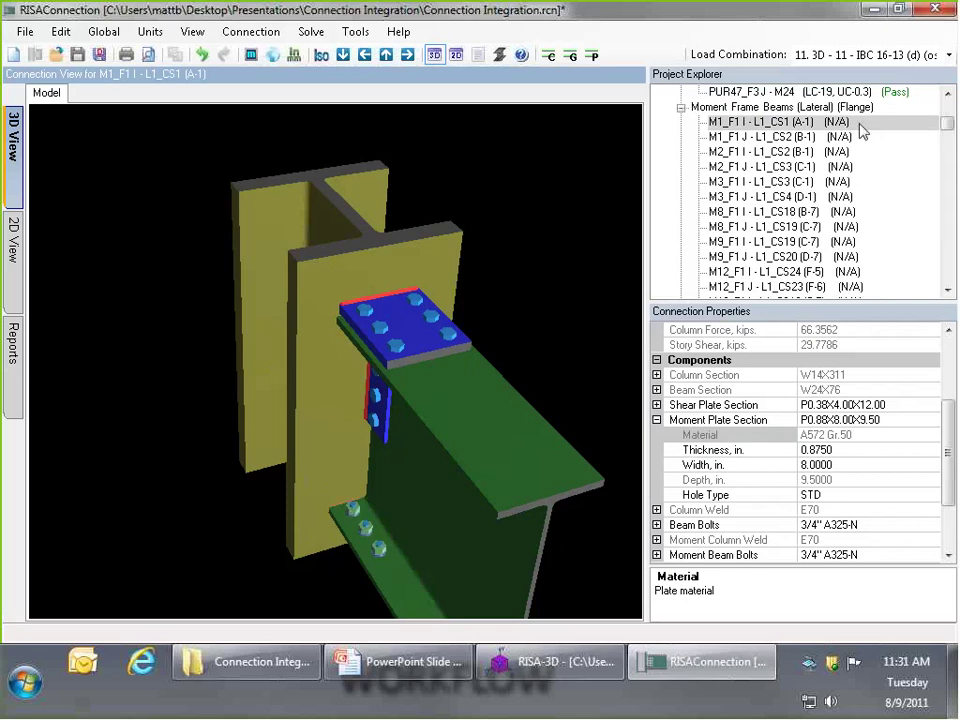
pyautogui.moveTo(484, 446); pyautogui.dragTo(505, 430)
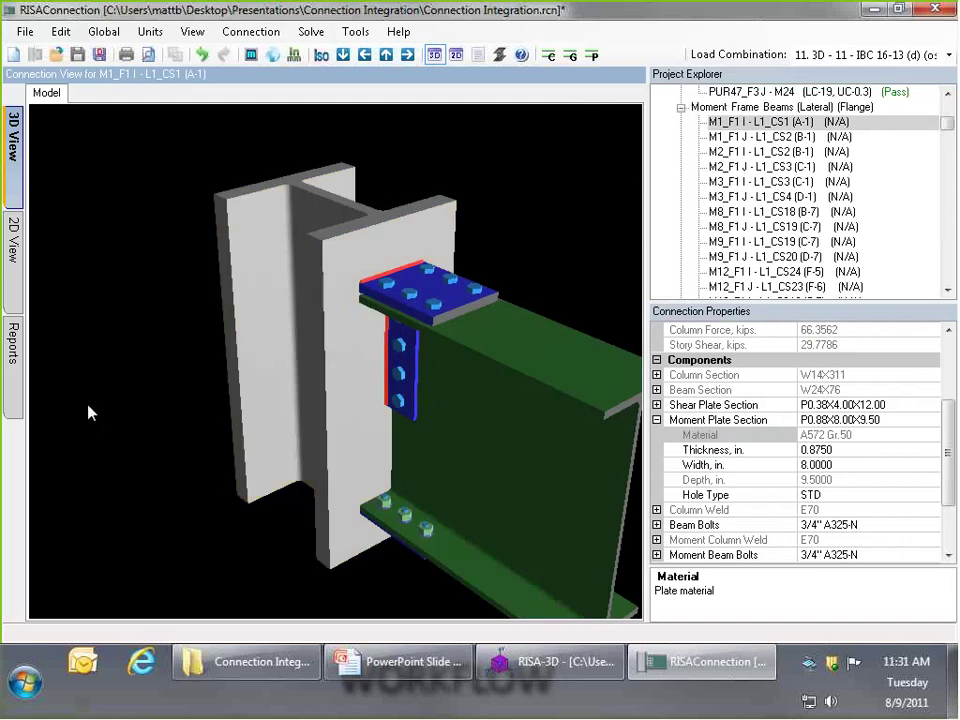
# Solve the M1_F1 I - L1_CS1 (A-1) connection and read the detailed Flange Plate Weld Strength calculation in its report
pyautogui.click(16, 368)
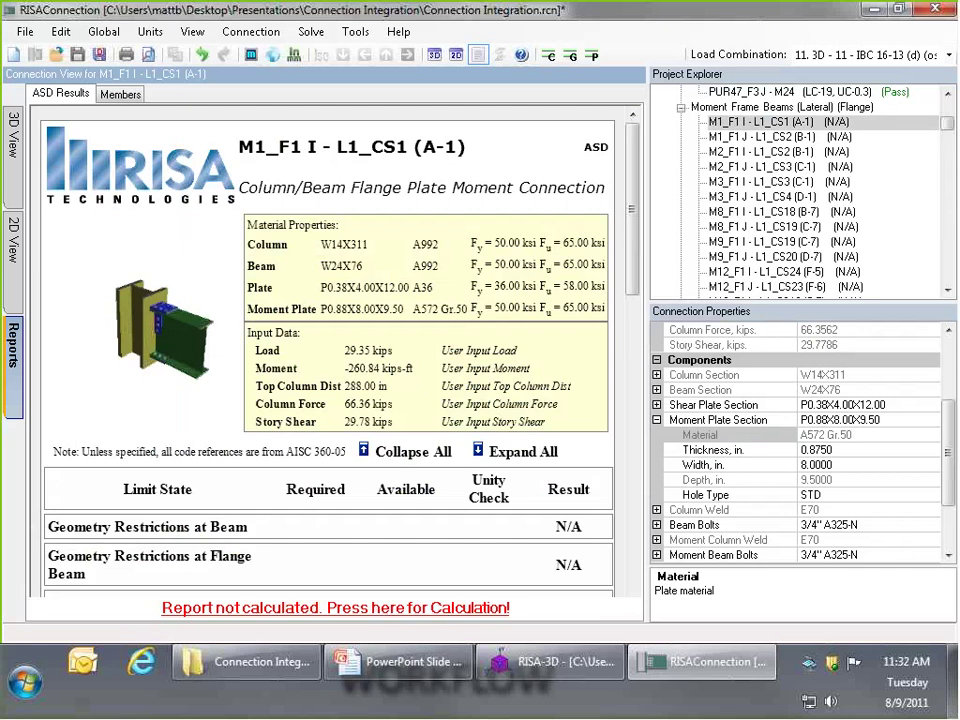
pyautogui.click(549, 58)
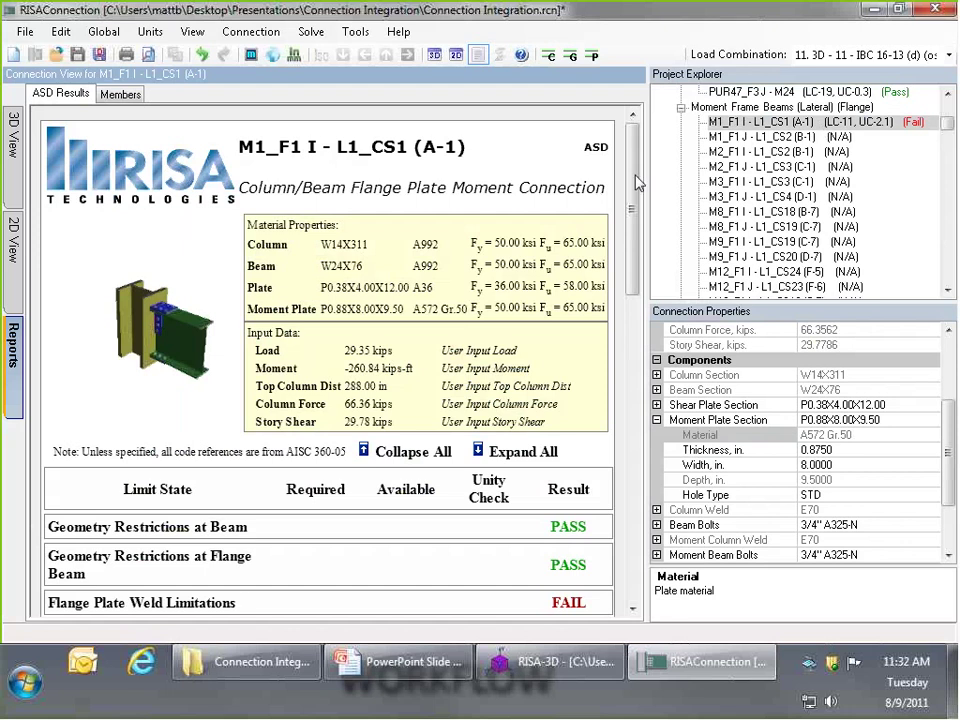
pyautogui.moveTo(637, 183); pyautogui.dragTo(634, 457)
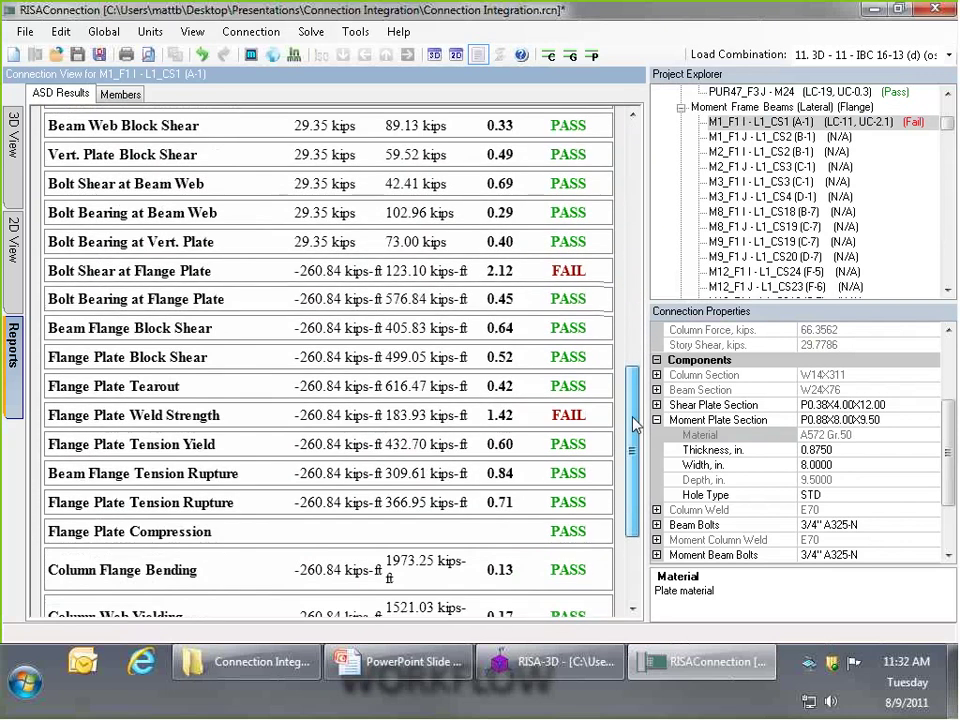
pyautogui.click(165, 380)
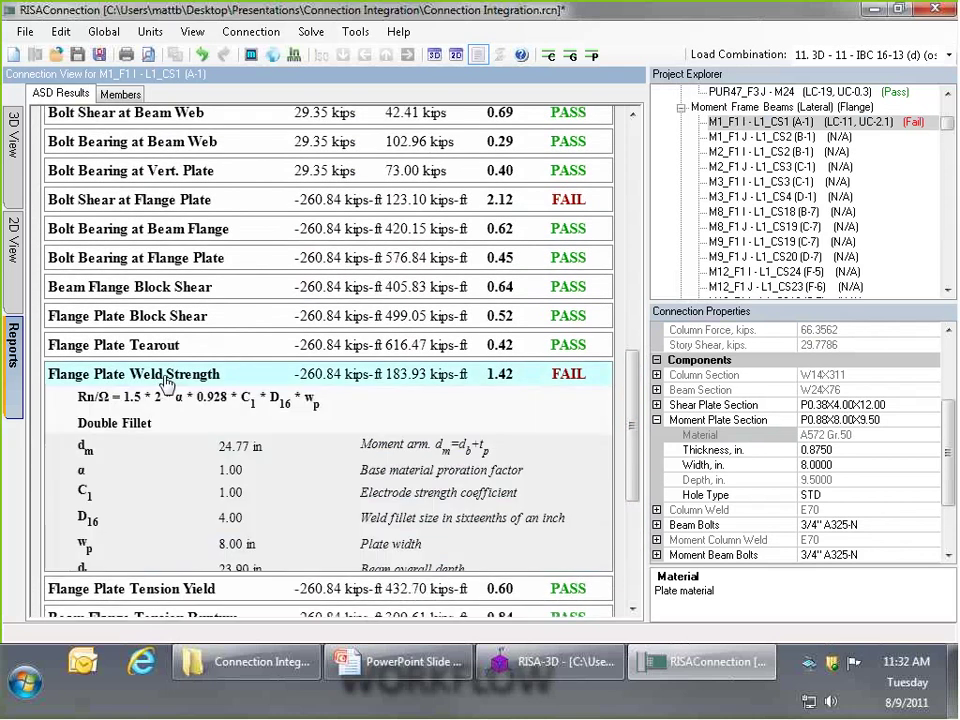
pyautogui.moveTo(634, 386); pyautogui.dragTo(634, 410)
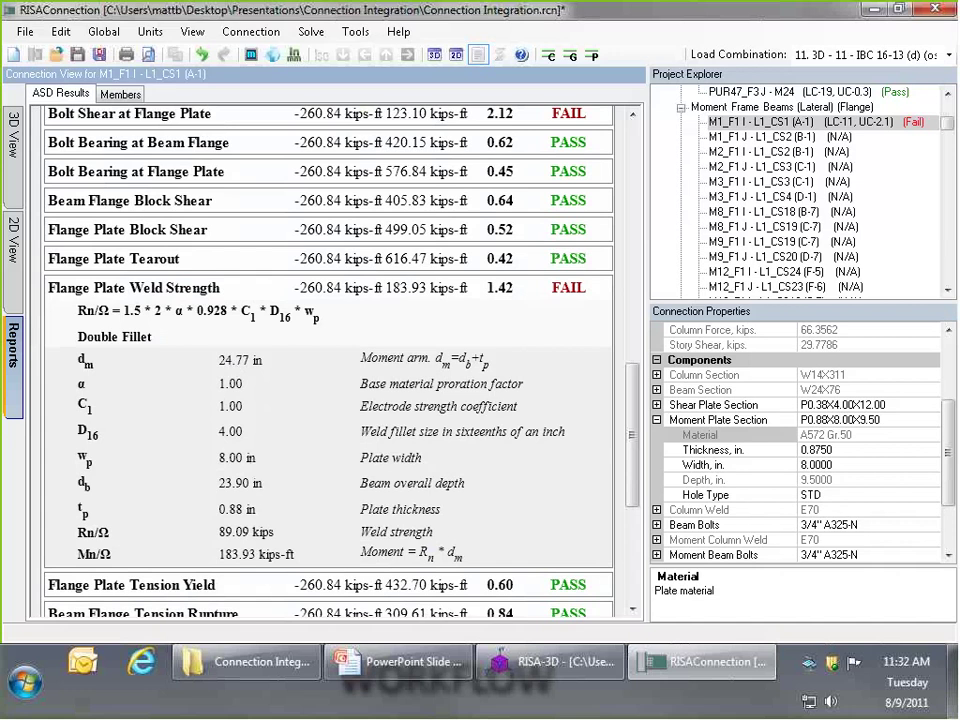
# Show the connection's moment column weld properties and inspect the flange plate weld up close in 3D
pyautogui.click(657, 540)
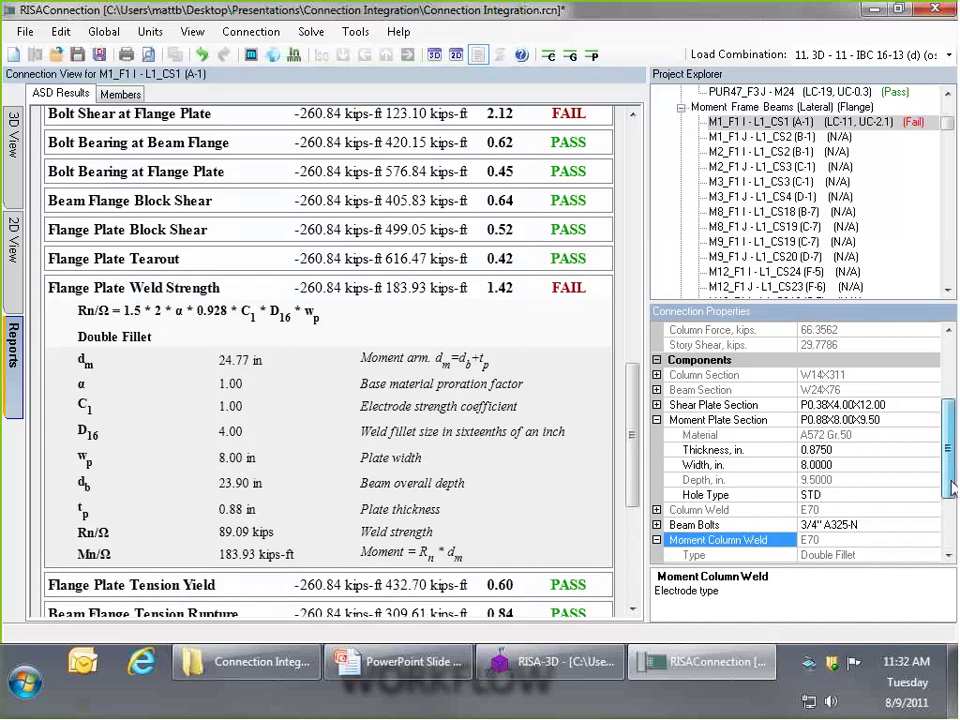
pyautogui.moveTo(950, 478); pyautogui.dragTo(952, 508)
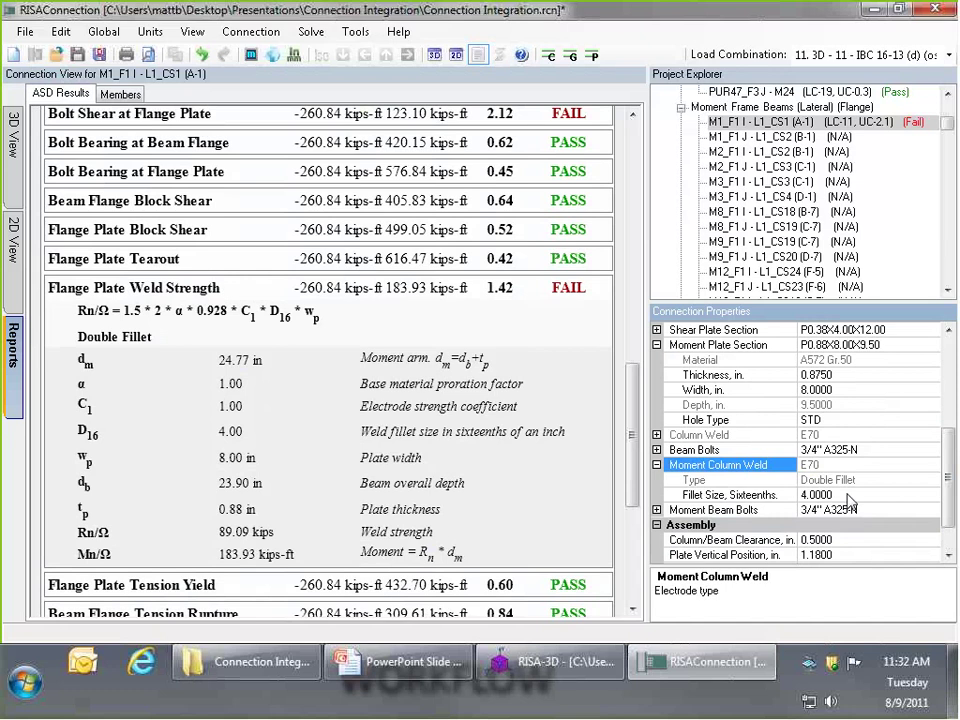
pyautogui.click(12, 135)
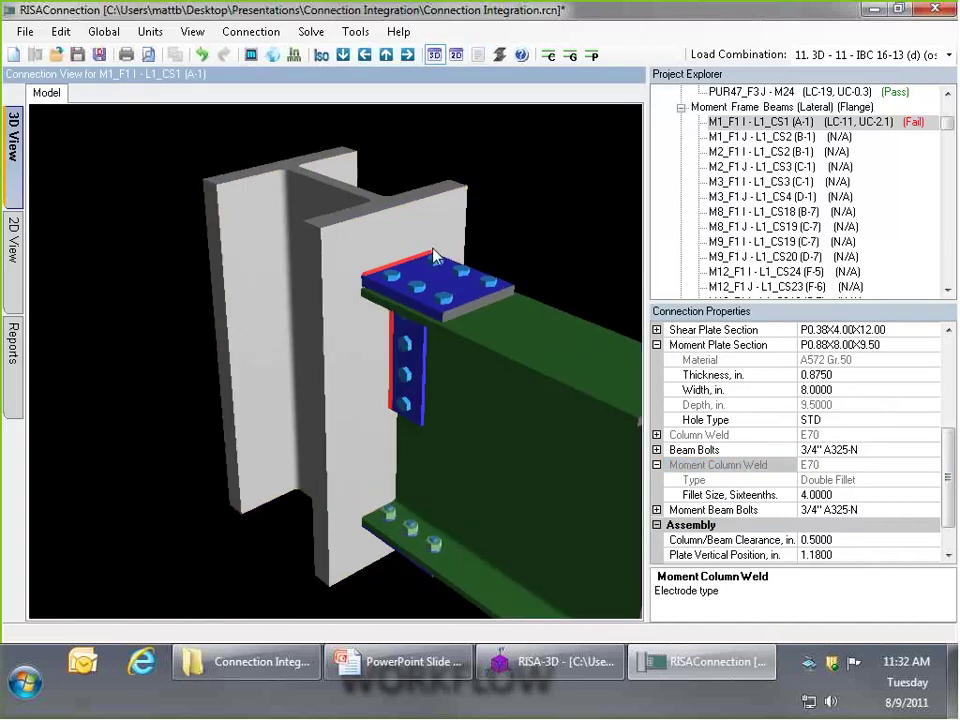
pyautogui.scroll(8, 435, 257)
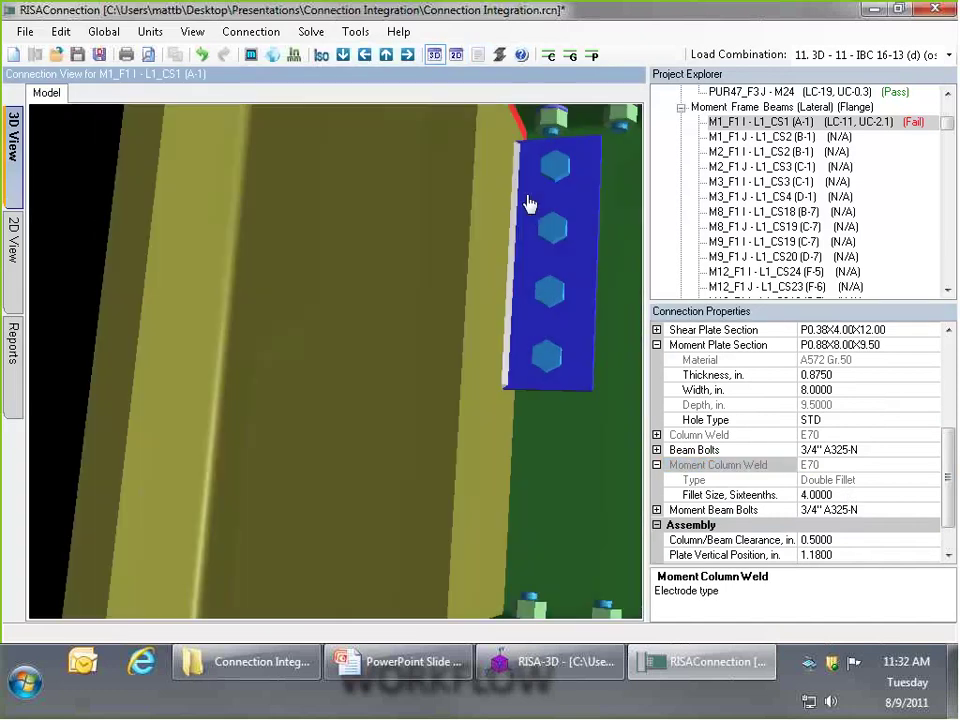
pyautogui.moveTo(530, 203); pyautogui.dragTo(497, 162, button='middle')
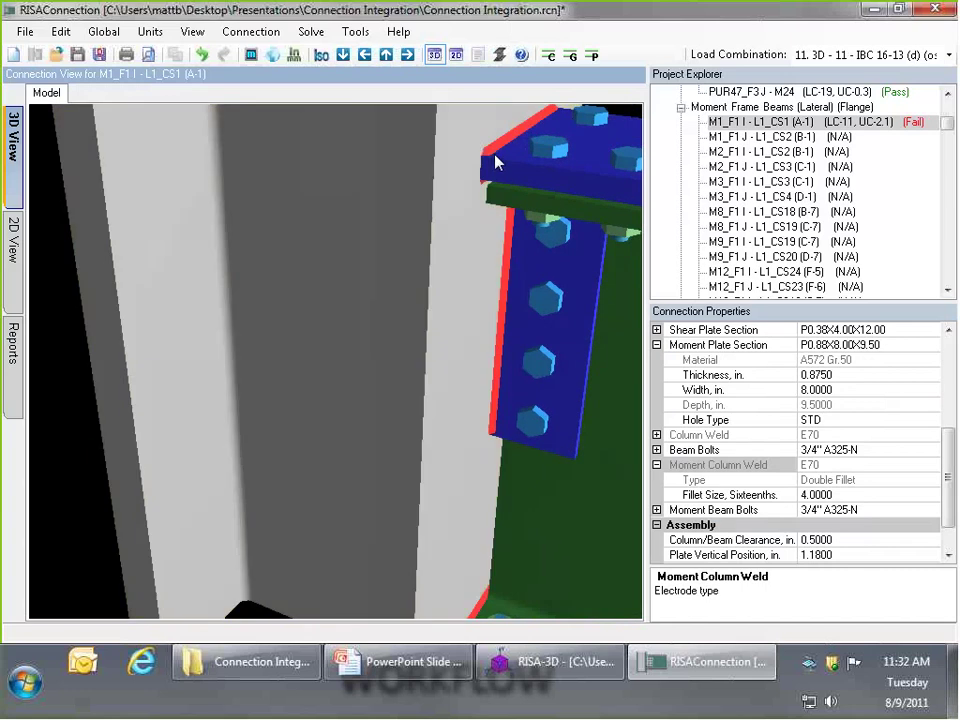
pyautogui.scroll(-7, 261, 219)
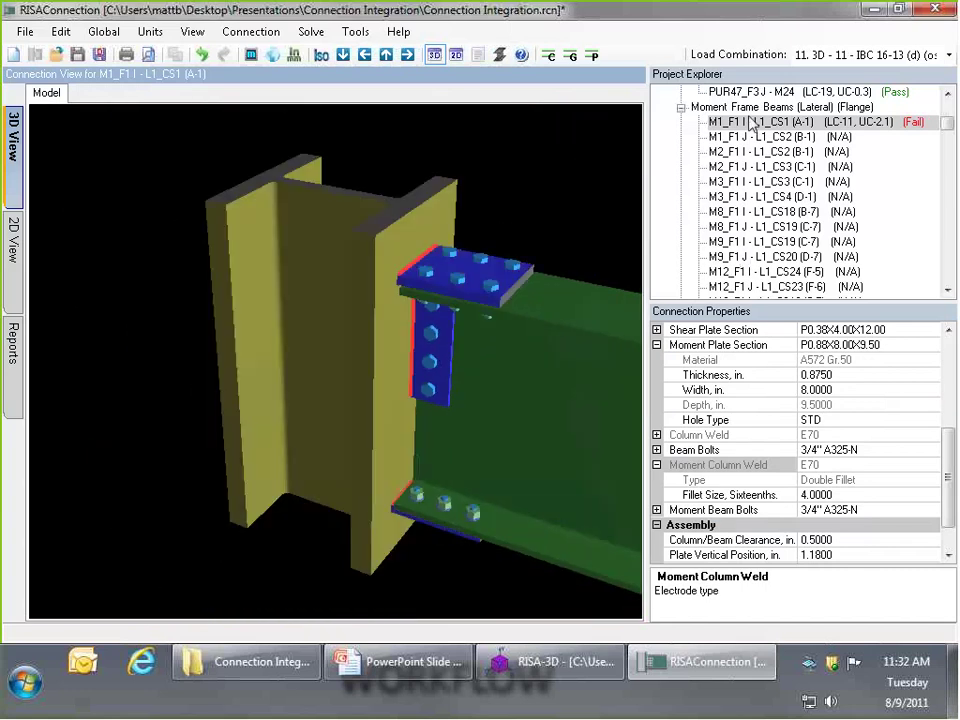
# Set the moment column weld fillet size to 6 sixteenths for the whole Moment Frame Beams (Lateral) (Flange) group
pyautogui.click(760, 106)
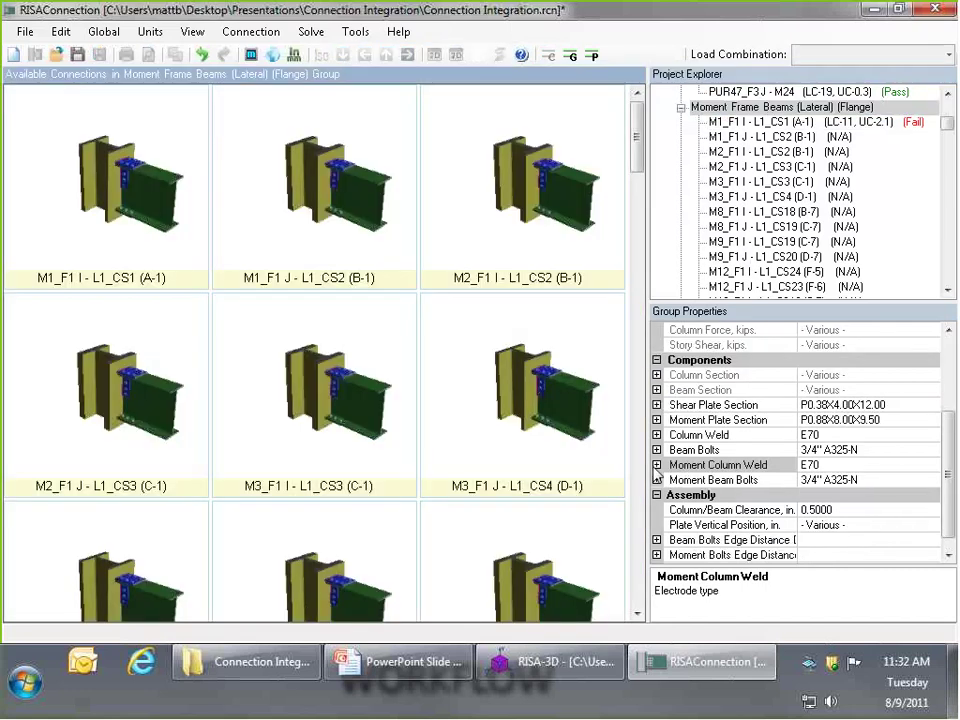
pyautogui.click(657, 465)
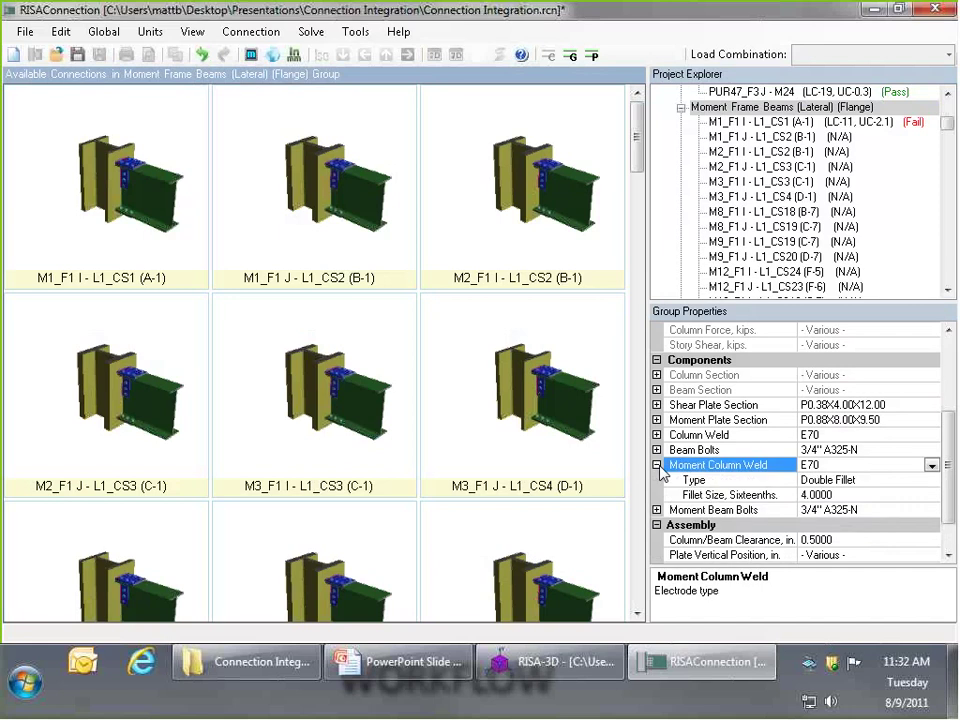
pyautogui.click(842, 494)
pyautogui.write('6')
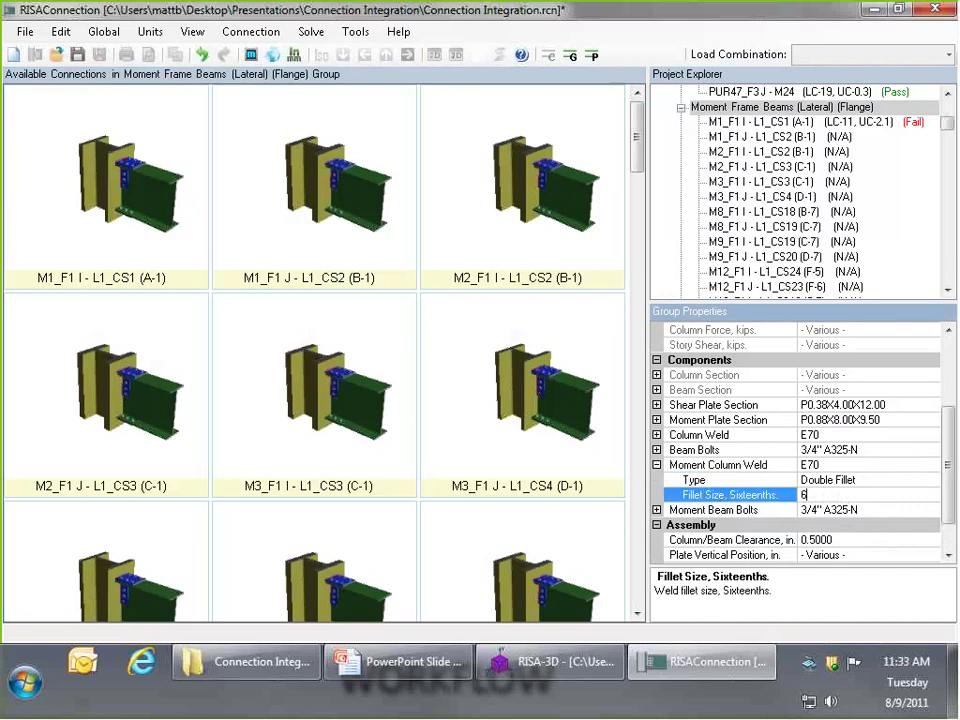
pyautogui.press('Return')
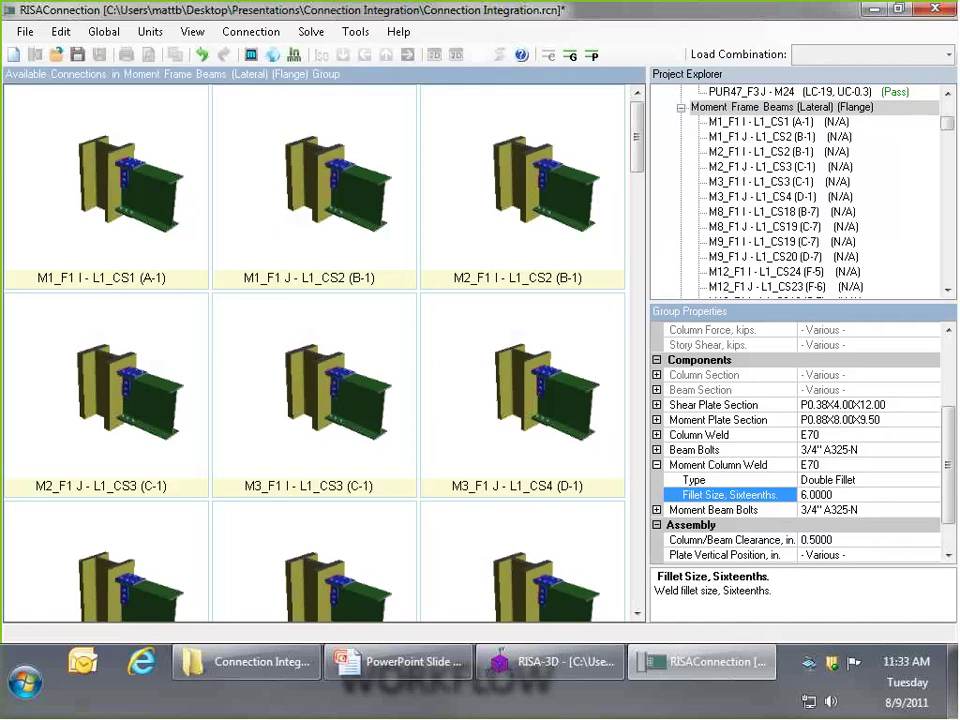
# Recalculate the M1_F1 I - L1_CS1 (A-1) connection and review the limit state checks in its report
pyautogui.click(743, 122)
pyautogui.click(14, 345)
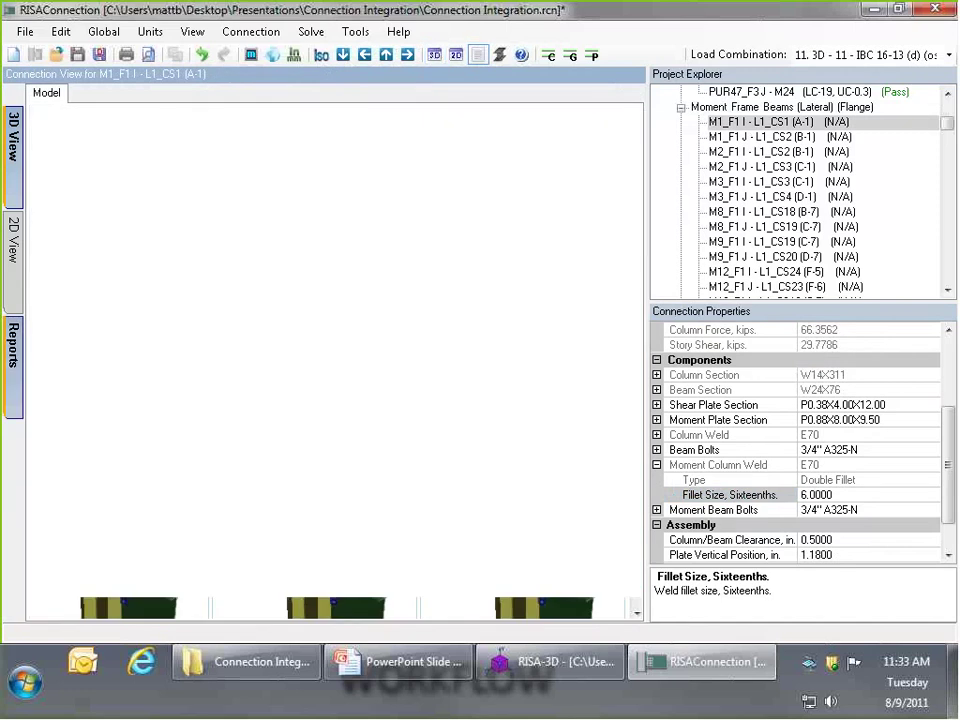
pyautogui.moveTo(635, 220); pyautogui.dragTo(646, 484)
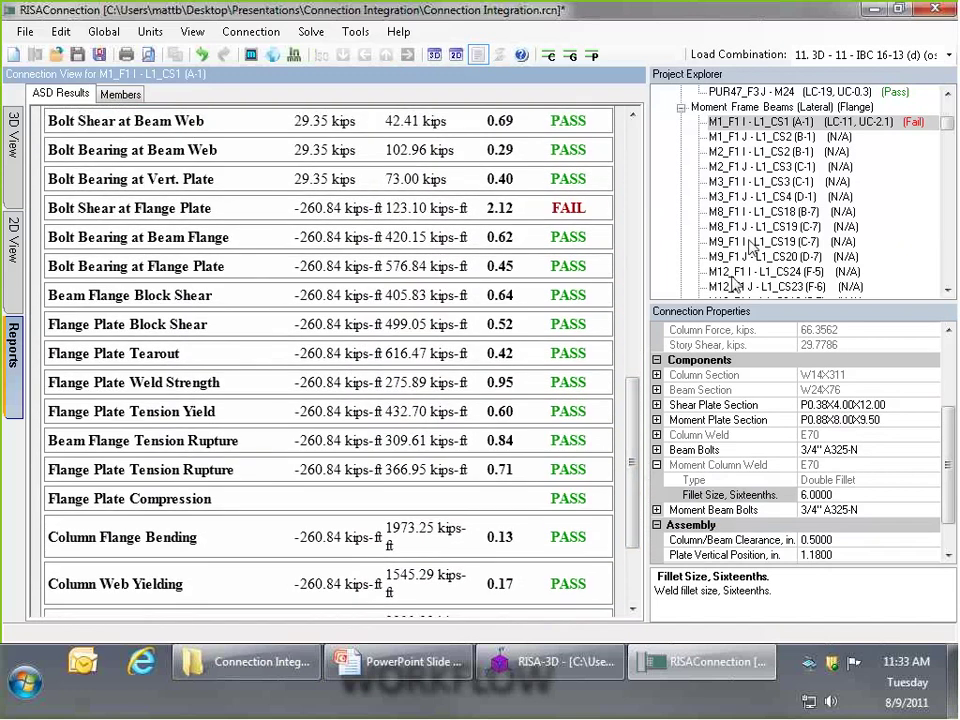
# Solve the whole moment frame beam group and read the M9_F1 I - L1_CS19 (C-7) report's Flange Plate Weld Strength calculation
pyautogui.click(571, 57)
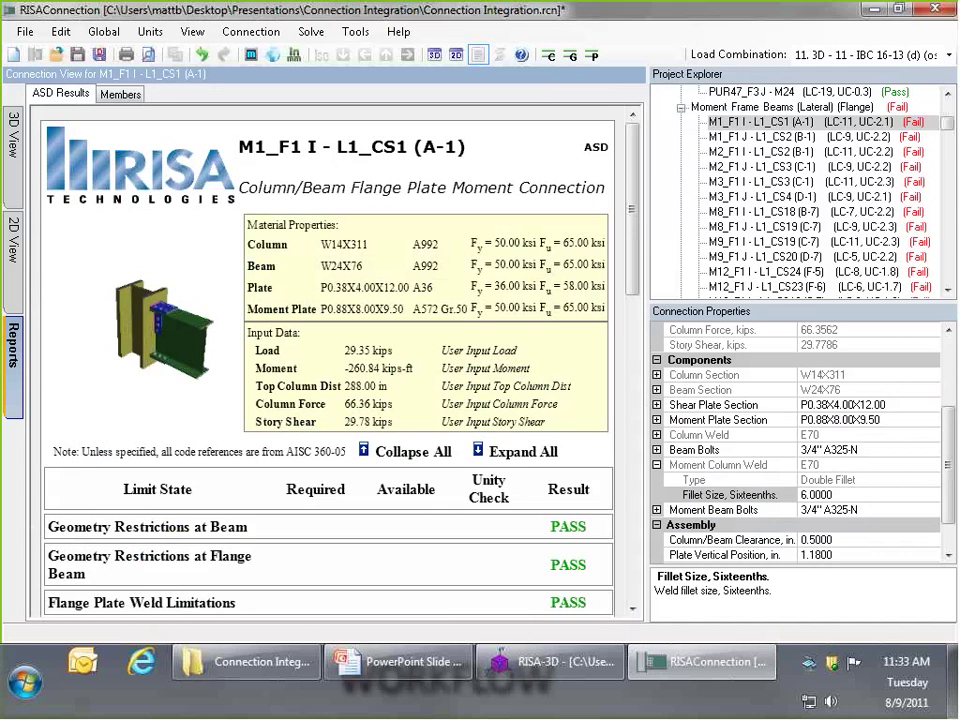
pyautogui.click(745, 243)
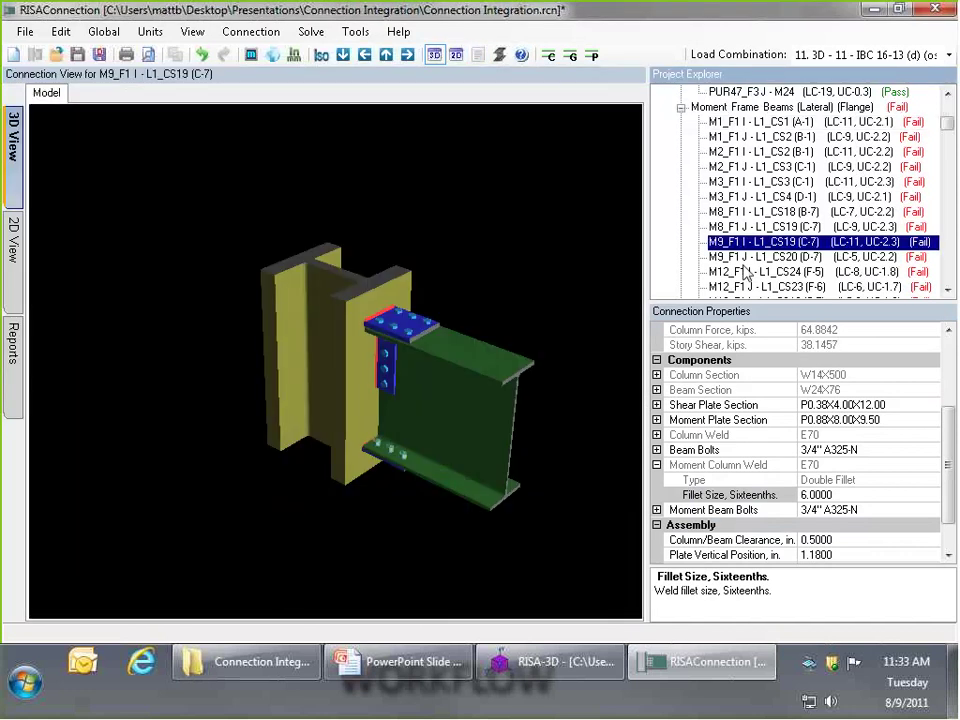
pyautogui.click(13, 346)
pyautogui.moveTo(631, 287); pyautogui.dragTo(637, 389)
pyautogui.scroll(-5, 640, 397)
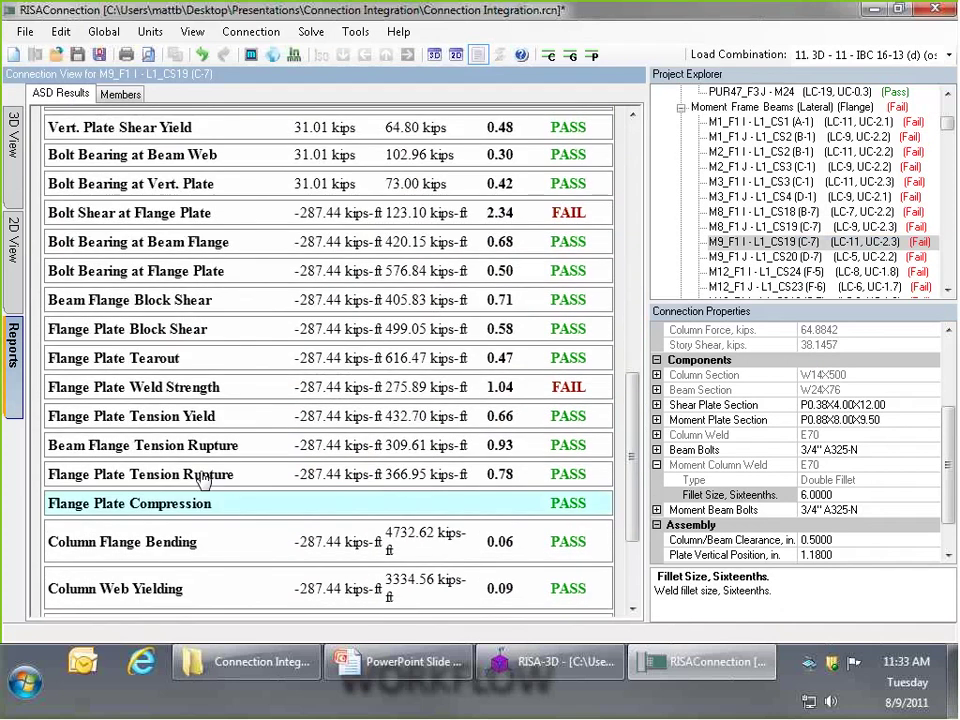
pyautogui.click(176, 390)
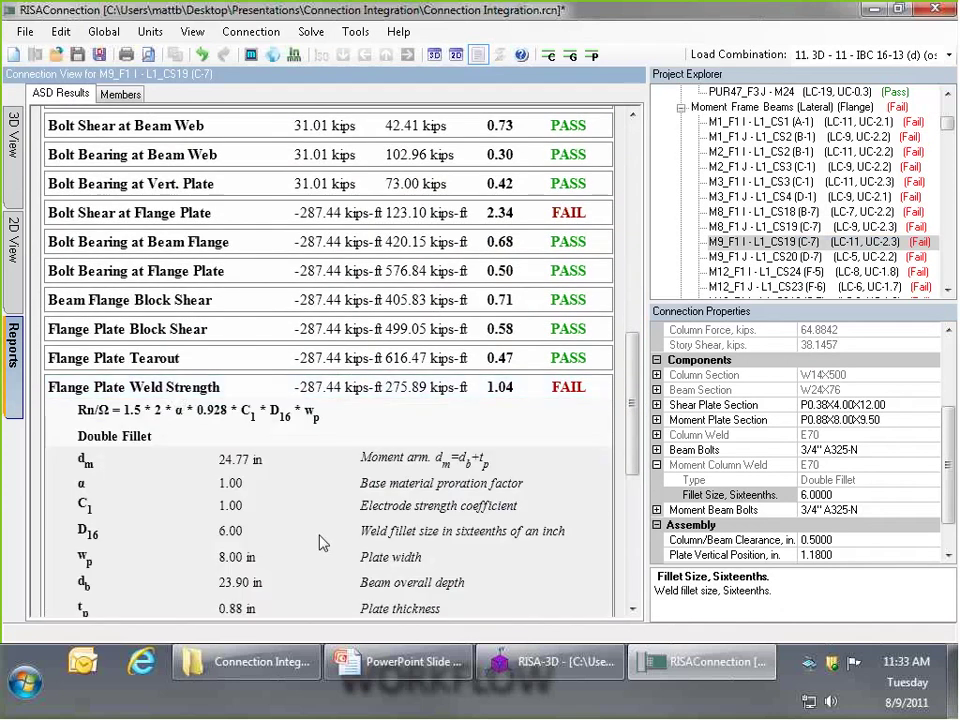
pyautogui.scroll(5, 640, 216)
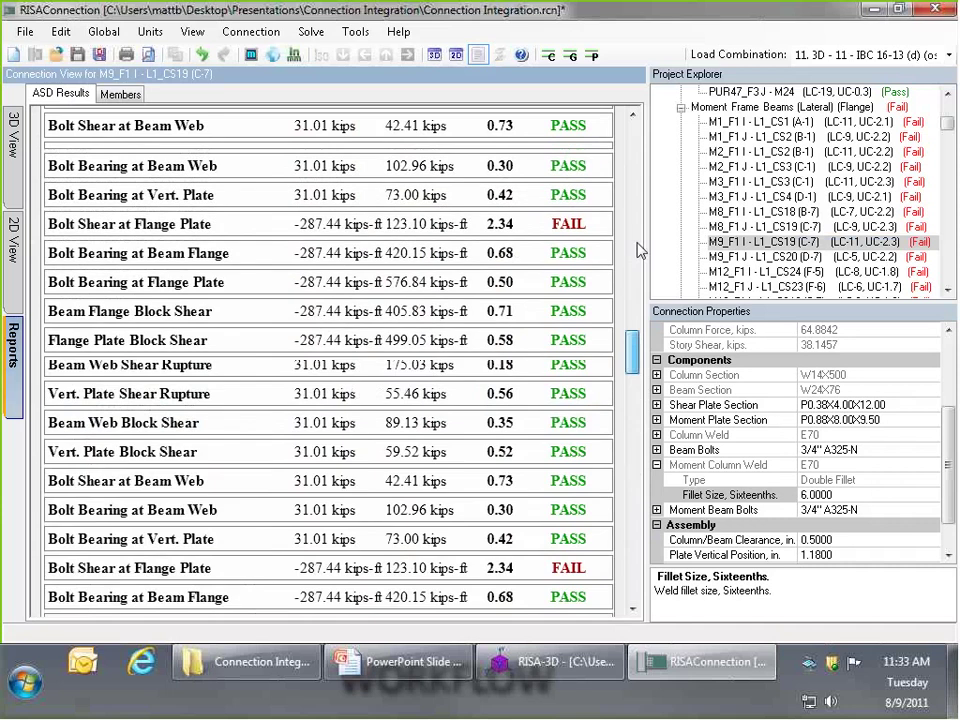
# Set the moment column weld type to CJP for the Moment Frame Beams (Lateral) (Flange) group and solve the group
pyautogui.moveTo(637, 208); pyautogui.dragTo(636, 217)
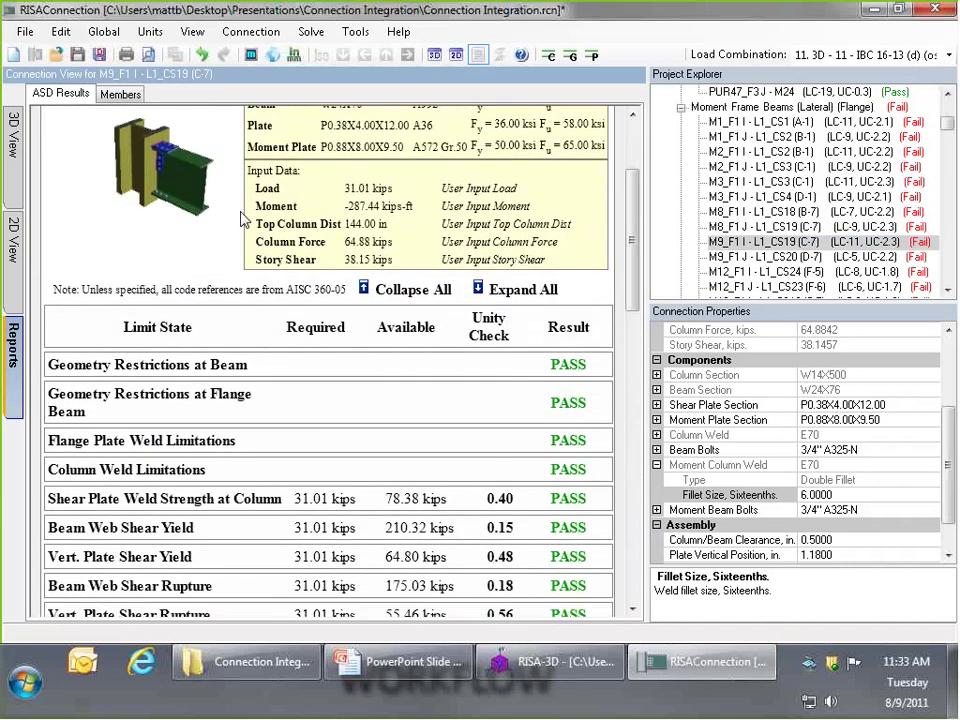
pyautogui.click(790, 106)
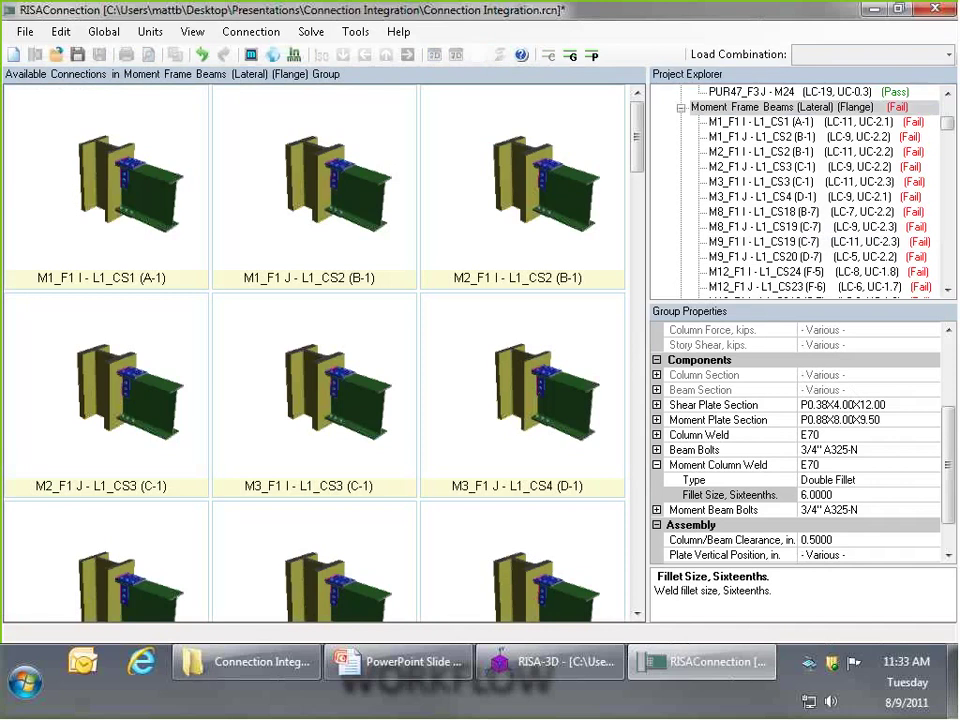
pyautogui.click(934, 481)
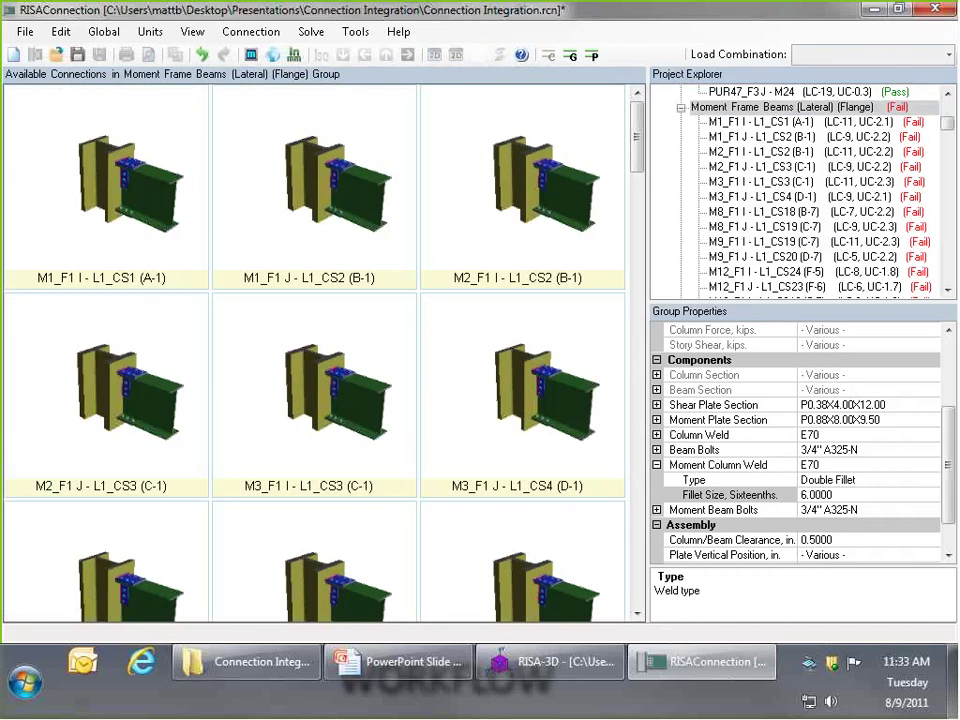
pyautogui.click(740, 108)
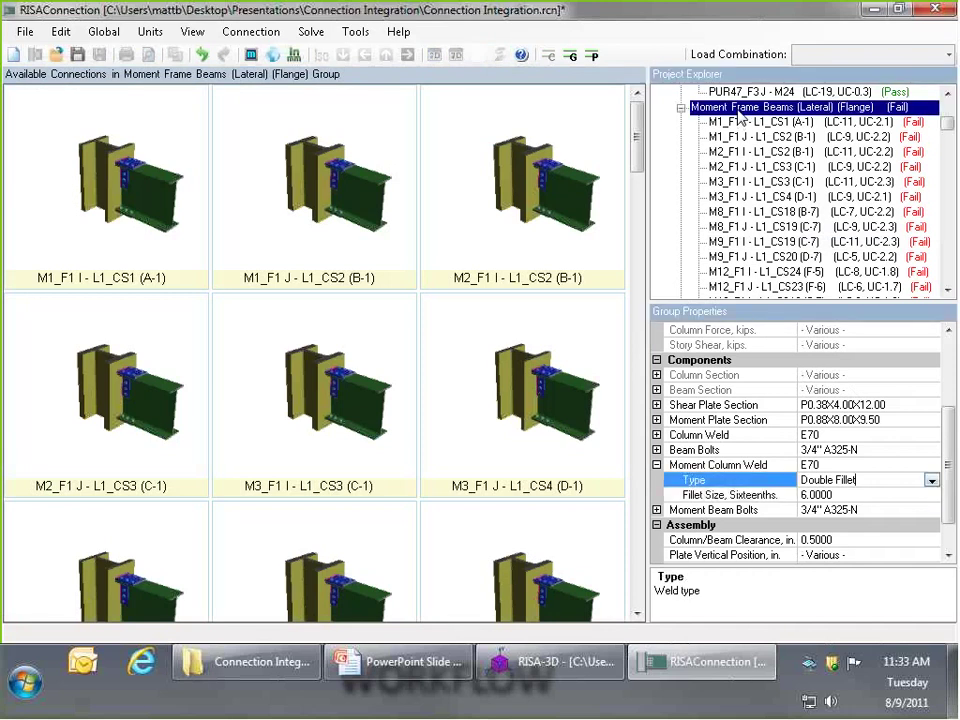
pyautogui.click(932, 481)
pyautogui.click(870, 524)
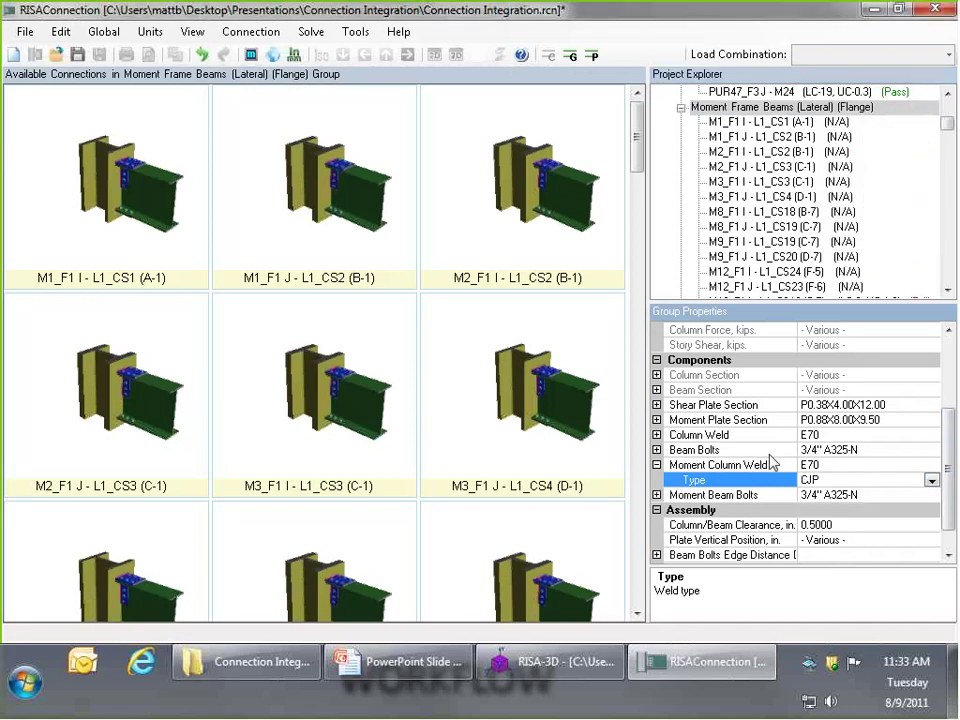
pyautogui.click(570, 57)
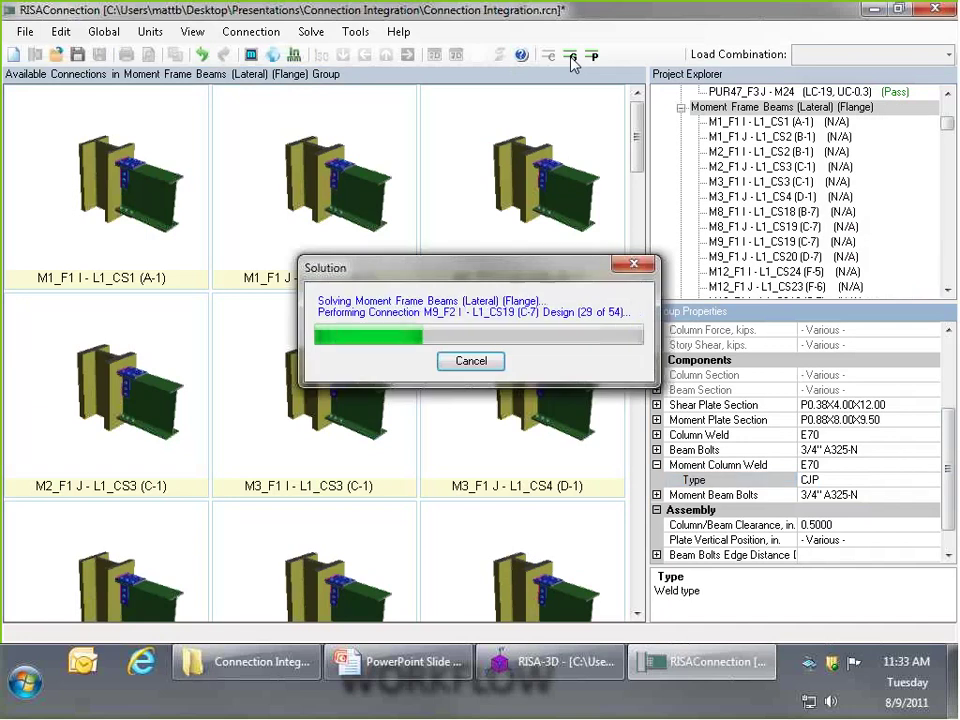
# Open the M1_F1 I - L1_CS1 (A-1) connection and inspect its flange plate weld in 3D
pyautogui.doubleClick(118, 197)
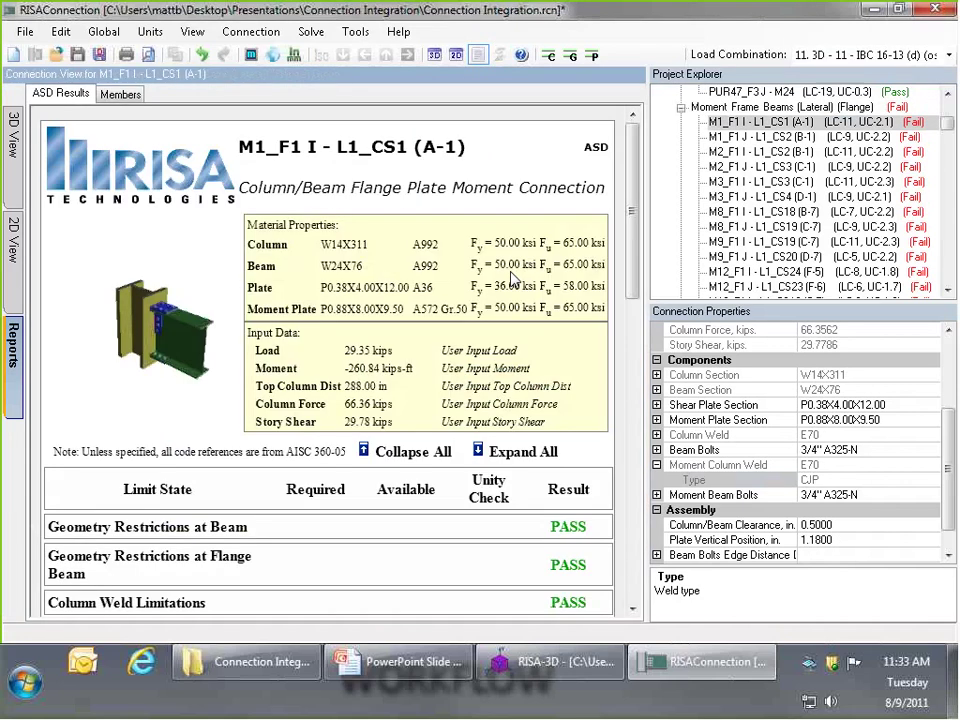
pyautogui.click(12, 135)
pyautogui.moveTo(522, 225); pyautogui.dragTo(506, 255)
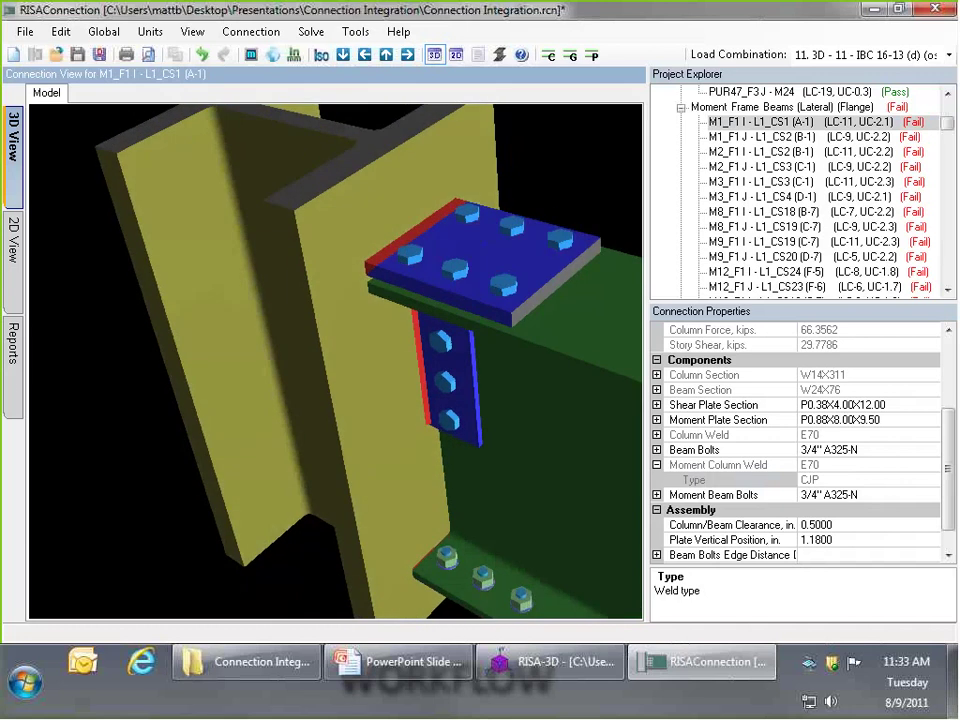
# Review the connection report's limit states and expand the Bolt Shear at Flange Plate calculation
pyautogui.click(12, 376)
pyautogui.scroll(-10, 632, 393)
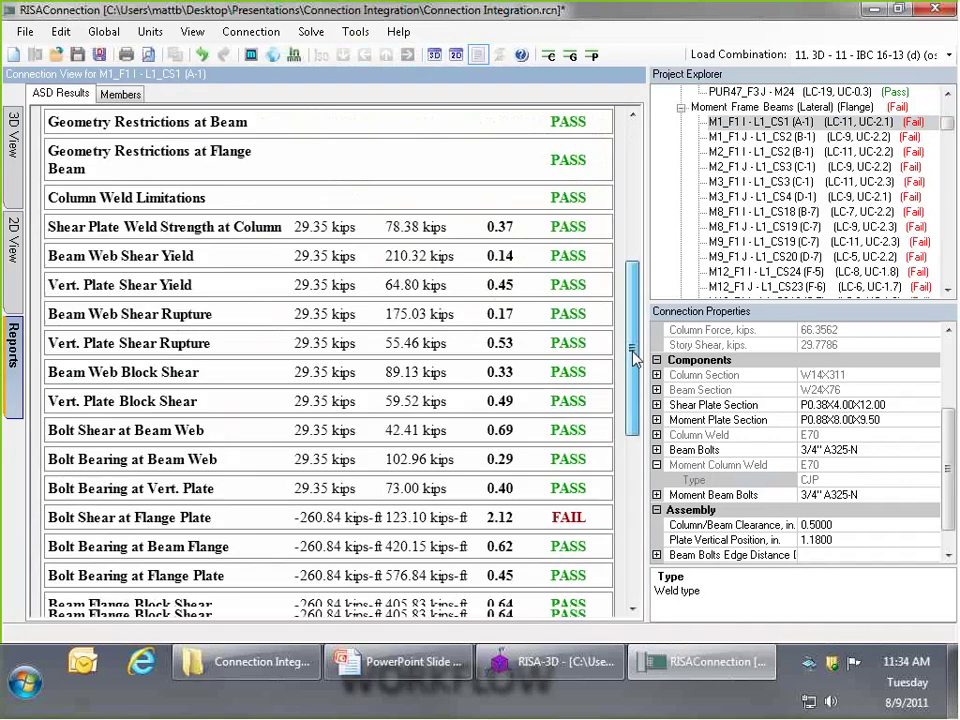
pyautogui.moveTo(632, 393); pyautogui.dragTo(633, 403)
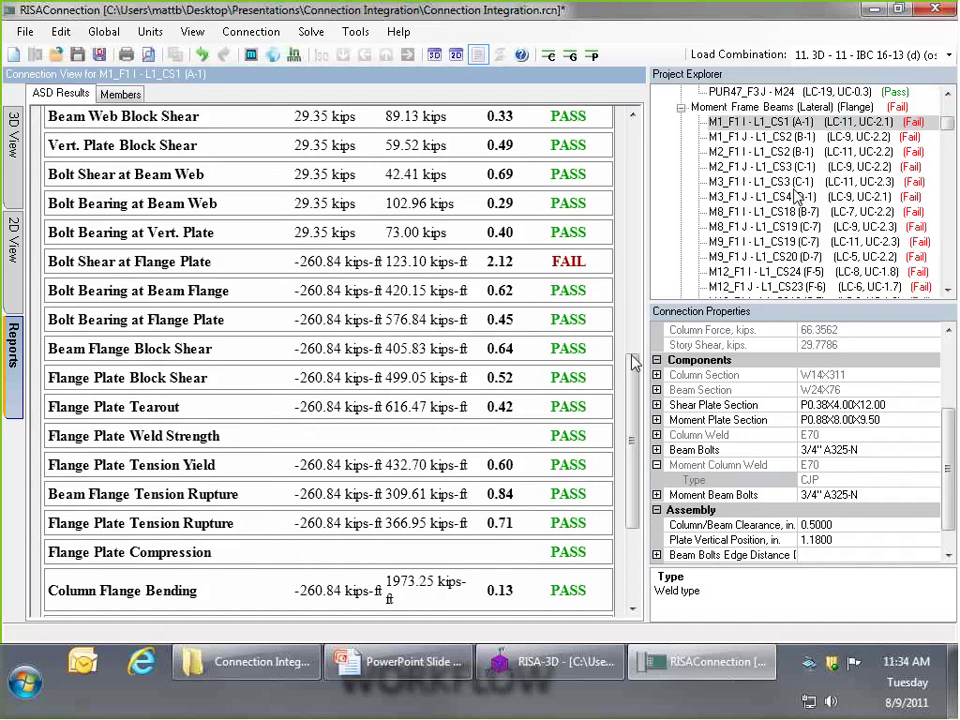
pyautogui.scroll(-4, 633, 360)
pyautogui.scroll(7, 645, 342)
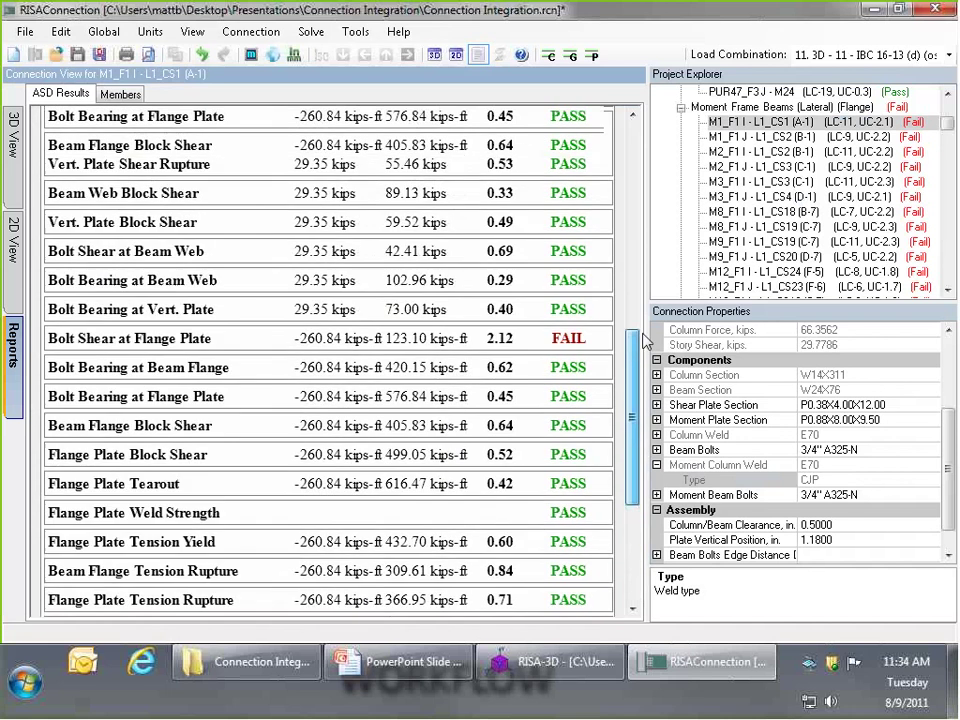
pyautogui.scroll(2, 343, 360)
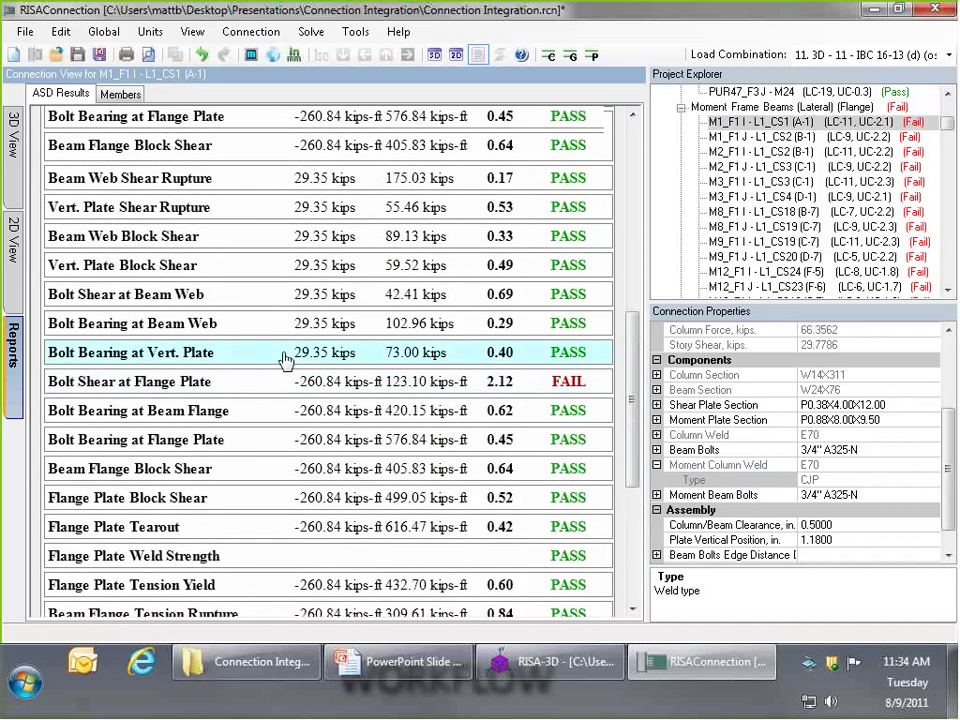
pyautogui.click(195, 392)
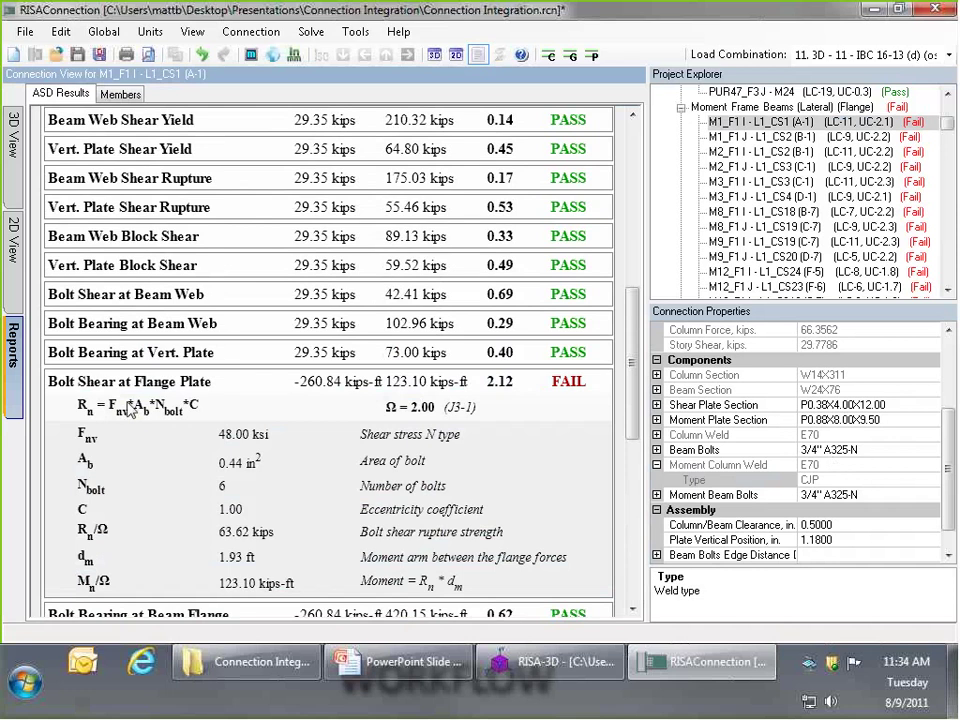
# Inspect the flange plate and shear plate bolts of the M1_F1 I connection in the 3D model
pyautogui.click(14, 158)
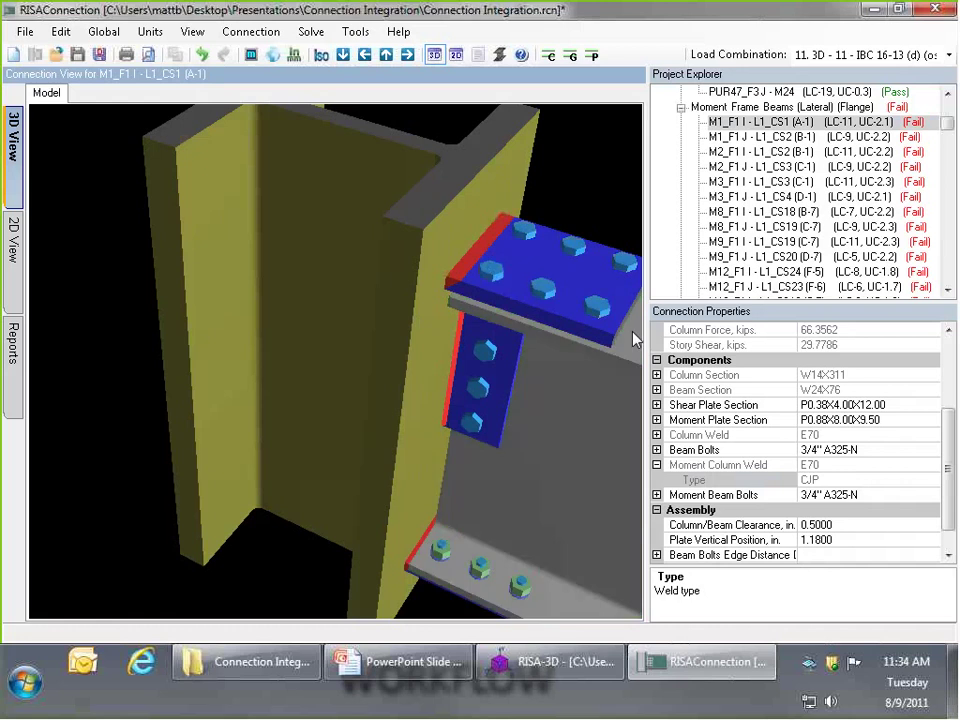
pyautogui.scroll(-5, 141, 253)
pyautogui.moveTo(504, 382); pyautogui.dragTo(507, 330, button='middle')
# Set the beam bolts to 5 per row for the whole moment frame beam group and solve the group
pyautogui.click(810, 107)
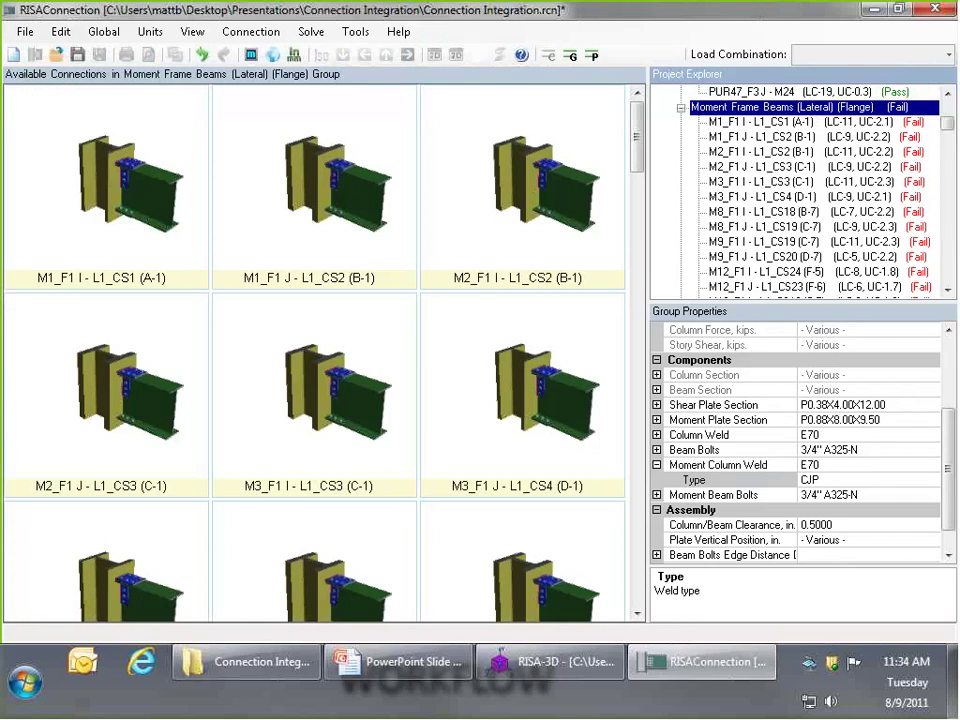
pyautogui.click(657, 450)
pyautogui.click(828, 512)
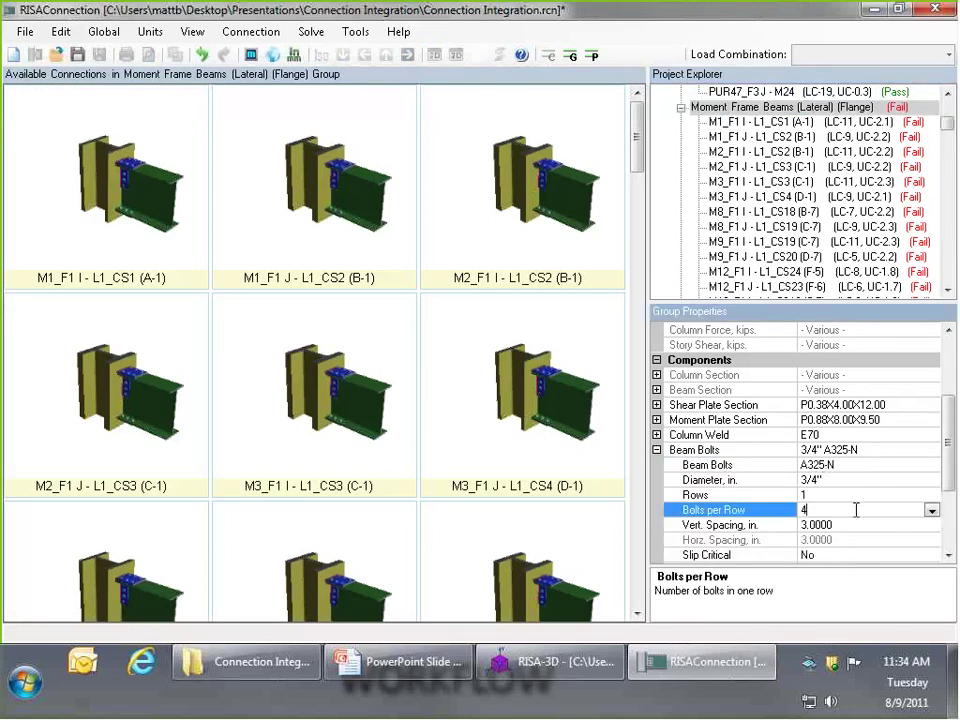
pyautogui.click(855, 509)
pyautogui.click(828, 420)
pyautogui.click(569, 57)
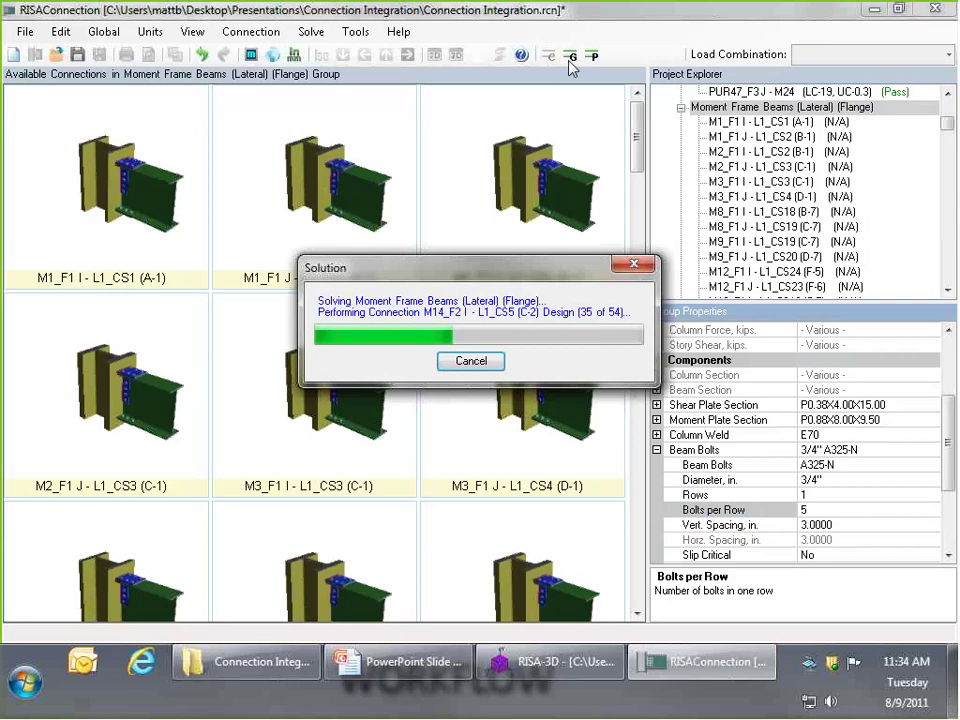
# Check the M1_F1 I connection in 3D, and set the group's beam bolts back to 4 per row
pyautogui.doubleClick(137, 200)
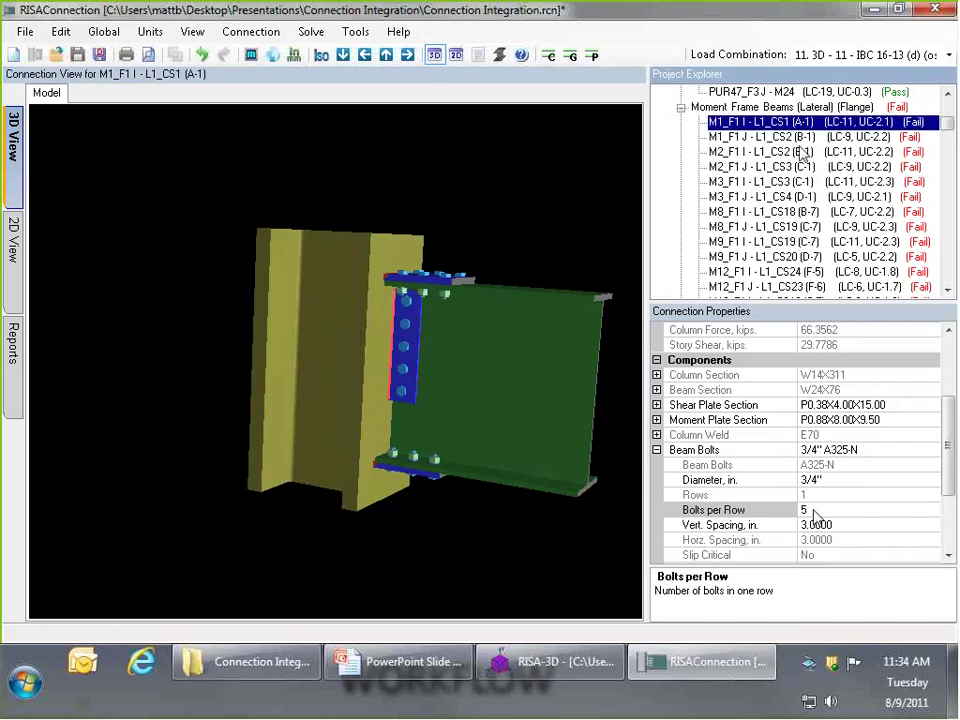
pyautogui.click(767, 107)
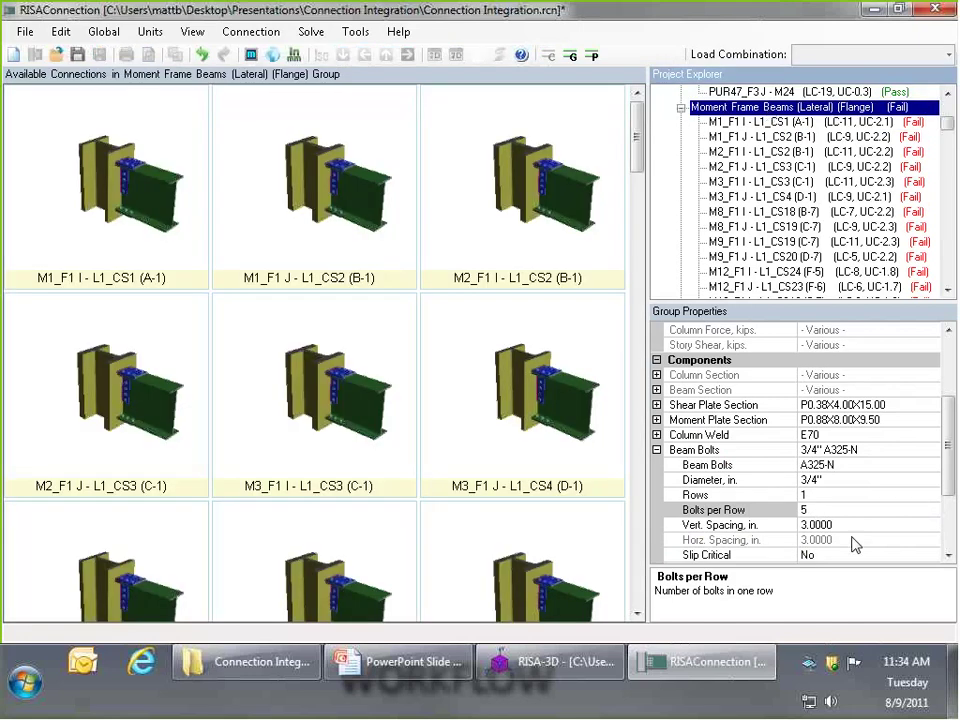
pyautogui.click(842, 509)
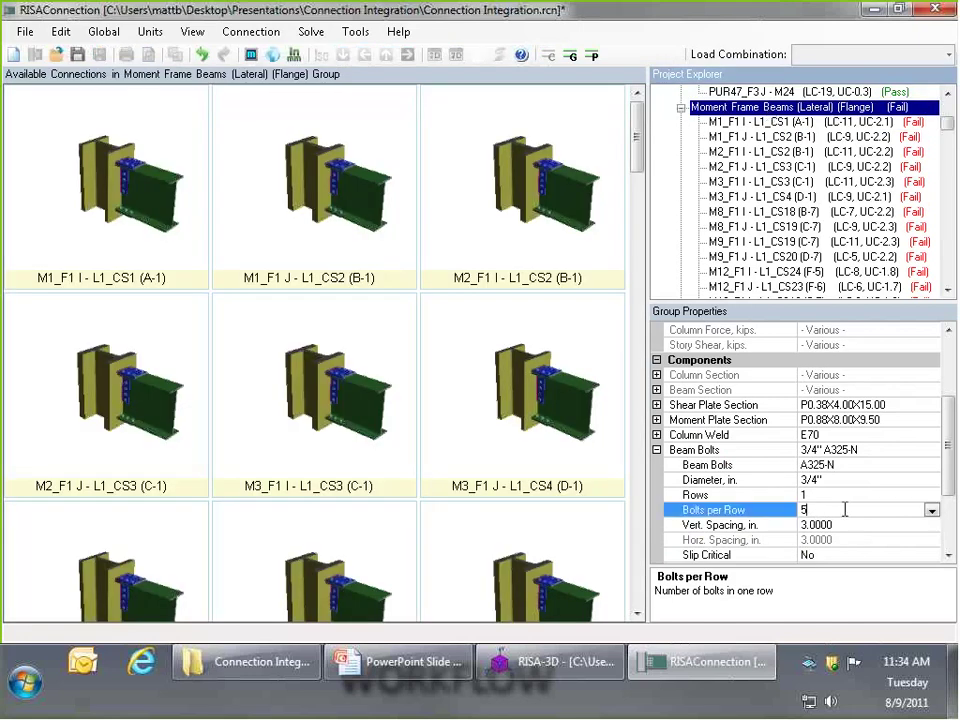
pyautogui.click(931, 509)
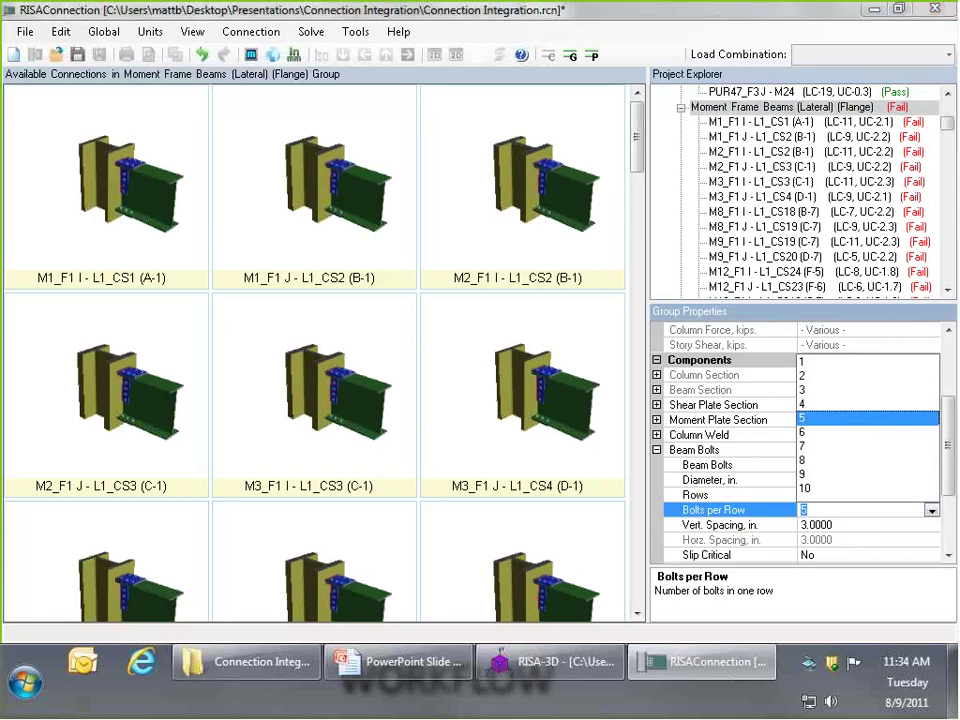
pyautogui.click(820, 403)
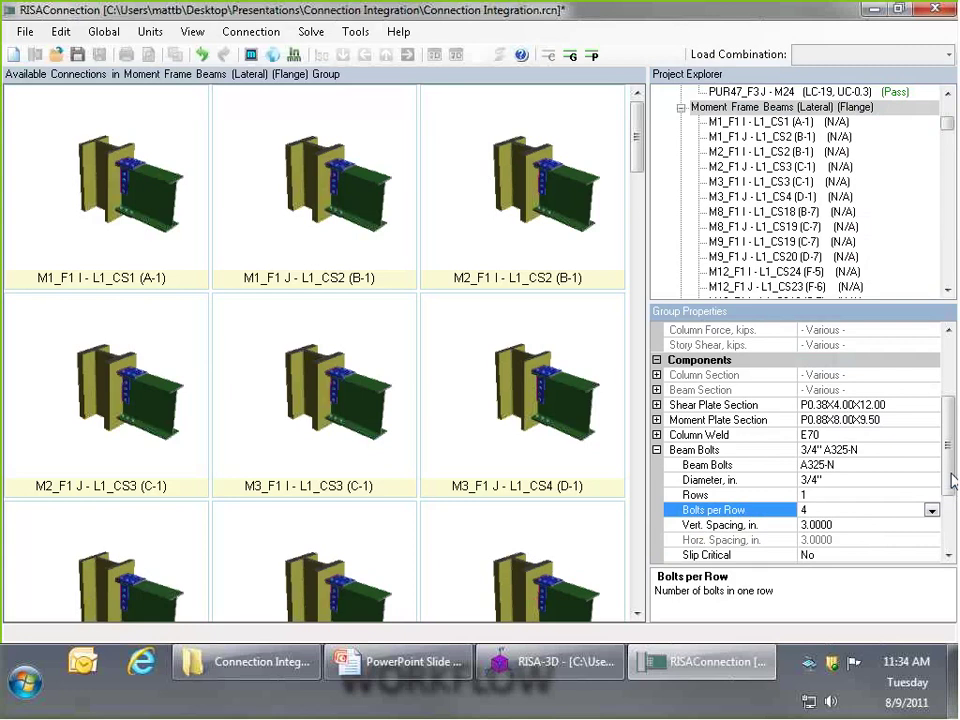
# Set the moment beam bolts to 5 per row for the moment frame beam group and solve the group
pyautogui.scroll(-1, 953, 480)
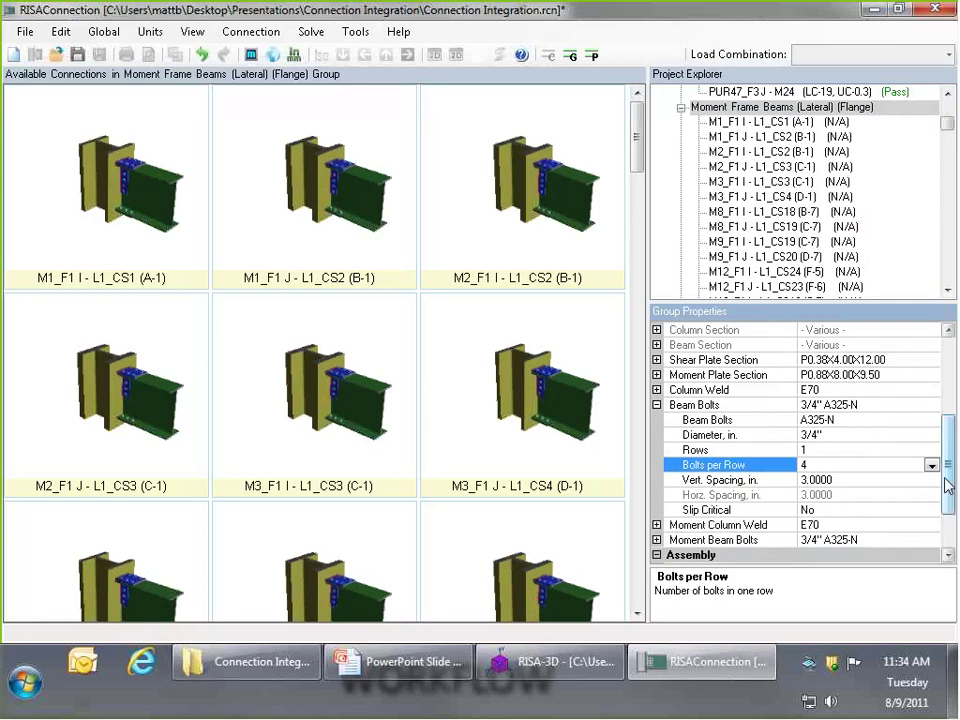
pyautogui.click(657, 548)
pyautogui.click(804, 509)
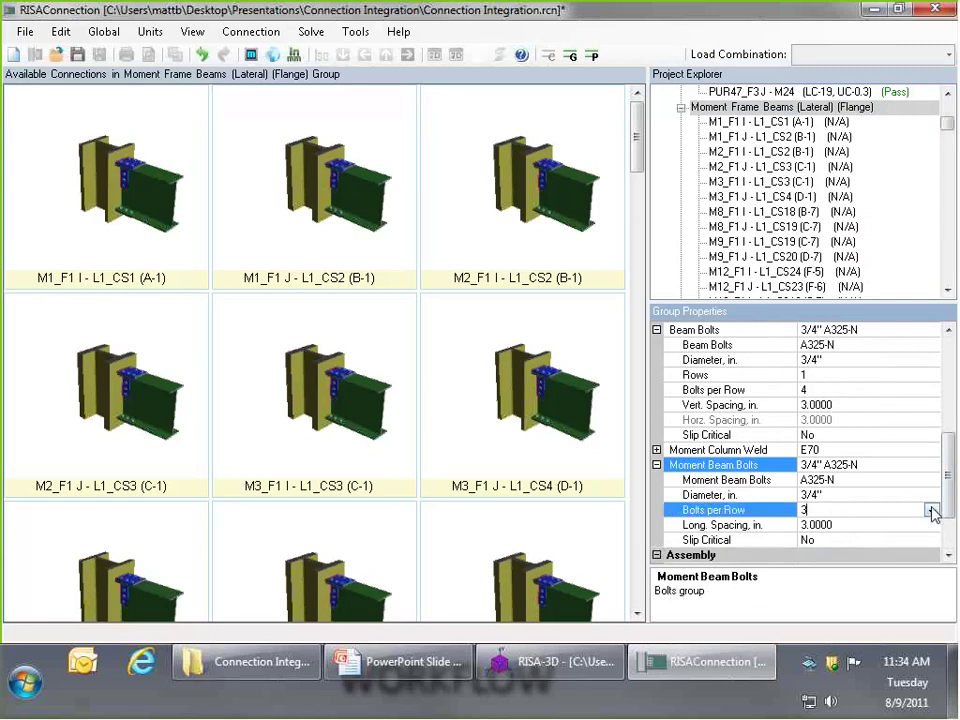
pyautogui.click(931, 510)
pyautogui.click(830, 418)
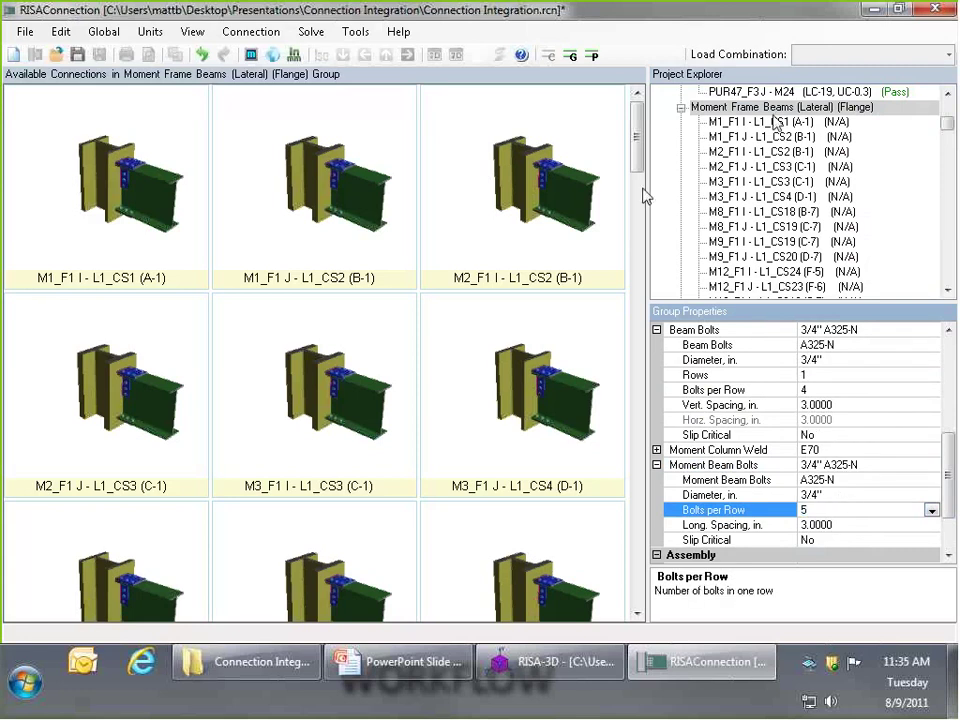
pyautogui.click(569, 55)
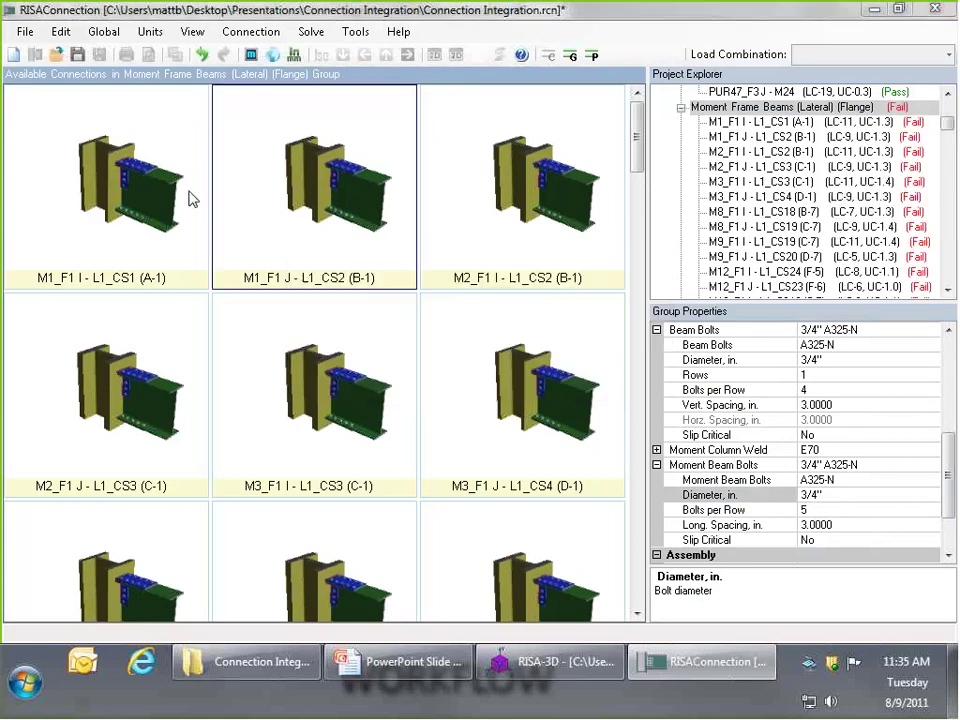
# Check the M1_F1 I - L1_CS1 (A-1) report's limit states, including the Bolt Shear at Flange Plate calculation
pyautogui.doubleClick(114, 204)
pyautogui.click(9, 390)
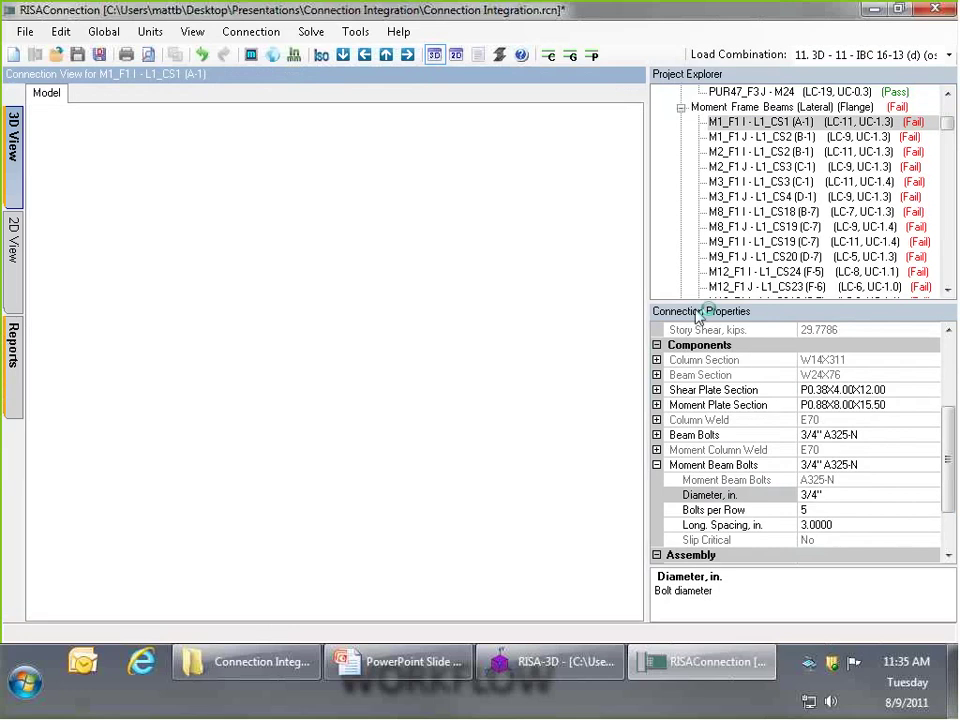
pyautogui.scroll(-3, 632, 390)
pyautogui.scroll(-5, 632, 390)
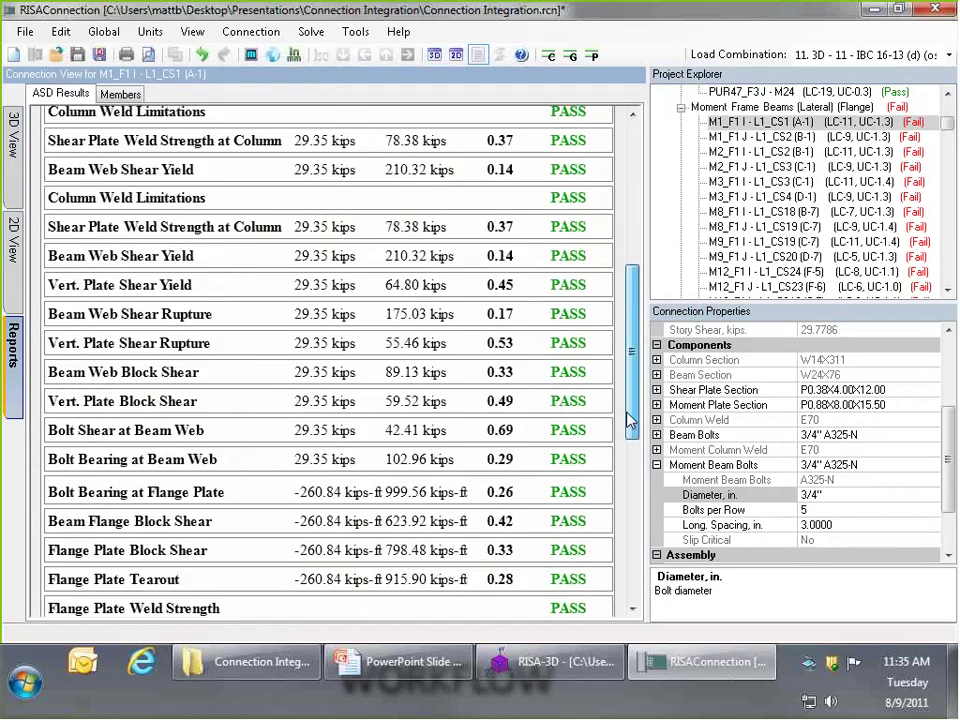
pyautogui.click(214, 430)
pyautogui.click(213, 433)
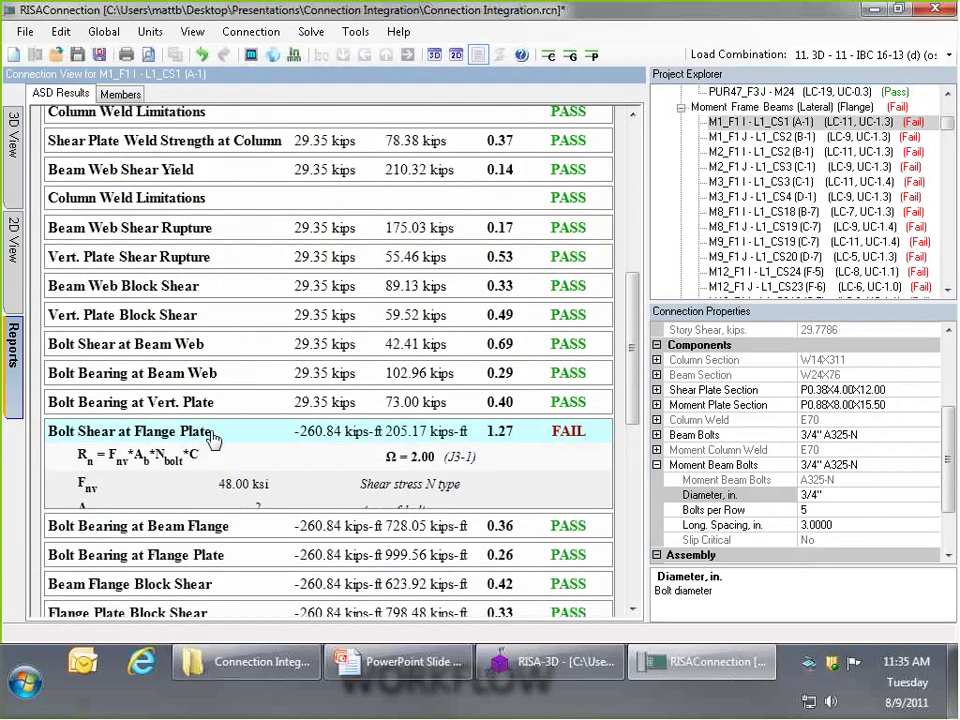
pyautogui.scroll(3, 630, 272)
pyautogui.scroll(2, 630, 272)
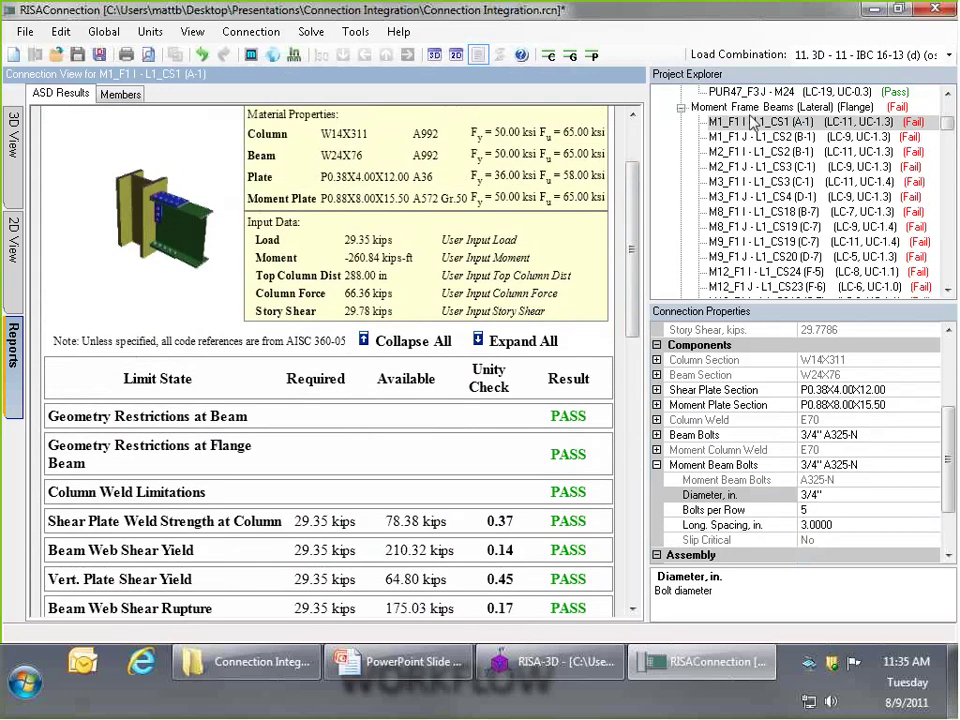
# Set the moment beam bolt diameter to 1" for the moment frame beam group and solve the group
pyautogui.click(782, 106)
pyautogui.click(828, 495)
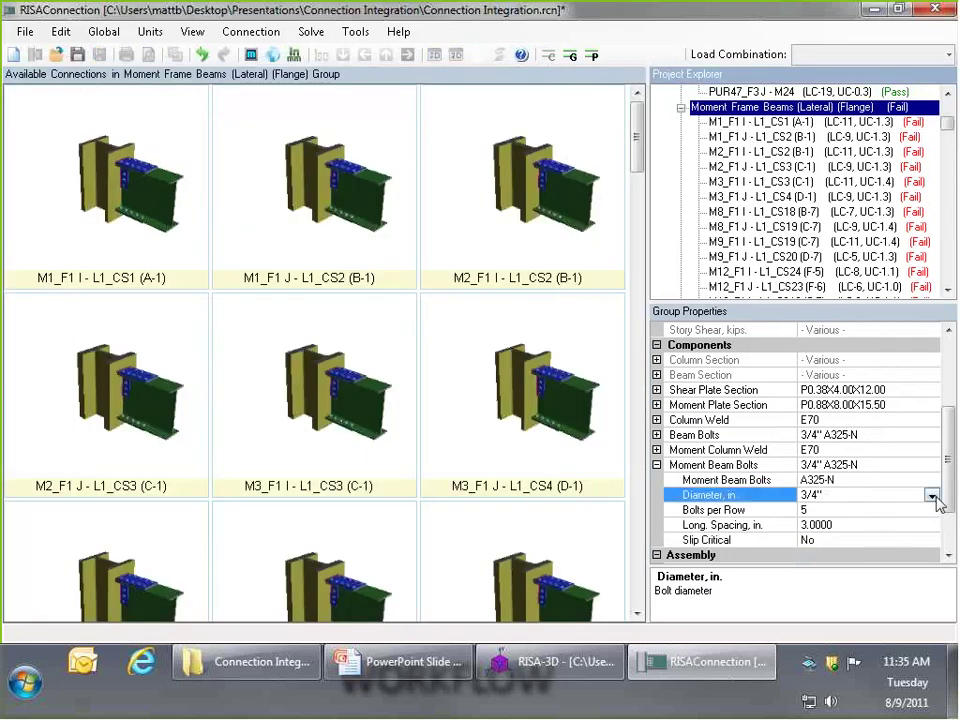
pyautogui.click(931, 496)
pyautogui.click(812, 553)
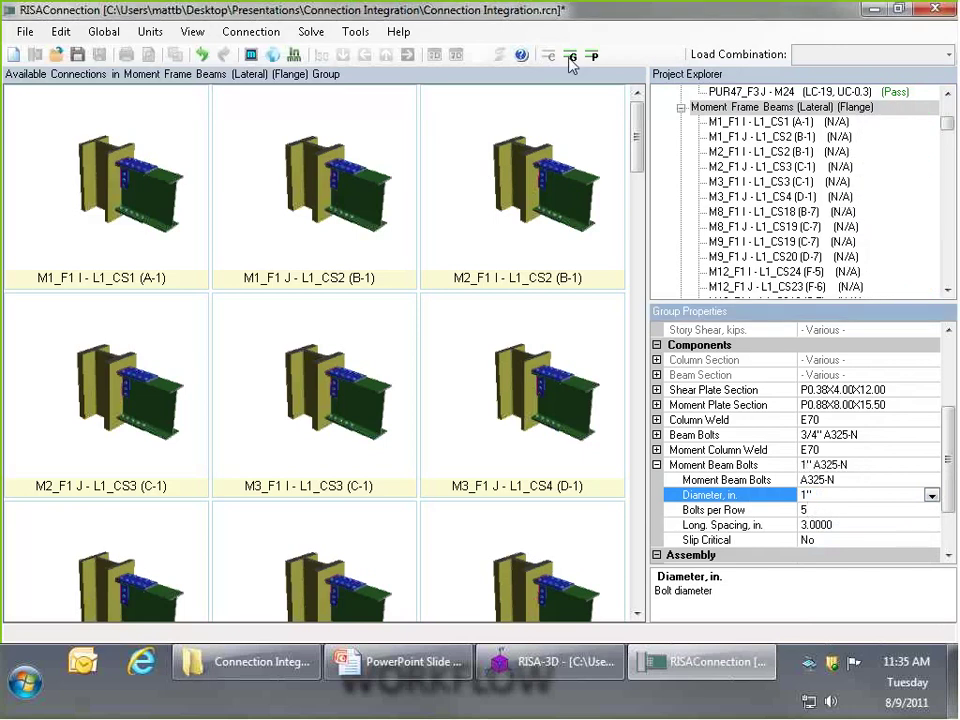
pyautogui.click(570, 57)
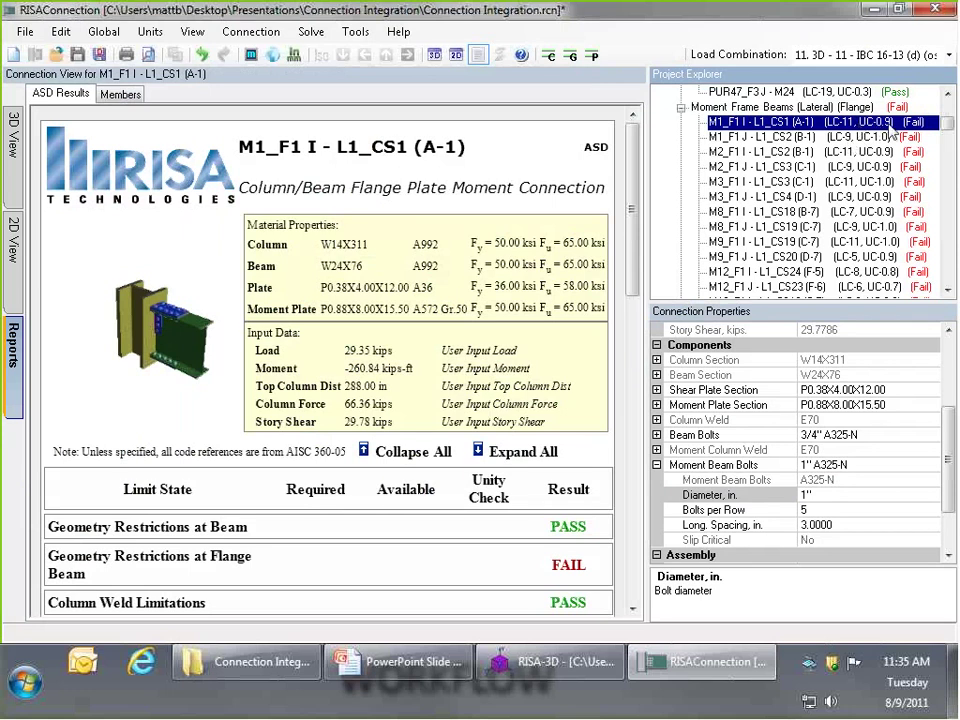
# Check the M1_F1 I - L1_CS1 (A-1) report's limit states, including the details of Geometry Restrictions at Flange Beam
pyautogui.scroll(-15, 632, 450)
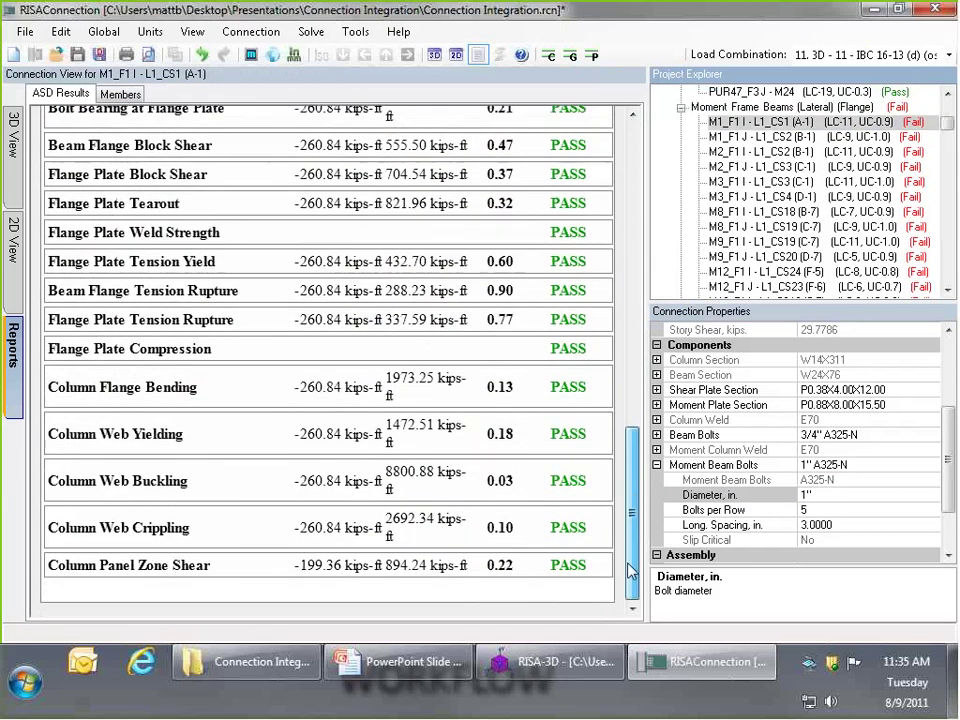
pyautogui.scroll(15, 637, 383)
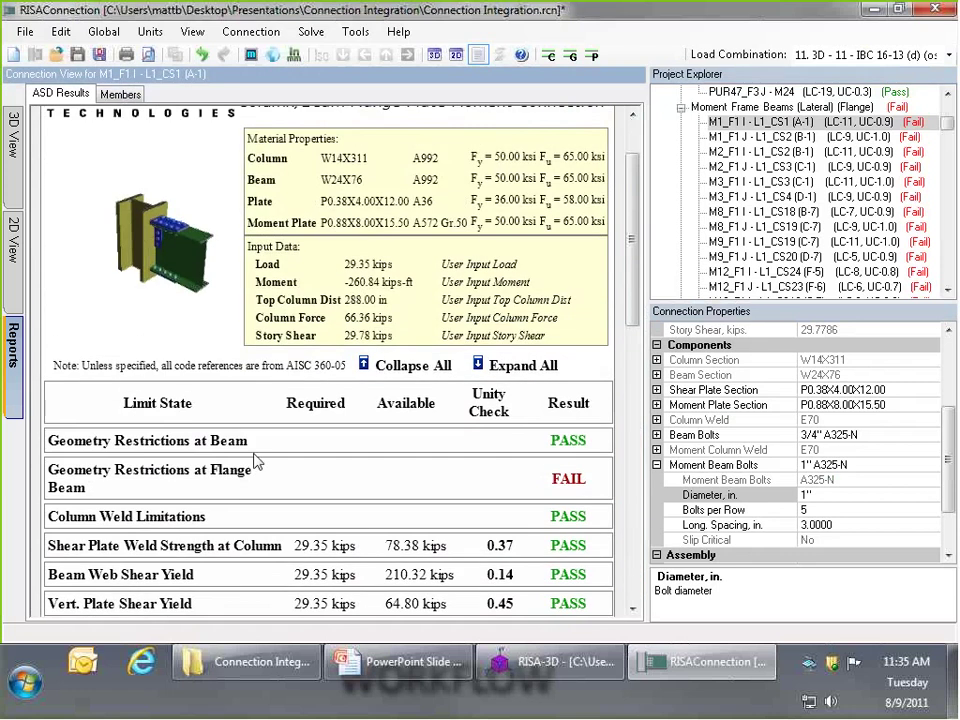
pyautogui.click(163, 497)
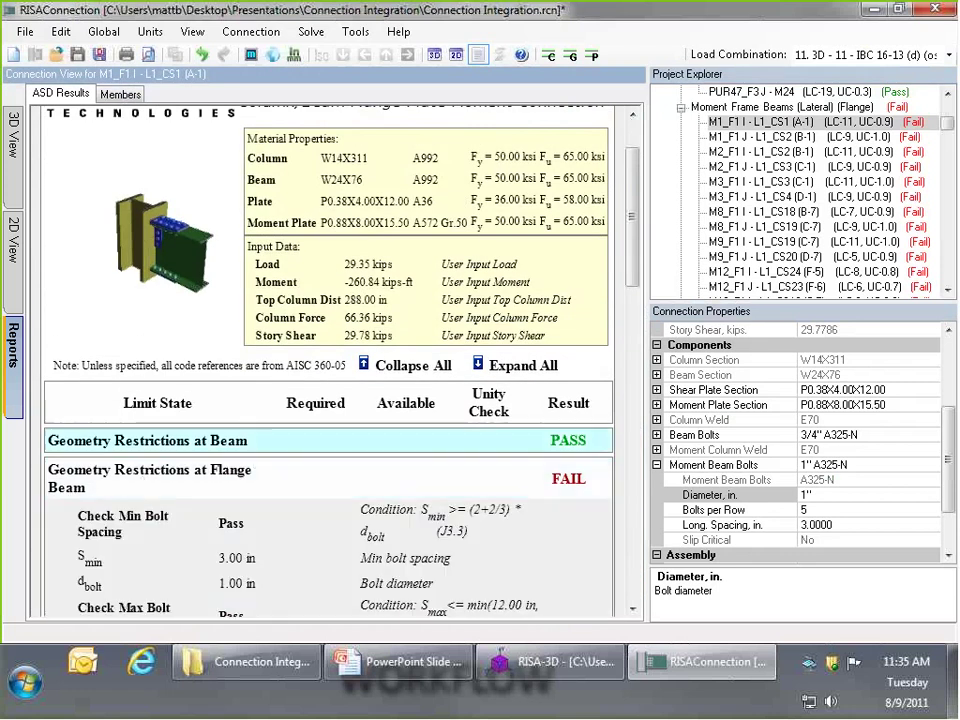
pyautogui.scroll(-5, 241, 295)
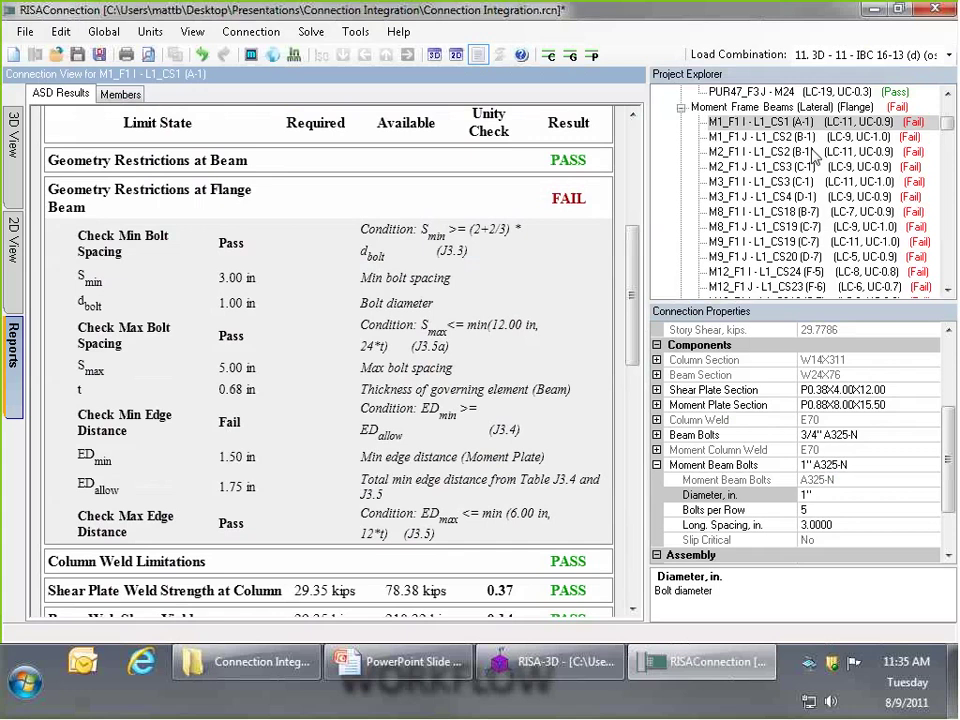
# Set the moment bolts' longitudinal, beam and horizontal edge distances to 2 in for the moment frame beam group and solve the group
pyautogui.click(790, 106)
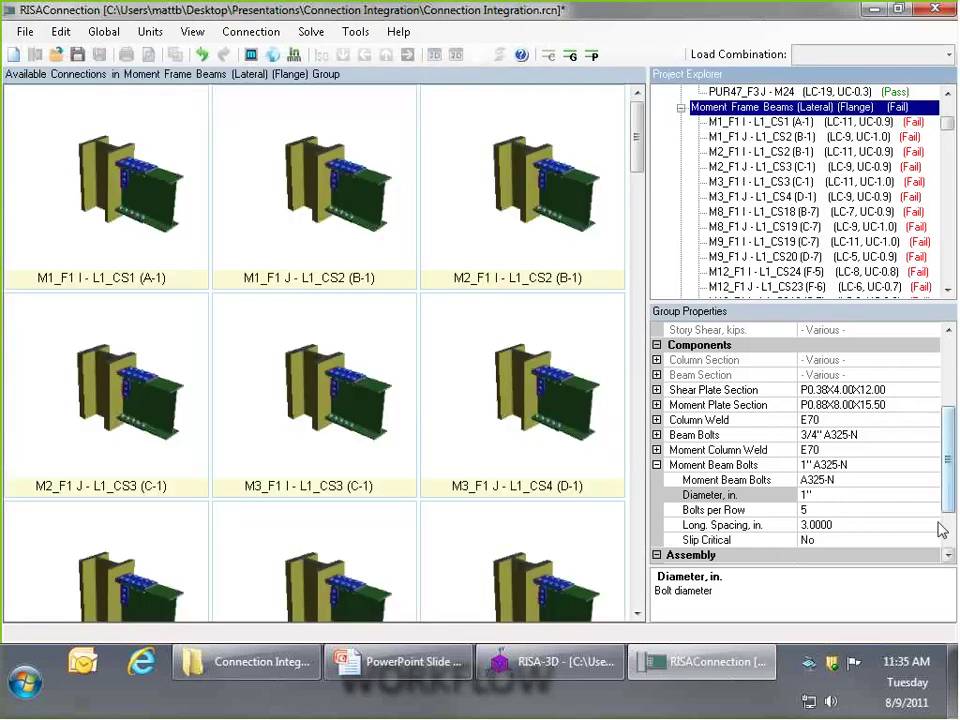
pyautogui.moveTo(949, 474); pyautogui.dragTo(949, 514)
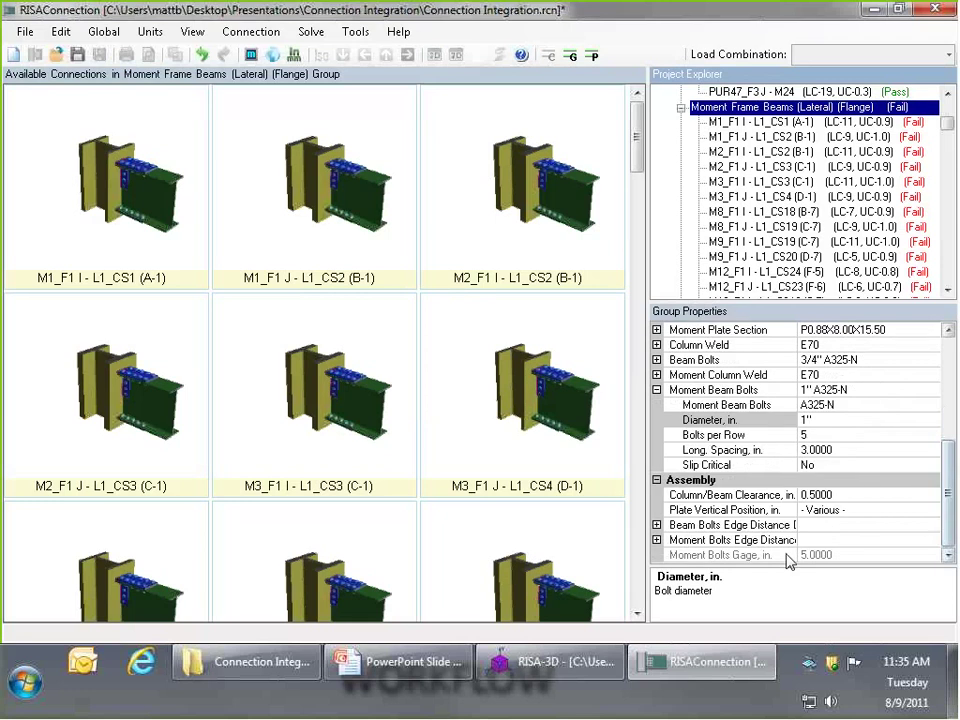
pyautogui.click(659, 541)
pyautogui.click(735, 494)
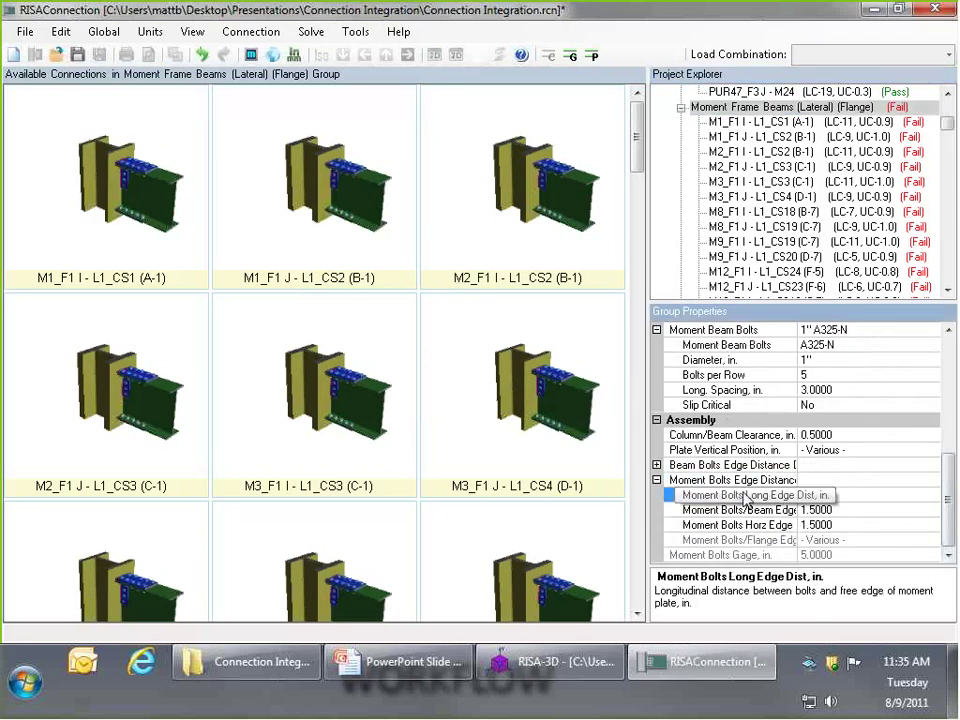
pyautogui.write('2')
pyautogui.press('Return')
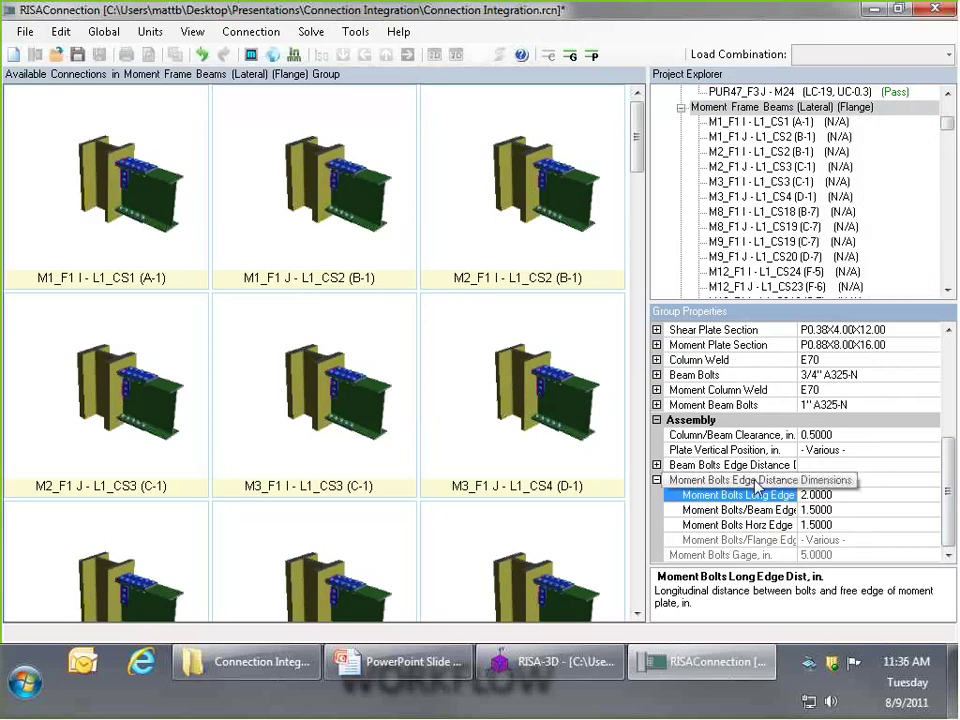
pyautogui.click(725, 509)
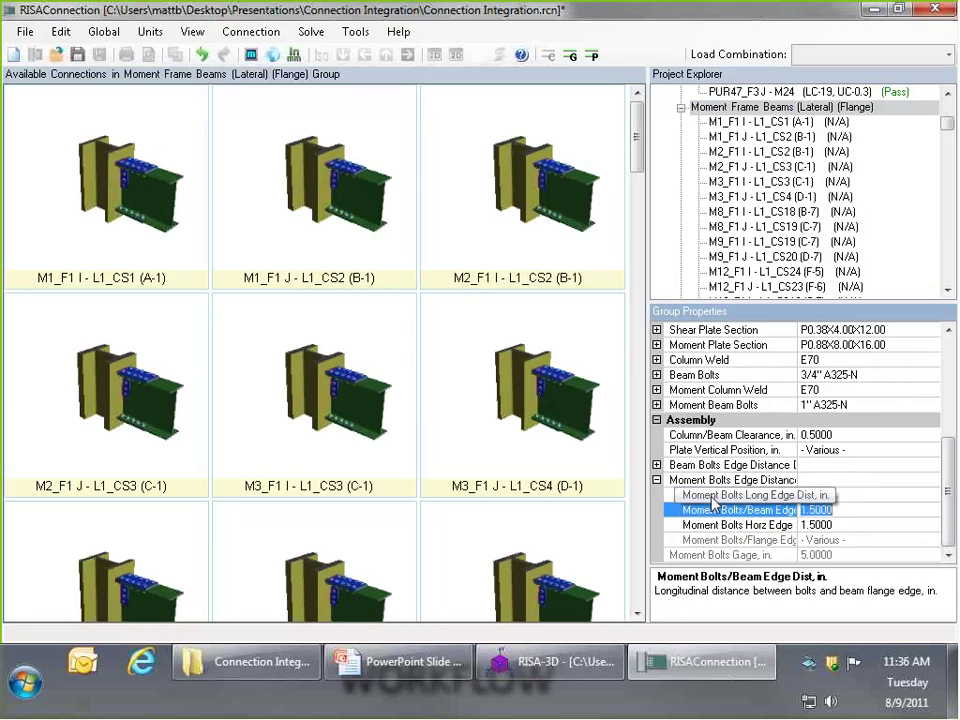
pyautogui.write('2')
pyautogui.press('Return')
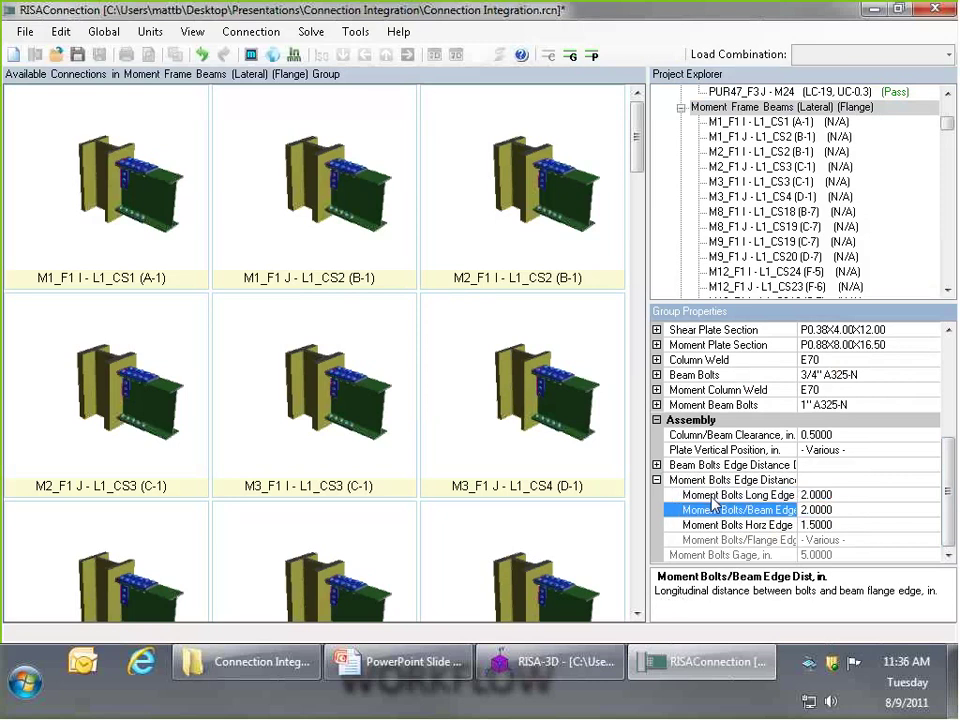
pyautogui.click(843, 525)
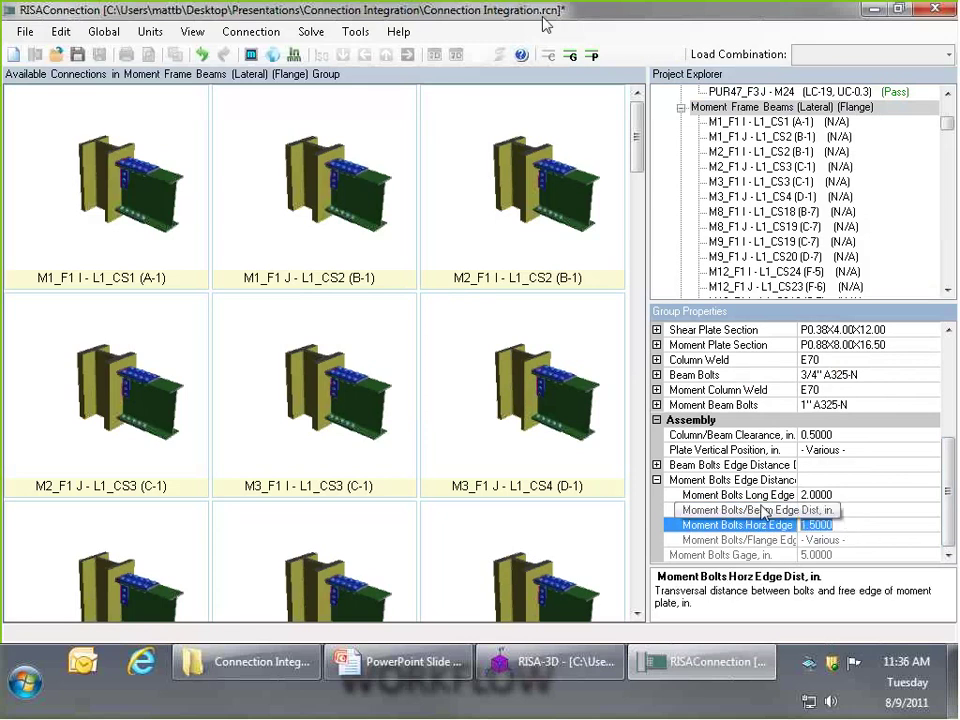
pyautogui.click(569, 56)
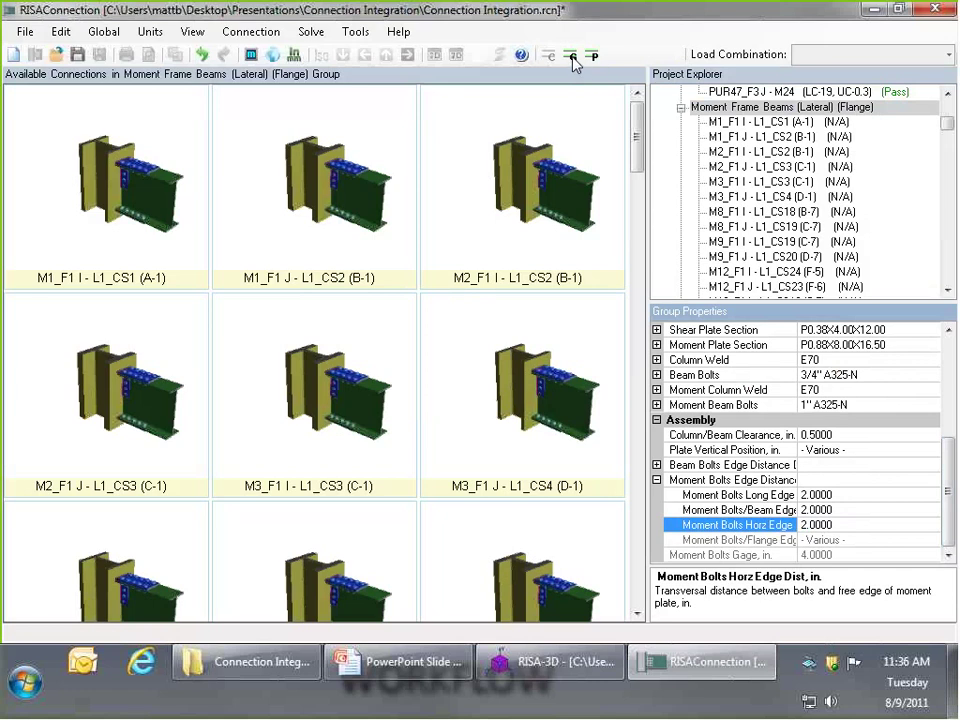
pyautogui.click(569, 56)
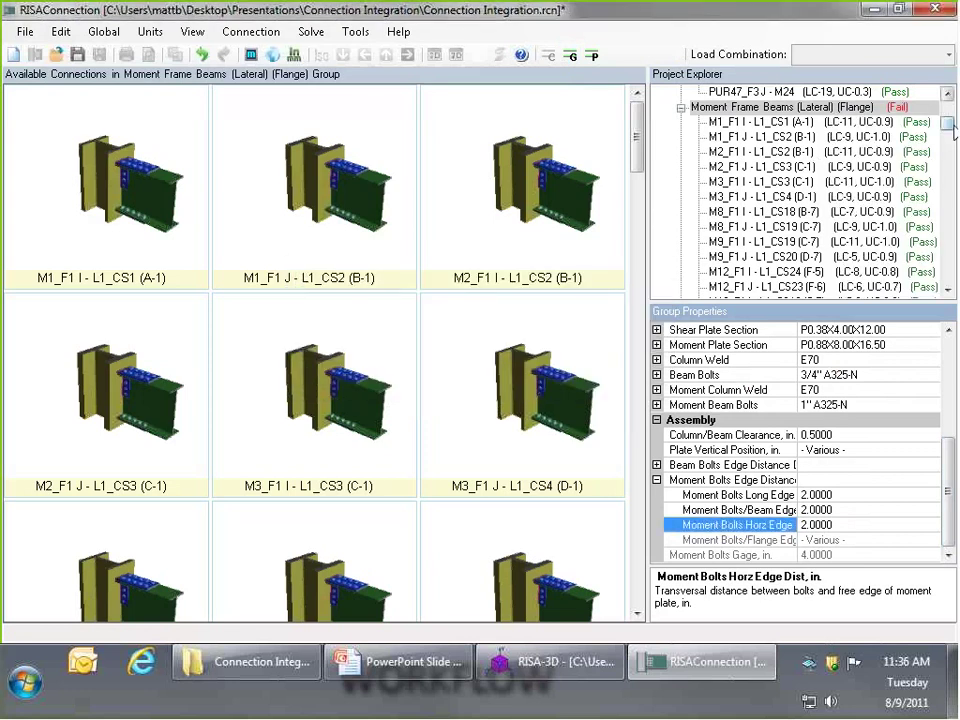
# Find the failing M1_F3 I - L1_CS1 (A-1) connection in the moment frame beam group and inspect its properties and 3D model
pyautogui.moveTo(952, 130); pyautogui.dragTo(951, 149)
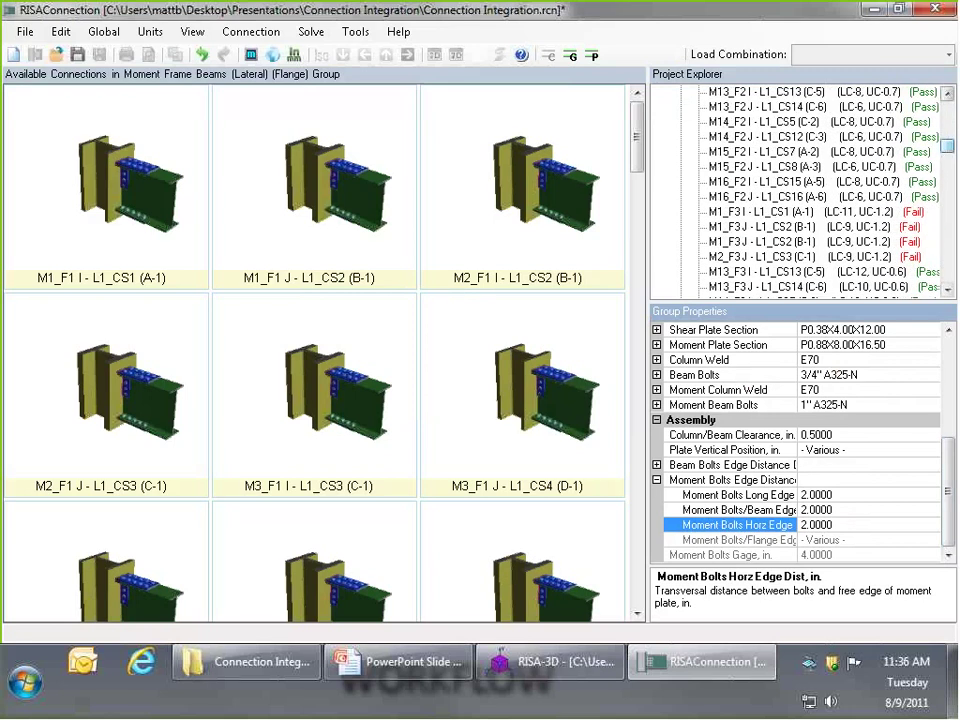
pyautogui.moveTo(946, 150); pyautogui.dragTo(950, 152)
pyautogui.click(765, 152)
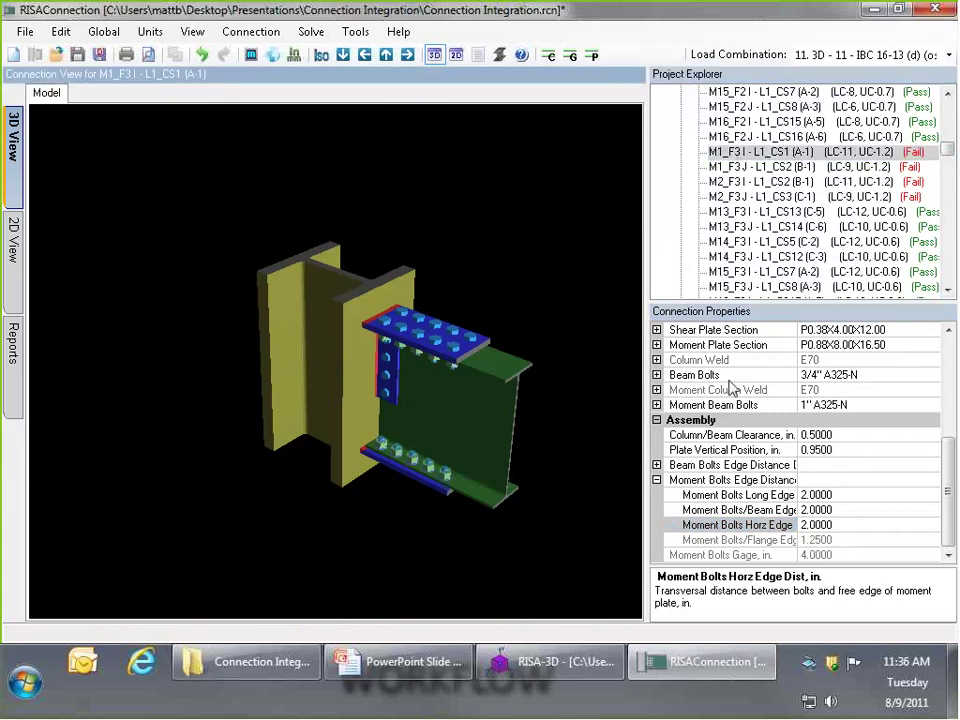
pyautogui.scroll(5, 926, 372)
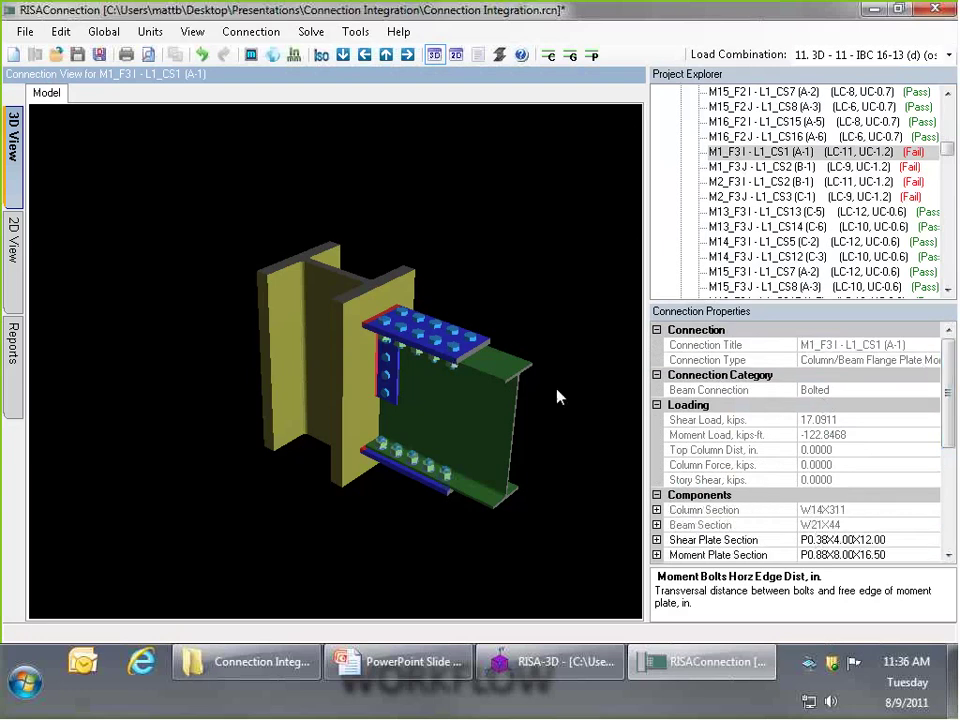
pyautogui.moveTo(558, 397); pyautogui.dragTo(340, 372)
pyautogui.scroll(6, 342, 372)
pyautogui.moveTo(459, 446); pyautogui.dragTo(347, 279)
pyautogui.scroll(-5, 347, 279)
pyautogui.moveTo(493, 403); pyautogui.dragTo(524, 397)
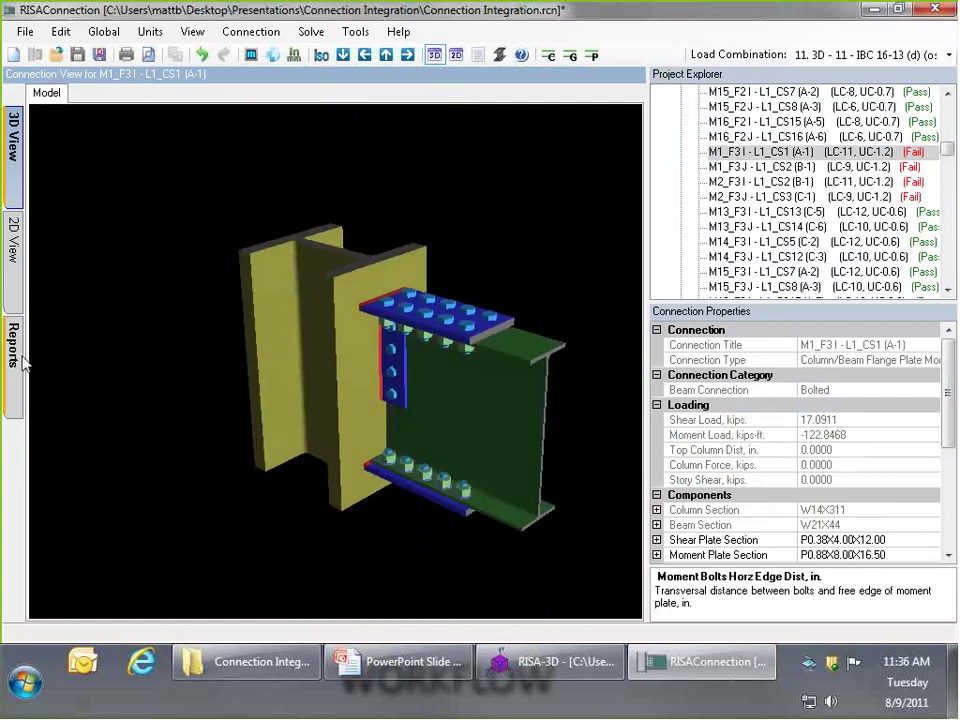
# Check the Beam Flange Tension Rupture calculation in the M1_F3 I - L1_CS1 (A-1) report
pyautogui.click(20, 362)
pyautogui.moveTo(630, 296); pyautogui.dragTo(632, 548)
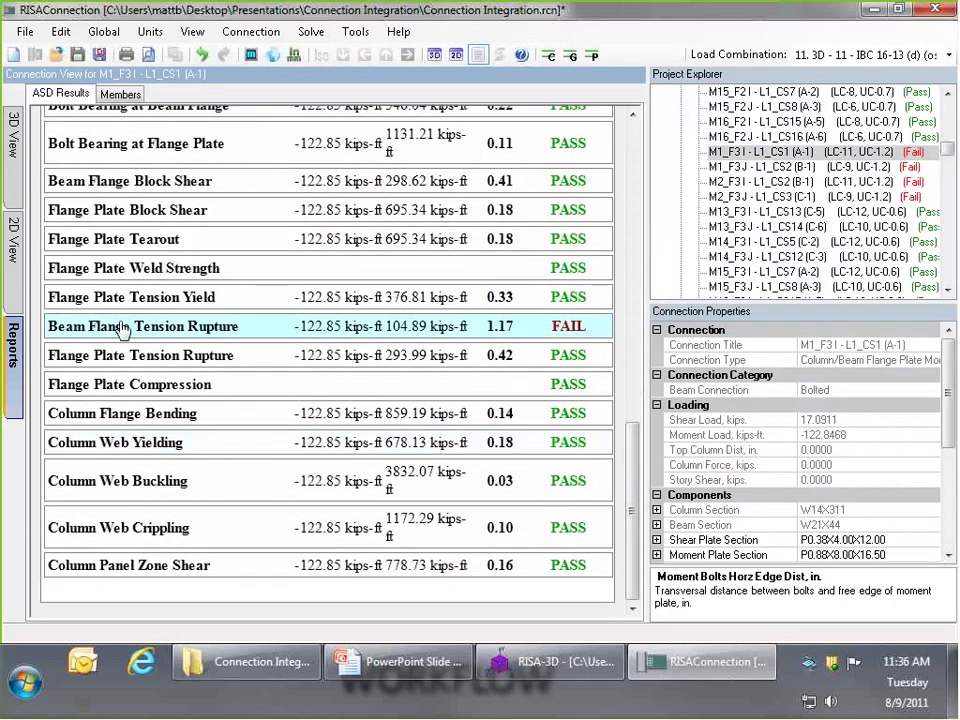
pyautogui.click(120, 333)
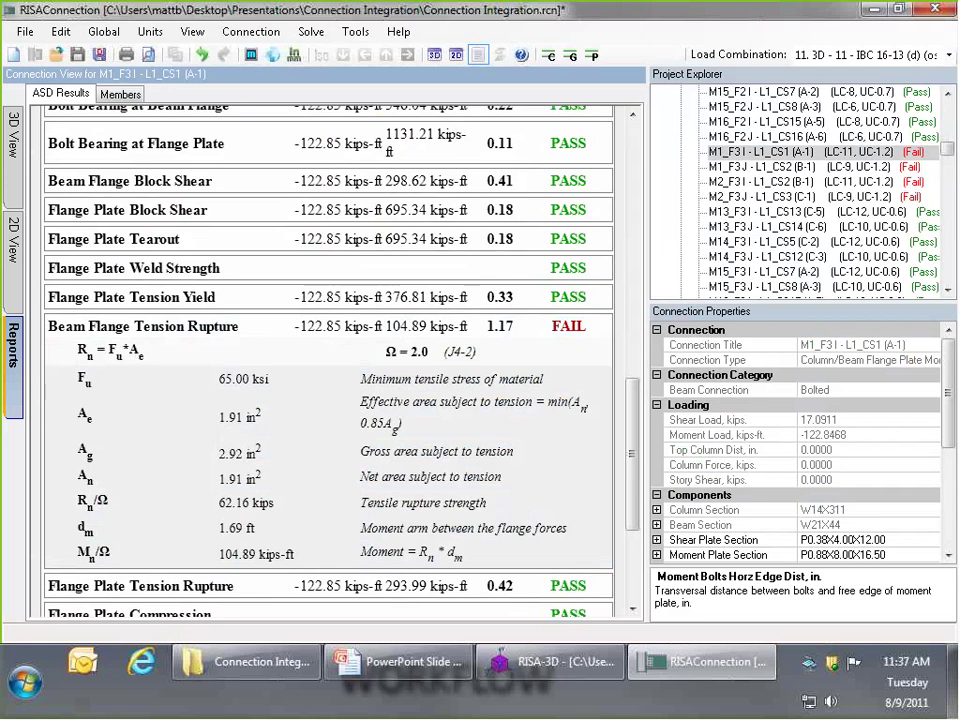
# Switch to RISA-3D, unselect the whole model, and select only the members with the W21X44 shape
pyautogui.click(578, 674)
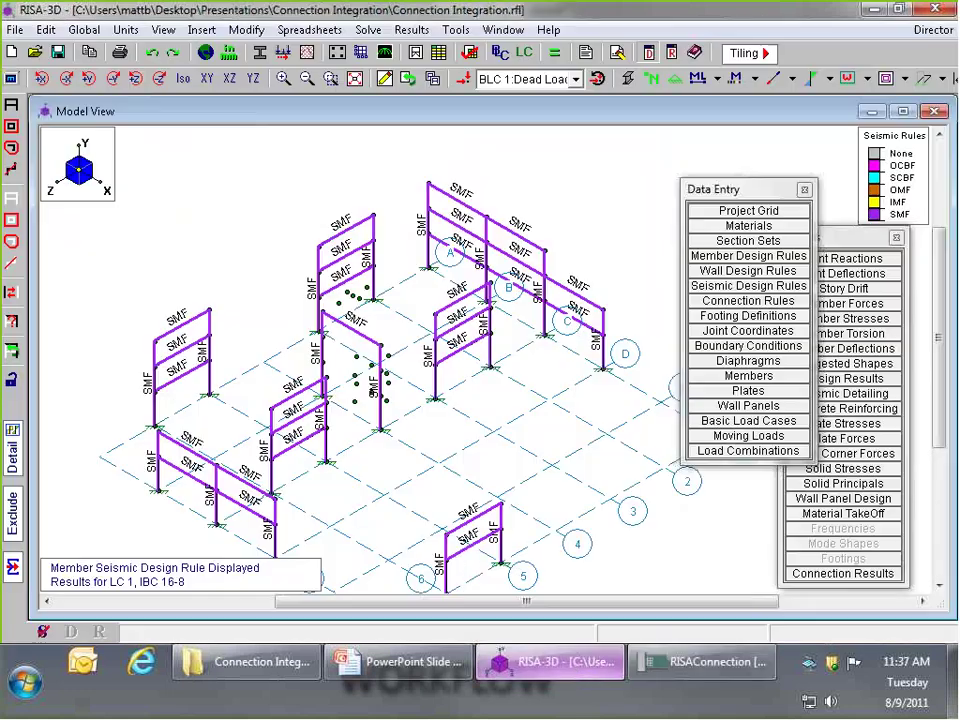
pyautogui.scroll(-3, 467, 400)
pyautogui.scroll(2, 474, 376)
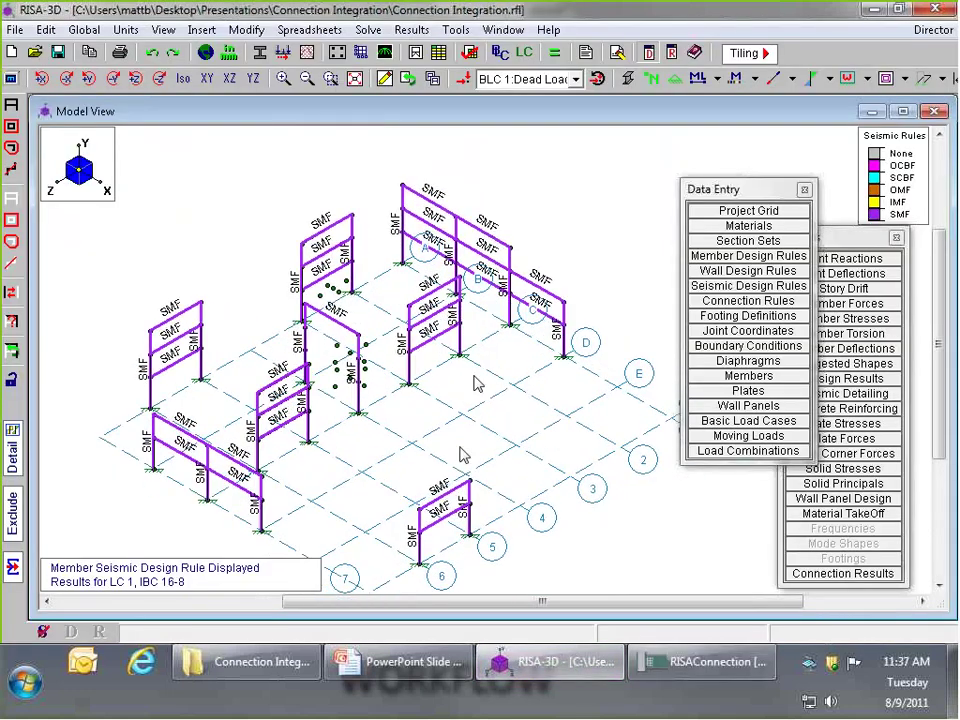
pyautogui.click(13, 203)
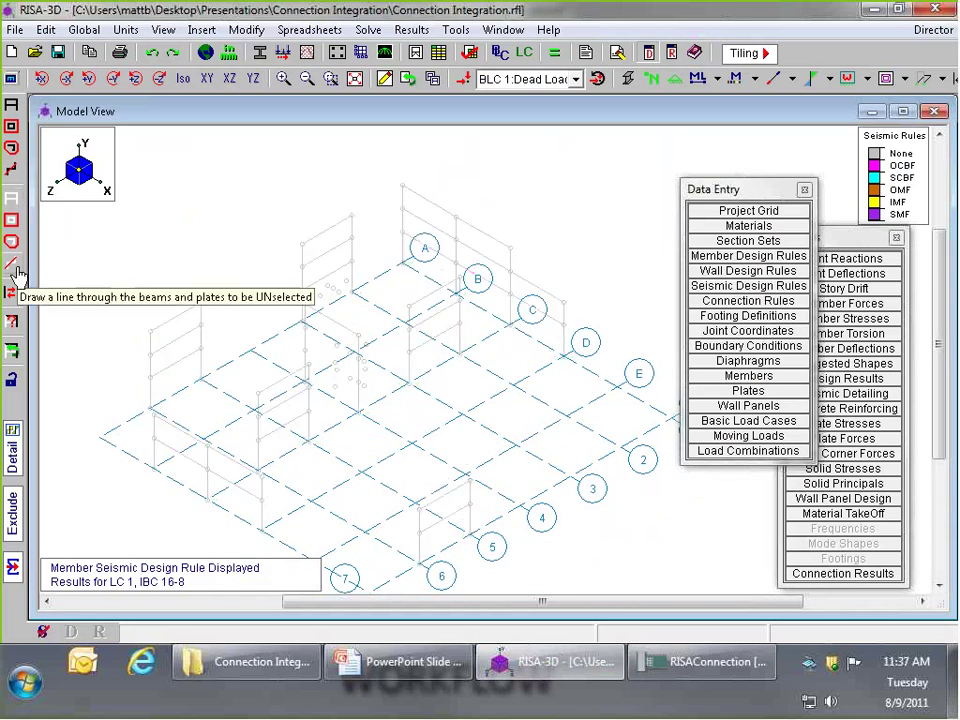
pyautogui.click(11, 328)
pyautogui.click(90, 152)
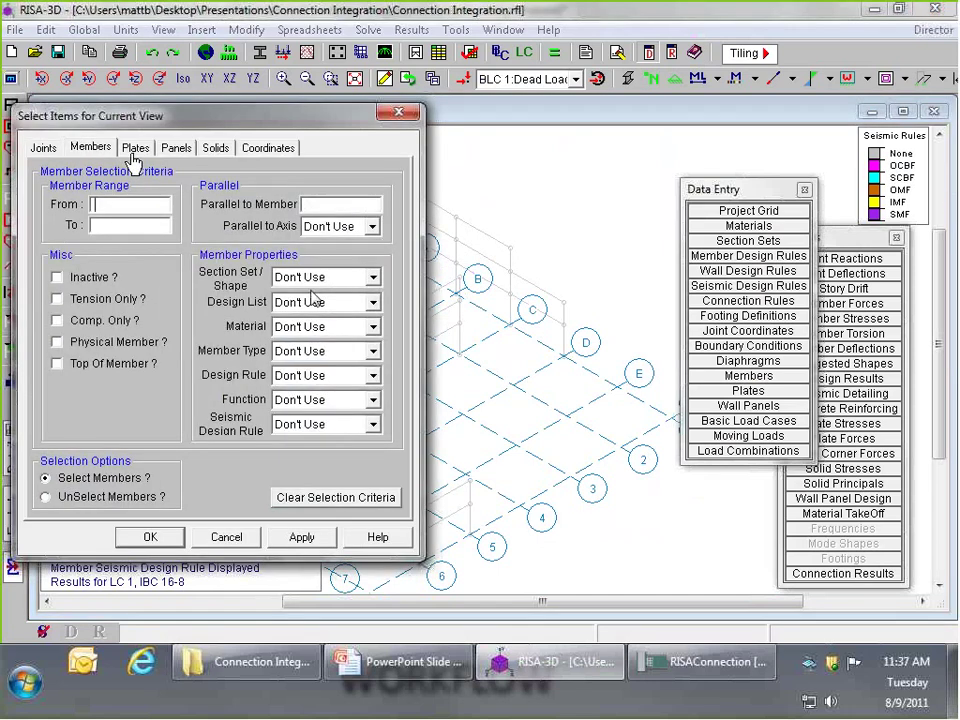
pyautogui.click(372, 277)
pyautogui.moveTo(373, 303); pyautogui.dragTo(373, 386)
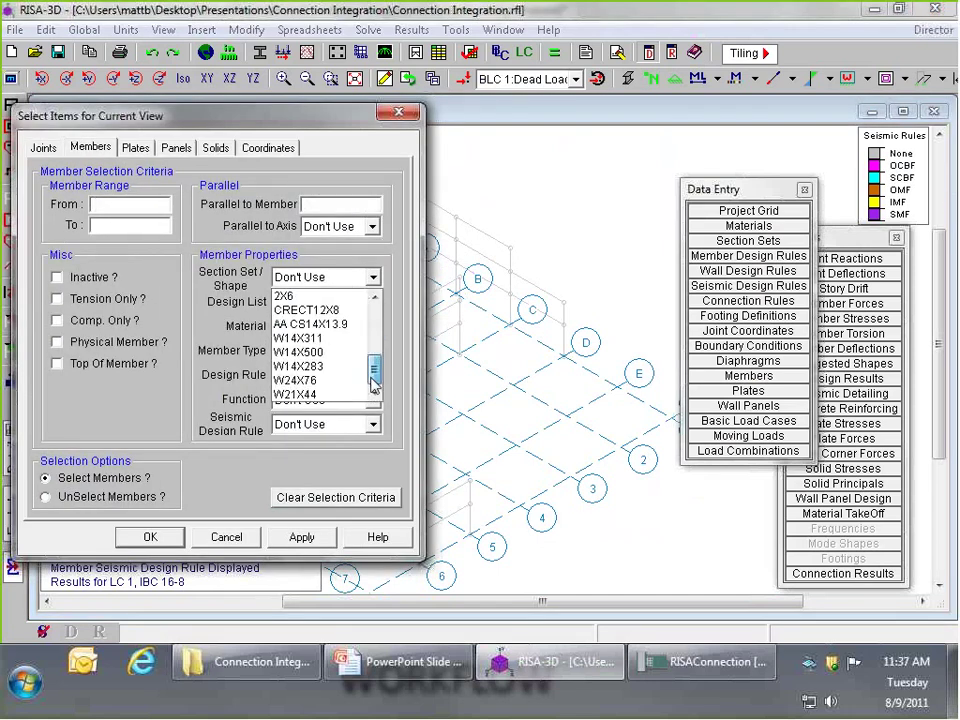
pyautogui.click(300, 394)
pyautogui.click(150, 537)
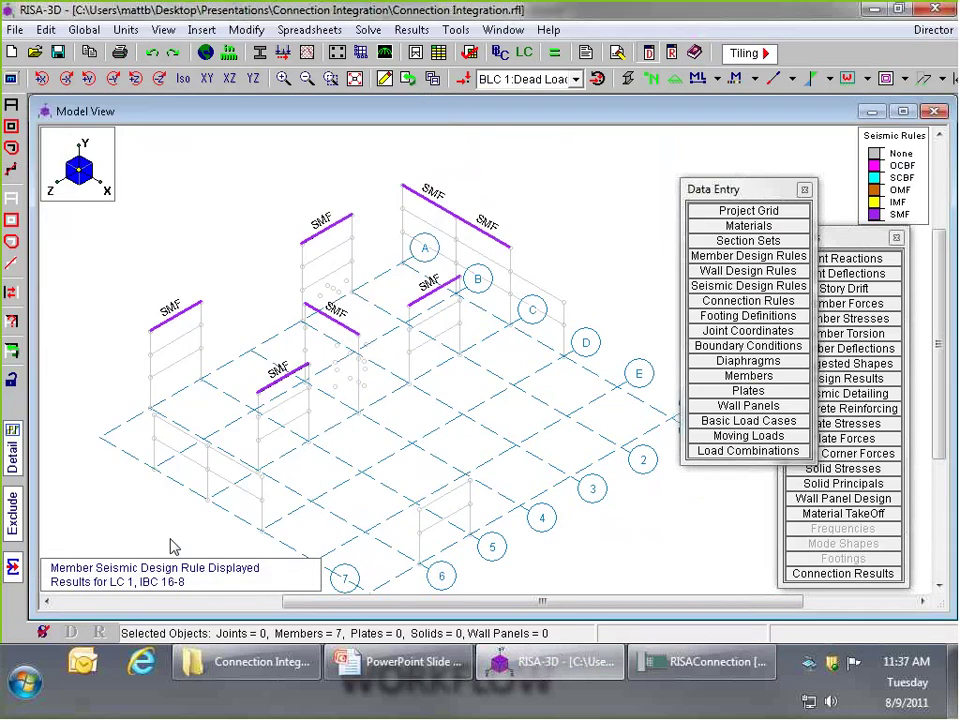
# Enter W21X62 as the directly assigned start shape in the member property modifications, enabling only the shape entry for use
pyautogui.click(385, 79)
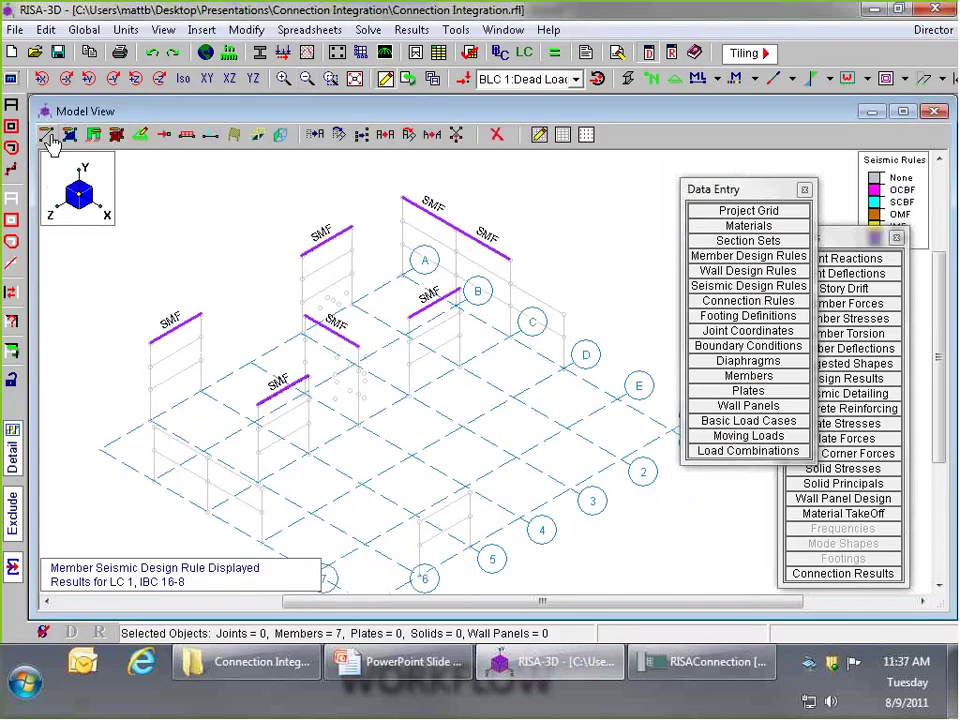
pyautogui.click(47, 136)
pyautogui.click(349, 242)
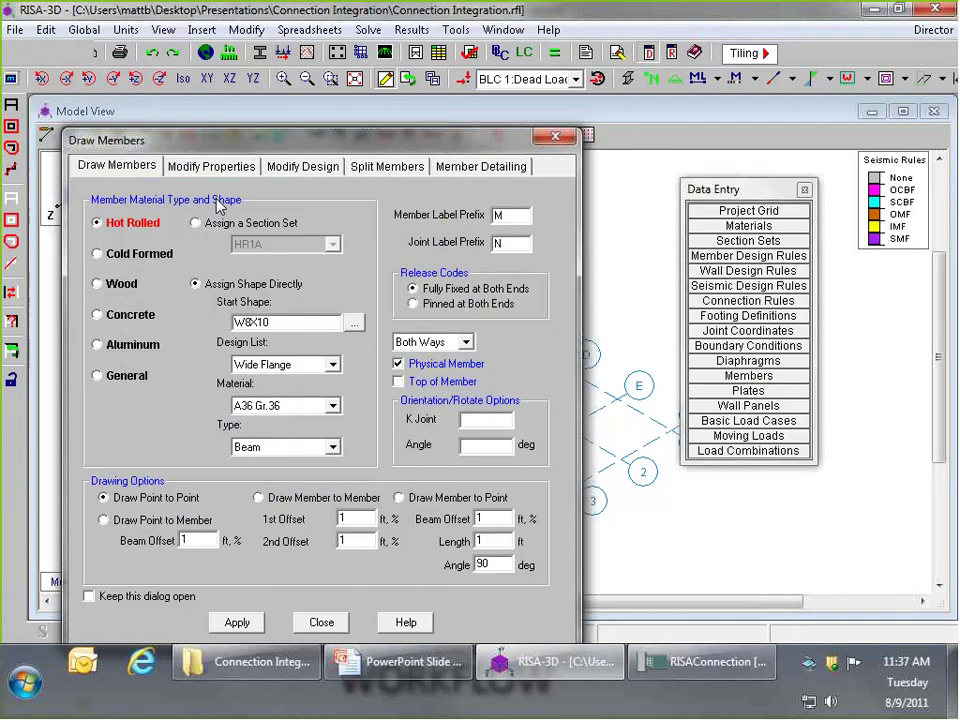
pyautogui.click(238, 619)
pyautogui.moveTo(223, 140); pyautogui.dragTo(301, 98)
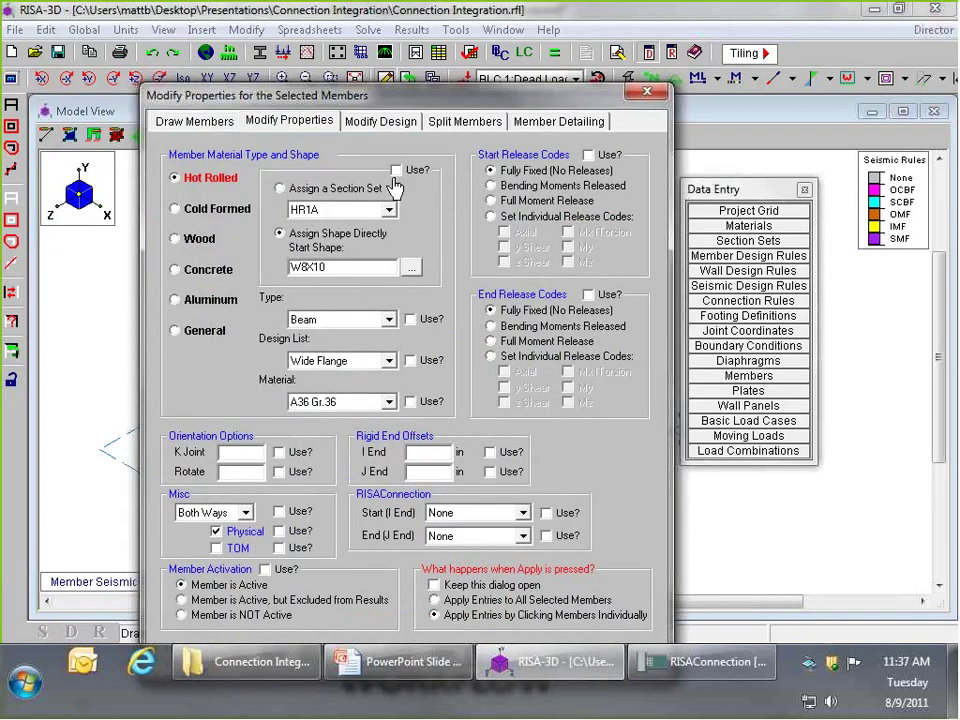
pyautogui.click(396, 171)
pyautogui.click(410, 401)
pyautogui.click(410, 402)
pyautogui.moveTo(397, 267); pyautogui.dragTo(245, 265)
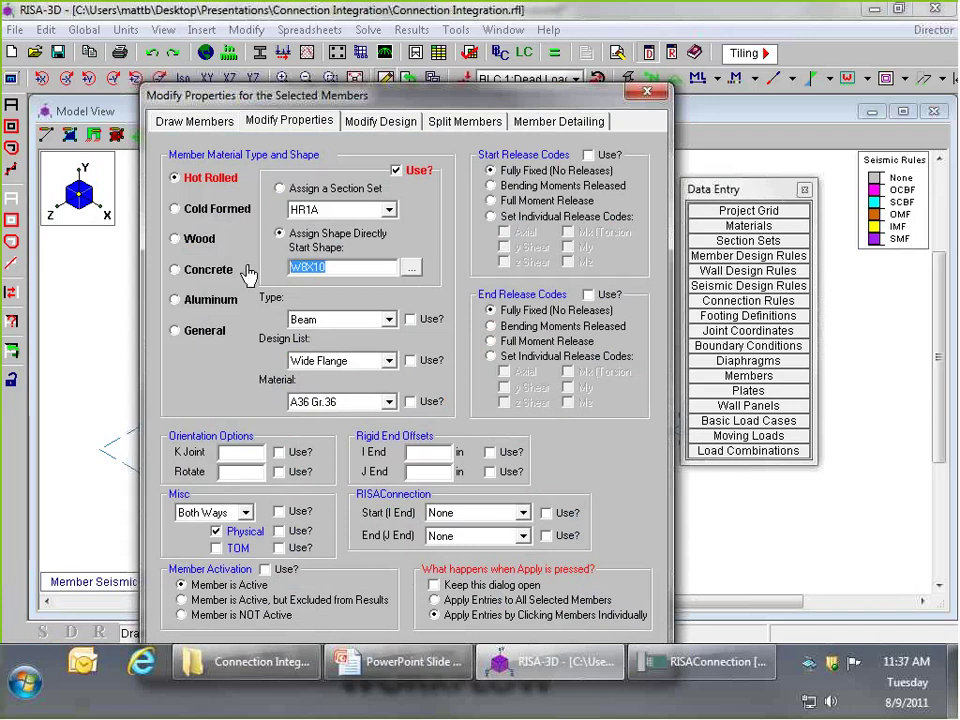
pyautogui.write('W21X62')
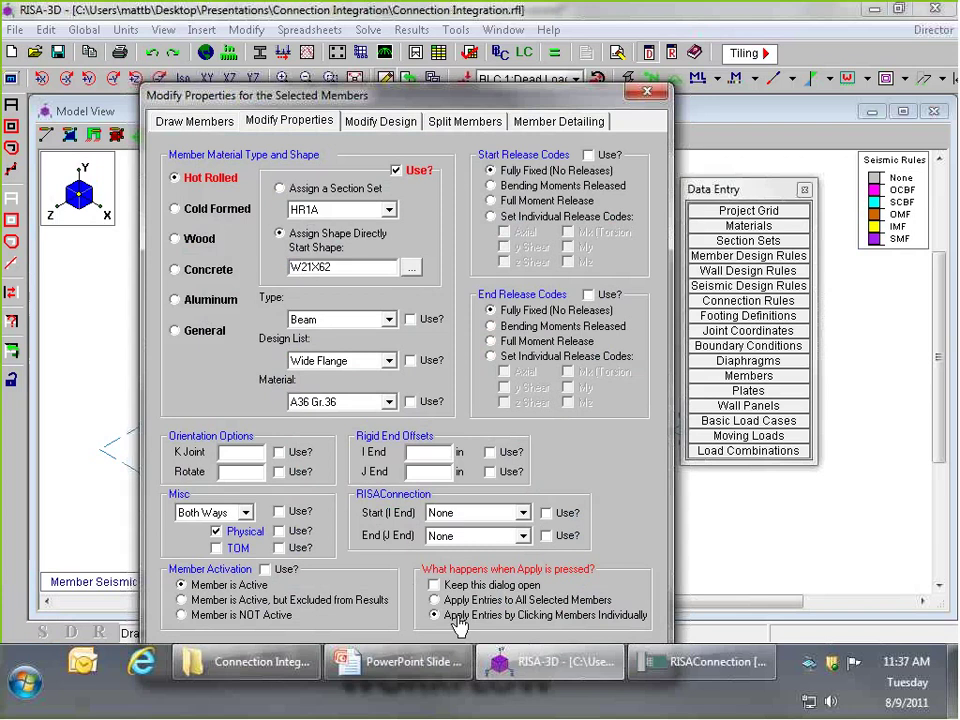
# Apply the shape change to all selected members at once
pyautogui.click(434, 599)
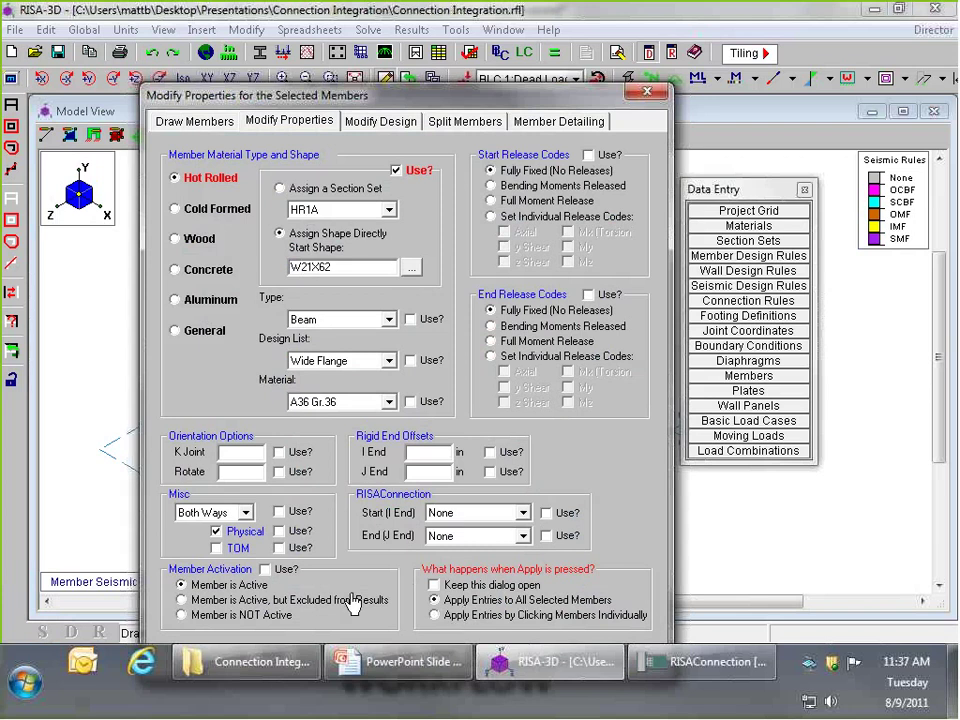
pyautogui.moveTo(365, 96); pyautogui.dragTo(386, 46)
pyautogui.click(298, 604)
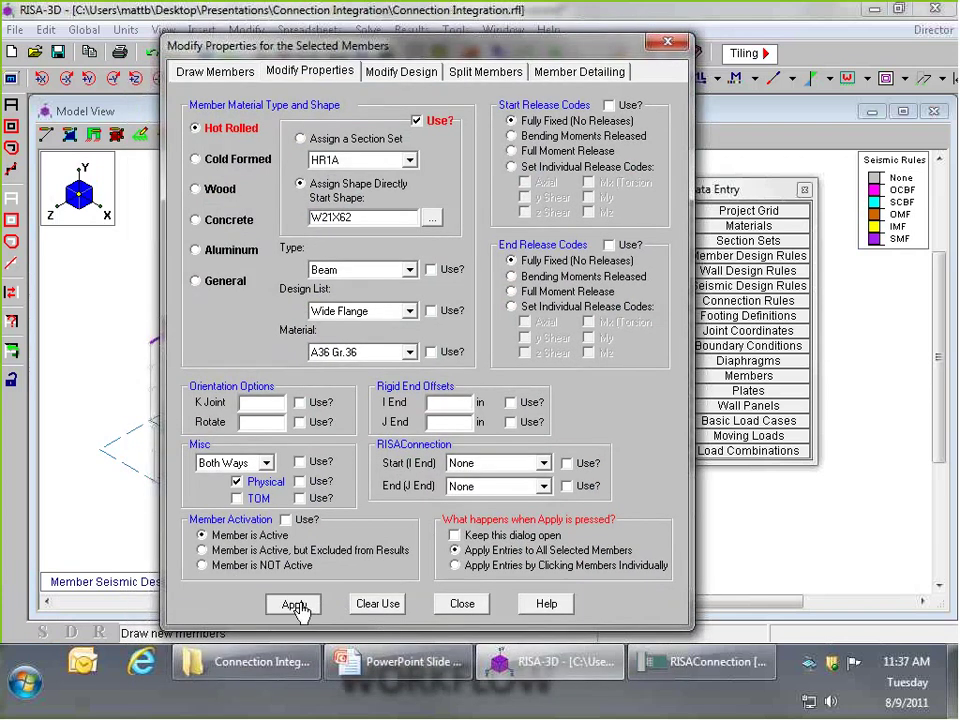
pyautogui.click(294, 604)
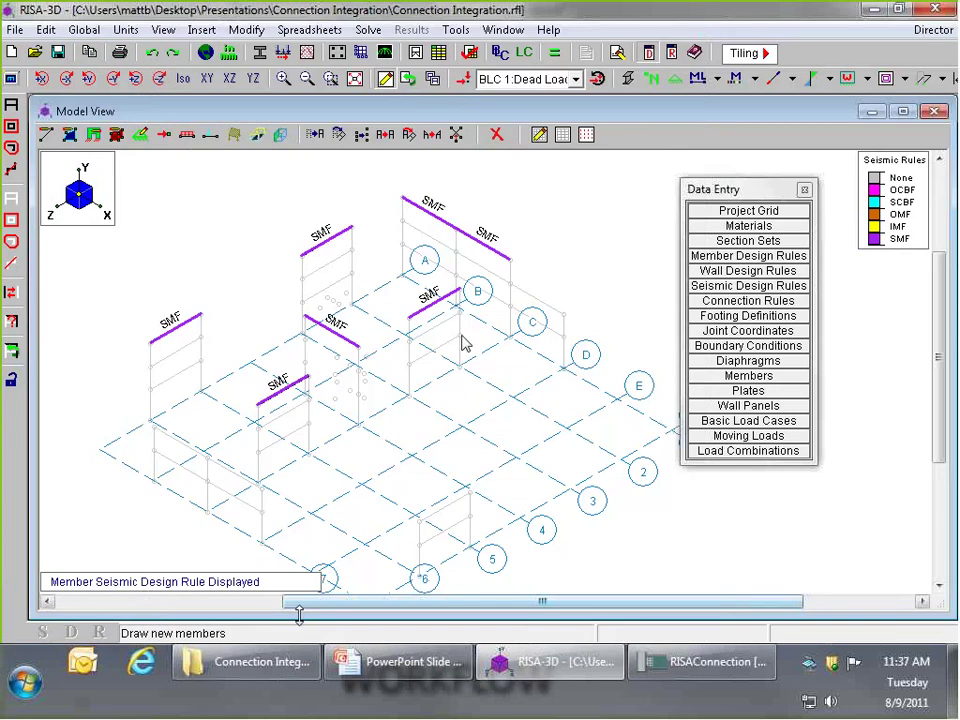
# Run the batch solution of the marked load combinations in RISA-3D
pyautogui.click(559, 56)
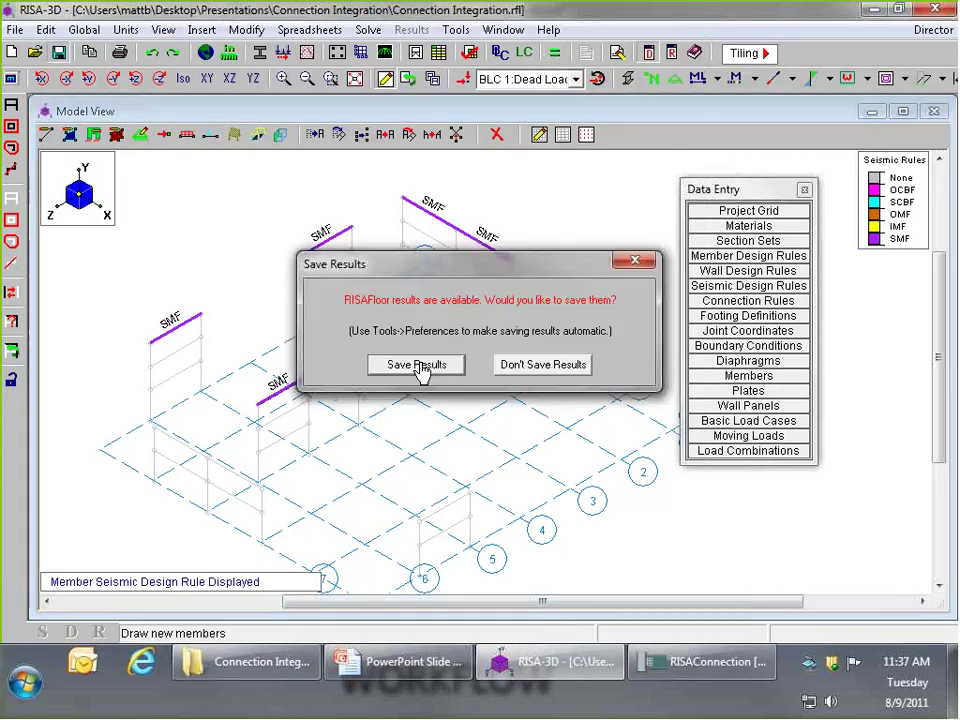
pyautogui.click(515, 366)
pyautogui.hotkey('ctrl', 'q')
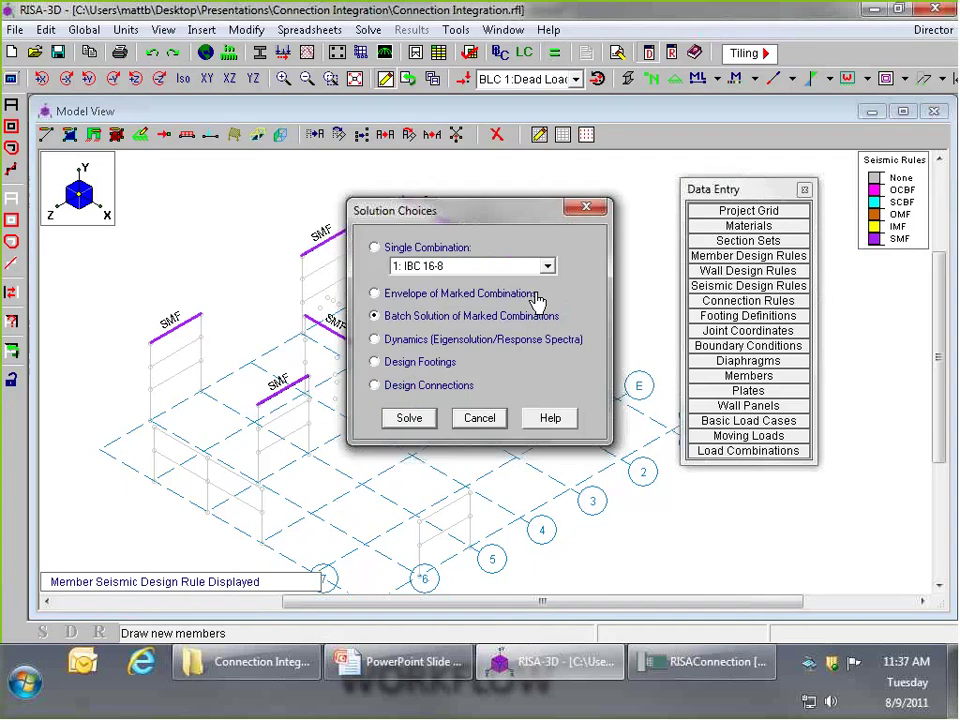
pyautogui.click(420, 421)
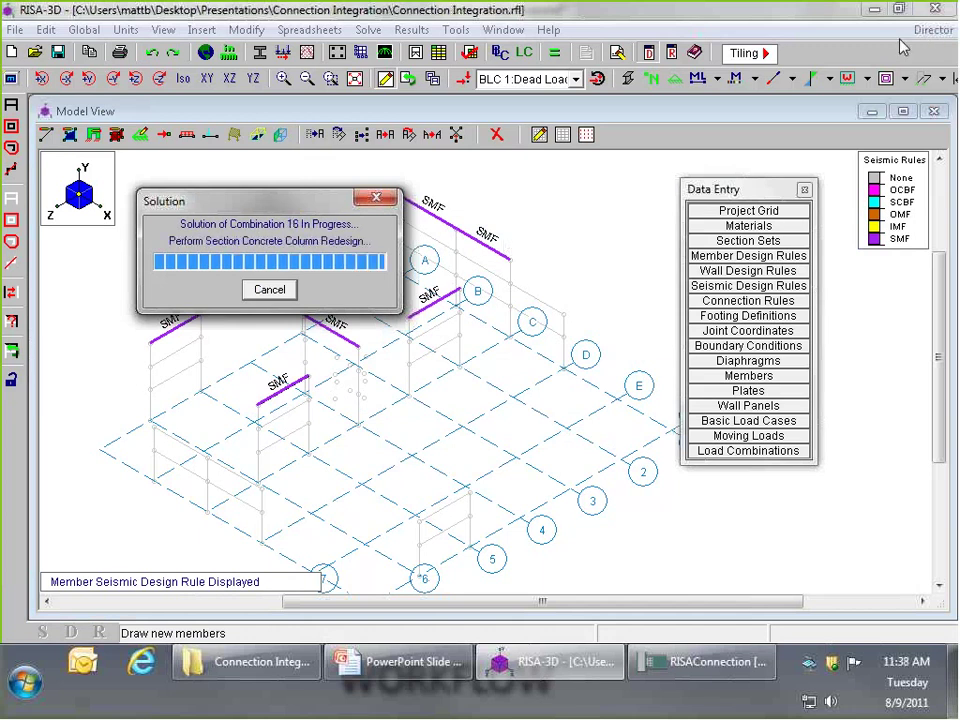
# Switch from RISA-3D to RISAConnection through the Director and save the current connection project
pyautogui.click(928, 29)
pyautogui.click(870, 92)
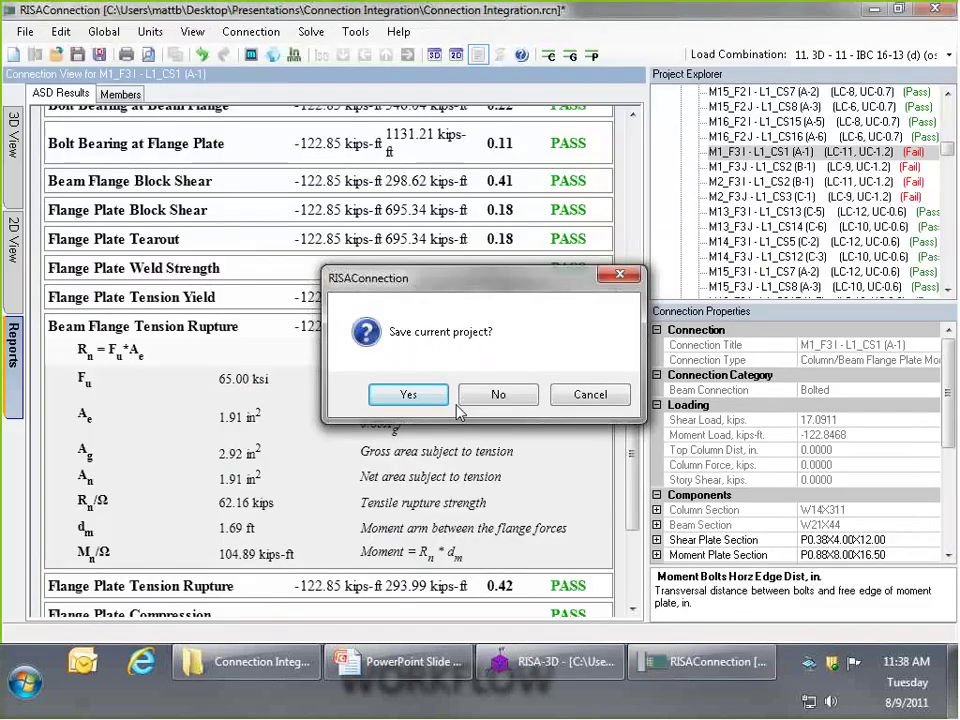
pyautogui.click(430, 399)
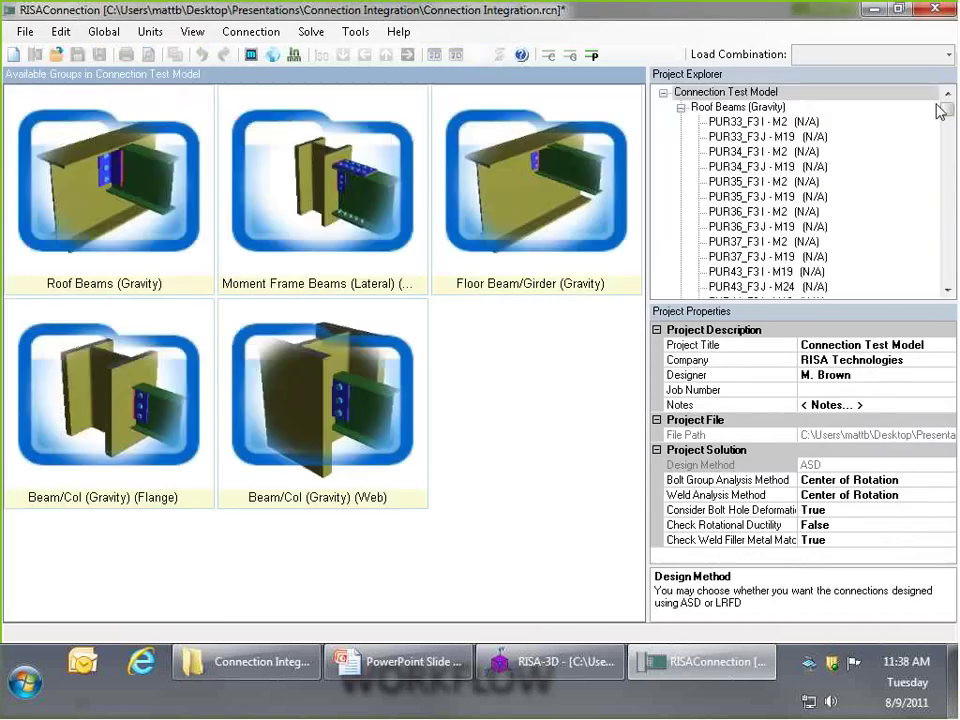
# Solve all connections in the Moment Frame Beams (Lateral) (Flange) group and the Floor Beam/Girder (Gravity) group
pyautogui.moveTo(941, 104)
pyautogui.mouseDown()
pyautogui.moveTo(945, 231)
pyautogui.moveTo(947, 117)
pyautogui.mouseUp()
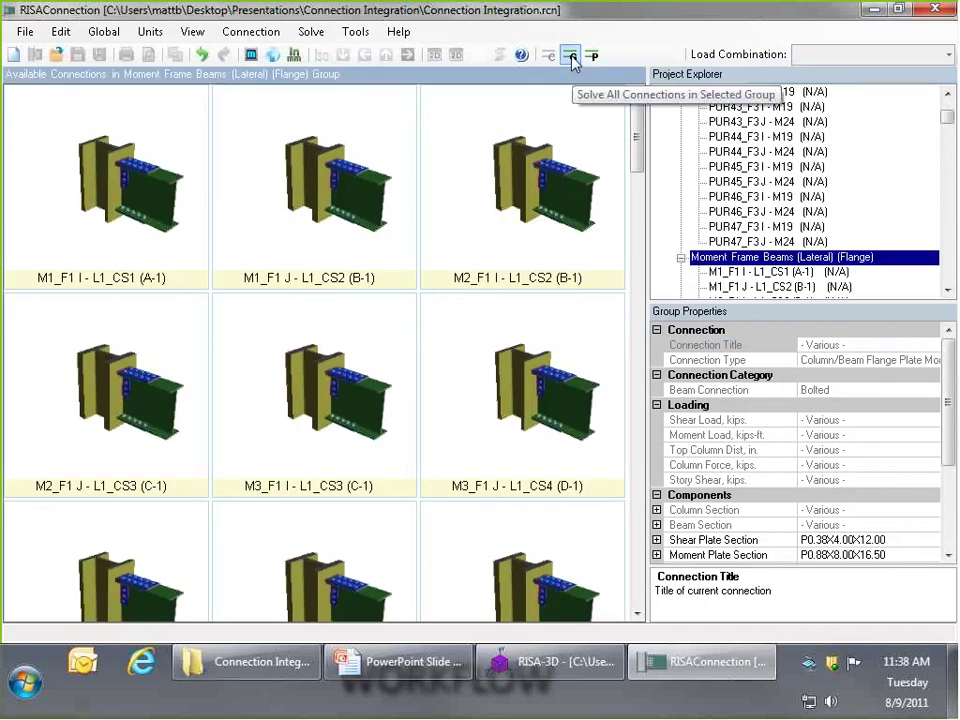
pyautogui.click(571, 58)
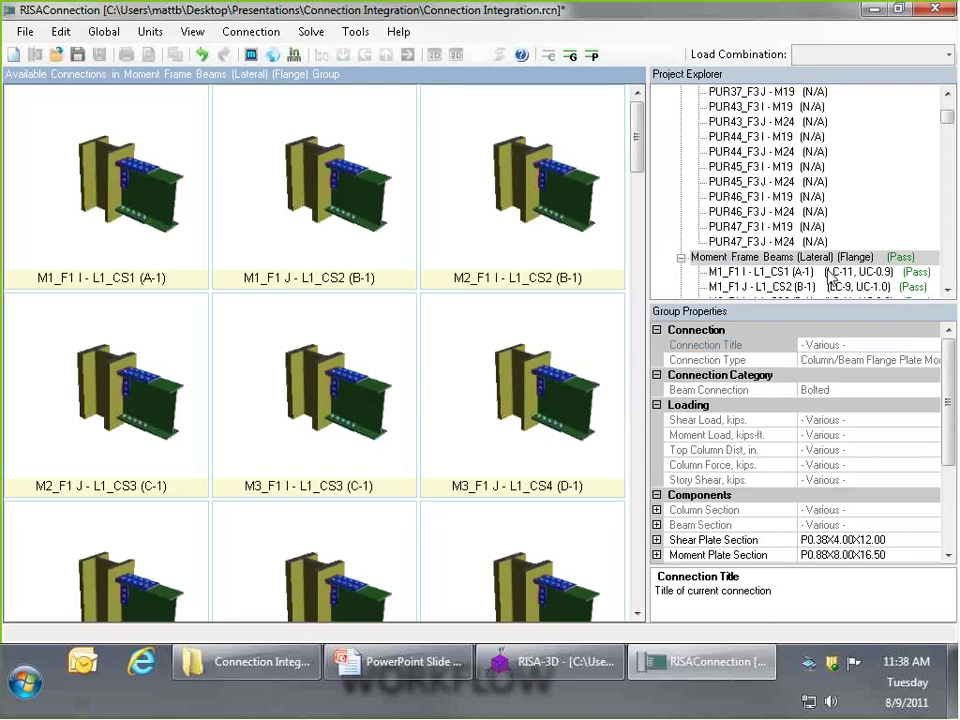
pyautogui.moveTo(947, 117); pyautogui.dragTo(948, 160)
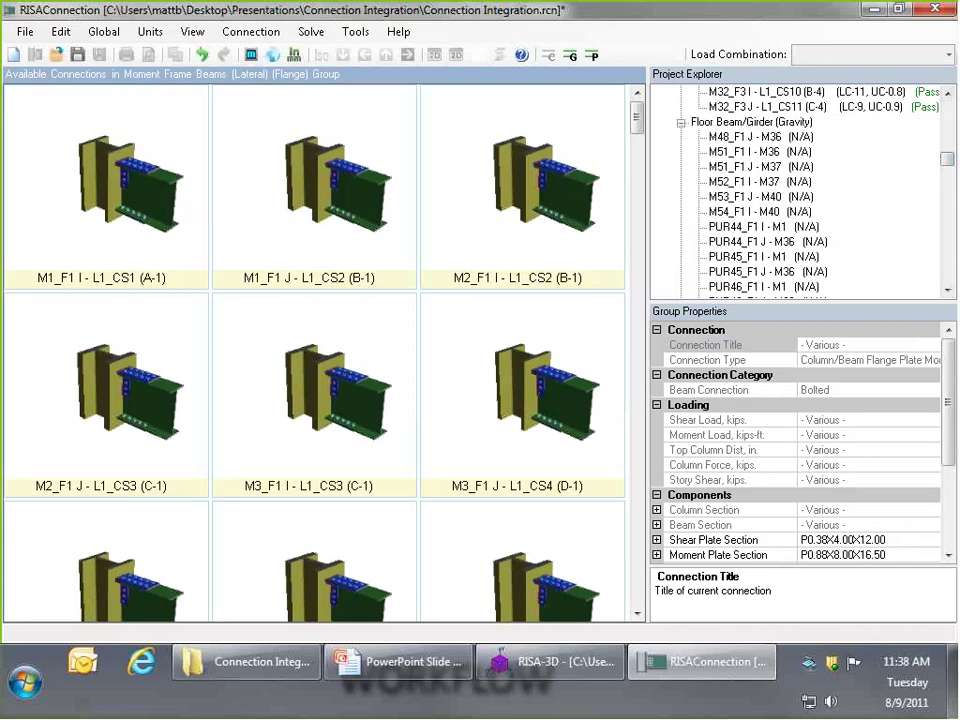
pyautogui.click(591, 55)
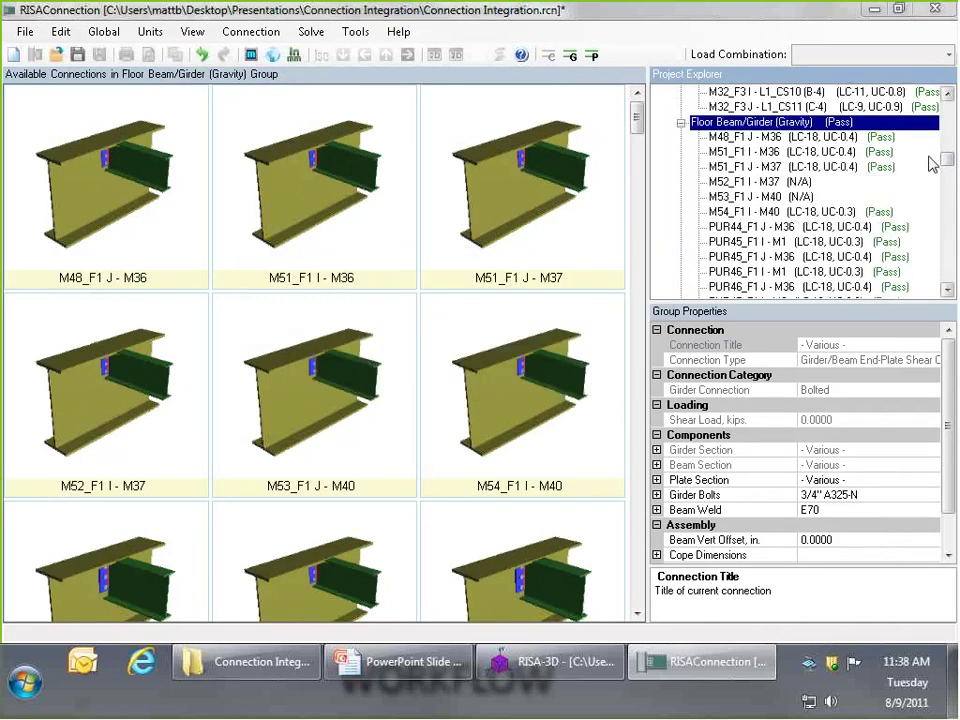
# Solve all connections in the Beam/Col (Gravity) (Flange) group
pyautogui.moveTo(946, 160); pyautogui.dragTo(945, 232)
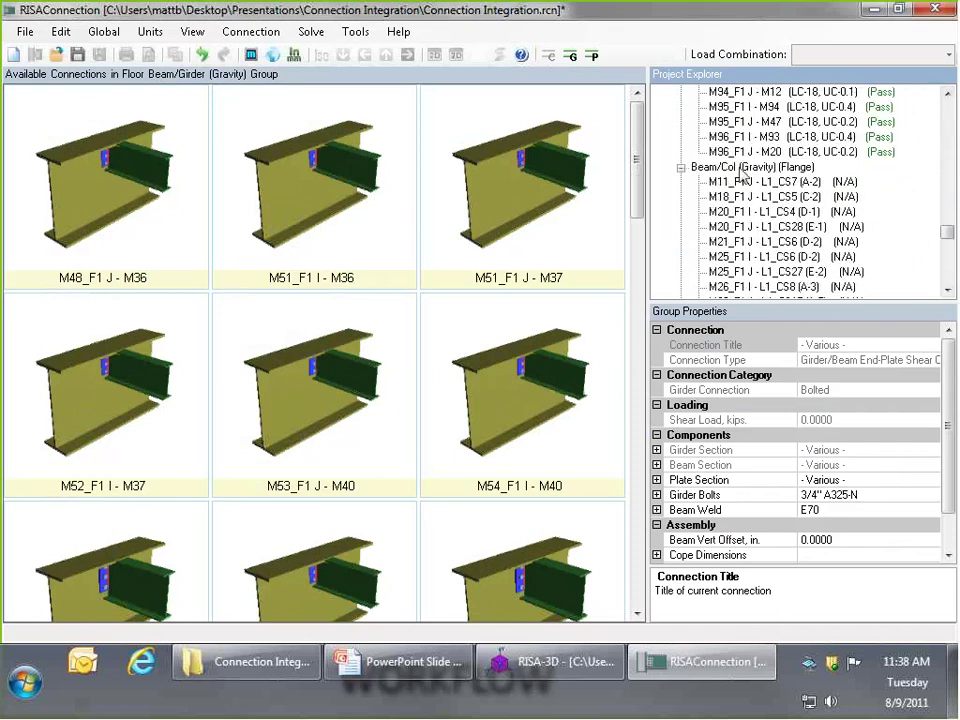
pyautogui.click(745, 167)
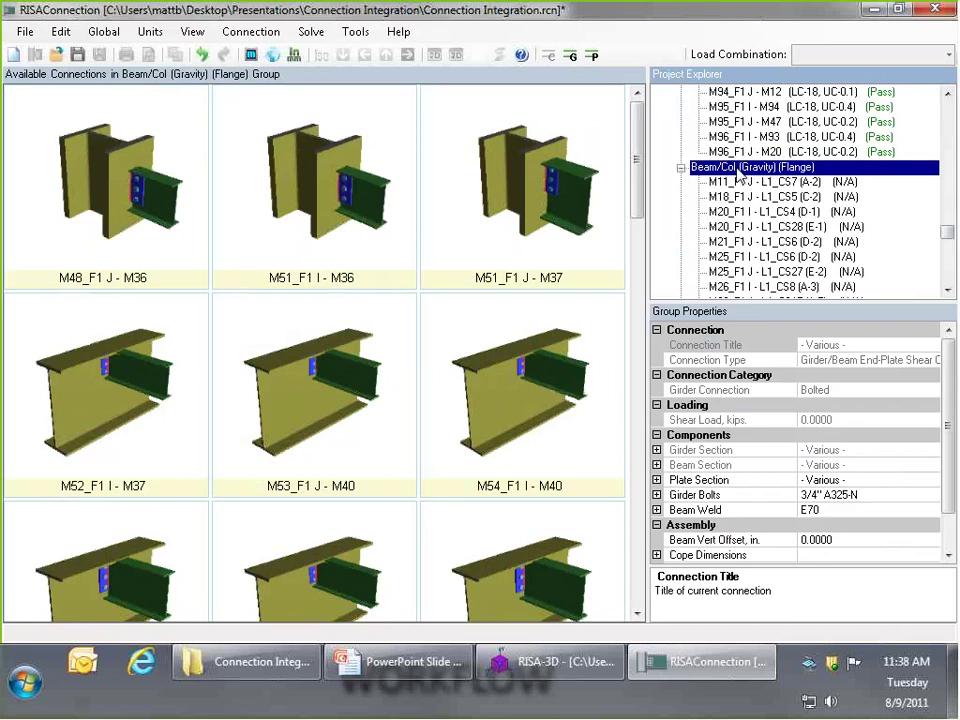
pyautogui.click(571, 56)
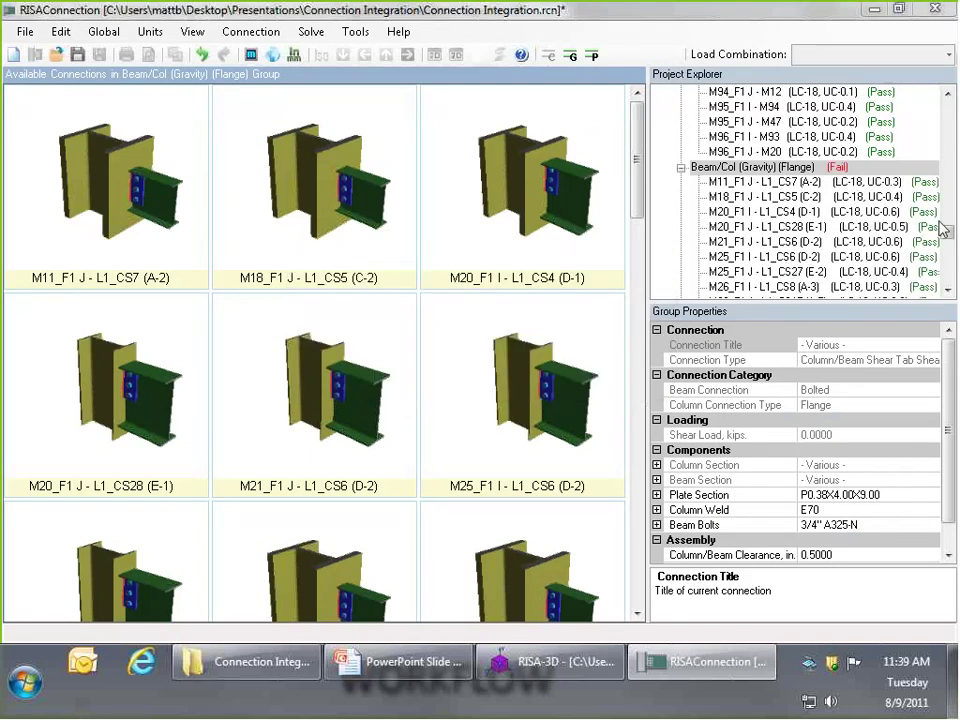
# Inspect the failing M30_F1 I - L1_CS9 (A-4) connection in 3D and compare it with M29_F1 J - L1_CS15 (A-5)
pyautogui.scroll(-3, 940, 224)
pyautogui.click(876, 216)
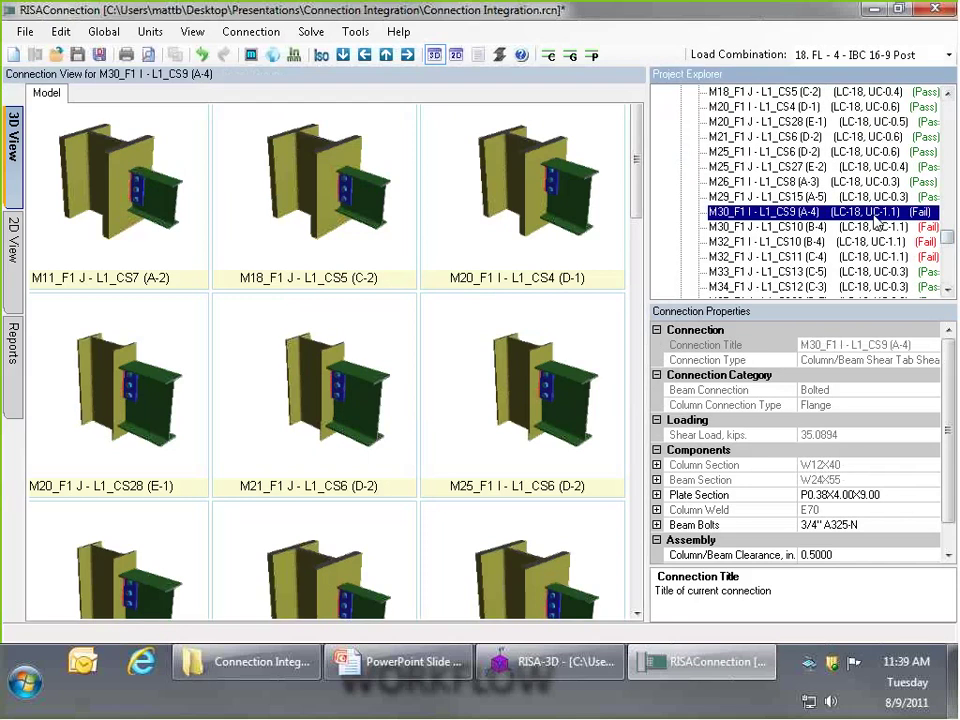
pyautogui.moveTo(439, 358); pyautogui.dragTo(400, 298)
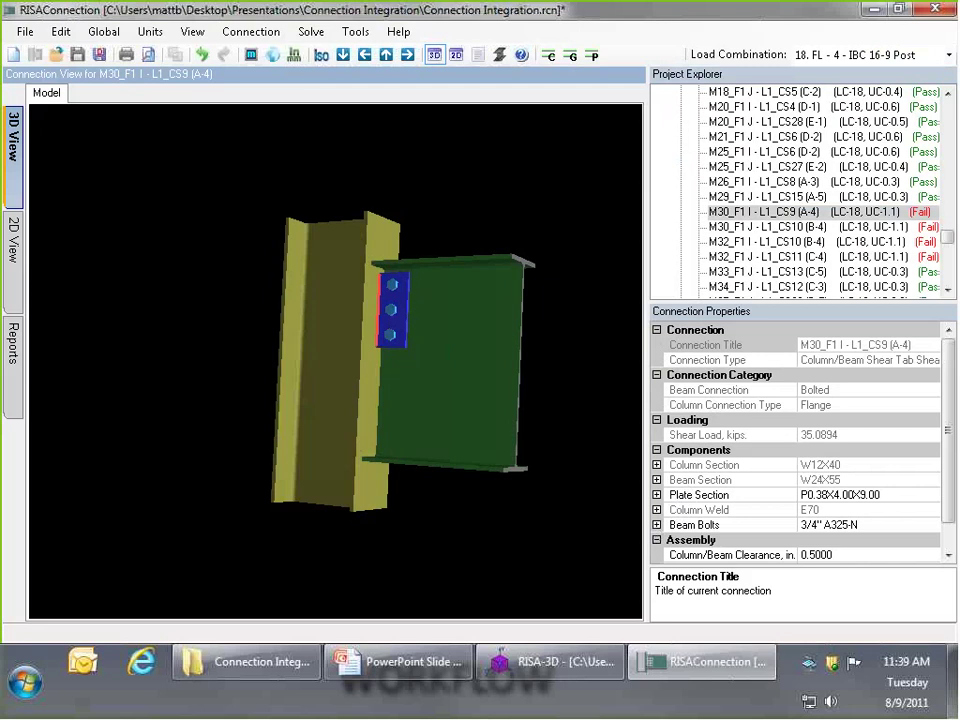
pyautogui.click(765, 196)
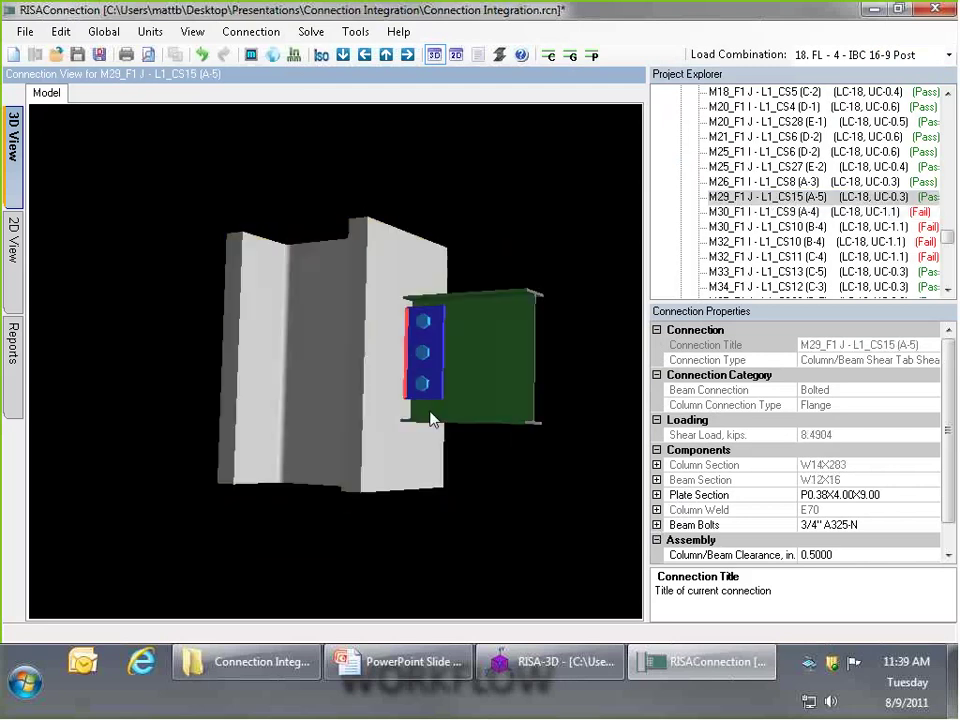
# Set the beam bolts of connection M30_F1 I - L1_CS9 (A-4) to 4 bolts per row
pyautogui.press('Down')
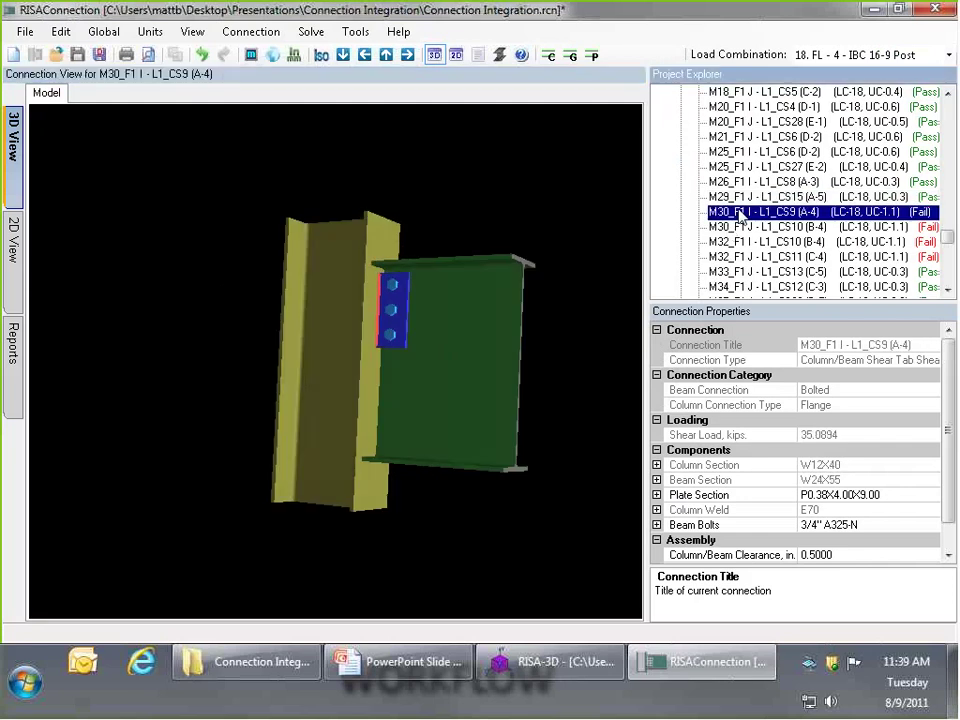
pyautogui.click(657, 525)
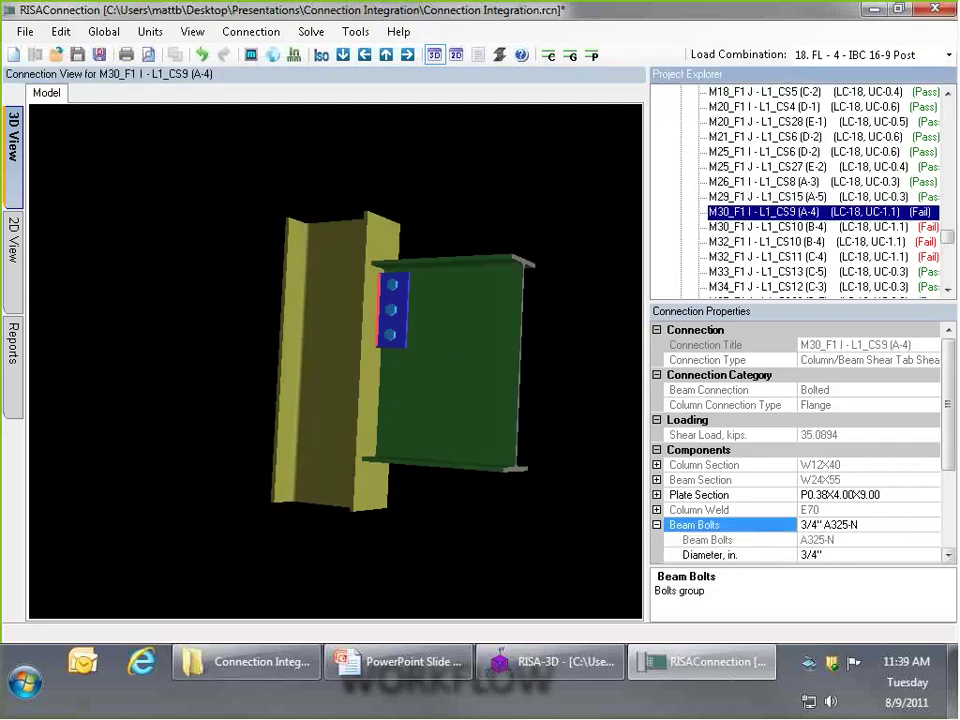
pyautogui.moveTo(949, 421); pyautogui.dragTo(949, 461)
pyautogui.click(880, 510)
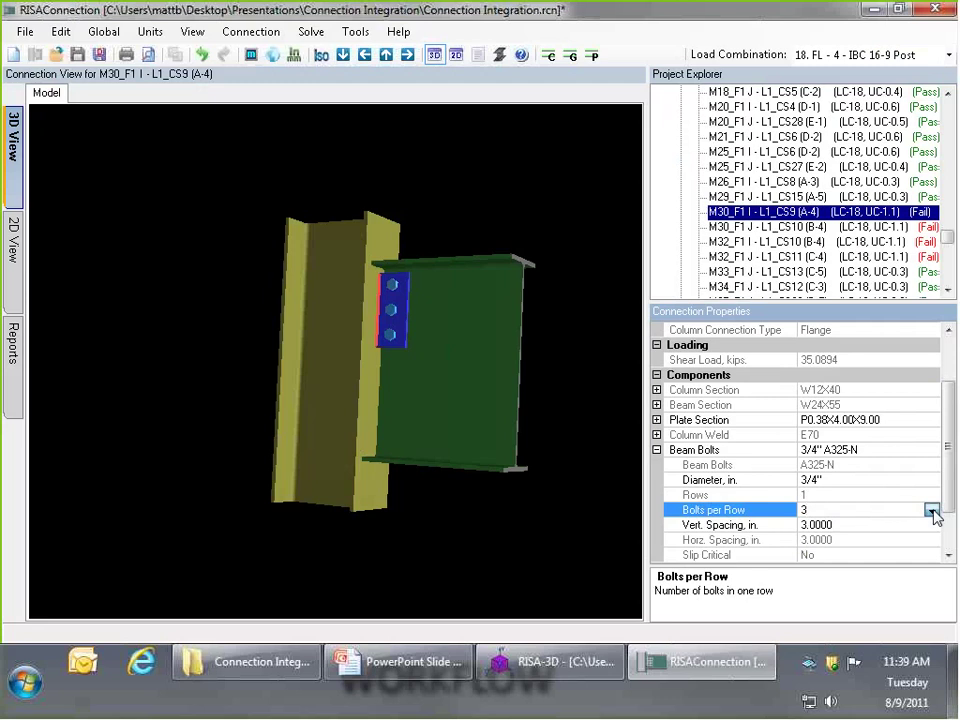
pyautogui.click(931, 512)
pyautogui.click(818, 408)
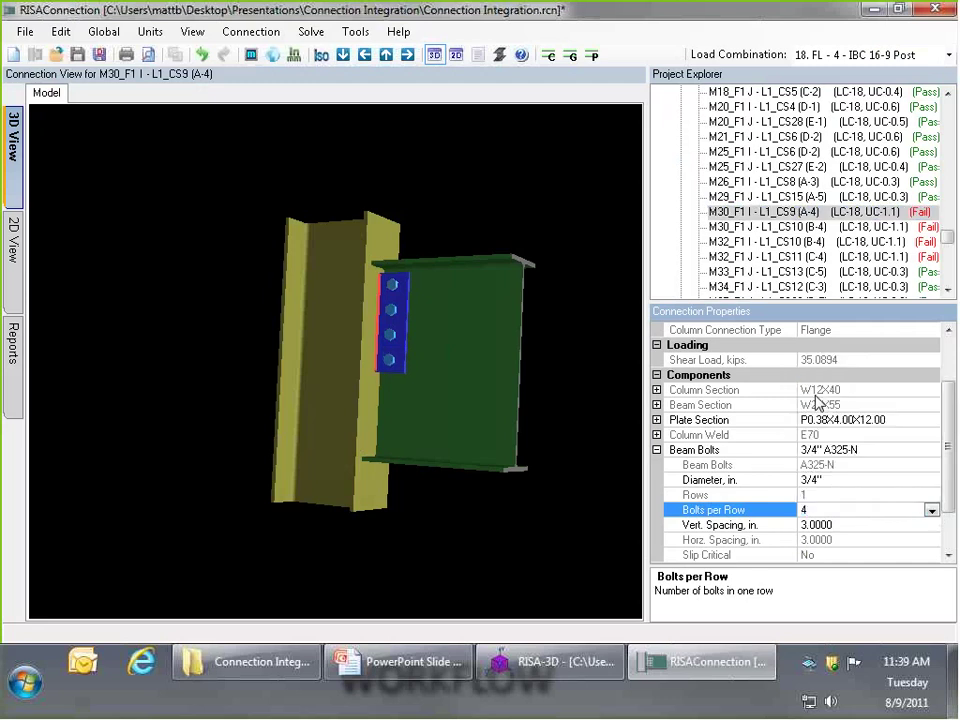
# Set 4 bolts per row for the failing connections M30_F1 J (B-4), M32_F1 I (B-4) and M32_F1 J (C-4)
pyautogui.click(782, 227)
pyautogui.click(838, 510)
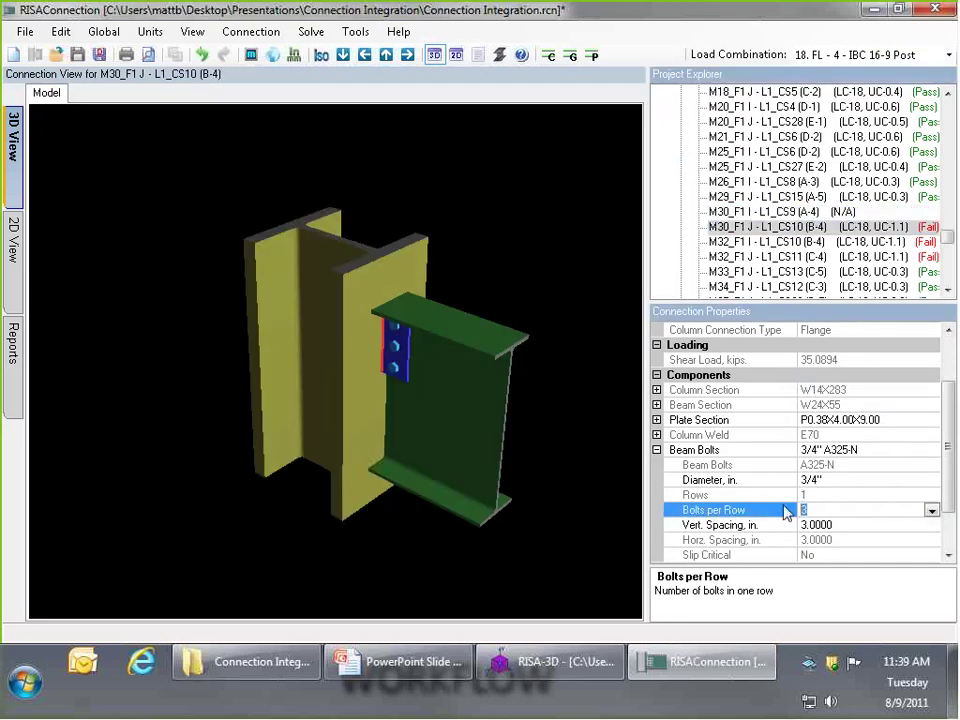
pyautogui.click(860, 242)
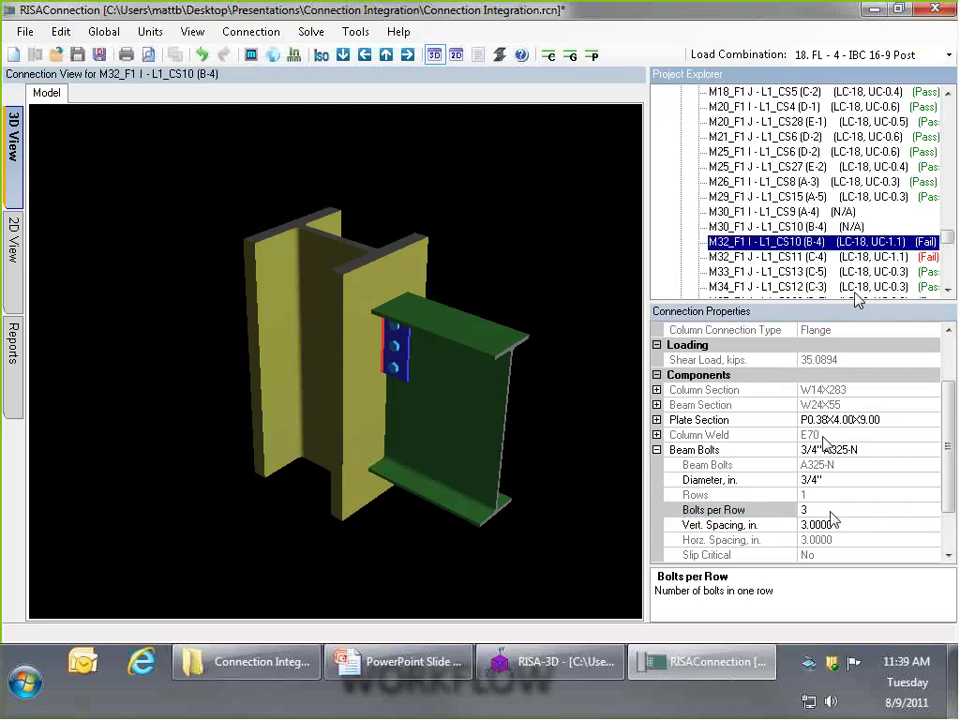
pyautogui.click(860, 257)
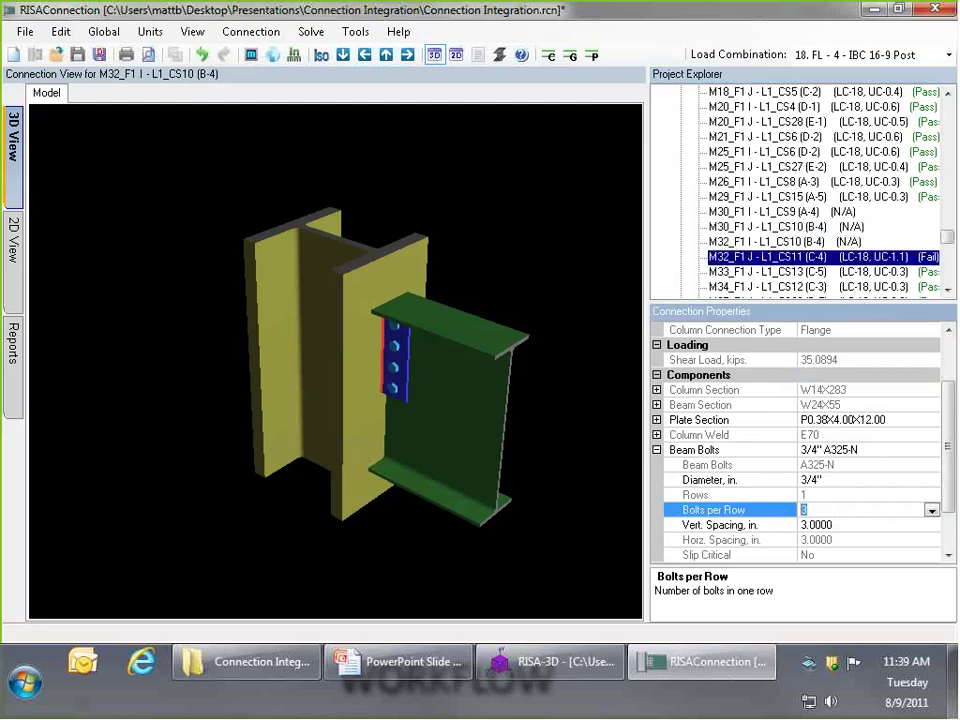
# Set 4 bolts per row for the failing connections M98_F1 I (E-6), M98_F1 J (D-6) and M99_F1 I (D-6)
pyautogui.moveTo(947, 235); pyautogui.dragTo(948, 244)
pyautogui.click(850, 227)
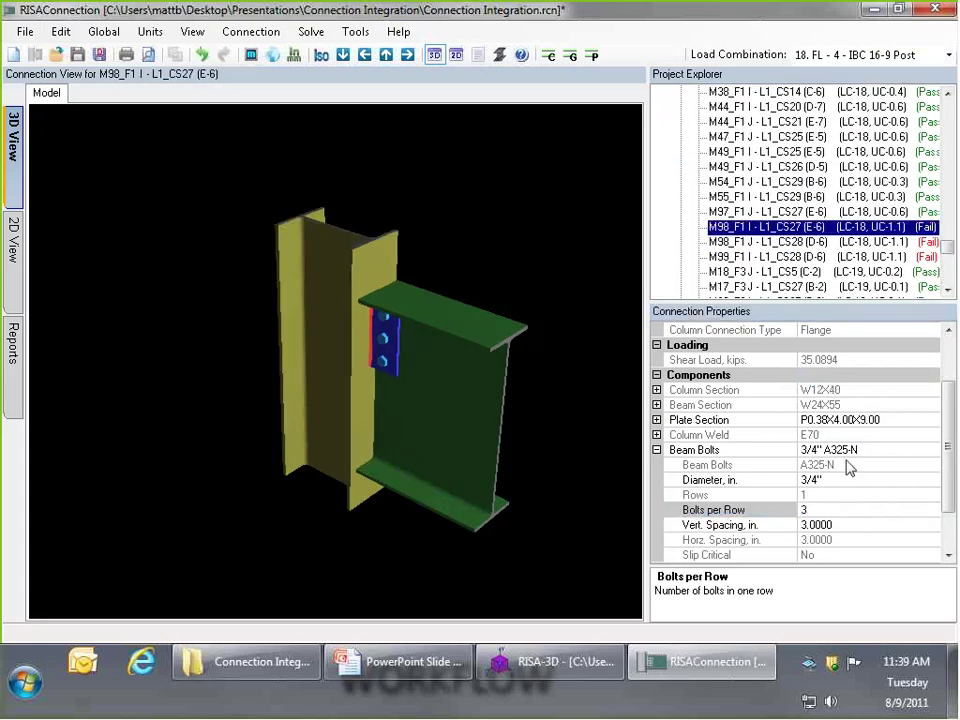
pyautogui.click(850, 241)
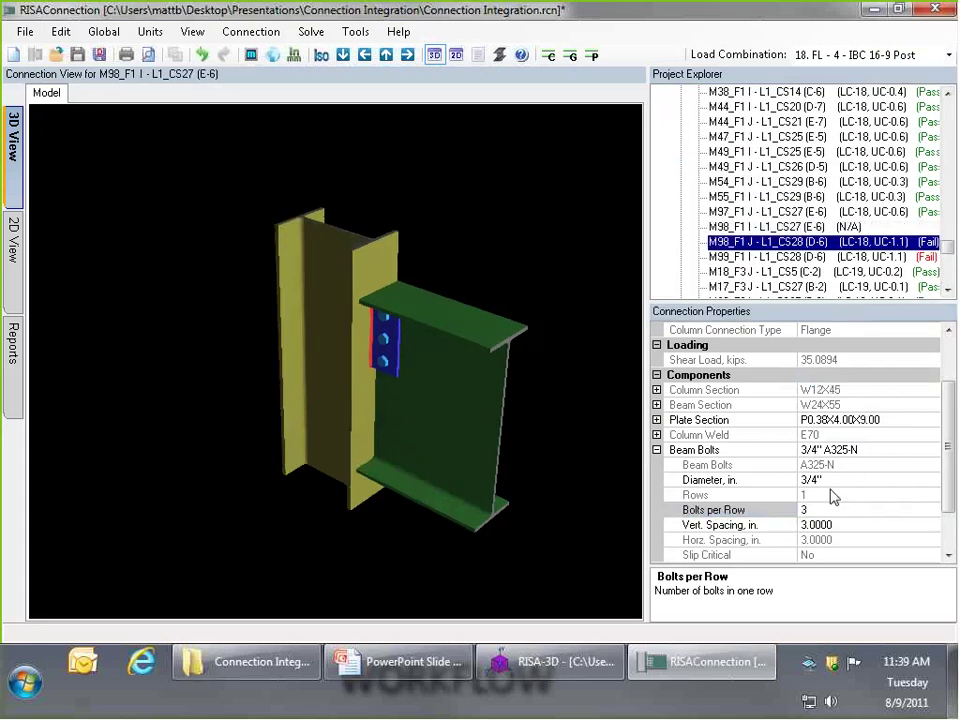
pyautogui.click(822, 510)
pyautogui.write('3')
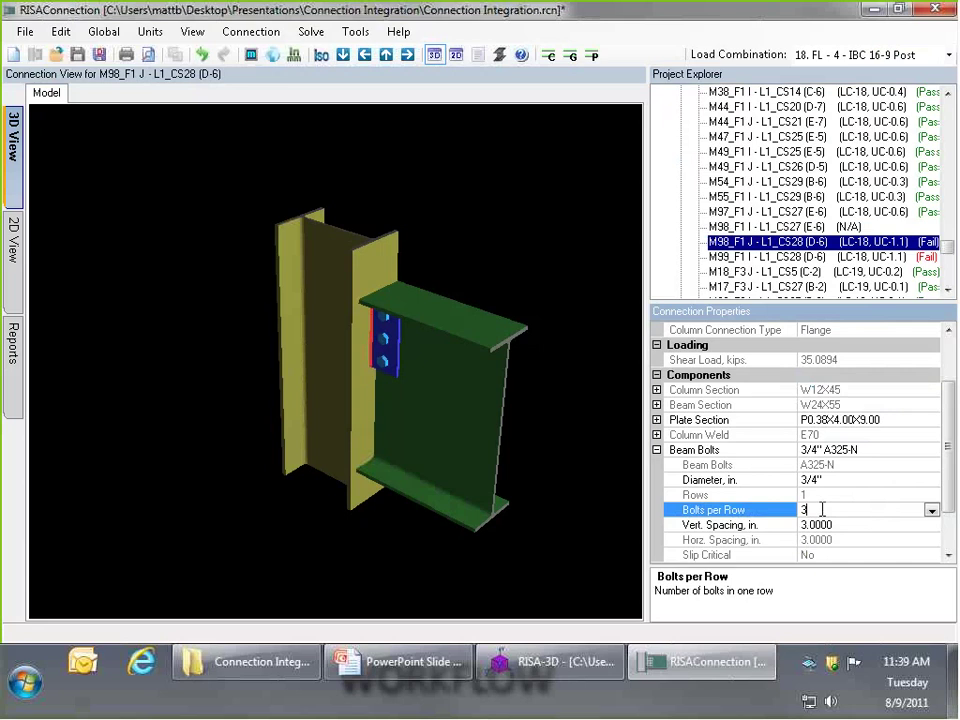
pyautogui.press('BackSpace')
pyautogui.write('4')
pyautogui.press('pagedown')
pyautogui.press('BackSpace')
pyautogui.write('4')
pyautogui.press('Return')
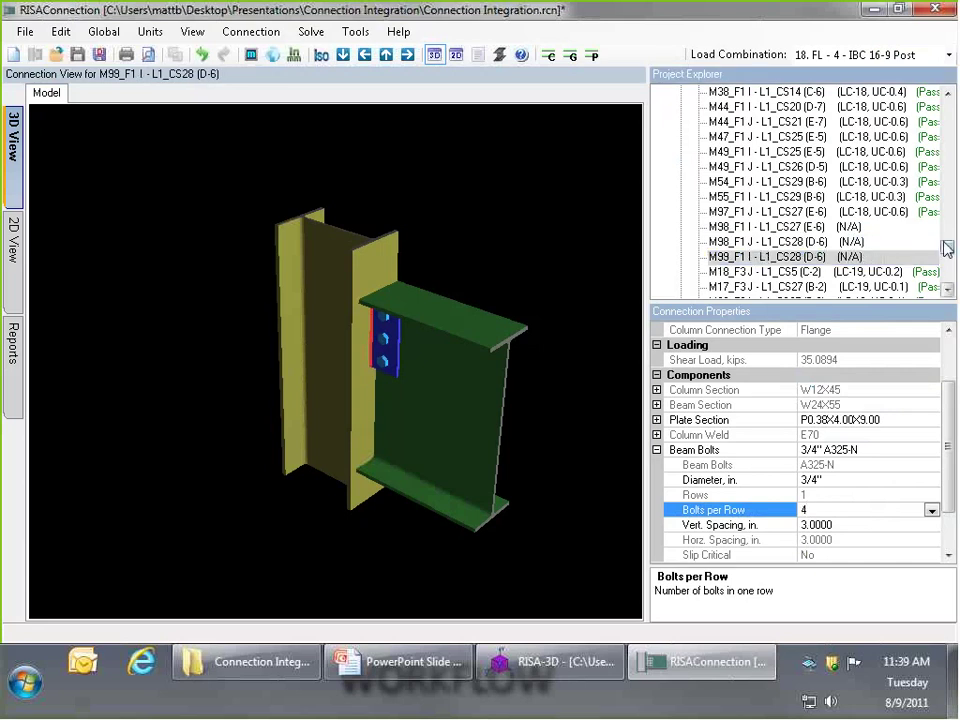
# Solve all connections in the Beam/Col (Gravity) (Web) group
pyautogui.moveTo(947, 246); pyautogui.dragTo(948, 253)
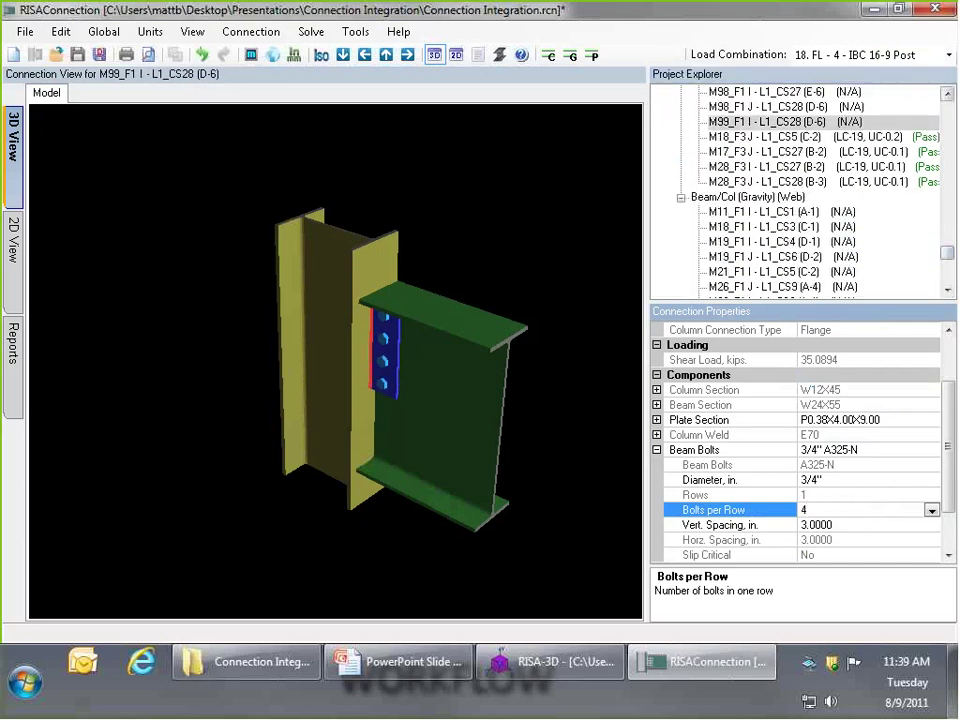
pyautogui.click(571, 57)
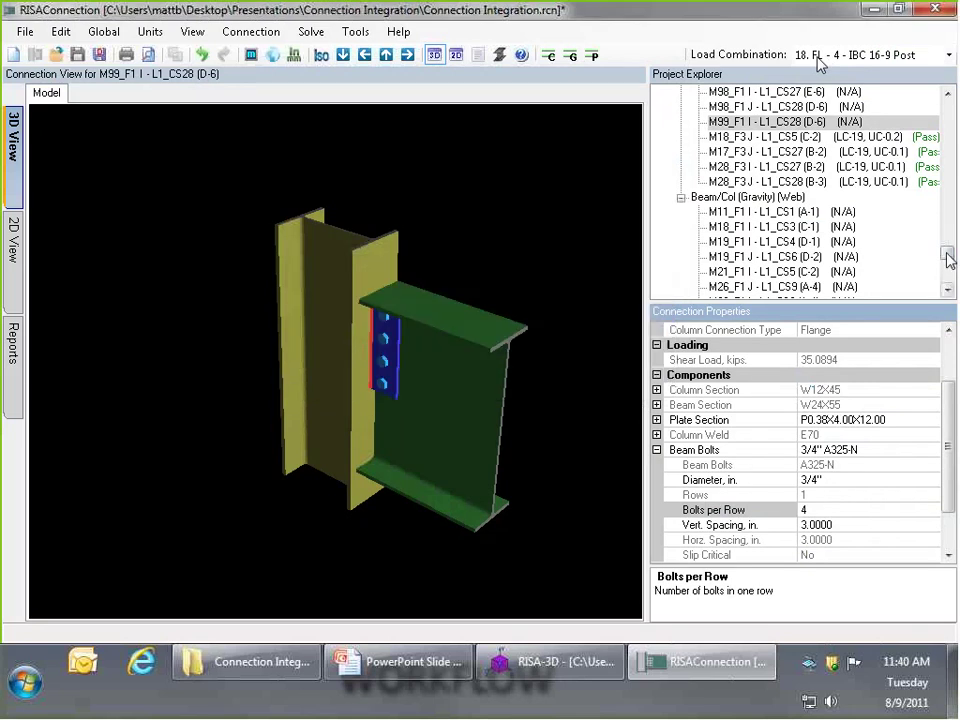
pyautogui.moveTo(947, 254)
pyautogui.mouseDown()
pyautogui.moveTo(950, 234)
pyautogui.moveTo(952, 258)
pyautogui.mouseUp()
pyautogui.click(737, 136)
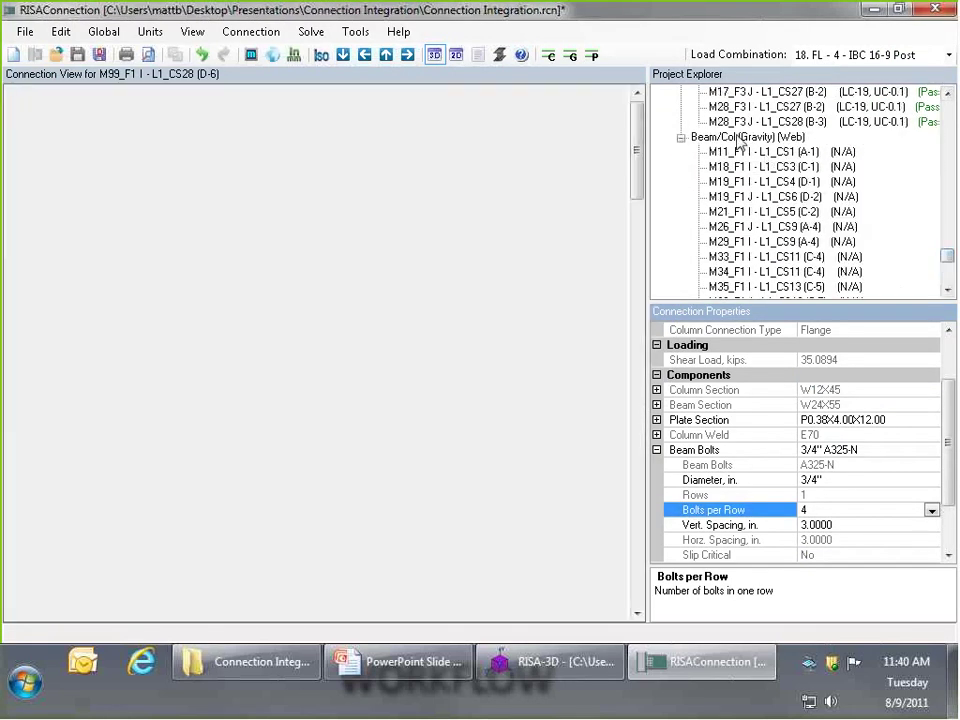
pyautogui.click(755, 138)
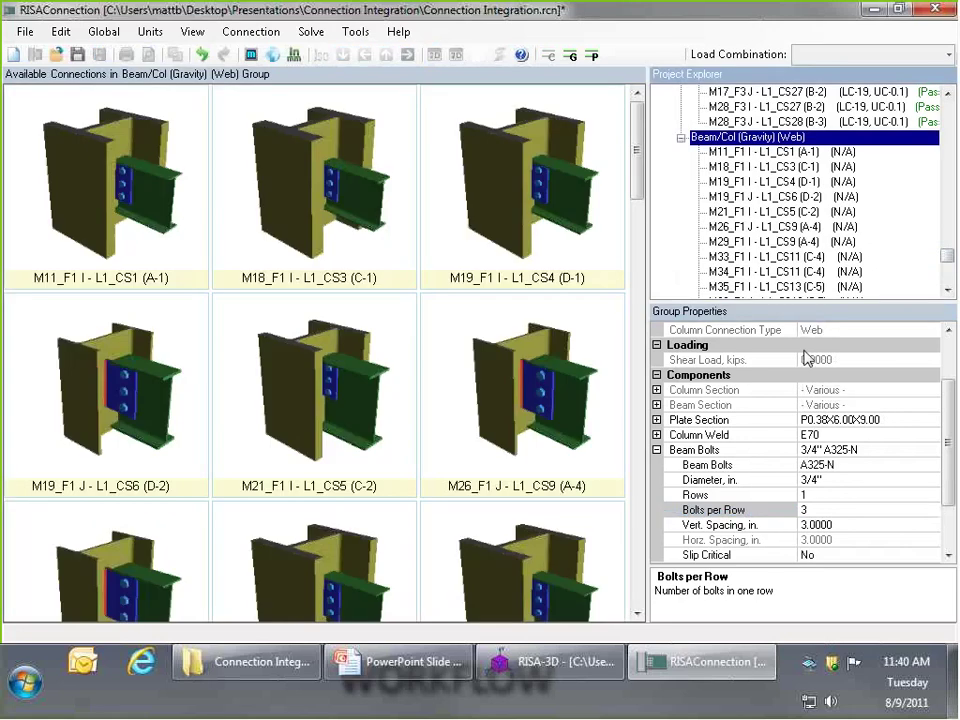
pyautogui.click(570, 55)
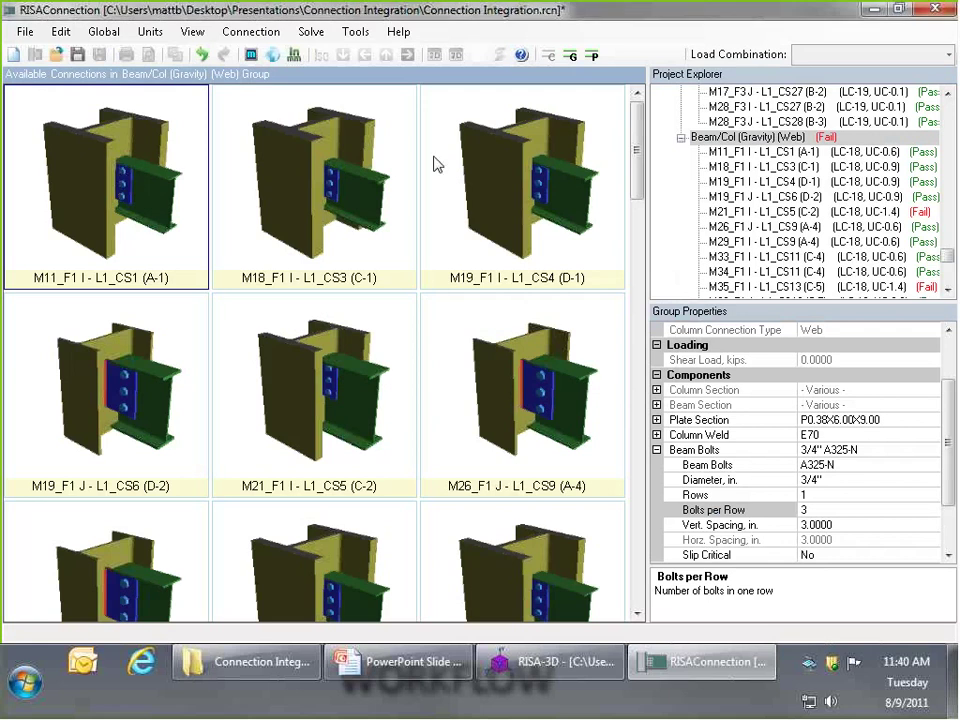
# Set the beam bolts of the failing web connection M21_F1 I - L1_CS5 (C-2) to 4 bolts per row
pyautogui.doubleClick(864, 214)
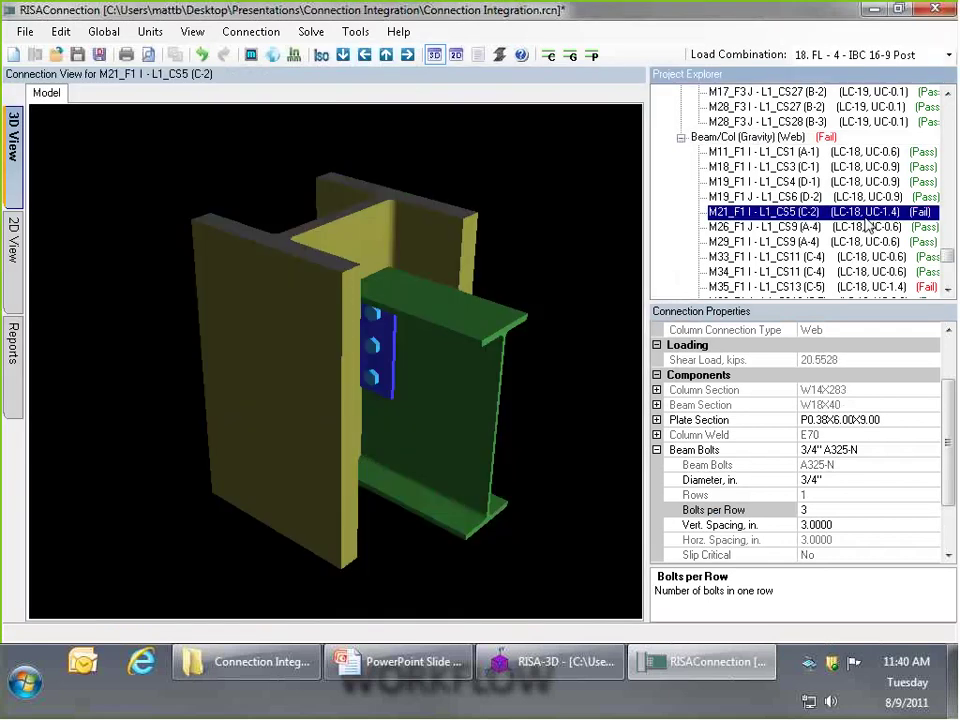
pyautogui.click(820, 510)
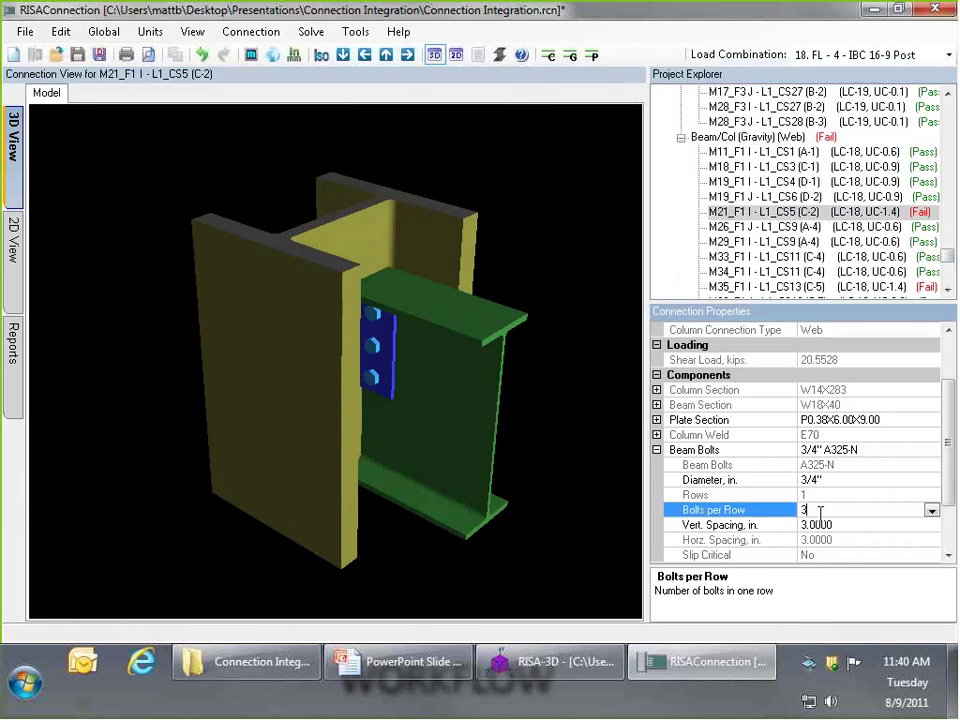
pyautogui.write('4')
pyautogui.press('Return')
pyautogui.click(948, 290)
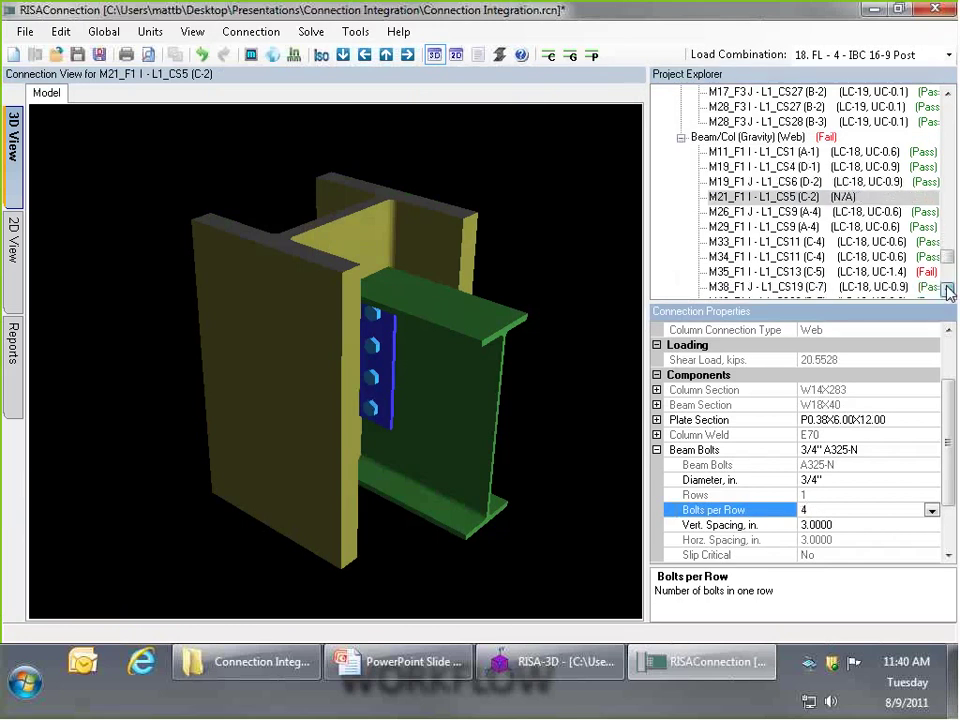
pyautogui.click(948, 290)
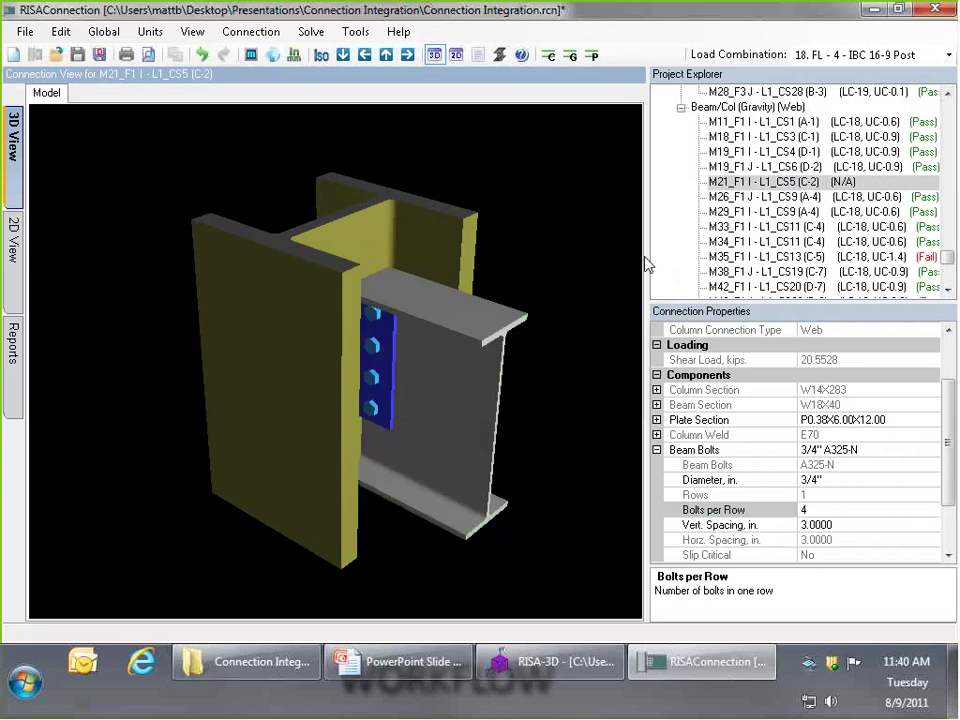
# Set the beam bolts of the failing web connection M35_F1 I - L1_CS13 (C-5) to 4 bolts per row
pyautogui.click(808, 258)
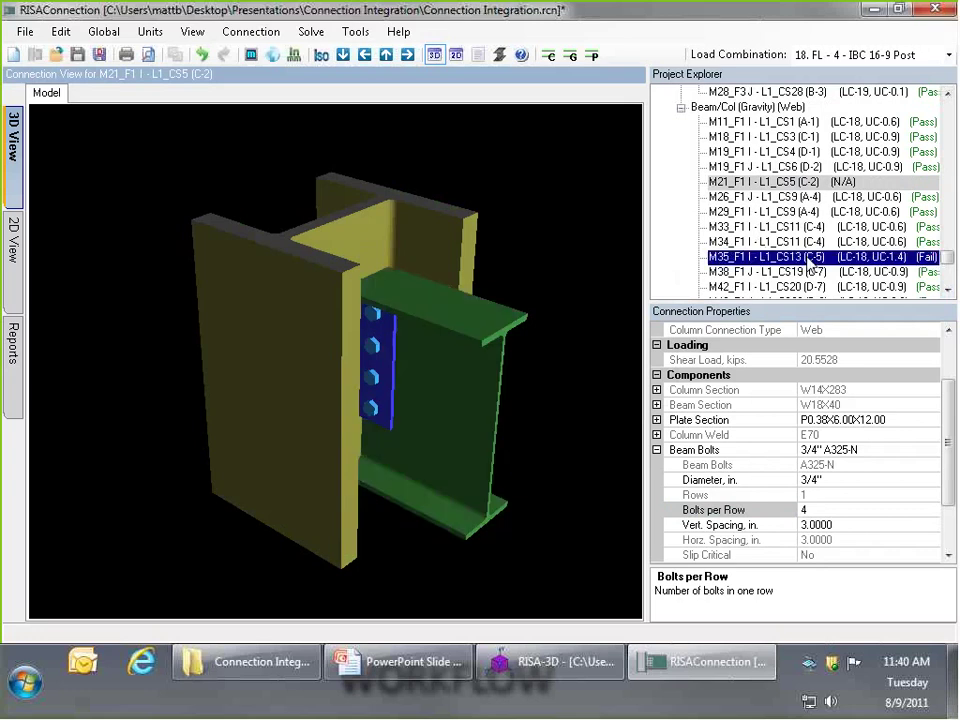
pyautogui.click(360, 316)
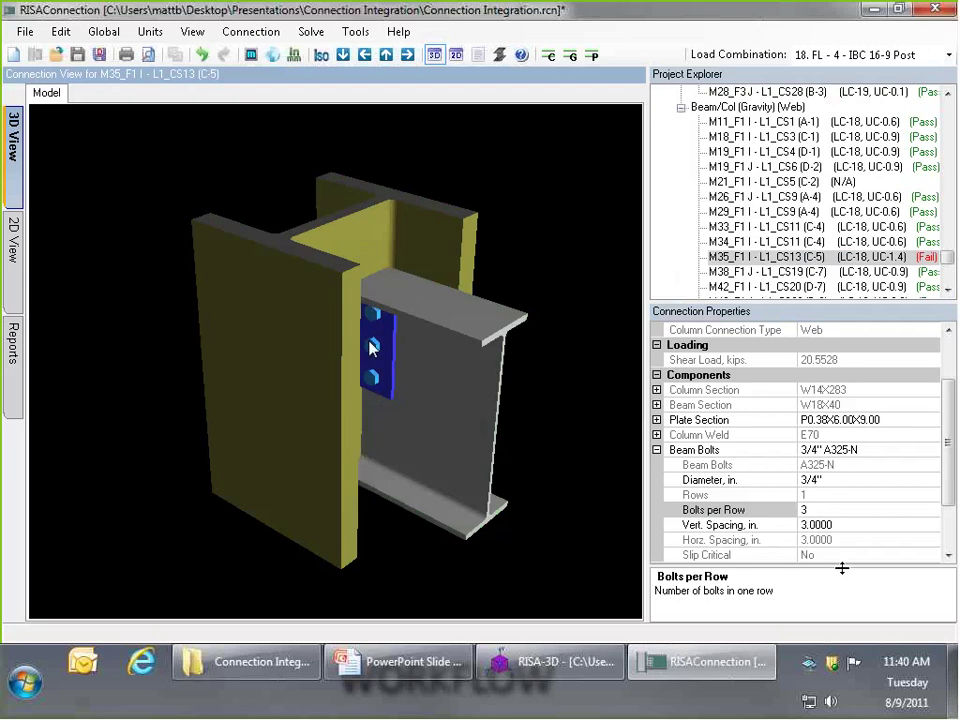
pyautogui.click(767, 507)
pyautogui.write('4')
pyautogui.press('Return')
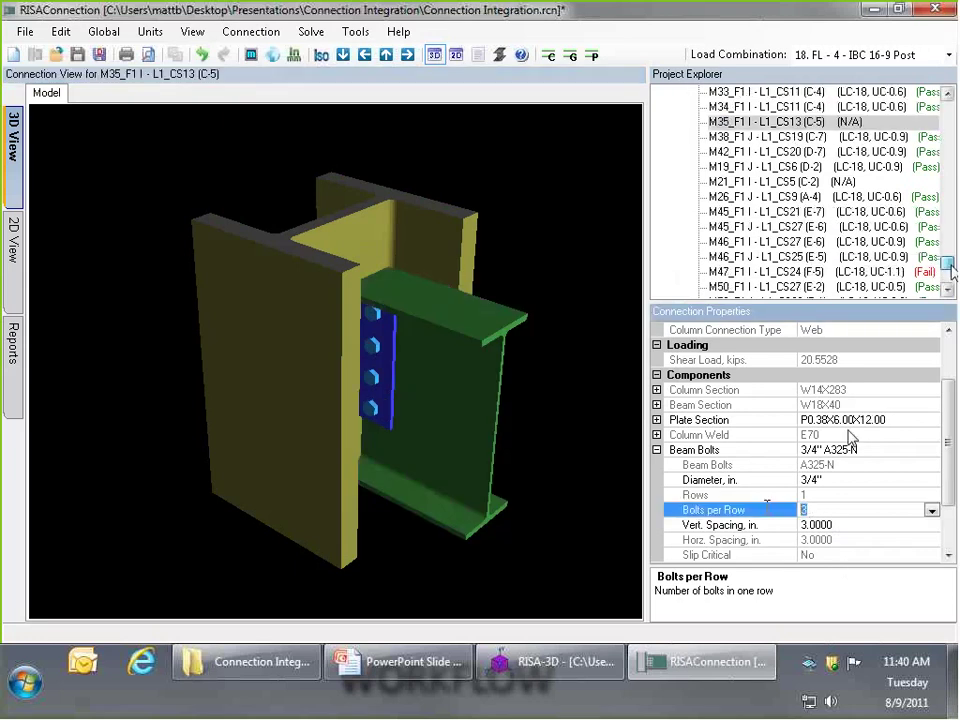
# Set the beam bolts of the failing web connection M47_F1 I - L1_CS24 (F-5) to 5 bolts per row
pyautogui.moveTo(952, 273); pyautogui.dragTo(953, 273)
pyautogui.click(894, 245)
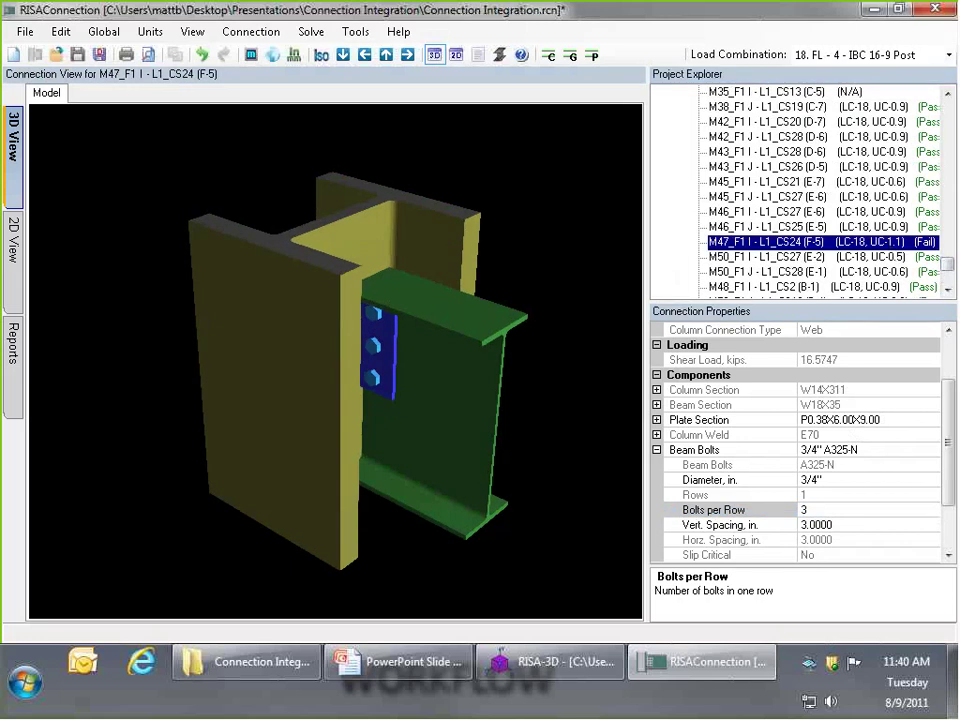
pyautogui.click(793, 513)
pyautogui.write('5')
pyautogui.press('Return')
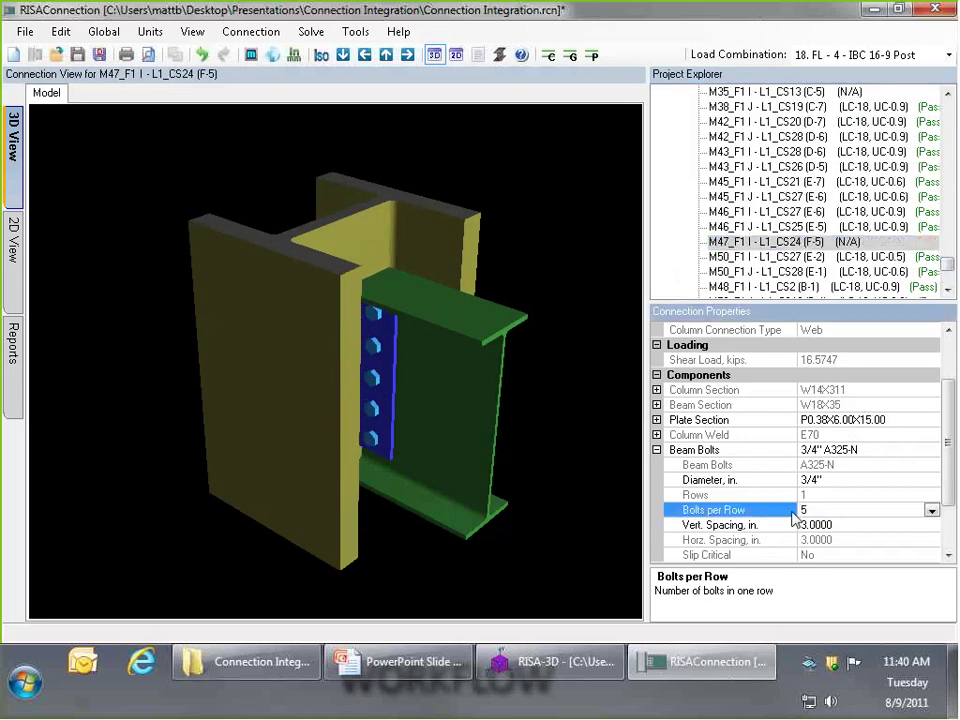
# Set the beam bolts of the failing web connection M99_F1 J - L1_CS14 (C-6) to 5 bolts per row
pyautogui.scroll(-3, 945, 274)
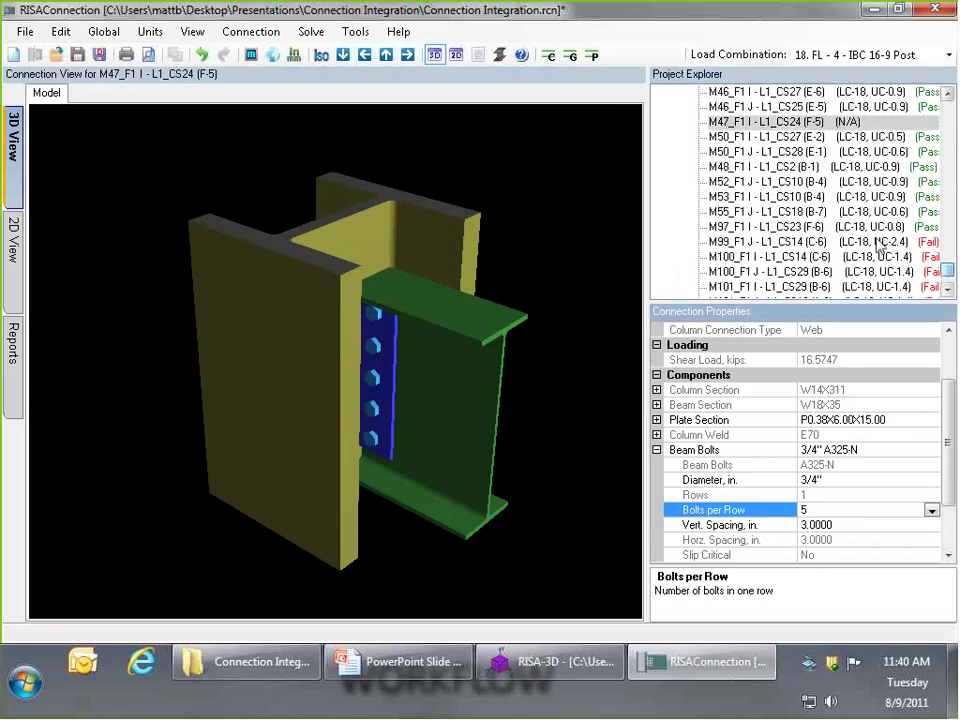
pyautogui.click(889, 242)
pyautogui.click(795, 510)
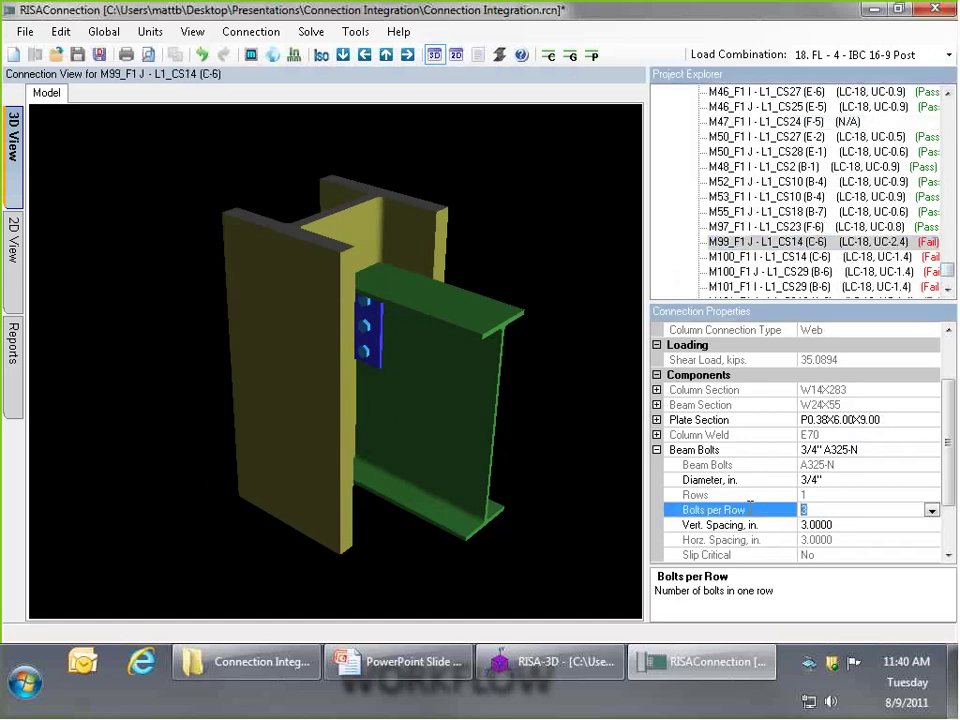
pyautogui.write('5')
pyautogui.press('Return')
# Set 4 bolts per row for the failing web connections M100_F1 I (C-6) and M100_F1 J (B-6)
pyautogui.click(858, 257)
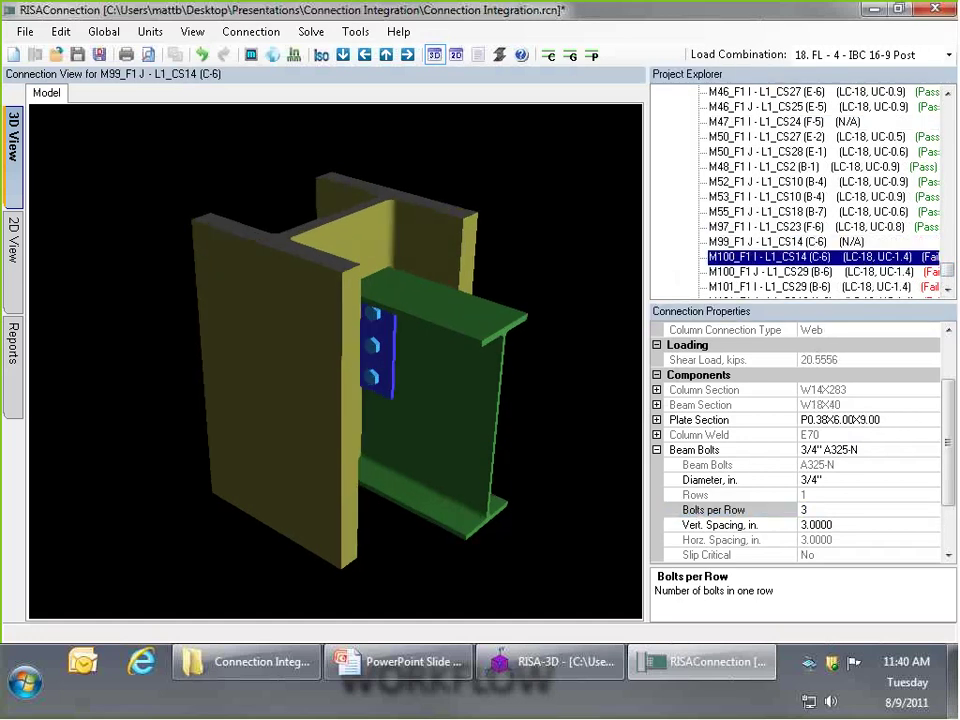
pyautogui.click(765, 509)
pyautogui.write('4')
pyautogui.press('Return')
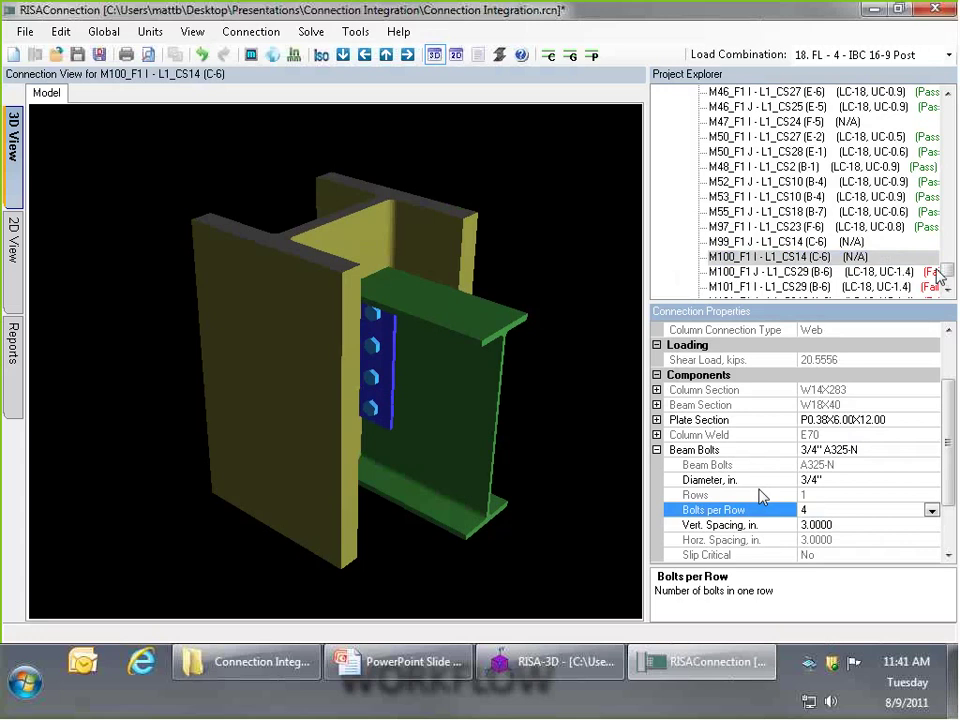
pyautogui.click(938, 273)
pyautogui.click(780, 509)
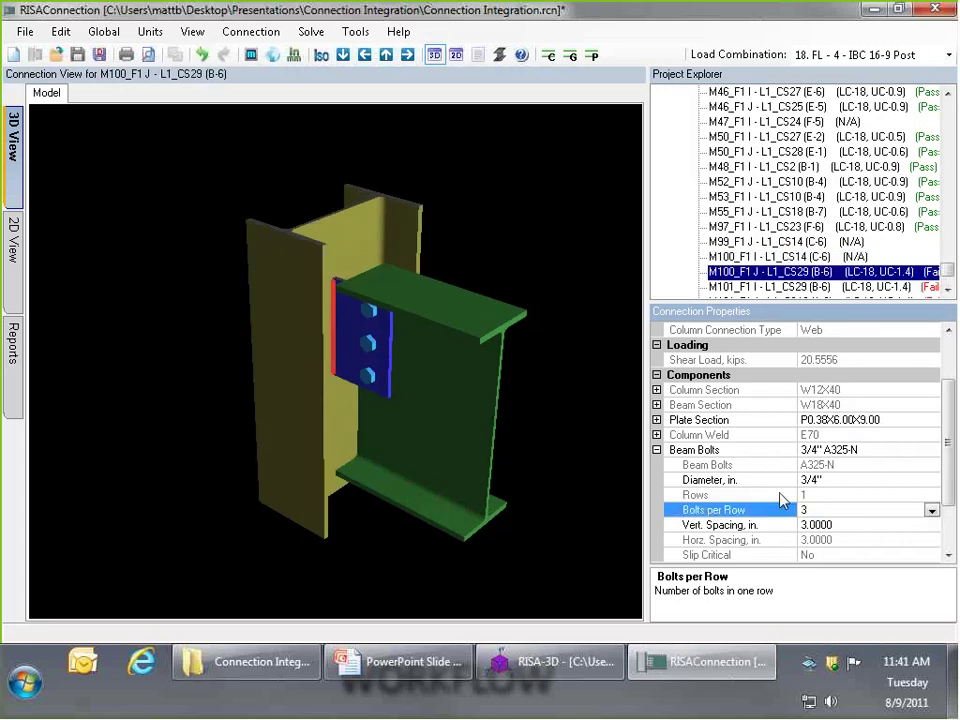
pyautogui.write('4')
pyautogui.press('Return')
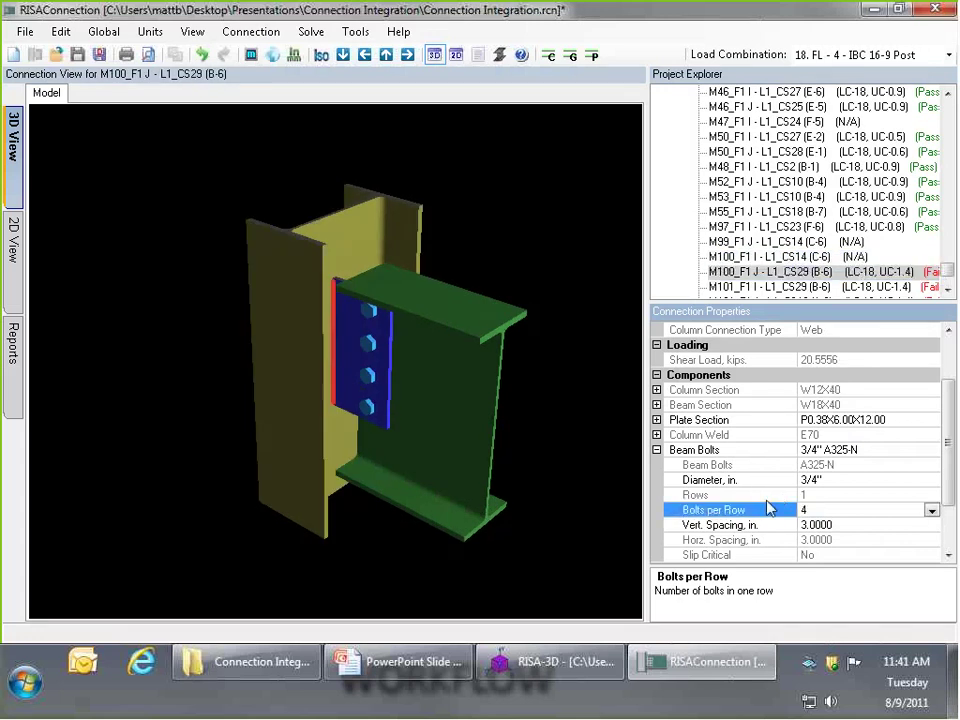
# Set the bolts per row to 4 for web connection M101_F1 I (B-6) and to 5 for M101_F1 J (A-6)
pyautogui.moveTo(947, 274); pyautogui.dragTo(947, 288)
pyautogui.click(869, 183)
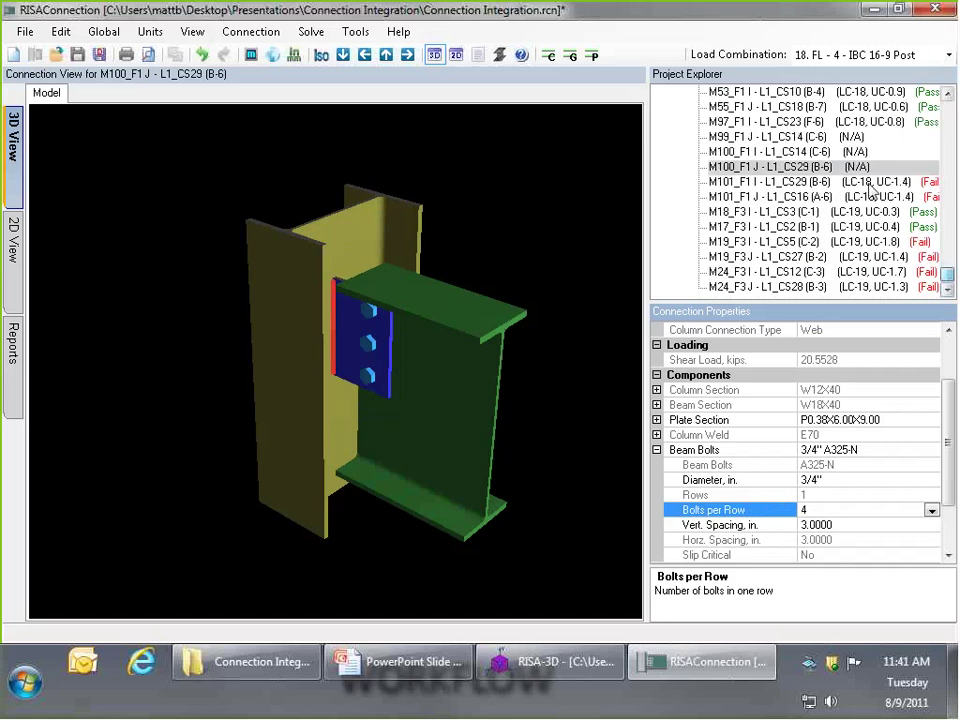
pyautogui.click(763, 511)
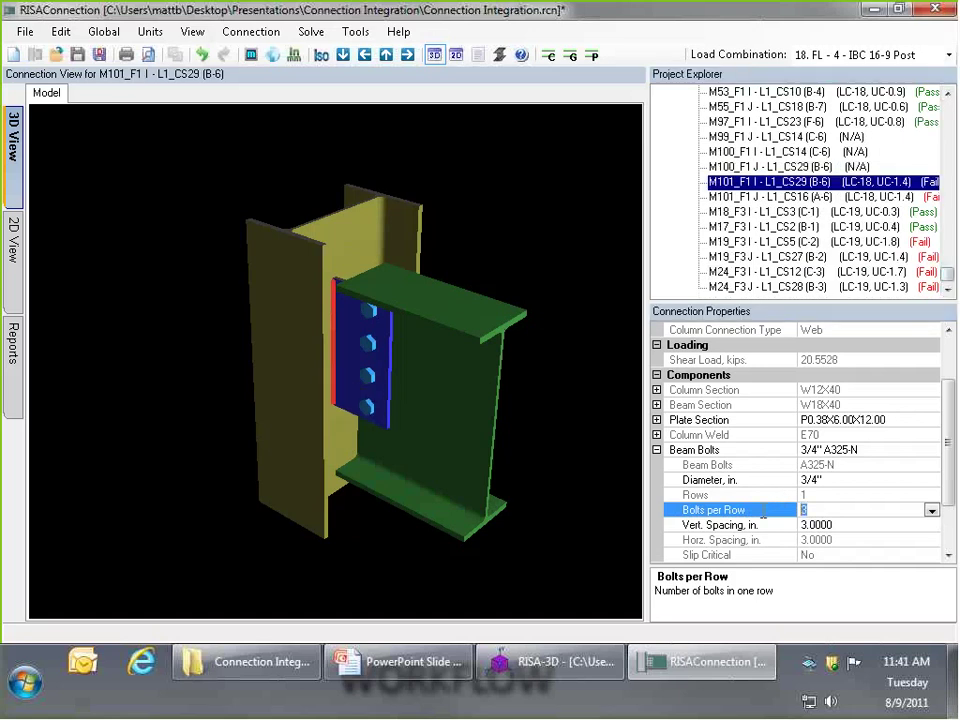
pyautogui.click(770, 197)
pyautogui.click(788, 511)
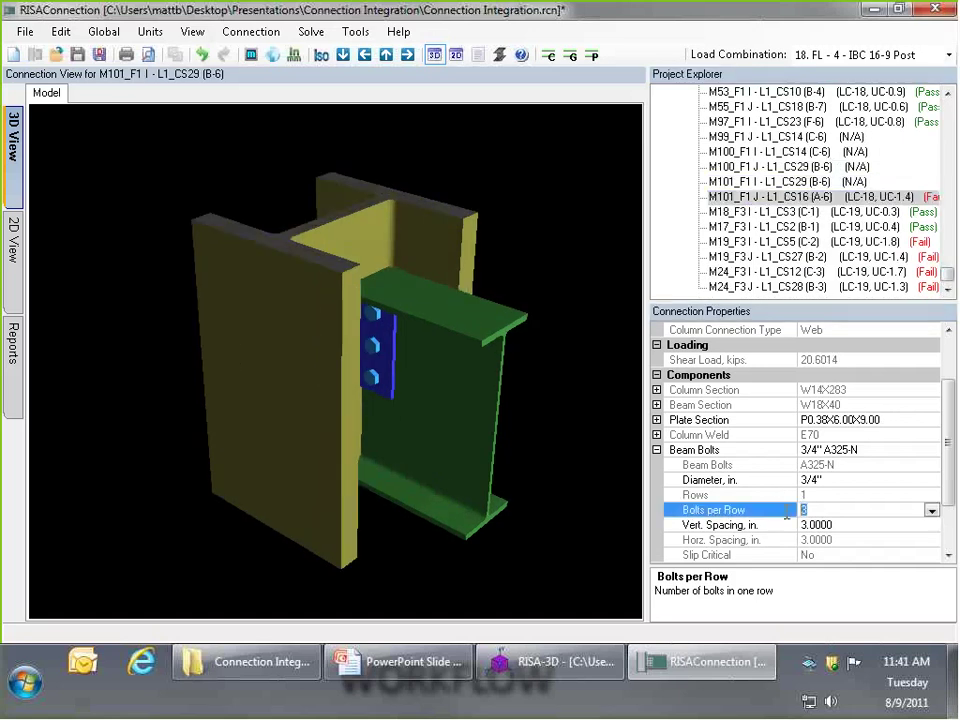
pyautogui.write('5')
pyautogui.press('Return')
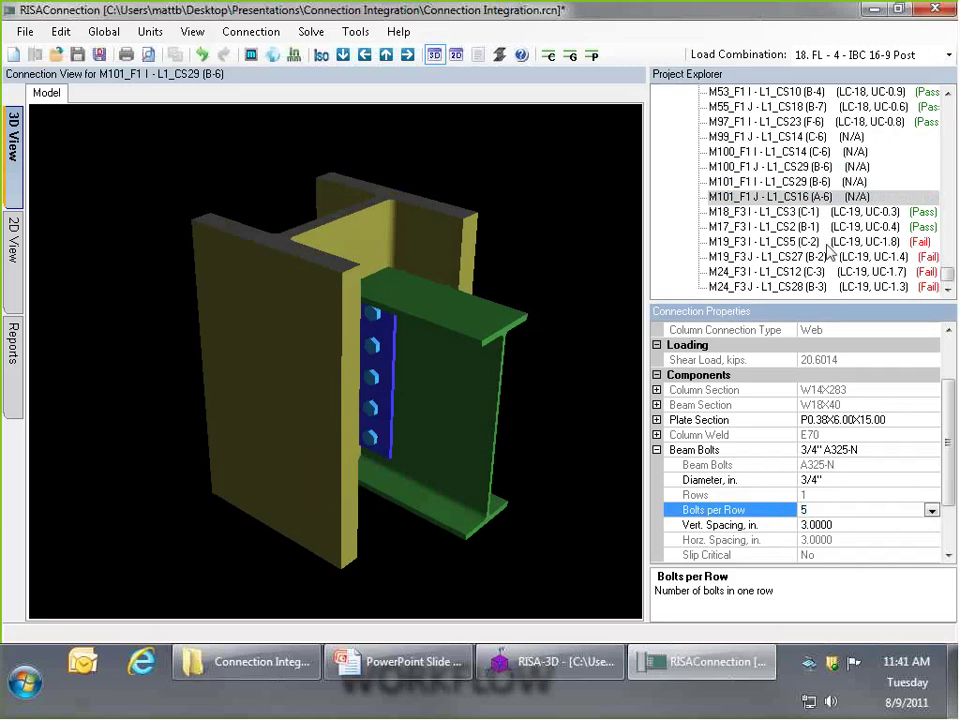
# Set 5 bolts per row for the failing web connections M19_F3 I (C-2) and M19_F3 J (B-2)
pyautogui.click(790, 242)
pyautogui.write('5')
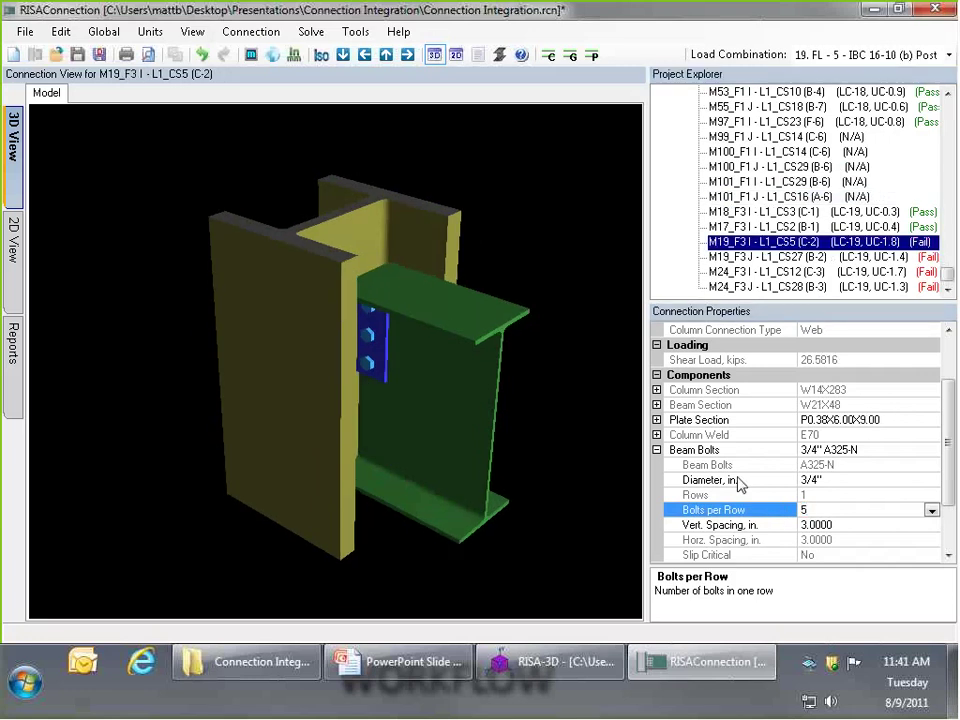
pyautogui.press('Return')
pyautogui.click(770, 257)
pyautogui.moveTo(820, 509); pyautogui.dragTo(733, 498)
pyautogui.write('5')
pyautogui.press('Return')
# Set 5 bolts per row for the failing web connections M24_F3 I (C-3) and M24_F3 J (B-3)
pyautogui.click(888, 272)
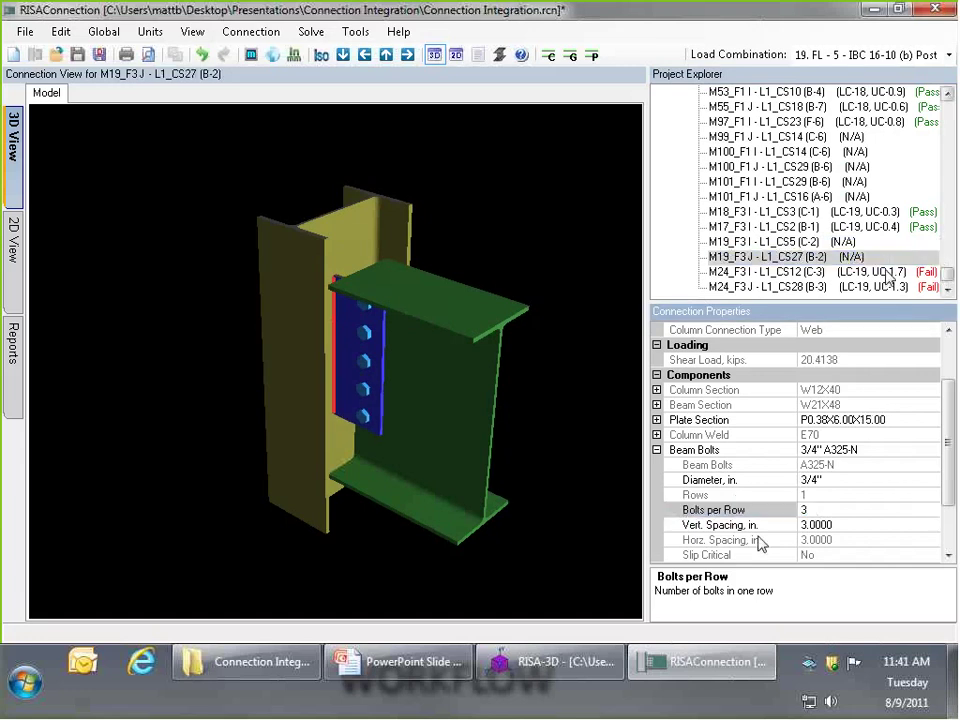
pyautogui.click(788, 512)
pyautogui.click(748, 499)
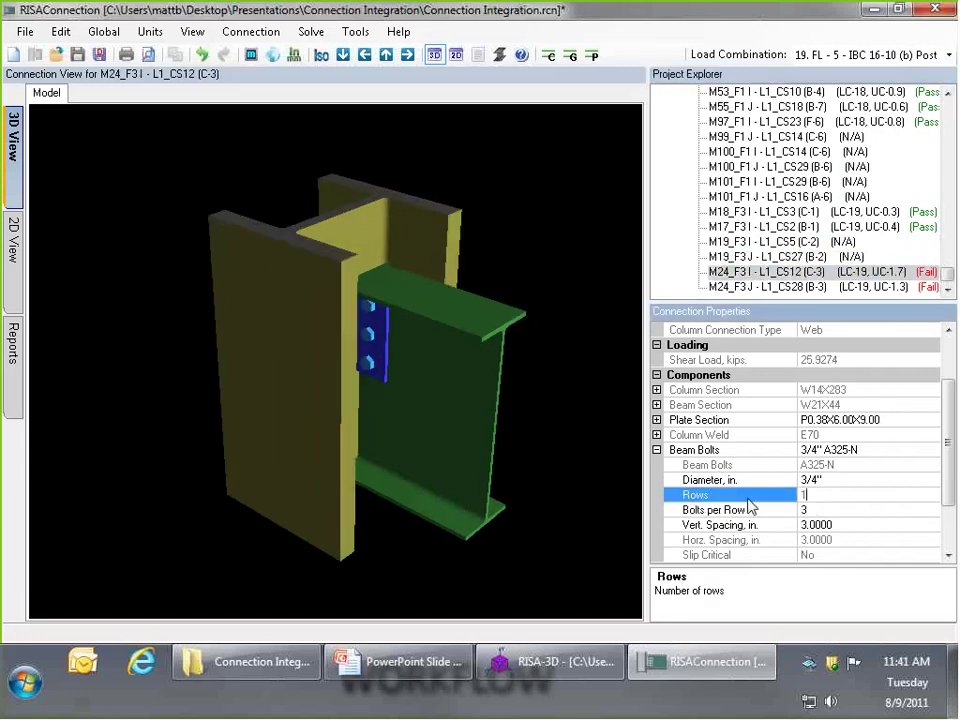
pyautogui.click(831, 509)
pyautogui.write('5')
pyautogui.press('Return')
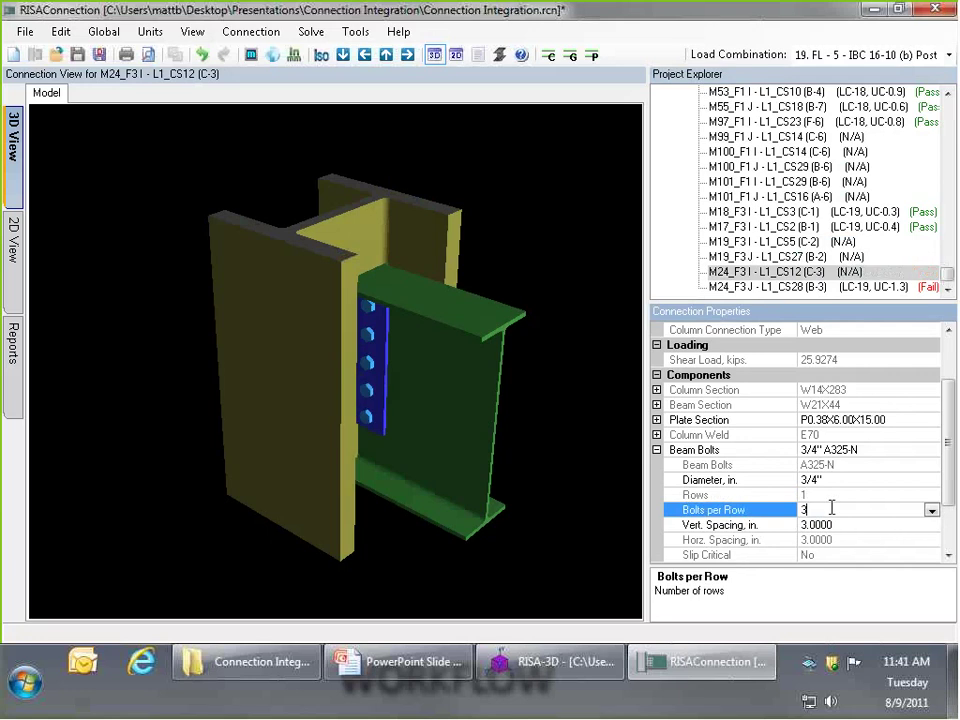
pyautogui.click(872, 286)
pyautogui.click(820, 509)
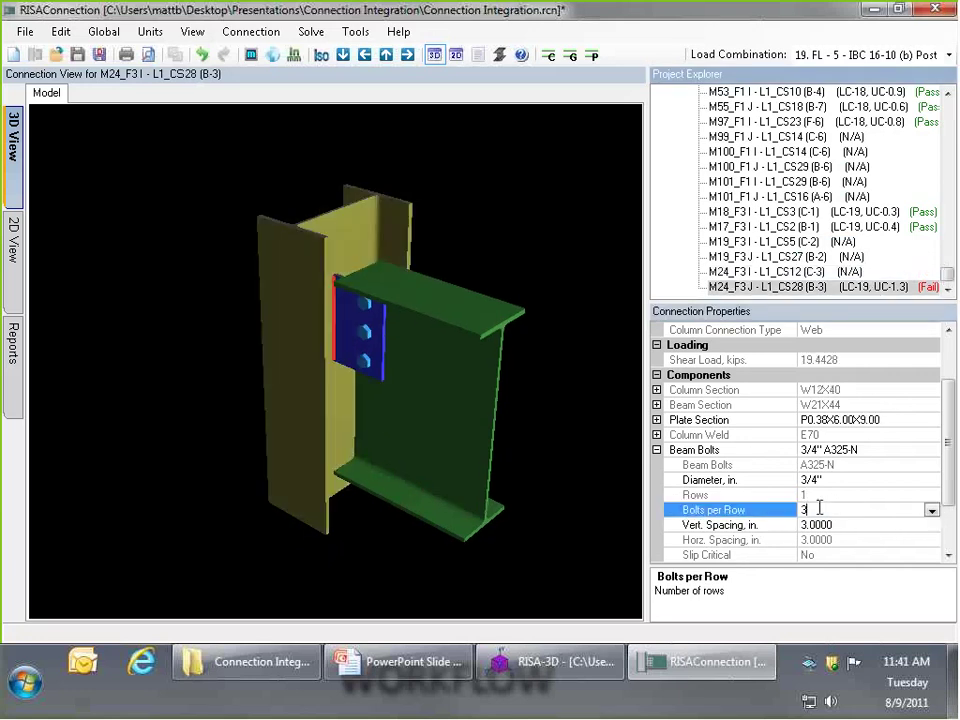
pyautogui.write('5')
pyautogui.press('Return')
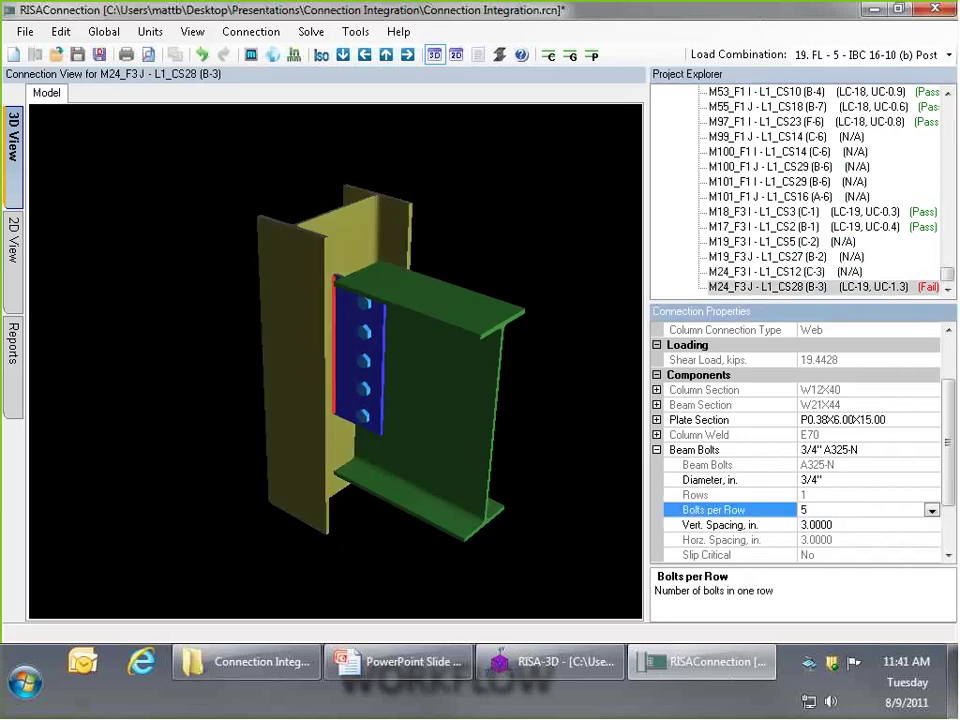
# Re-solve the edited gravity web connections and solve all connections in the Roof Beams (Gravity) group
pyautogui.click(500, 55)
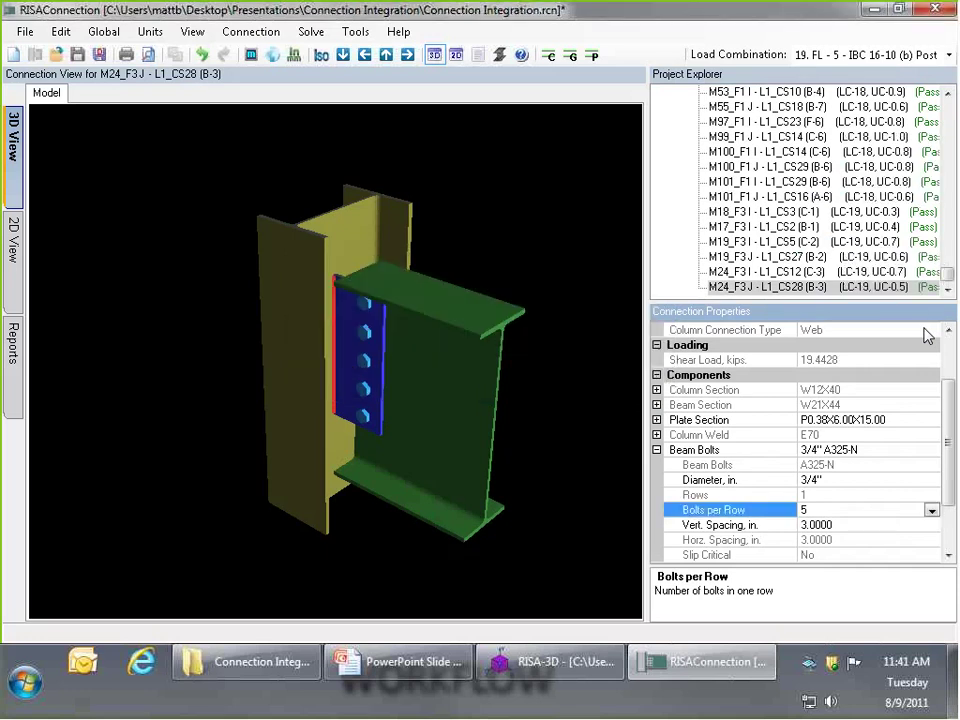
pyautogui.click(434, 239)
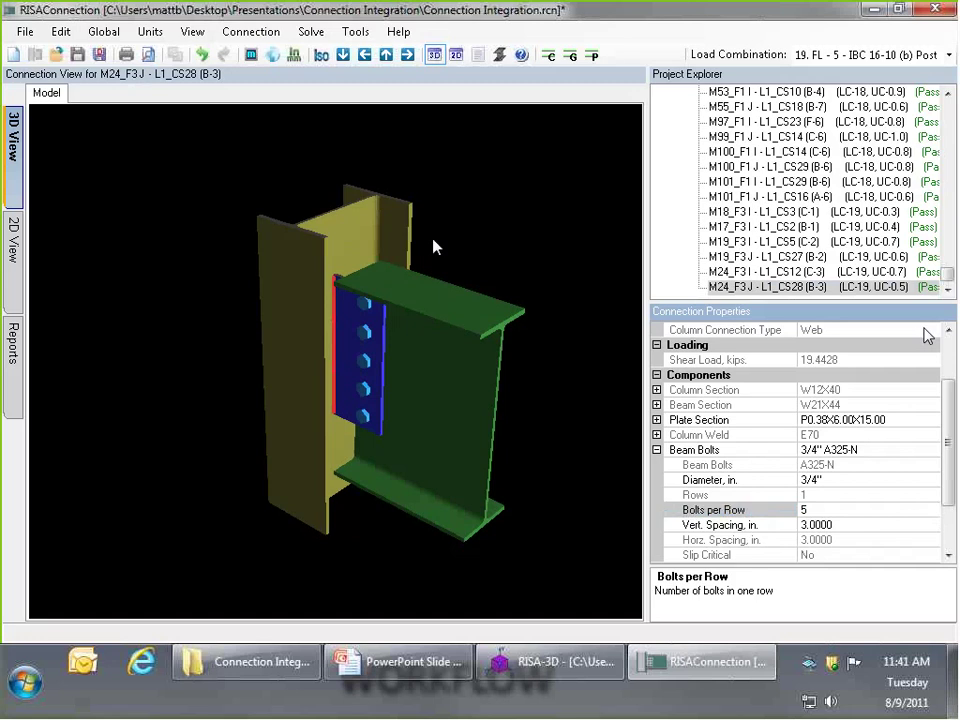
pyautogui.moveTo(948, 273); pyautogui.dragTo(948, 103)
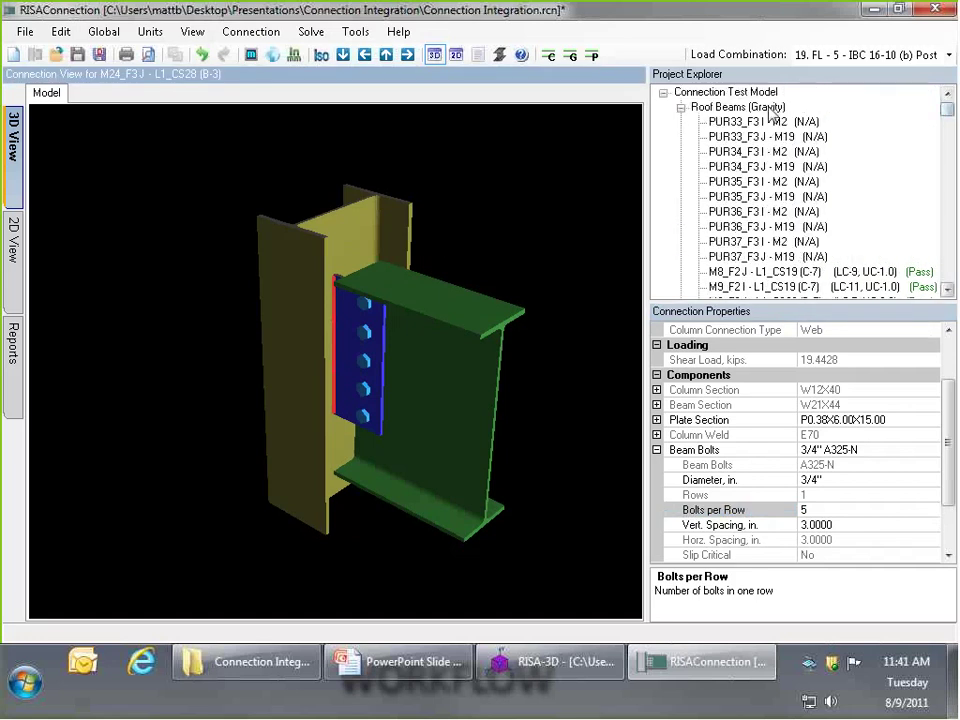
pyautogui.click(766, 106)
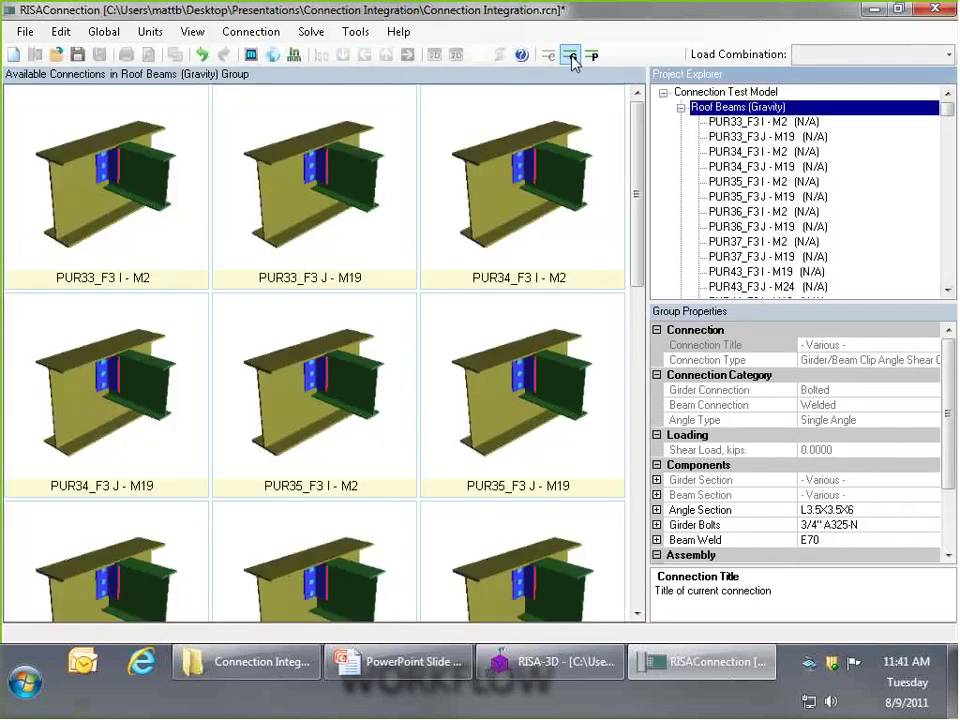
pyautogui.click(570, 55)
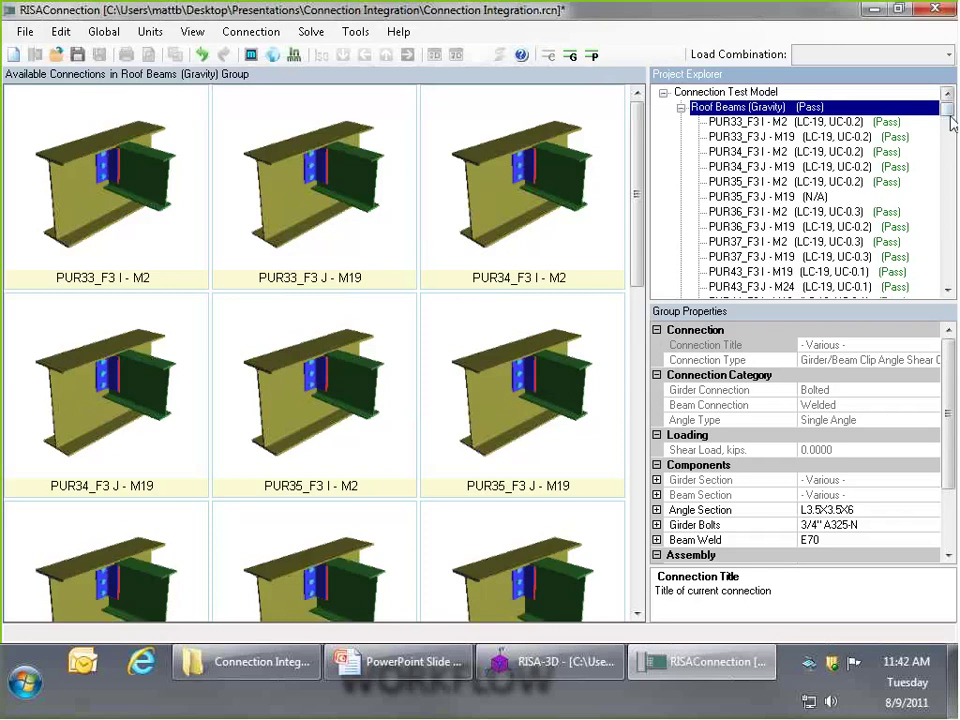
pyautogui.moveTo(952, 121)
pyautogui.mouseDown()
pyautogui.moveTo(955, 262)
pyautogui.moveTo(953, 112)
pyautogui.mouseUp()
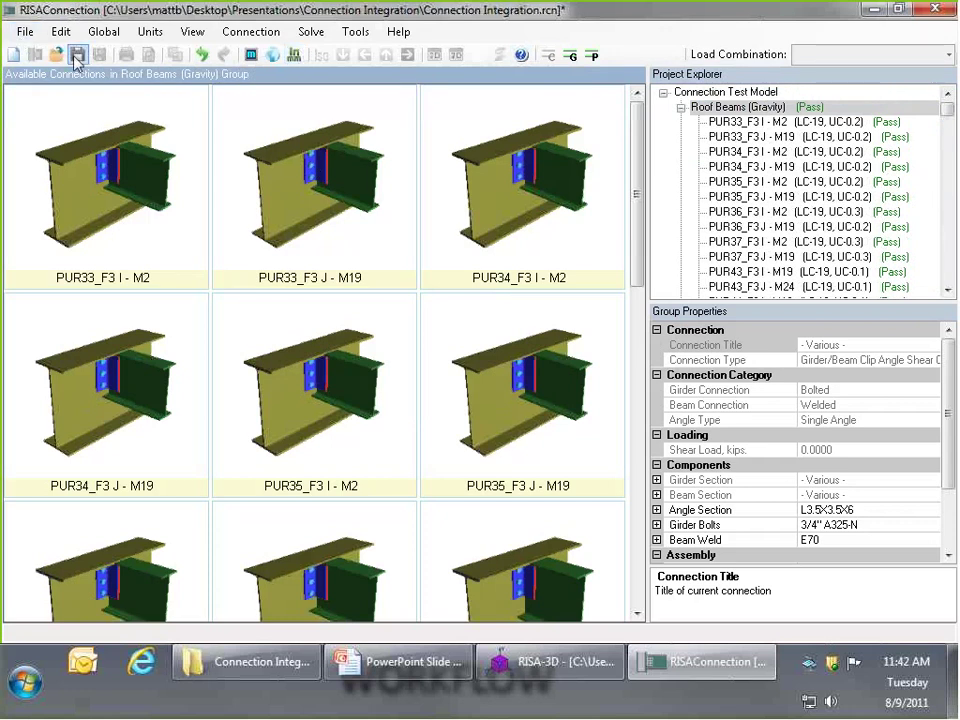
# Save the Connection Integration project and export its connection results
pyautogui.click(77, 57)
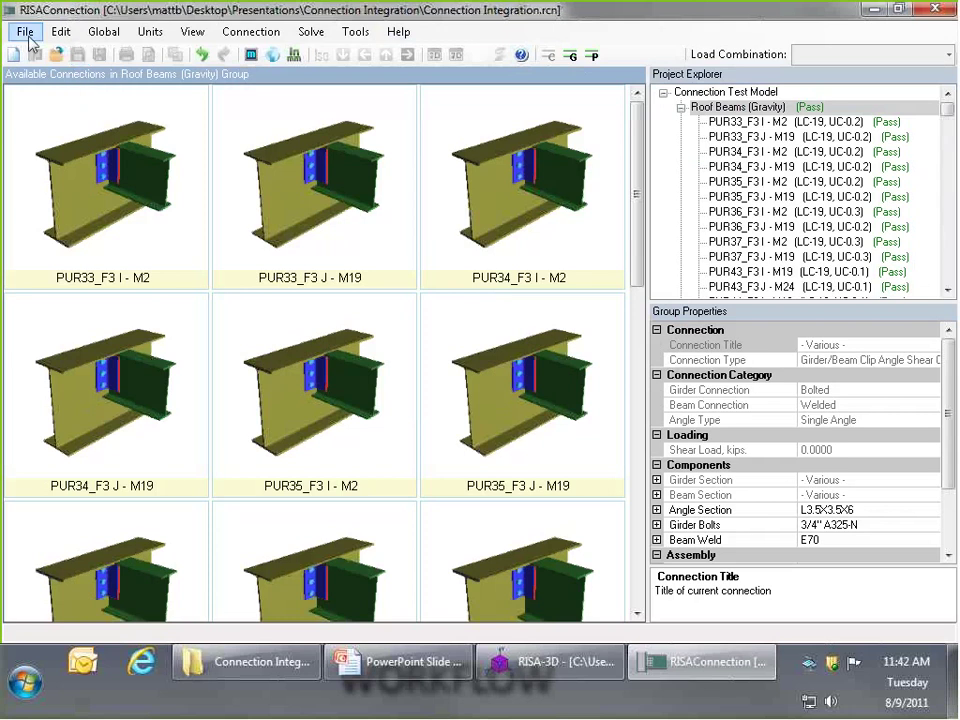
pyautogui.click(26, 33)
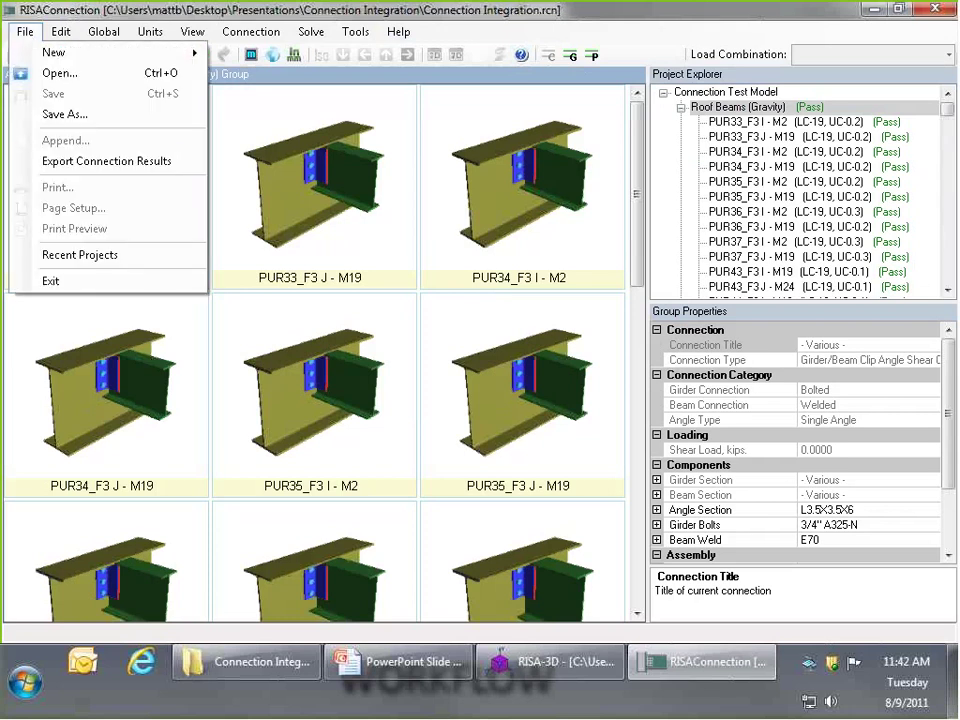
pyautogui.click(112, 166)
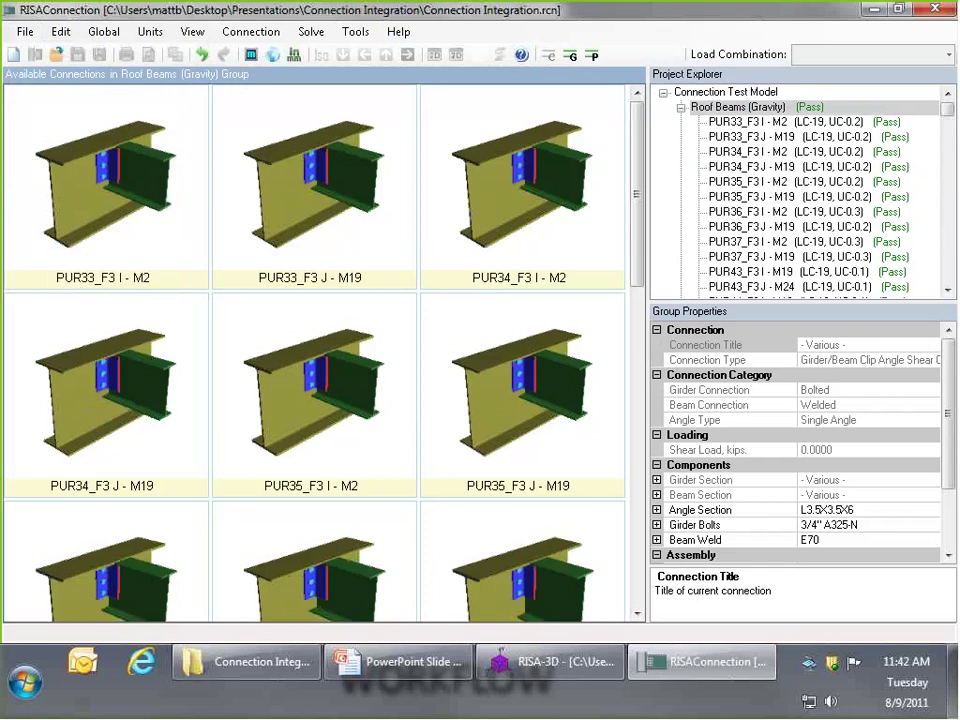
# Switch to RISA-3D, enlarge the Connection Design Results window to show more rows, and move the Data Entry palette clear of it
pyautogui.click(581, 670)
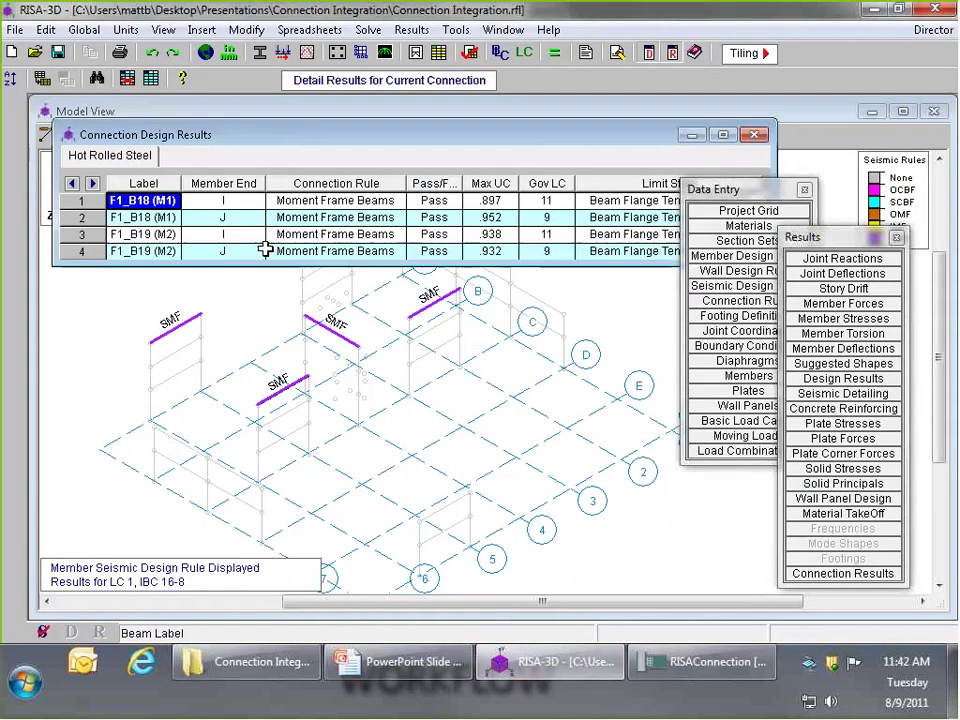
pyautogui.moveTo(239, 136); pyautogui.dragTo(230, 132)
pyautogui.moveTo(324, 263); pyautogui.dragTo(335, 495)
pyautogui.moveTo(740, 189); pyautogui.dragTo(859, 185)
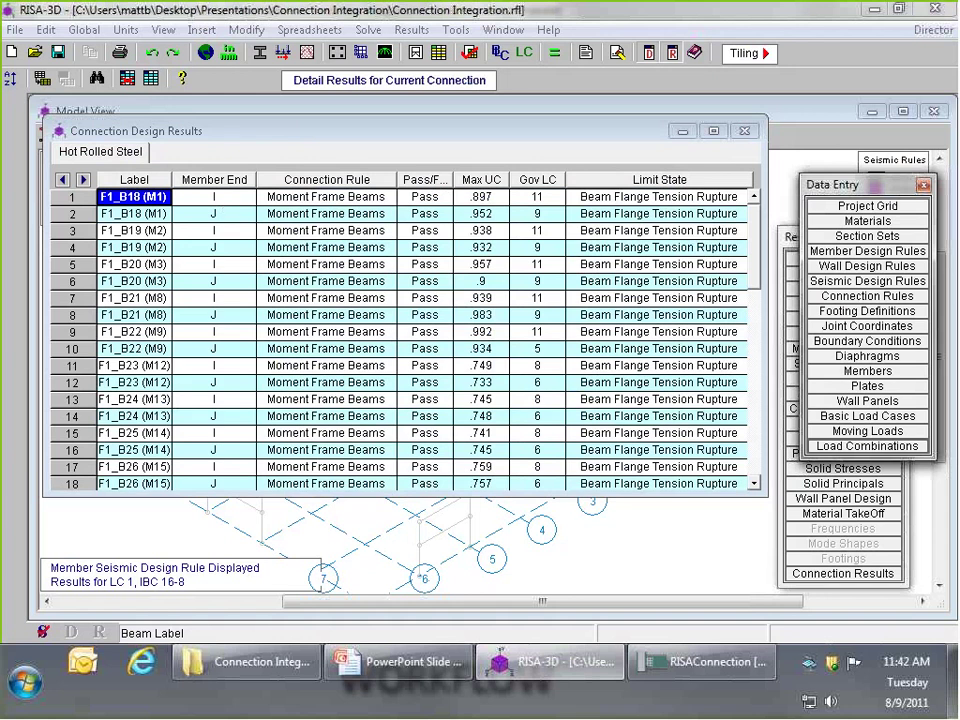
# Review the unity checks, connection rules, governing load combinations and limit states of the moment frame beam connections
pyautogui.moveTo(478, 197); pyautogui.dragTo(474, 304)
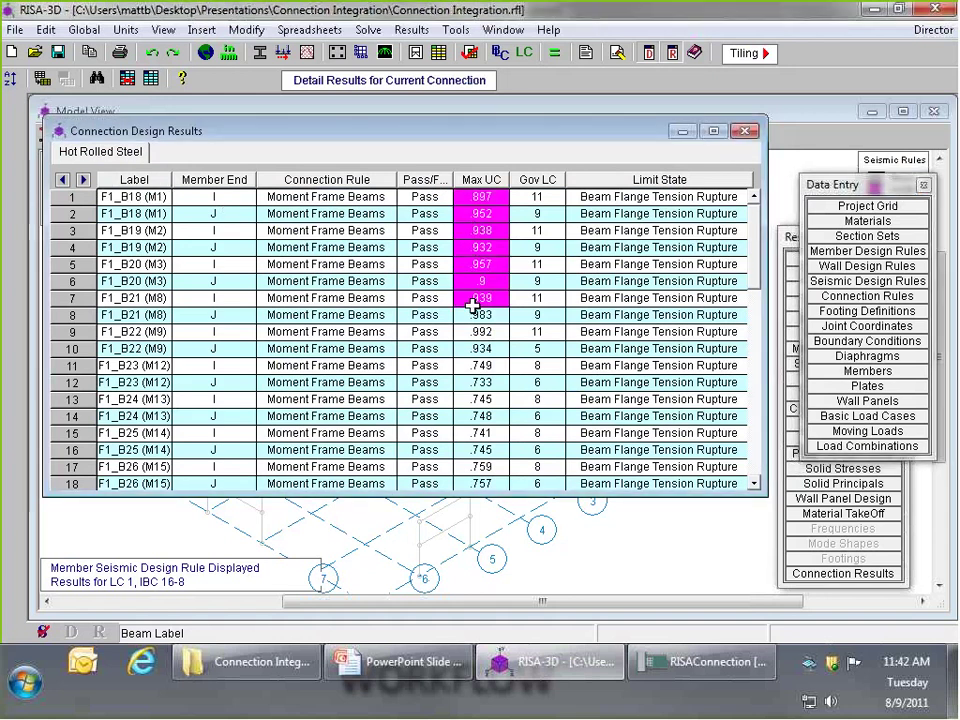
pyautogui.click(481, 247)
pyautogui.moveTo(372, 214); pyautogui.dragTo(376, 200)
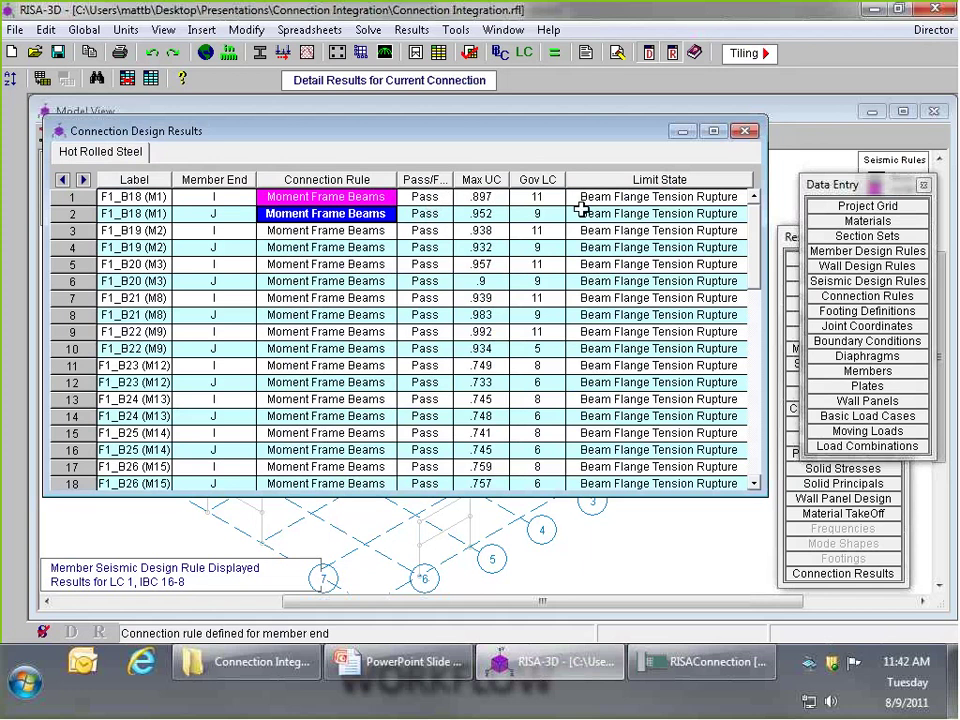
pyautogui.click(532, 203)
pyautogui.click(740, 204)
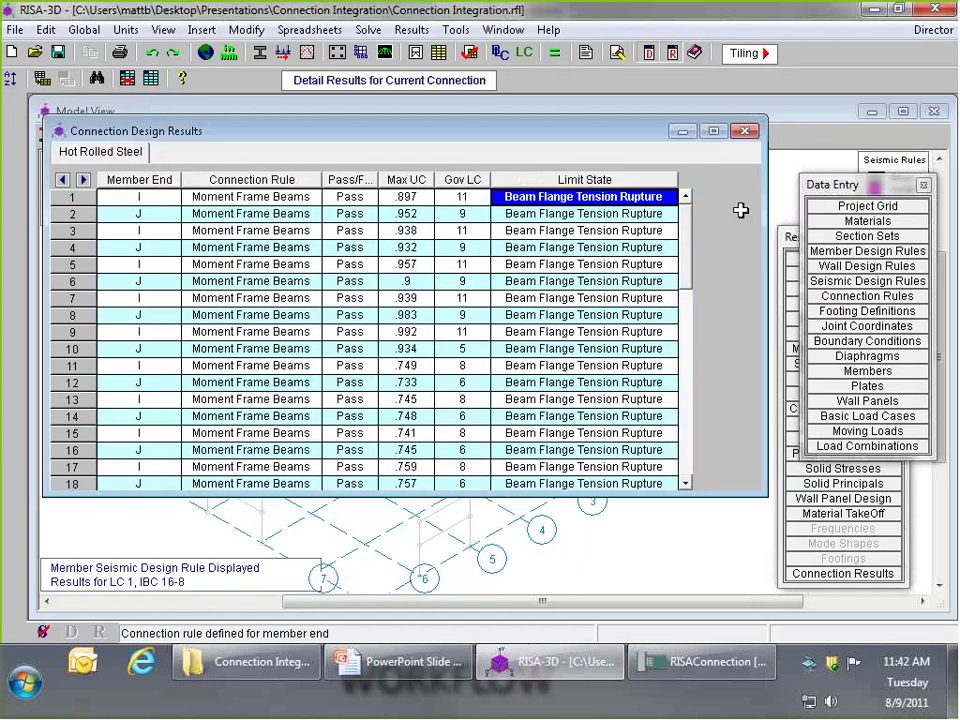
# Close the Connection Design Results spreadsheet and display the connection results on the member ends in the model view
pyautogui.moveTo(685, 226)
pyautogui.mouseDown()
pyautogui.moveTo(686, 427)
pyautogui.moveTo(686, 220)
pyautogui.mouseUp()
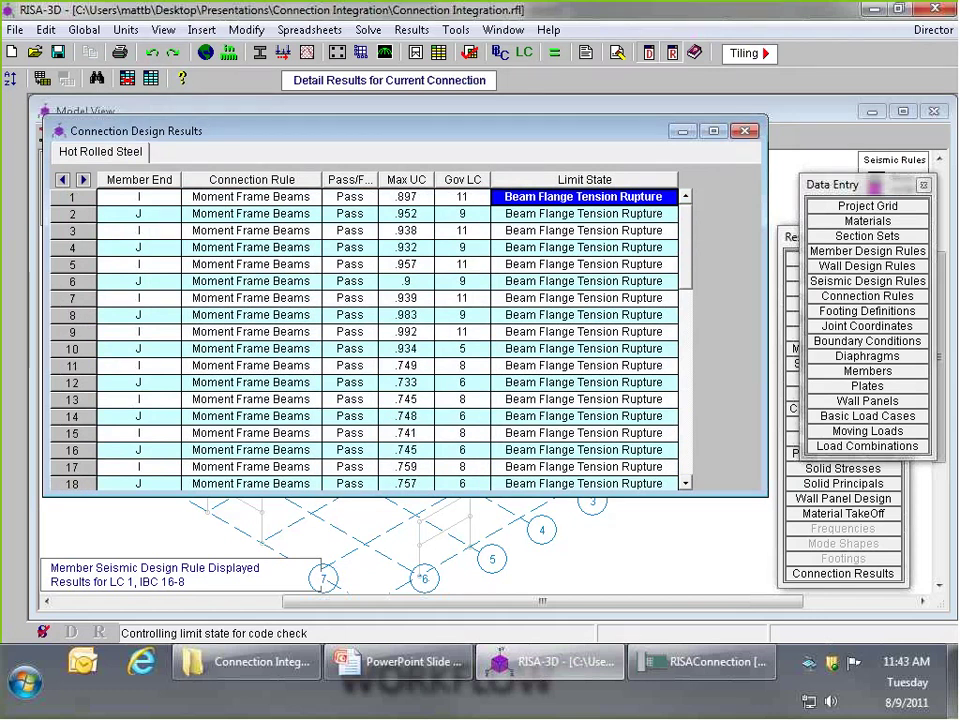
pyautogui.click(745, 131)
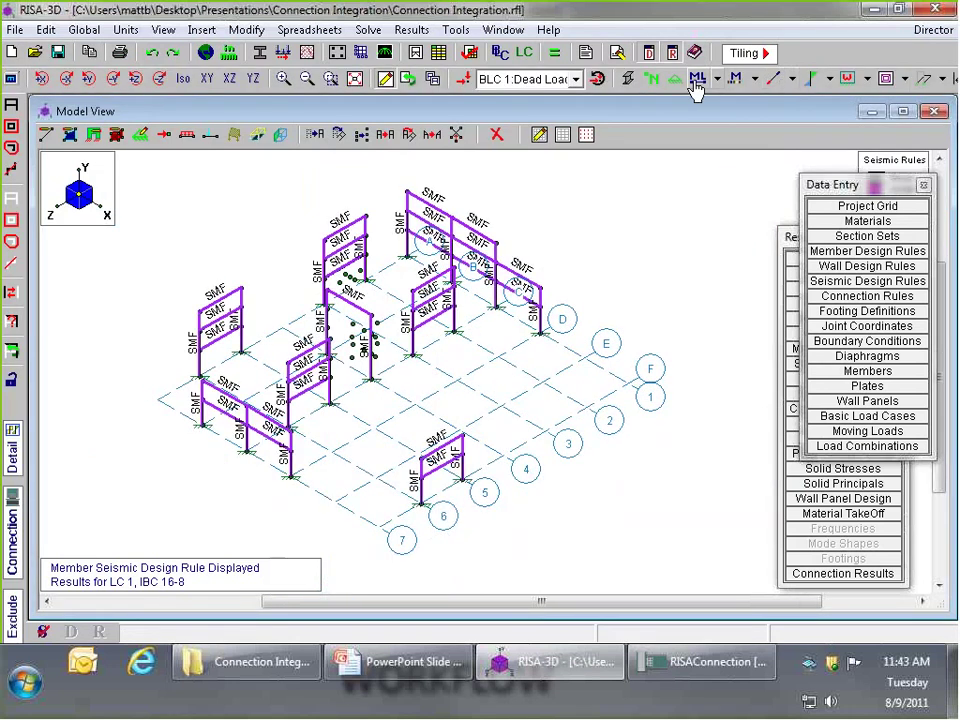
pyautogui.click(791, 79)
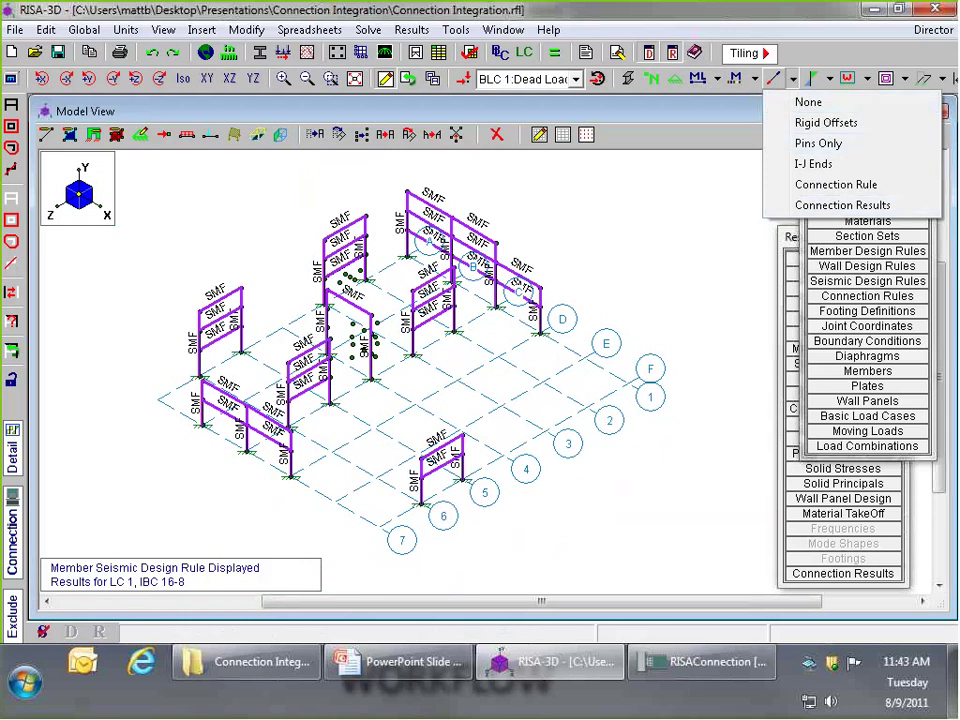
pyautogui.click(818, 205)
pyautogui.scroll(5, 340, 241)
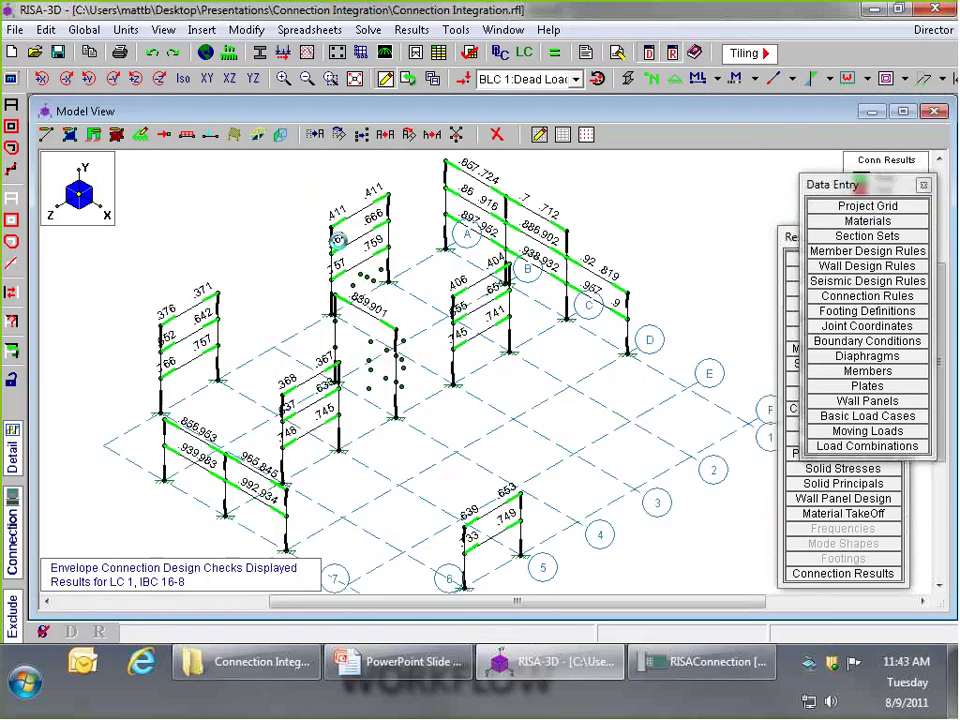
pyautogui.moveTo(489, 235); pyautogui.dragTo(498, 194, button='middle')
pyautogui.scroll(-3, 448, 289)
# Switch to RISAFloor and display the connection results on the Second Floor beams
pyautogui.click(933, 29)
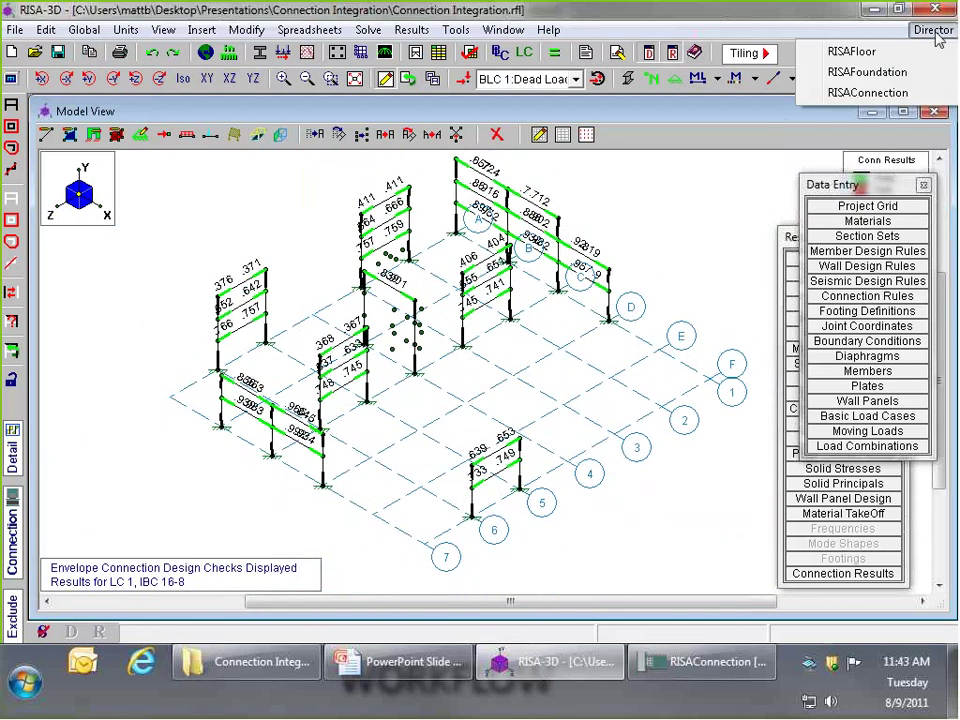
pyautogui.click(921, 50)
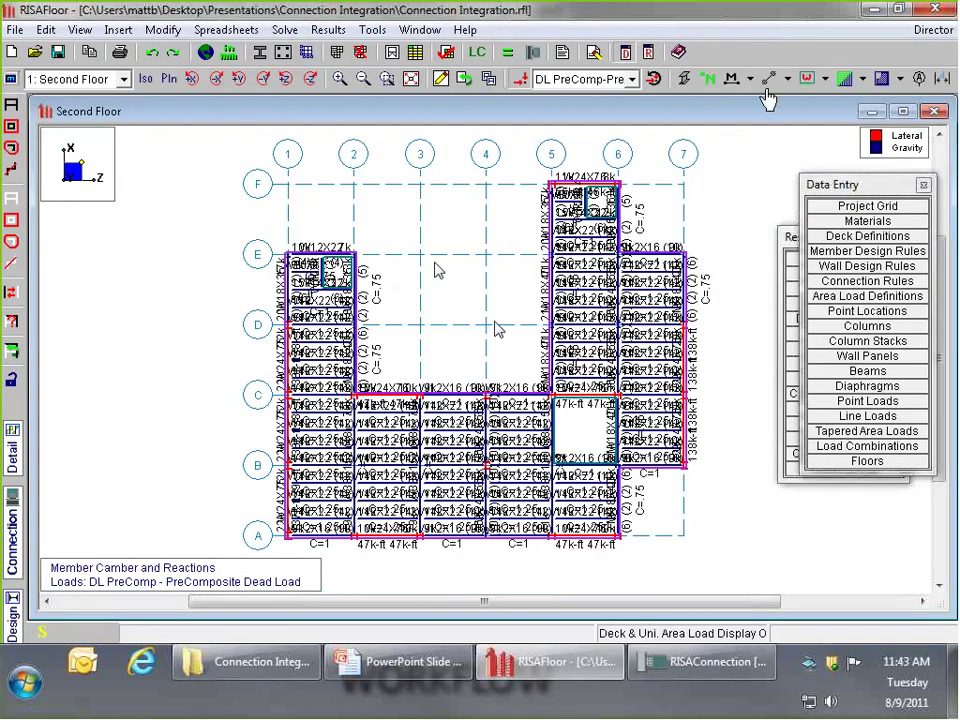
pyautogui.click(764, 80)
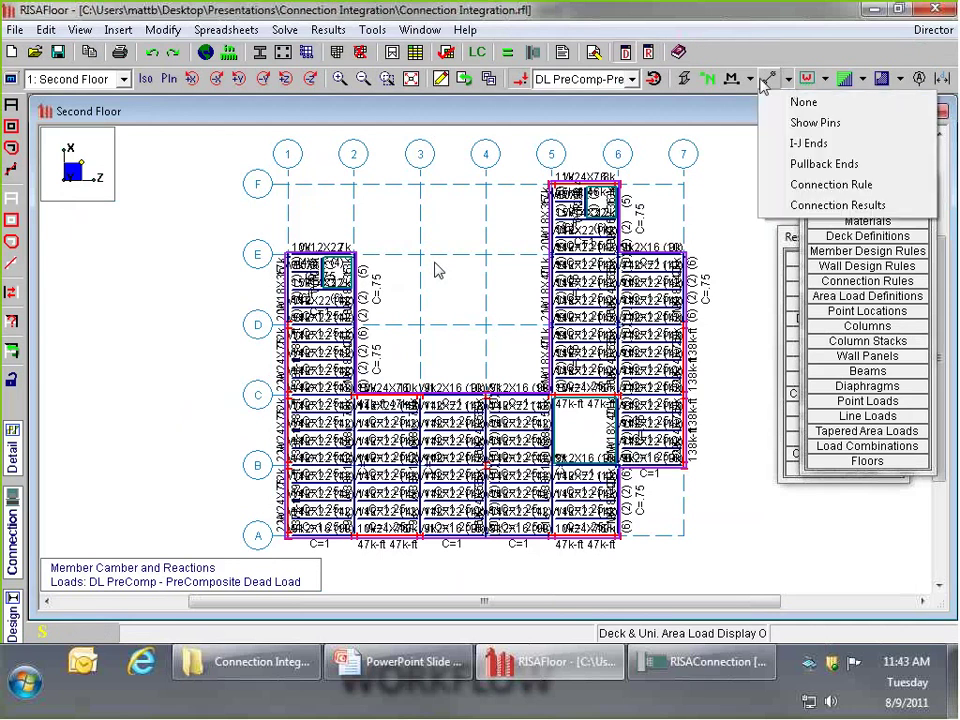
pyautogui.click(830, 205)
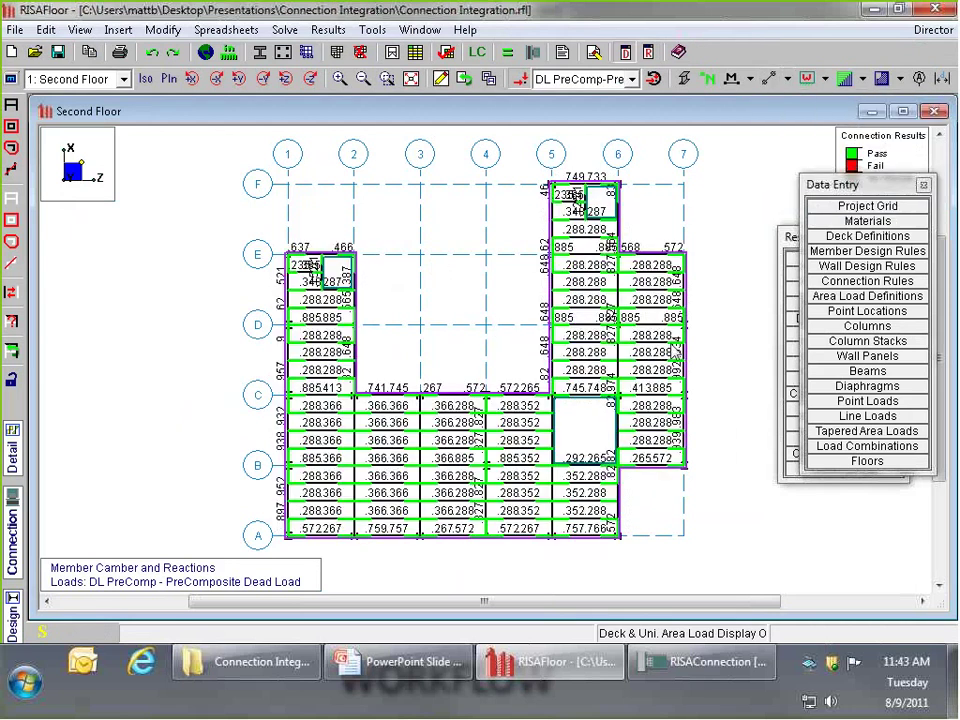
# Review the connection results on the Third Floor and Roof plans
pyautogui.click(72, 79)
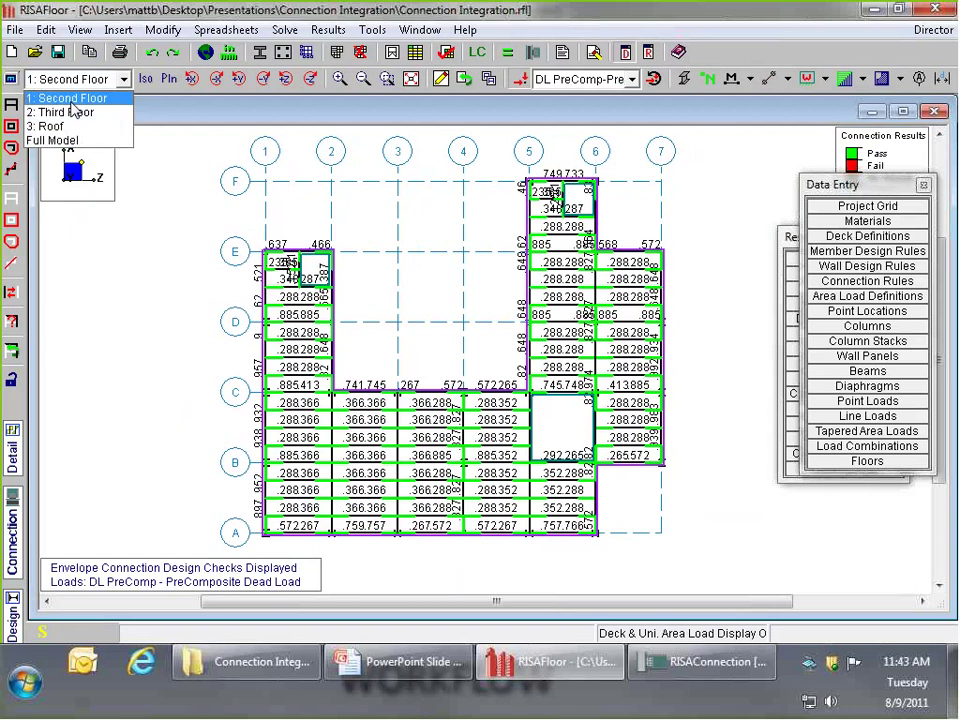
pyautogui.click(75, 112)
pyautogui.click(72, 79)
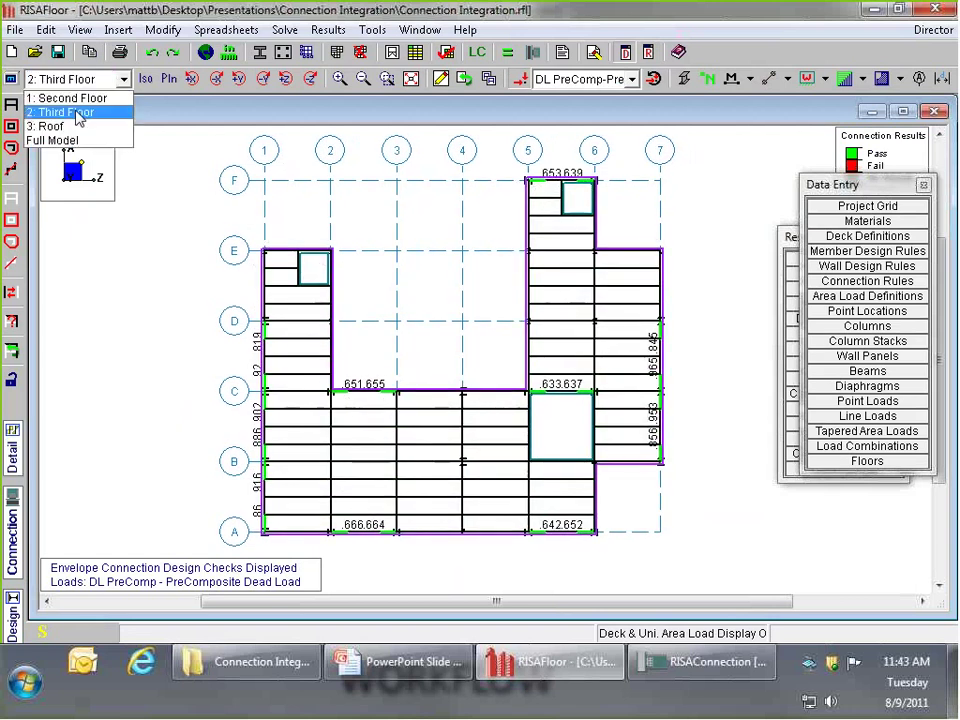
pyautogui.click(72, 127)
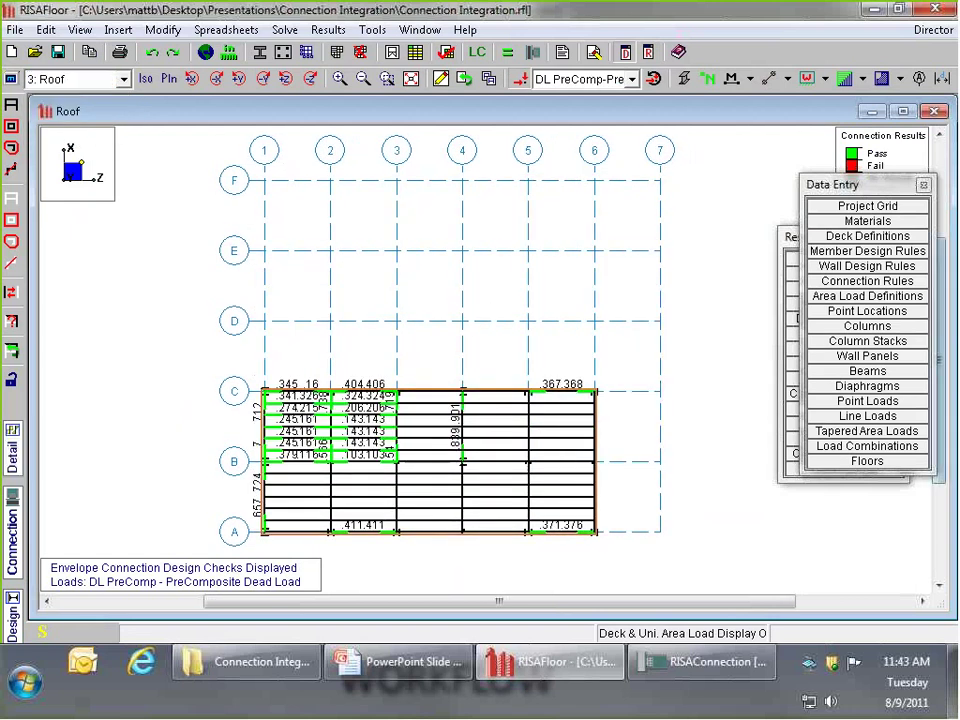
# Review the Roof beams' connection rules, unity checks and limit states in the Connection Results spreadsheet, and close it
pyautogui.moveTo(790, 236); pyautogui.dragTo(715, 232)
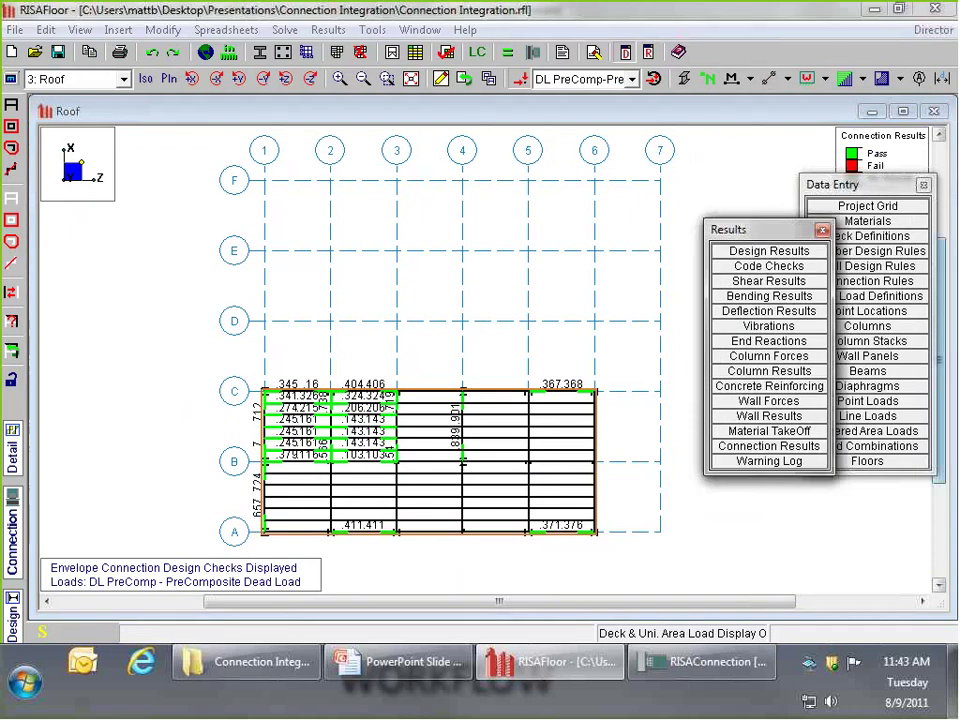
pyautogui.click(769, 446)
pyautogui.moveTo(529, 229); pyautogui.dragTo(361, 127)
pyautogui.scroll(-12, 692, 304)
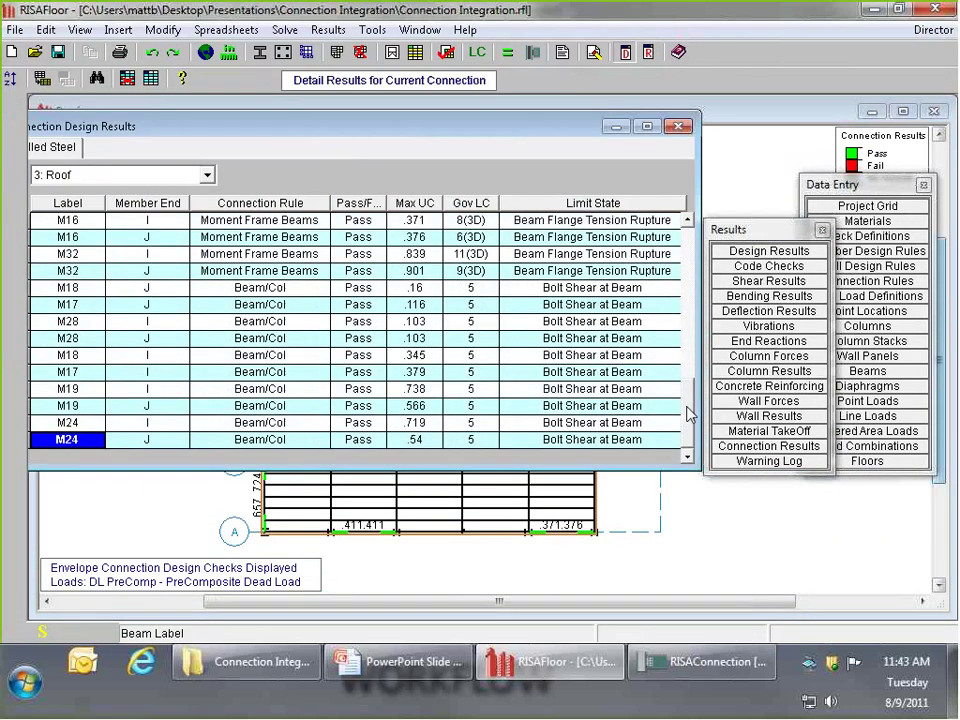
pyautogui.scroll(12, 692, 404)
pyautogui.click(679, 126)
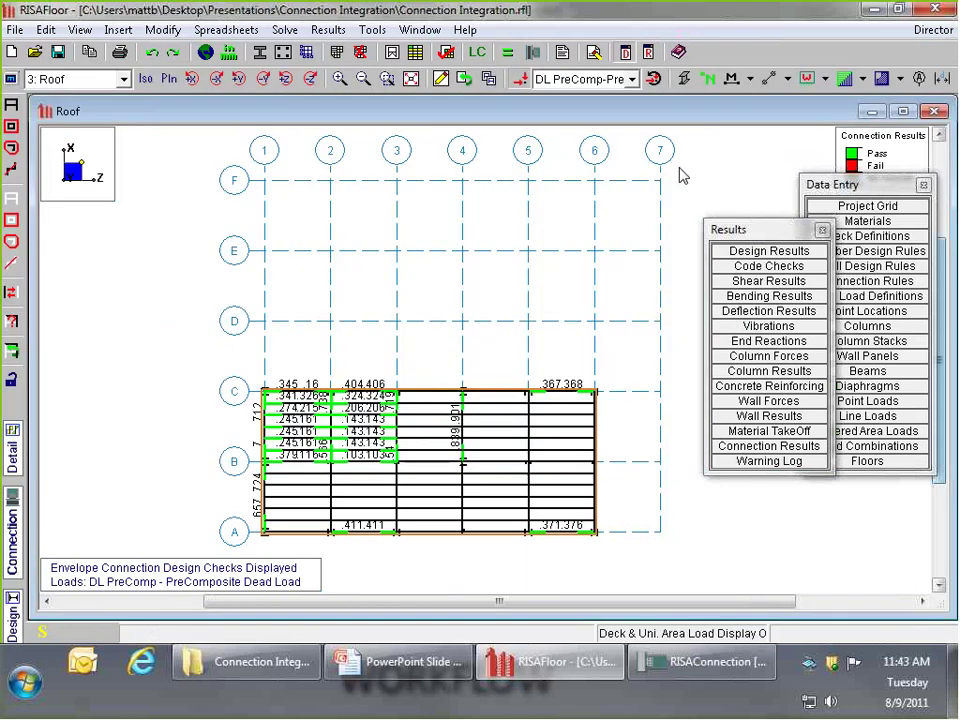
# Check the default area loads assigned to each level in the Floors spreadsheet, and close it
pyautogui.click(838, 186)
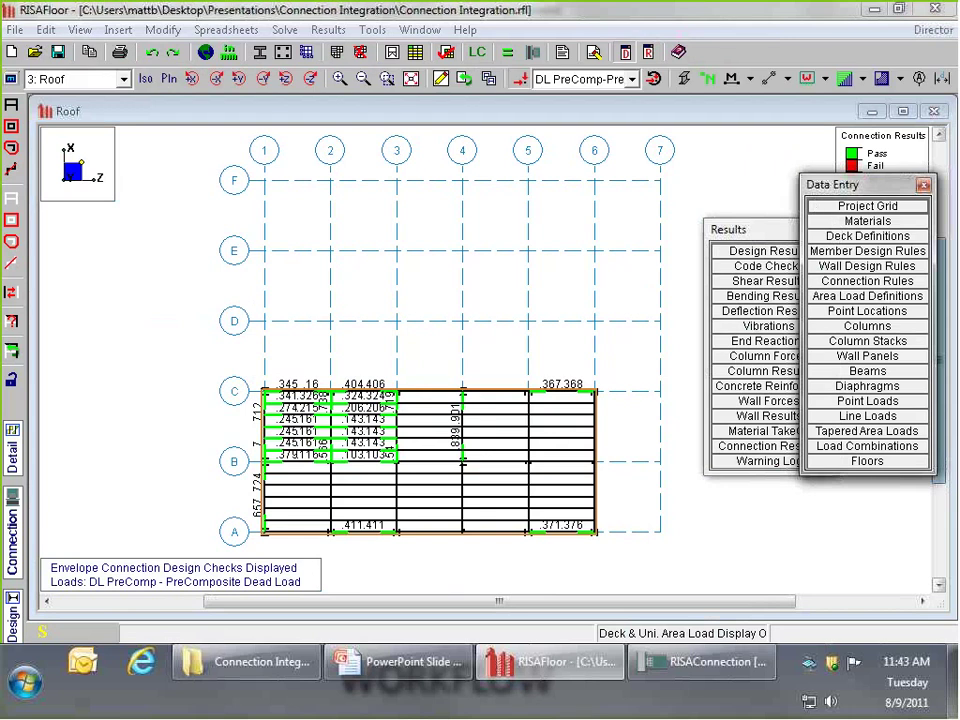
pyautogui.click(867, 461)
pyautogui.moveTo(384, 251); pyautogui.dragTo(372, 209)
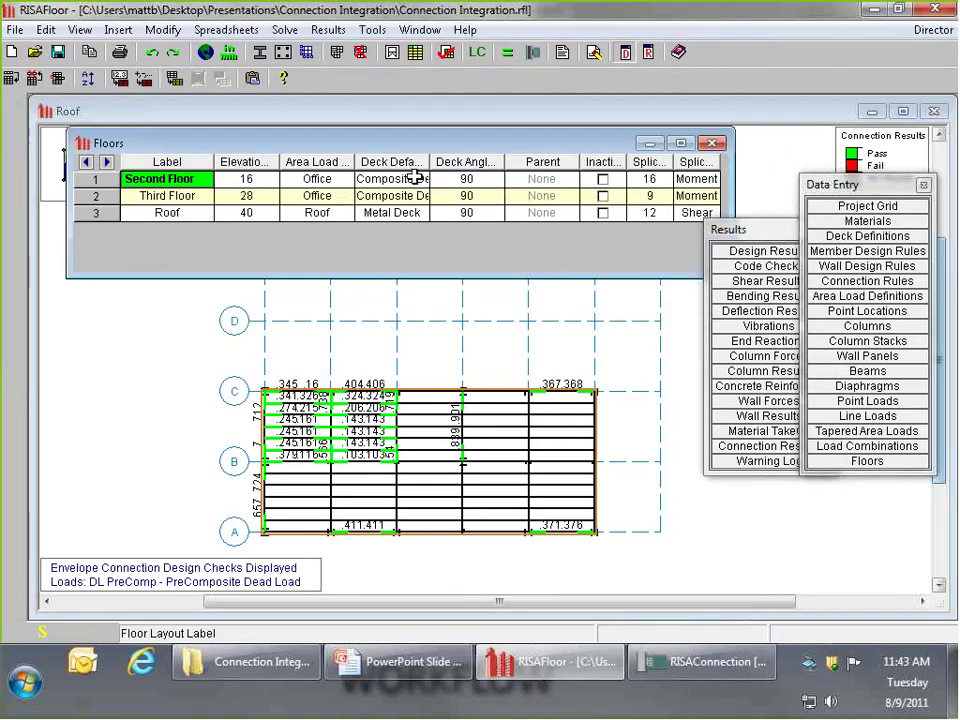
pyautogui.click(712, 143)
# Set the Office area load's live load to .06 ksf and dynamic load to .015 ksf, accepting that current results are cleared
pyautogui.click(841, 298)
pyautogui.moveTo(492, 274); pyautogui.dragTo(441, 180)
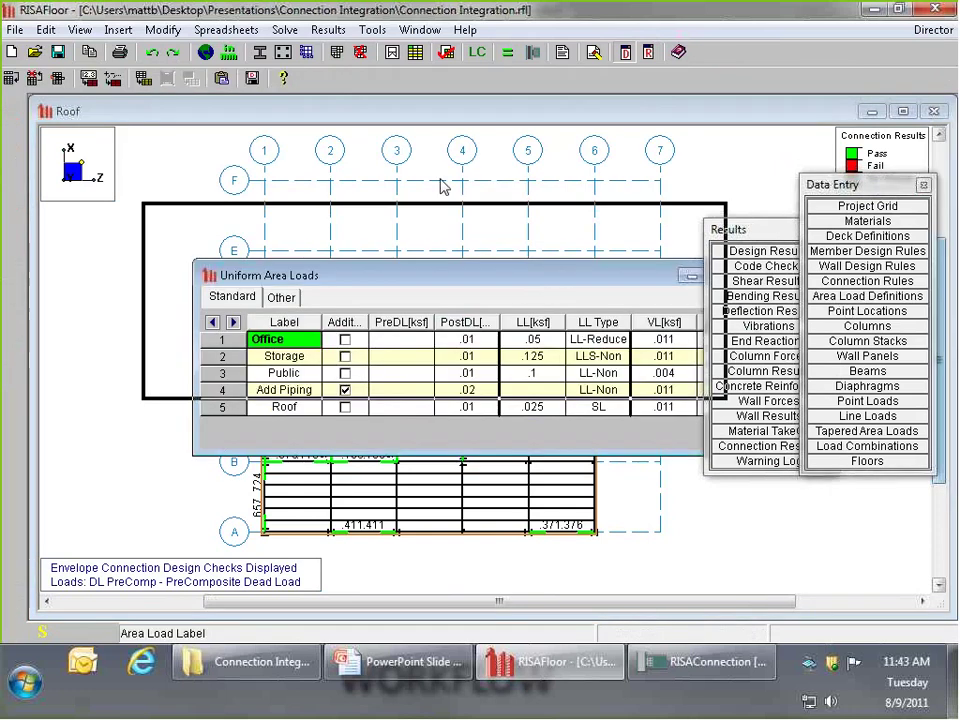
pyautogui.click(413, 193)
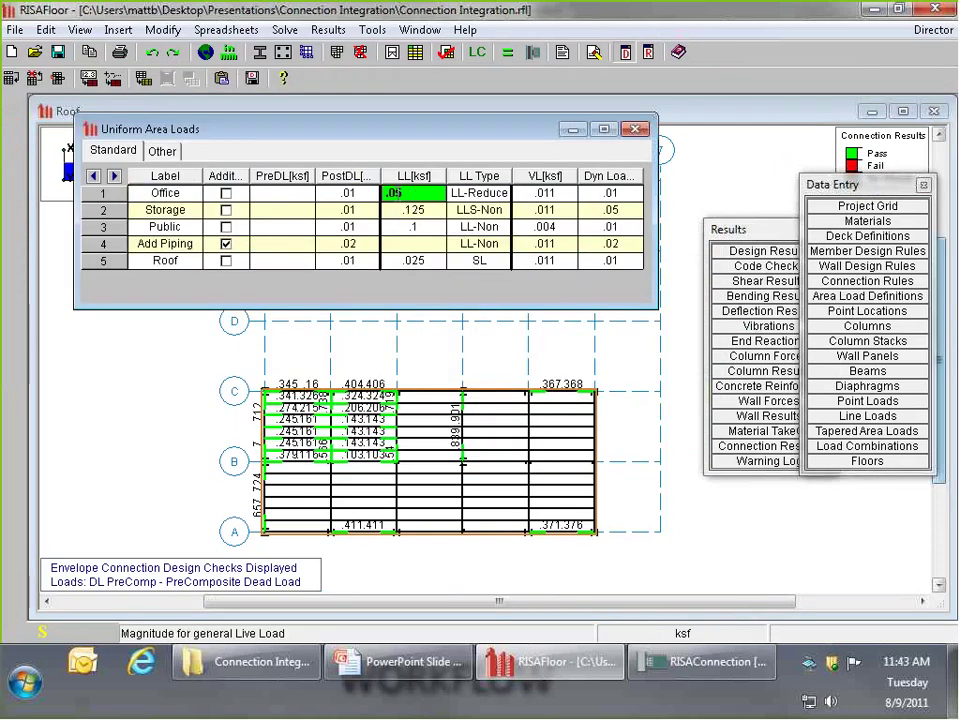
pyautogui.write('6')
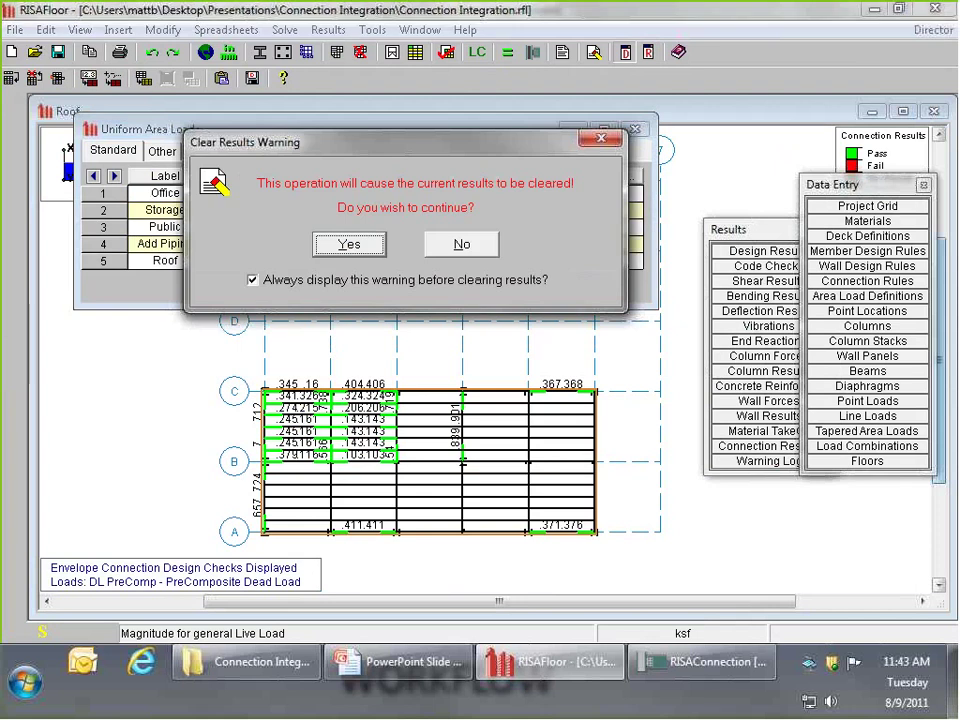
pyautogui.click(352, 241)
pyautogui.click(610, 193)
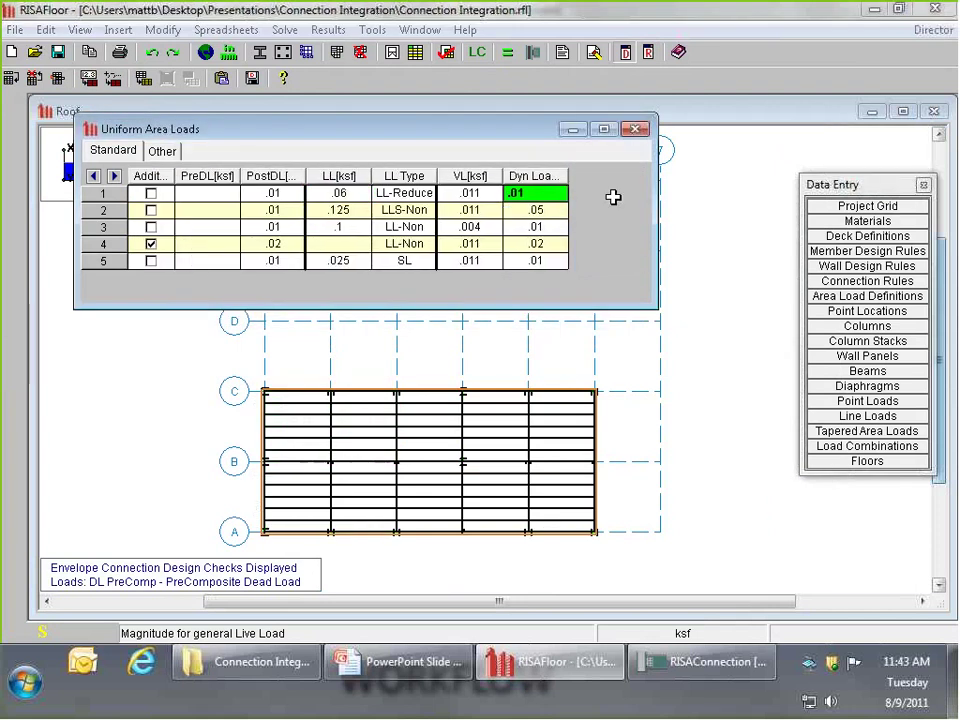
pyautogui.write('.015')
pyautogui.press('Return')
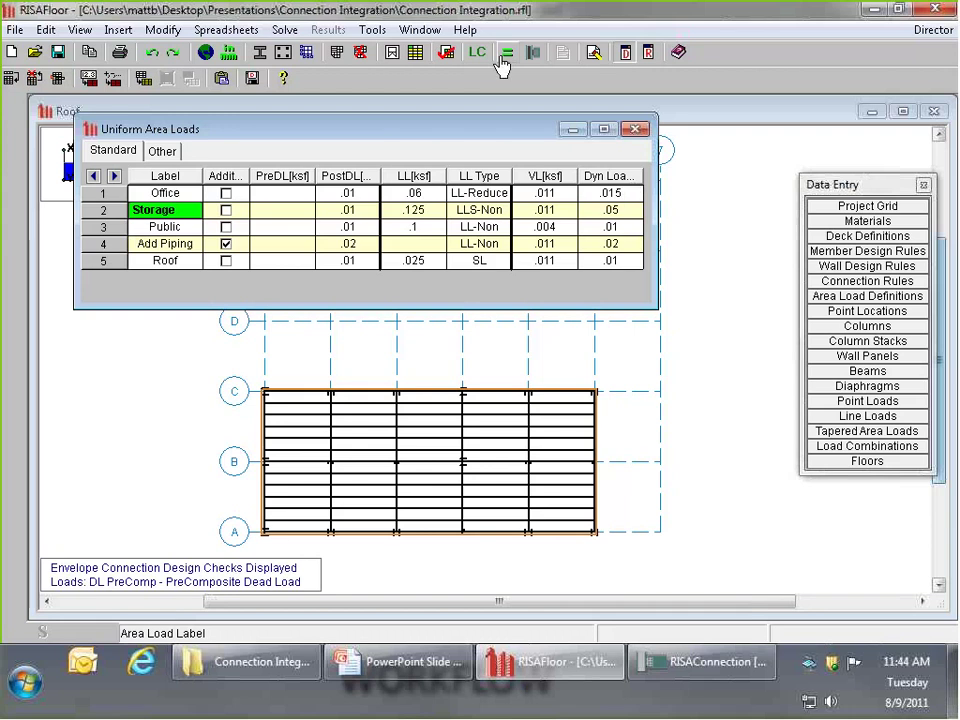
# Re-solve the floor model with the revised Office area loads
pyautogui.moveTo(480, 129); pyautogui.dragTo(551, 190)
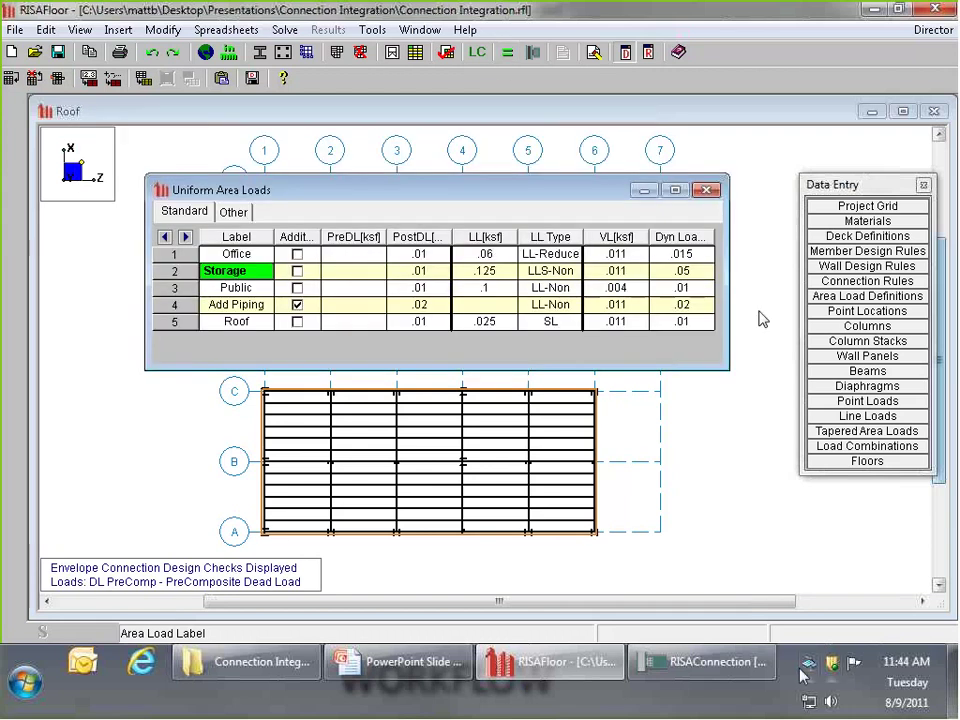
pyautogui.click(930, 31)
pyautogui.click(923, 49)
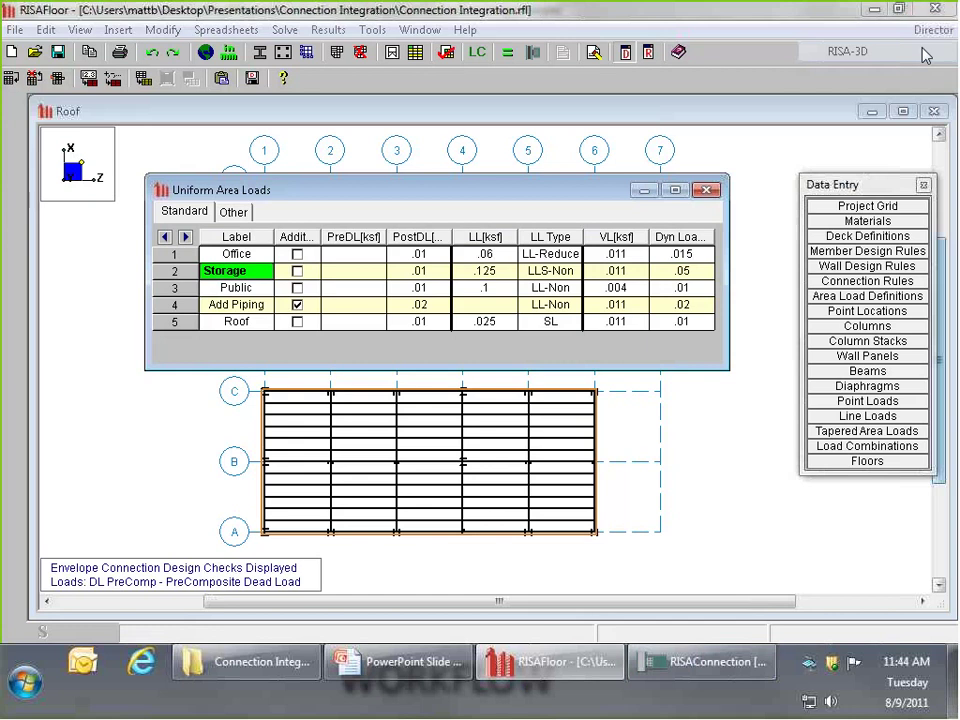
pyautogui.click(924, 55)
pyautogui.click(620, 393)
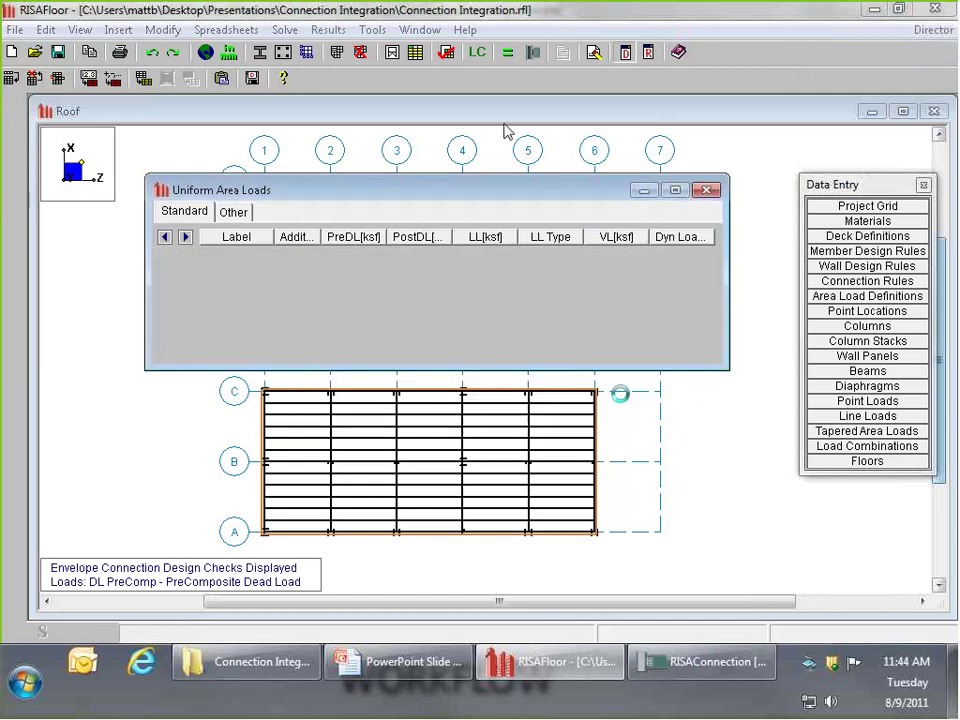
pyautogui.click(508, 54)
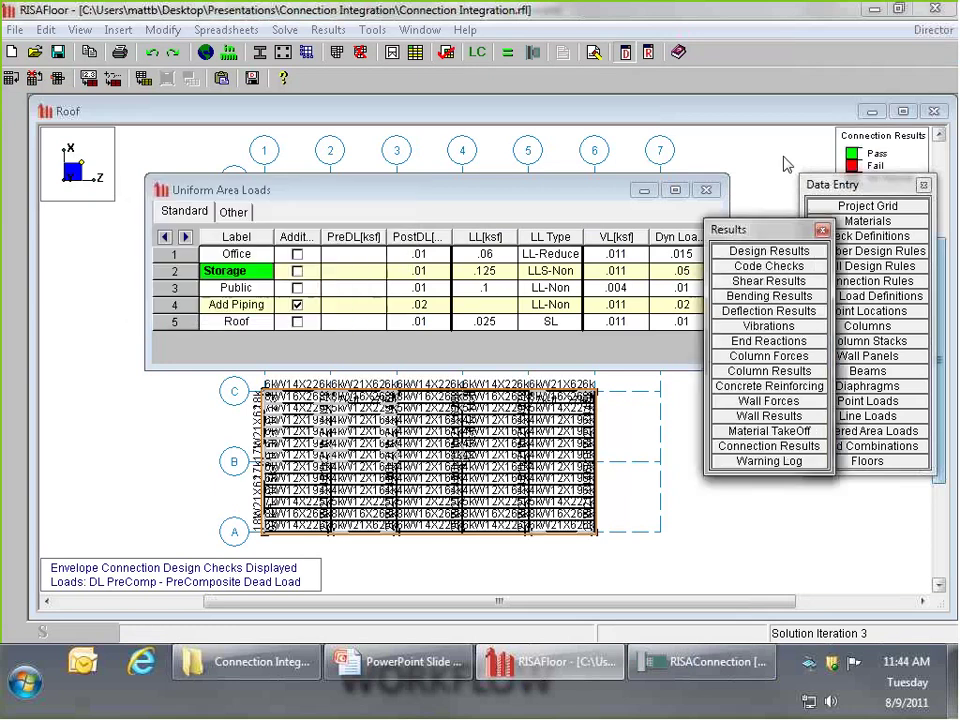
# Switch to RISA-3D, dismiss the Global Parameters dialog, and run a batch solution of the marked combinations
pyautogui.click(928, 30)
pyautogui.click(900, 69)
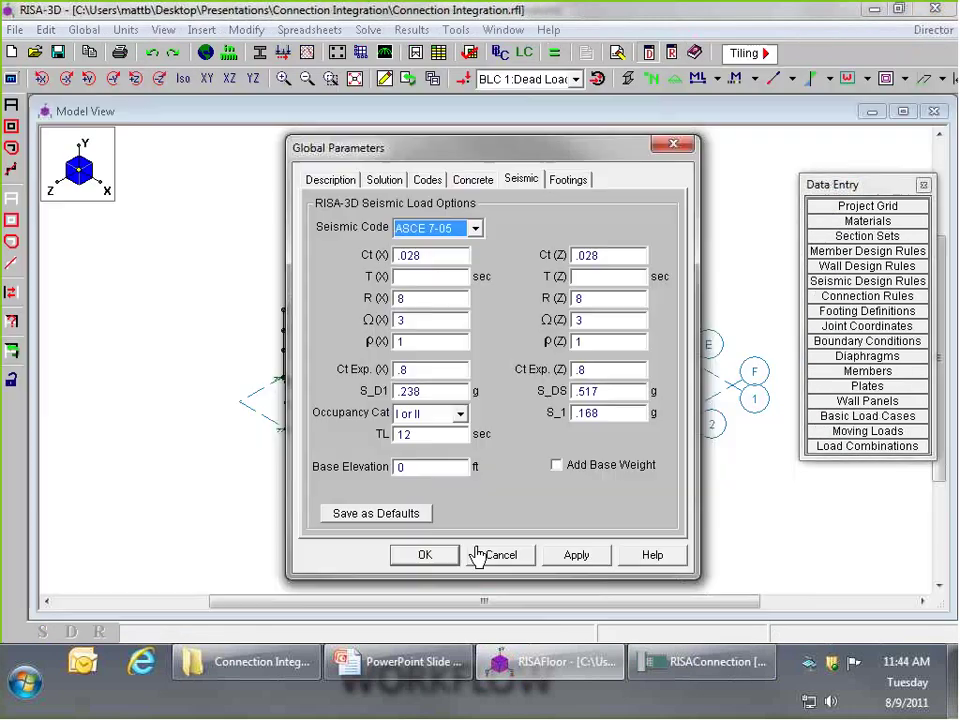
pyautogui.click(476, 552)
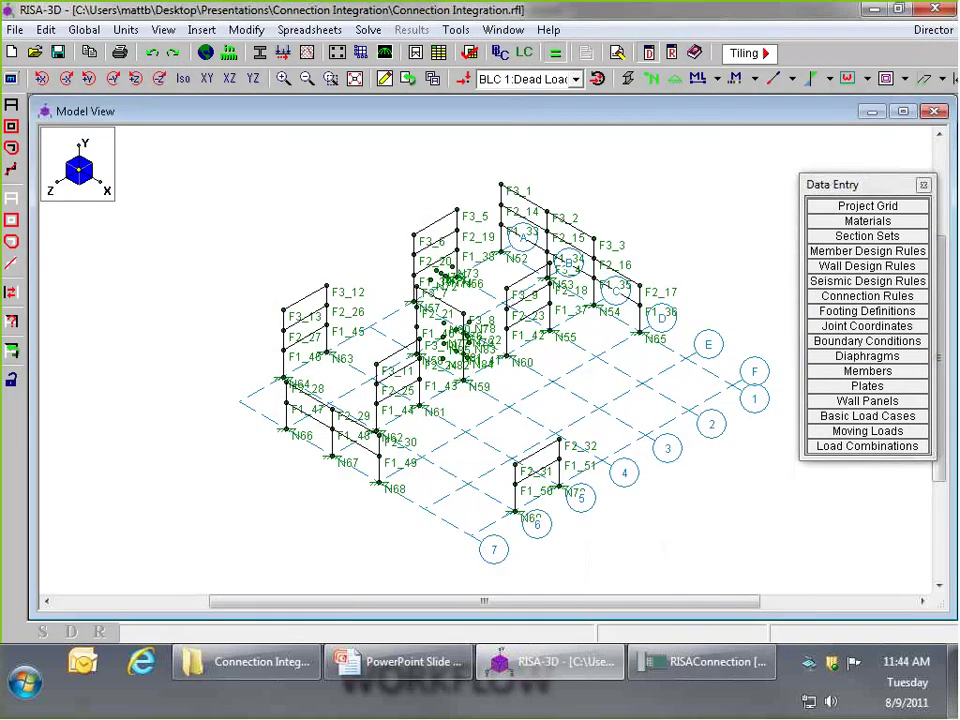
pyautogui.click(558, 54)
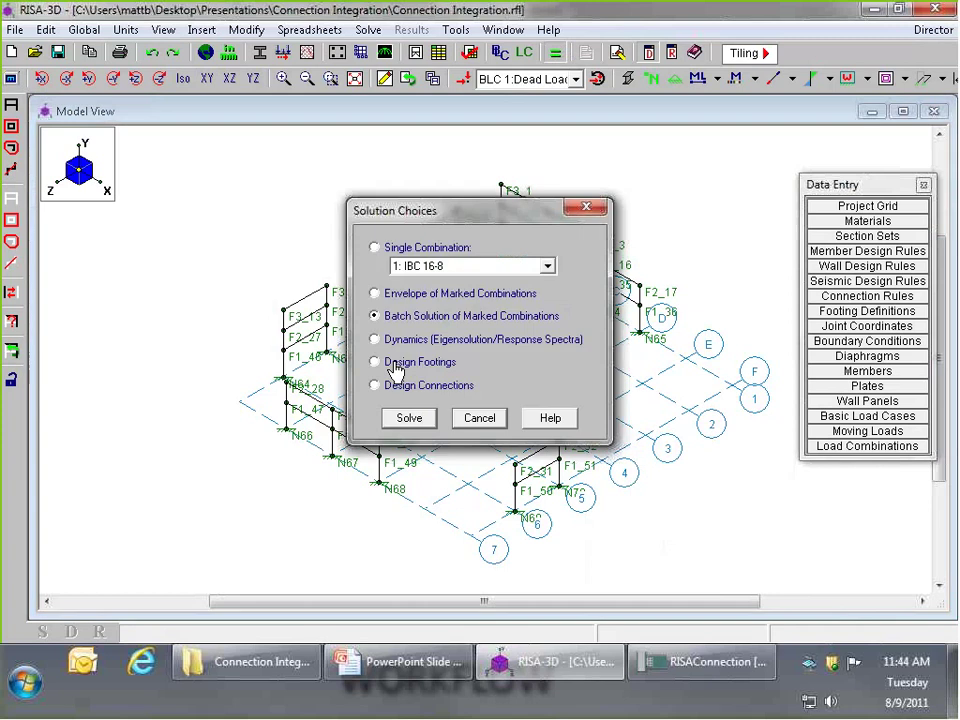
pyautogui.click(409, 418)
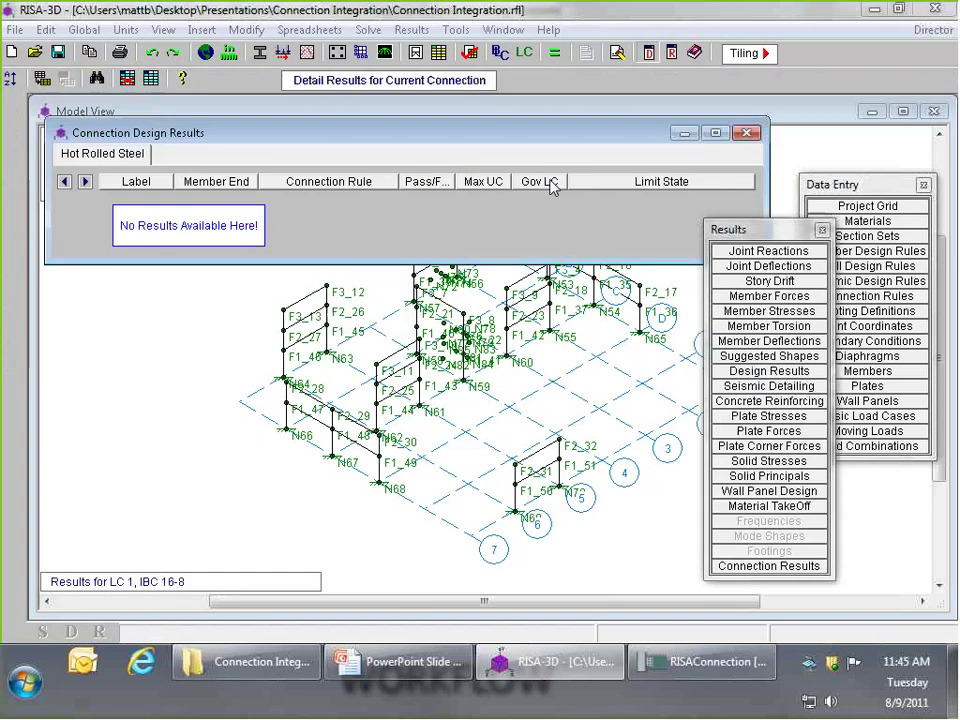
# Close the Connection Design Results window and turn off the joint labels in the model view
pyautogui.click(748, 136)
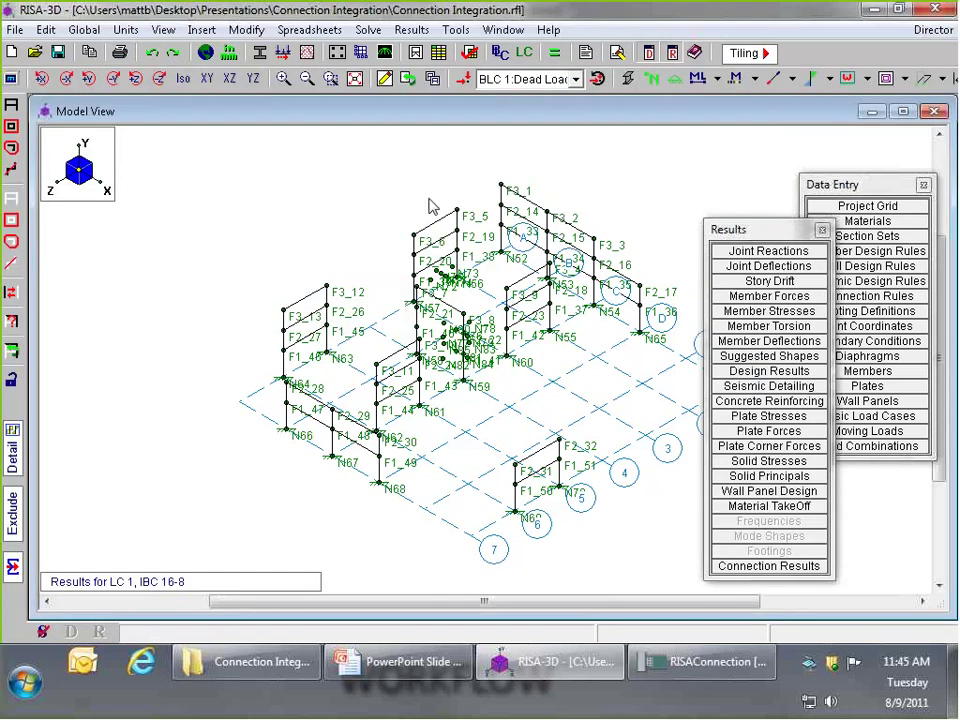
pyautogui.click(698, 79)
pyautogui.click(653, 80)
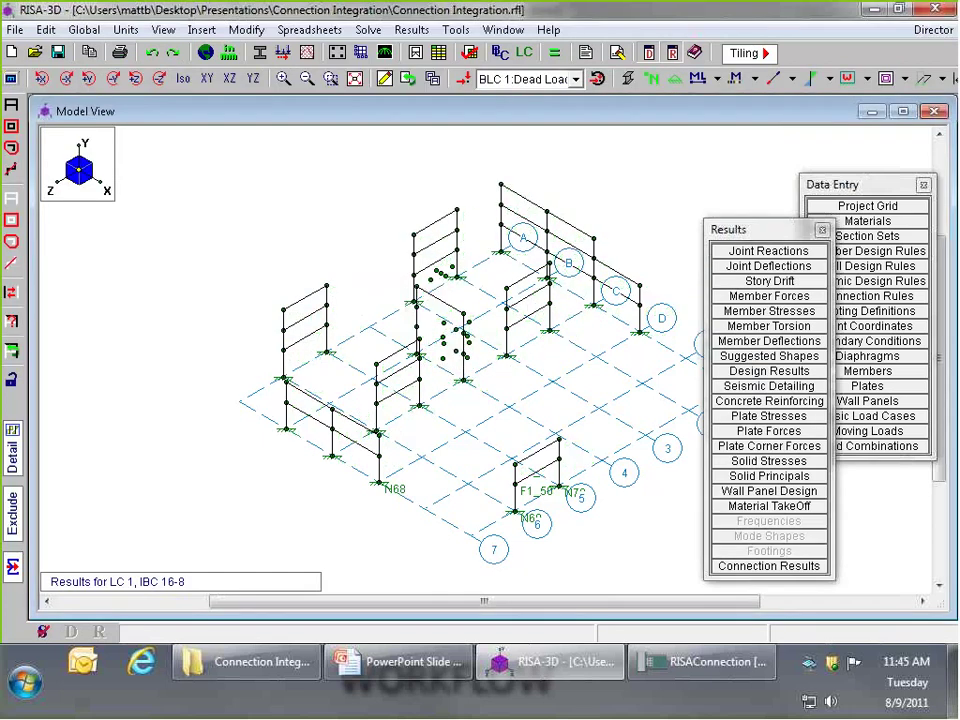
# View the Roof Beams (Gravity) group's connections in RISAConnection and return to RISA-3D
pyautogui.click(931, 30)
pyautogui.click(922, 33)
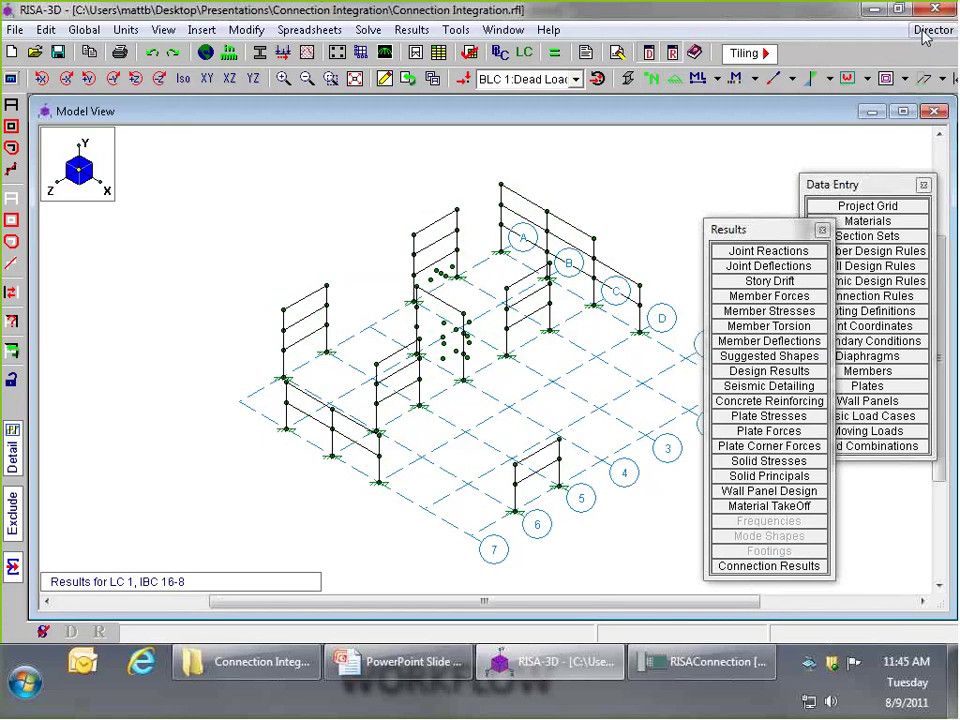
pyautogui.click(697, 668)
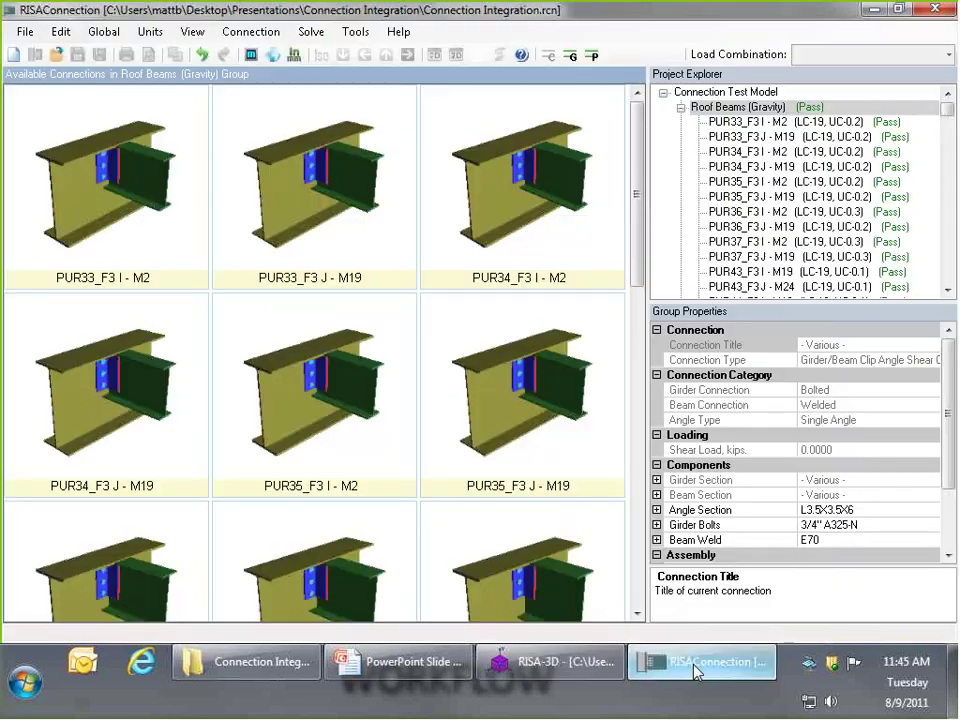
pyautogui.click(697, 668)
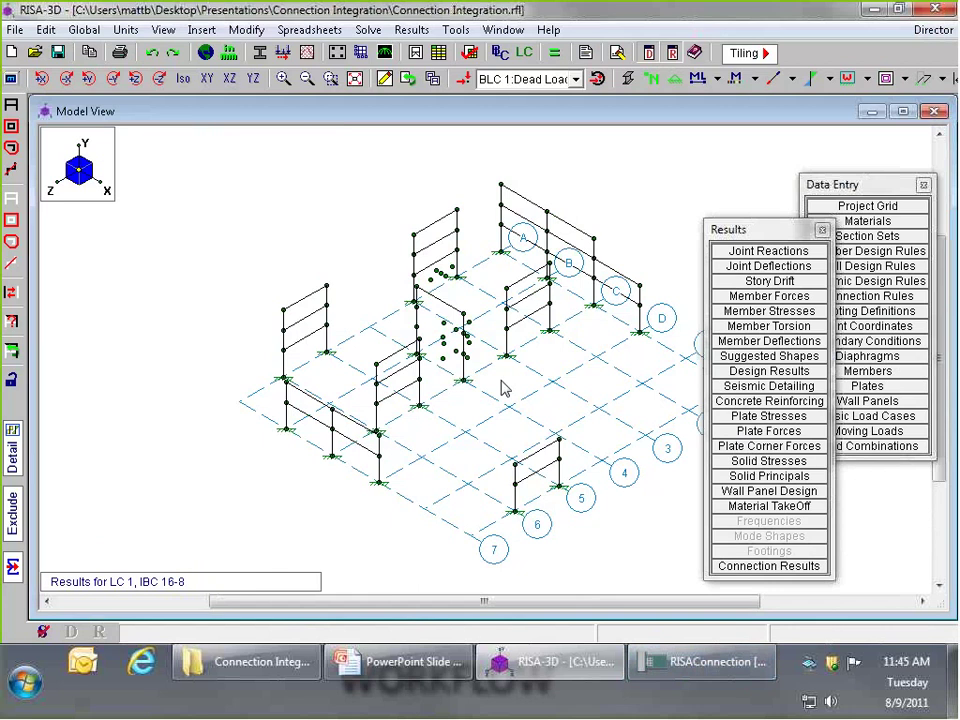
# Run the Design Connections solution to update the connection designs for the revised loads
pyautogui.click(555, 55)
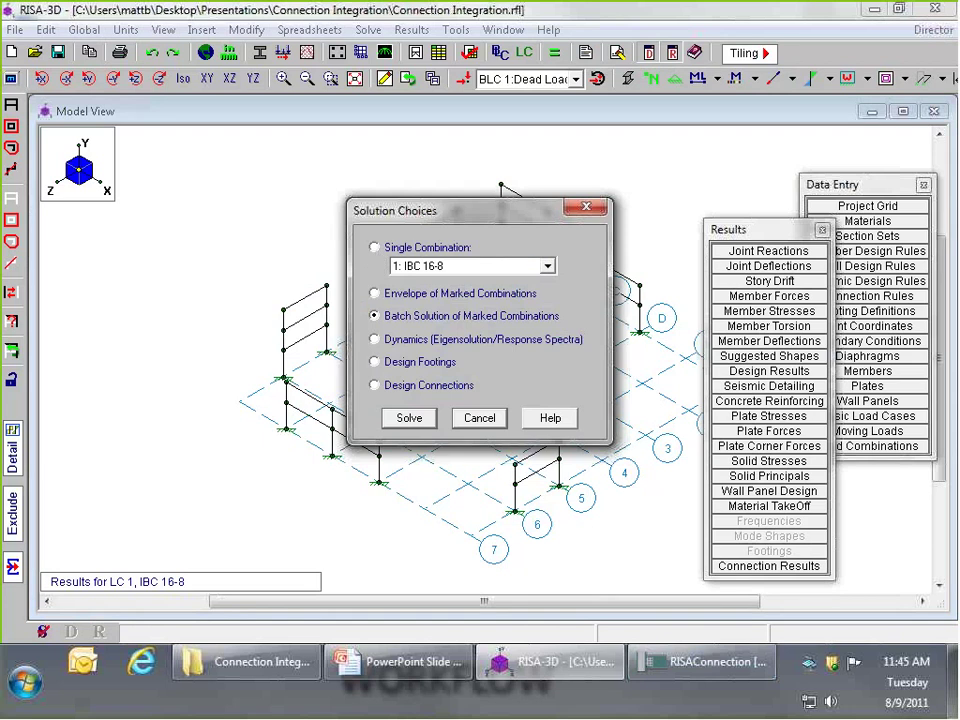
pyautogui.click(387, 390)
pyautogui.click(409, 420)
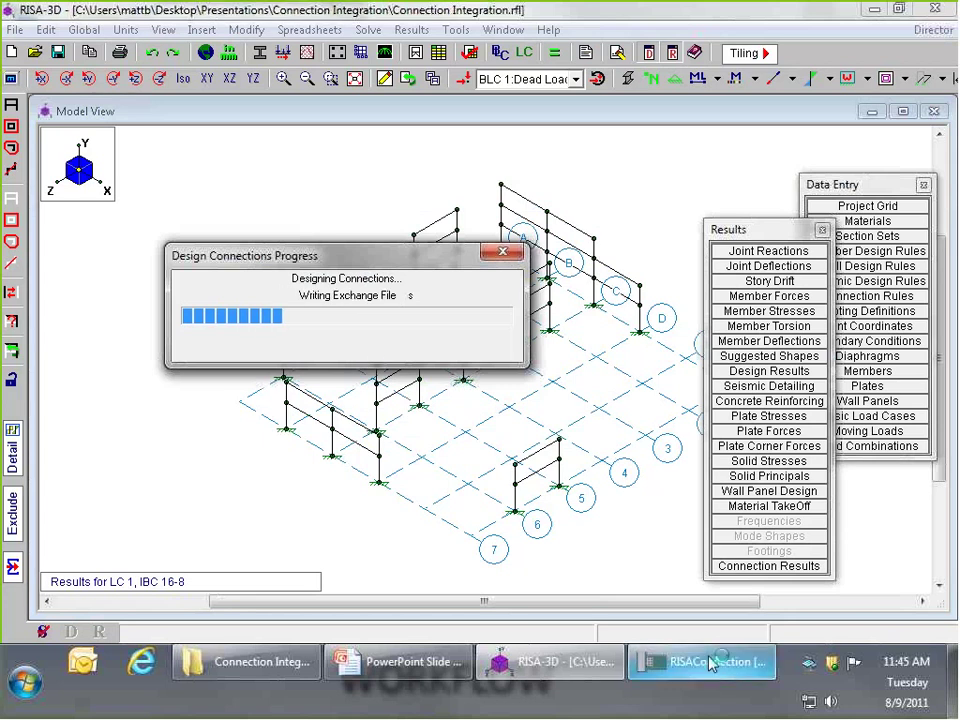
pyautogui.moveTo(712, 664)
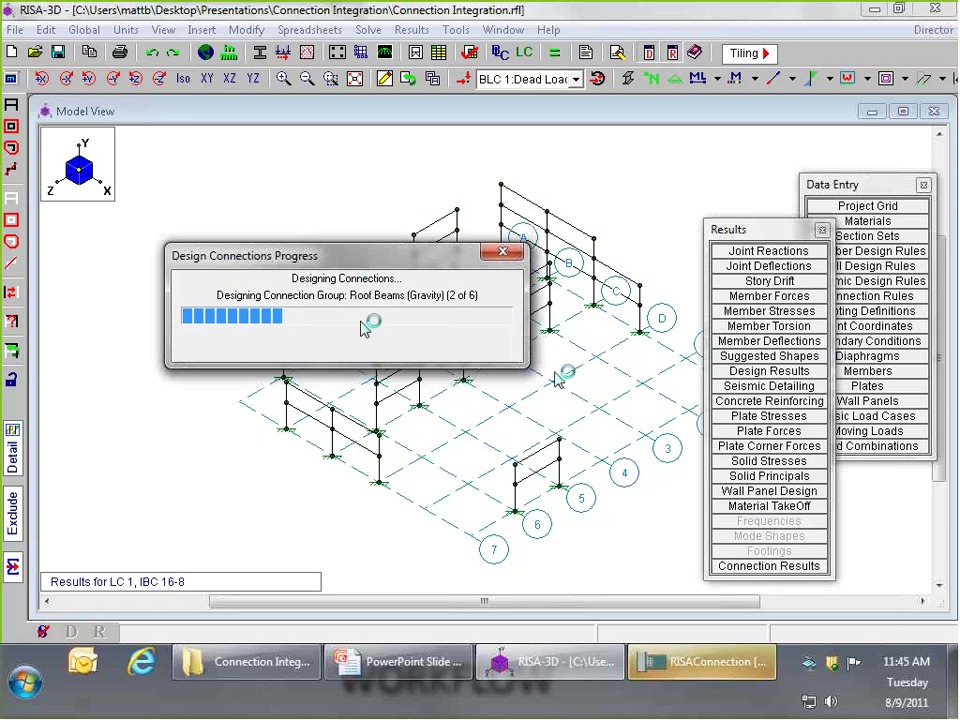
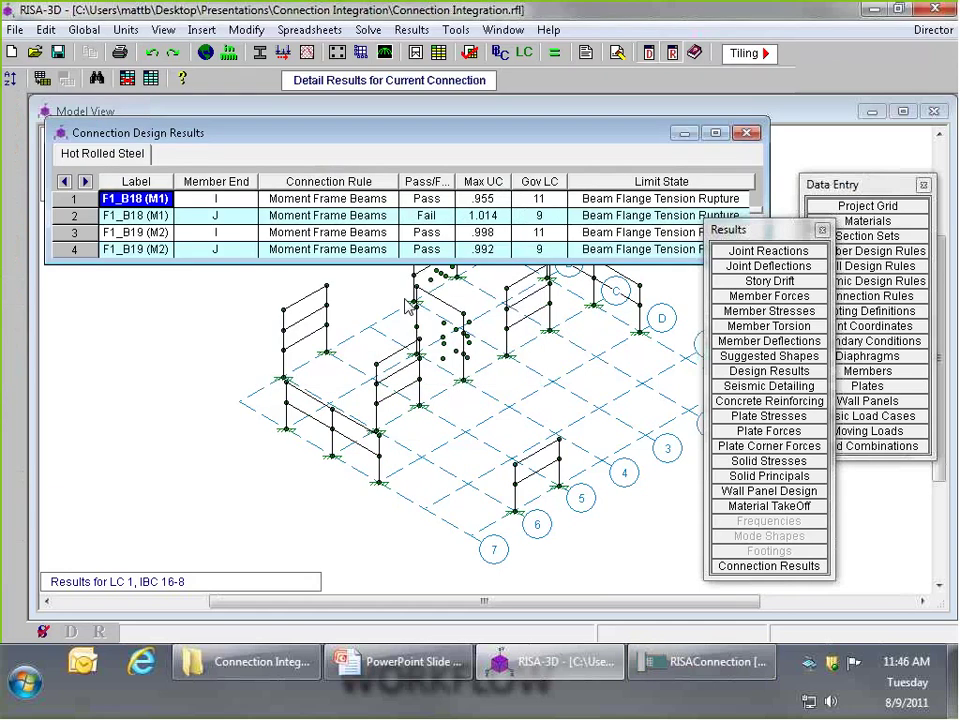
# Enlarge and close the Connection Design Results window, and display Connection Results on the members in the model view
pyautogui.moveTo(540, 258); pyautogui.dragTo(532, 467)
pyautogui.click(609, 533)
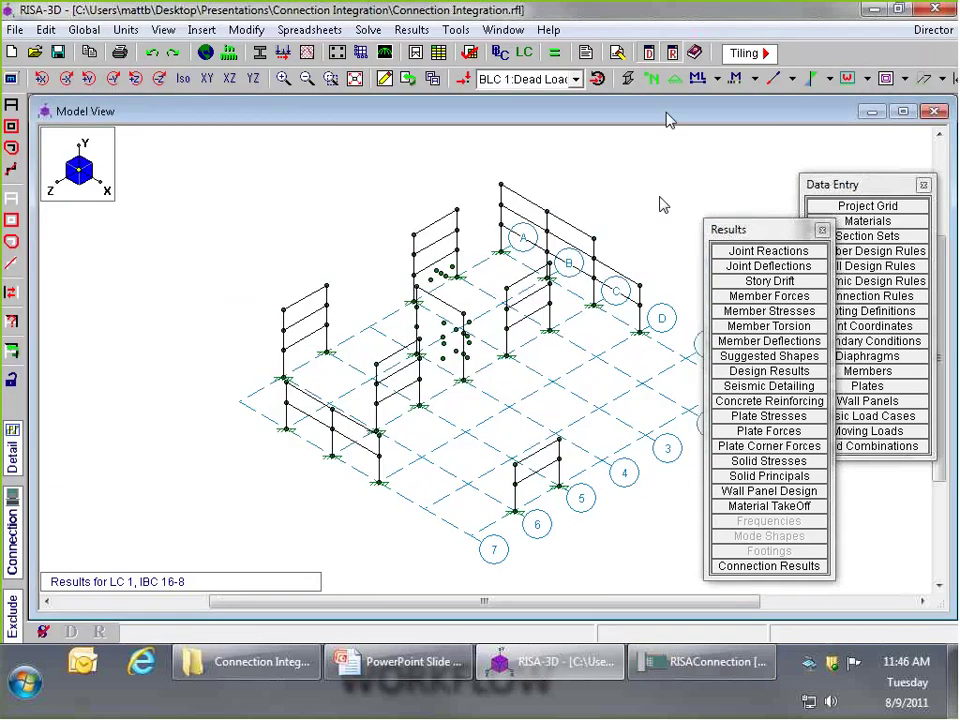
pyautogui.click(793, 78)
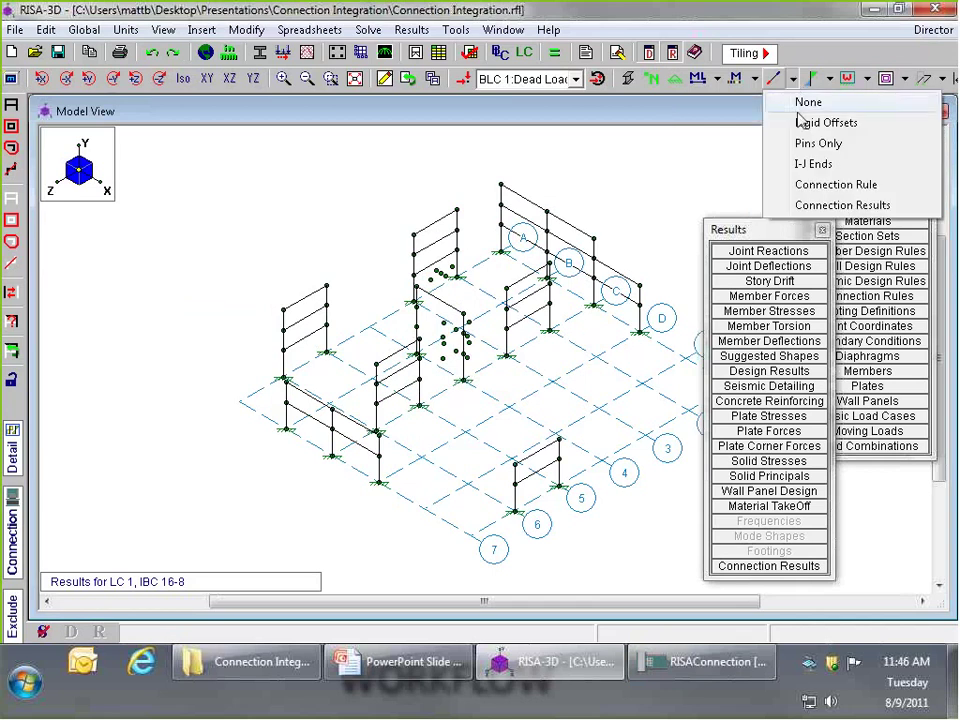
pyautogui.click(842, 205)
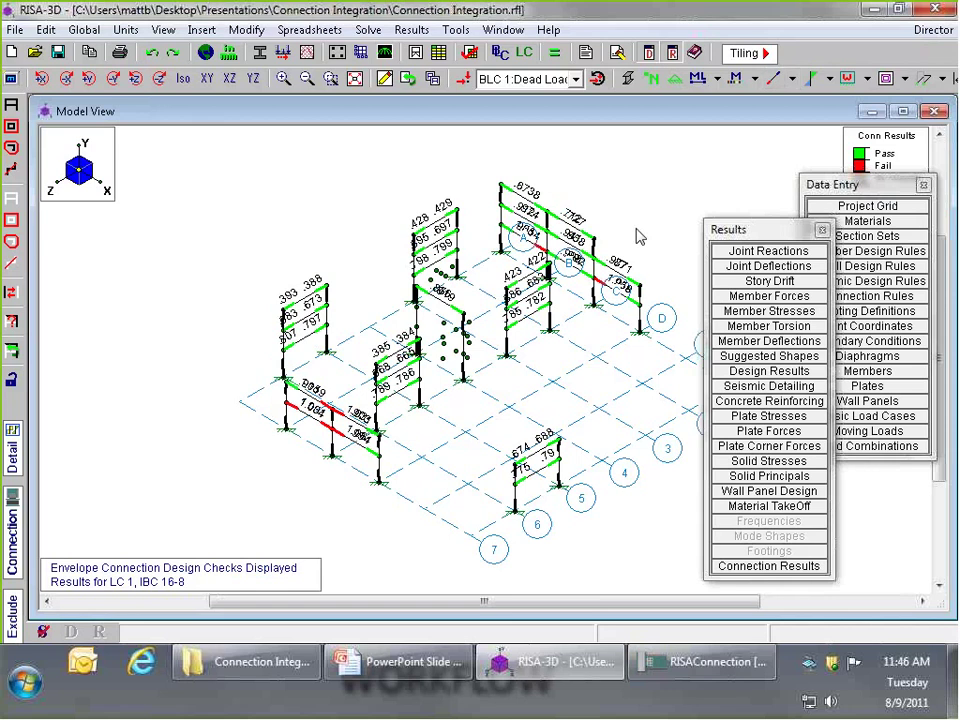
# Open the failing first-floor moment frame beam connection at grid C-7 in RISAConnection from the RISA-3D model view
pyautogui.scroll(5, 640, 237)
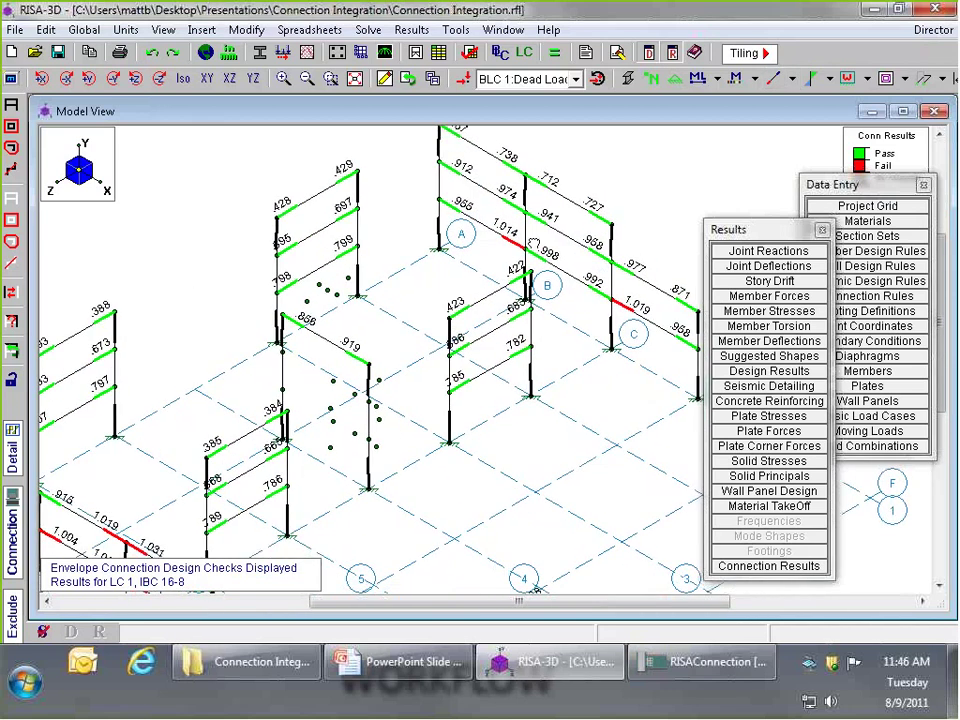
pyautogui.scroll(-5, 540, 236)
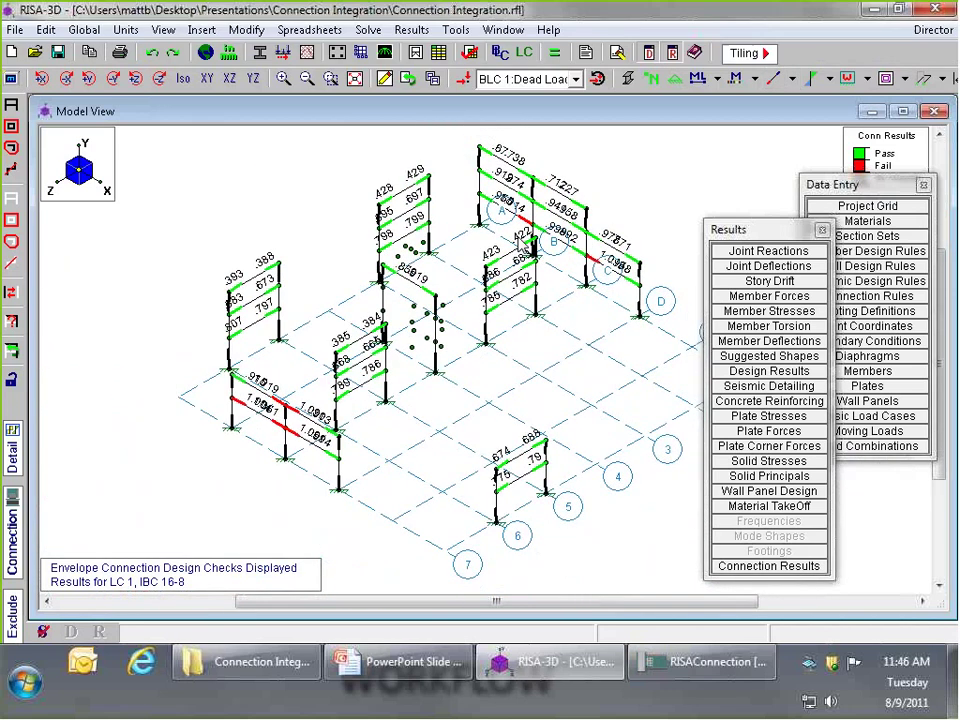
pyautogui.scroll(3, 557, 215)
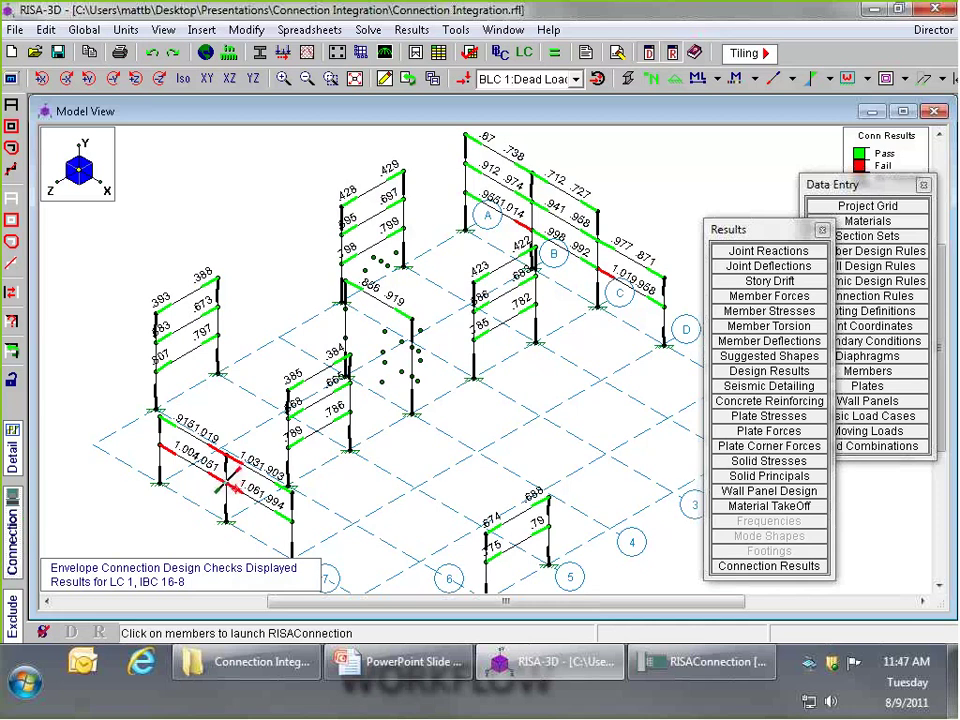
pyautogui.click(221, 487)
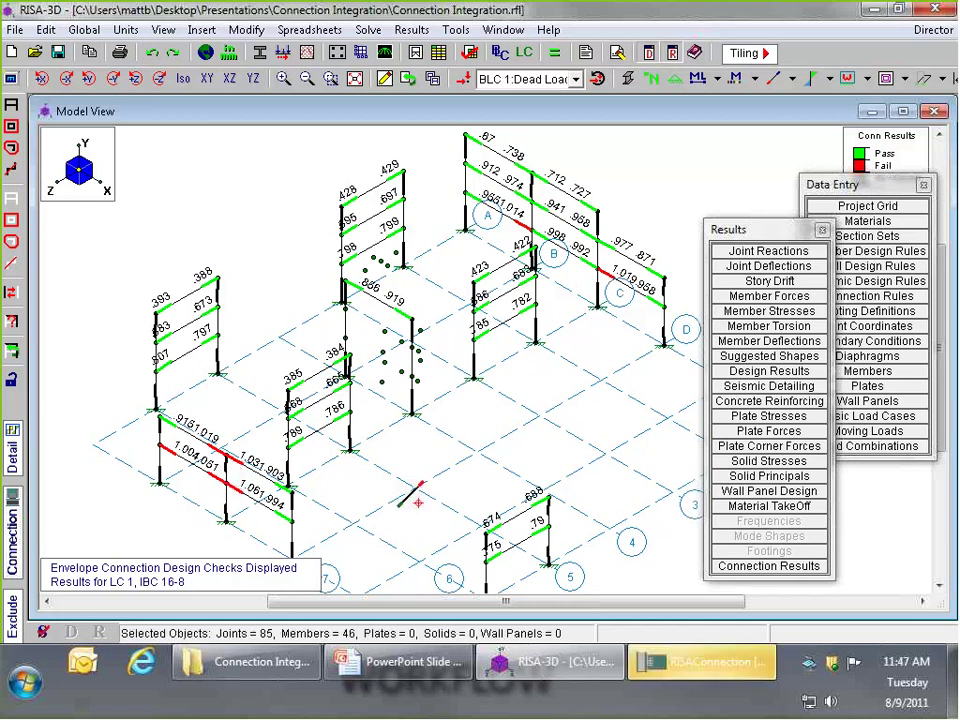
pyautogui.click(690, 677)
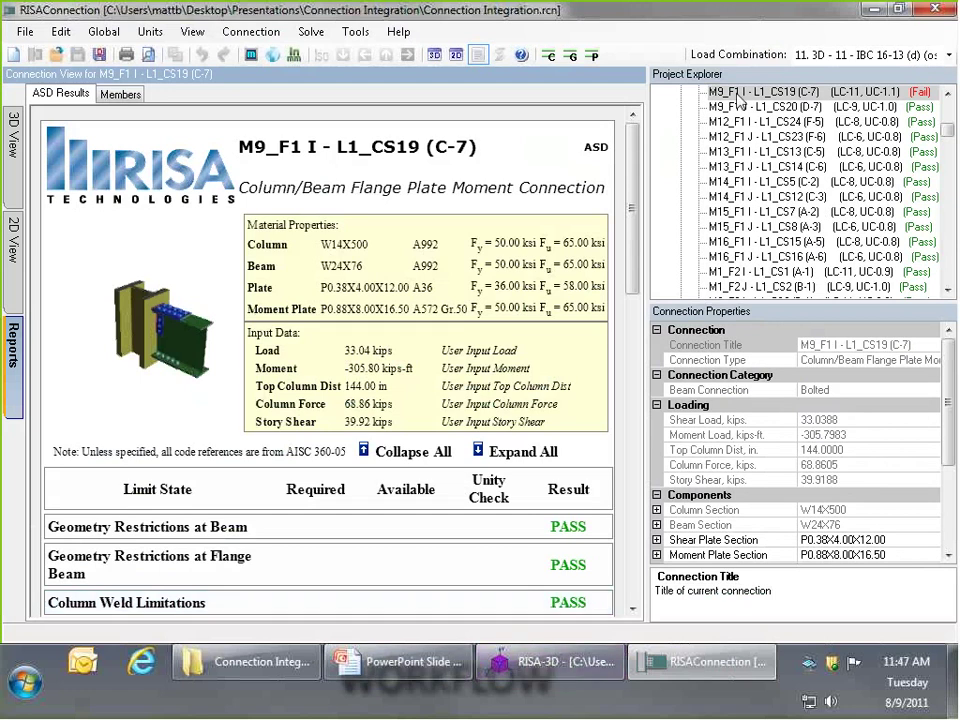
pyautogui.click(525, 661)
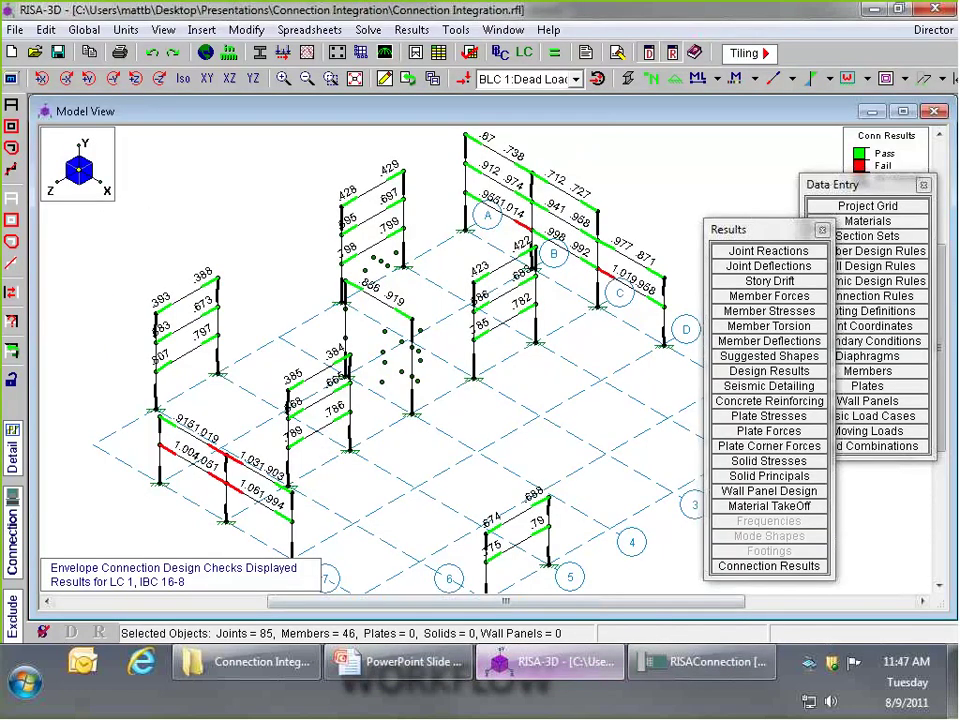
pyautogui.click(701, 661)
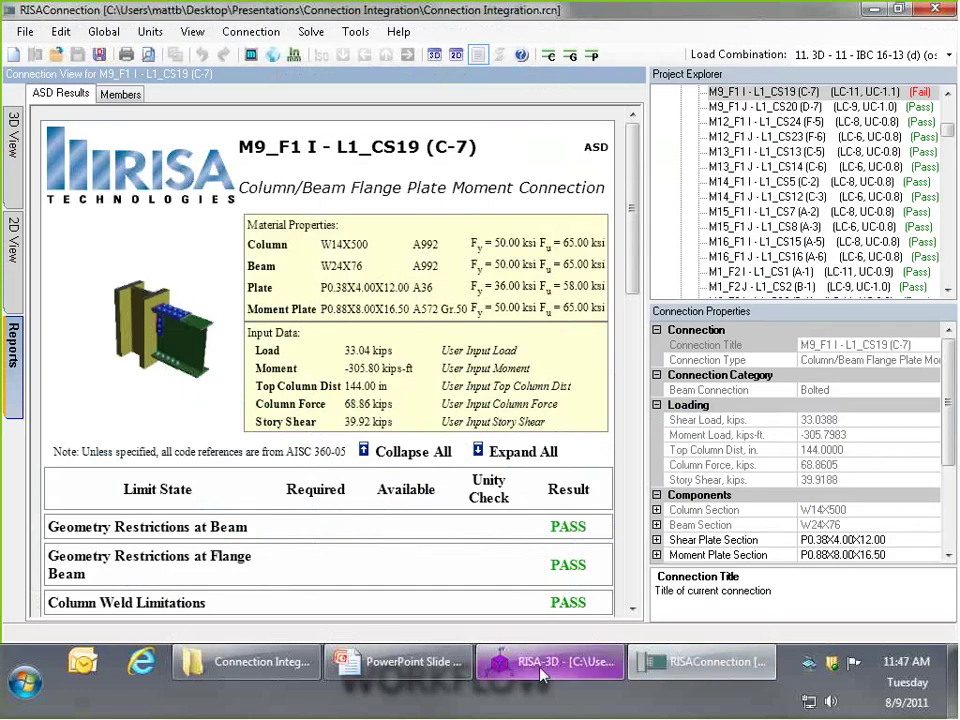
# Examine the M9_F1 I connection's limit states, expanding and collapsing the Beam Flange Tension Rupture details
pyautogui.scroll(-1, 633, 237)
pyautogui.scroll(-5, 633, 237)
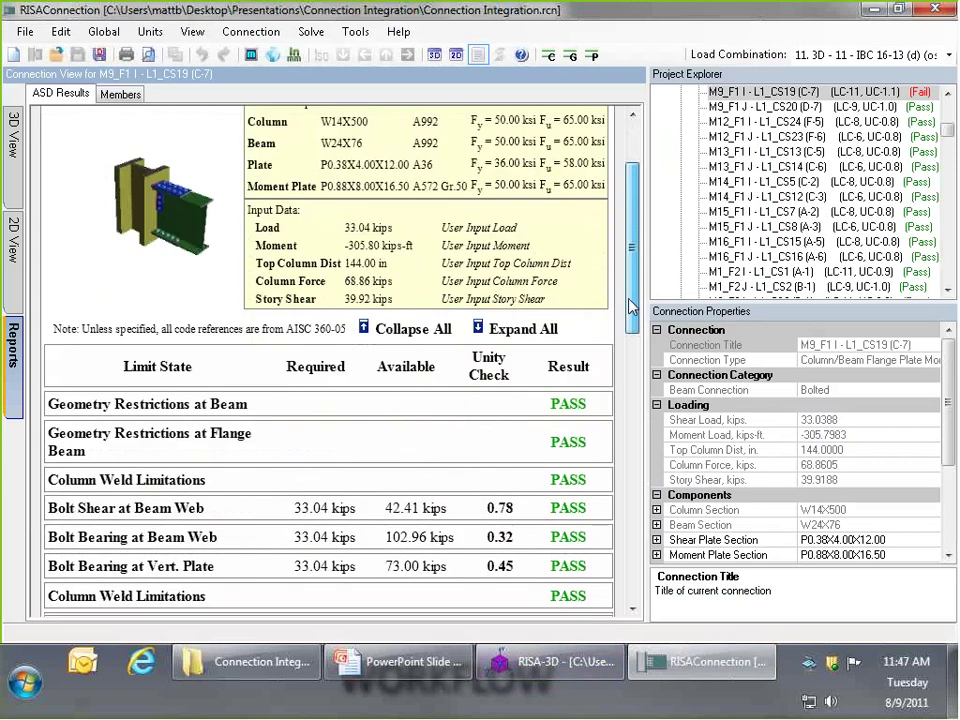
pyautogui.click(174, 418)
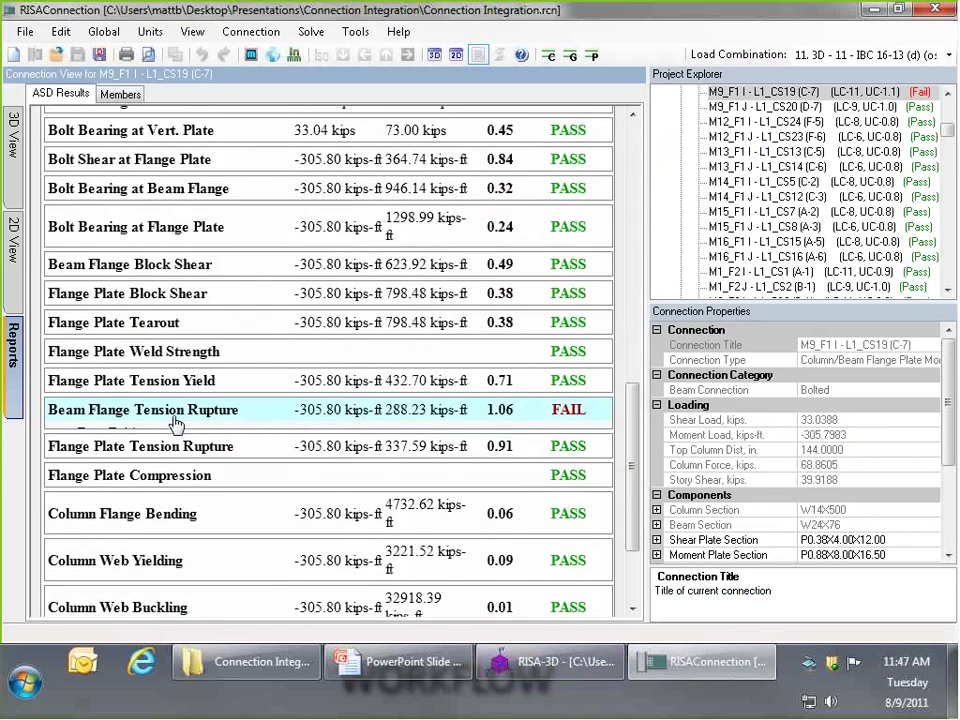
pyautogui.click(174, 418)
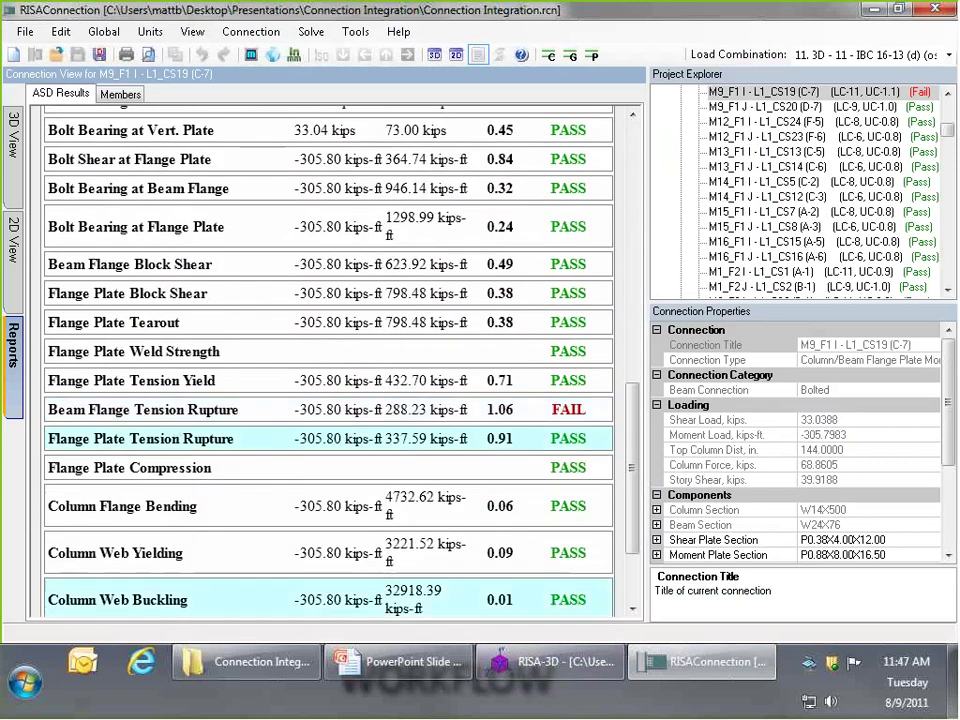
# Review the M8_F1 I connection's Beam Flange Tension Rupture check in RISAConnection and return to RISA-3D
pyautogui.click(555, 661)
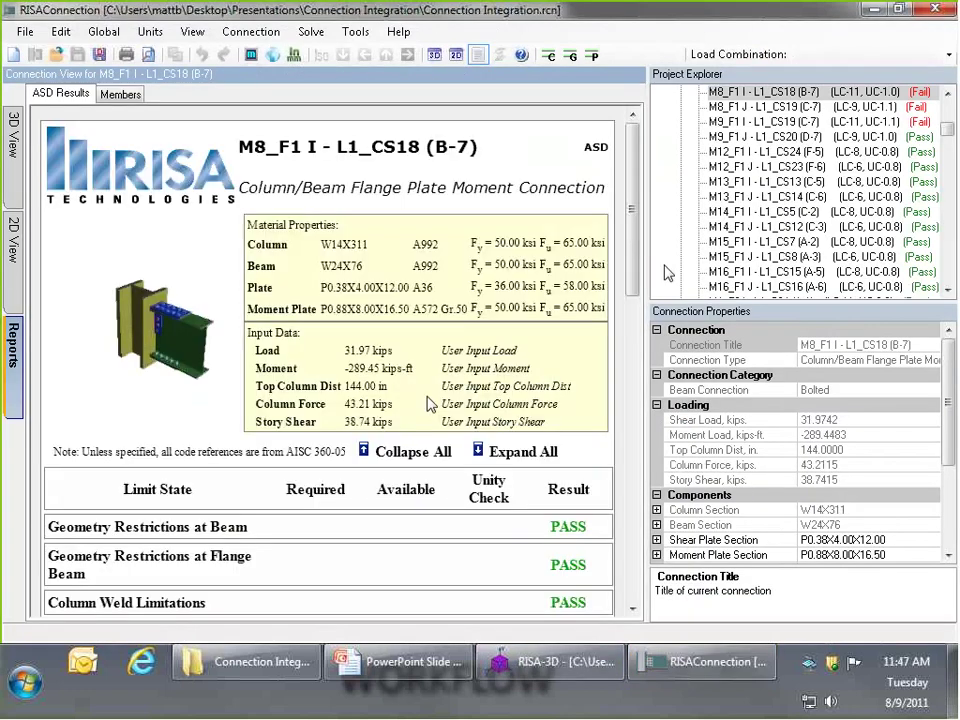
pyautogui.scroll(-10, 591, 369)
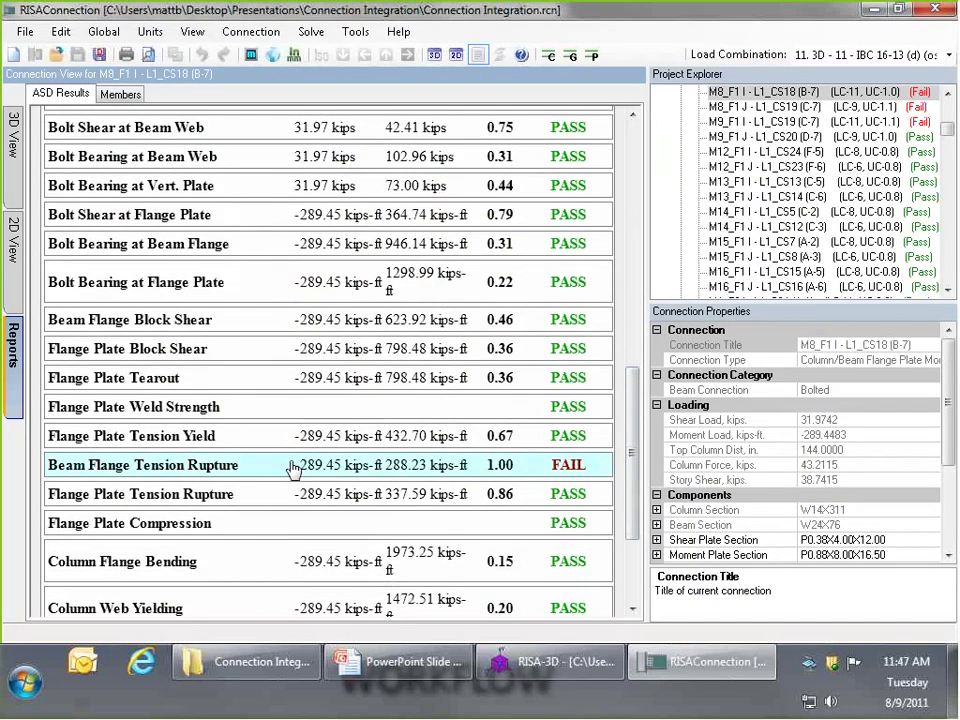
pyautogui.click(556, 661)
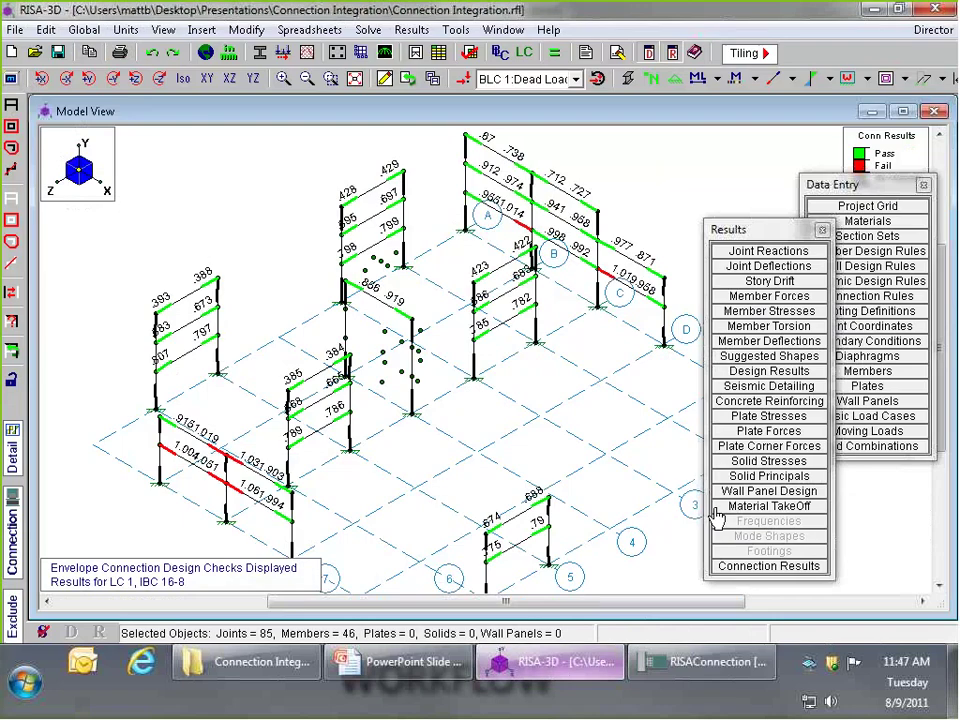
# Open the Connection Results spreadsheet, look through the moment frame beams' pass/fail and governing limit states, and close it
pyautogui.click(744, 567)
pyautogui.moveTo(753, 231); pyautogui.dragTo(851, 219)
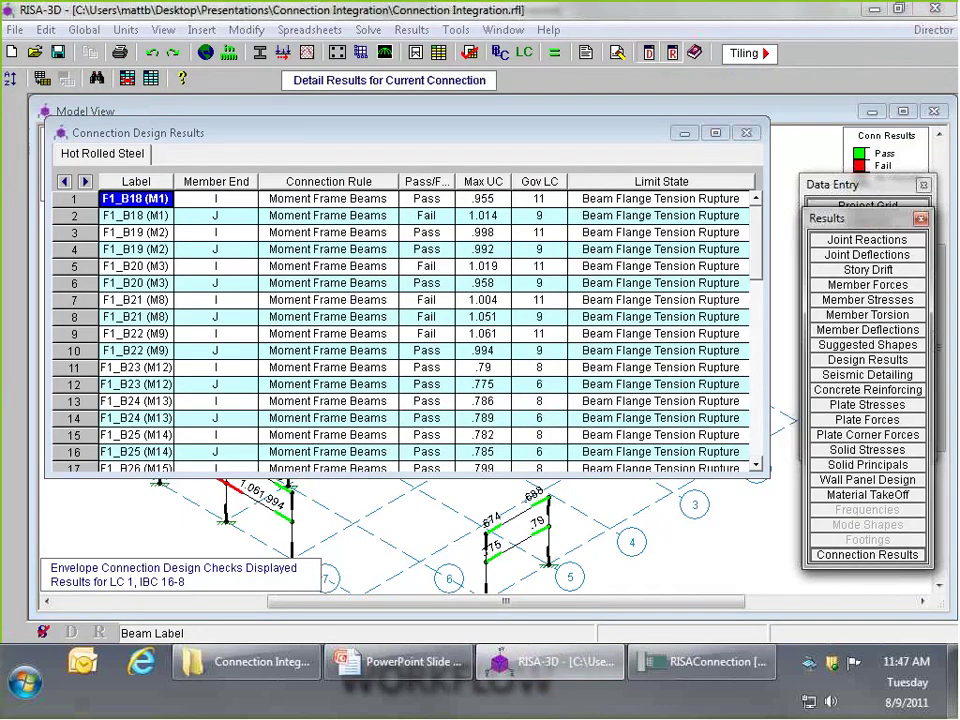
pyautogui.moveTo(756, 236); pyautogui.dragTo(755, 403)
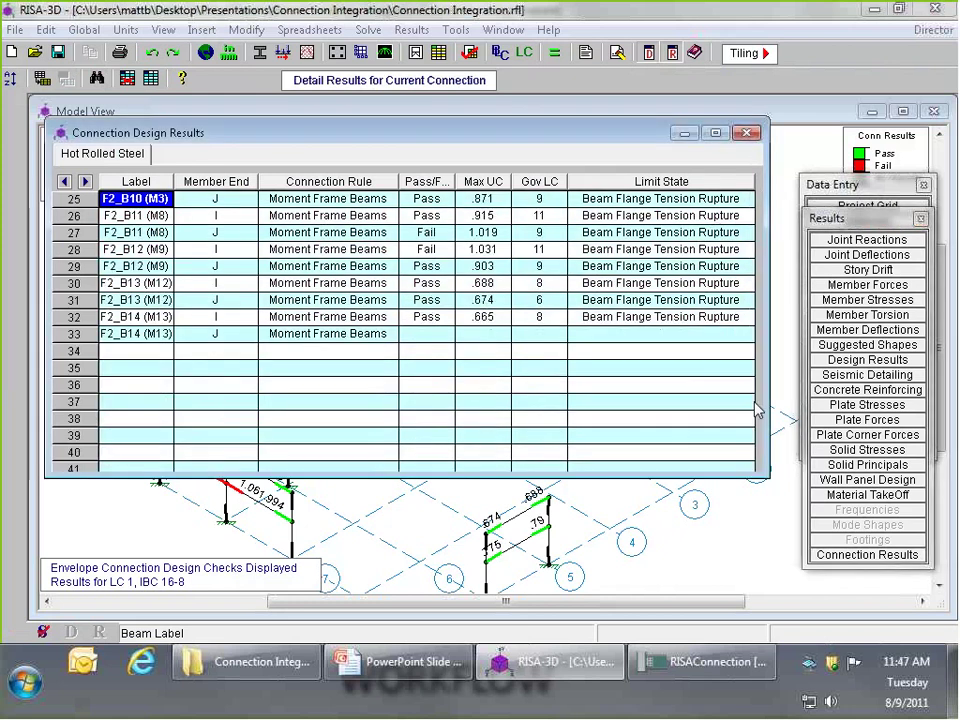
pyautogui.scroll(-2, 744, 261)
pyautogui.scroll(10, 744, 261)
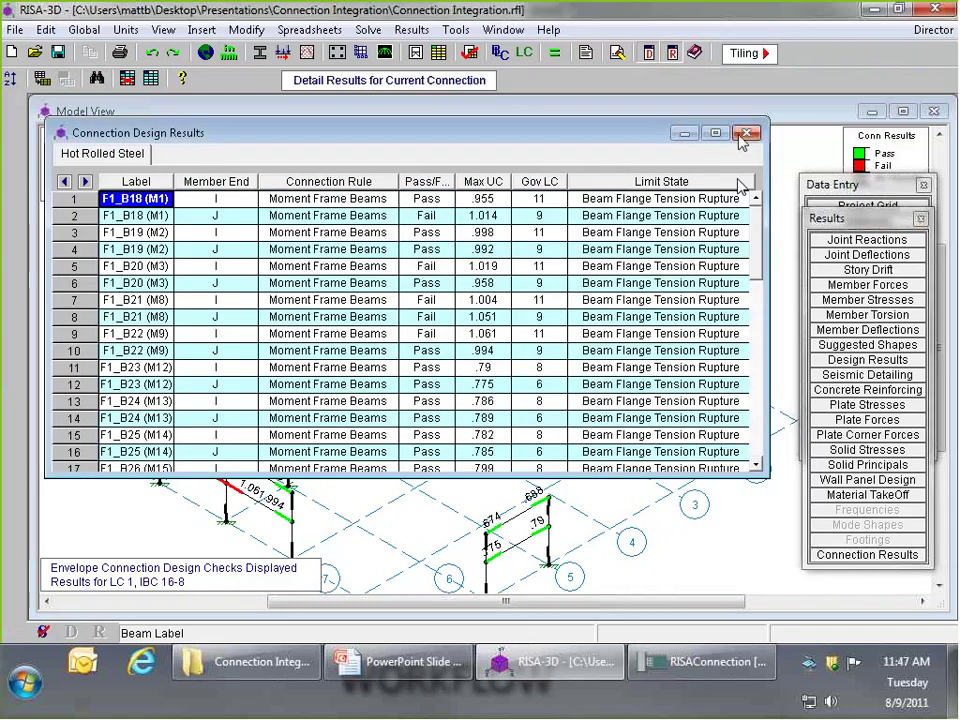
pyautogui.click(746, 133)
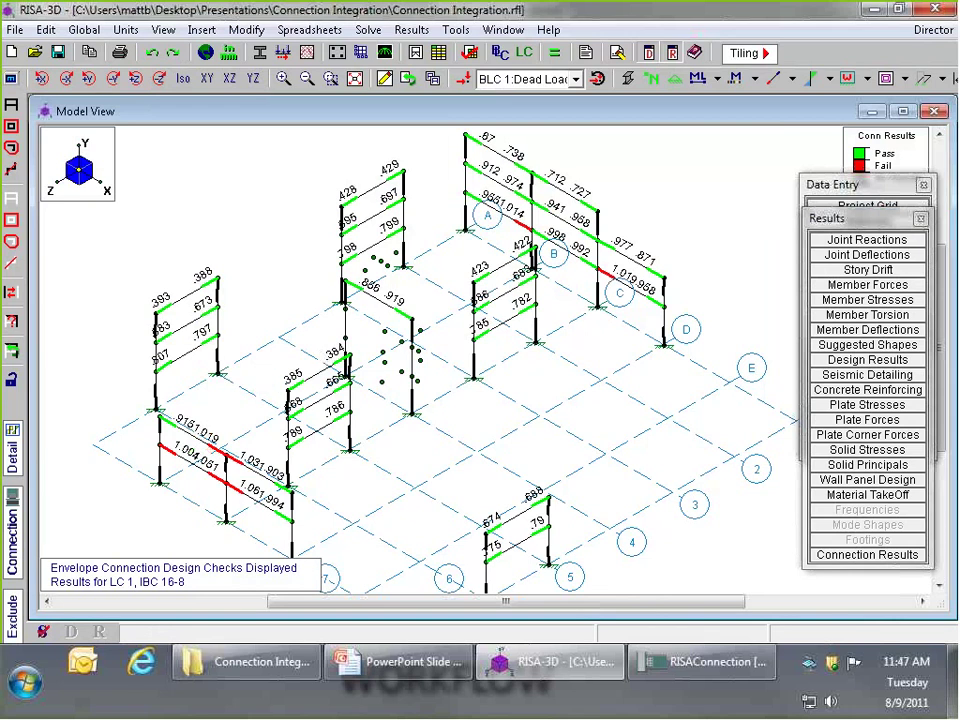
# Show the drawing tools, unselect the whole model, and select only the members with the W24X76 shape
pyautogui.click(385, 80)
pyautogui.click(11, 198)
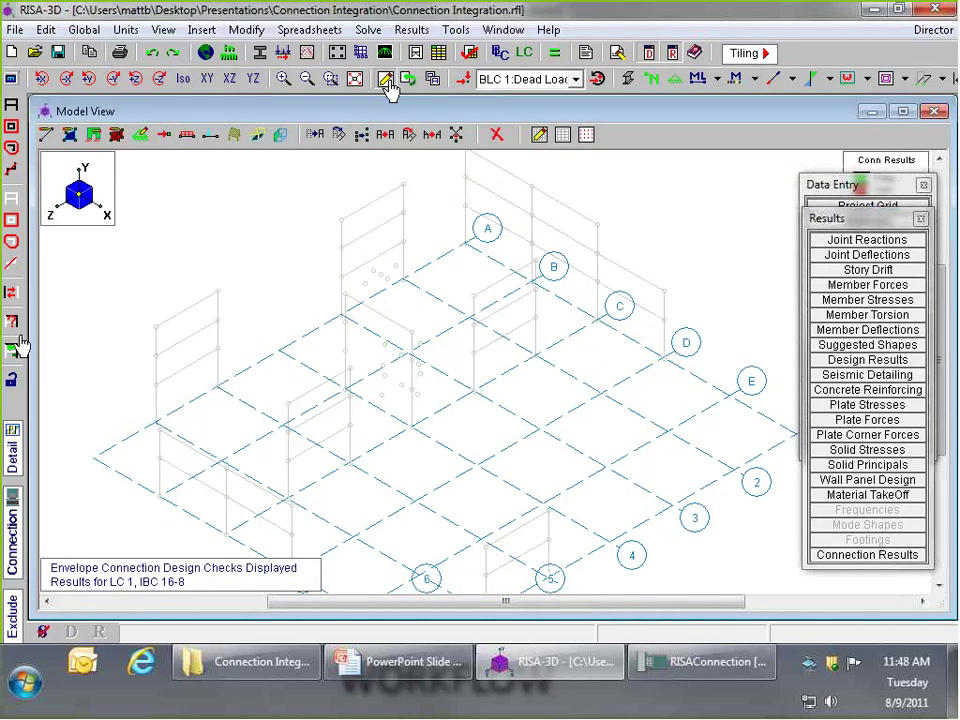
pyautogui.click(12, 322)
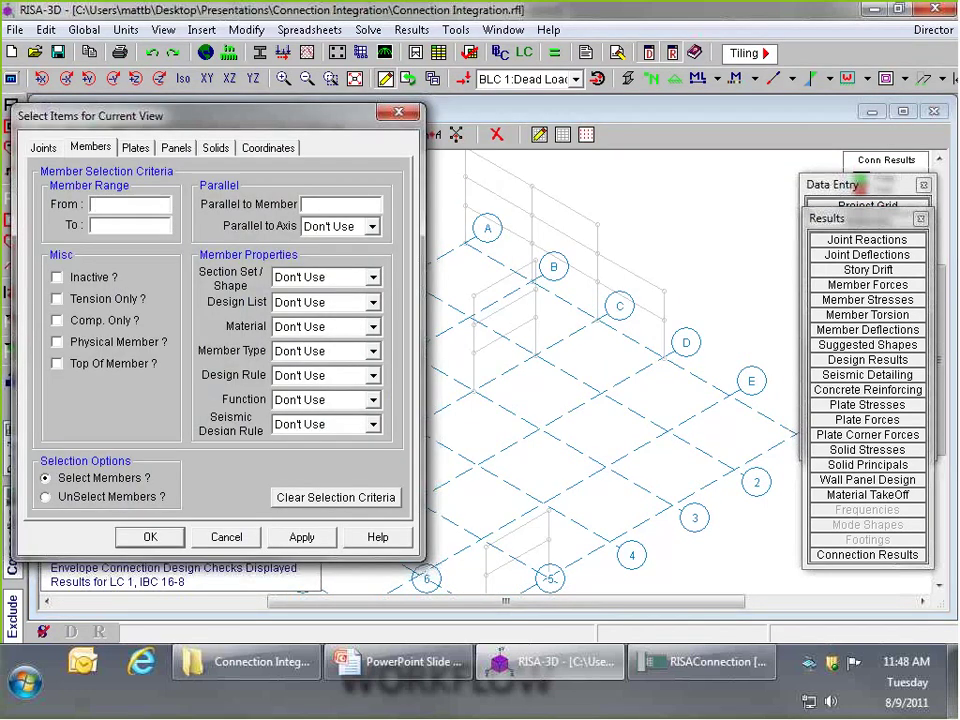
pyautogui.click(373, 277)
pyautogui.scroll(-5, 372, 390)
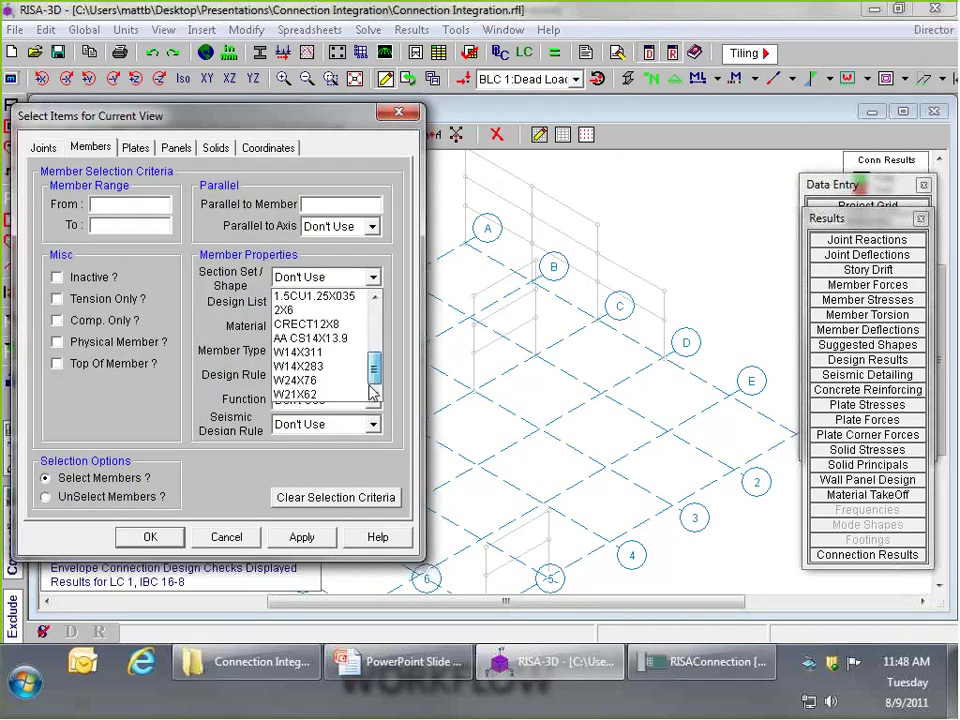
pyautogui.click(319, 381)
pyautogui.click(150, 537)
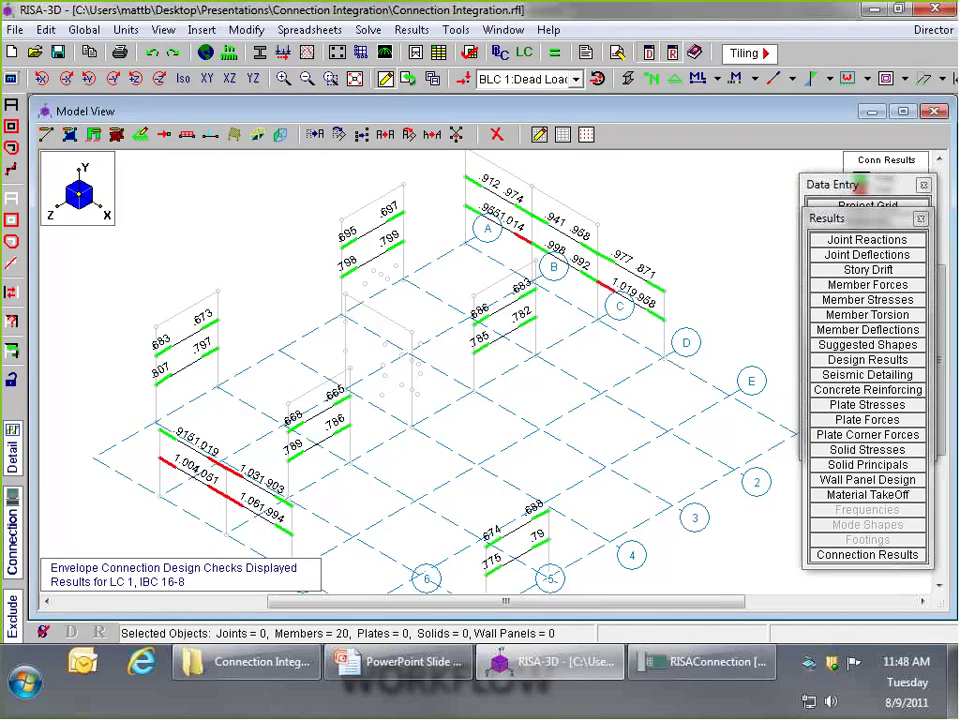
# Modify the selected members' properties by directly assigning the W24X94 shape and apply the change
pyautogui.click(116, 134)
pyautogui.click(366, 248)
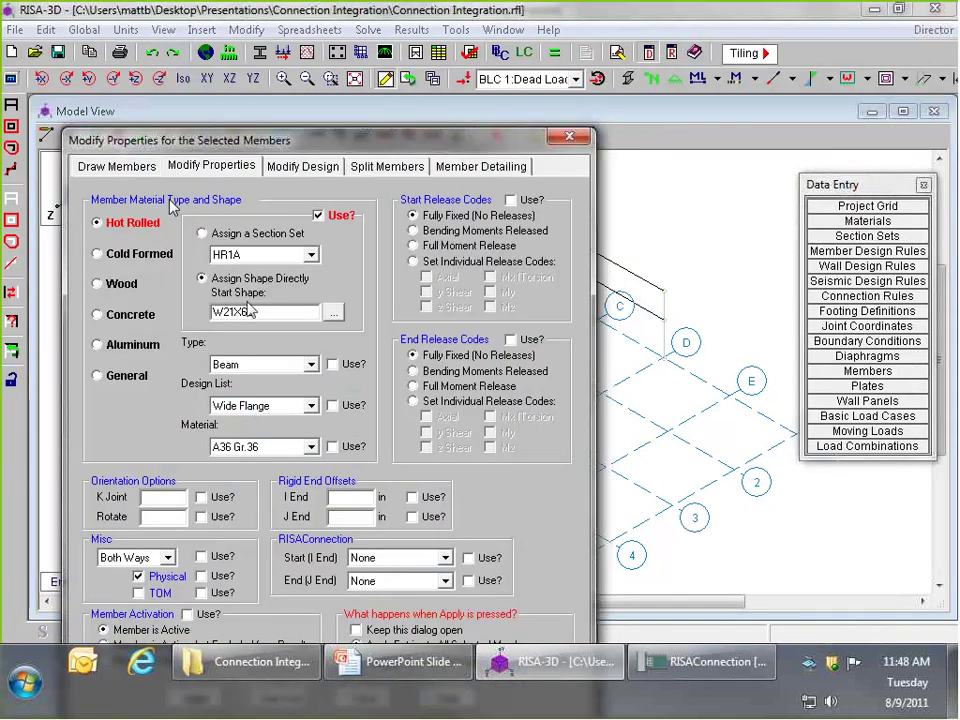
pyautogui.write('2')
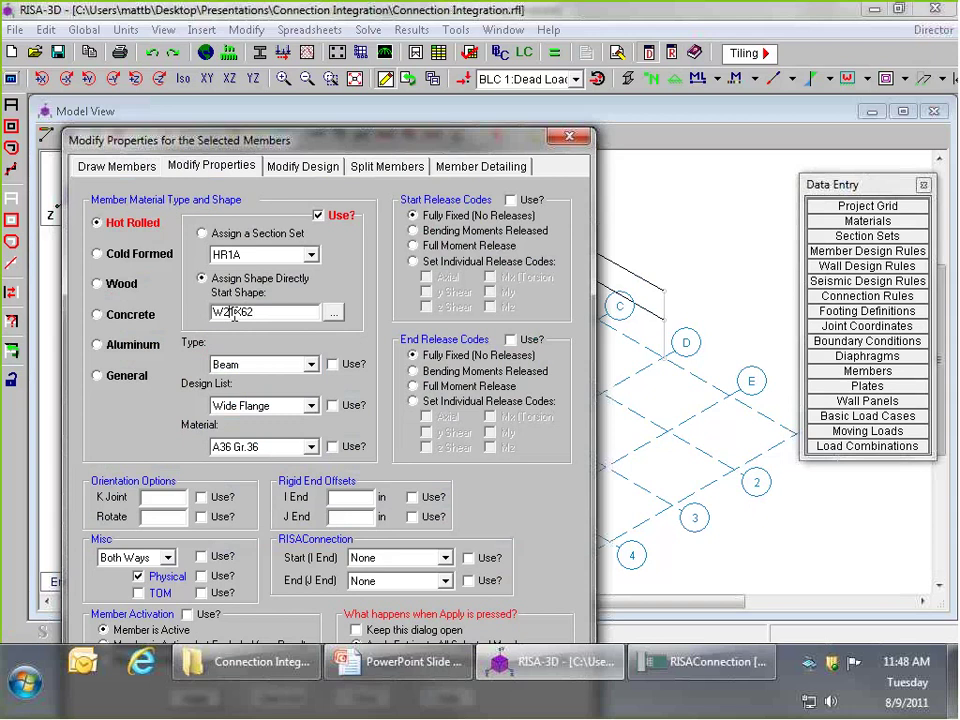
pyautogui.press('BackSpace')
pyautogui.write('4')
pyautogui.press('Right')
pyautogui.press('Delete')
pyautogui.press('Delete')
pyautogui.write('94')
pyautogui.moveTo(424, 141); pyautogui.dragTo(465, 31)
pyautogui.click(217, 596)
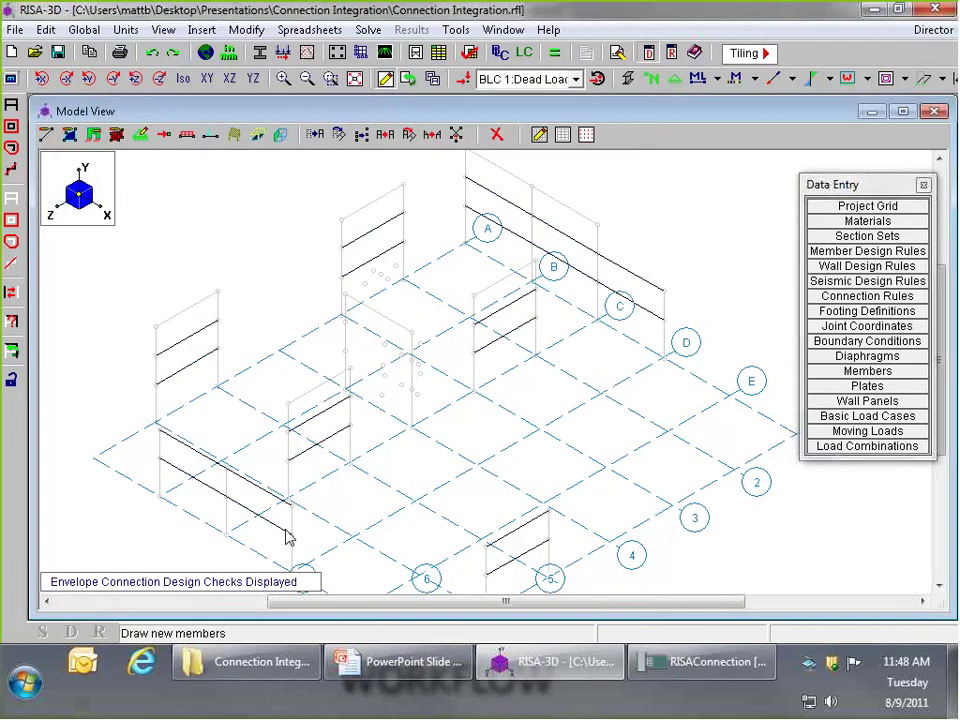
# Reselect the entire model and run a batch solution of the marked combinations
pyautogui.click(11, 103)
pyautogui.click(416, 52)
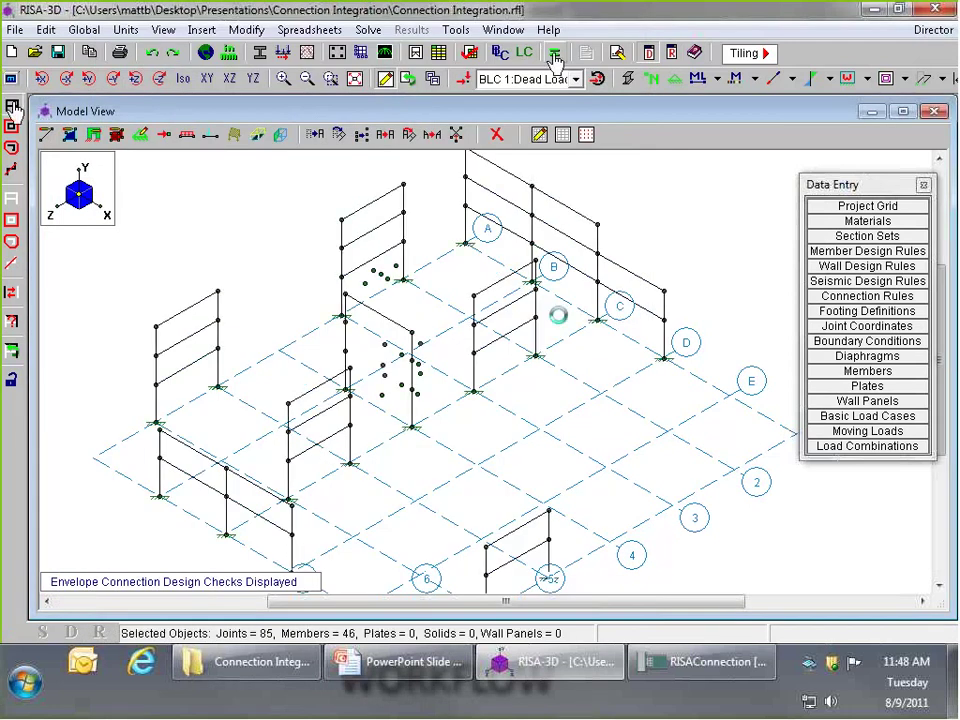
pyautogui.click(420, 318)
pyautogui.click(409, 418)
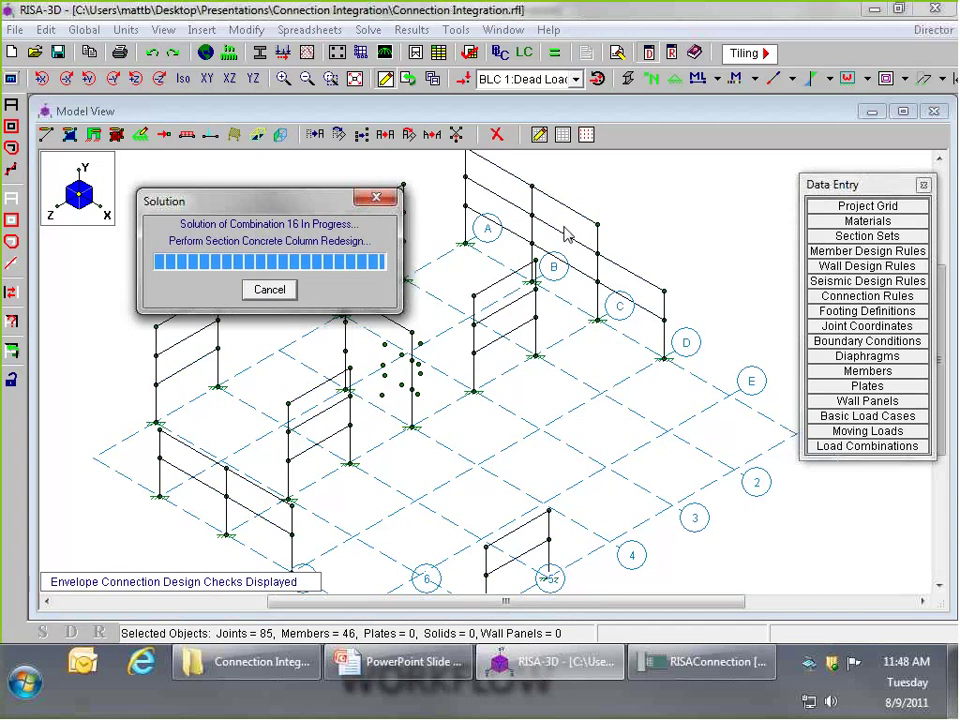
# Run the Design Connections solution for the model with the revised beam shapes
pyautogui.click(554, 54)
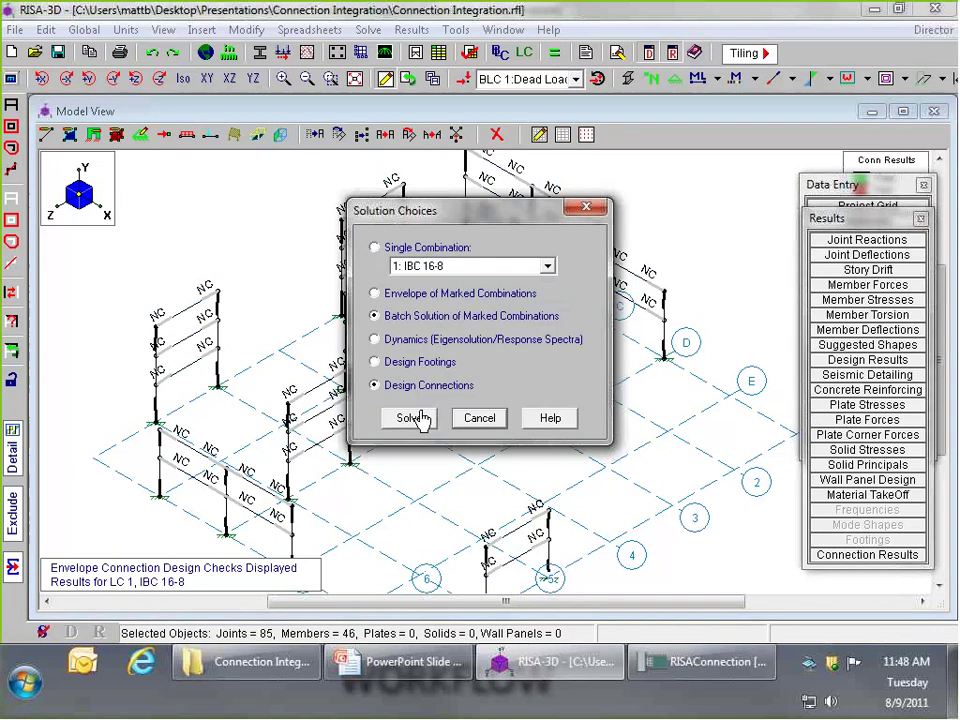
pyautogui.click(412, 418)
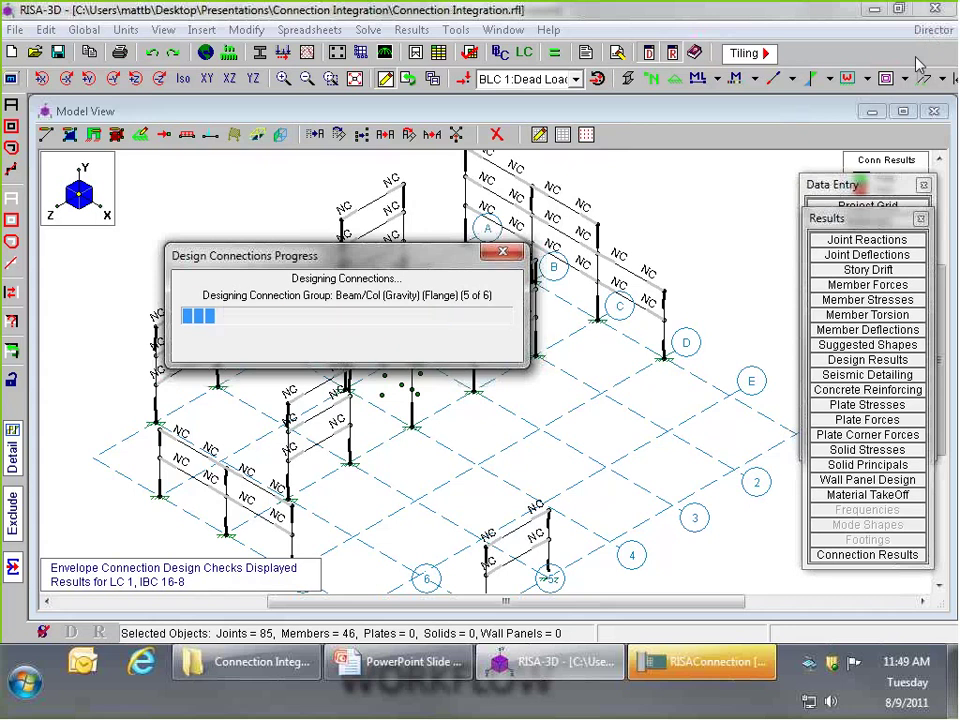
pyautogui.moveTo(714, 672)
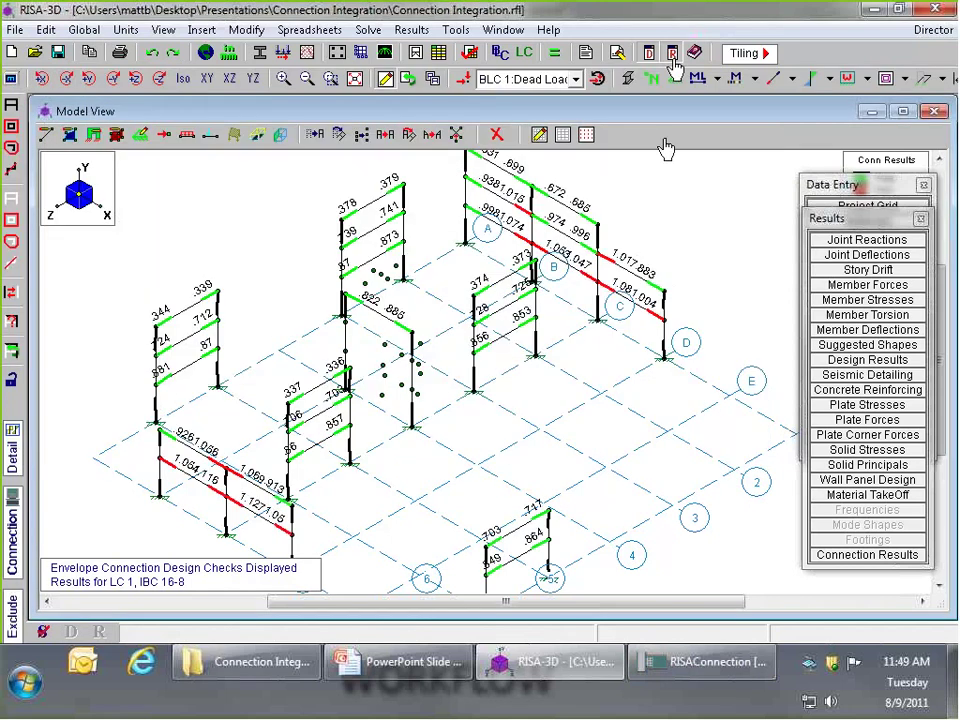
# Inspect the failing frame connections in the model view and transfer to RISAFloor
pyautogui.moveTo(419, 455); pyautogui.dragTo(388, 452, button='middle')
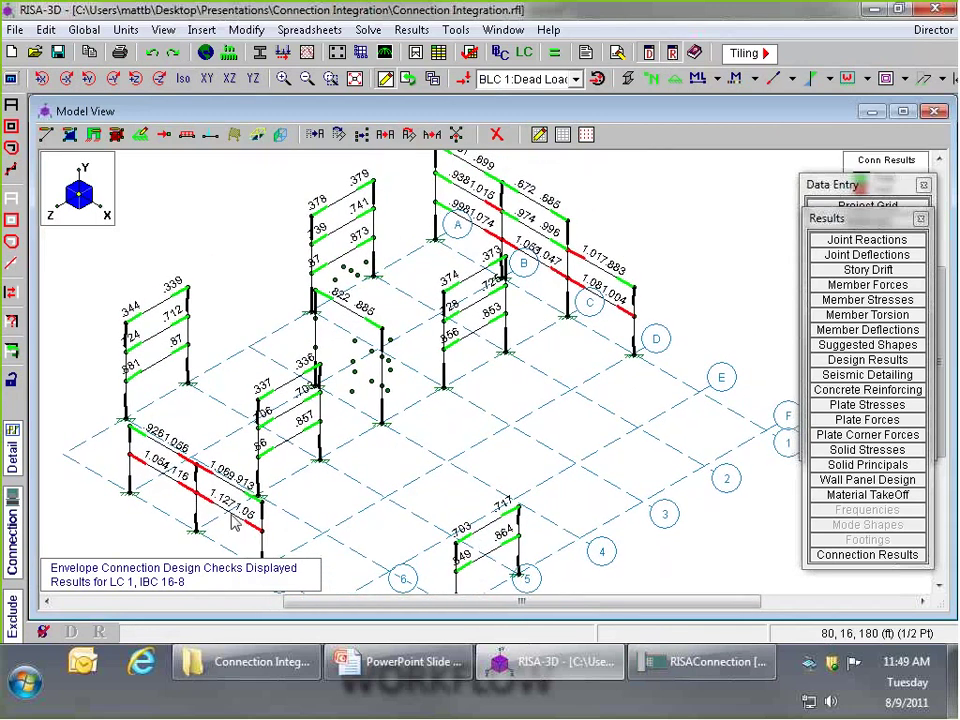
pyautogui.click(932, 30)
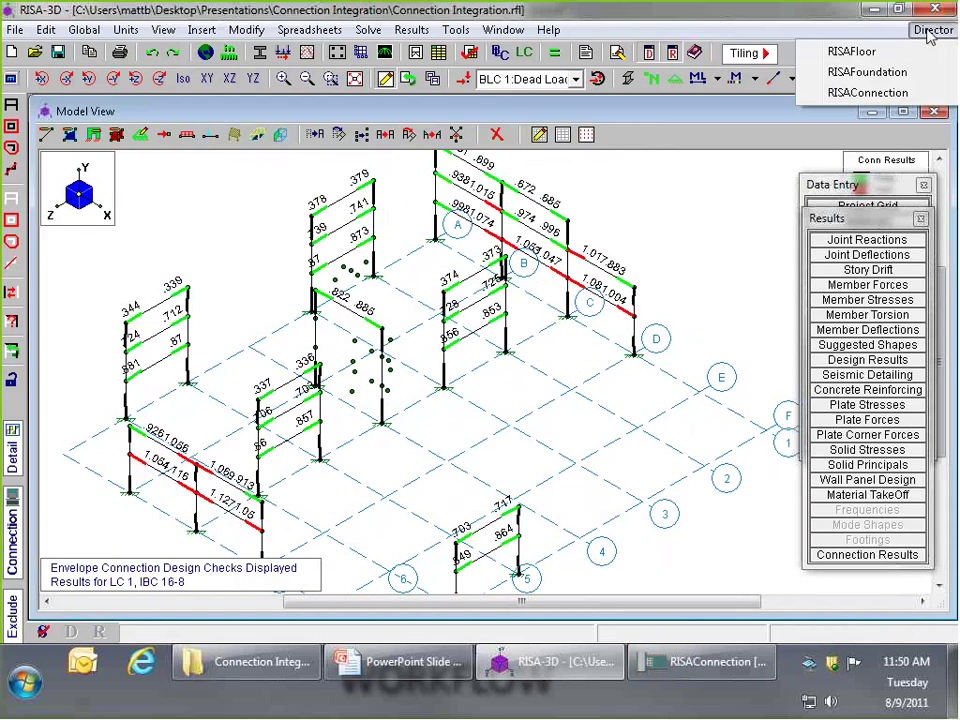
pyautogui.click(926, 50)
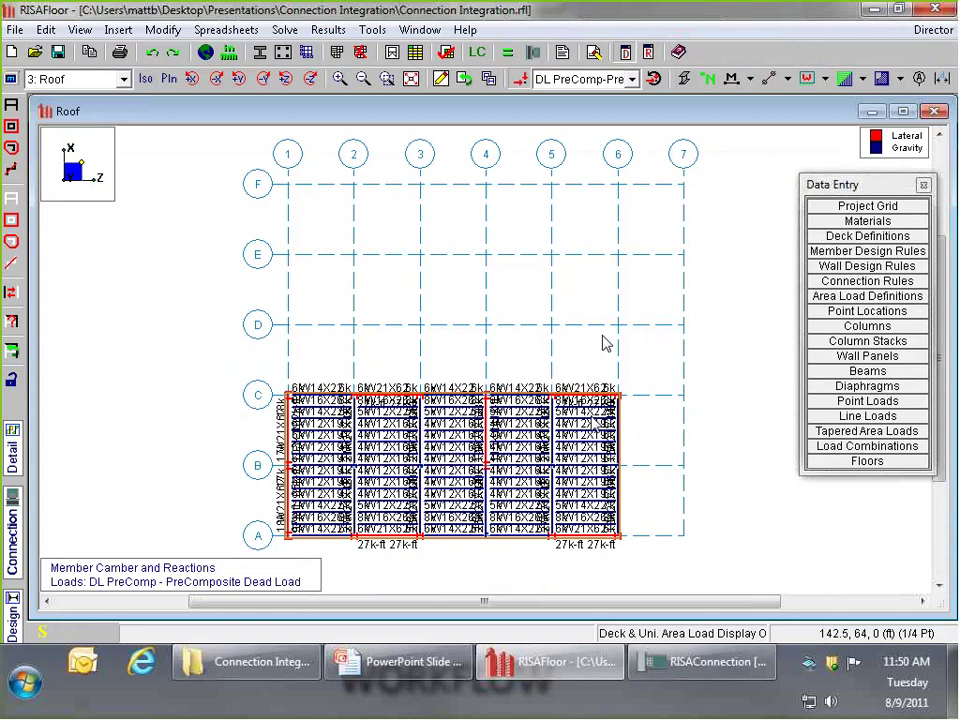
# Display the connection results on the plan and switch the view to the Second Floor
pyautogui.click(788, 79)
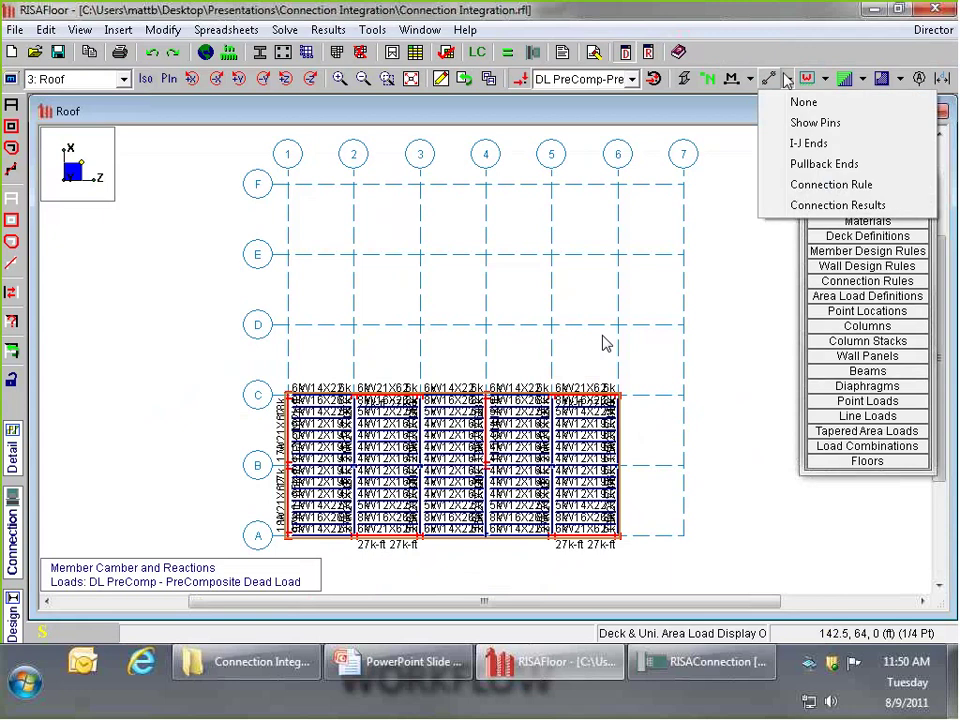
pyautogui.click(827, 208)
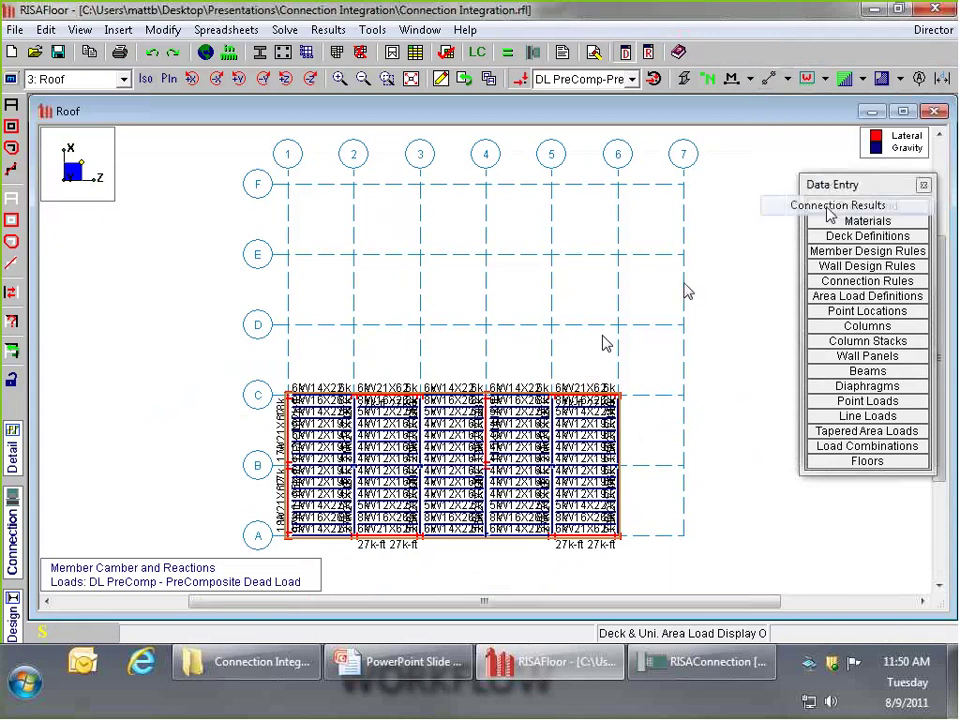
pyautogui.click(80, 79)
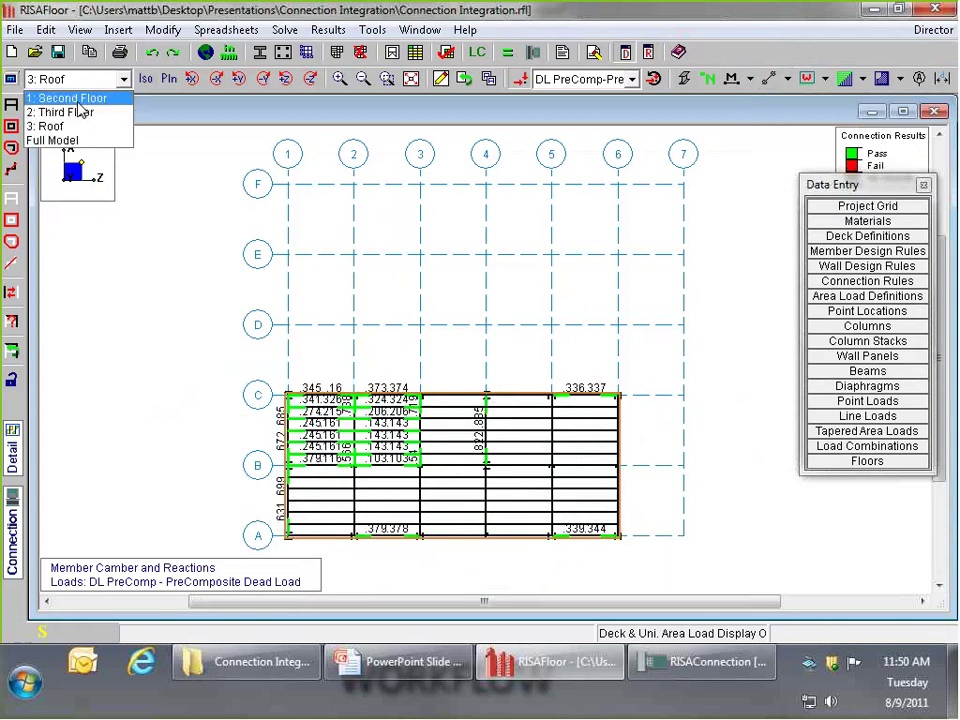
pyautogui.click(82, 99)
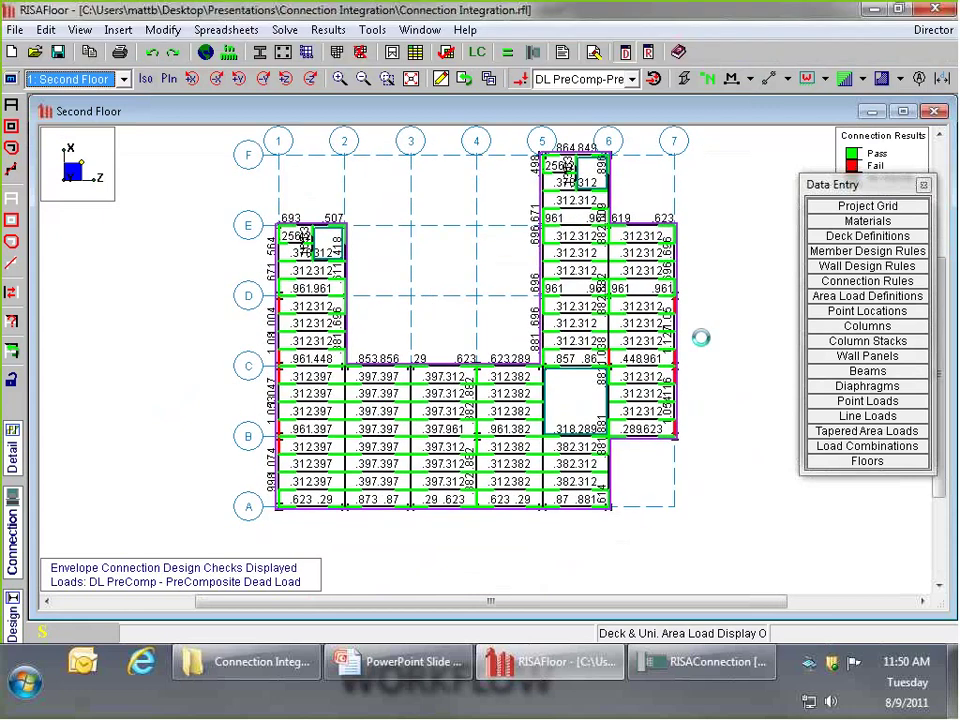
# Open the failing beam connection at grid C-6 in RISAConnection and examine its limit-state report
pyautogui.scroll(3, 700, 336)
pyautogui.click(12, 517)
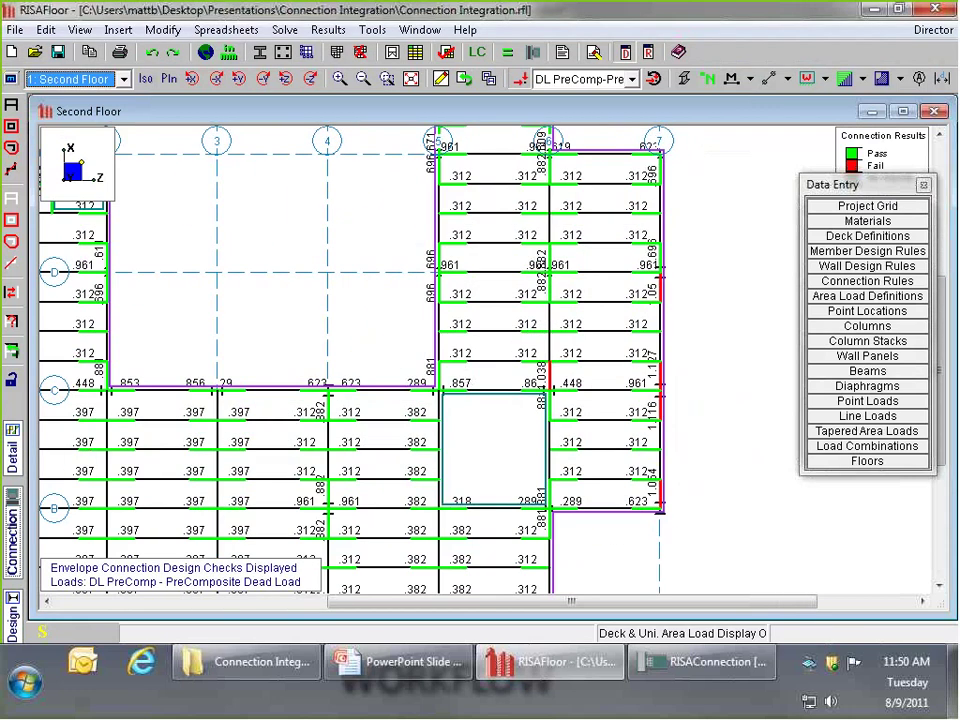
pyautogui.click(549, 374)
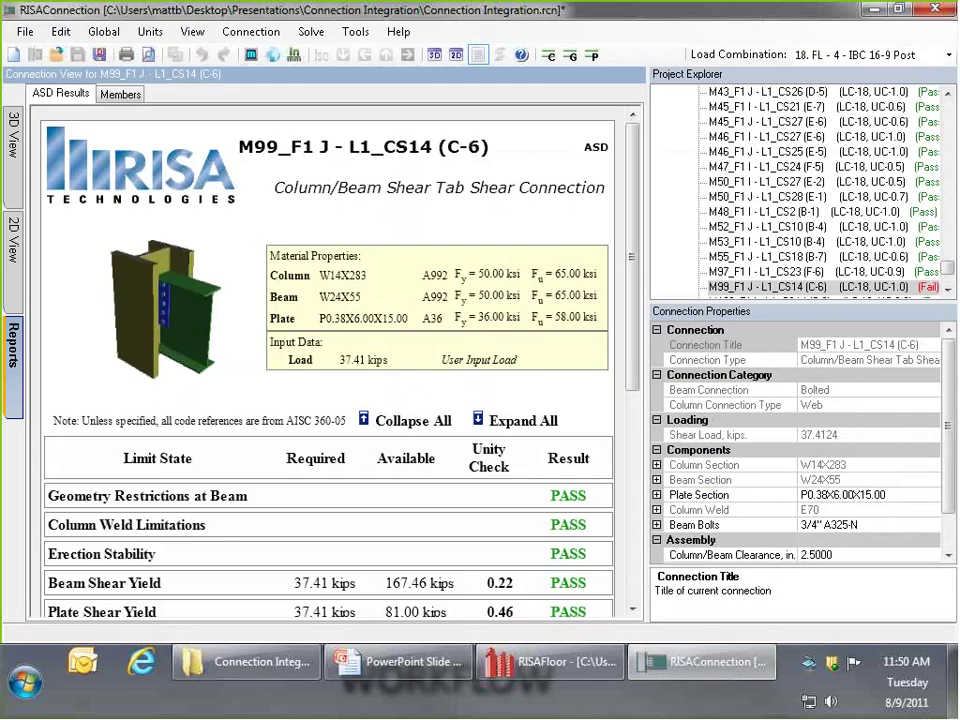
pyautogui.scroll(-8, 258, 515)
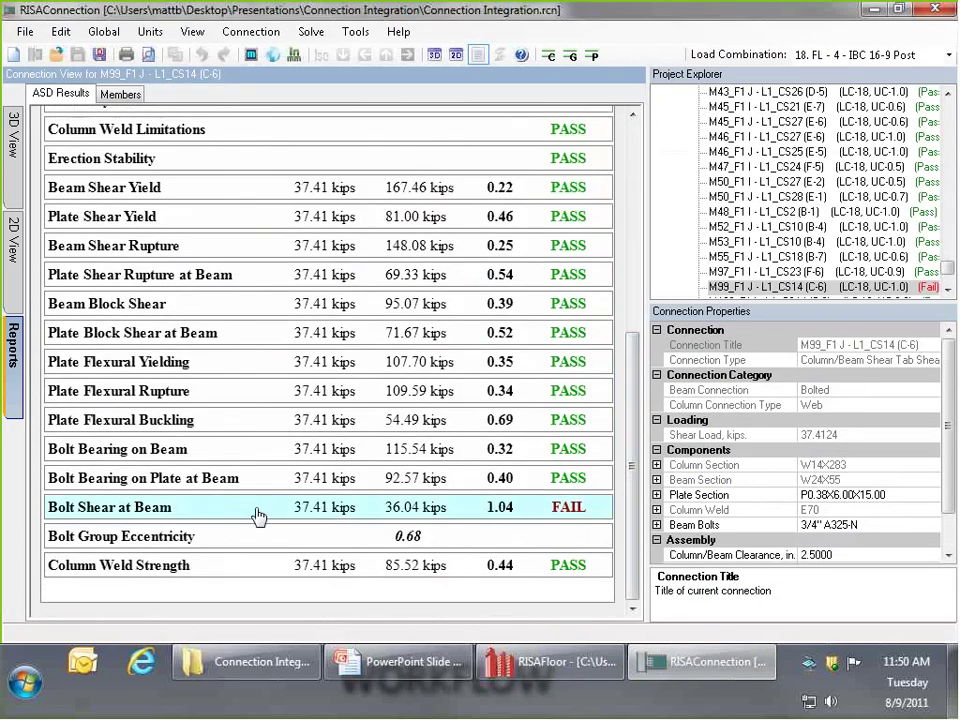
# Set the shear tab connection's beam bolts to 6 bolts per row and review the limit-state checks
pyautogui.click(658, 525)
pyautogui.scroll(-2, 800, 535)
pyautogui.moveTo(827, 509); pyautogui.dragTo(774, 491)
pyautogui.write('6')
pyautogui.press('Return')
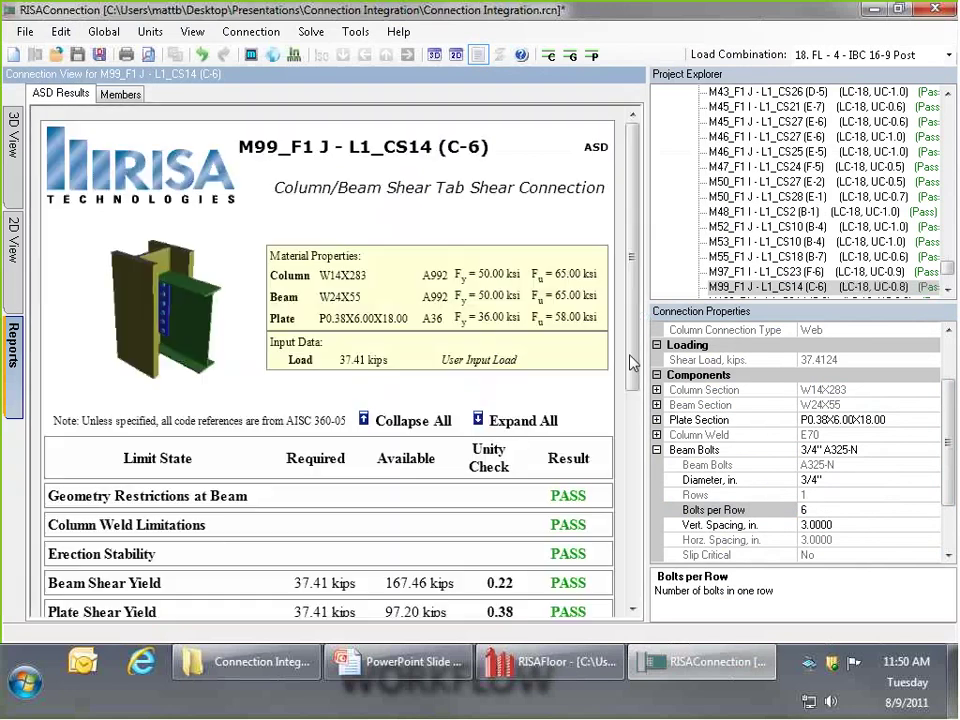
pyautogui.moveTo(633, 330); pyautogui.dragTo(633, 545)
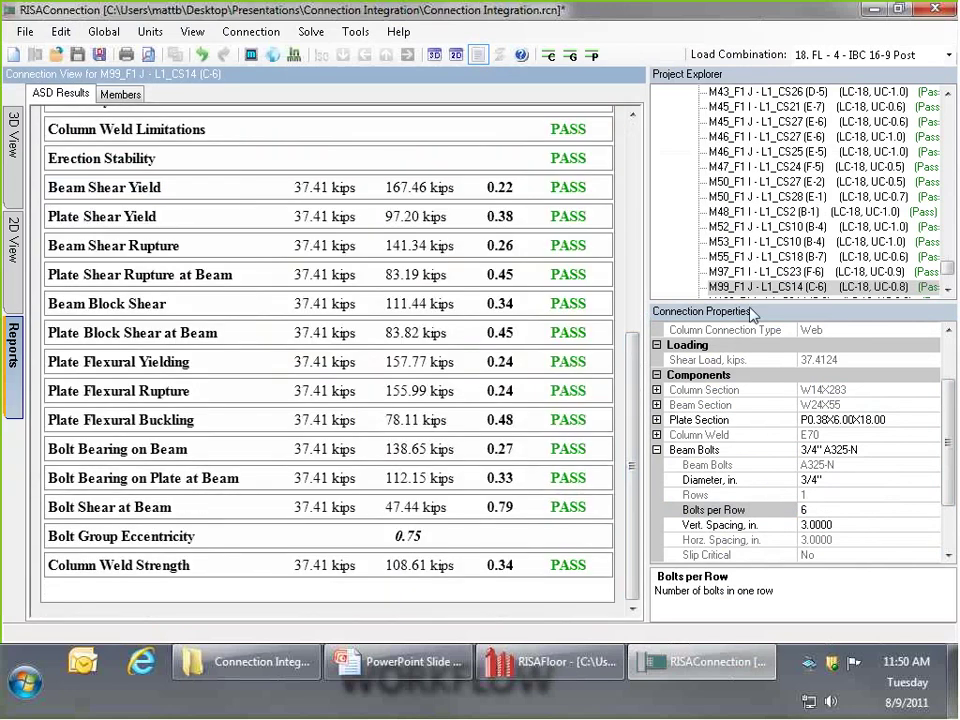
# Switch to RISAFloor and label the second-floor beams with camber and reactions to inspect the interior girders
pyautogui.click(553, 661)
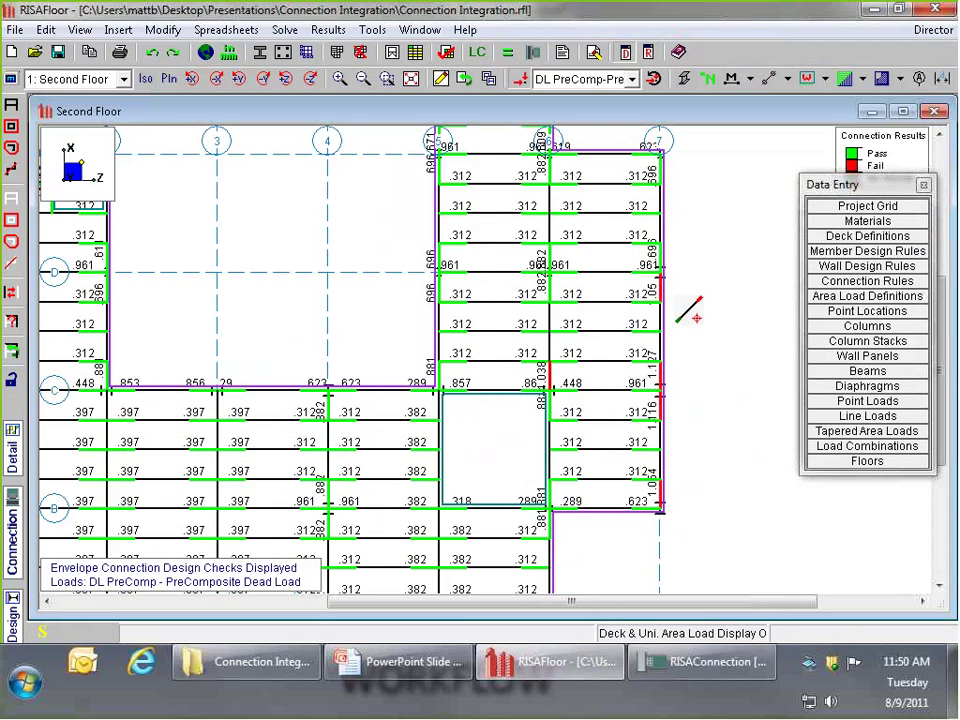
pyautogui.scroll(-2, 690, 318)
pyautogui.scroll(1, 652, 258)
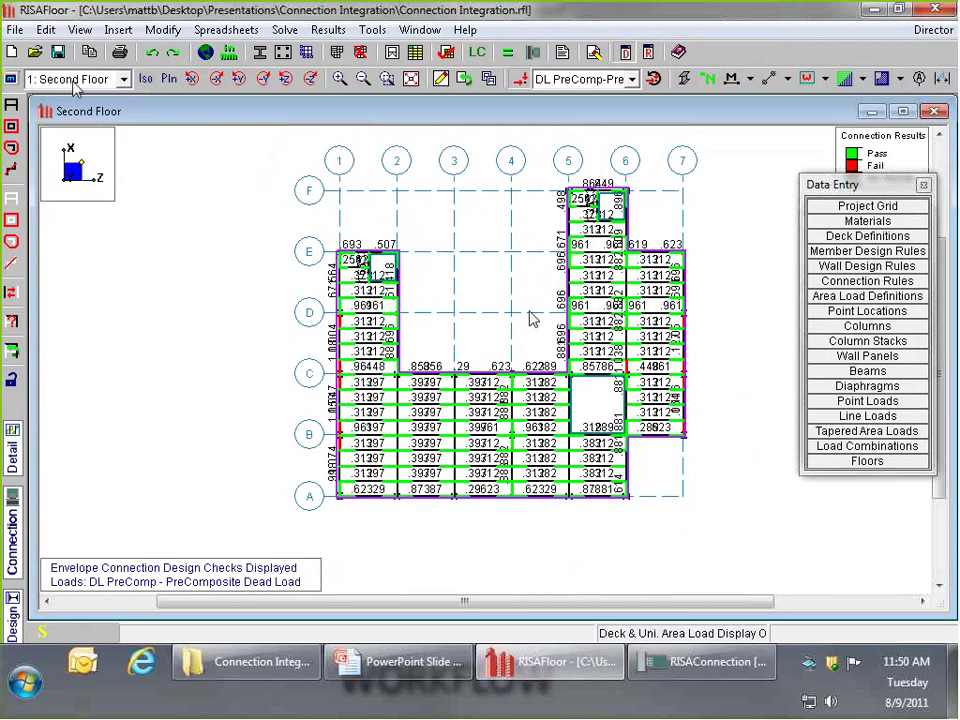
pyautogui.scroll(1, 490, 440)
pyautogui.scroll(1, 490, 422)
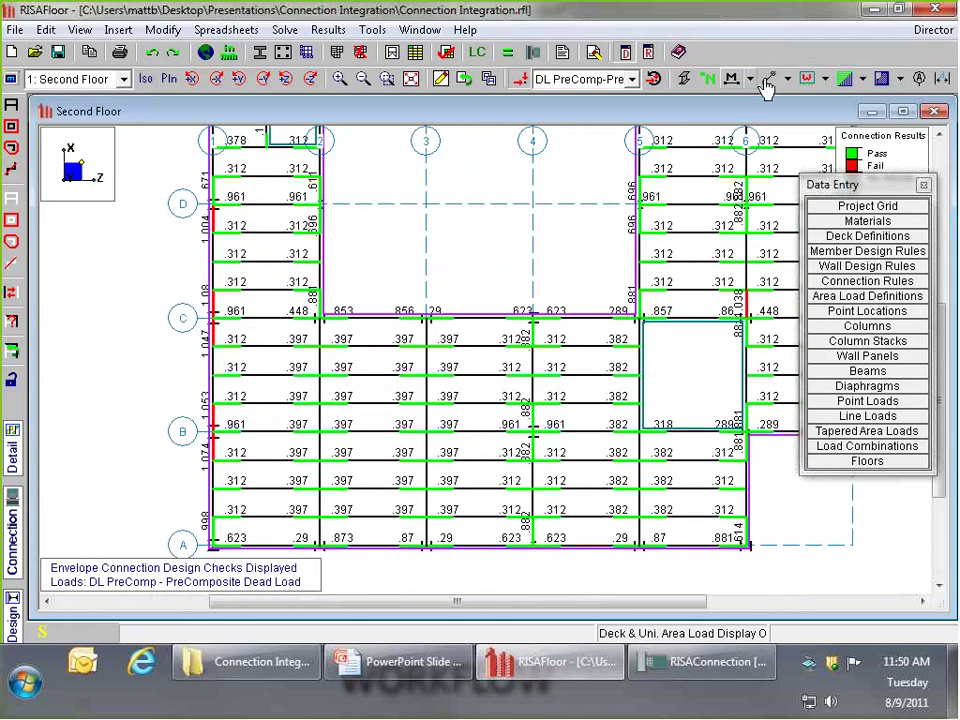
pyautogui.click(751, 78)
pyautogui.click(762, 164)
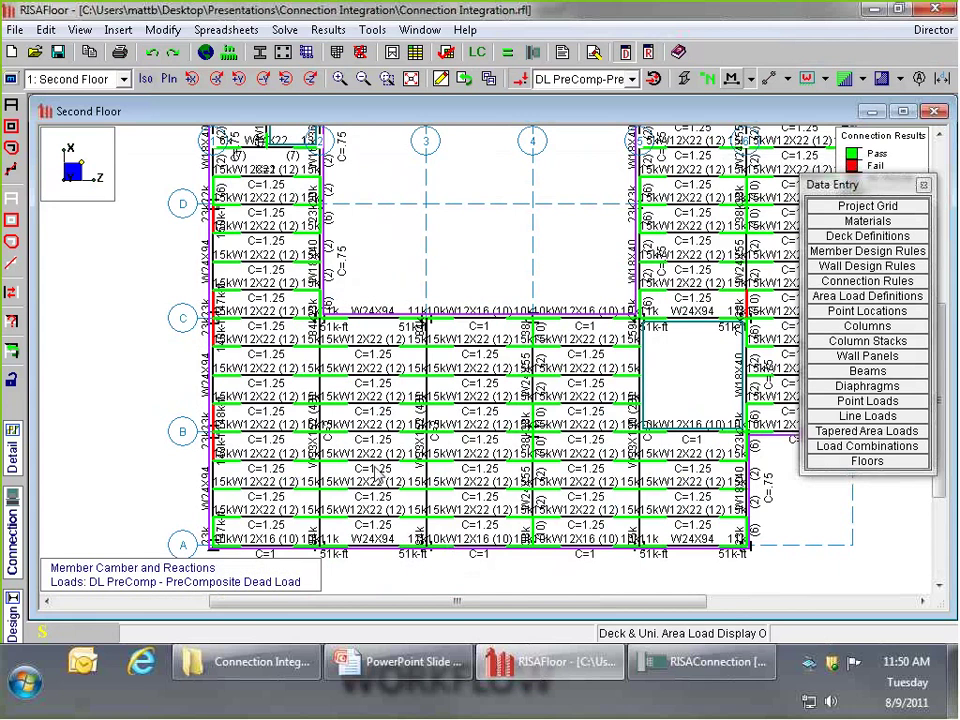
pyautogui.scroll(3, 381, 470)
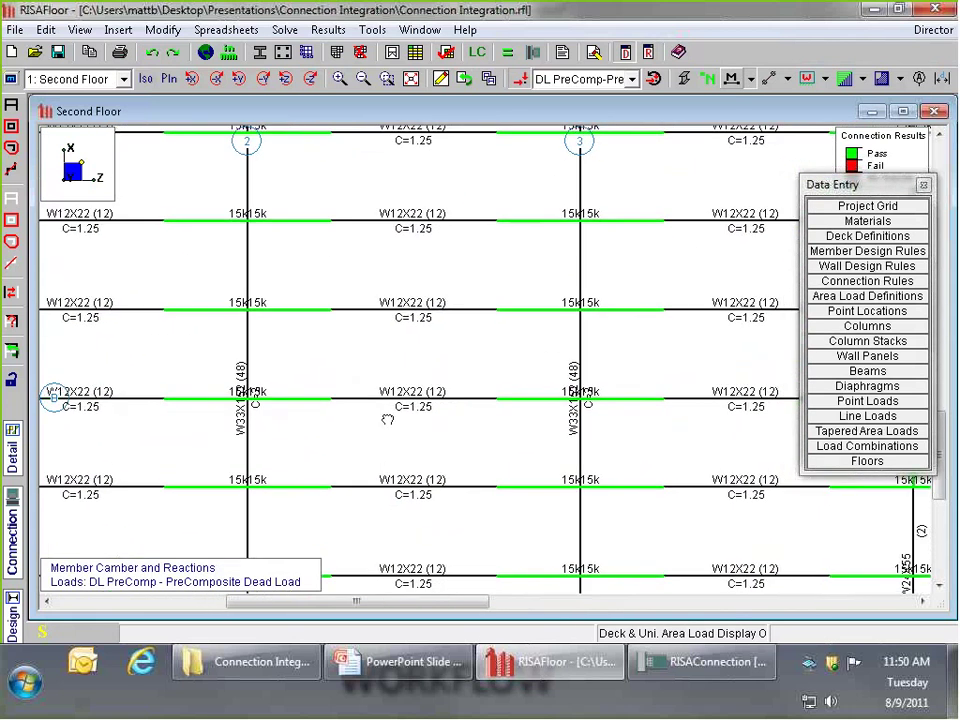
pyautogui.scroll(-4, 263, 417)
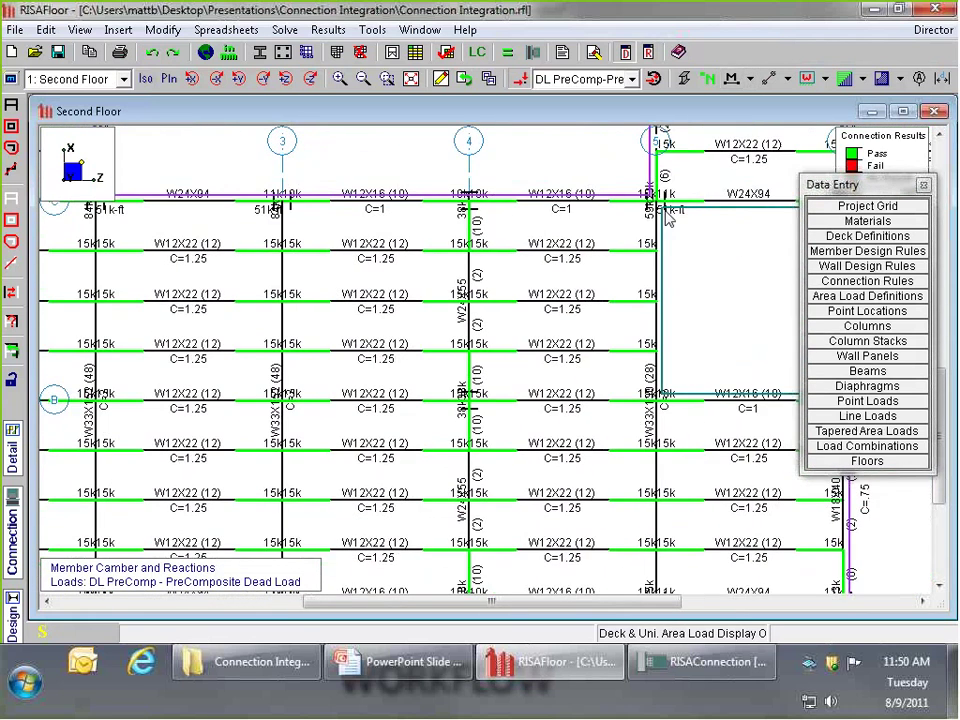
pyautogui.scroll(-2, 722, 384)
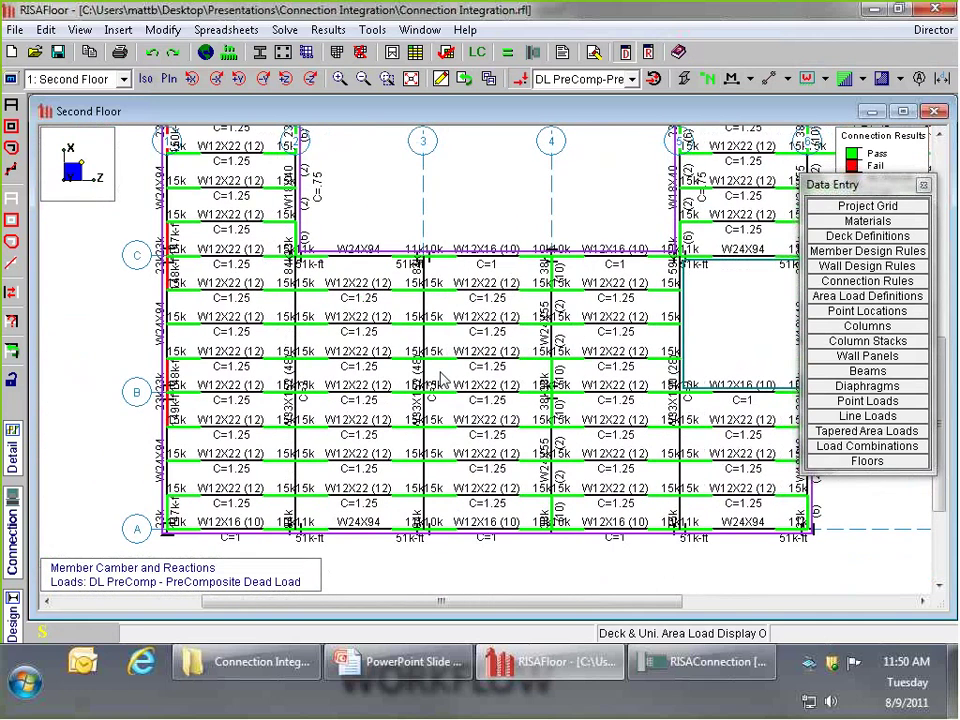
# Display the connection rule assigned to each beam end on the second-floor plan
pyautogui.click(806, 78)
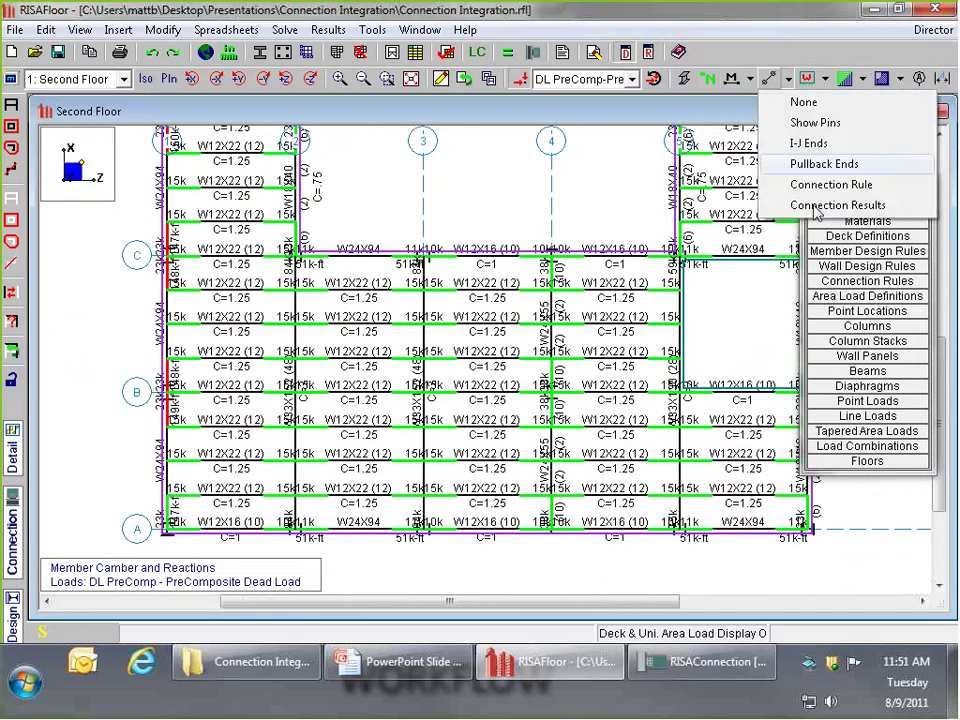
pyautogui.click(830, 184)
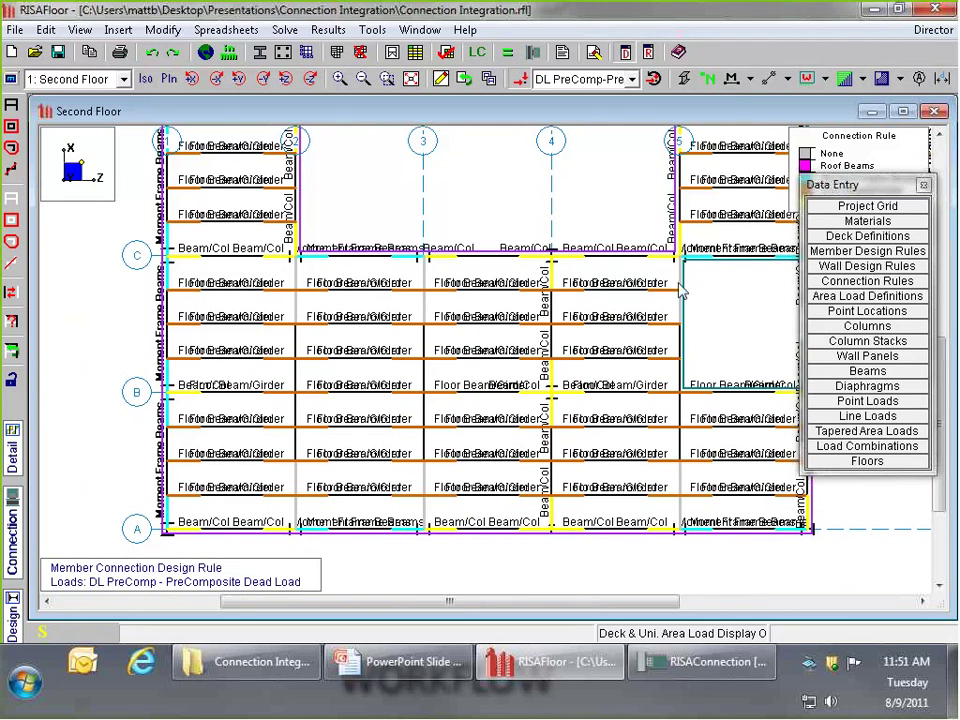
pyautogui.click(880, 191)
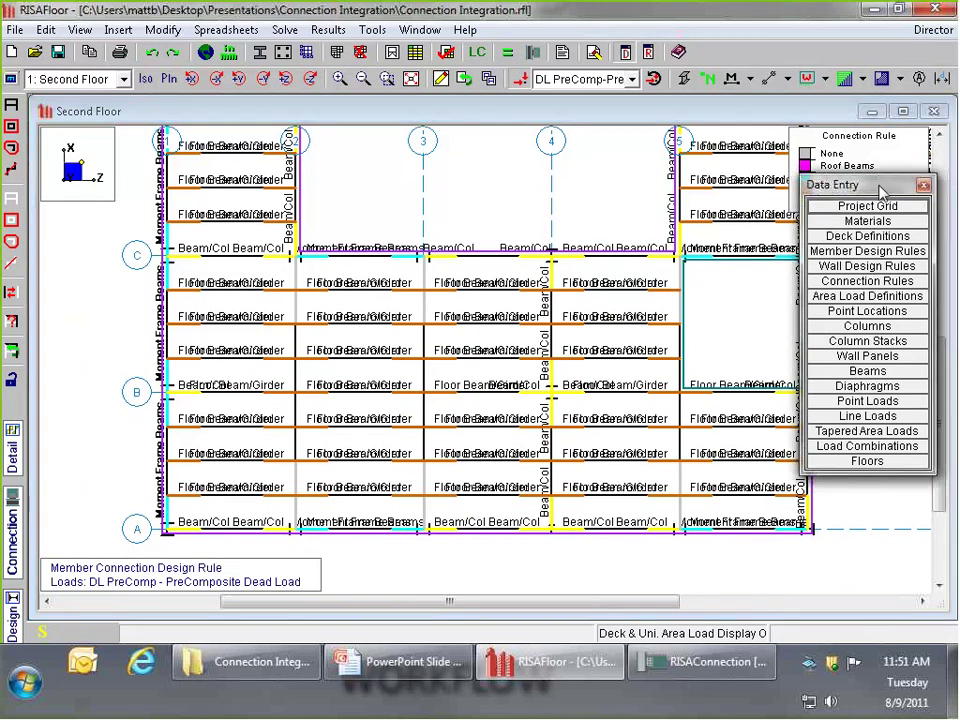
pyautogui.moveTo(860, 185); pyautogui.dragTo(862, 167)
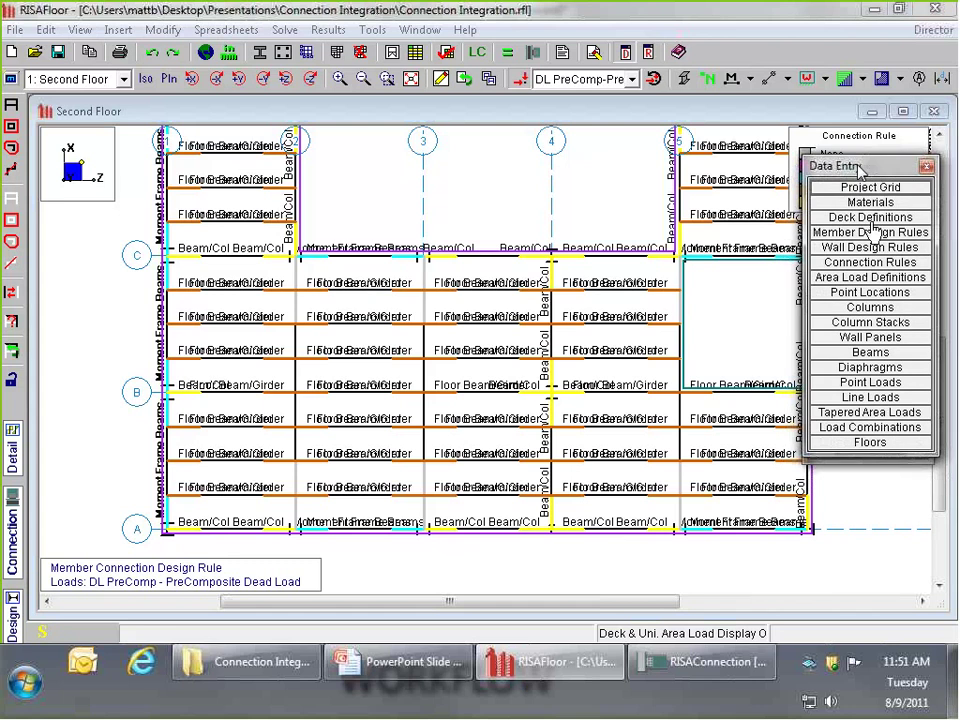
# Add a new hot rolled connection rule labelled Long Girder, accepting that the current results are cleared
pyautogui.click(870, 262)
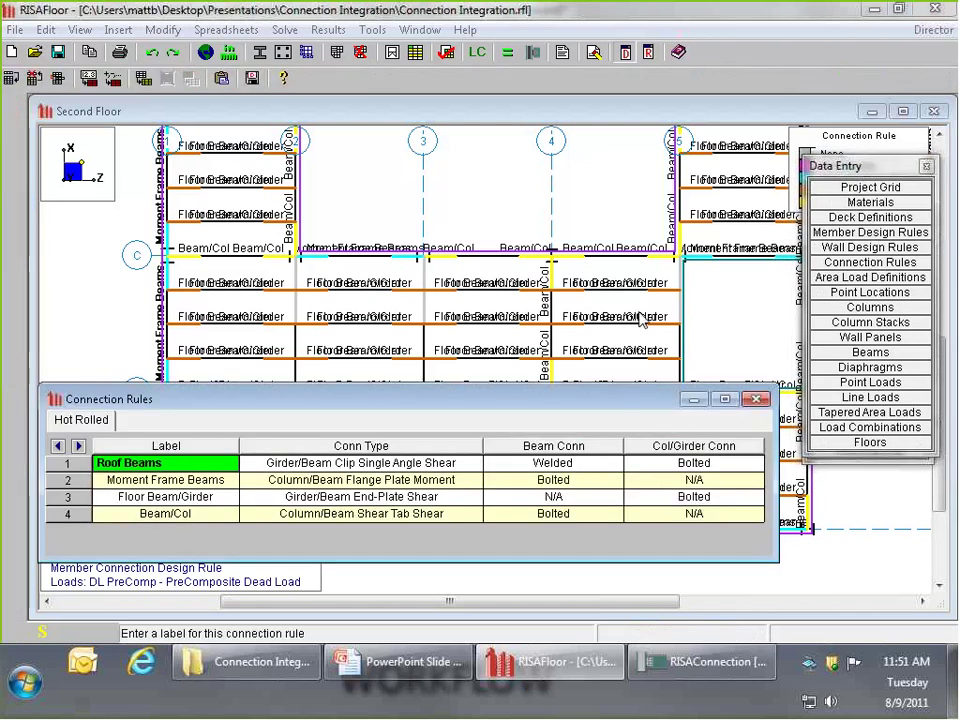
pyautogui.click(190, 513)
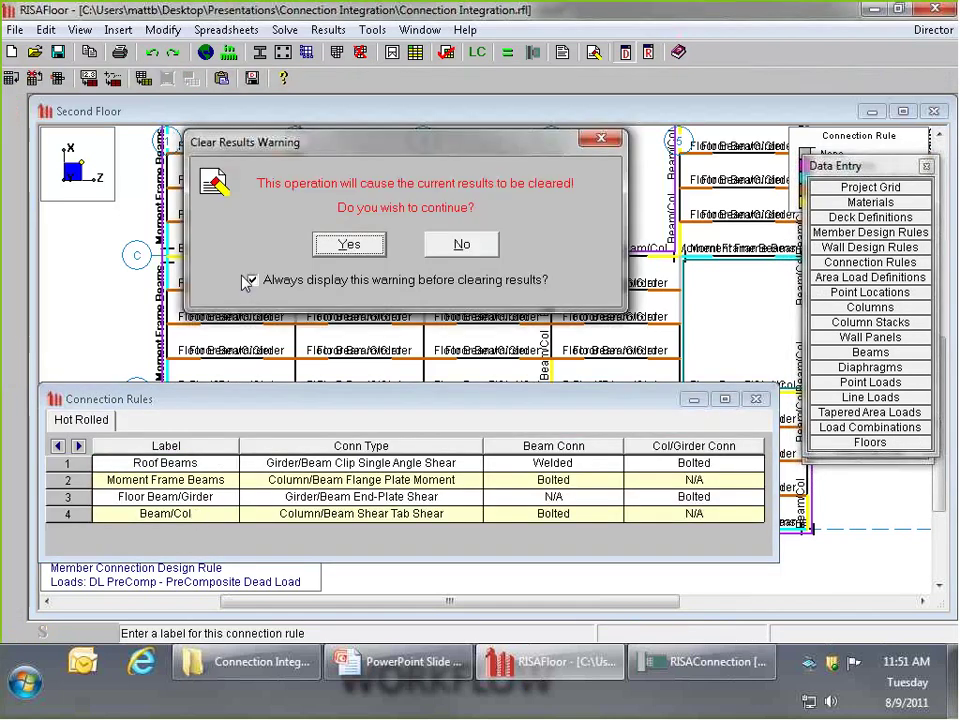
pyautogui.click(343, 245)
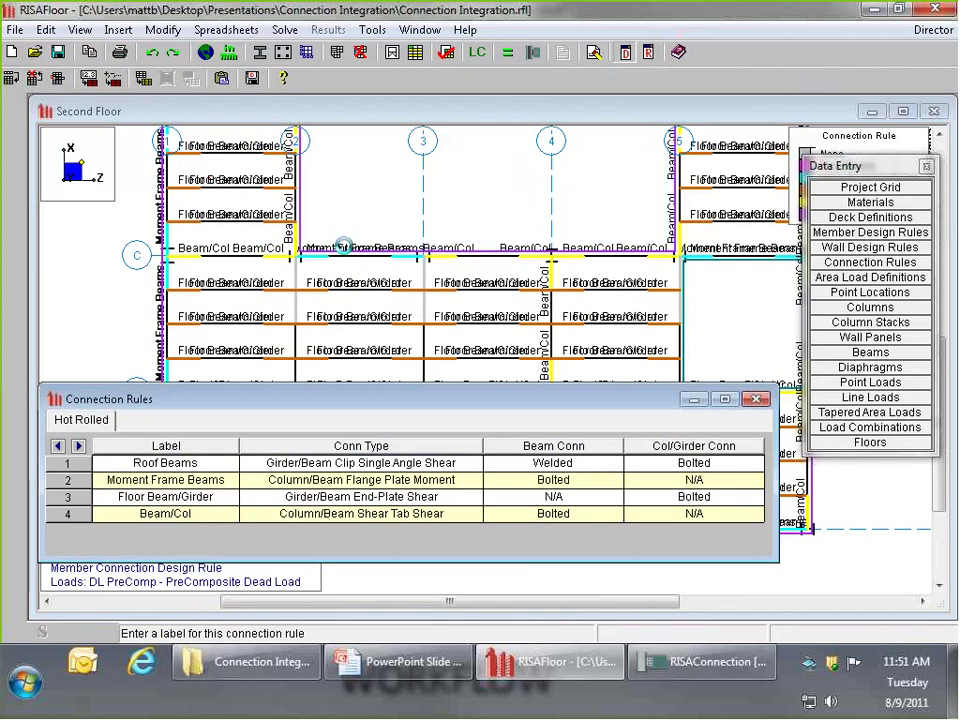
pyautogui.press('Return')
pyautogui.write('Long Gi')
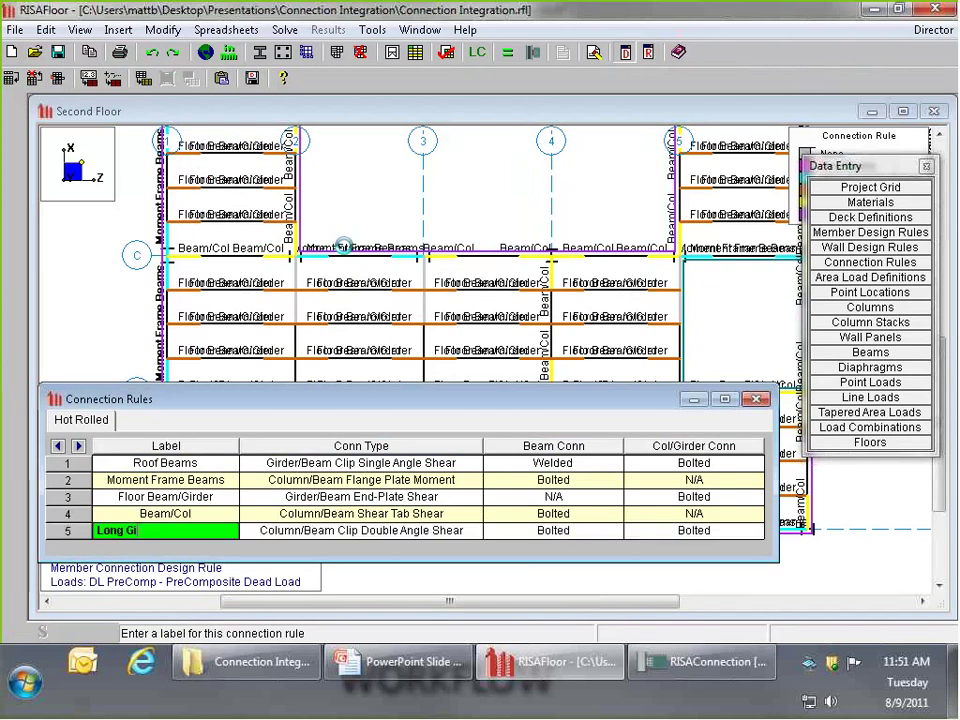
pyautogui.write('rder C')
pyautogui.press('BackSpace')
pyautogui.press('BackSpace')
pyautogui.press('Tab')
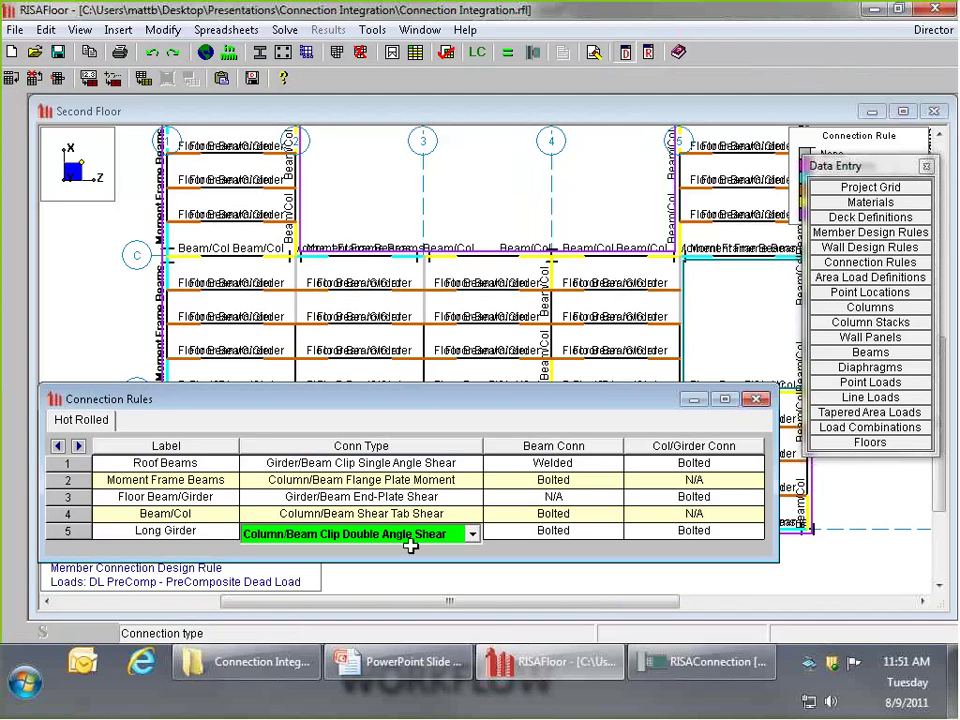
# Define the Long Girder rule as Column/Beam Clip Double Angle Shear, bolted to the beam and welded to the column, and recheck the rule list
pyautogui.click(472, 534)
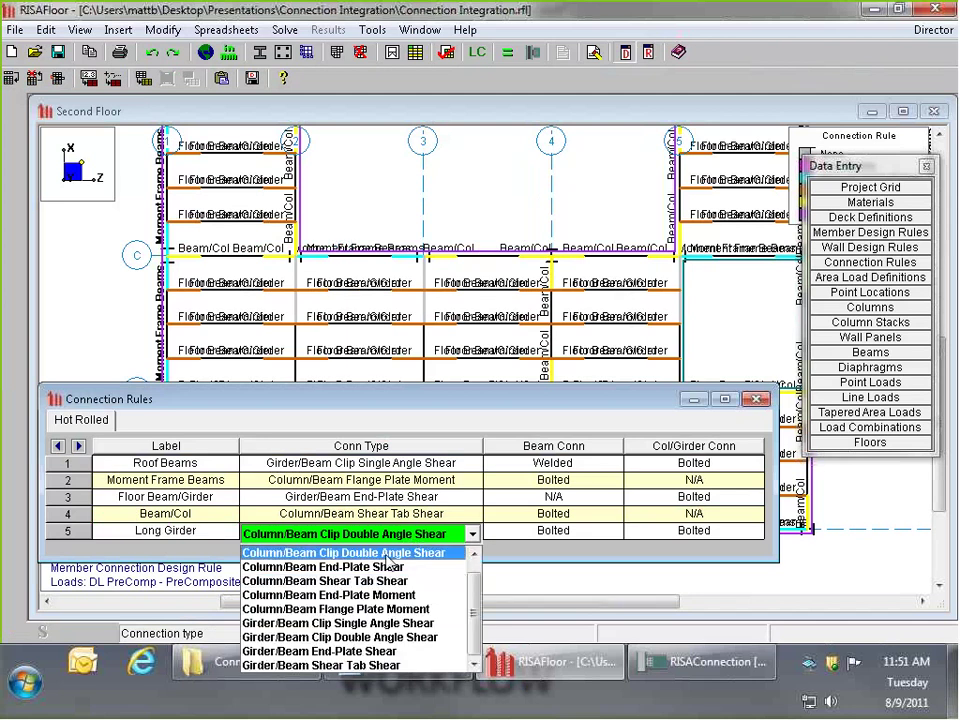
pyautogui.click(389, 556)
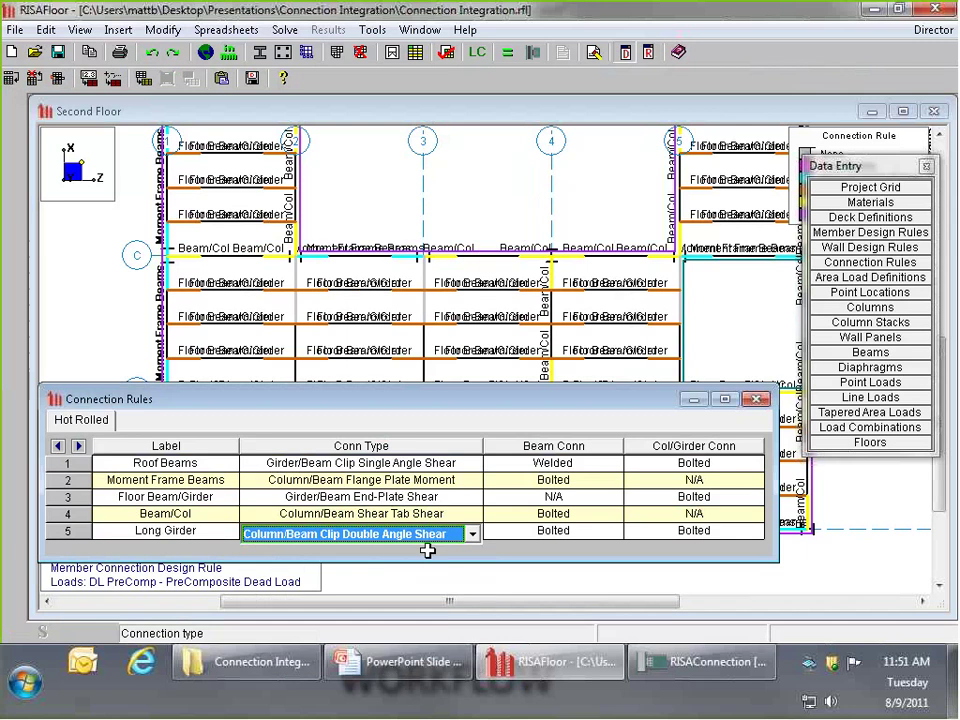
pyautogui.click(563, 533)
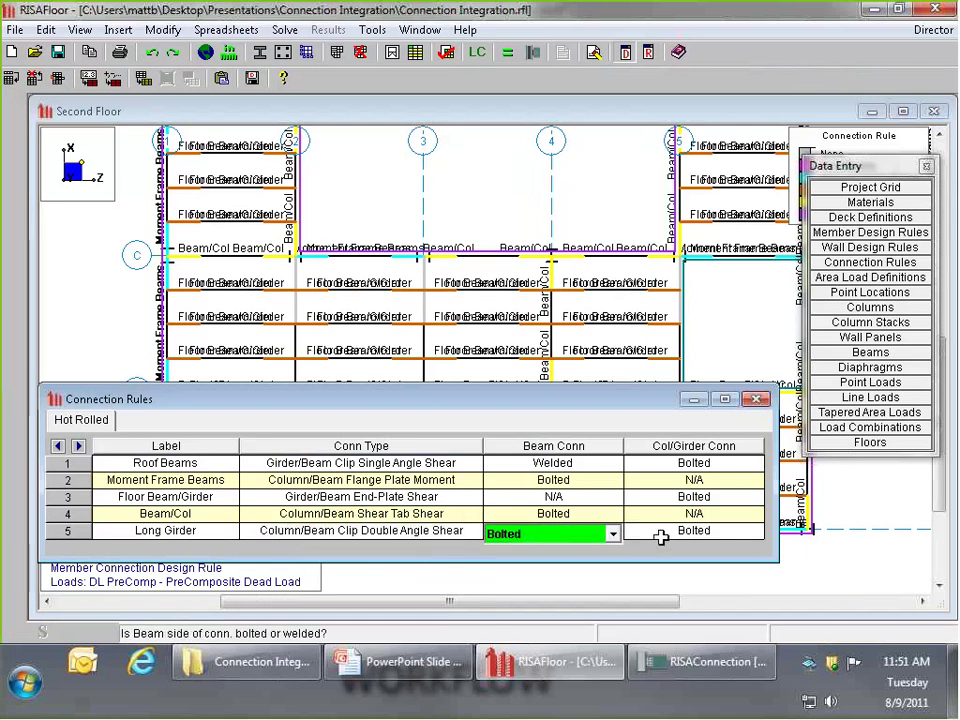
pyautogui.click(673, 535)
pyautogui.click(606, 534)
pyautogui.click(515, 568)
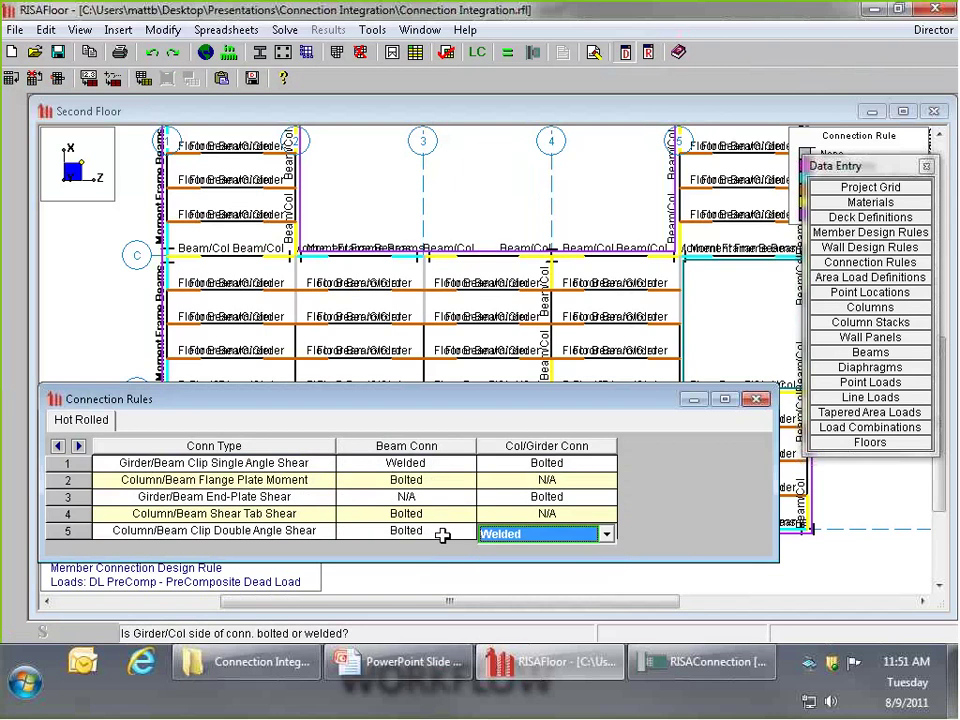
pyautogui.click(443, 535)
pyautogui.click(757, 399)
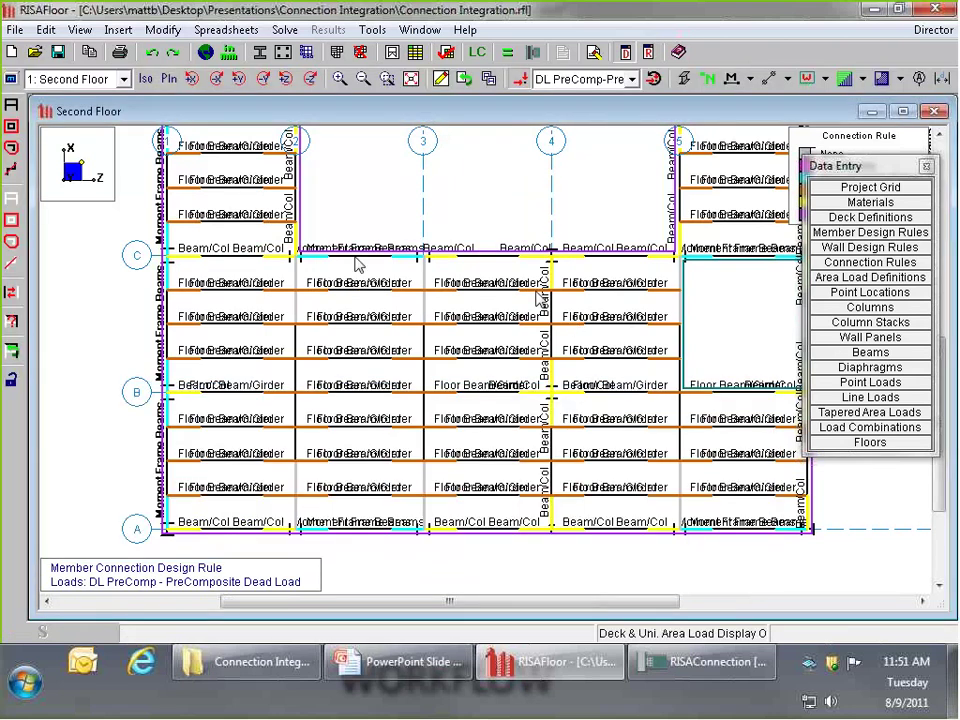
pyautogui.click(878, 264)
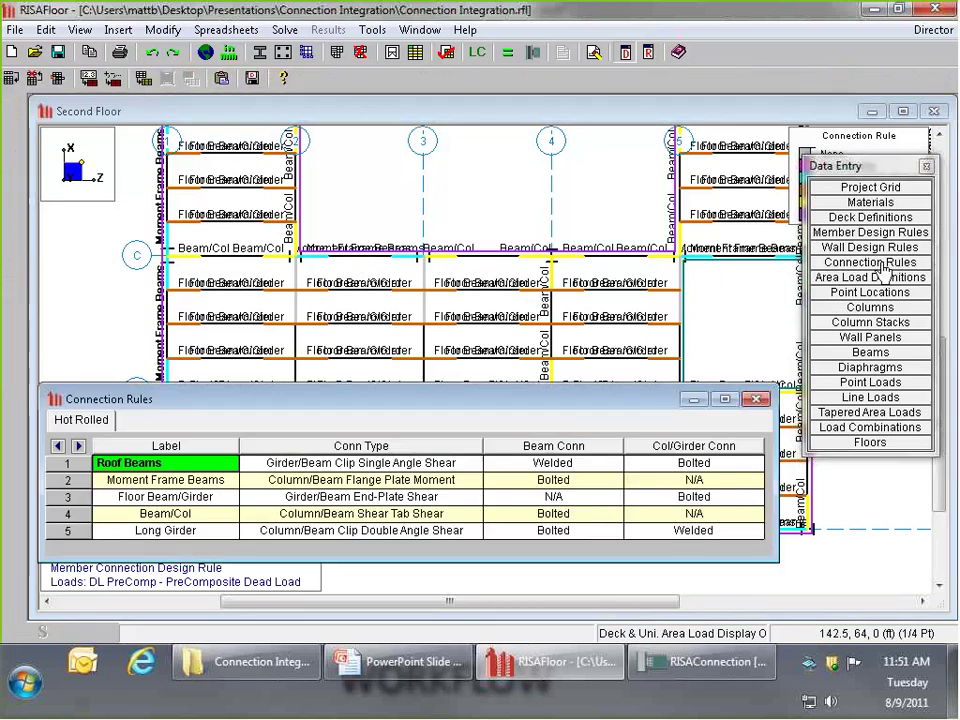
pyautogui.click(757, 400)
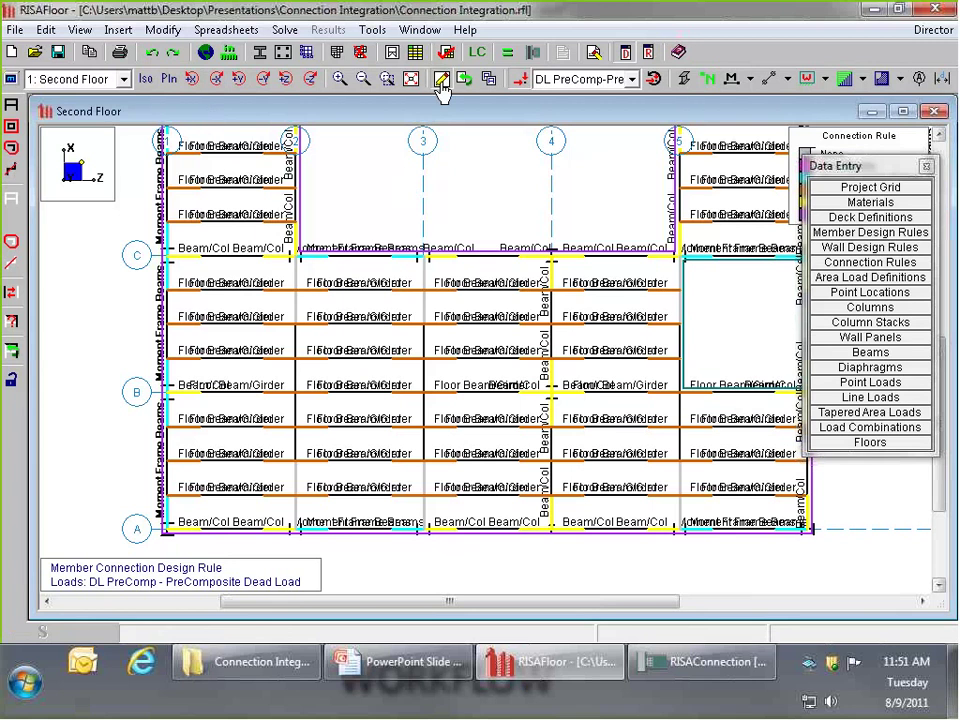
# Set up the beam property modification to use the Long Girder connection rule at both the start and end of individually picked beams
pyautogui.click(440, 81)
pyautogui.click(92, 140)
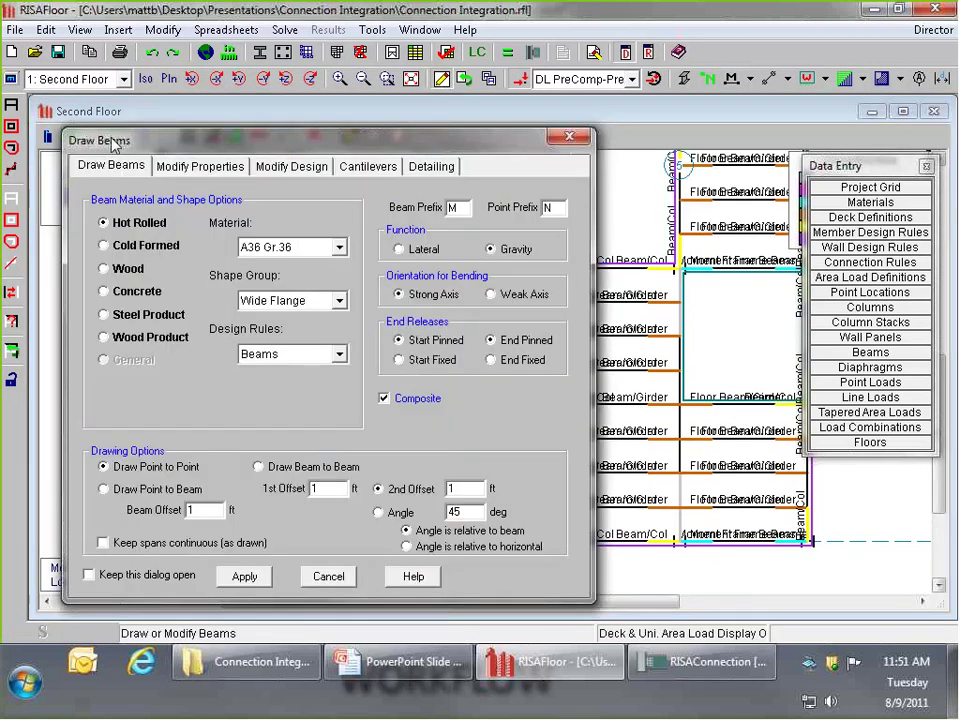
pyautogui.click(199, 163)
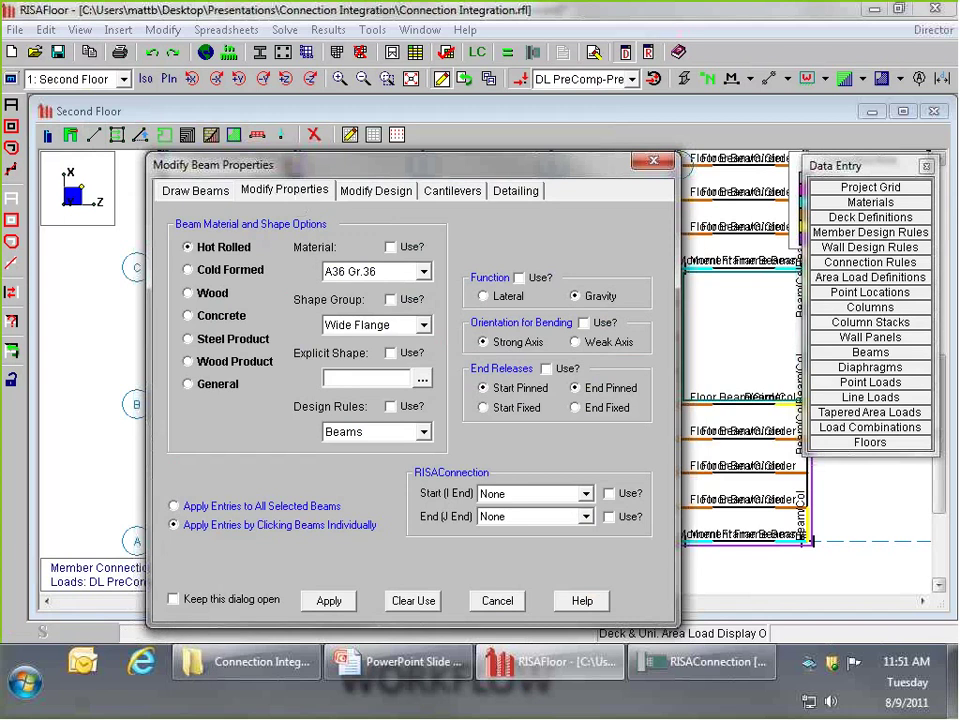
pyautogui.click(609, 493)
pyautogui.click(610, 516)
pyautogui.click(571, 496)
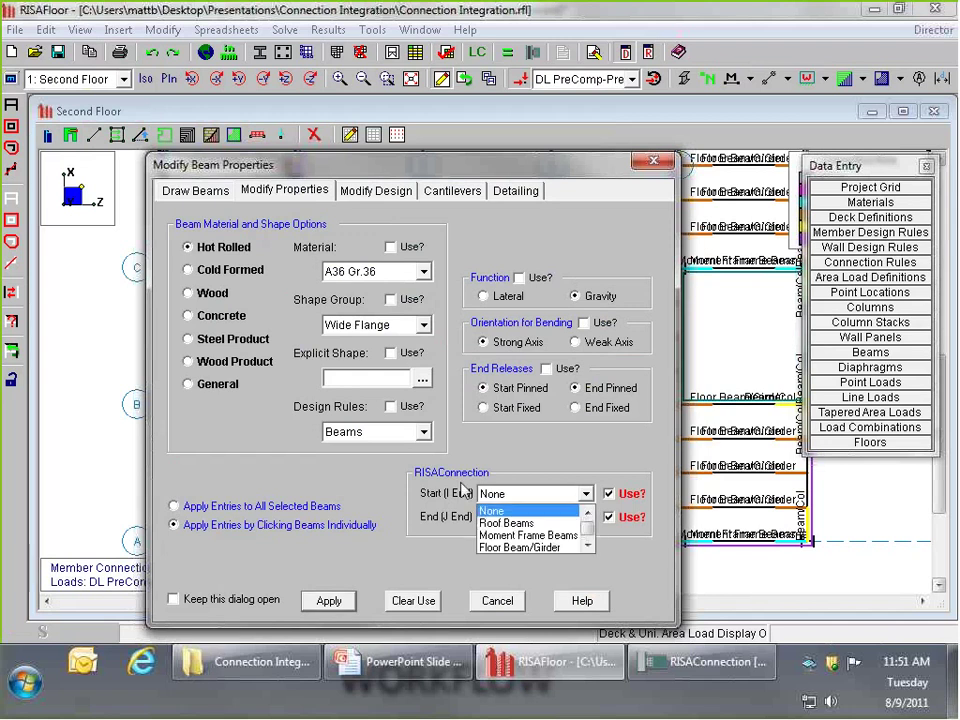
pyautogui.scroll(-1, 587, 536)
pyautogui.click(530, 547)
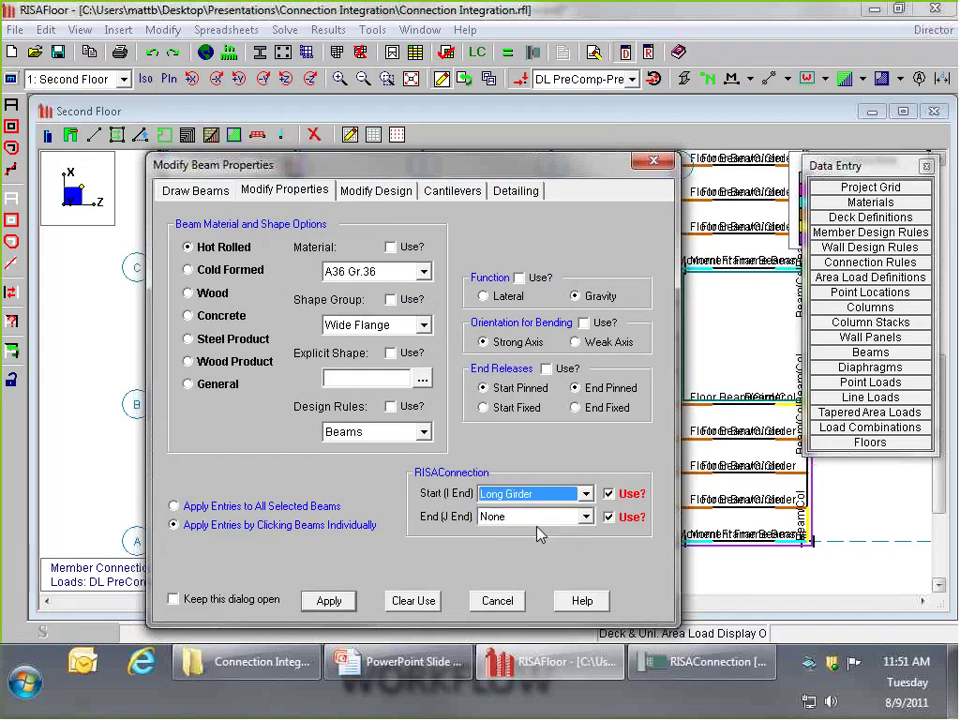
pyautogui.click(585, 516)
pyautogui.scroll(-1, 590, 553)
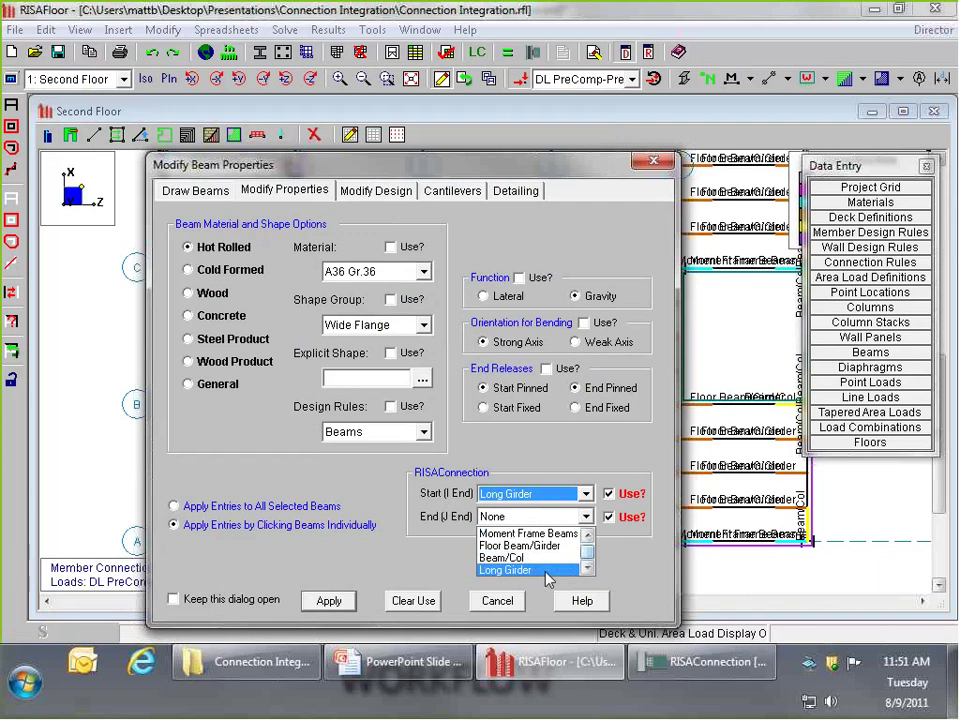
pyautogui.click(505, 569)
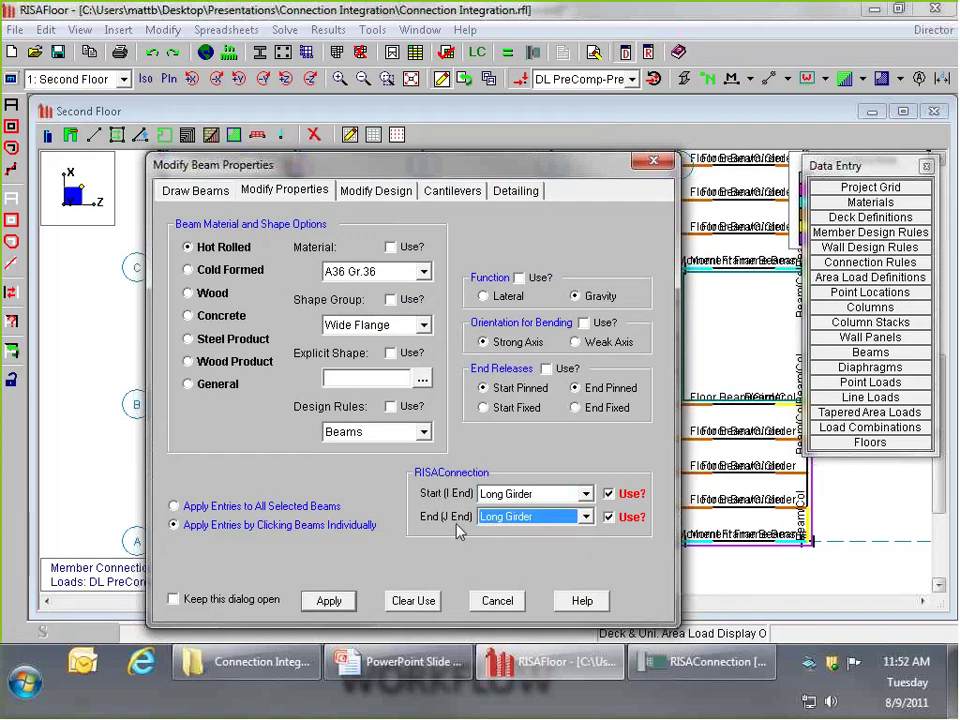
pyautogui.click(329, 600)
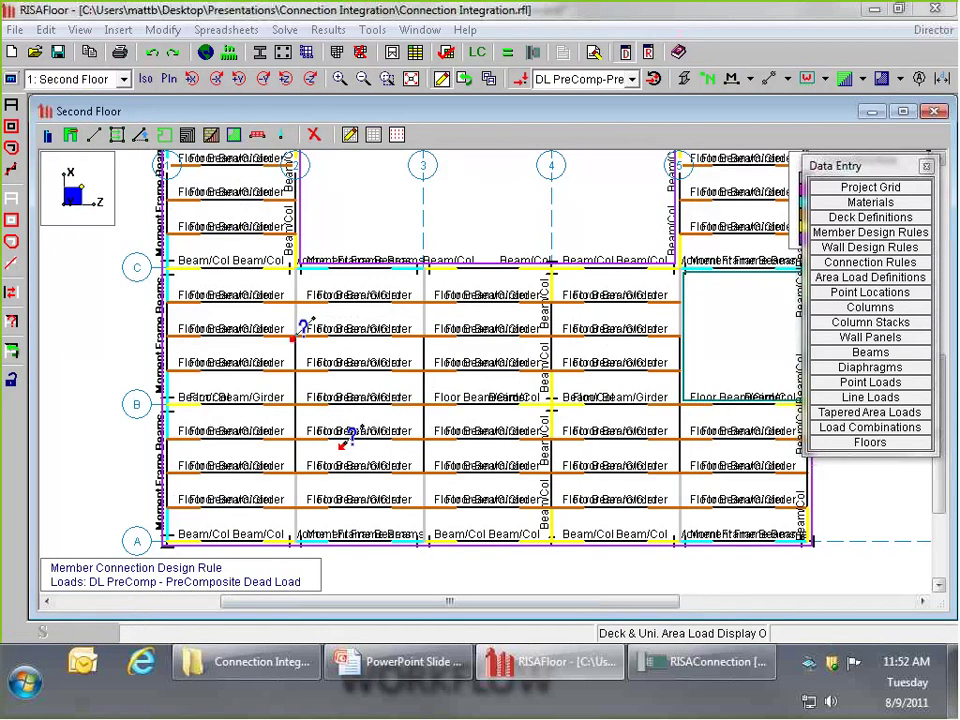
# Apply the Long Girder rule to the interior girders on grid lines 2, 3 and 5 between grids A and C
pyautogui.click(306, 358)
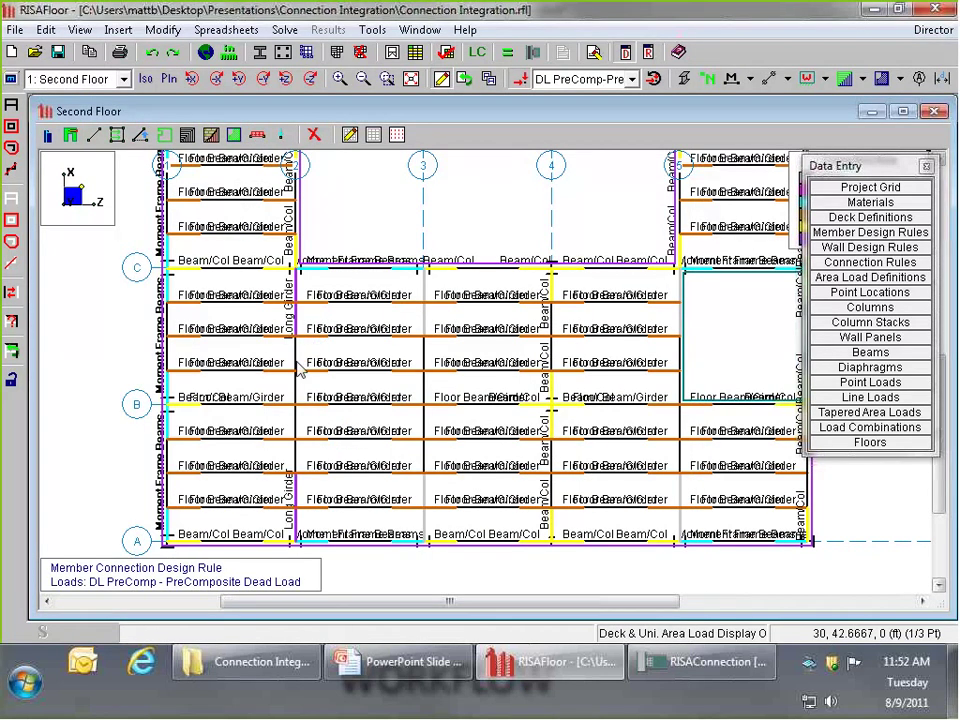
pyautogui.click(424, 353)
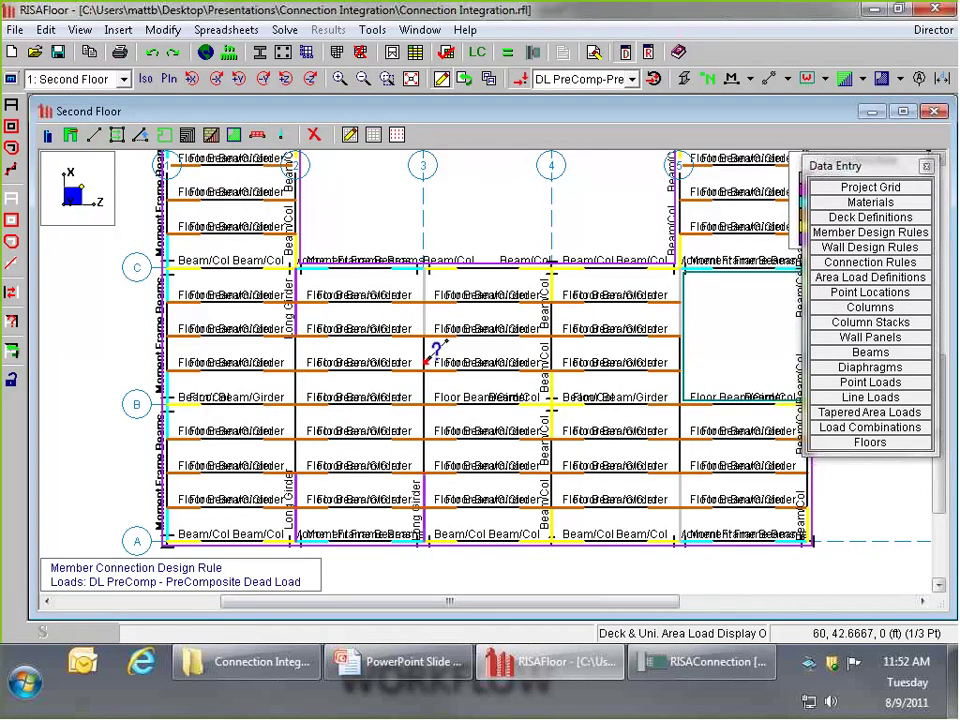
pyautogui.click(682, 345)
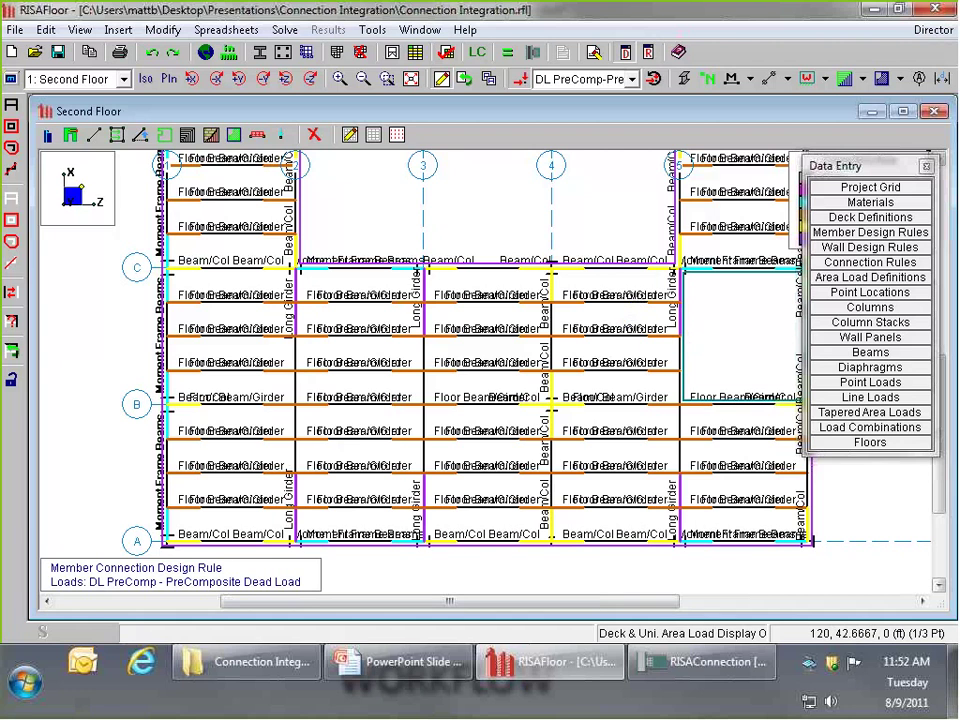
# Solve the floor model and transfer it to RISAConnection, saving the current connection project
pyautogui.click(512, 53)
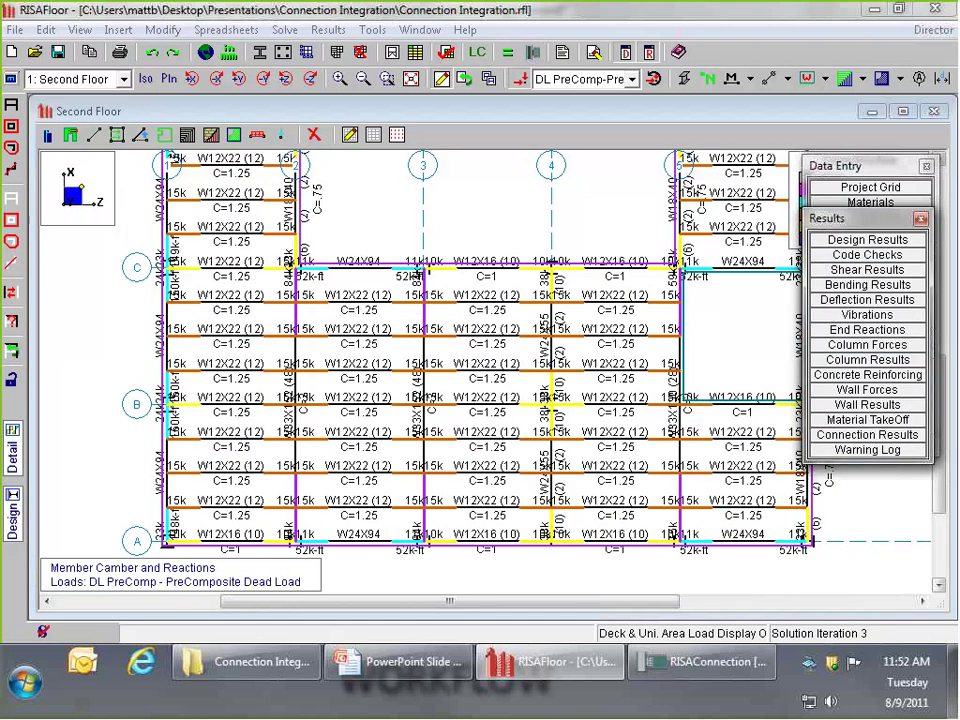
pyautogui.click(933, 29)
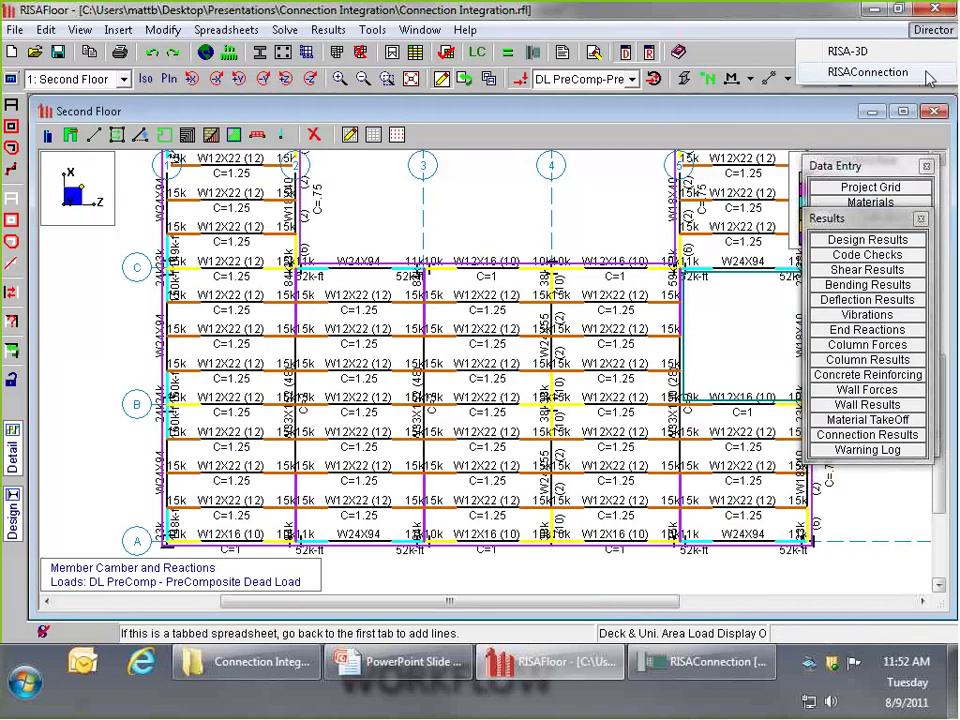
pyautogui.click(929, 78)
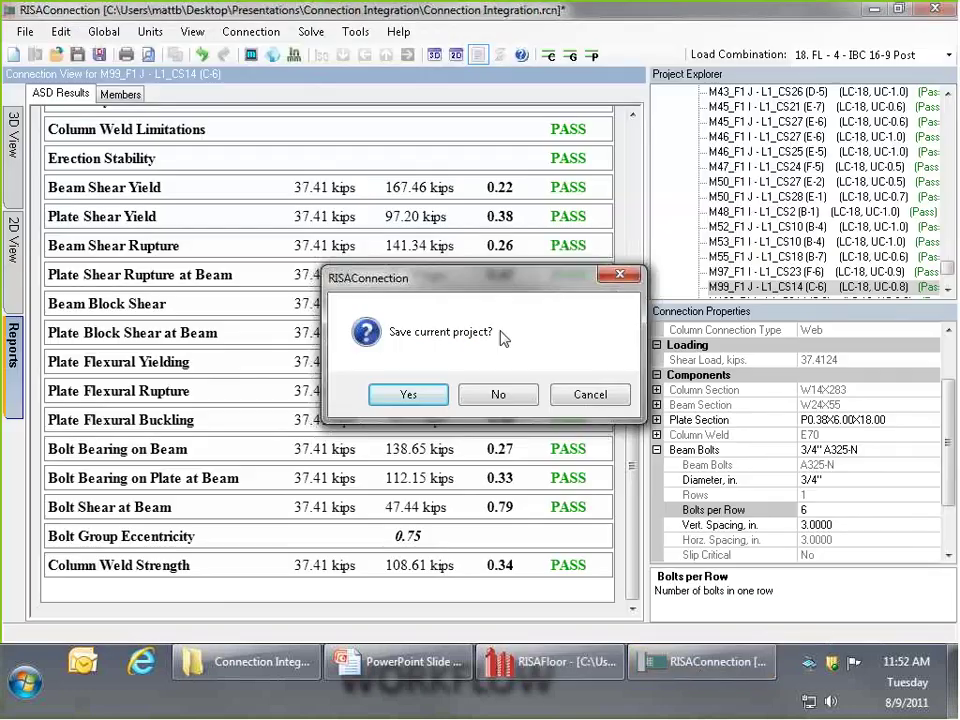
pyautogui.click(409, 395)
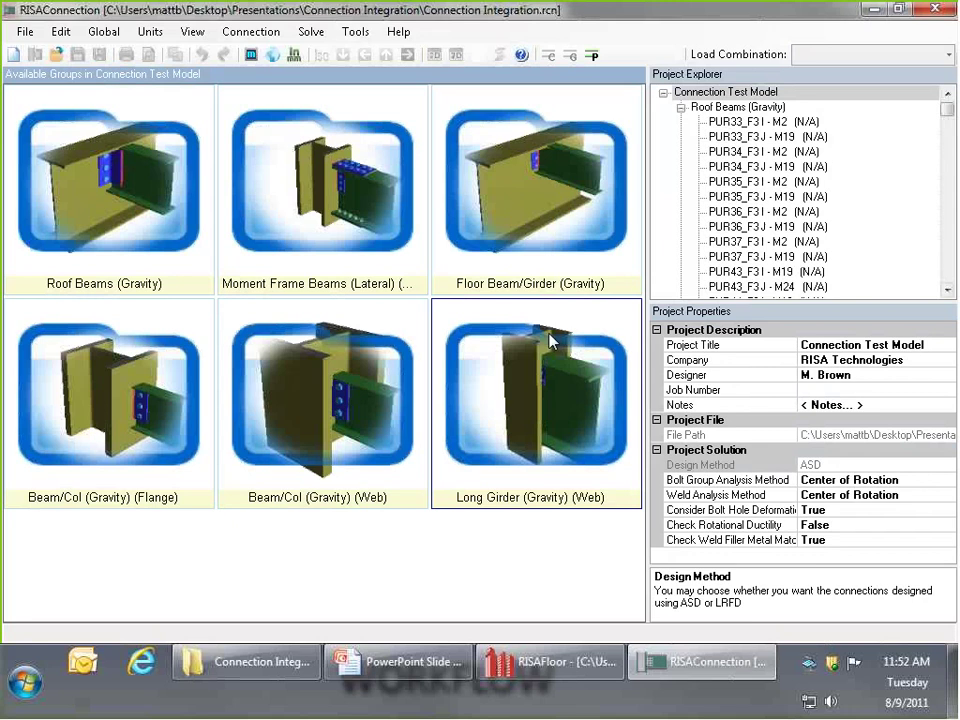
# Open connection M36_F1 I - L1_CS7 (A-2) from the Long Girder (Gravity) (Web) group and inspect it in 3D
pyautogui.doubleClick(550, 341)
pyautogui.doubleClick(87, 142)
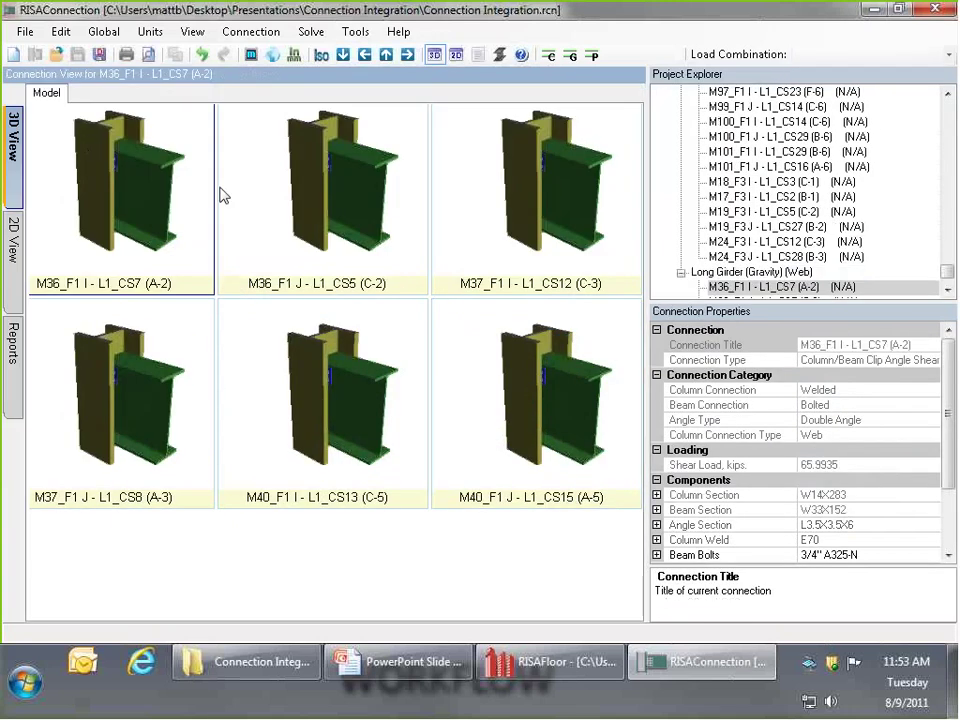
pyautogui.moveTo(396, 280); pyautogui.dragTo(453, 324)
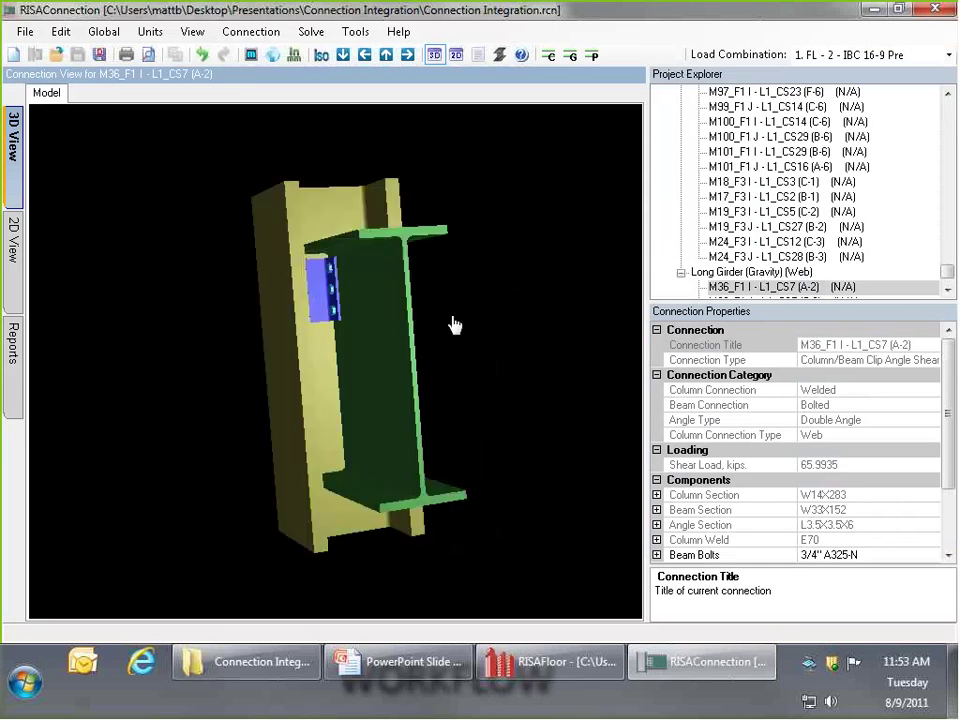
# Set the beam bolts of the whole Long Girder (Gravity) (Web) group to 8 per row and check M36_F1 I in 3D
pyautogui.click(785, 272)
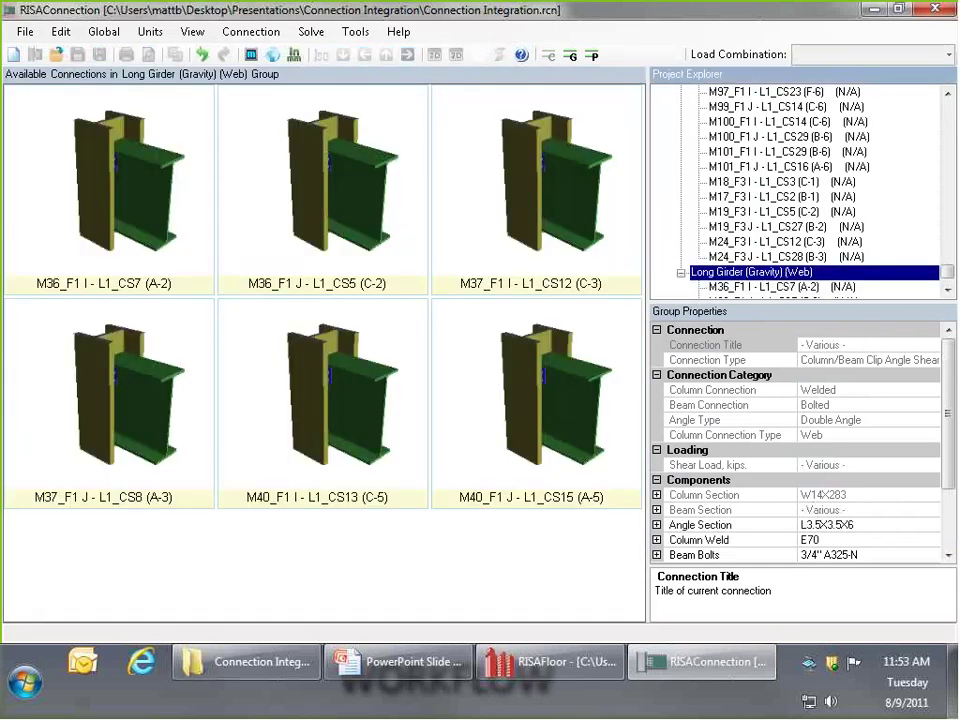
pyautogui.click(865, 555)
pyautogui.doubleClick(865, 557)
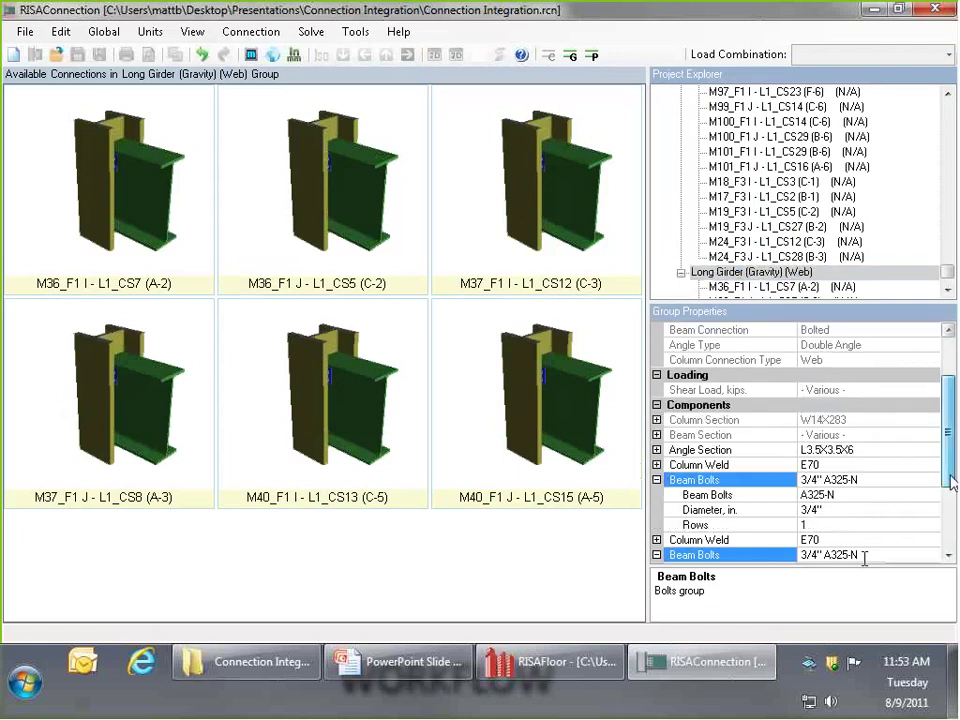
pyautogui.click(822, 542)
pyautogui.moveTo(824, 544); pyautogui.dragTo(767, 525)
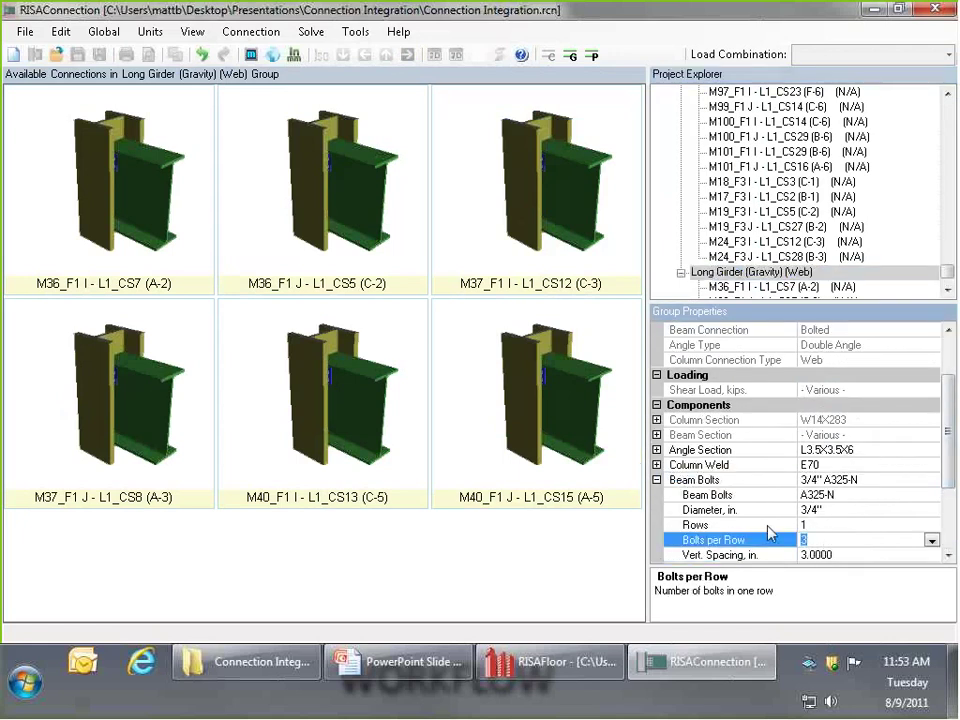
pyautogui.write('8')
pyautogui.click(64, 190)
pyautogui.doubleClick(65, 197)
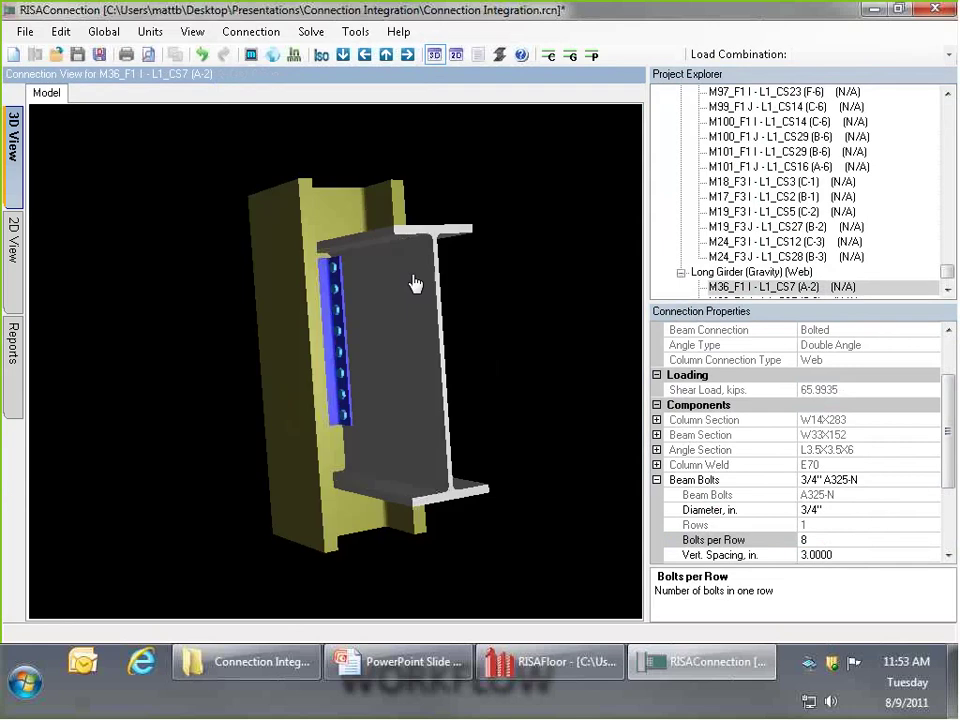
# Solve the Long Girder (Gravity) (Web) group and review the results of its connections
pyautogui.click(750, 272)
pyautogui.click(571, 56)
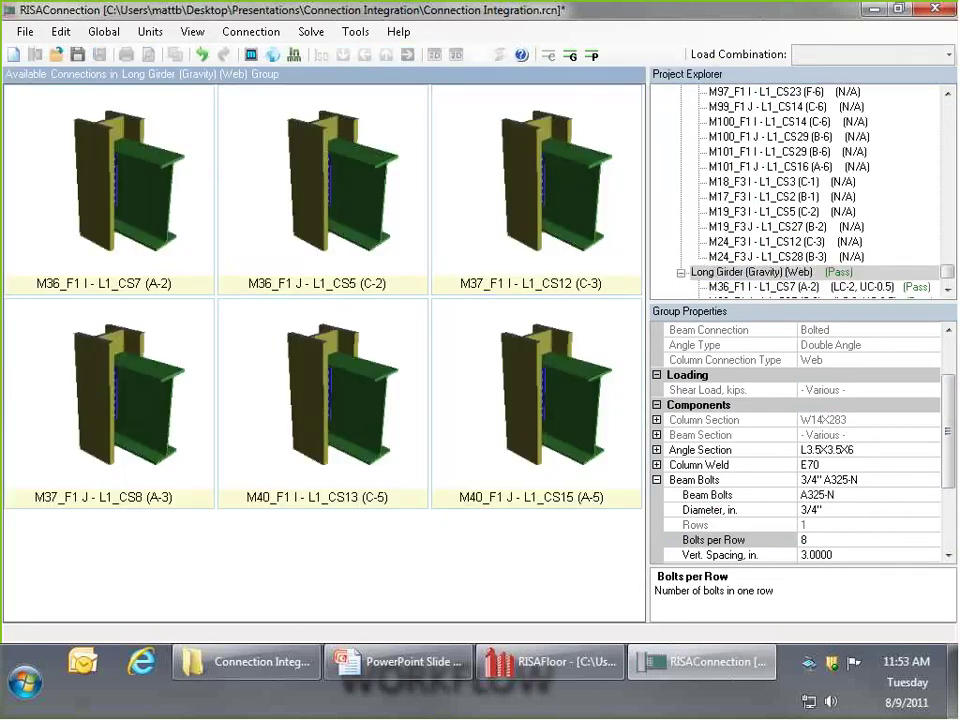
pyautogui.scroll(-2, 953, 296)
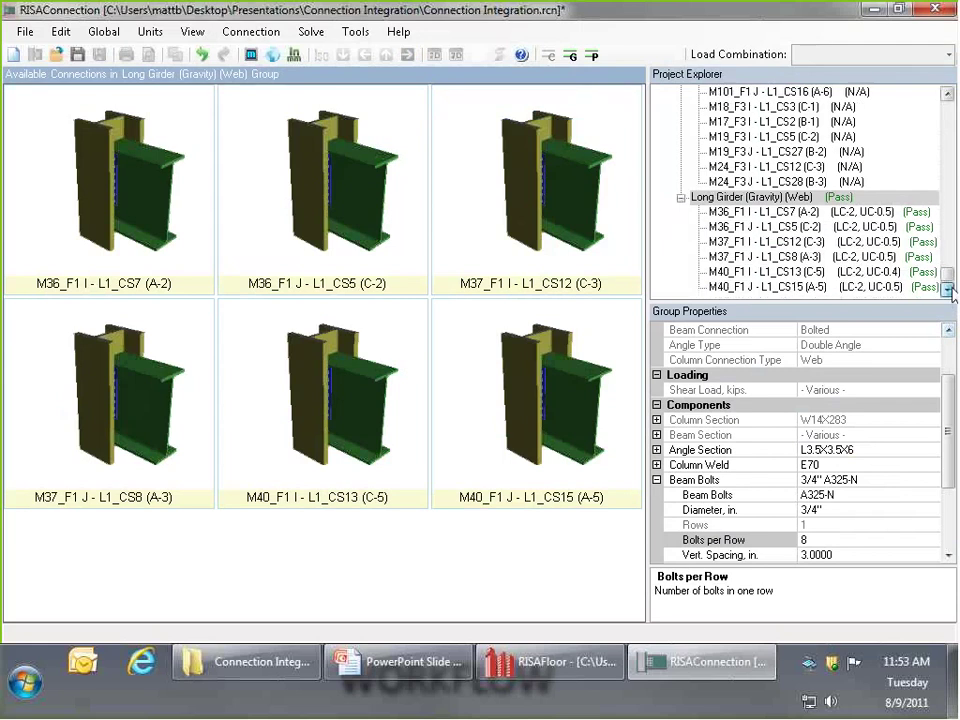
# Export the connection results and switch to RISAFloor
pyautogui.click(22, 32)
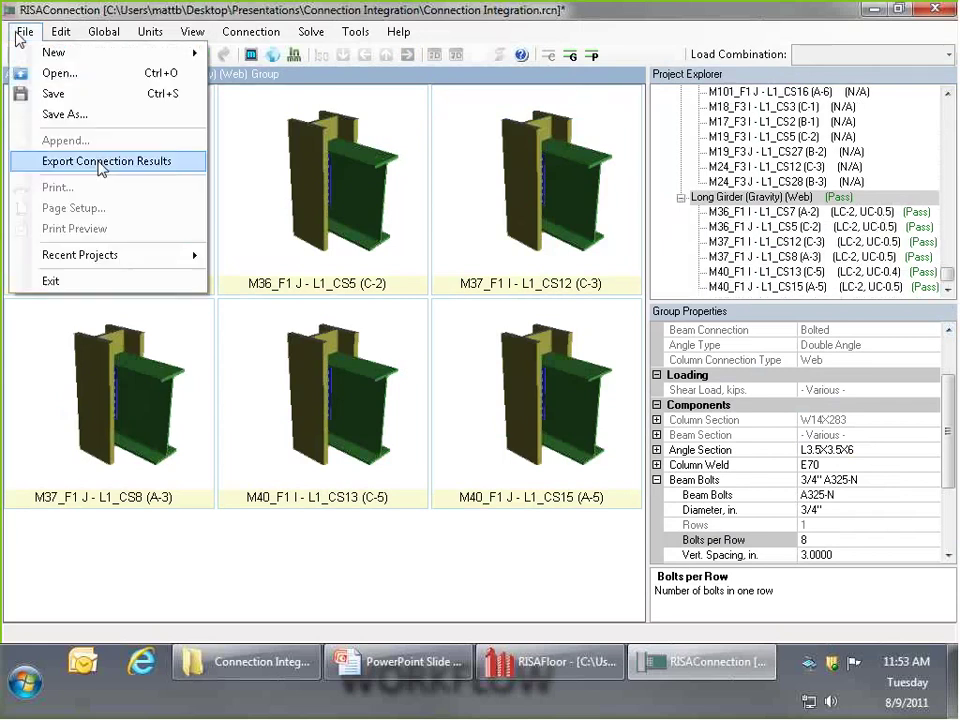
pyautogui.click(96, 161)
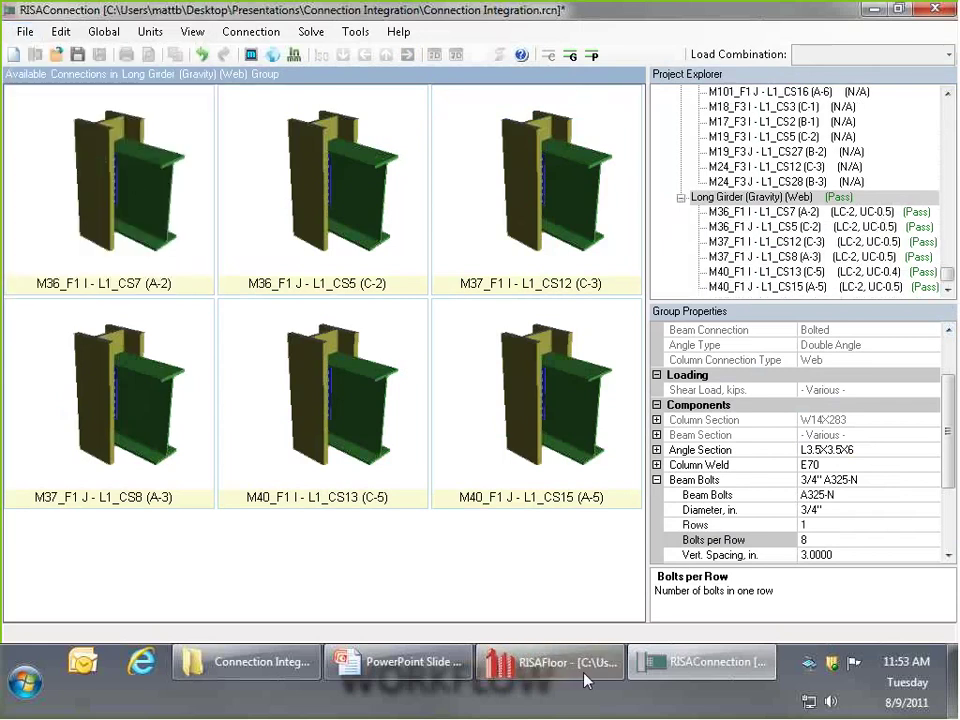
pyautogui.click(550, 661)
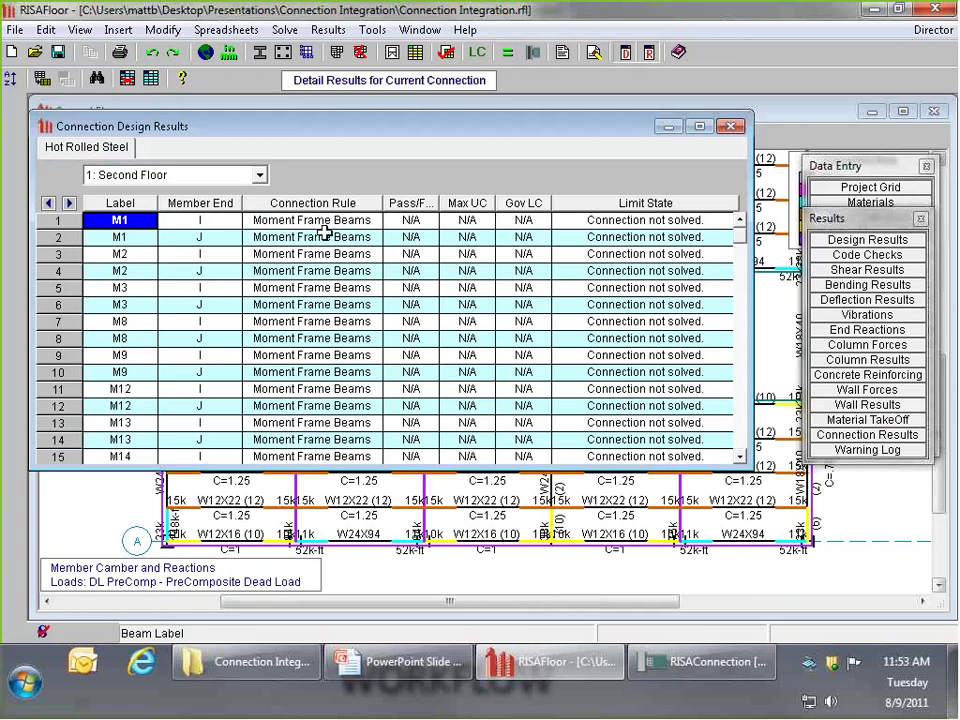
# Check the second-floor connection design results against RISAConnection, returning to RISAFloor to close the results table
pyautogui.click(645, 237)
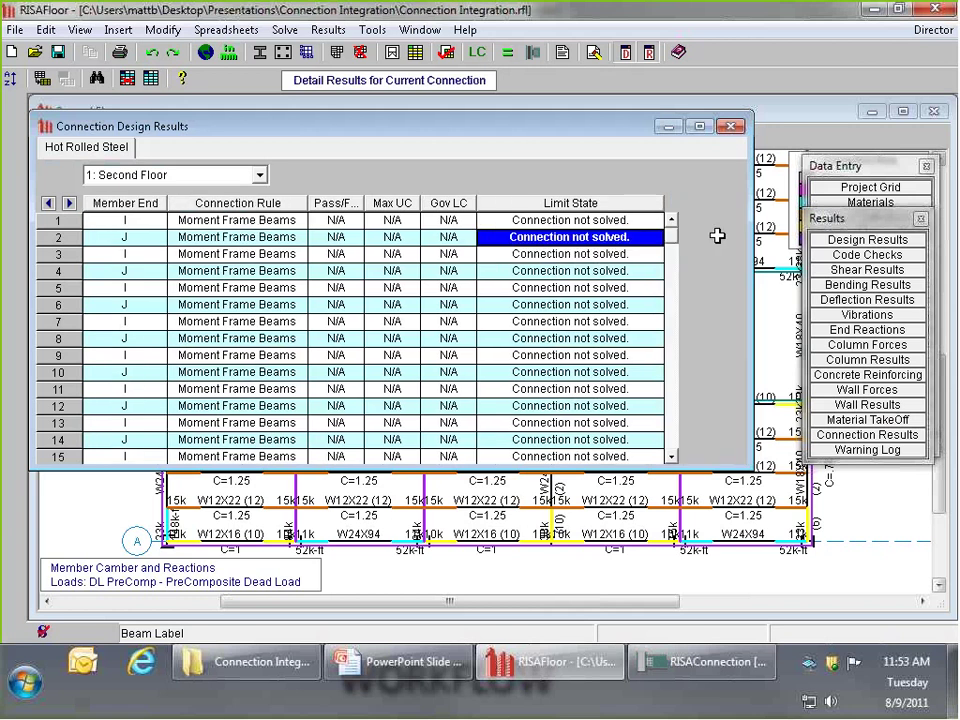
pyautogui.click(683, 675)
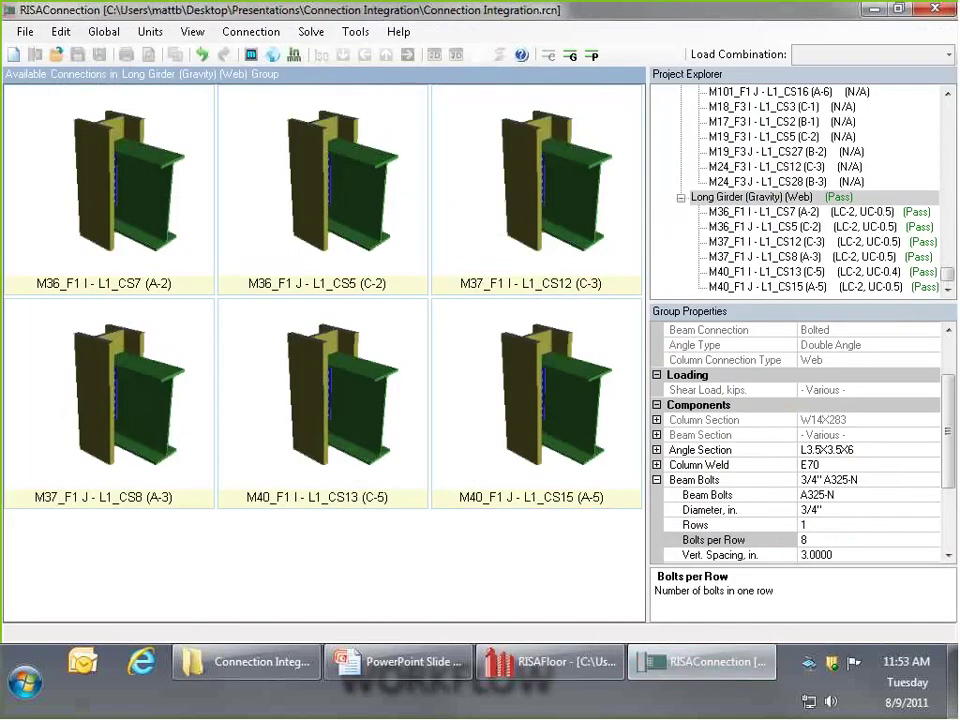
pyautogui.click(556, 664)
pyautogui.click(731, 128)
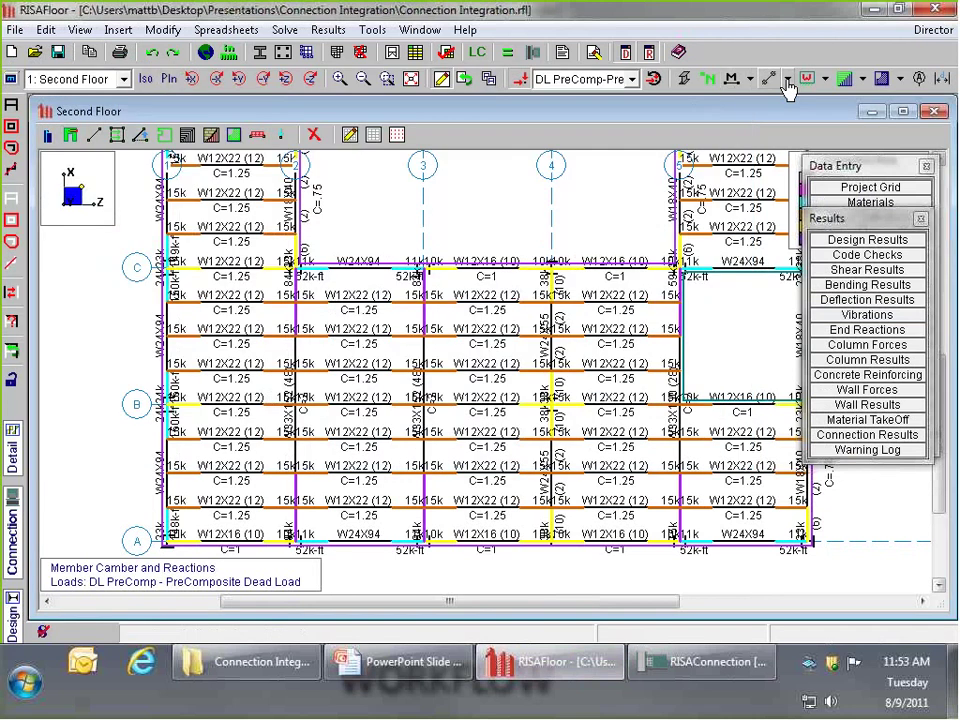
# Display the connection design checks on the second-floor beams and run the connection analysis and design from RISAFloor
pyautogui.click(788, 80)
pyautogui.click(858, 204)
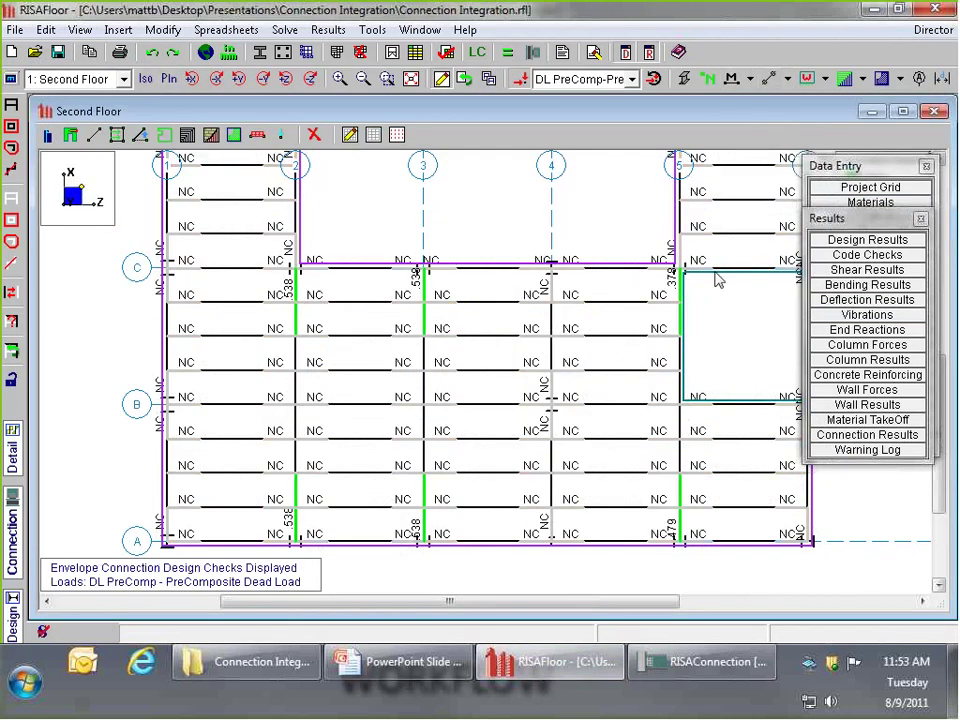
pyautogui.click(533, 55)
pyautogui.click(562, 396)
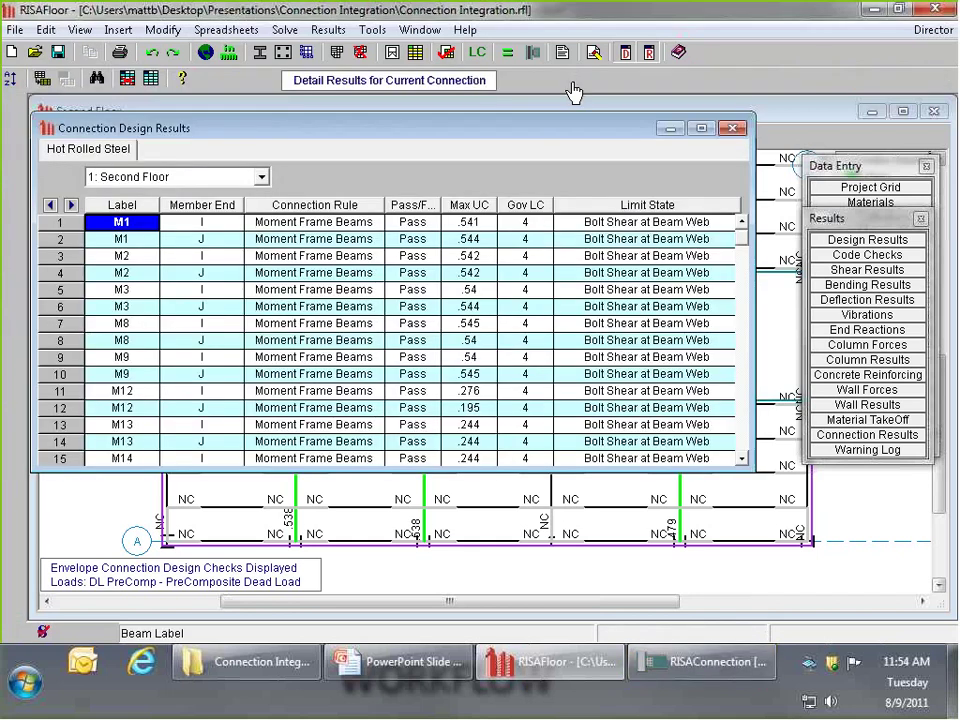
# Examine the connection design checks across the entire second-floor plan
pyautogui.click(636, 583)
pyautogui.moveTo(264, 300); pyautogui.dragTo(253, 351, button='middle')
pyautogui.scroll(-2, 253, 362)
pyautogui.scroll(-2, 252, 358)
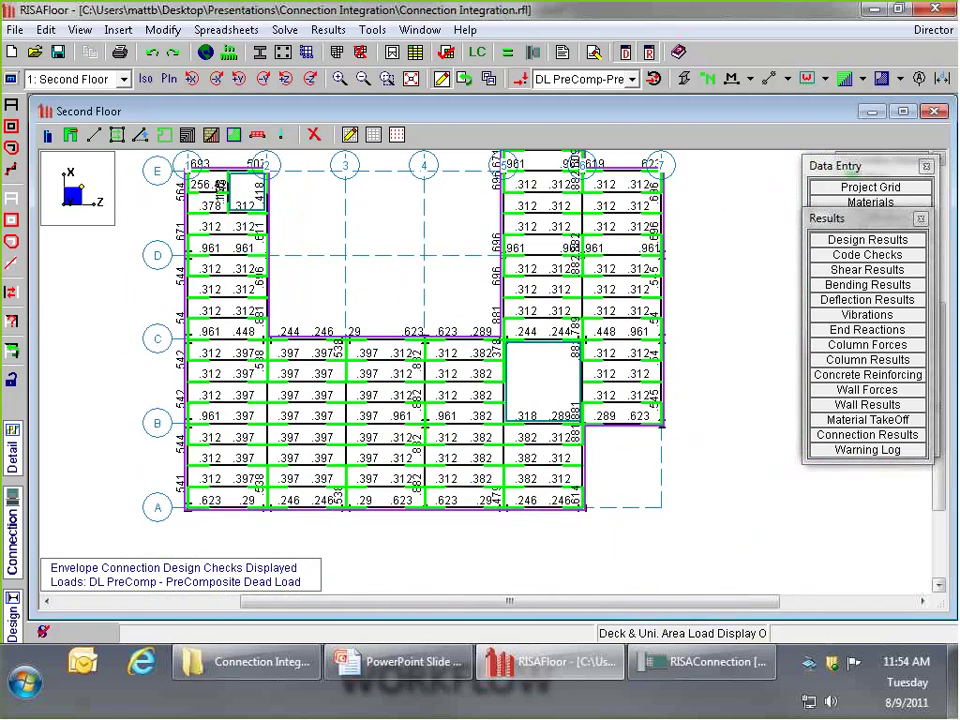
pyautogui.moveTo(368, 238); pyautogui.dragTo(369, 306, button='middle')
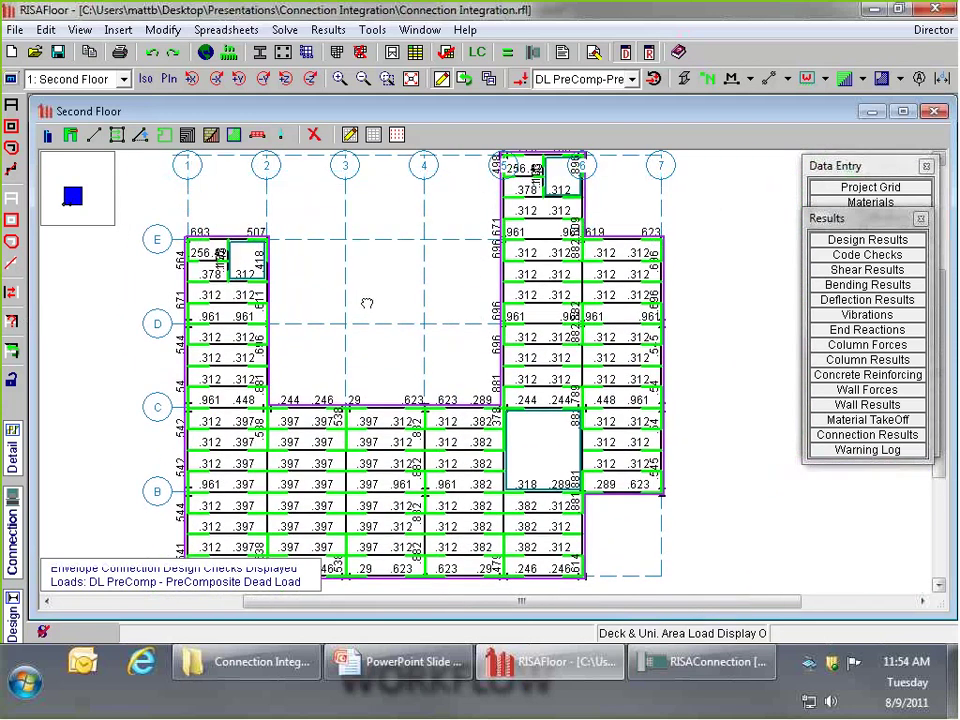
pyautogui.scroll(-1, 369, 306)
# Display the Third Floor and Roof plans to examine their connection design checks
pyautogui.click(85, 80)
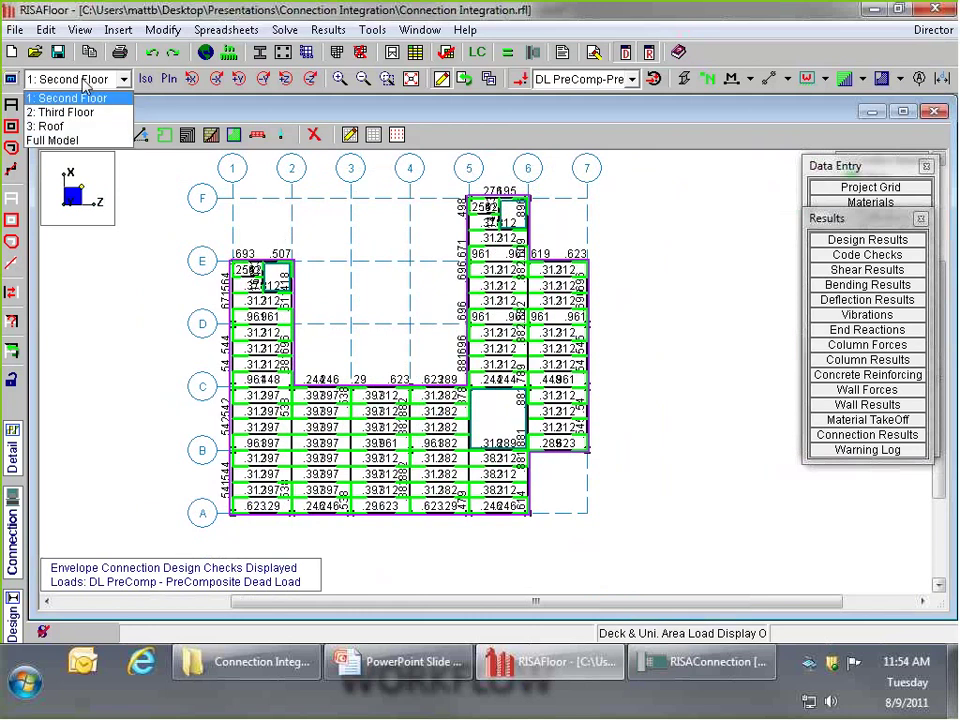
pyautogui.click(62, 112)
pyautogui.click(102, 80)
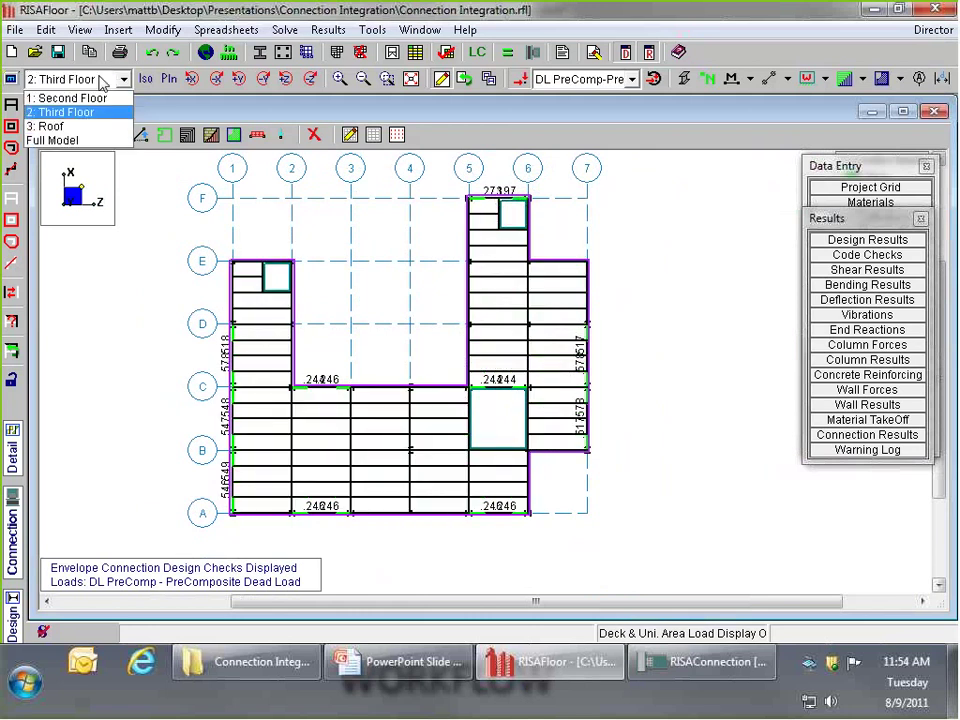
pyautogui.click(45, 126)
pyautogui.scroll(1, 375, 523)
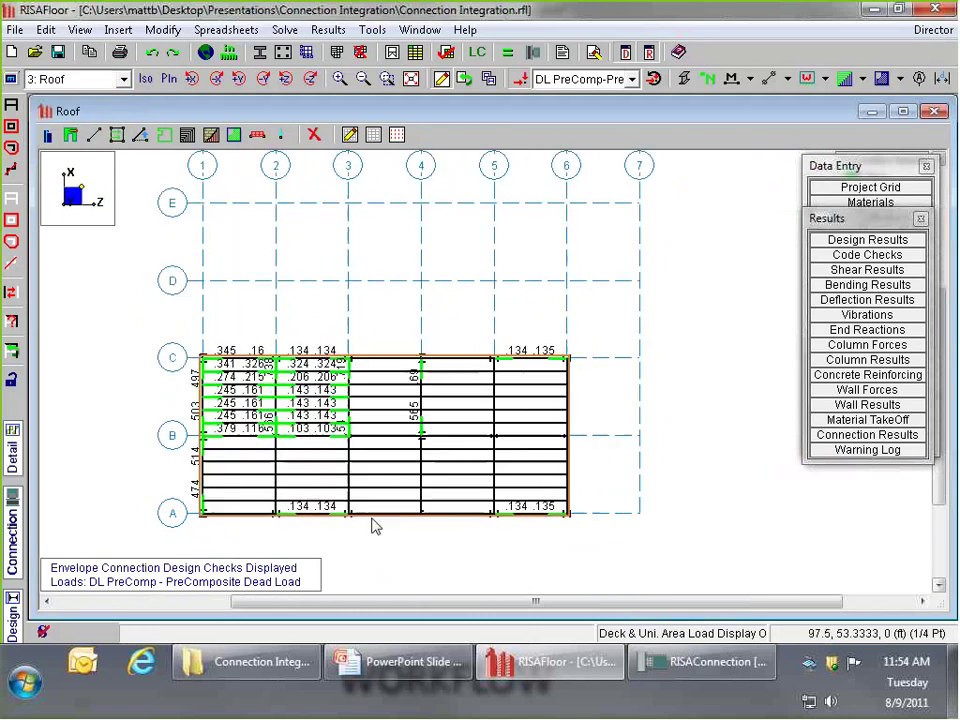
pyautogui.scroll(2, 368, 550)
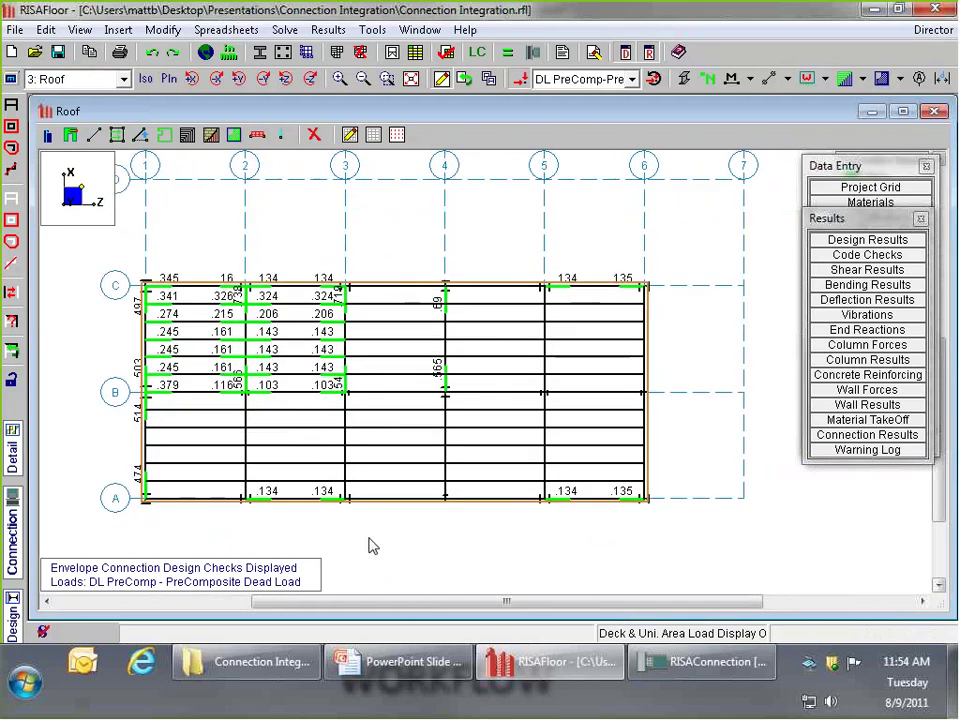